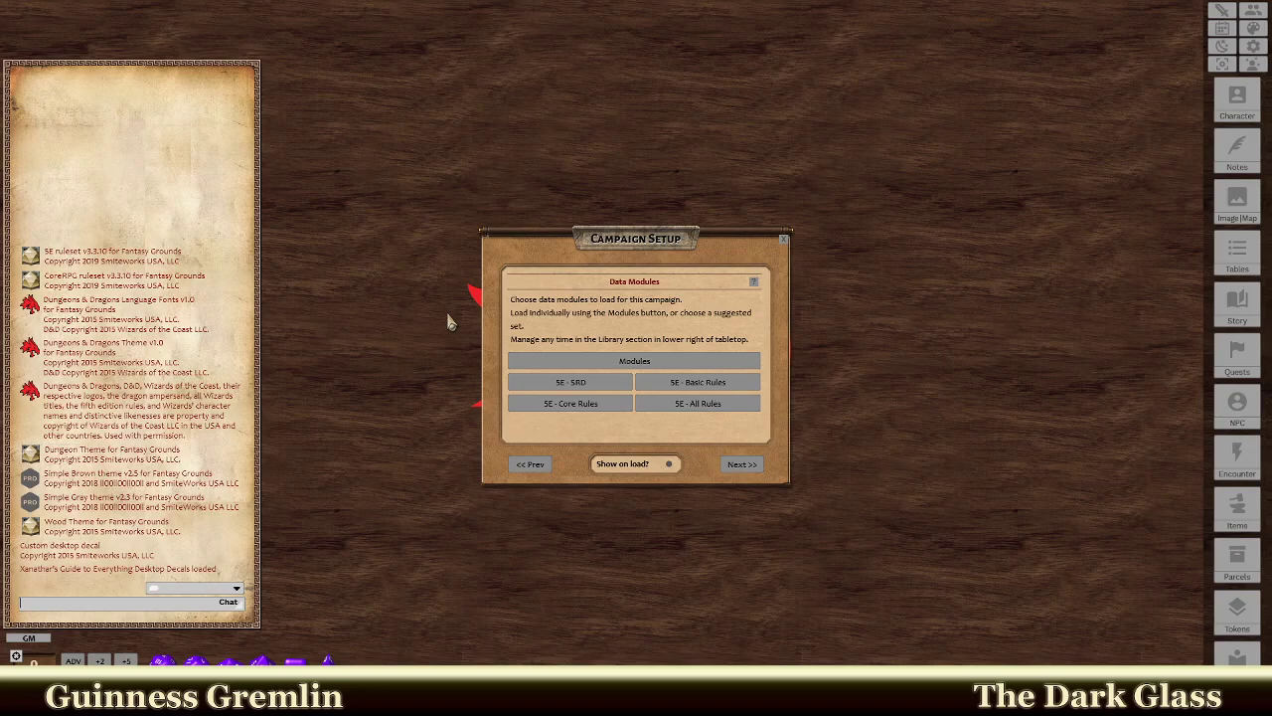
Review the data modules activated for the campaign through the end of the module list, and close the list.
click(557, 364)
scroll(555, 364, down, 2)
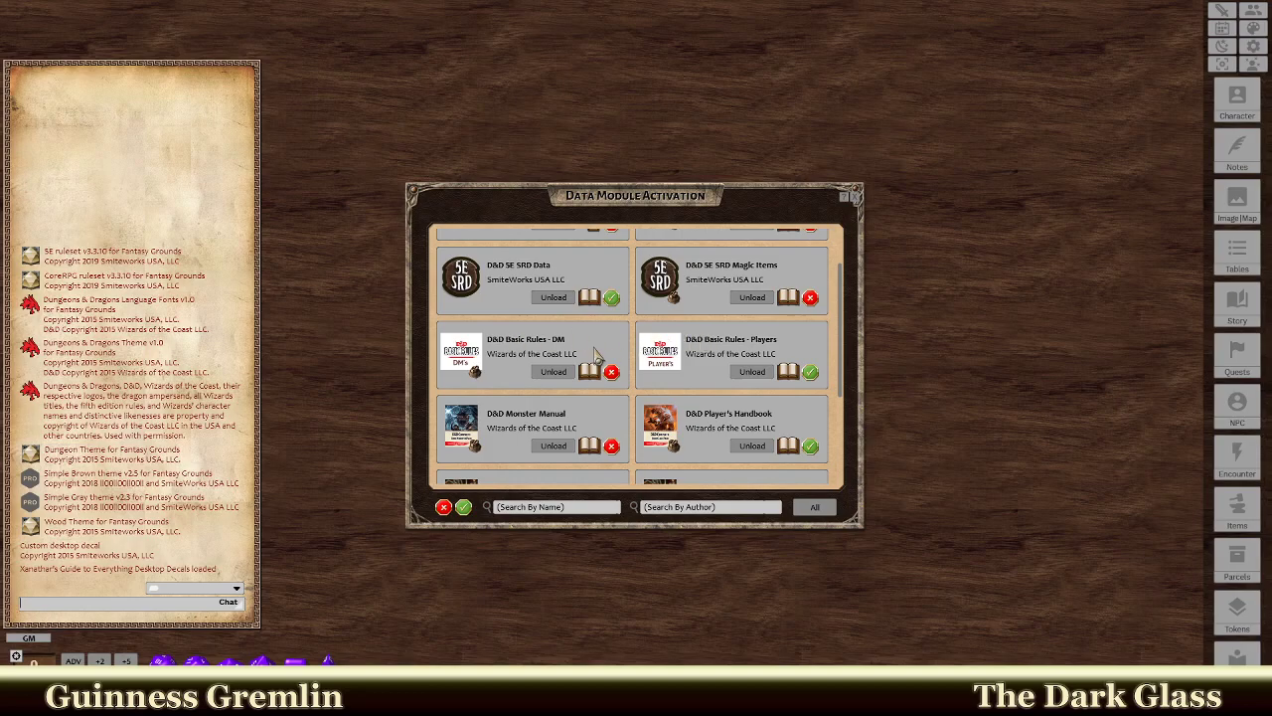
scroll(618, 399, down, 1)
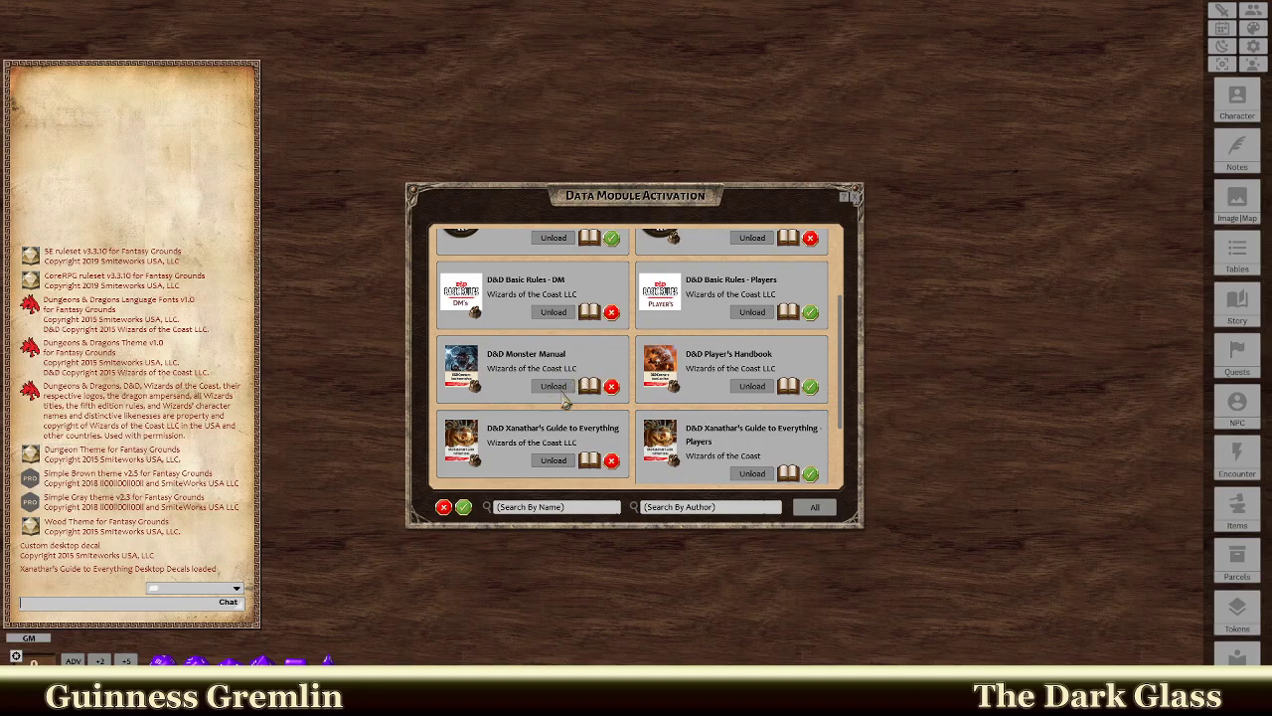
scroll(616, 408, down, 2)
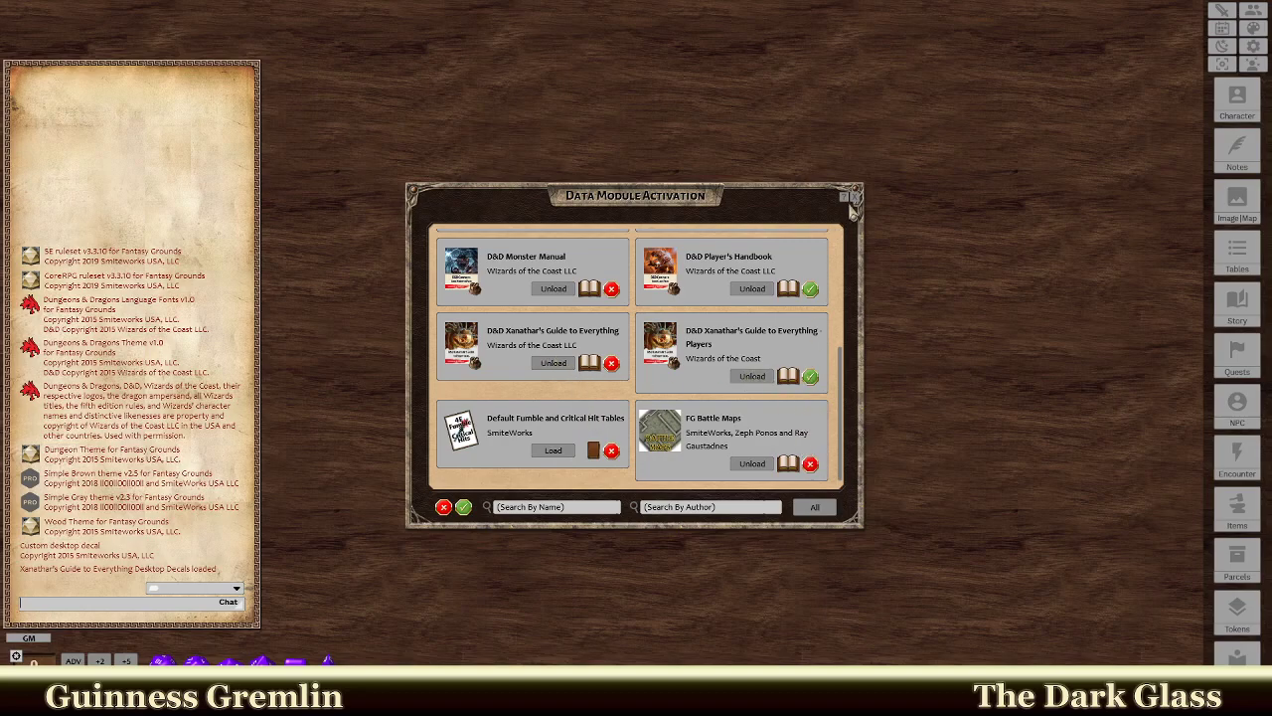
click(853, 198)
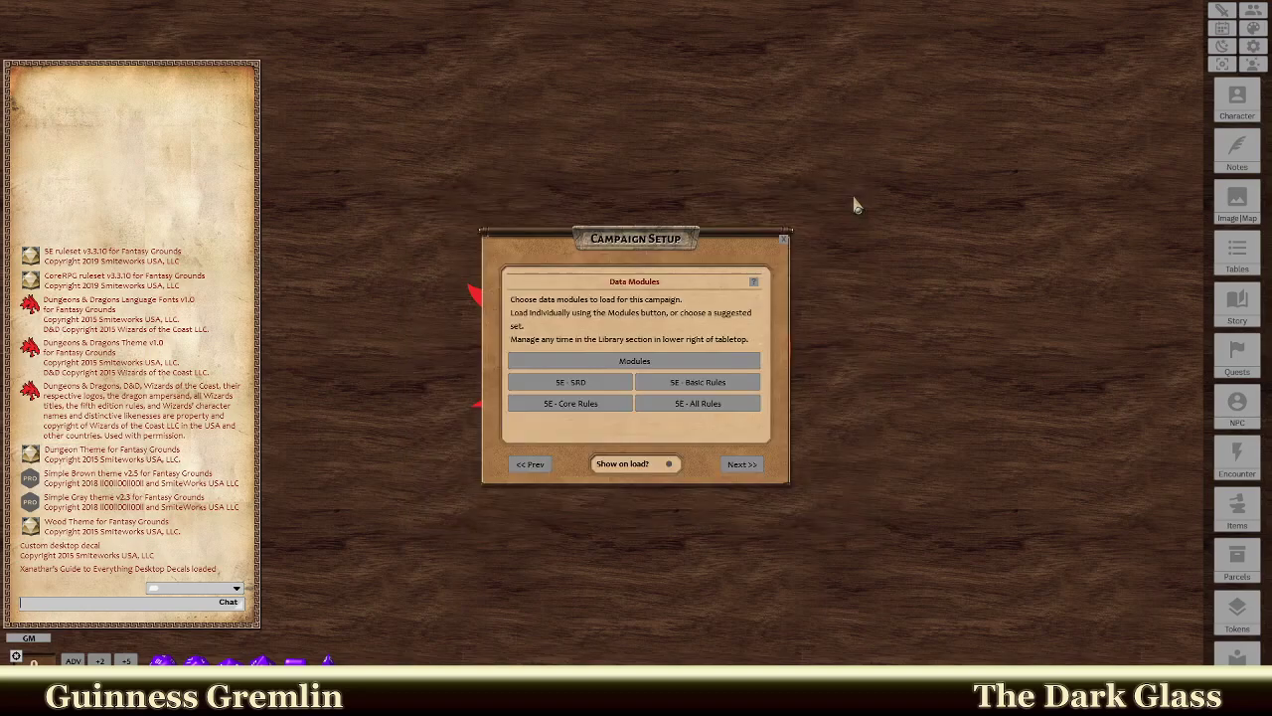
Advance to the token modules stage of the campaign setup and review which token modules are activated.
click(746, 467)
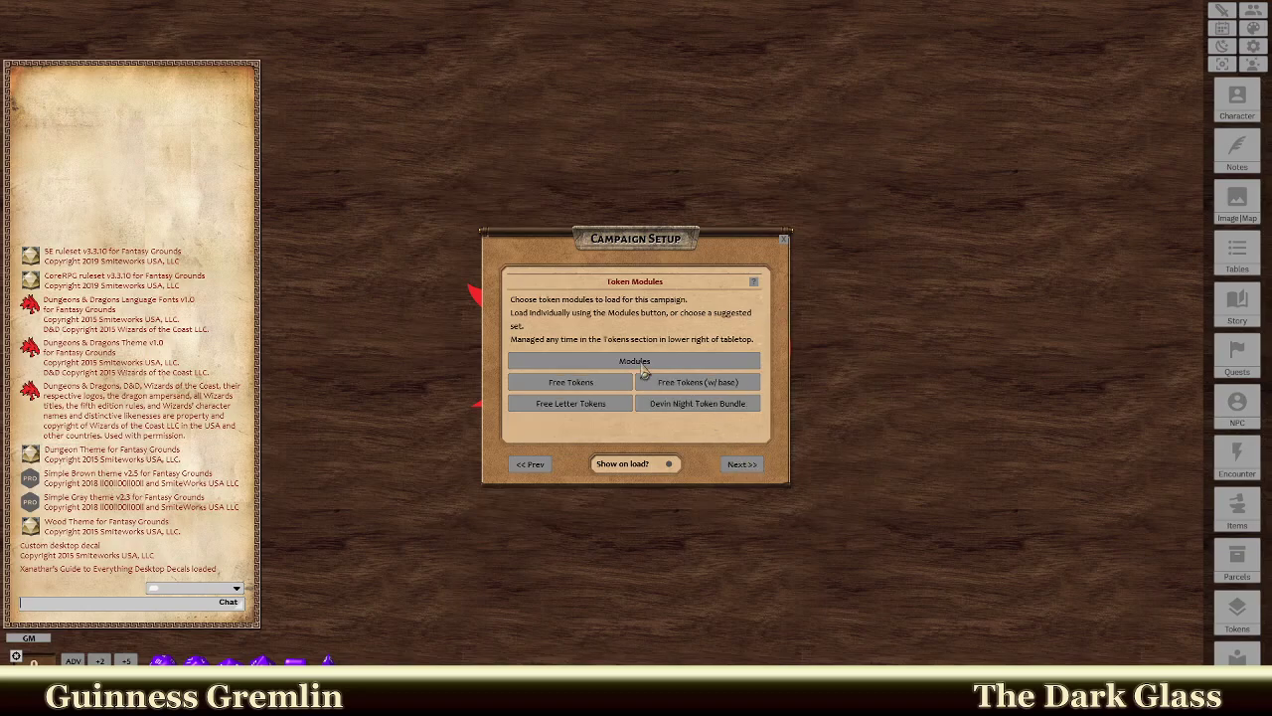
click(641, 362)
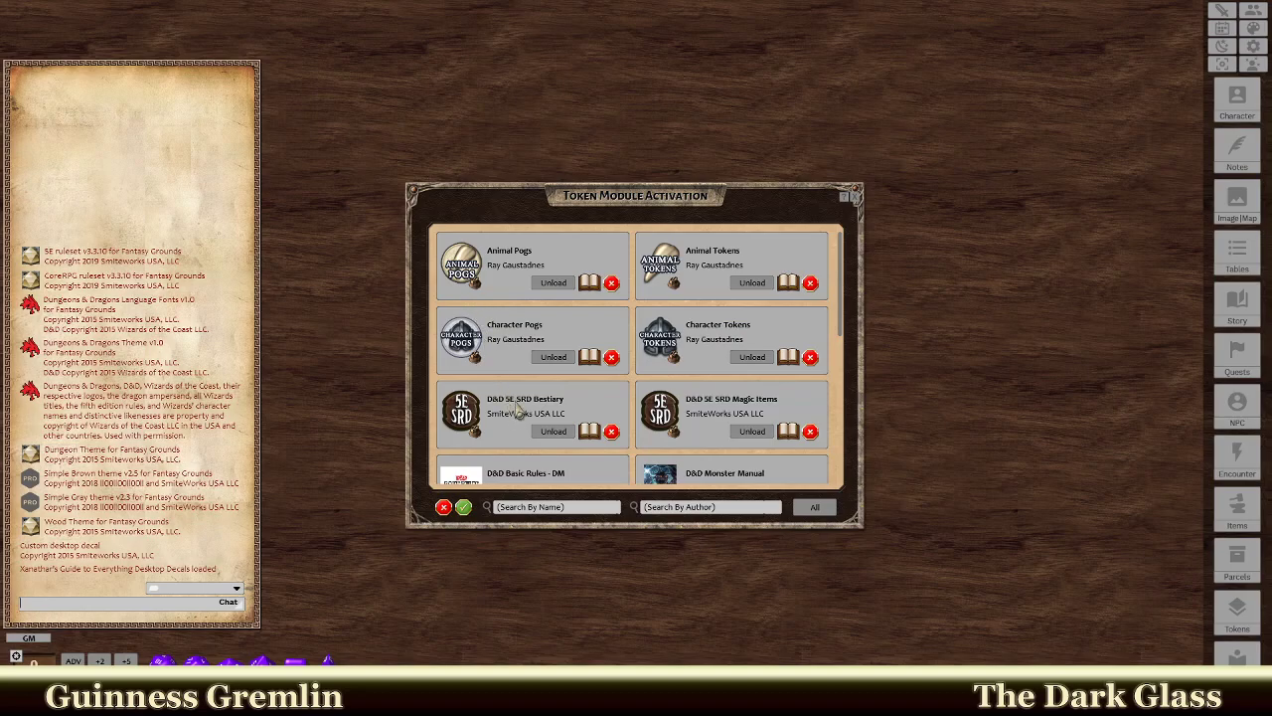
scroll(772, 338, down, 3)
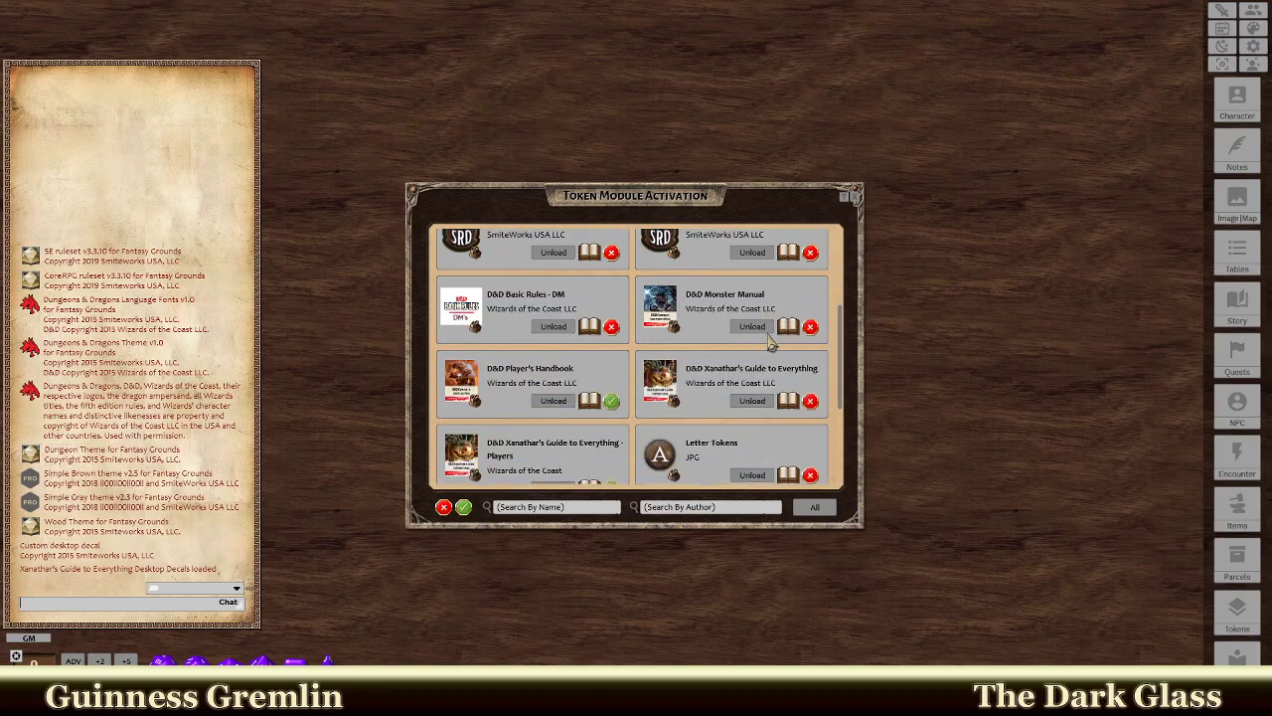
scroll(772, 343, down, 2)
scroll(557, 328, down, 2)
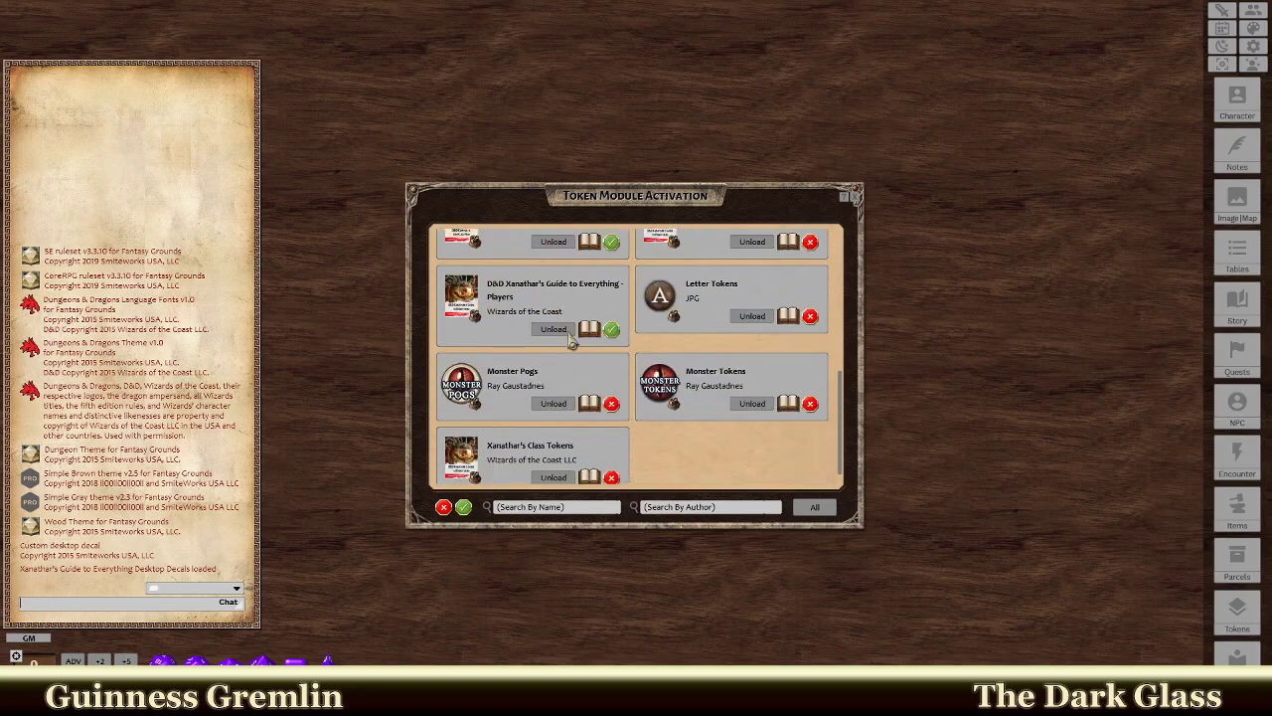
scroll(641, 442, up, 3)
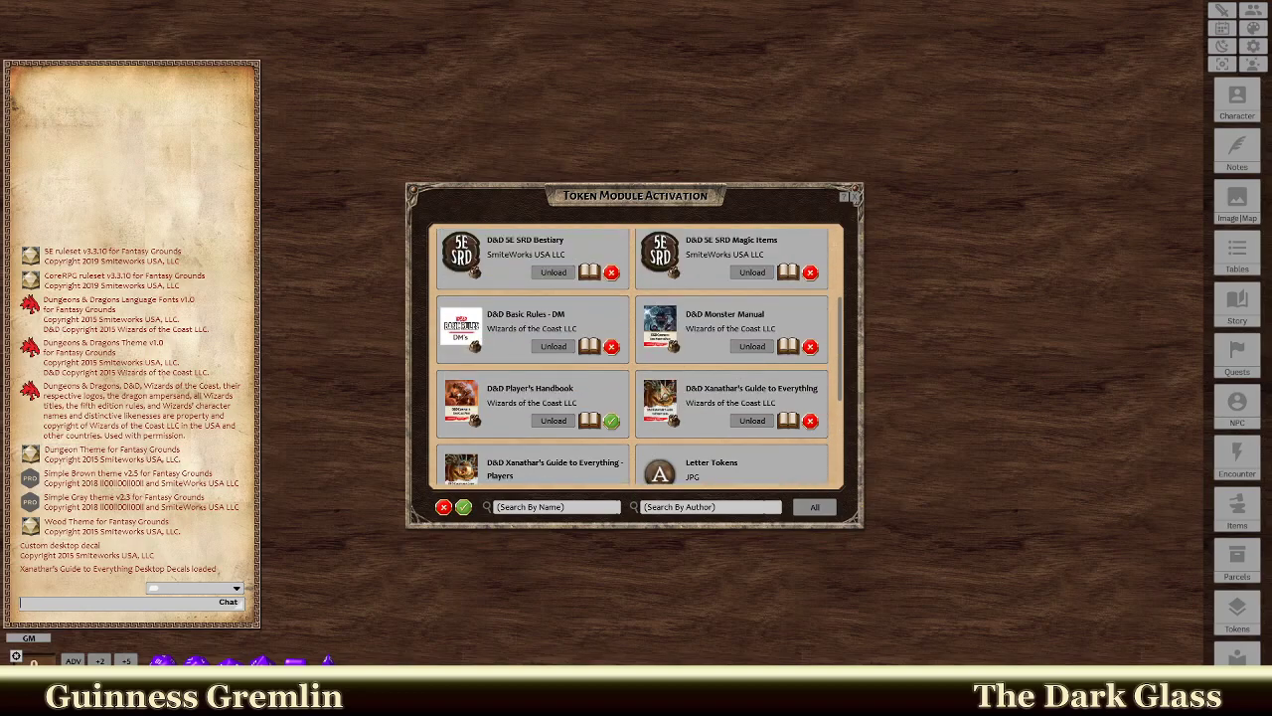
scroll(715, 298, up, 1)
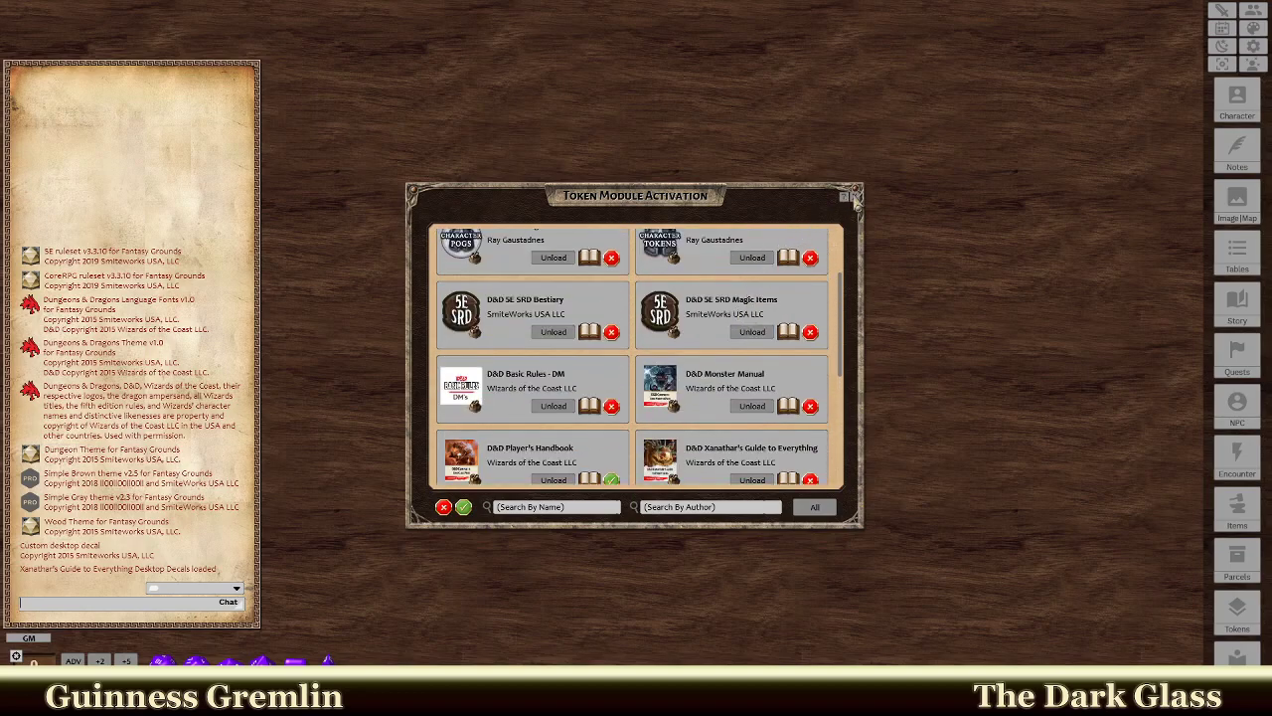
click(856, 196)
Complete the campaign setup, leaving the campaign options at their defaults.
click(740, 465)
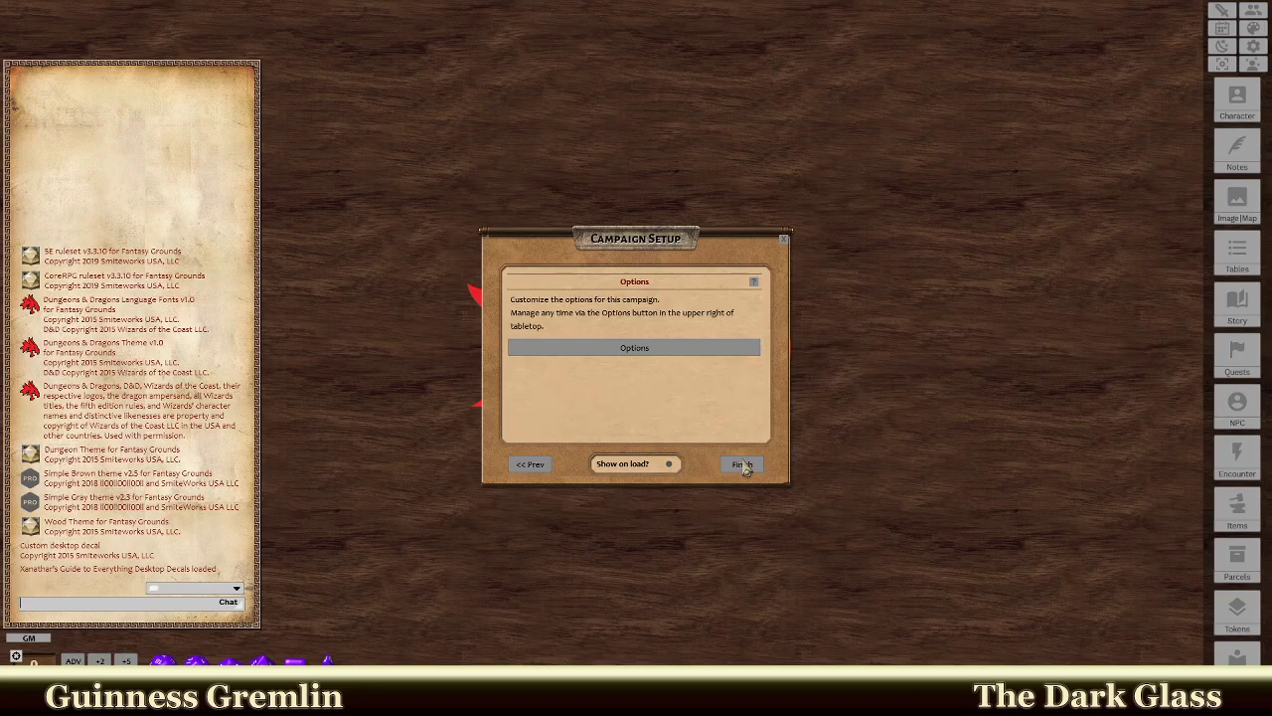
click(746, 466)
click(745, 465)
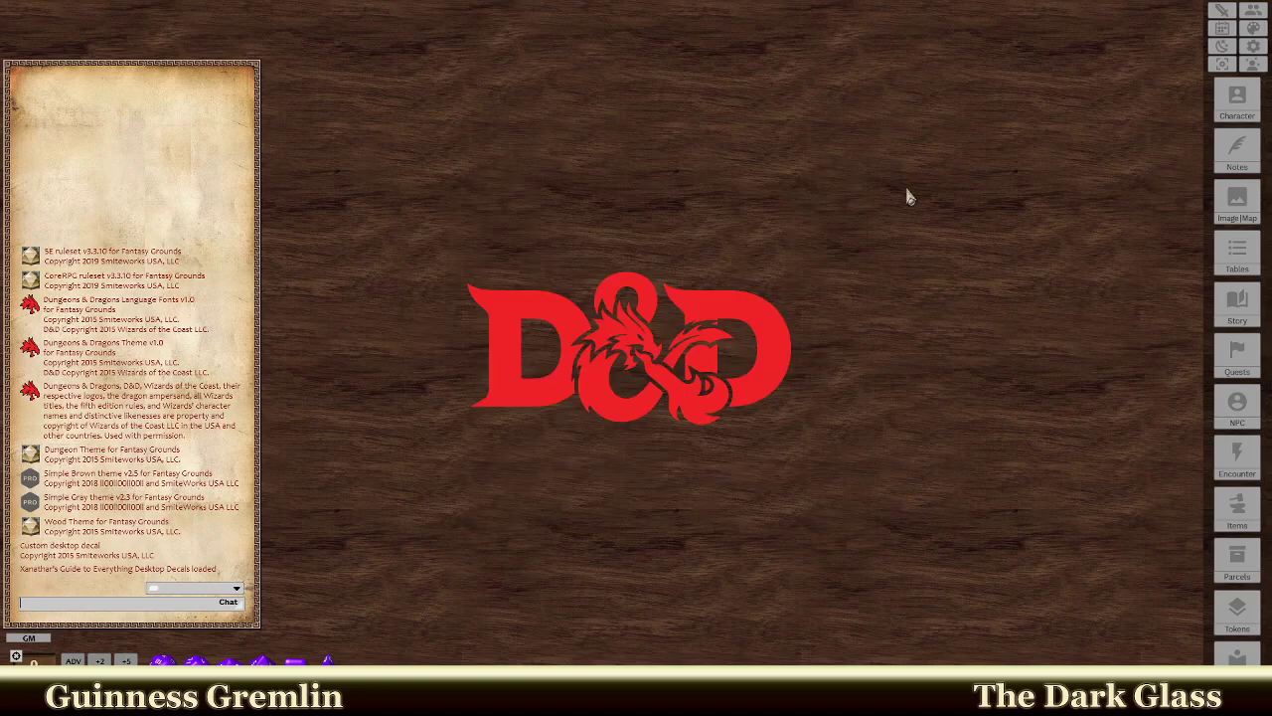
Create a new blank character from the character selection and reposition its sheet slightly higher on the tabletop.
click(1236, 109)
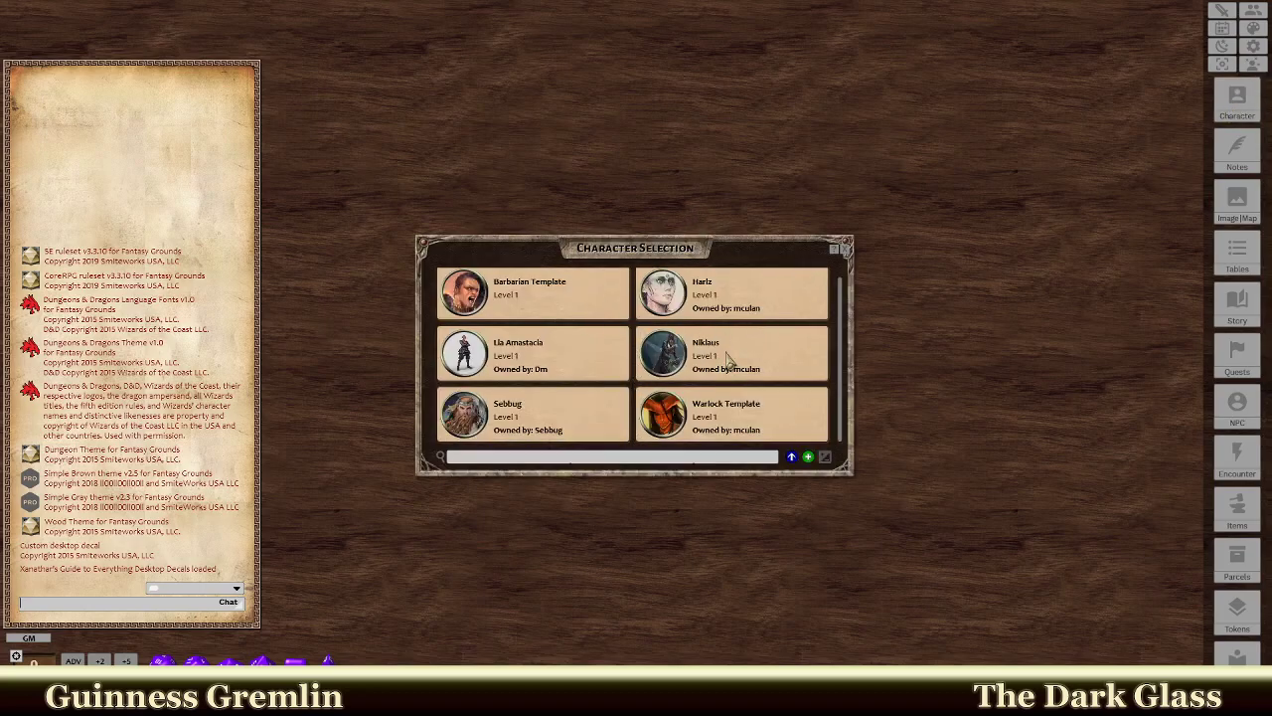
click(808, 457)
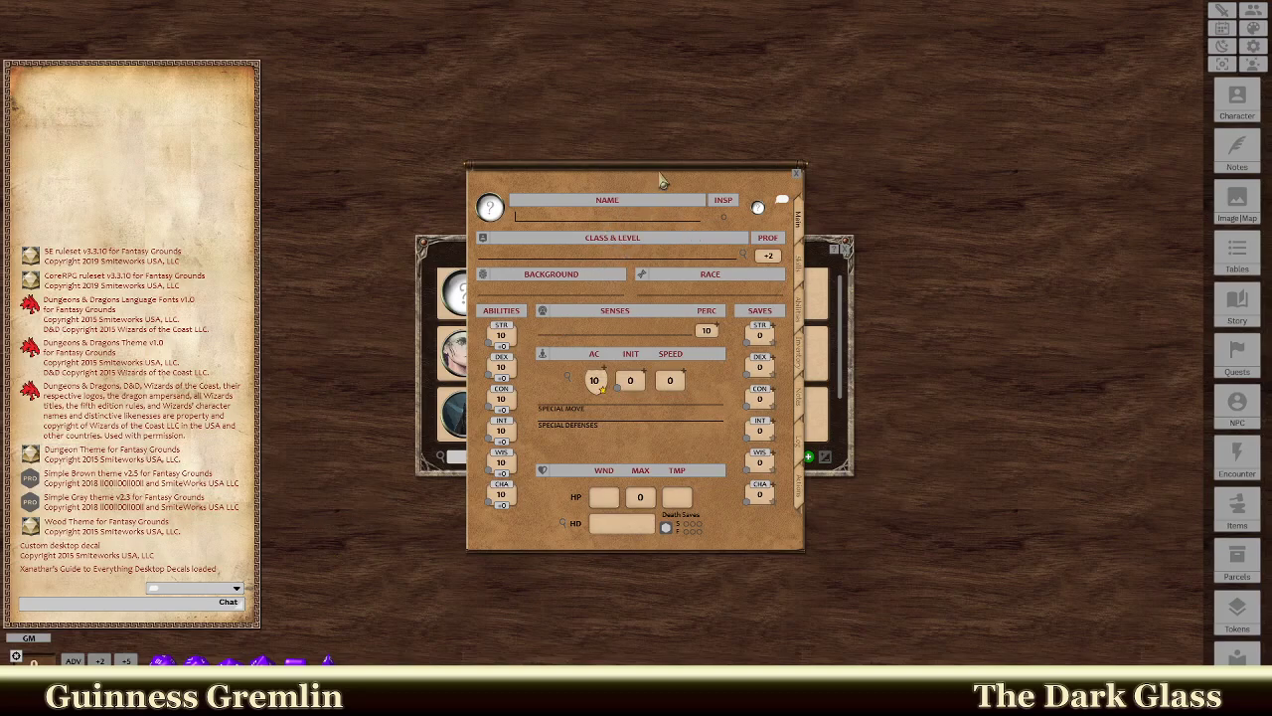
drag(662, 181, 678, 158)
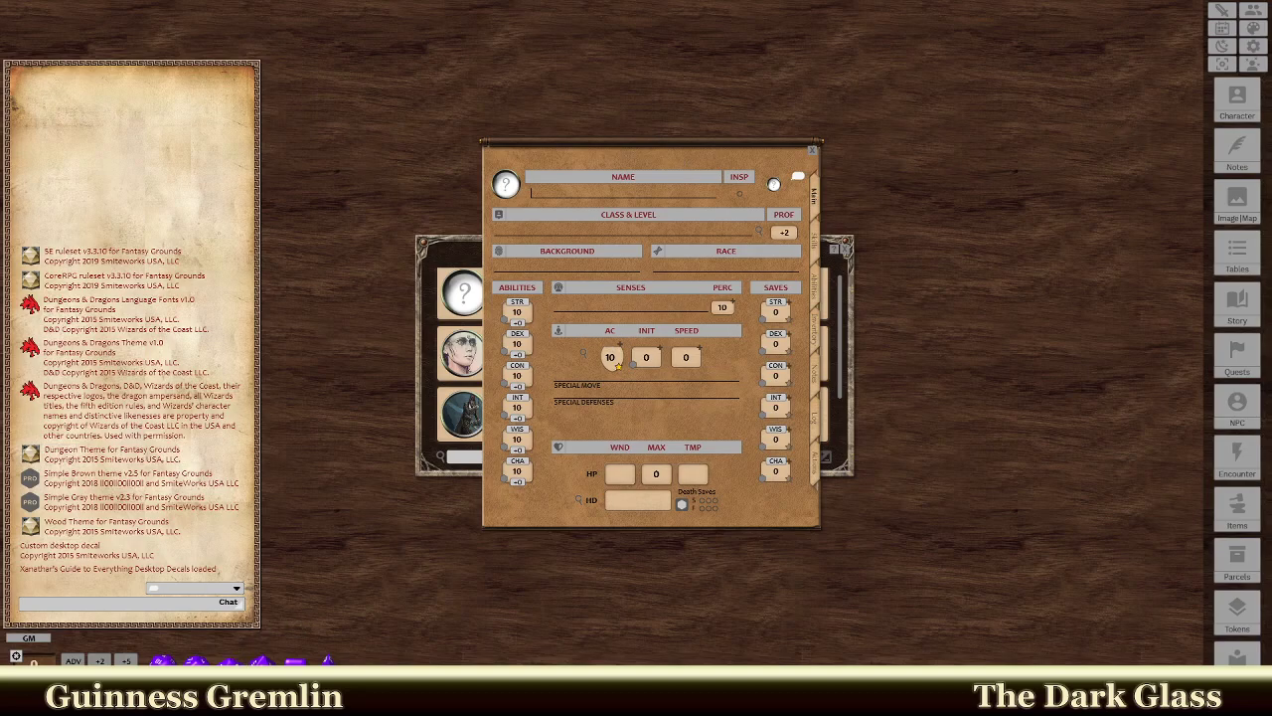
right_click(294, 658)
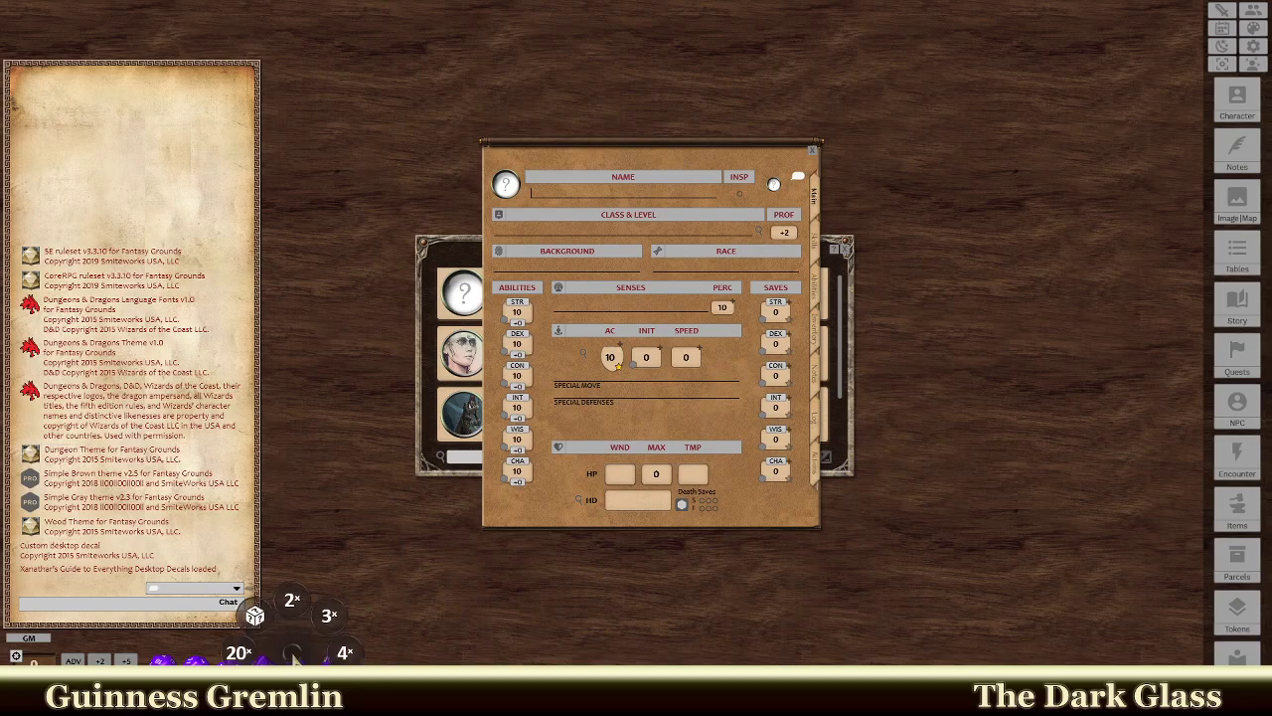
click(289, 500)
Open the Backgrounds and Items lists from the library and stack them beside the blank character sheet.
click(1237, 661)
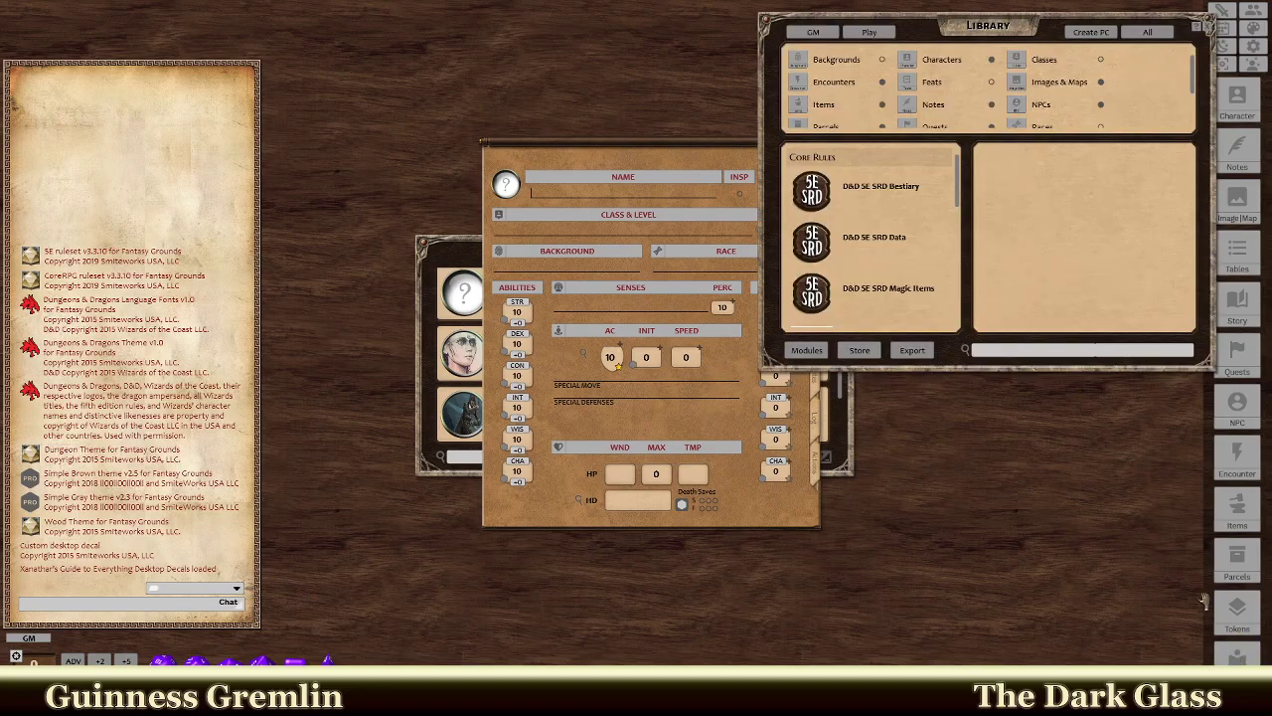
click(807, 62)
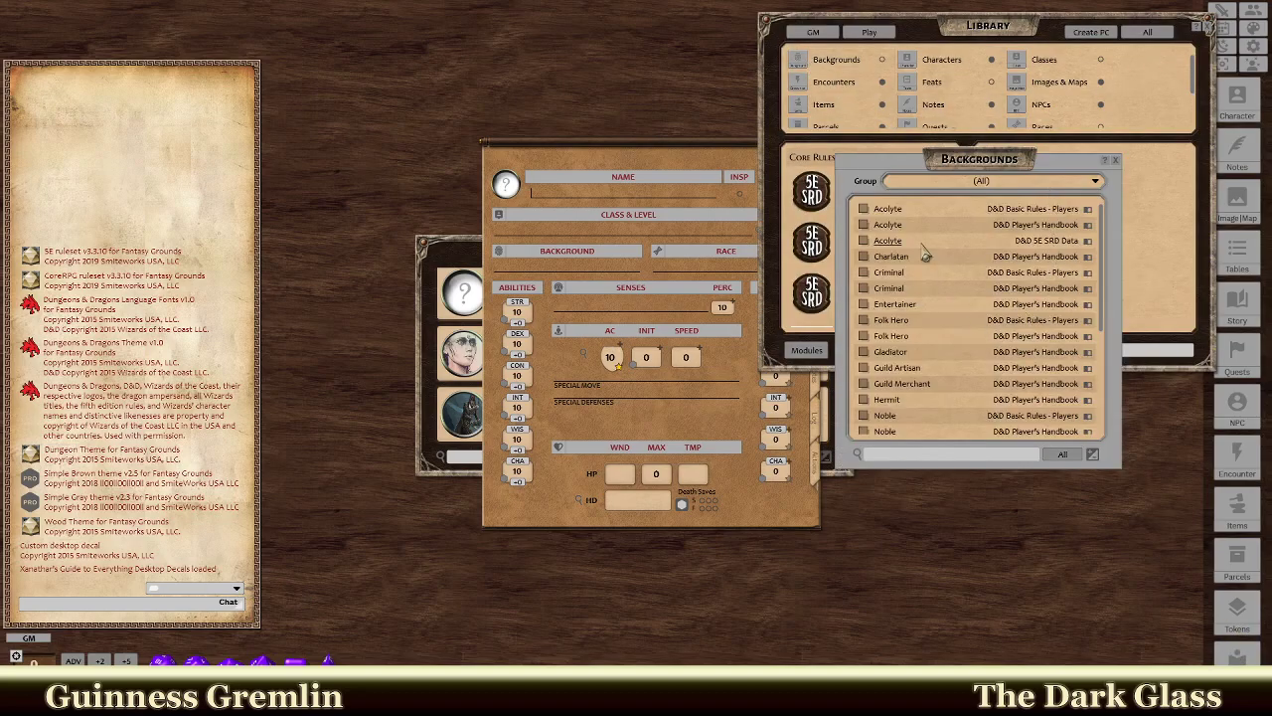
scroll(930, 277, down, 2)
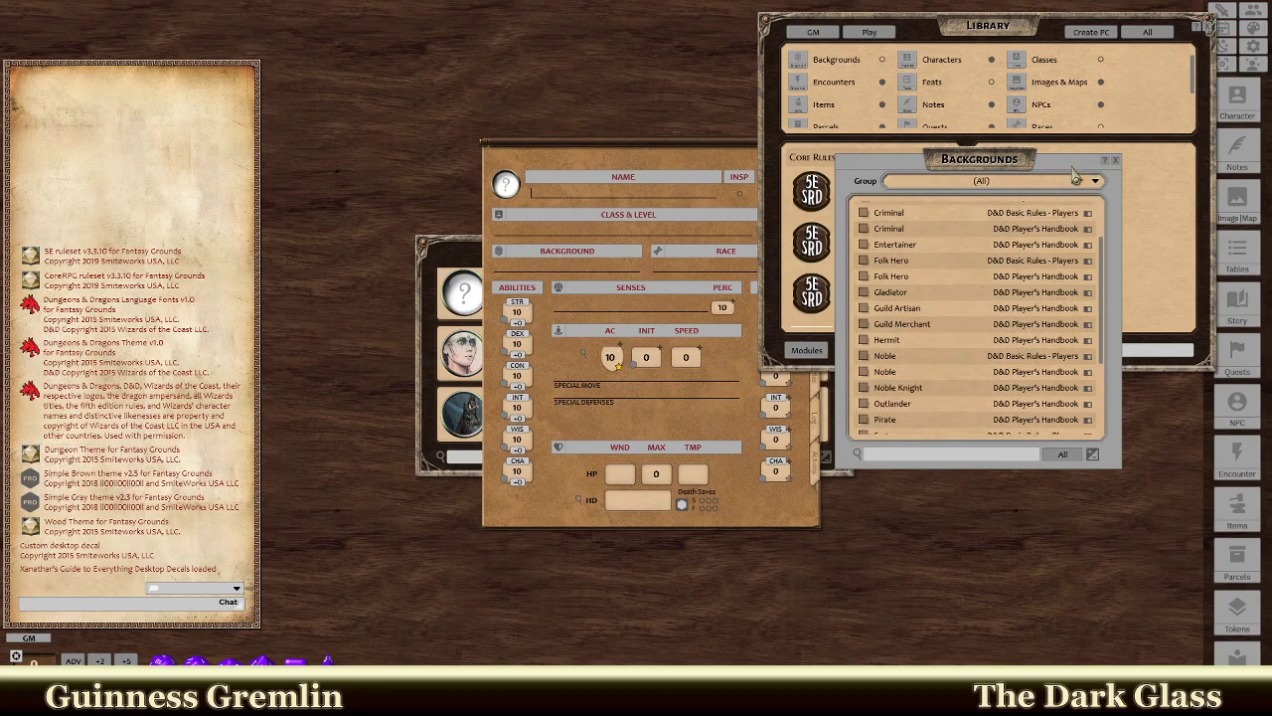
drag(1064, 161, 402, 49)
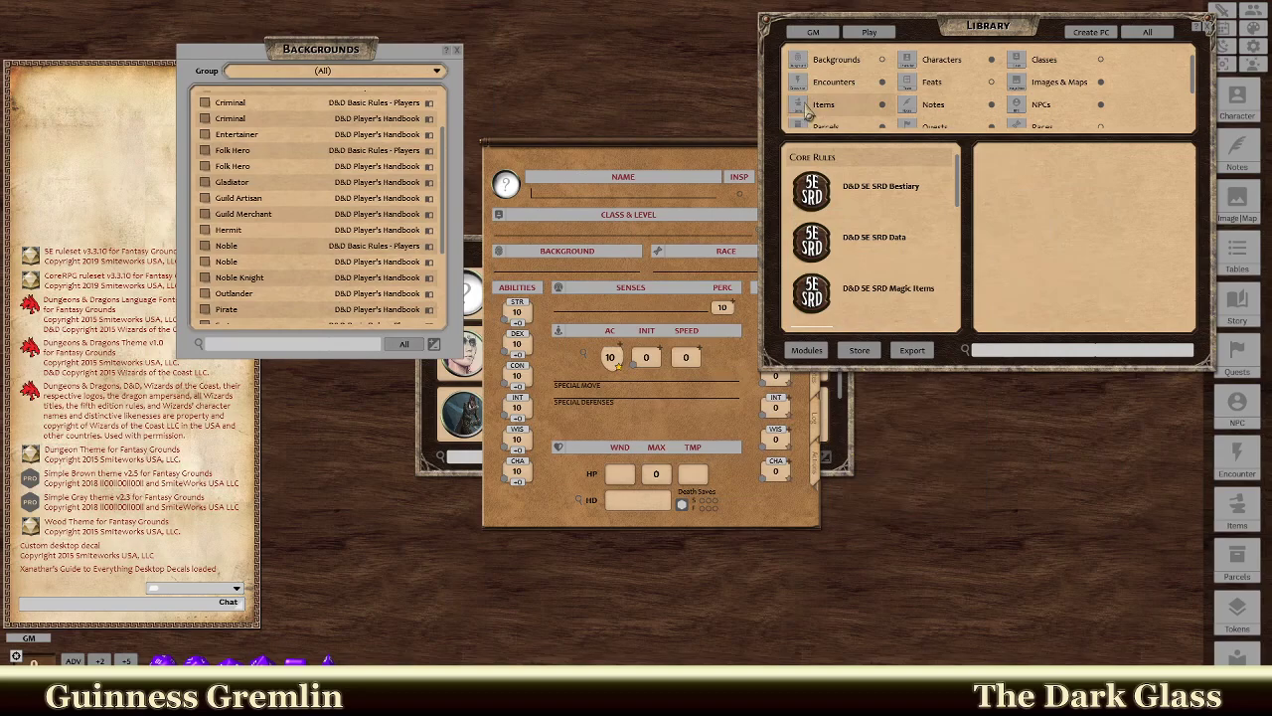
click(829, 108)
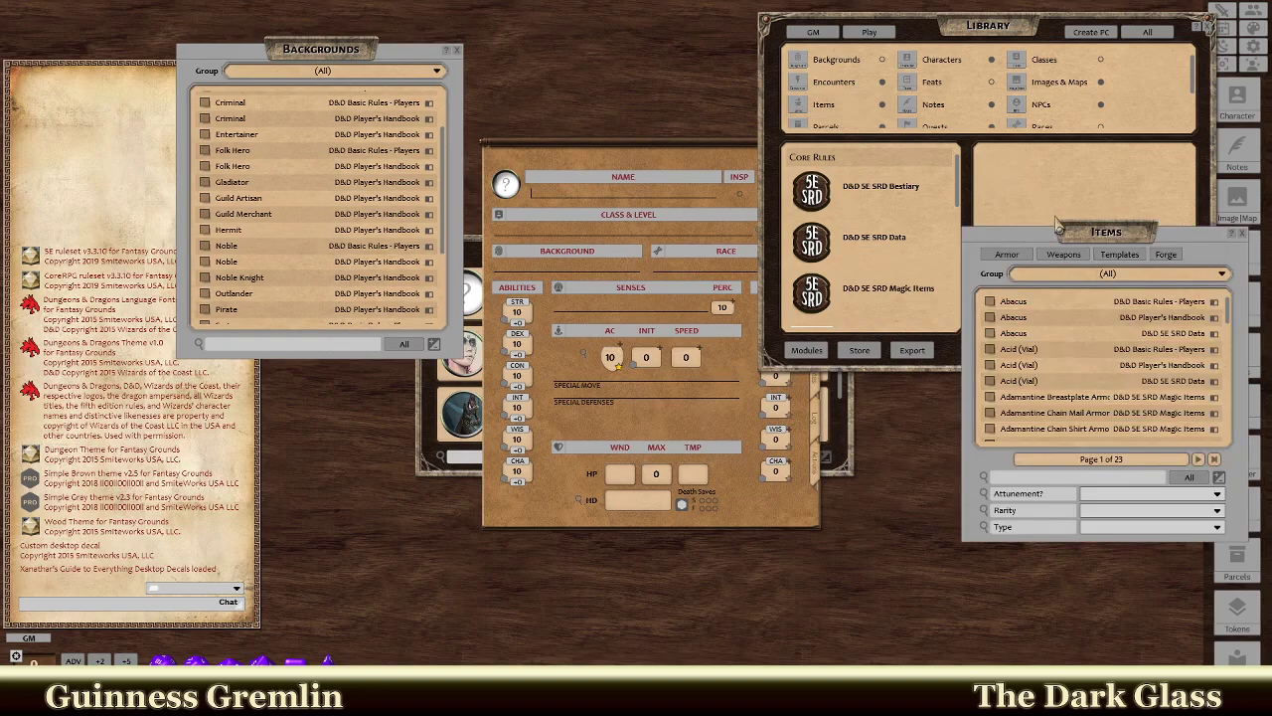
drag(1051, 241, 248, 378)
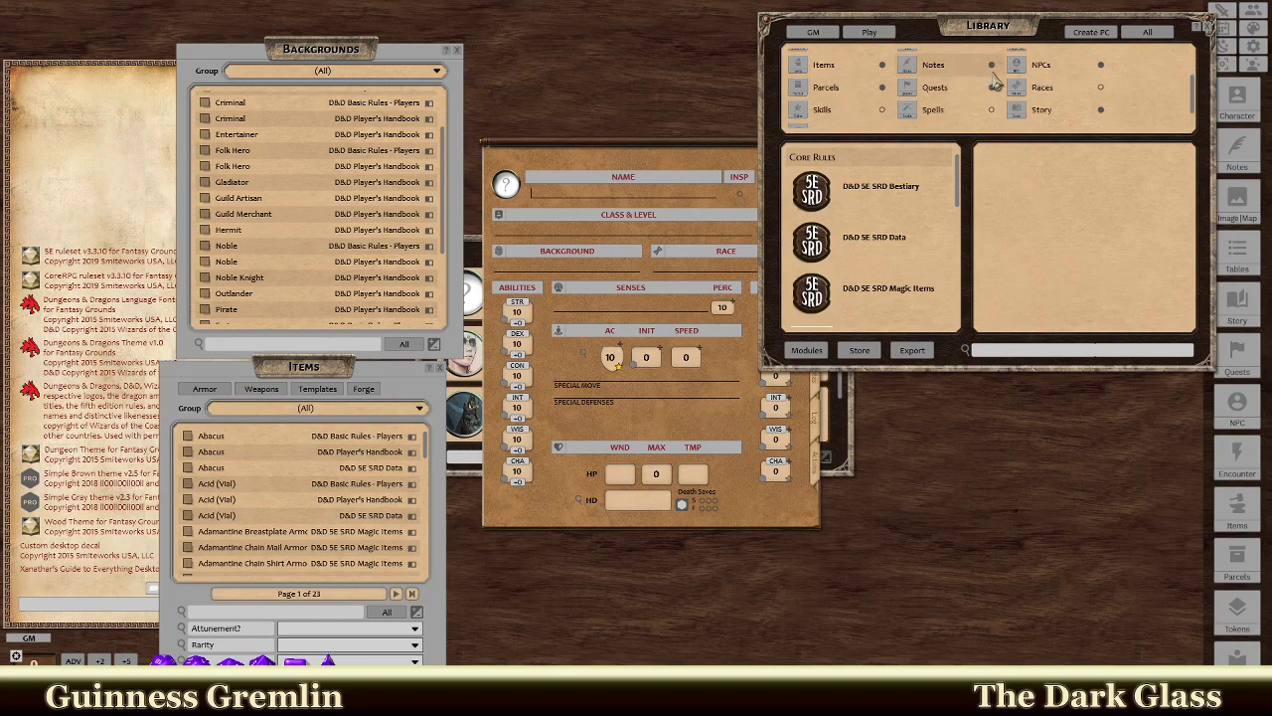
Open the Classes and Races lists from the library, and move the Races list over the library window.
click(1017, 62)
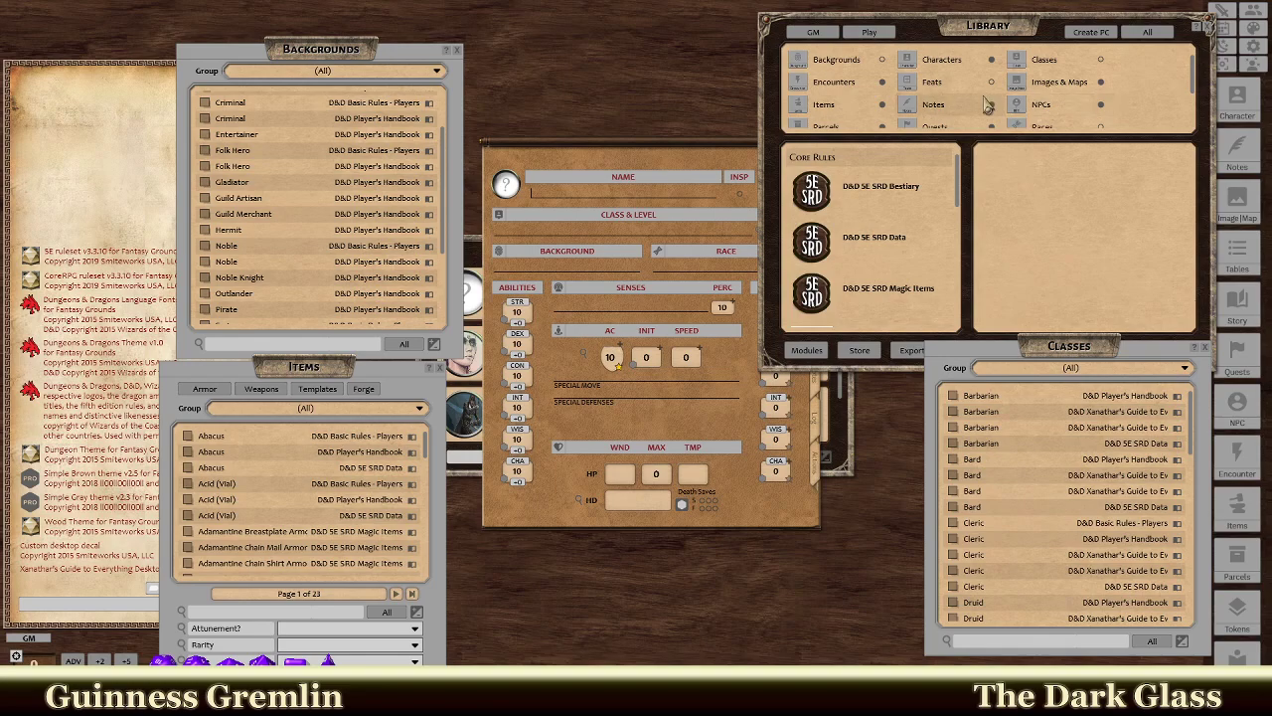
scroll(994, 110, down, 2)
scroll(821, 114, down, 1)
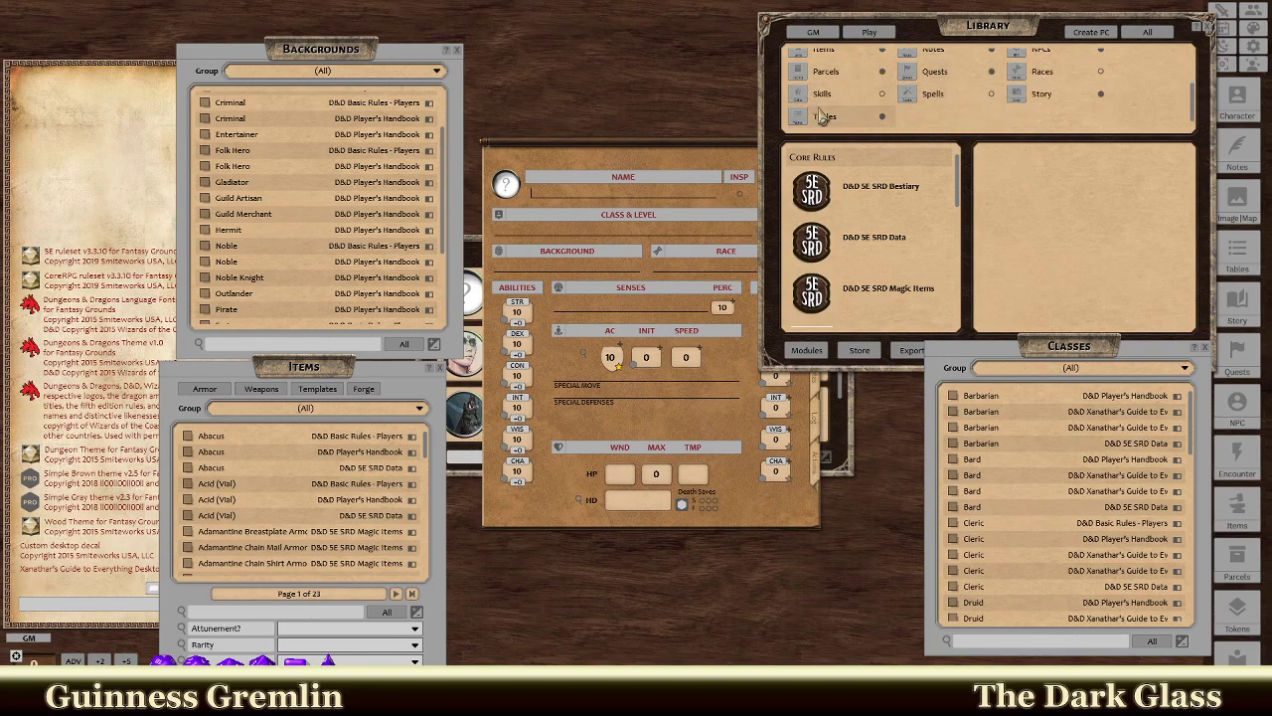
scroll(825, 116, up, 1)
click(1019, 92)
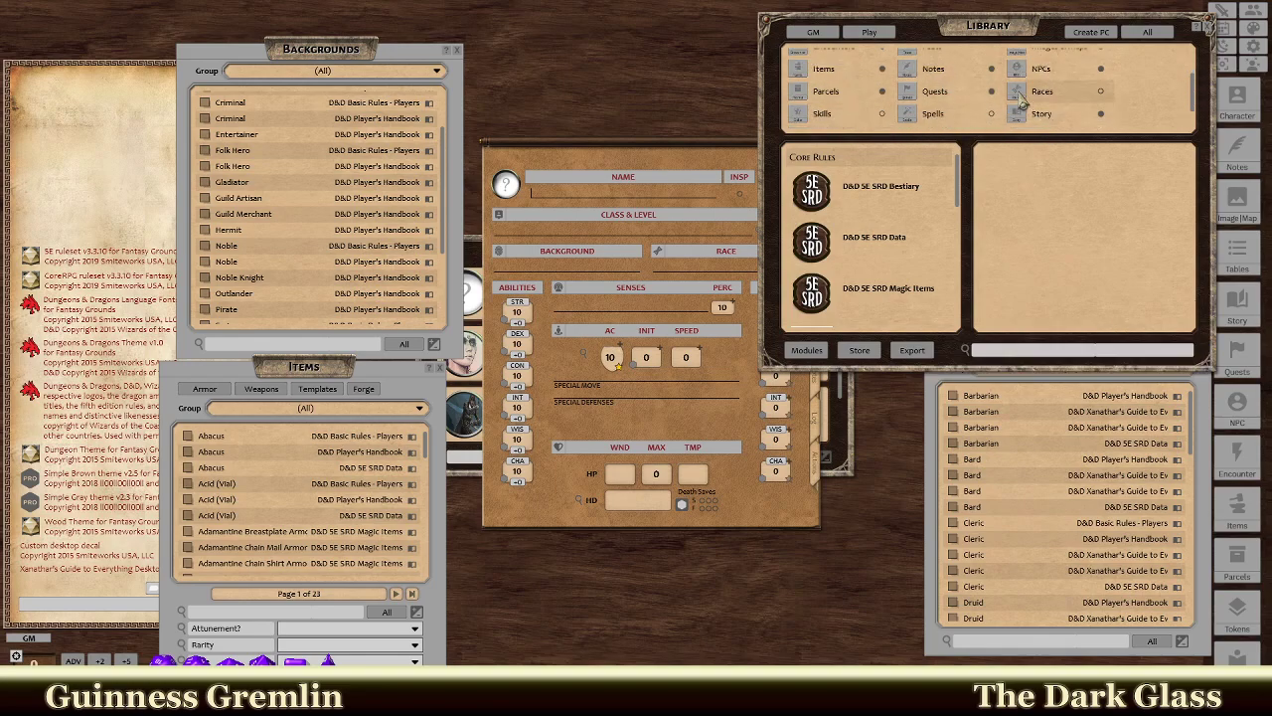
click(1209, 390)
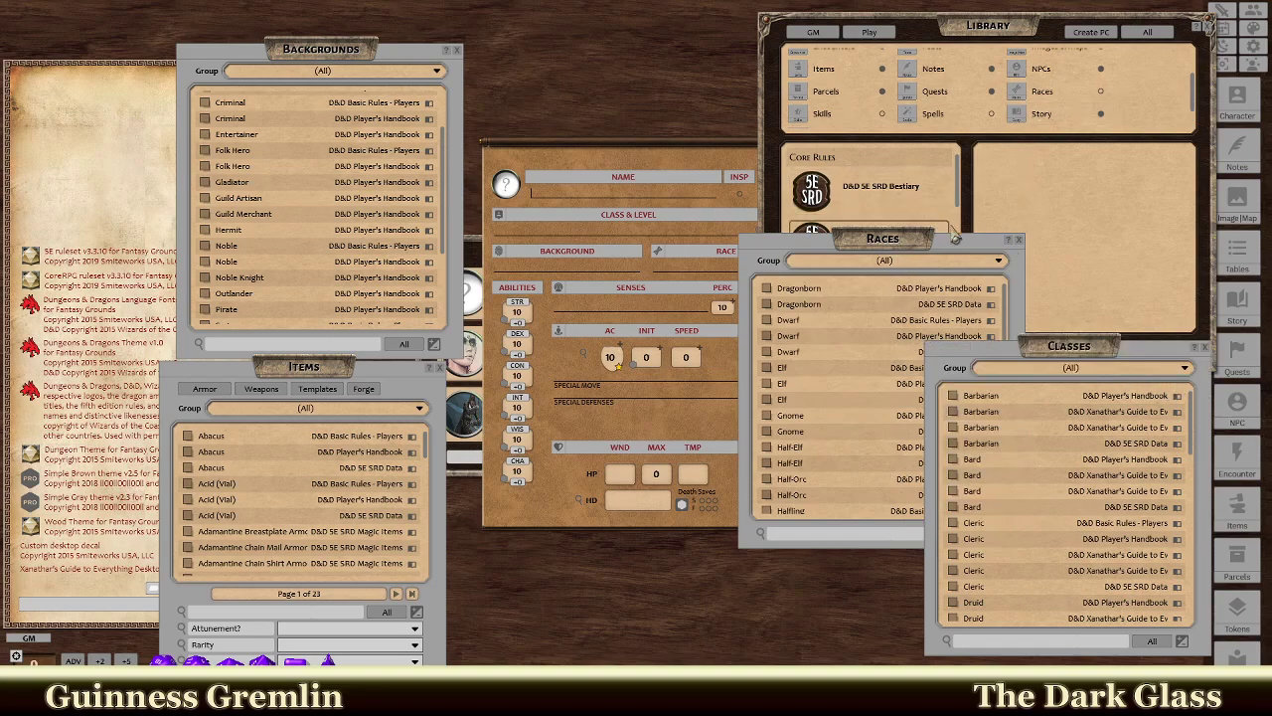
drag(964, 244, 1135, 130)
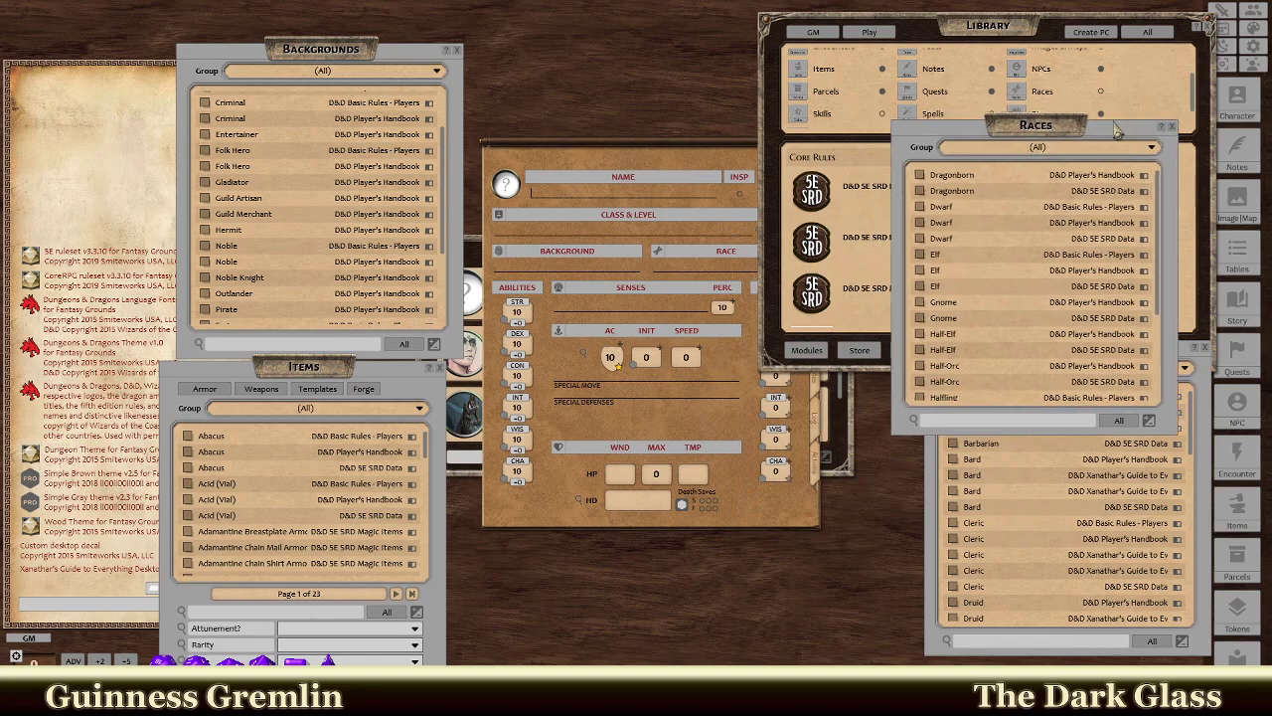
Open the Spells list from the library and place it over the lower part of the character sheet.
click(912, 117)
click(915, 115)
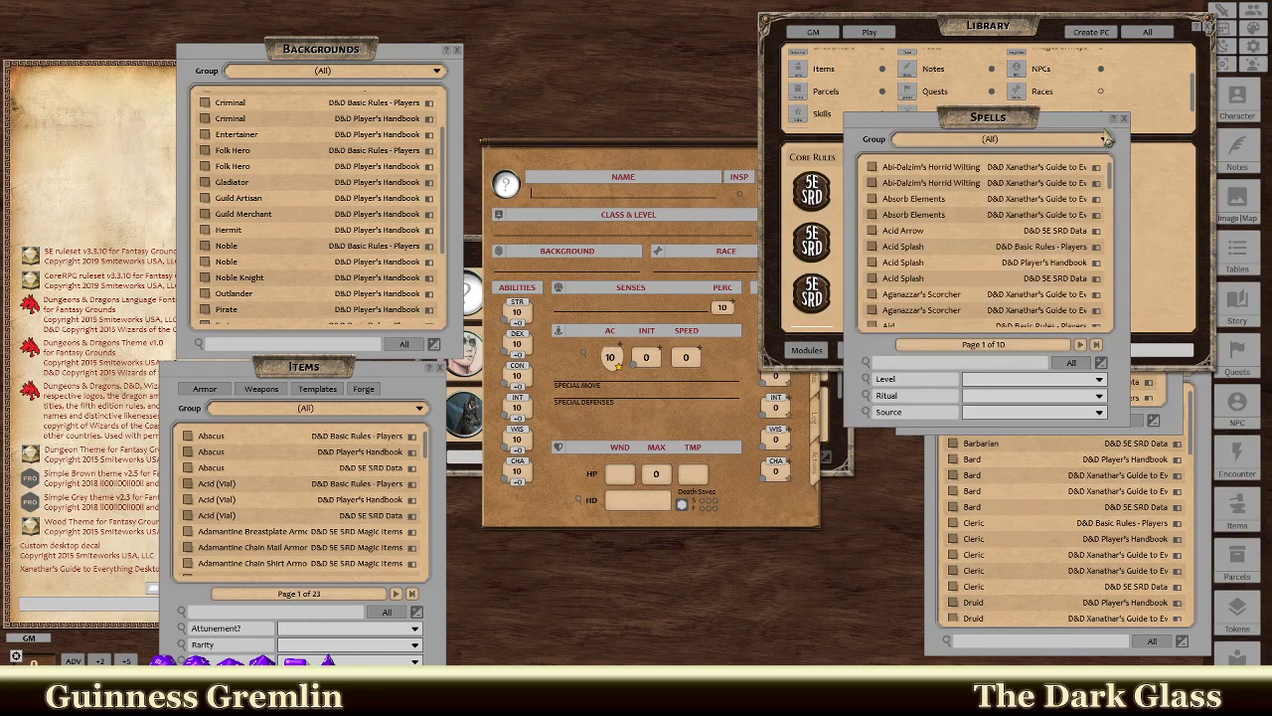
drag(1087, 146, 894, 380)
Place the Races list directly above the Classes list and close the library.
click(1038, 422)
drag(1118, 127, 1148, 53)
click(1211, 22)
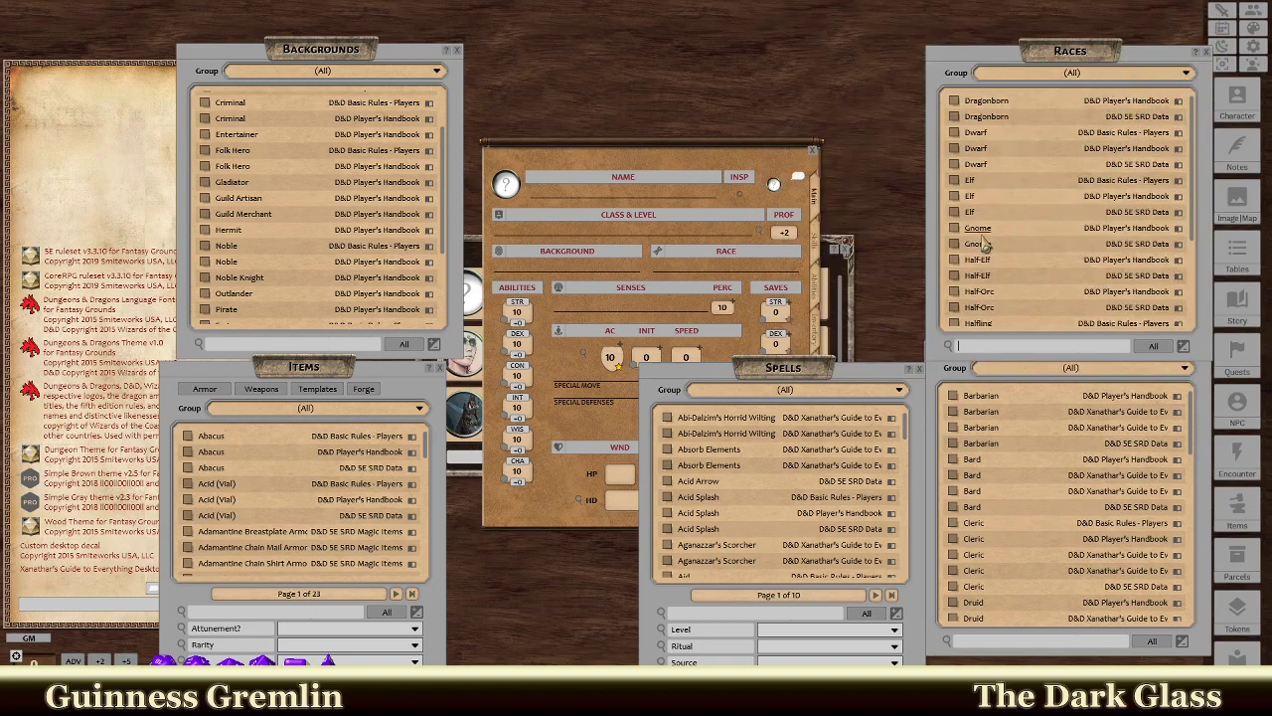
Look through the available entries in the Races and Classes lists, as far as the Sorcerer class.
scroll(986, 256, down, 3)
scroll(999, 263, down, 3)
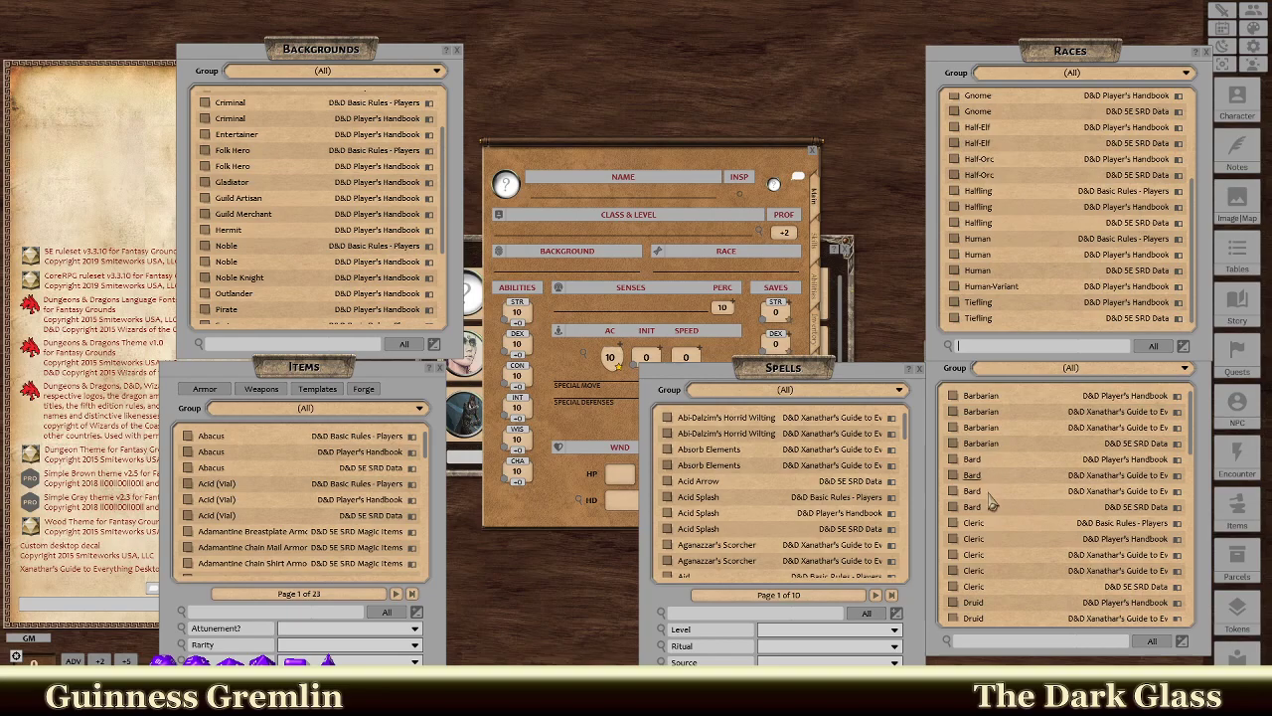
scroll(1028, 459, down, 4)
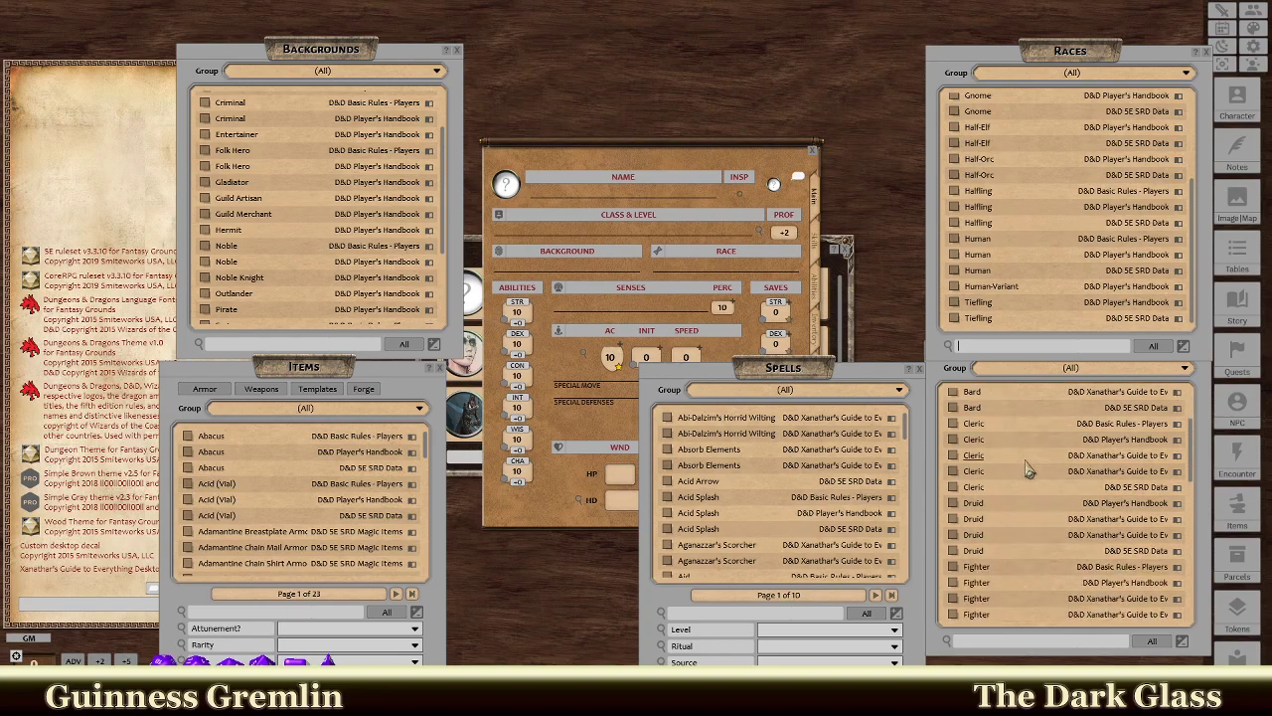
scroll(1030, 480, down, 5)
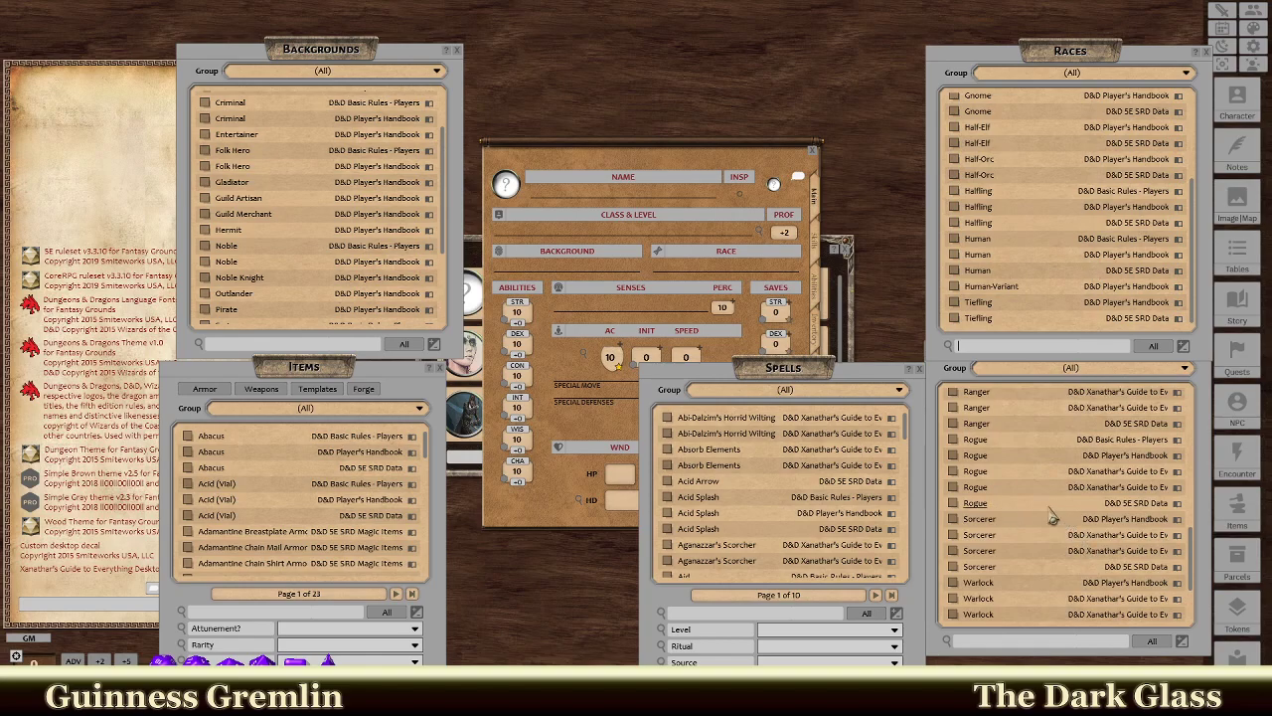
Open the Sorcerer class entry, move it off the center of the character sheet, and display its linked image.
click(976, 533)
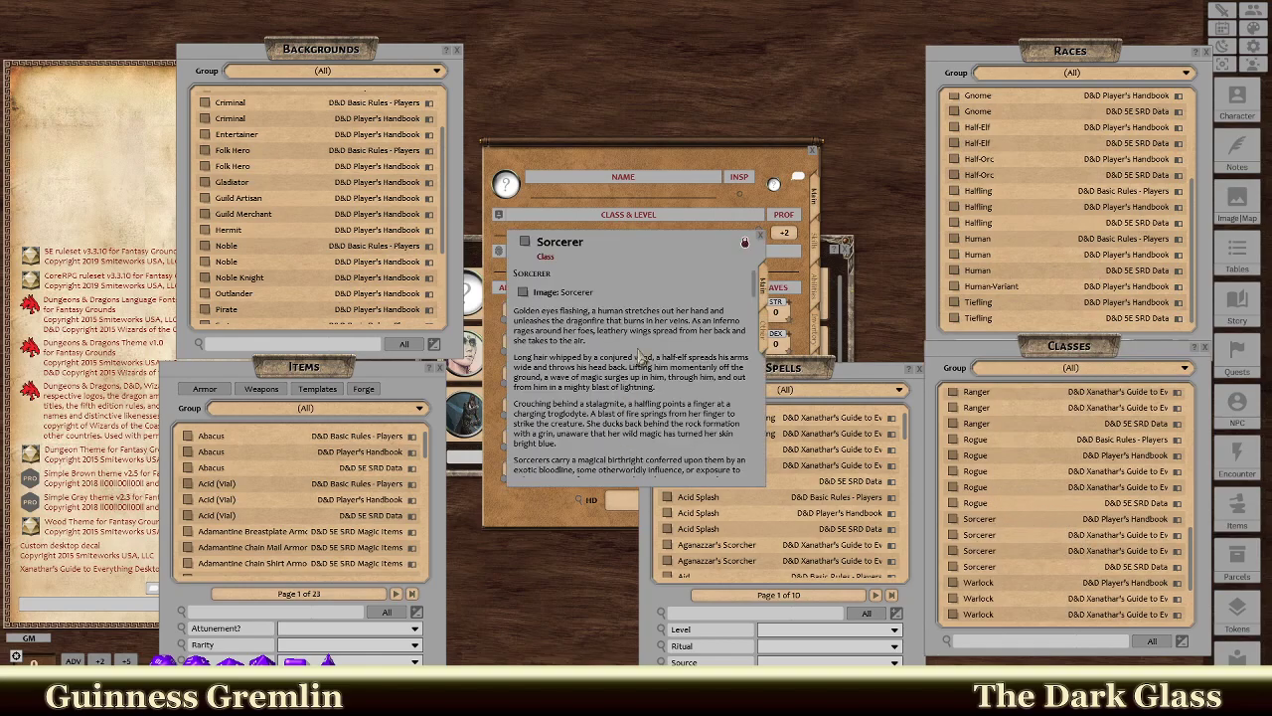
drag(666, 247, 969, 45)
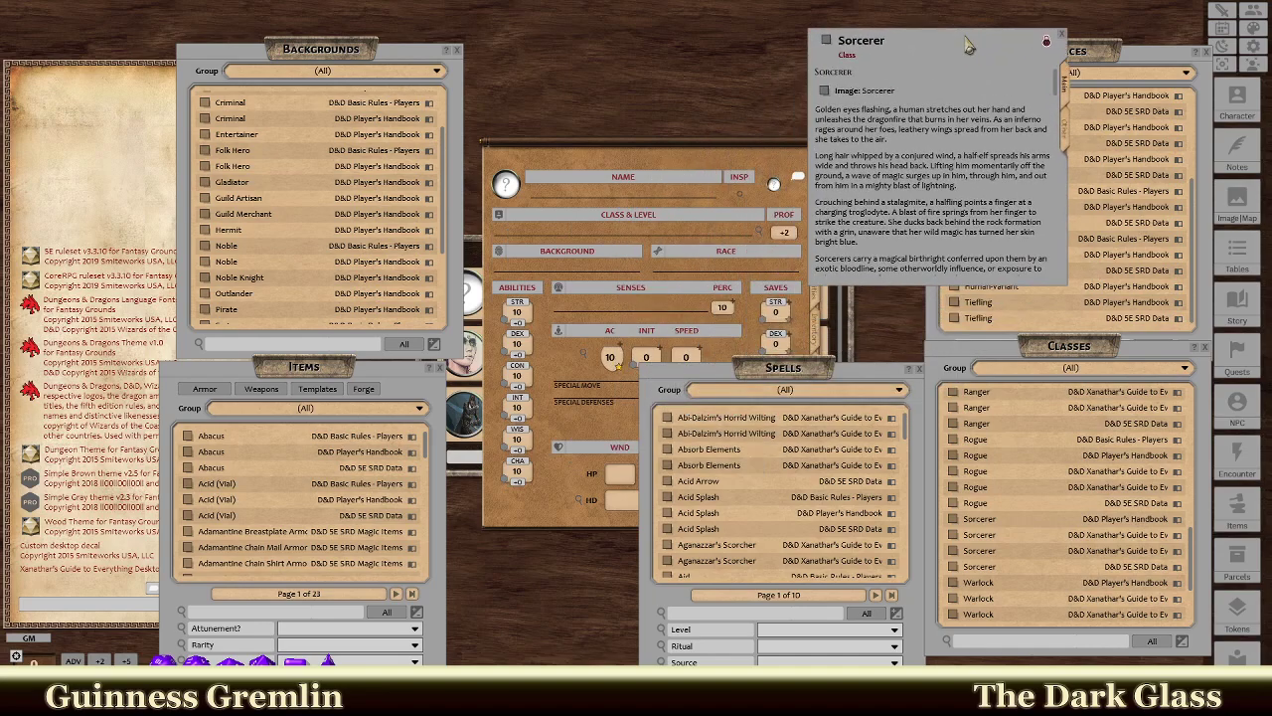
click(828, 90)
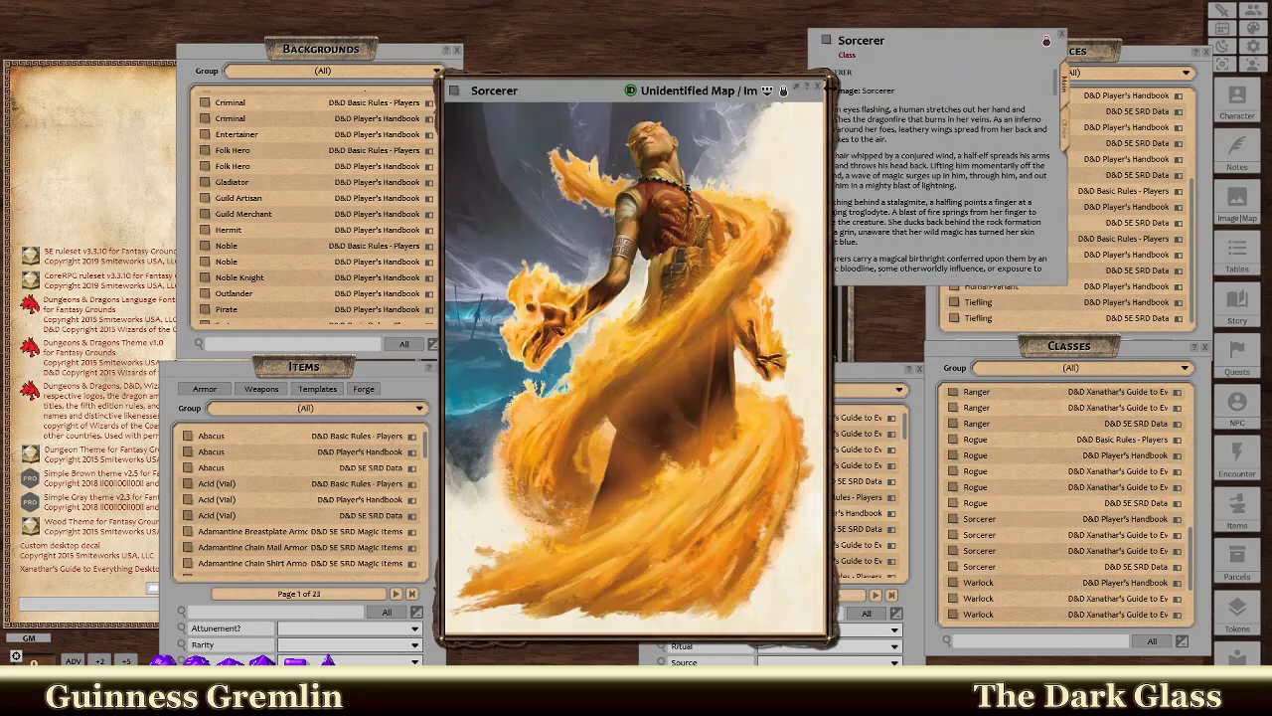
Close the Sorcerer image and read the class description down through its Quick Build suggestions.
click(818, 89)
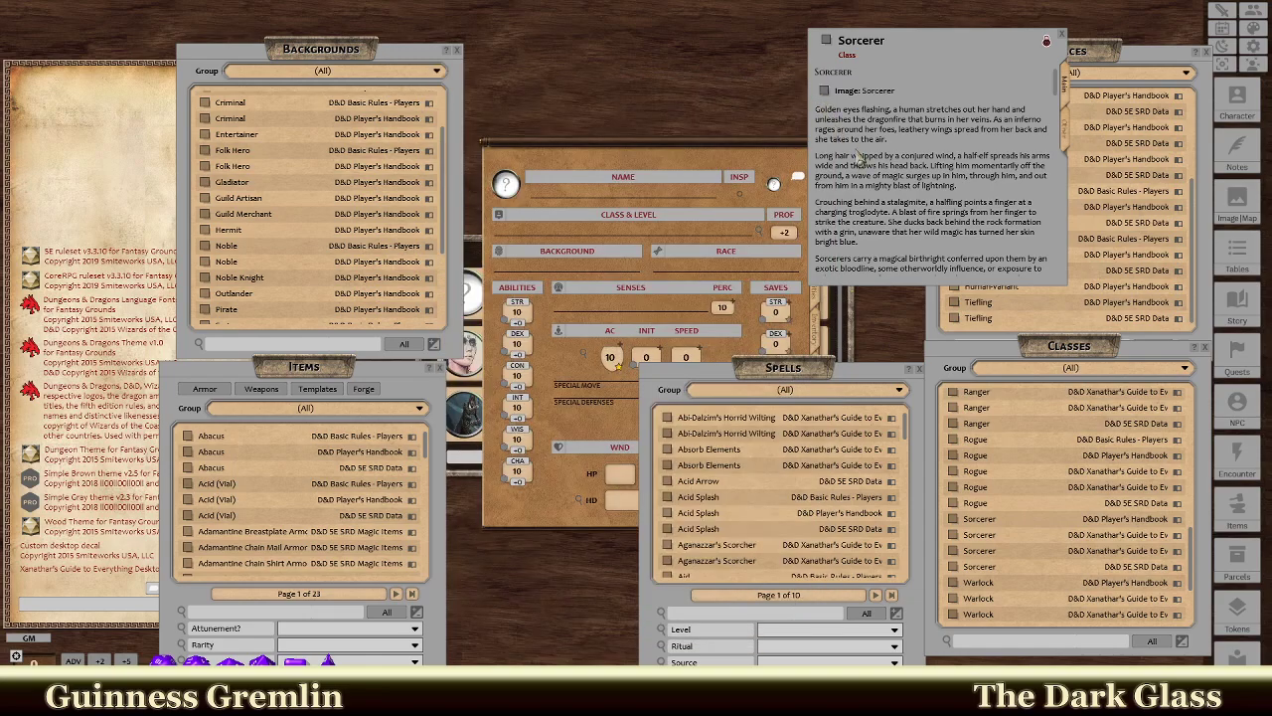
scroll(891, 217, down, 3)
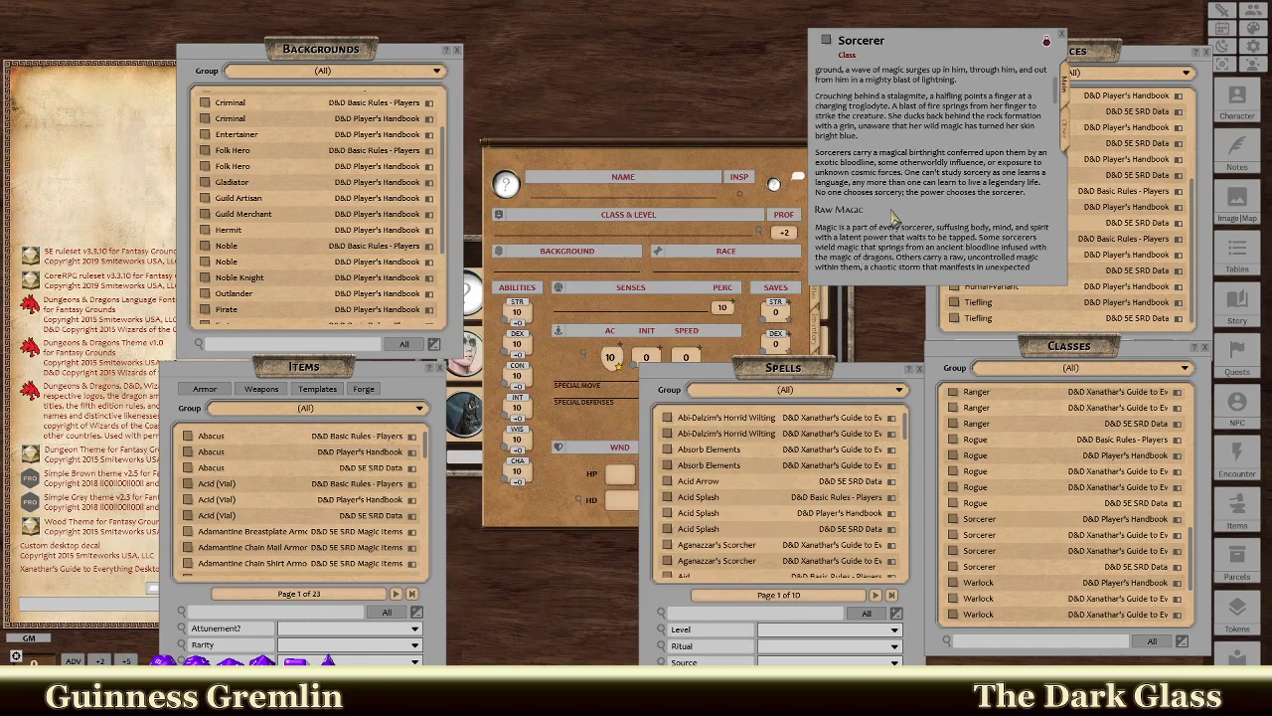
scroll(894, 216, down, 3)
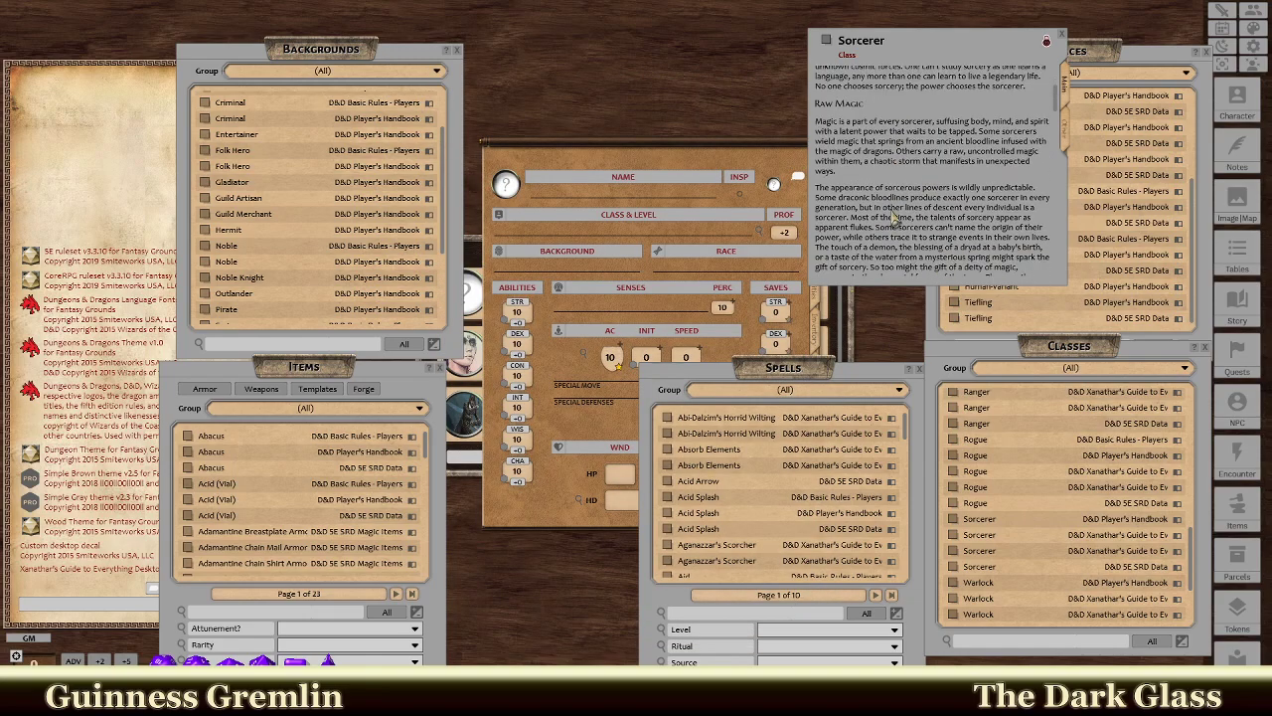
scroll(893, 217, down, 3)
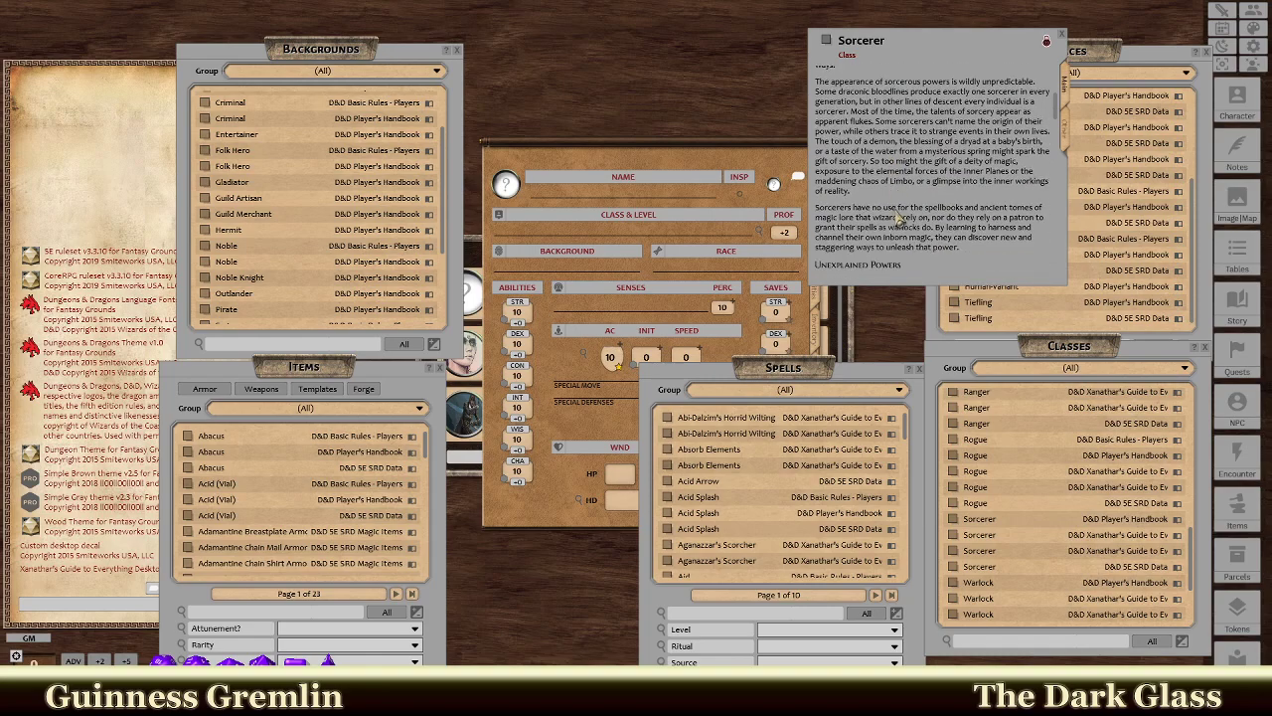
scroll(900, 216, down, 3)
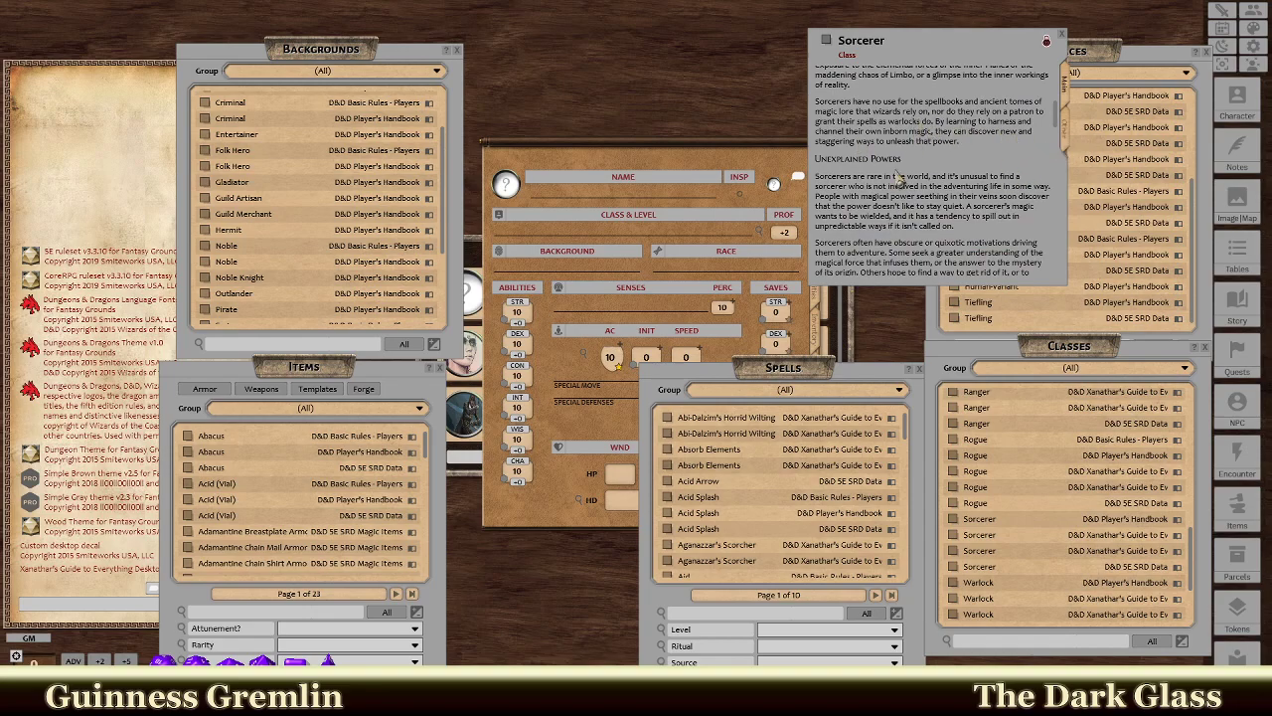
scroll(899, 179, down, 6)
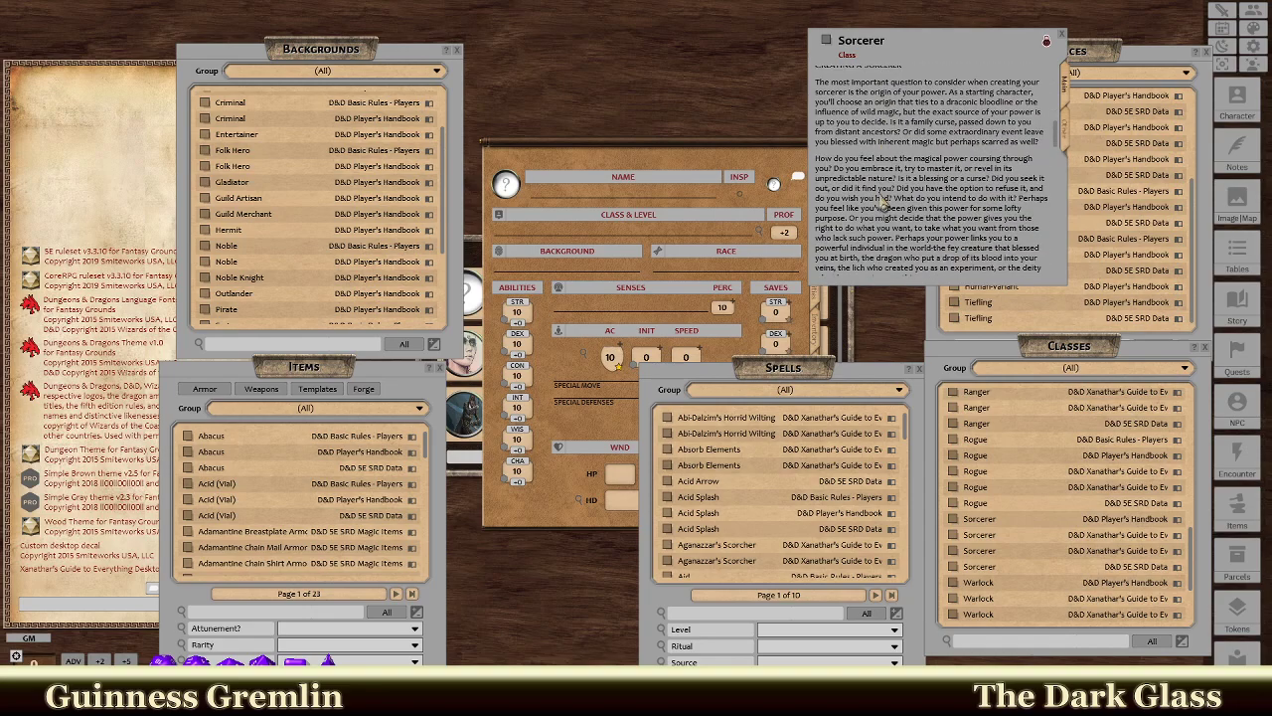
scroll(861, 181, down, 3)
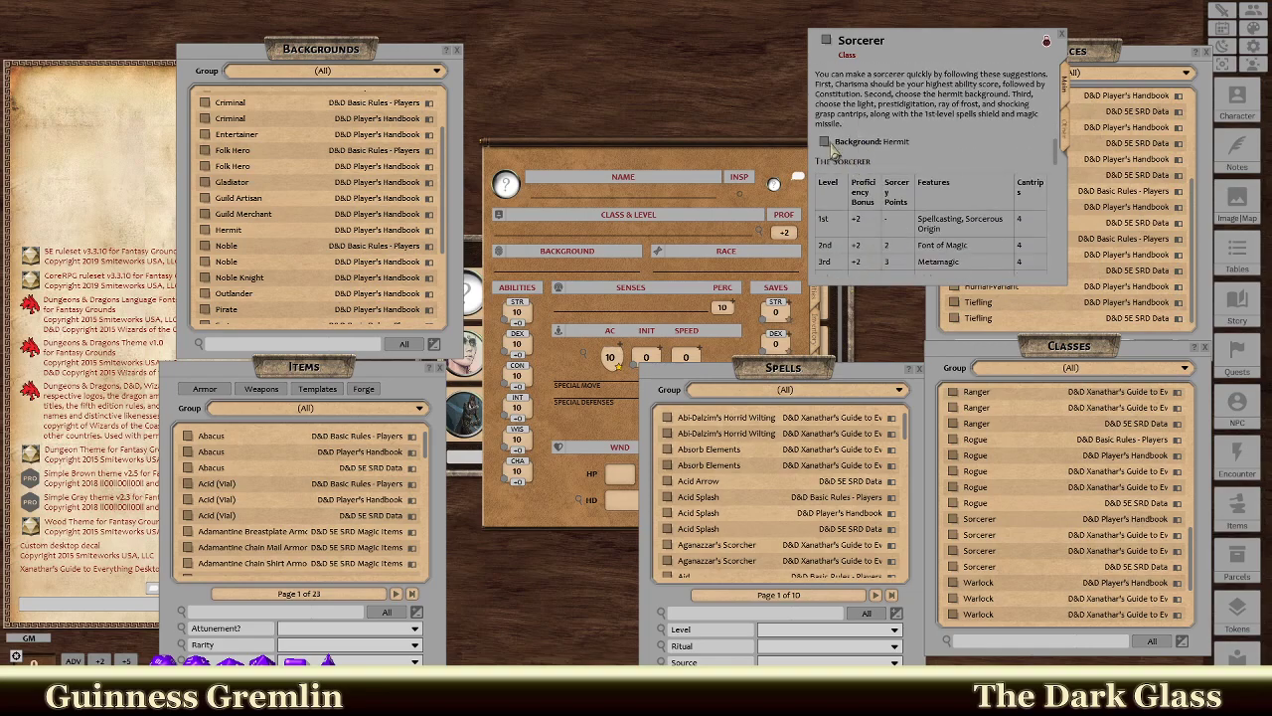
scroll(851, 152, up, 1)
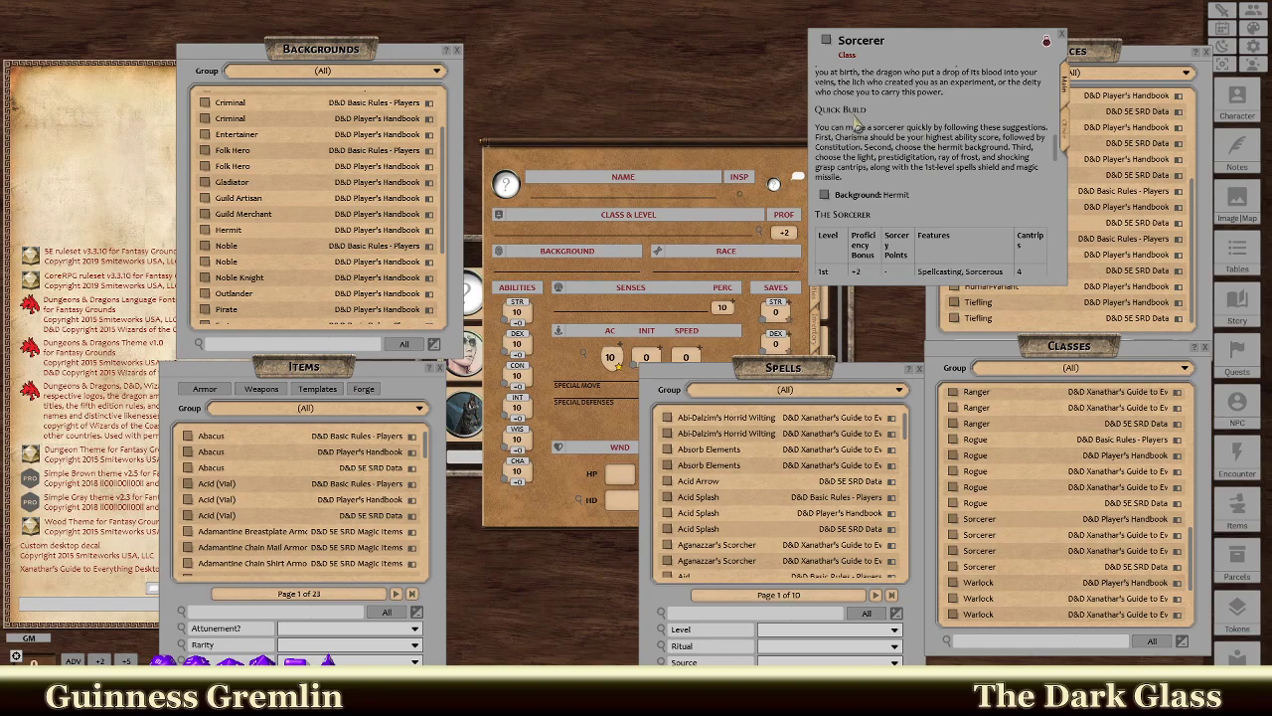
drag(829, 129, 924, 159)
mouse_move(1033, 202)
mouse_down()
mouse_move(1008, 188)
mouse_move(1027, 193)
mouse_up()
right_click(888, 146)
click(977, 164)
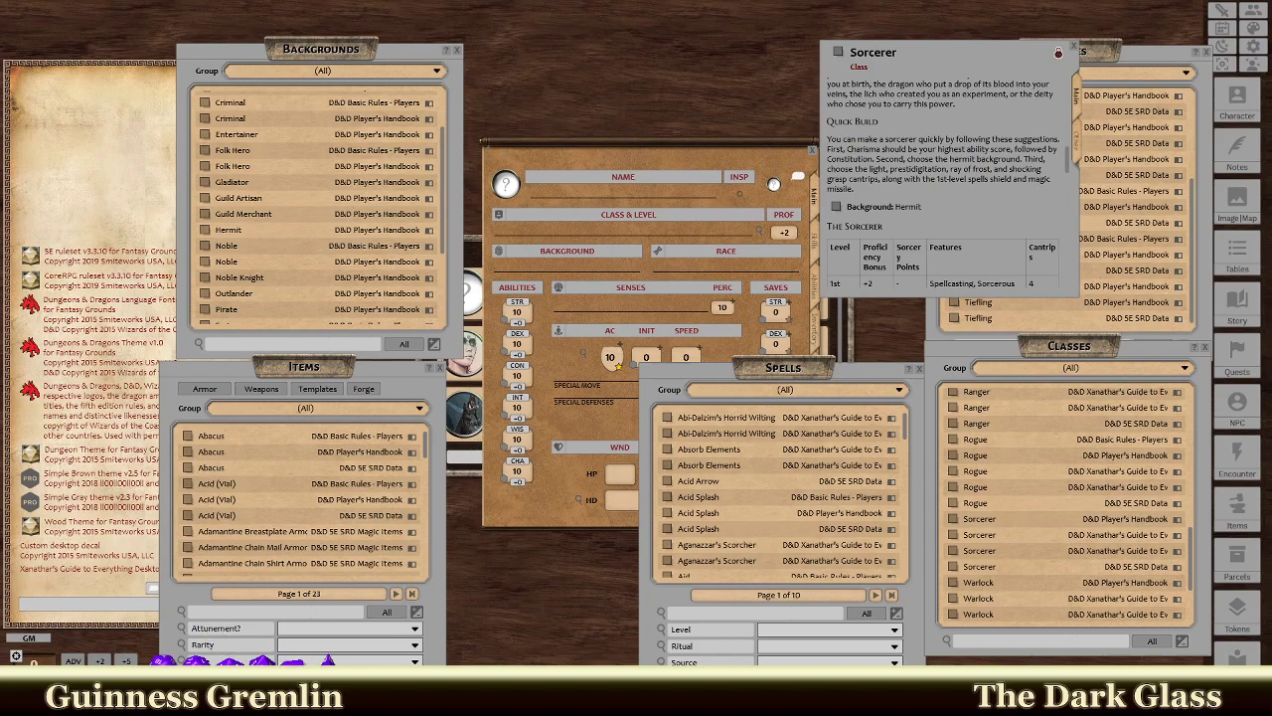
Place a six-sided die on the desktop, roll 4d6 with it, and move the Items list clear of the chat window.
drag(323, 658, 317, 641)
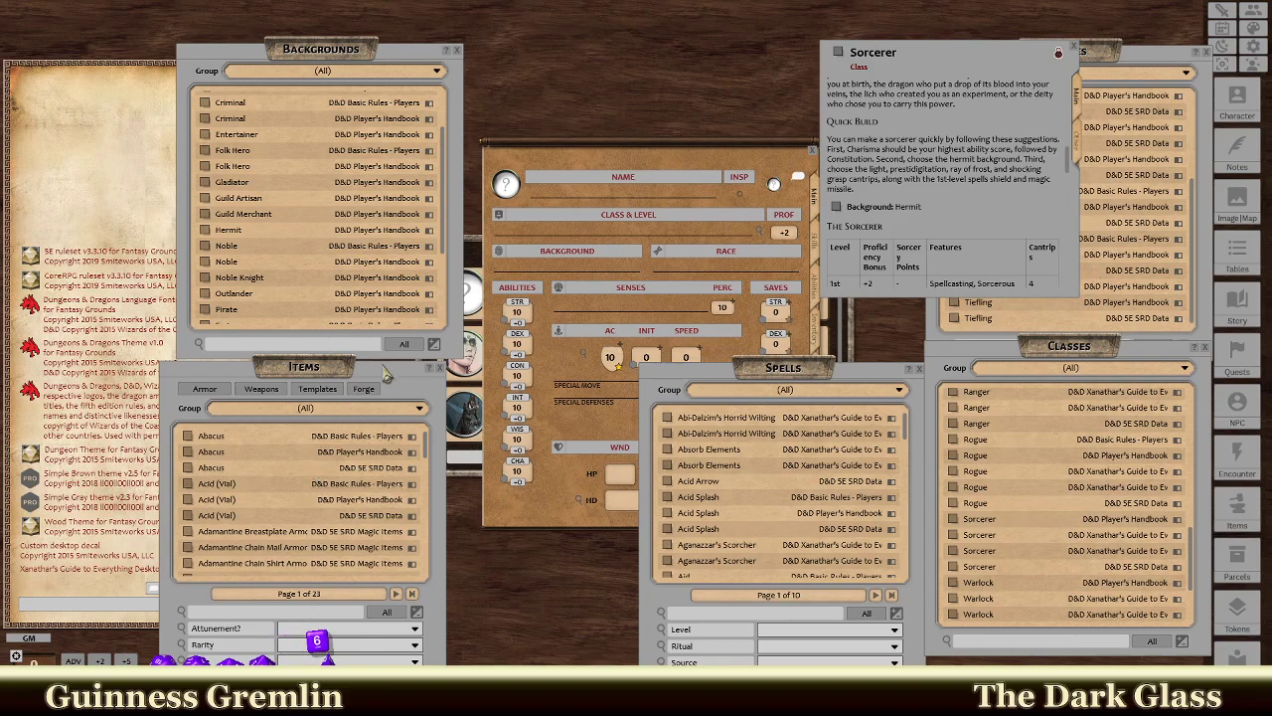
drag(385, 374, 434, 372)
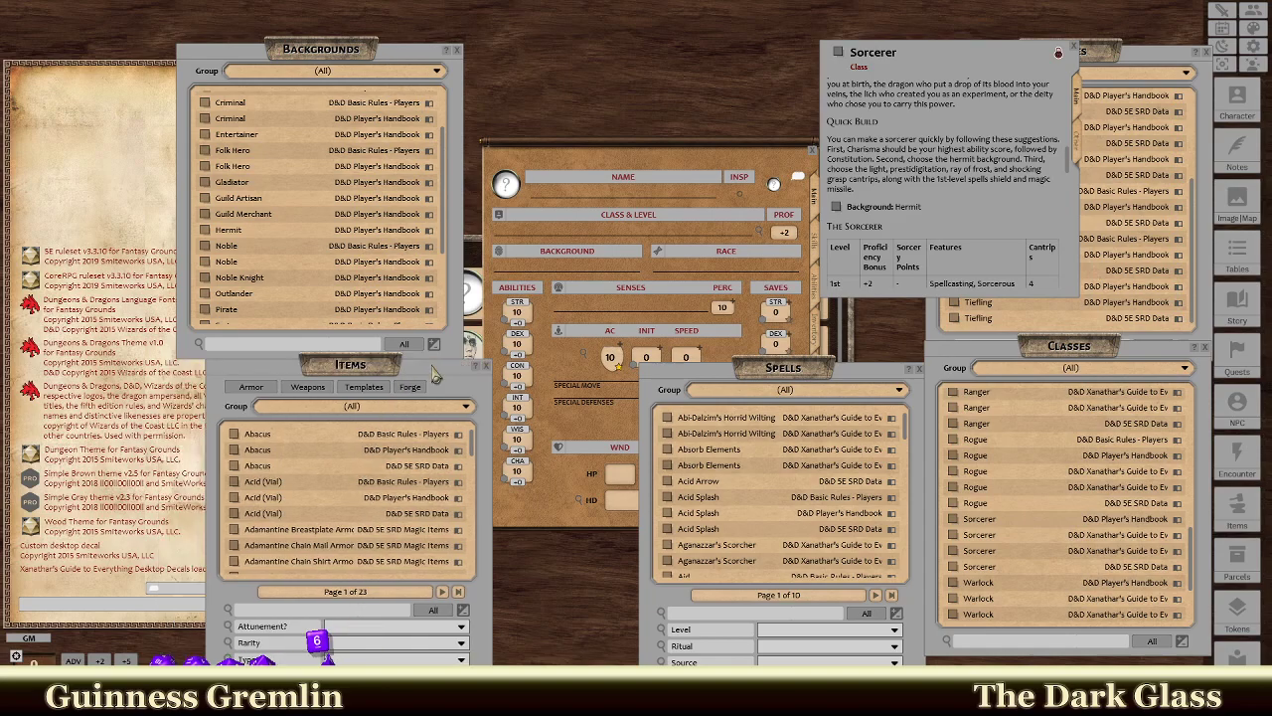
right_click(319, 638)
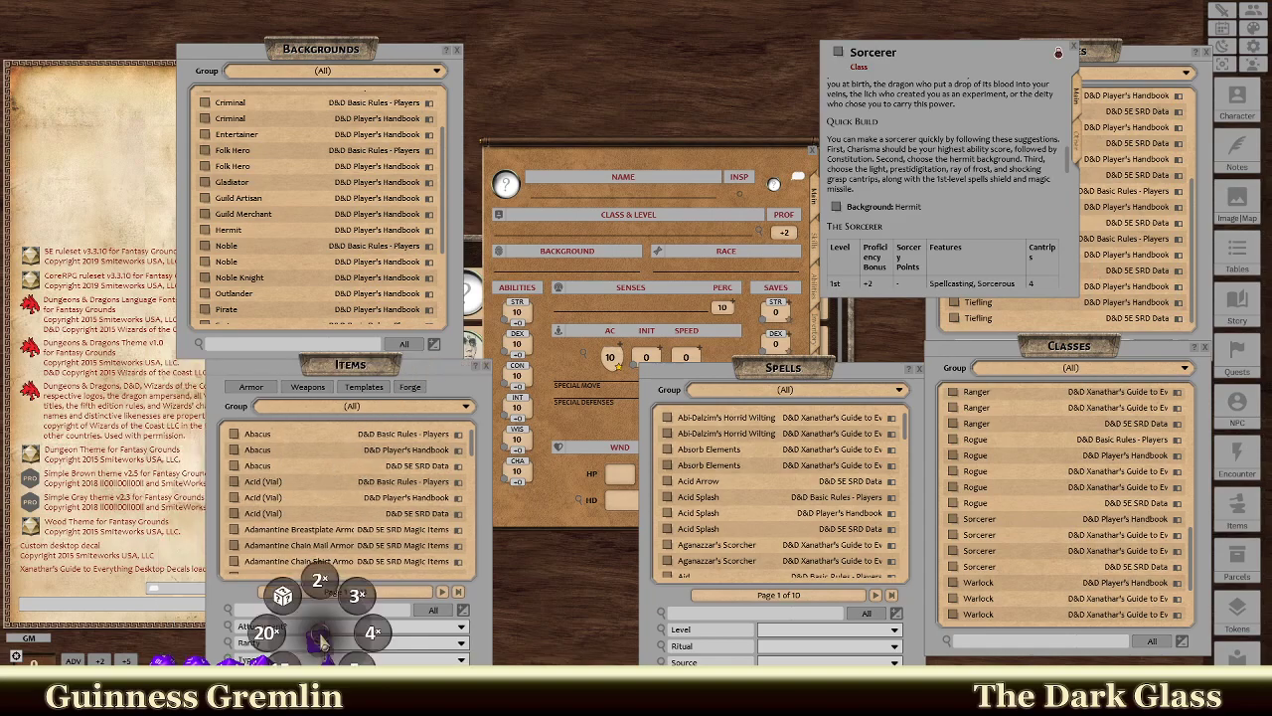
click(372, 634)
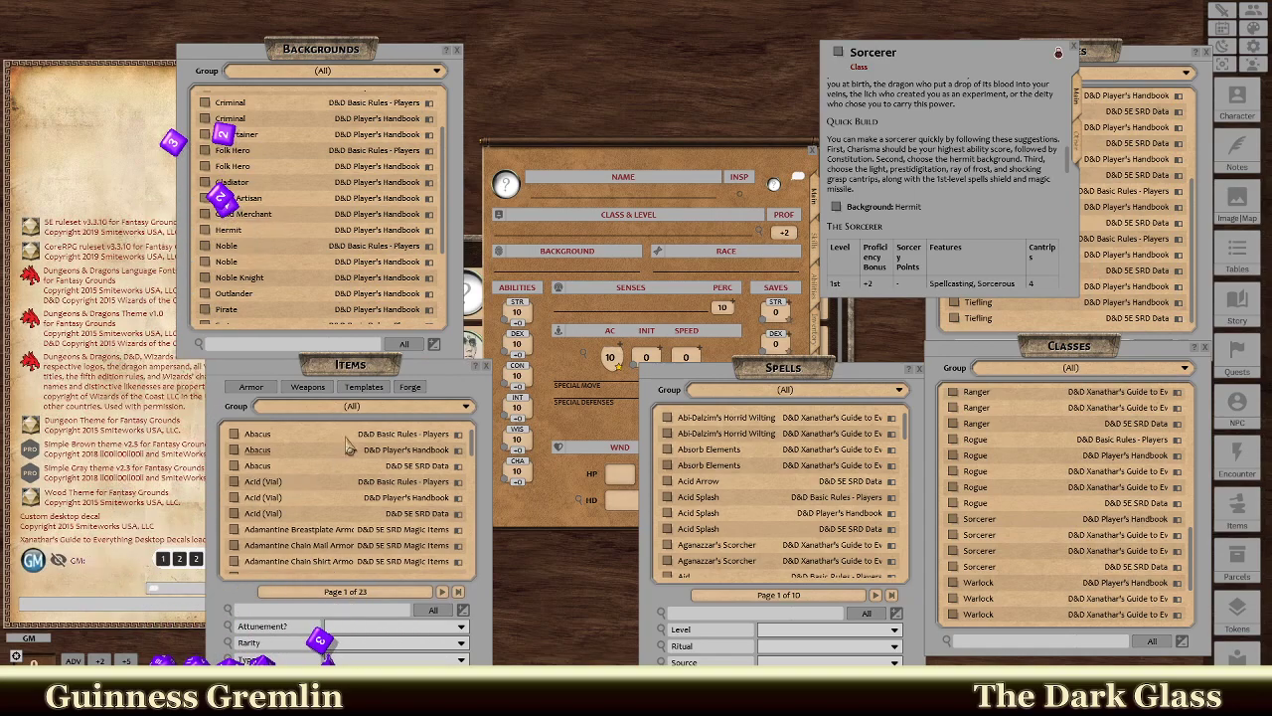
drag(427, 386, 487, 383)
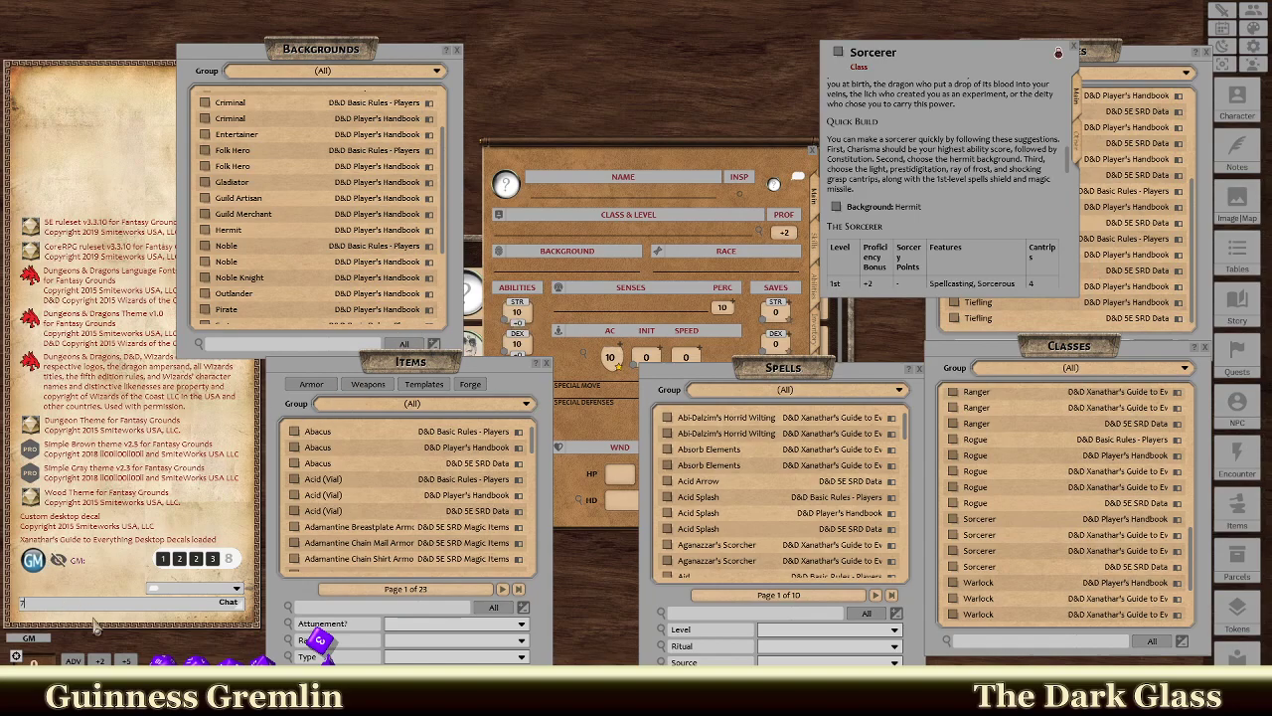
Roll 4d6 five more times for ability scores, noting totals without the lowest die in the chat entry.
drag(320, 641, 298, 606)
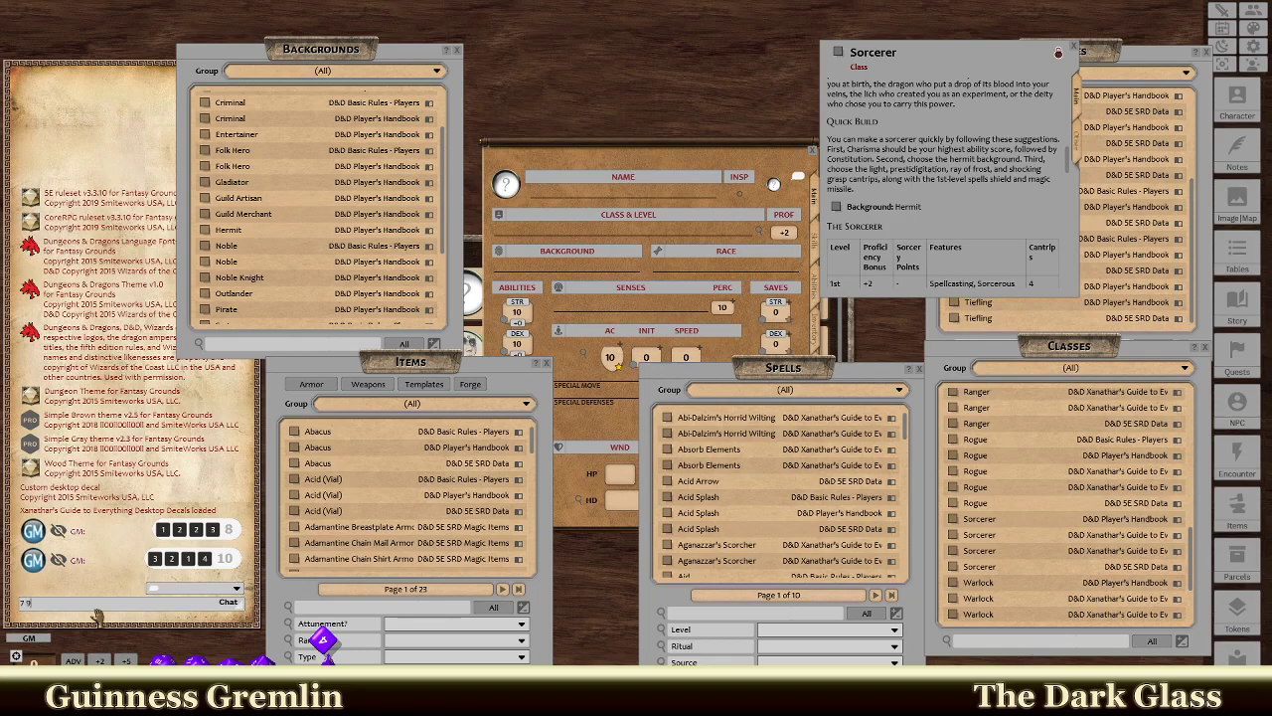
drag(346, 644, 333, 636)
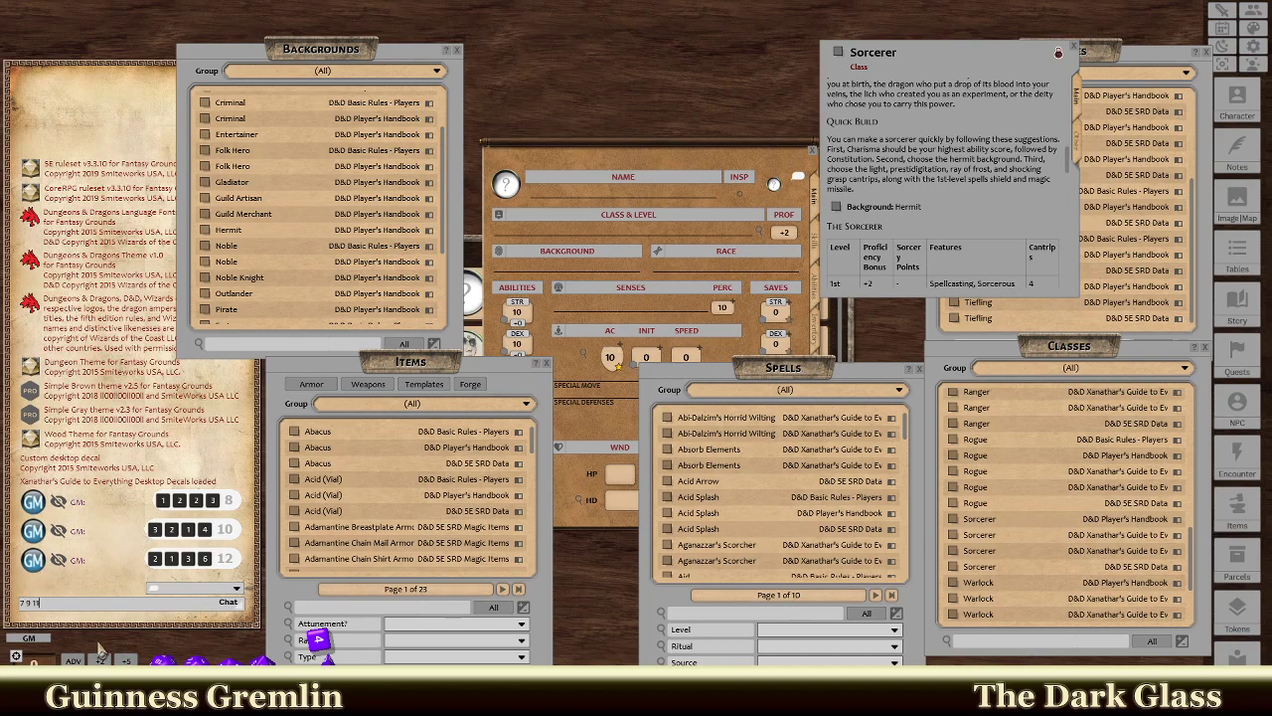
right_click(318, 641)
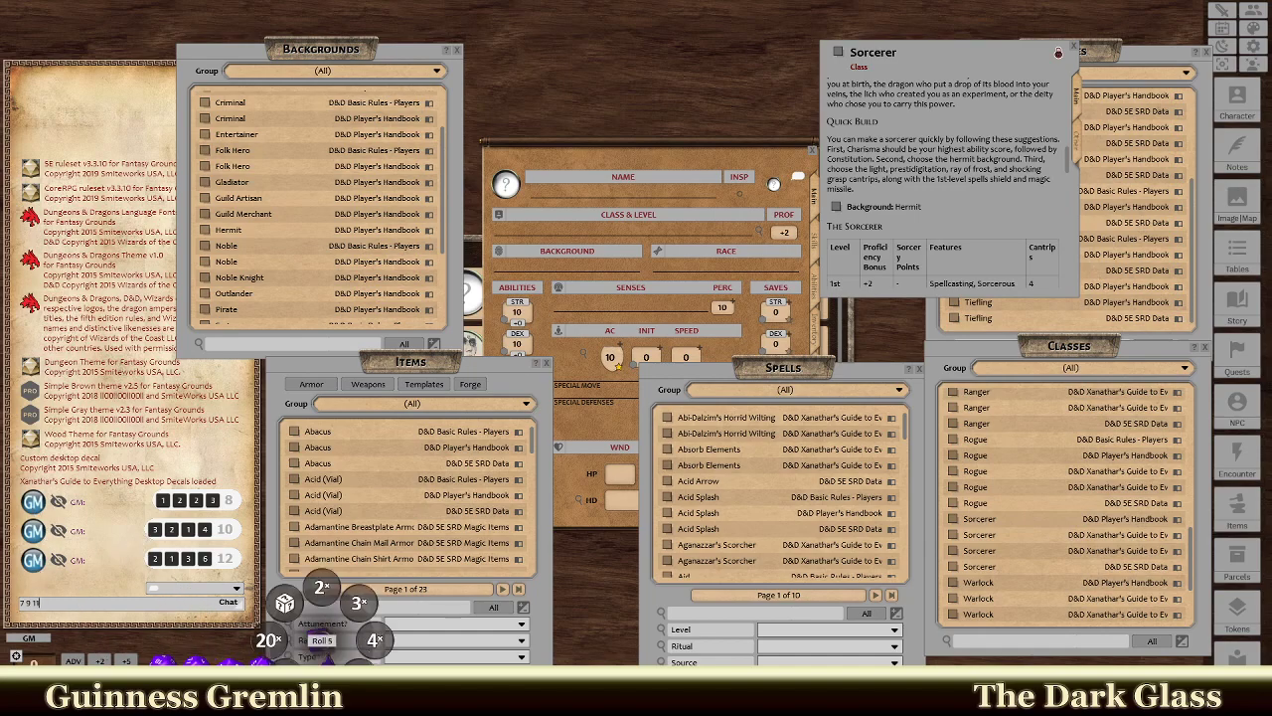
click(374, 651)
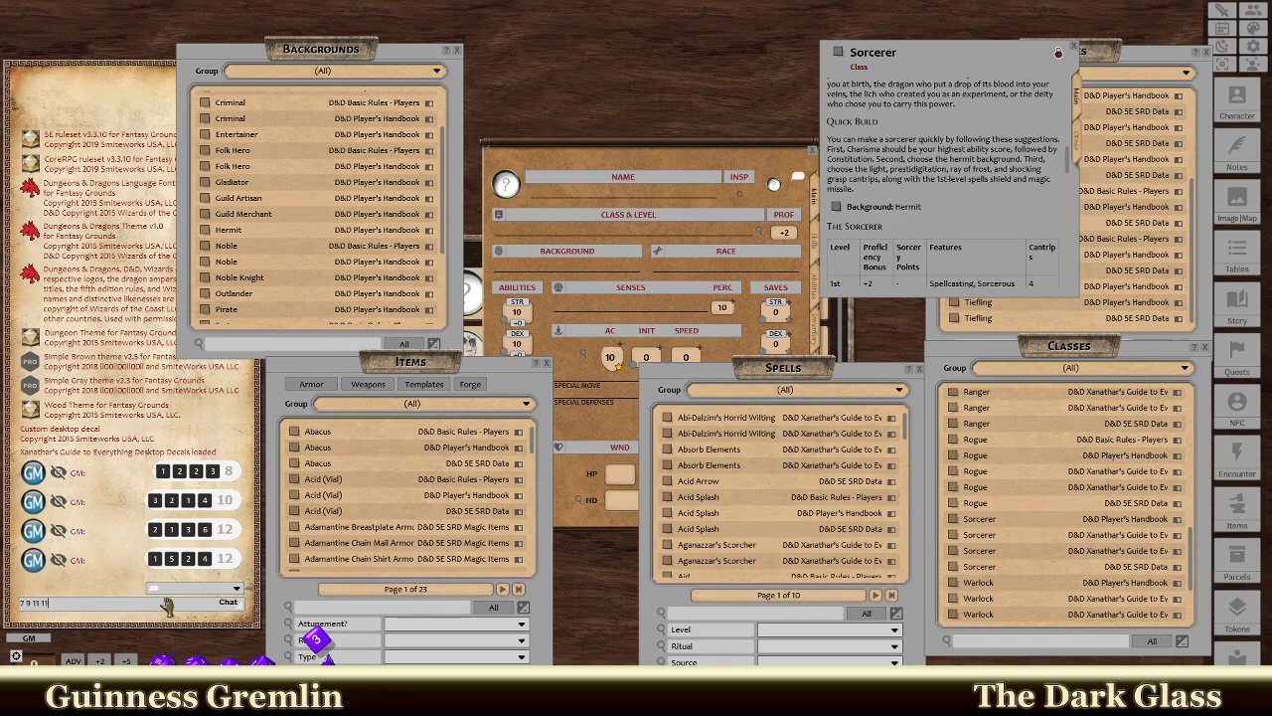
right_click(323, 641)
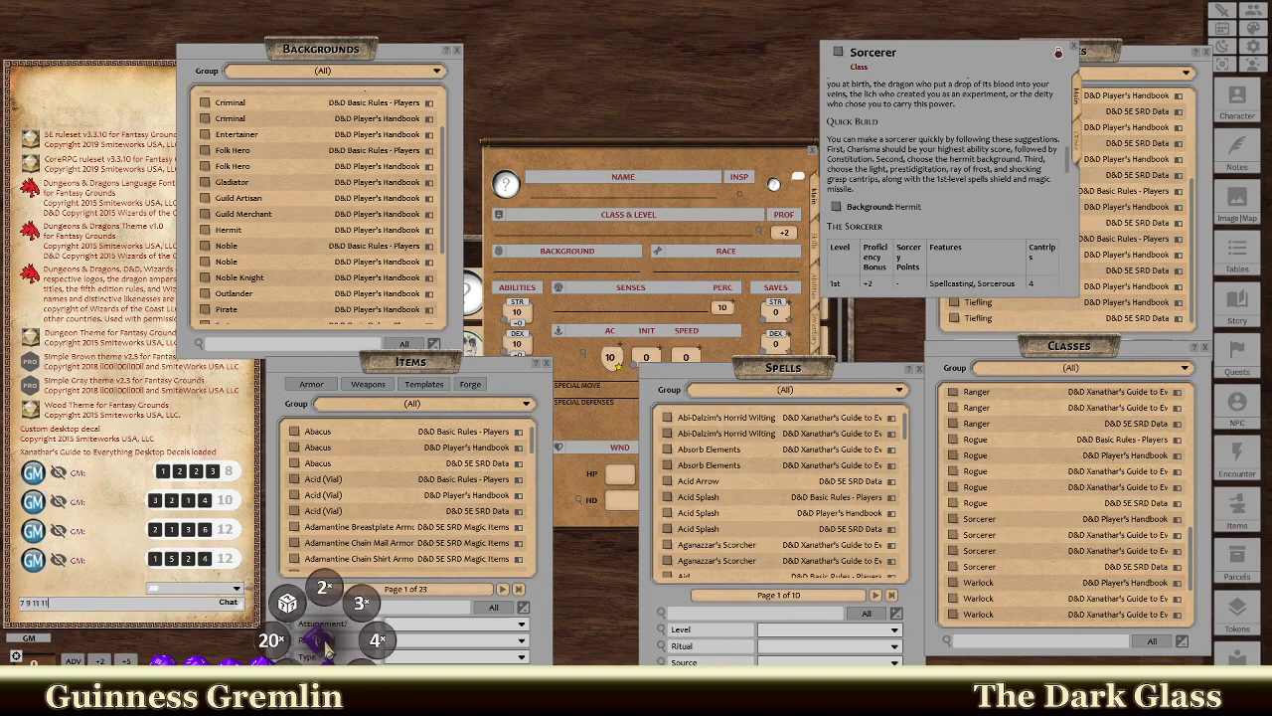
click(373, 639)
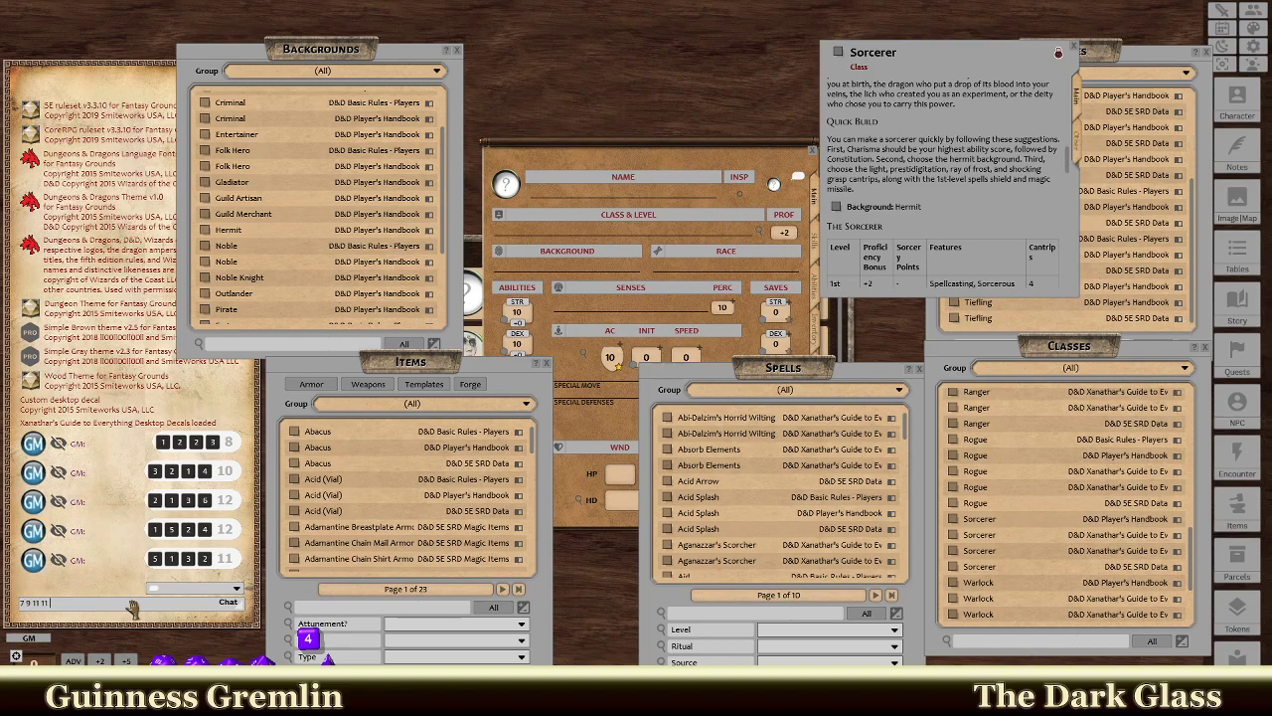
right_click(308, 639)
click(361, 634)
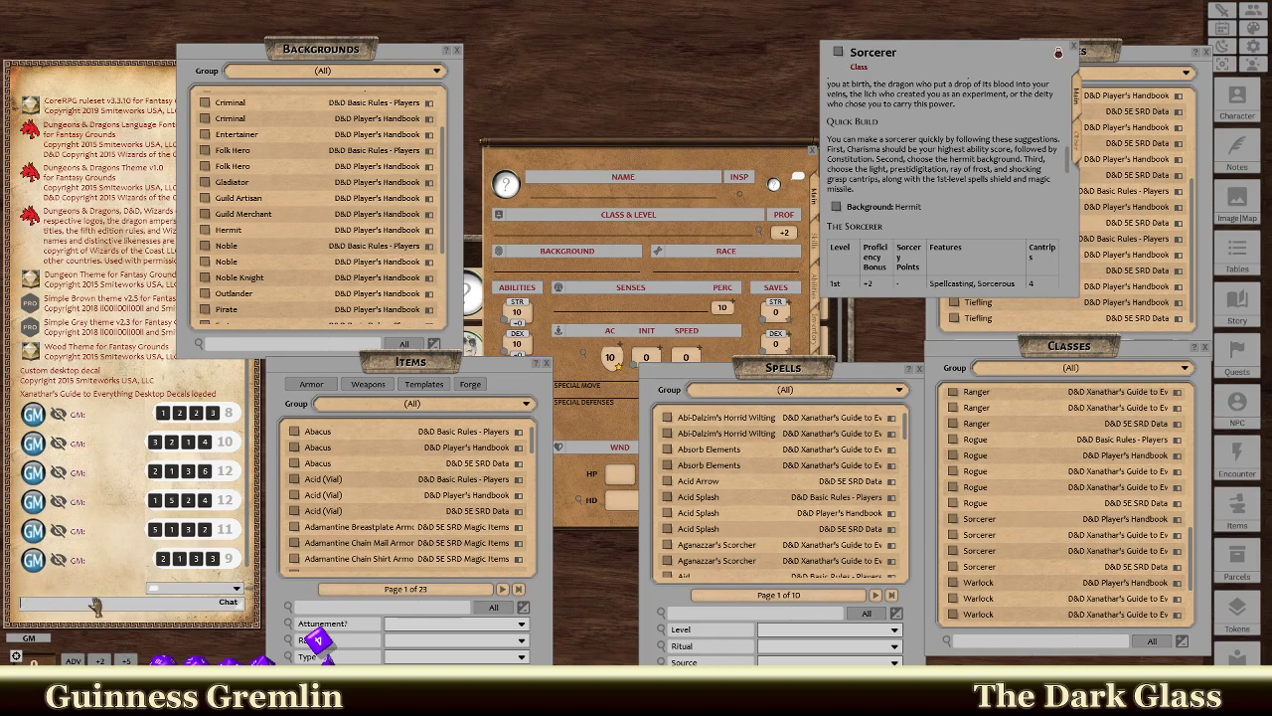
Roll a new set of six 4d6 ability scores, noting 14, 14, 12, 10, 16 and 17 in the chat entry.
right_click(318, 641)
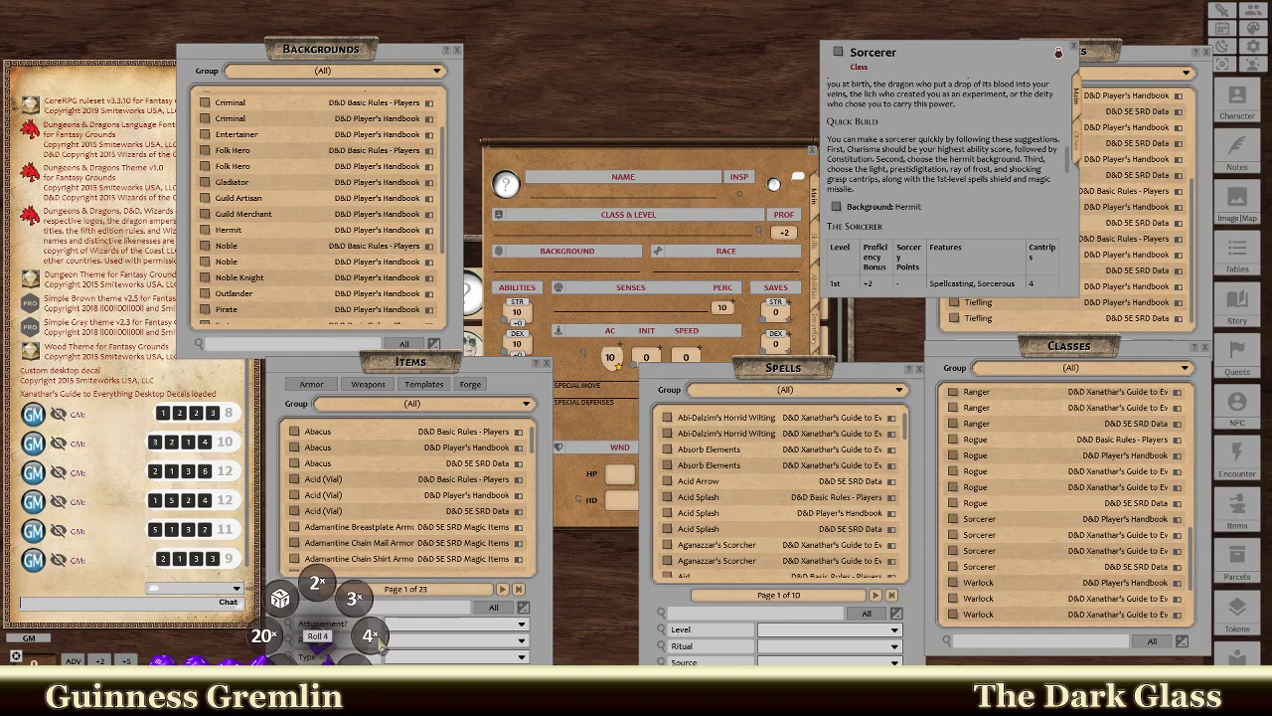
click(369, 636)
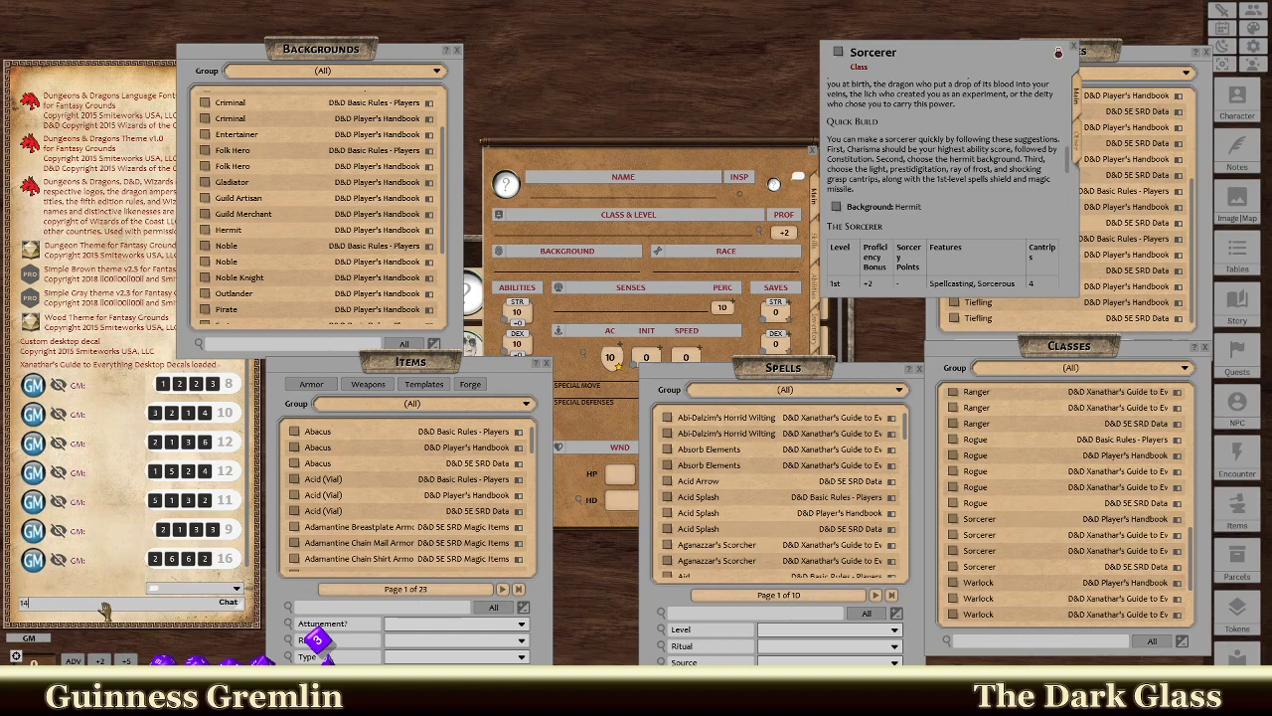
right_click(318, 641)
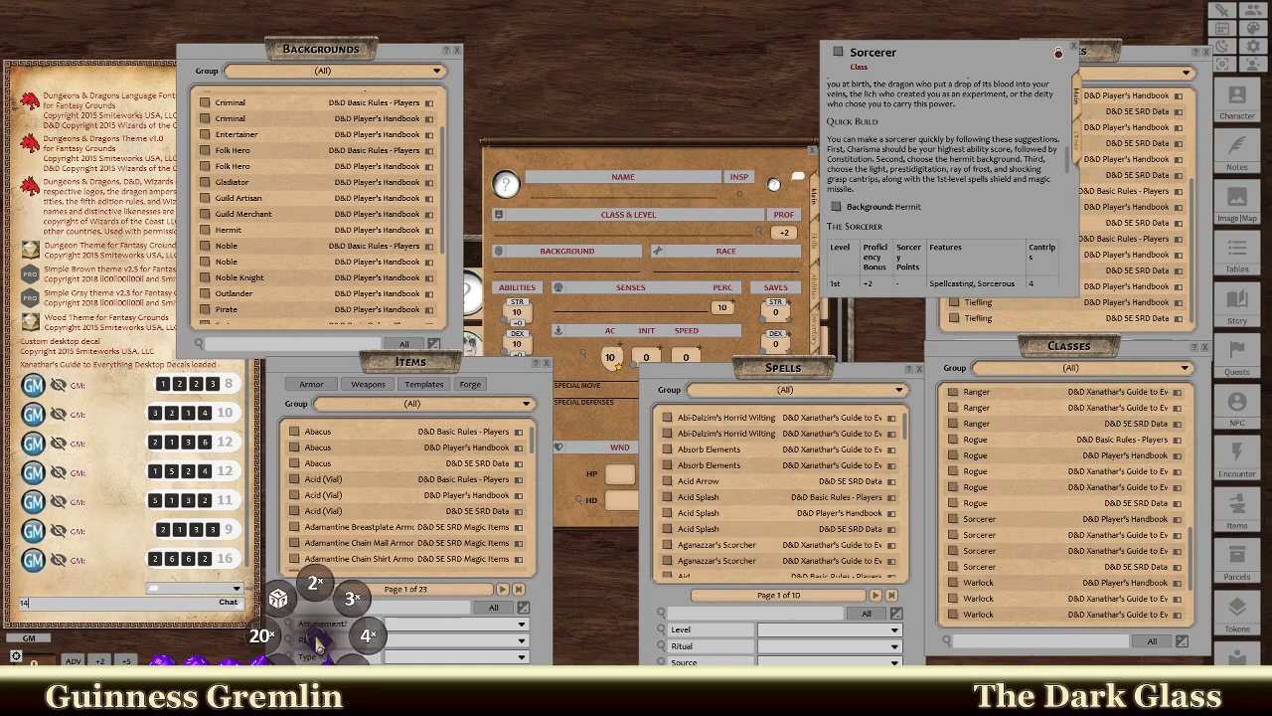
click(368, 635)
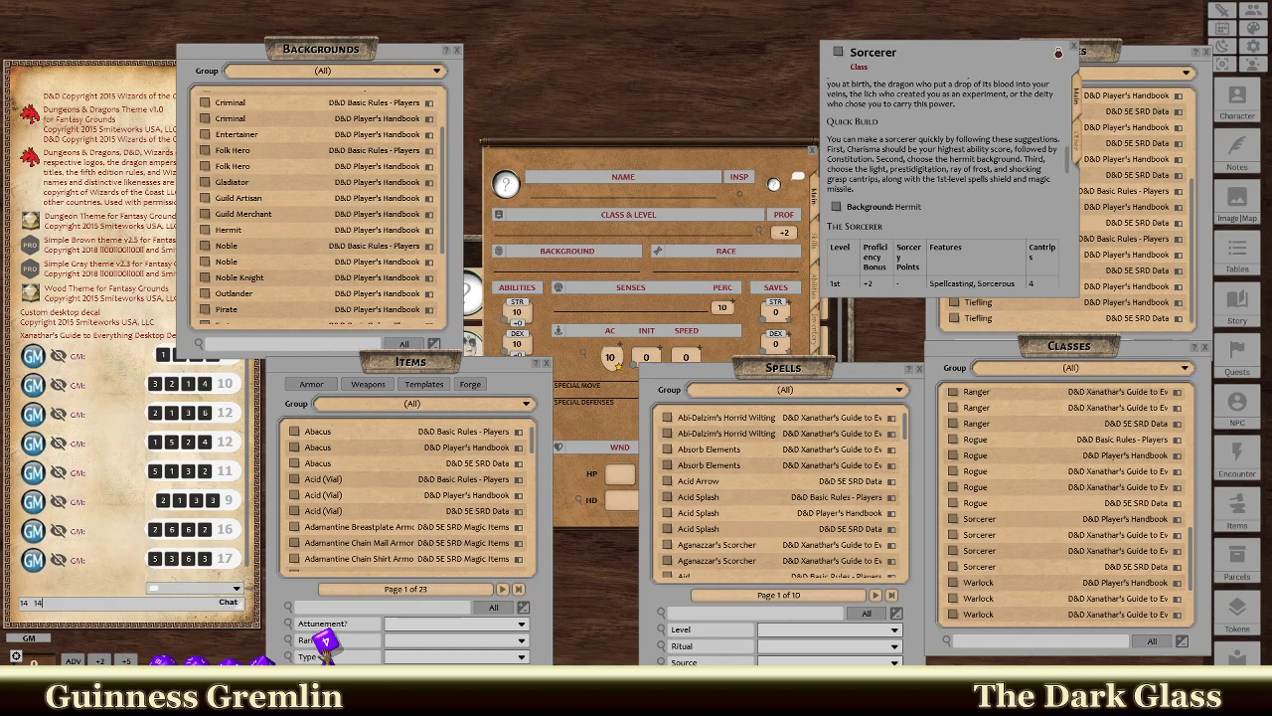
drag(324, 643, 199, 557)
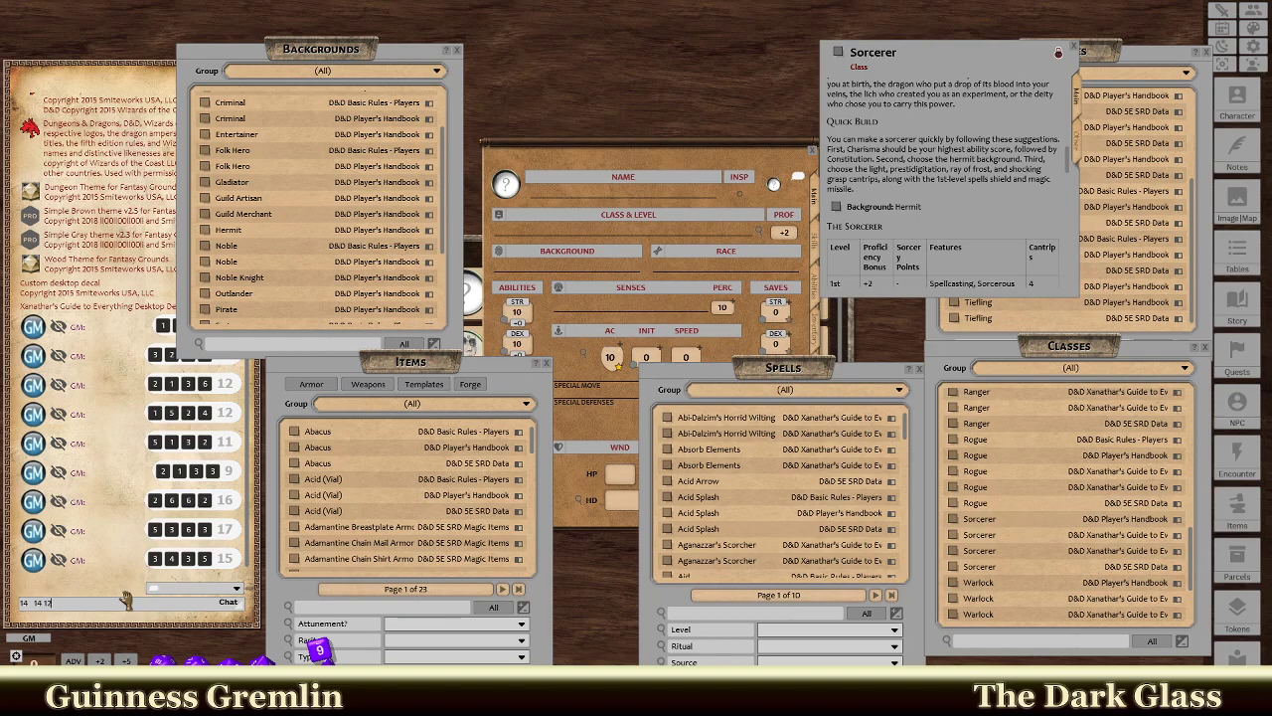
drag(318, 651, 154, 353)
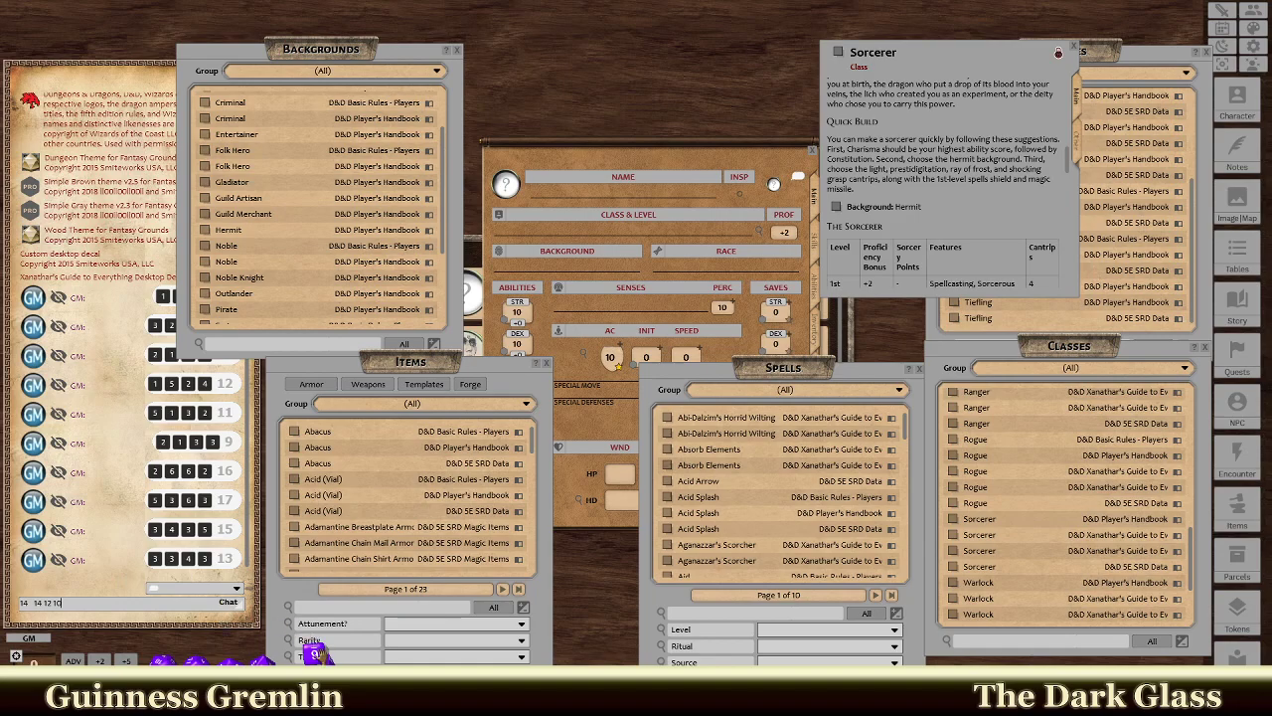
drag(315, 653, 139, 608)
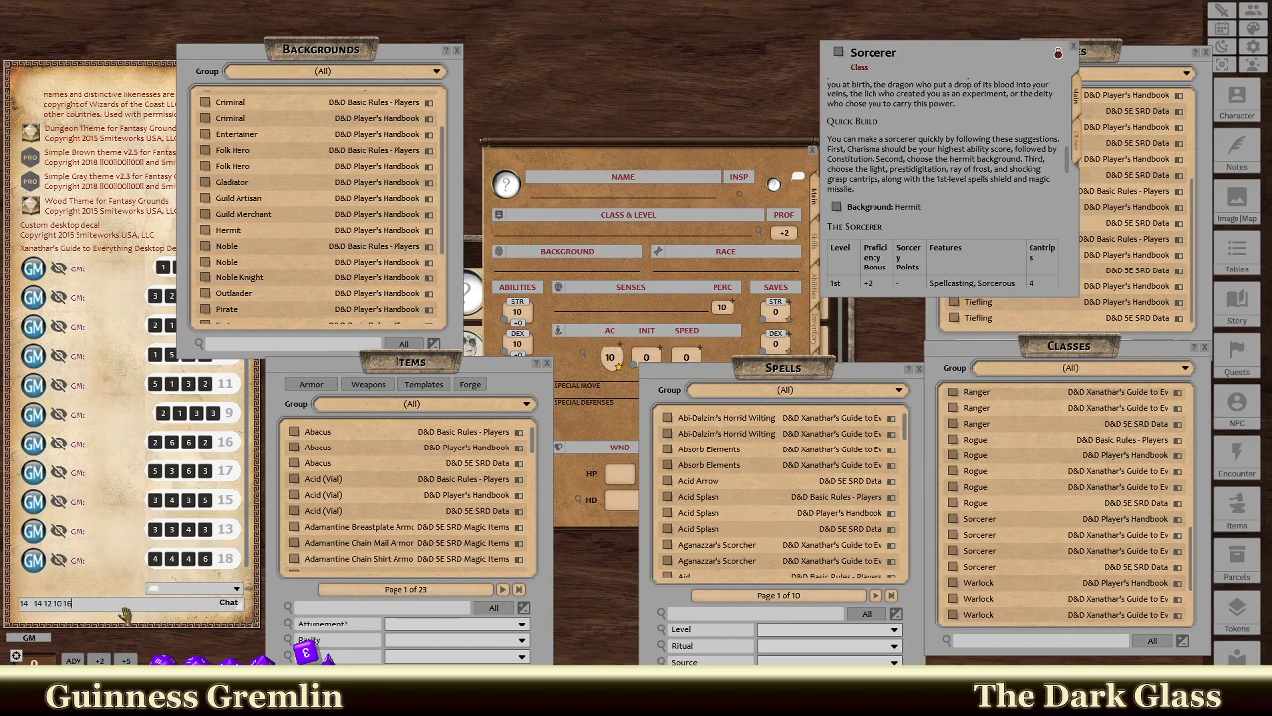
drag(314, 654, 147, 609)
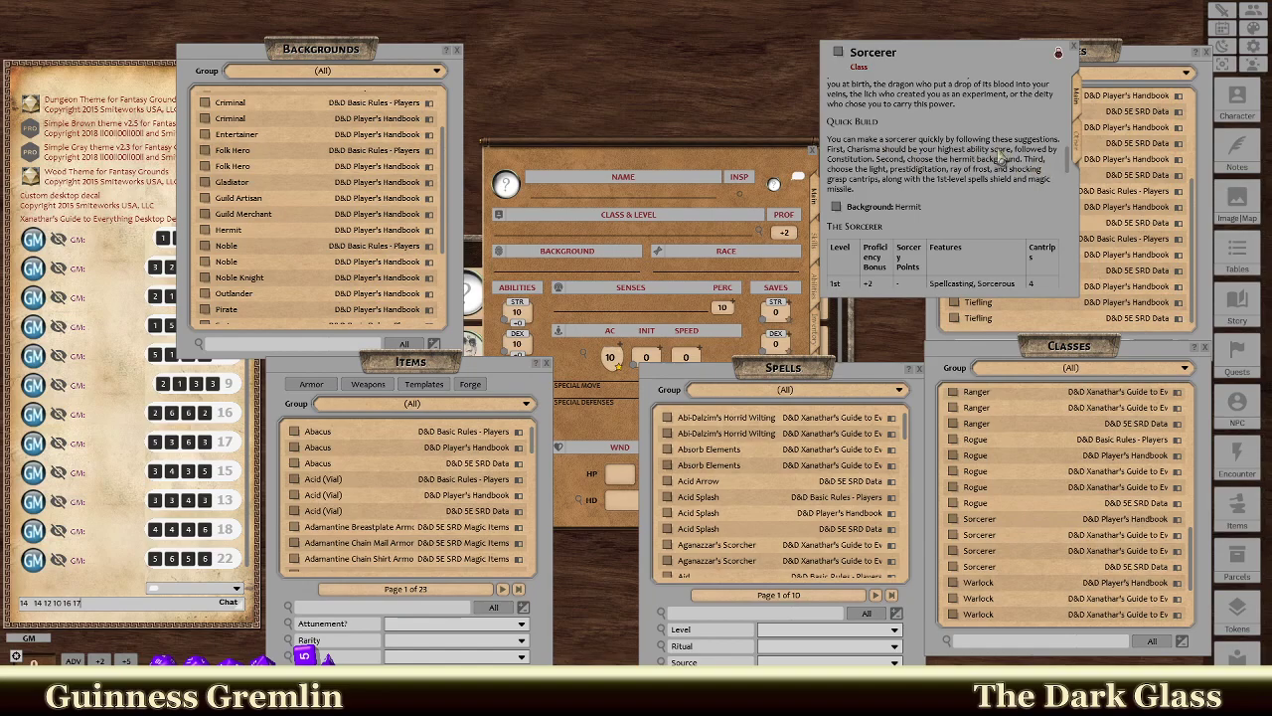
Set Constitution to 16 and Charisma to 17 on the character sheet, and remove used scores from the chat entry.
click(733, 162)
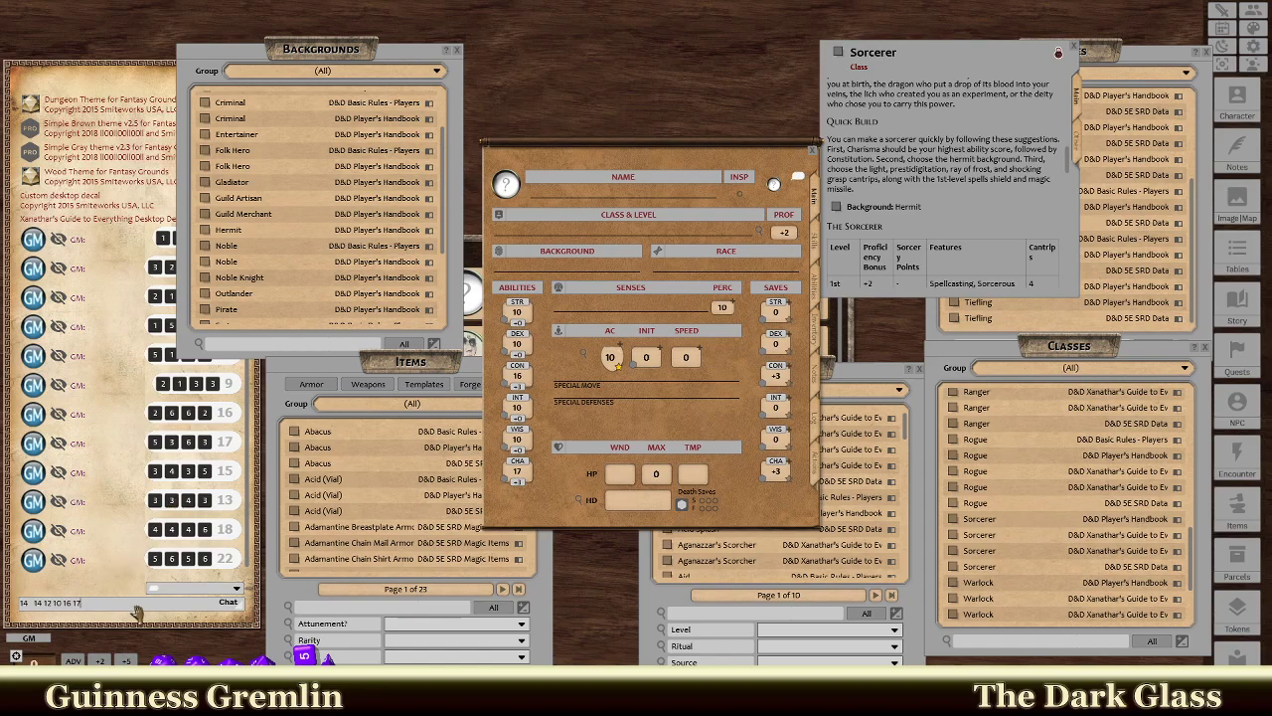
key(BackSpace)
key(BackSpace)
Set Dexterity to 14, Intelligence to 12 and Wisdom to 14, and clear the remaining noted scores from the chat entry.
right_click(521, 413)
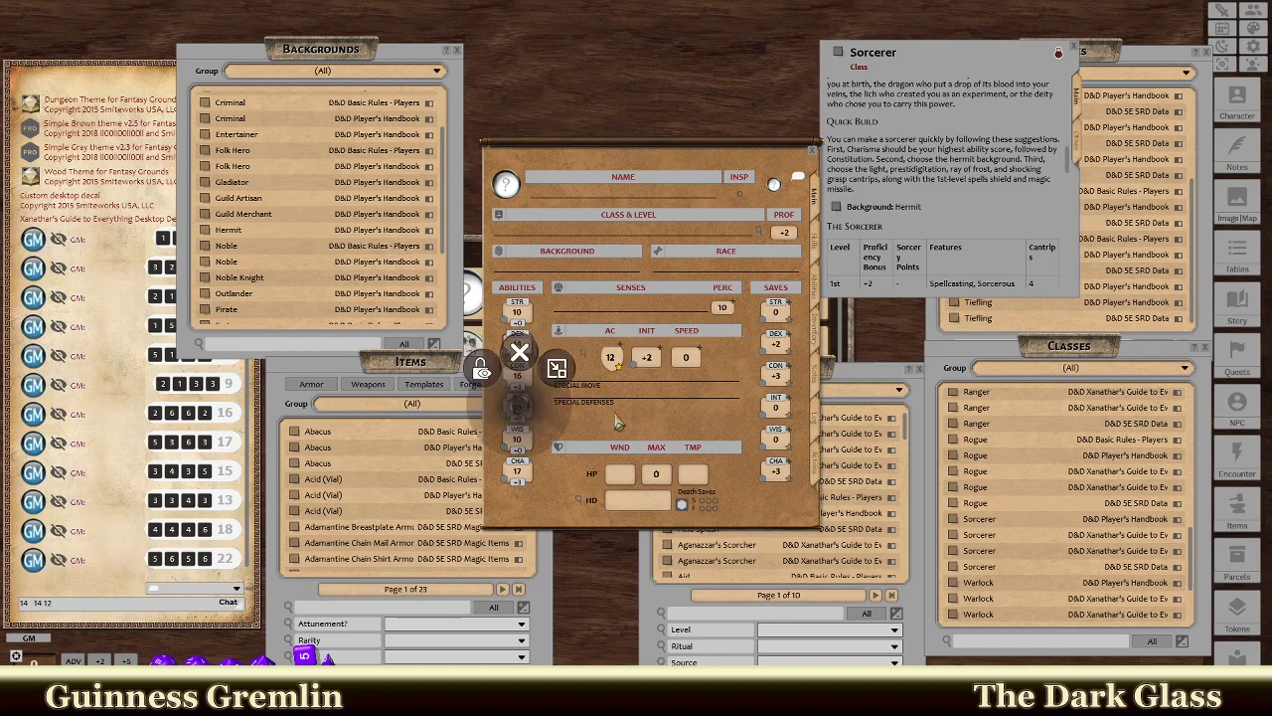
click(619, 423)
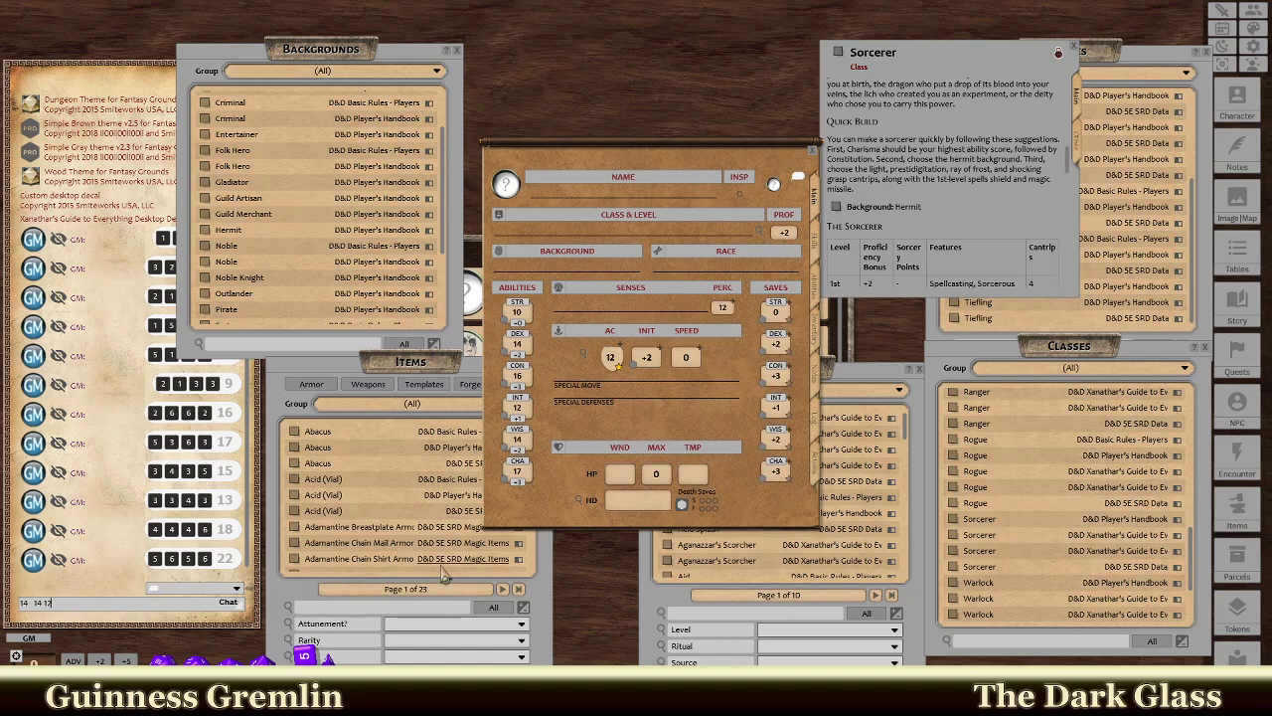
key(BackSpace)
key(BackSpace)
key(BackSpace)
key(BackSpace)
key(BackSpace)
key(BackSpace)
key(BackSpace)
key(BackSpace)
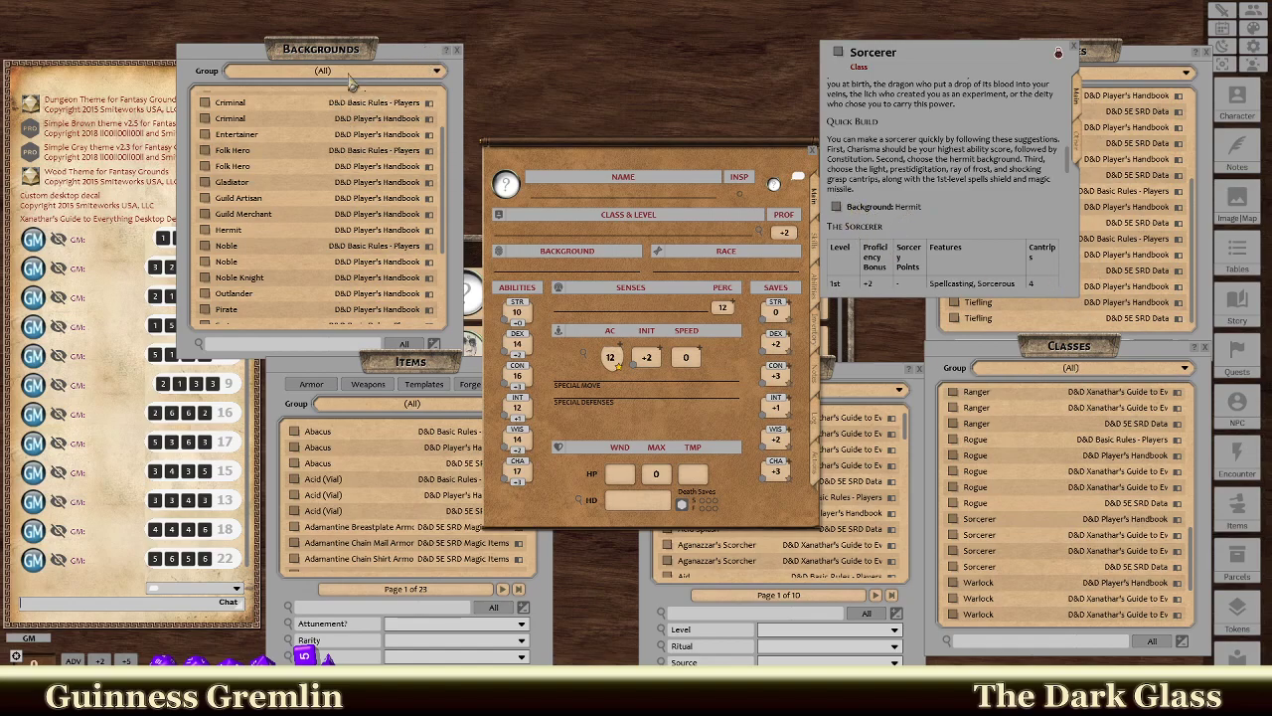
Open the Player's Handbook Hermit background's description and place it directly below the Sorcerer class description.
scroll(252, 194, down, 3)
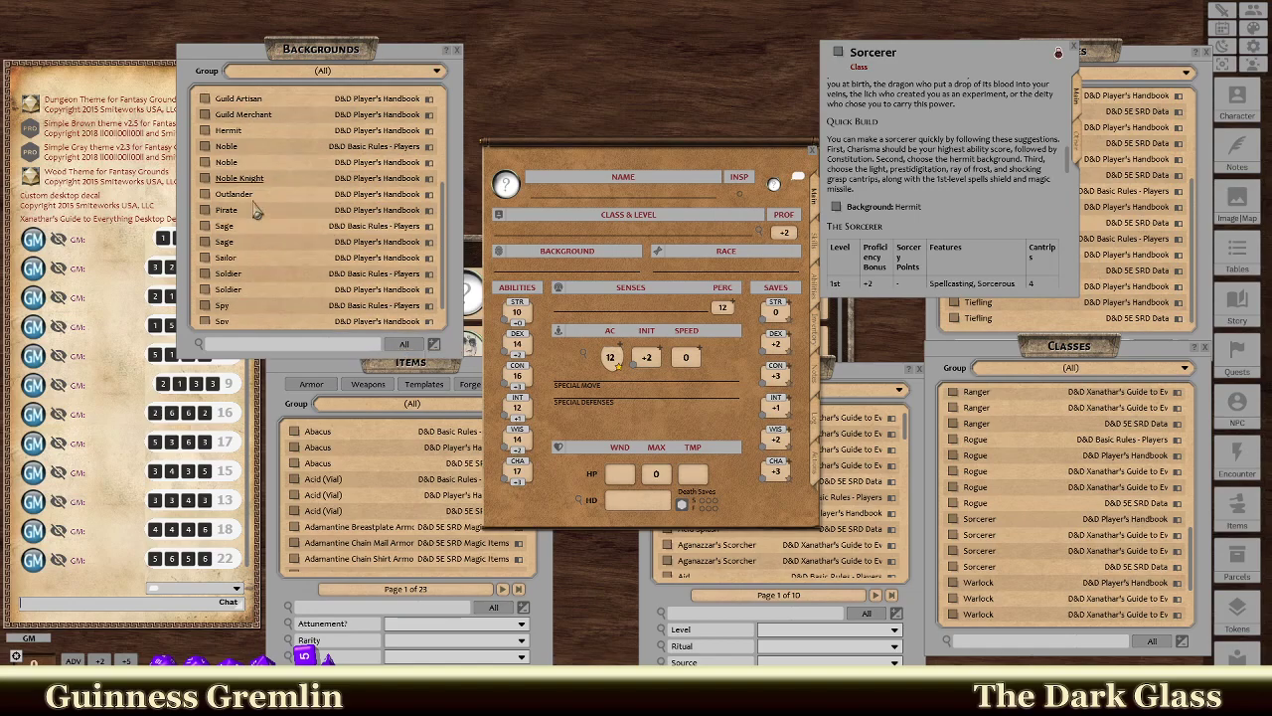
scroll(255, 246, up, 3)
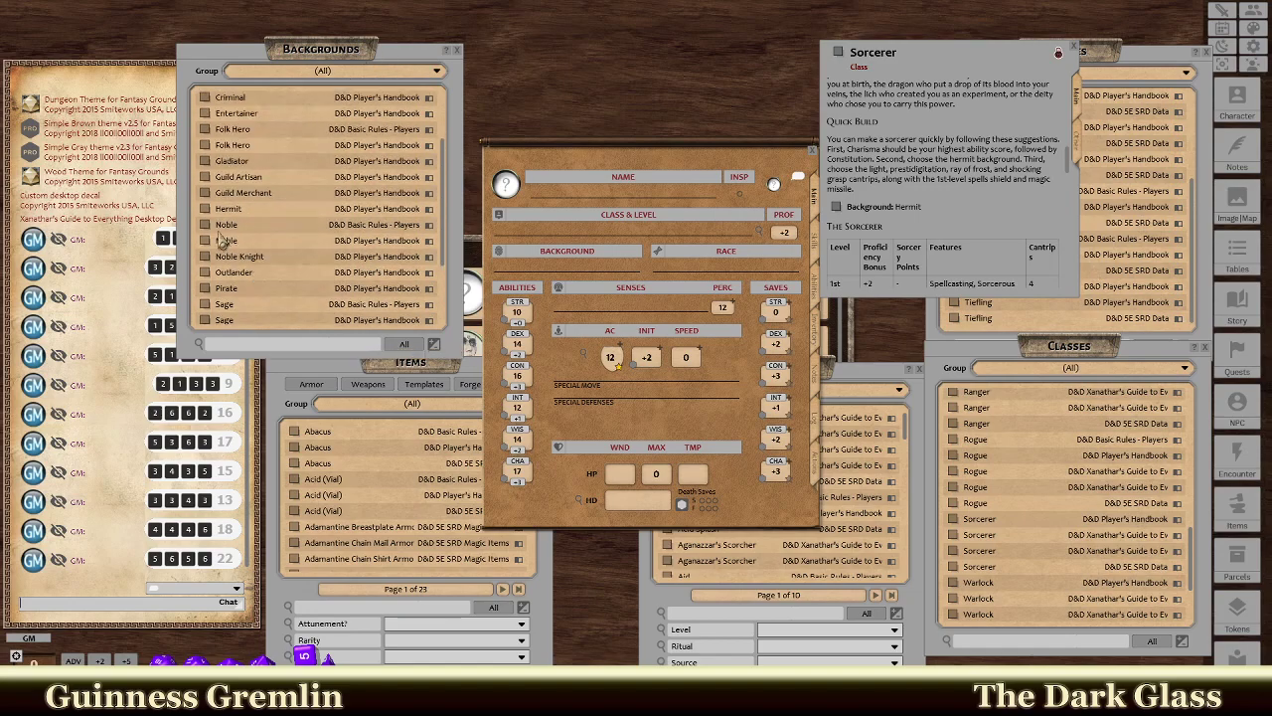
click(230, 211)
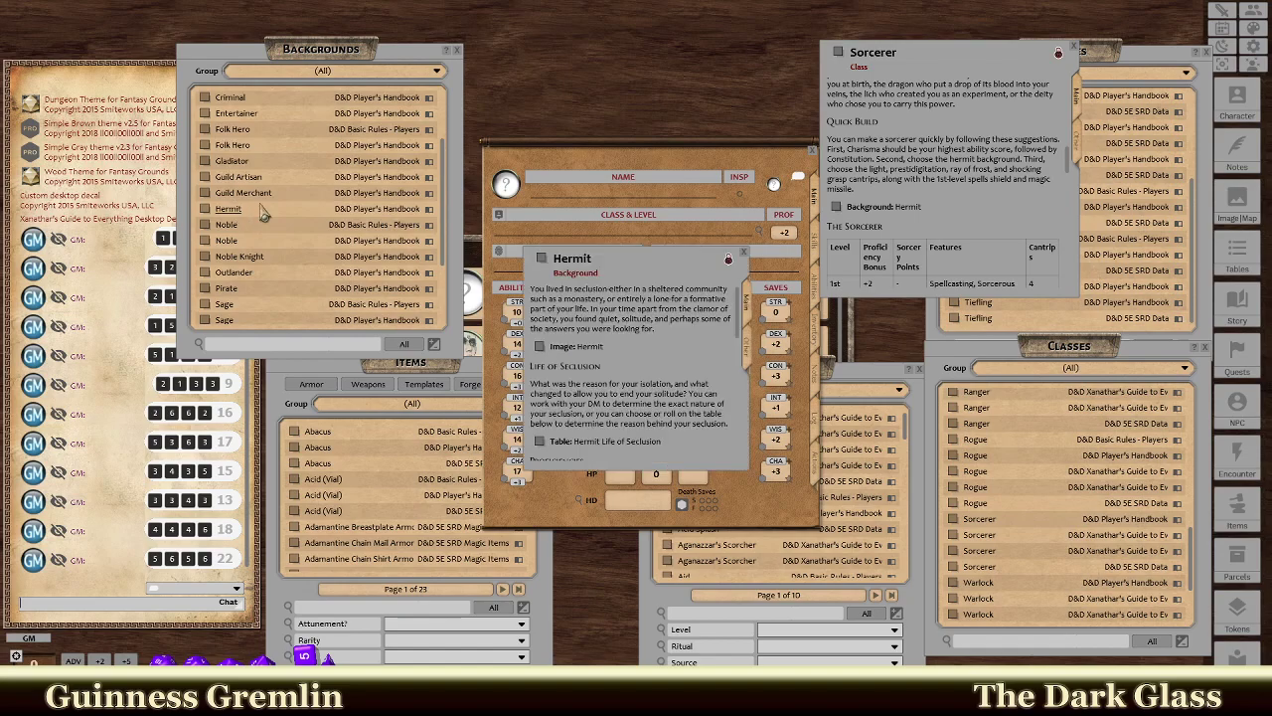
drag(676, 260, 982, 316)
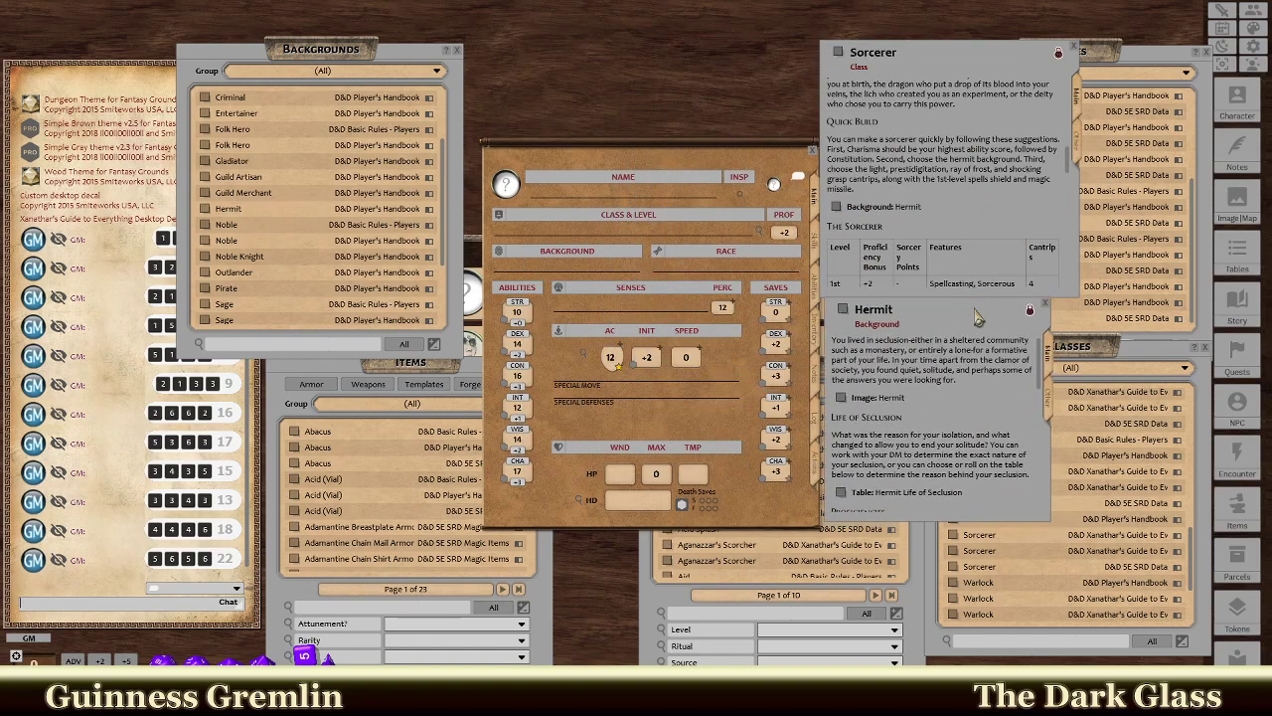
View the Hermit background's linked picture and close it again.
scroll(924, 369, down, 2)
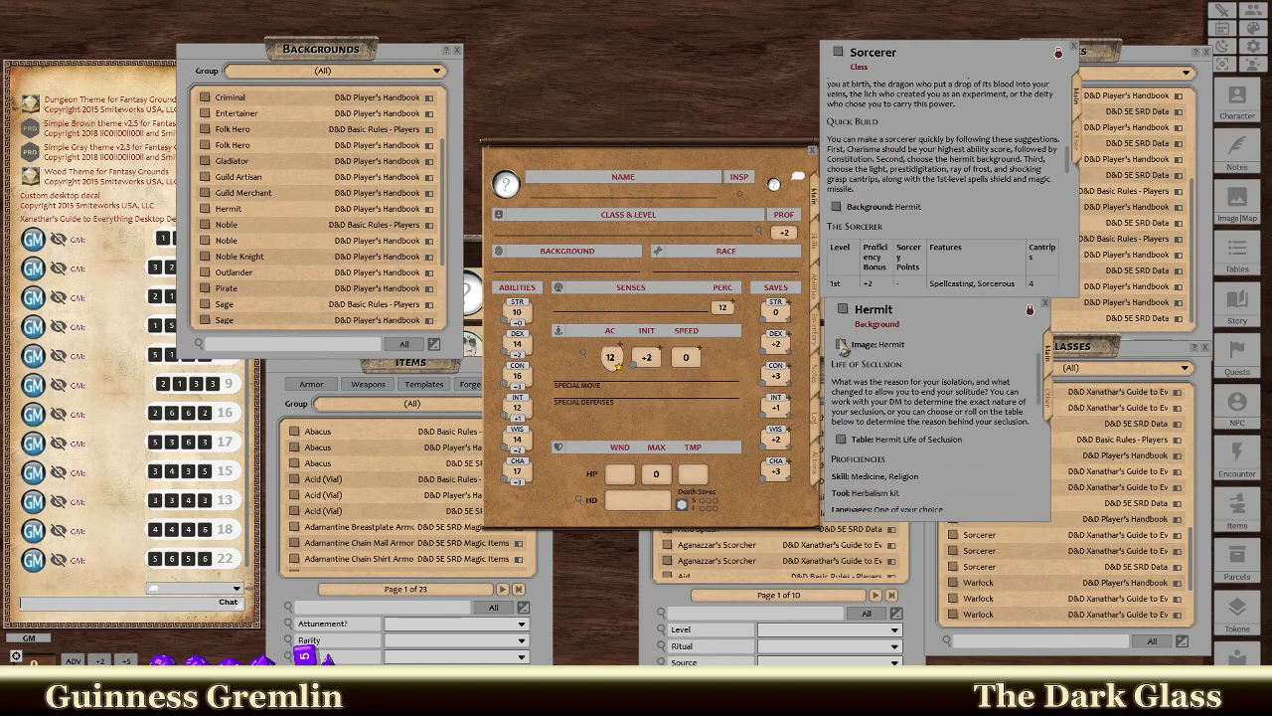
click(842, 347)
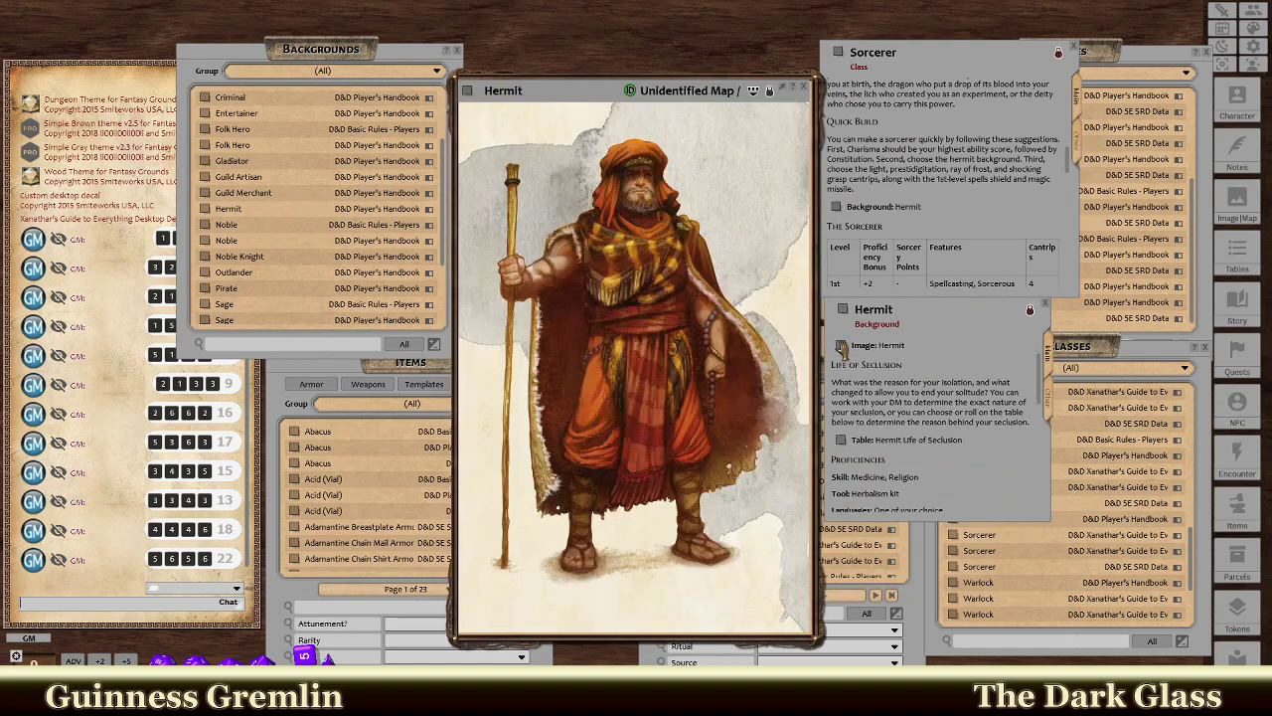
click(805, 89)
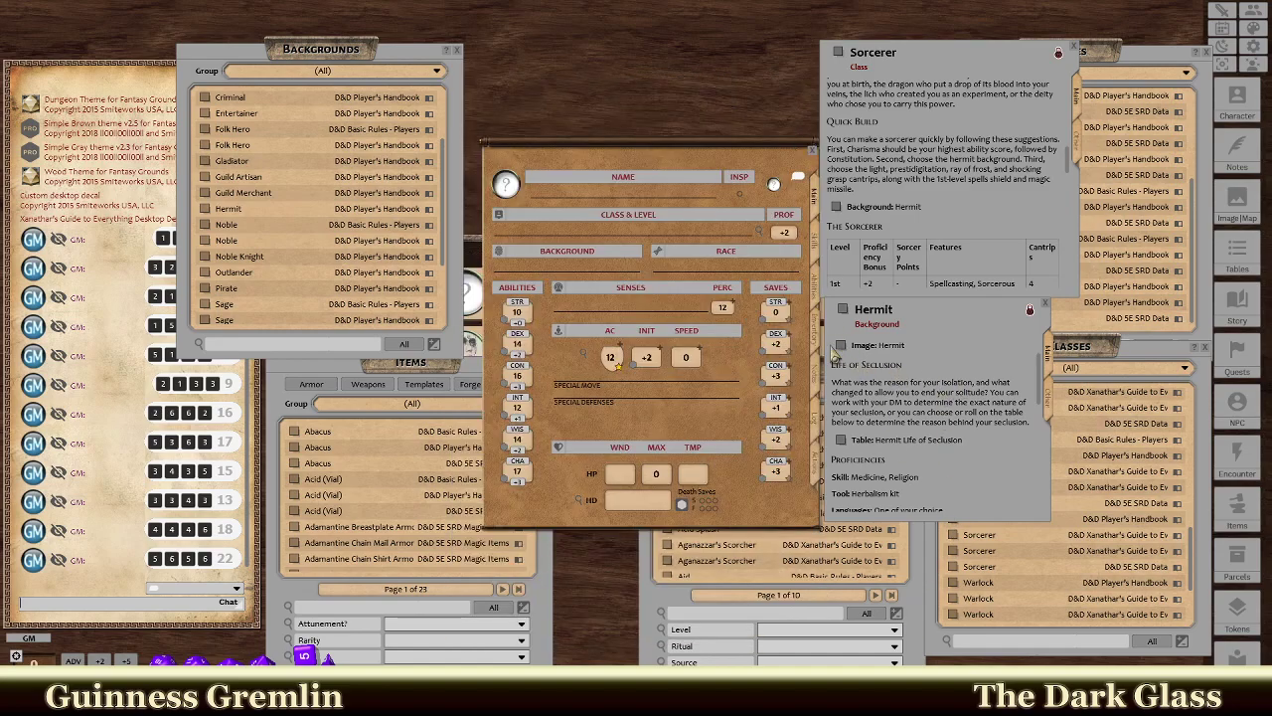
Open the Hermit Life of Seclusion table from the background description and roll its d8 into the chat.
scroll(894, 396, down, 1)
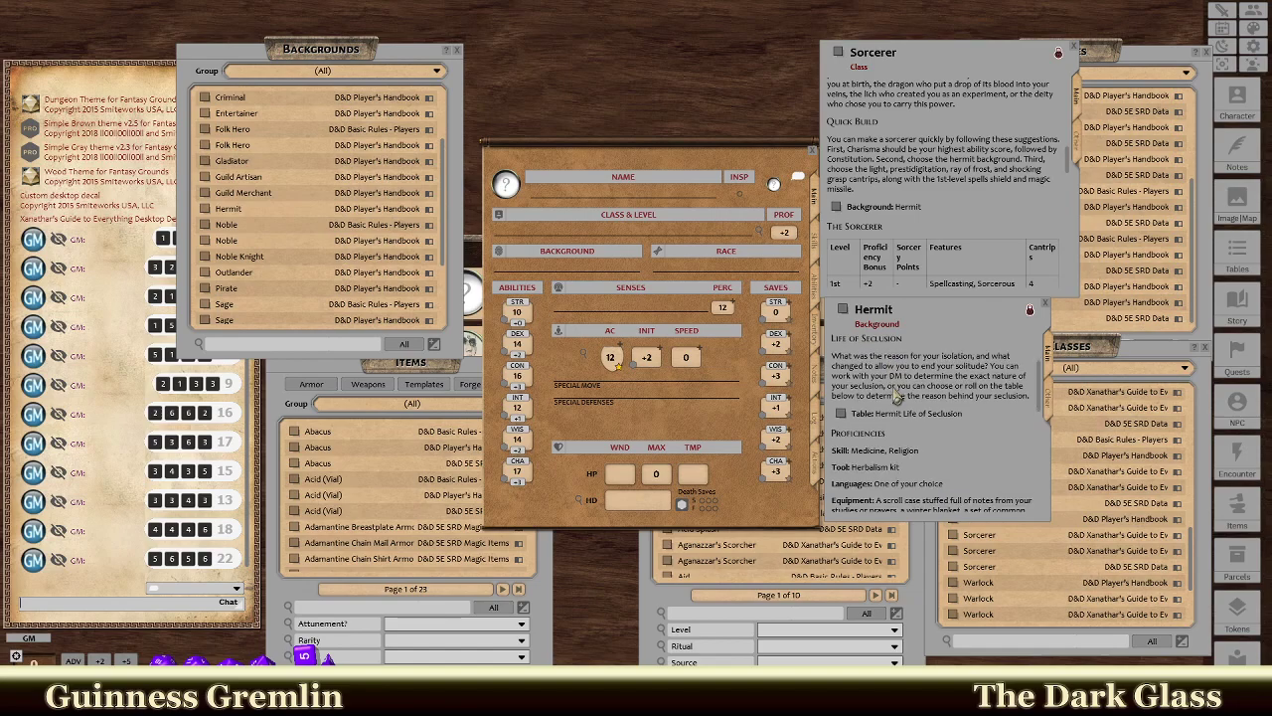
scroll(894, 395, down, 1)
click(843, 387)
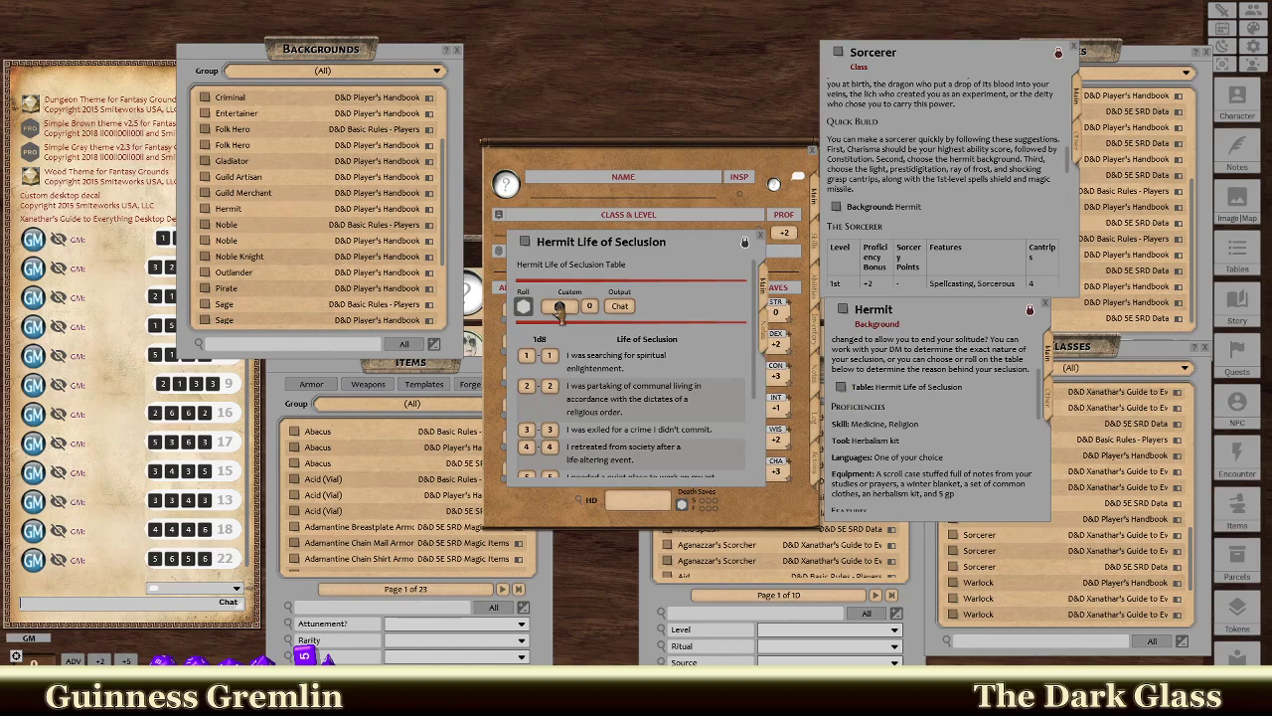
drag(560, 308, 75, 305)
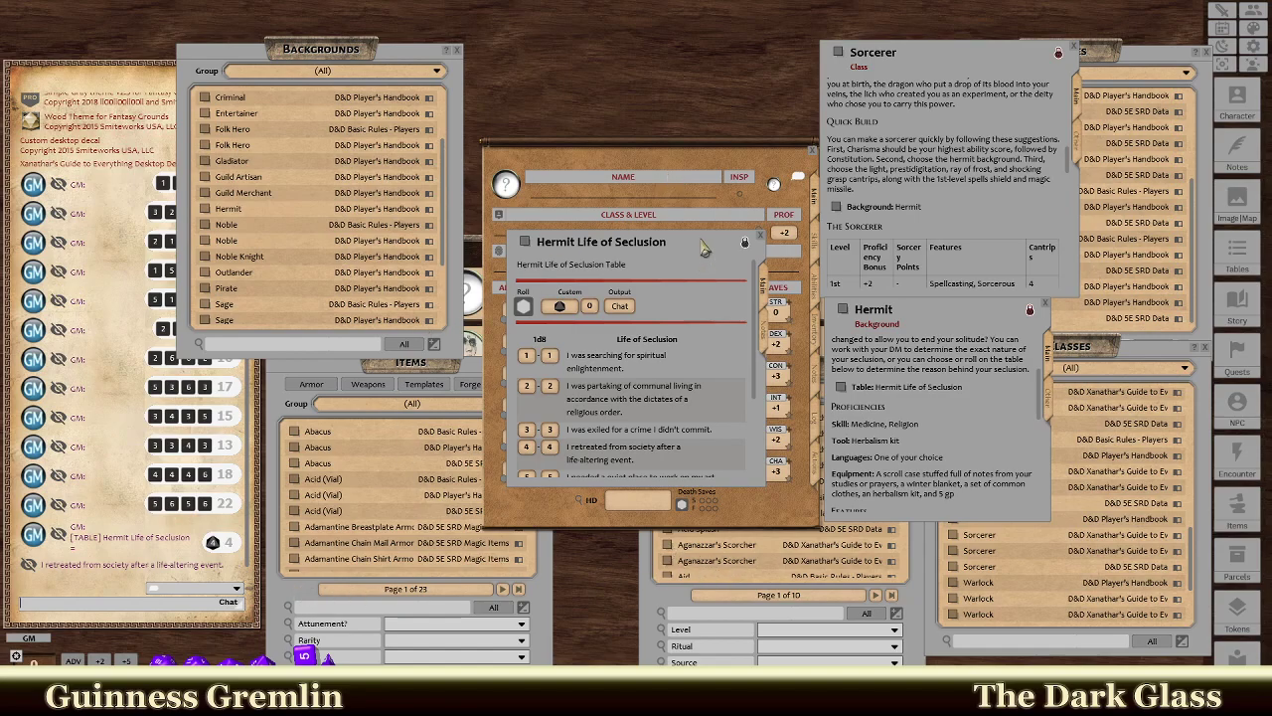
Record "I retreated from society after a life altering event." in the character's notes and close the Life of Seclusion table.
drag(704, 249, 422, 331)
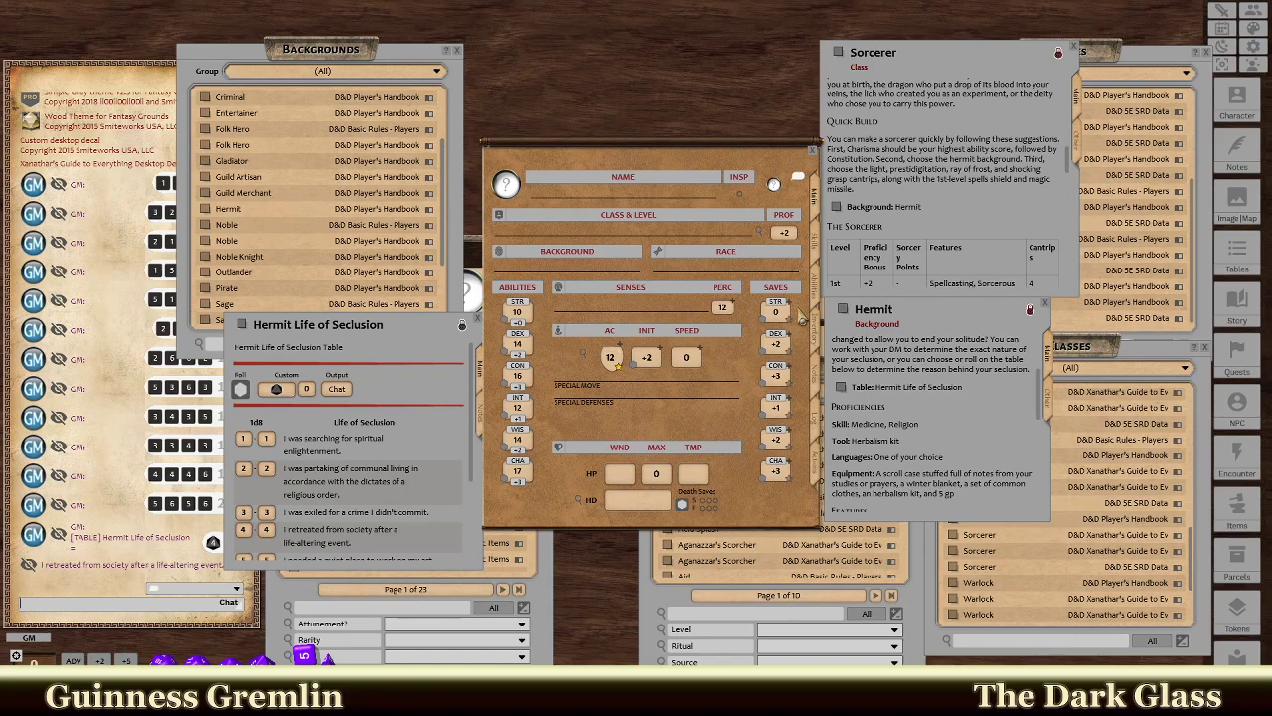
click(816, 382)
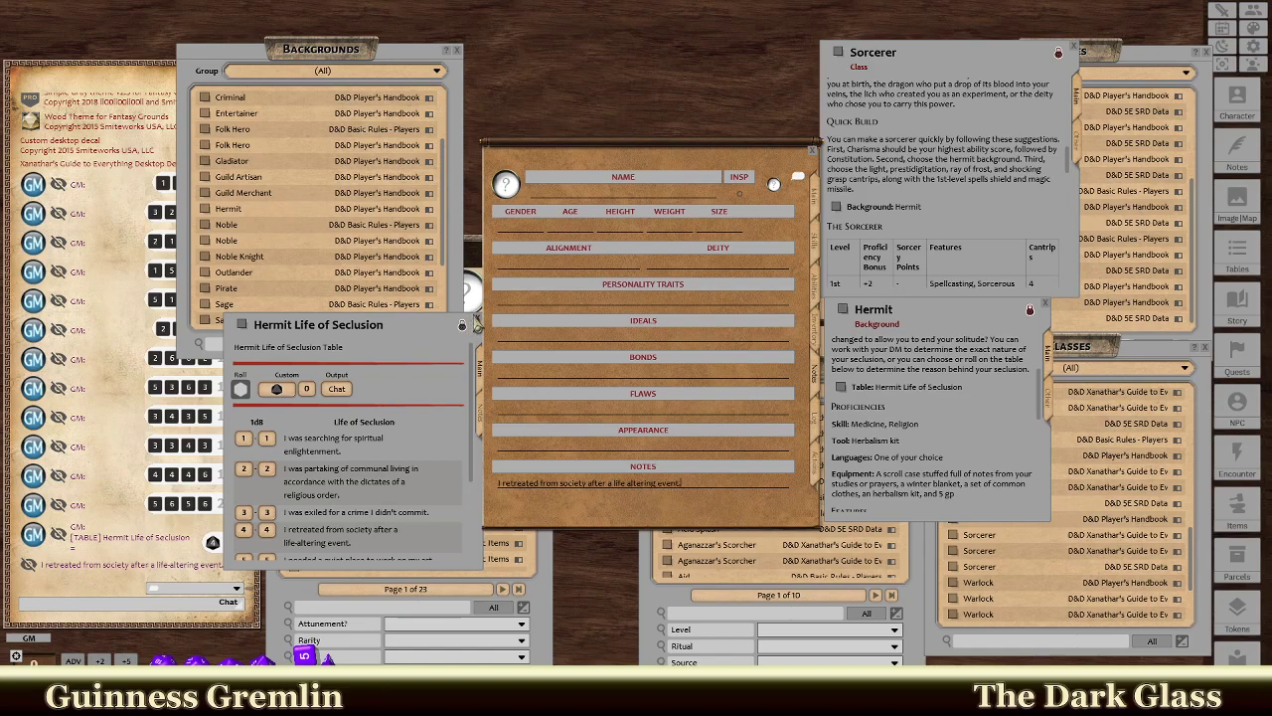
click(475, 322)
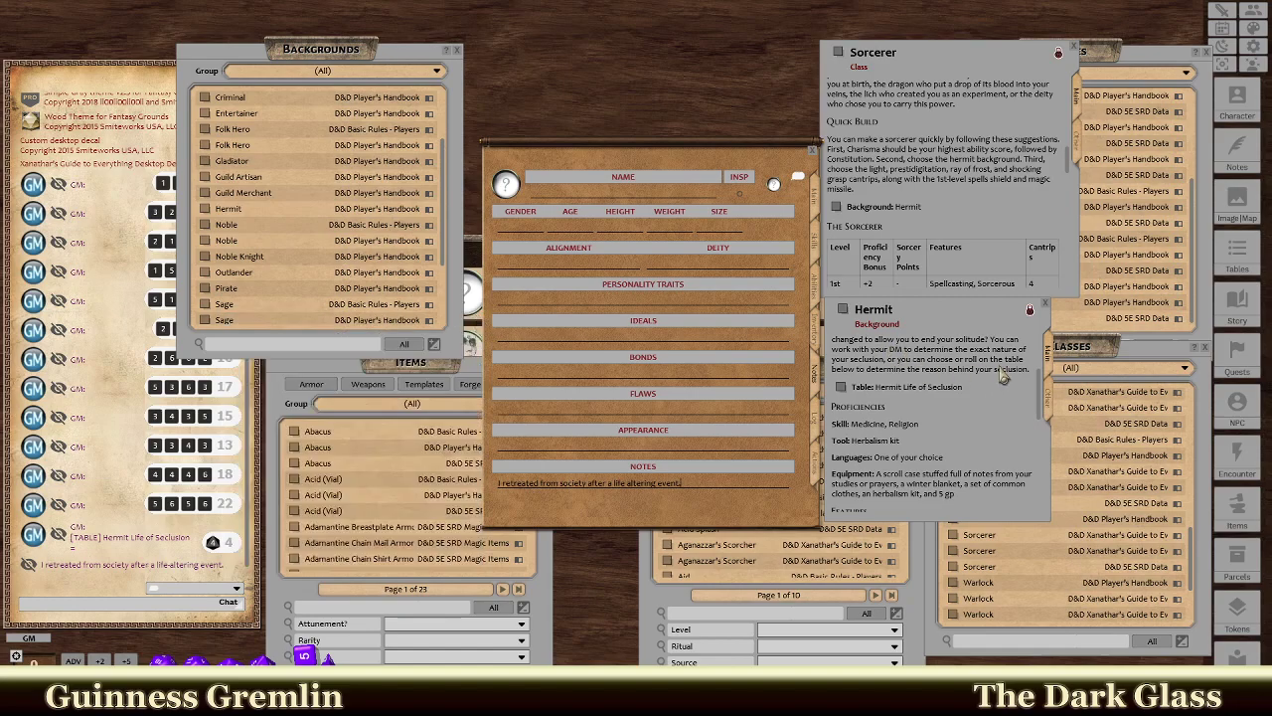
Assign the Player's Handbook Hermit background to the character on the main page of the character sheet.
scroll(927, 427, down, 2)
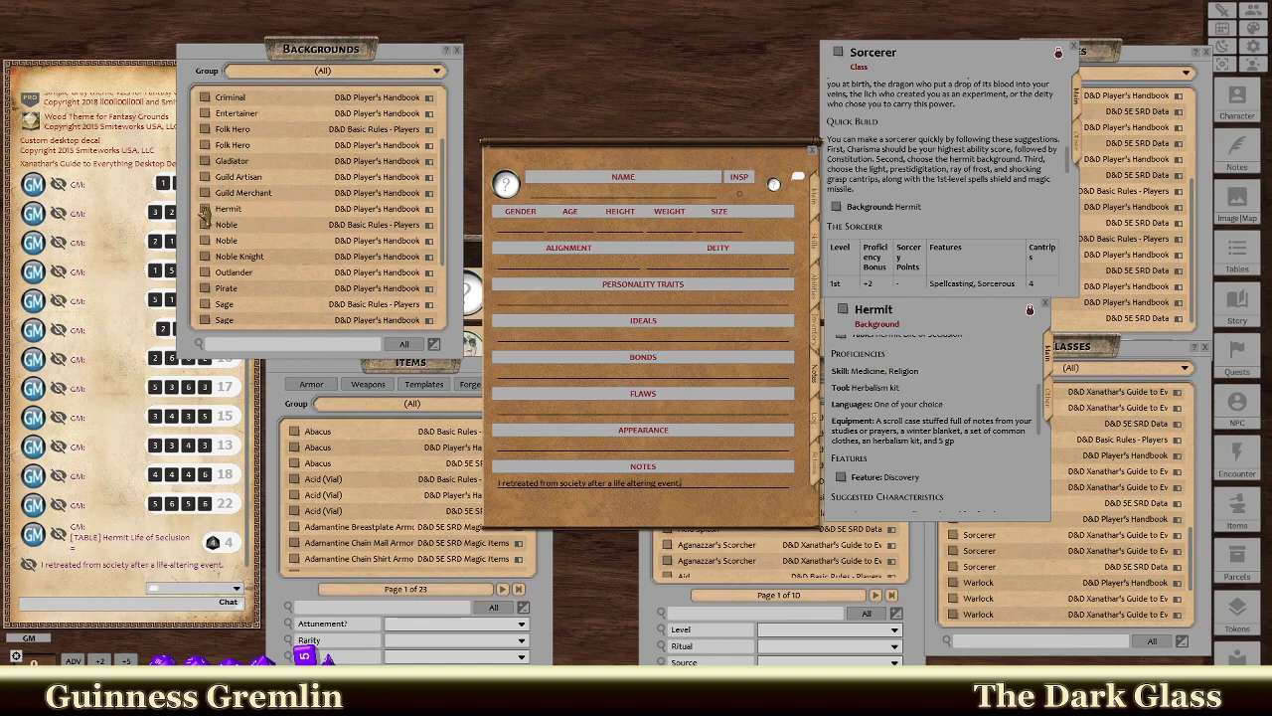
click(817, 199)
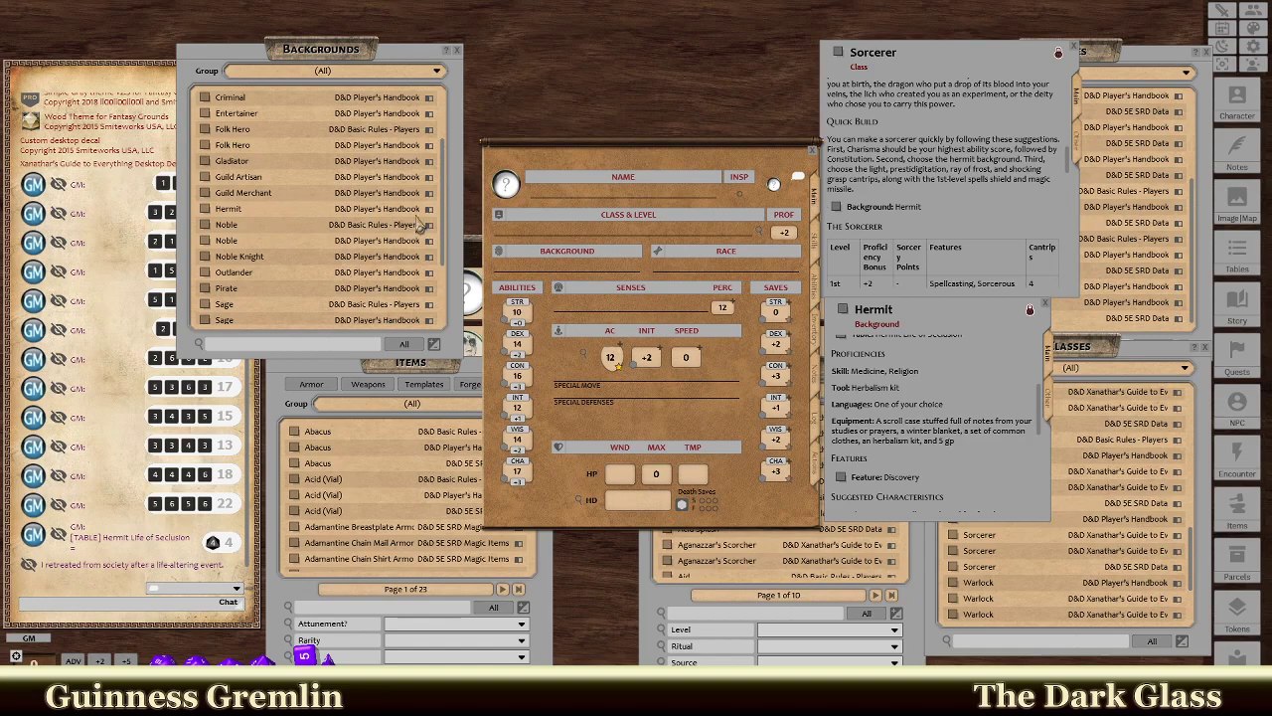
drag(221, 218, 651, 273)
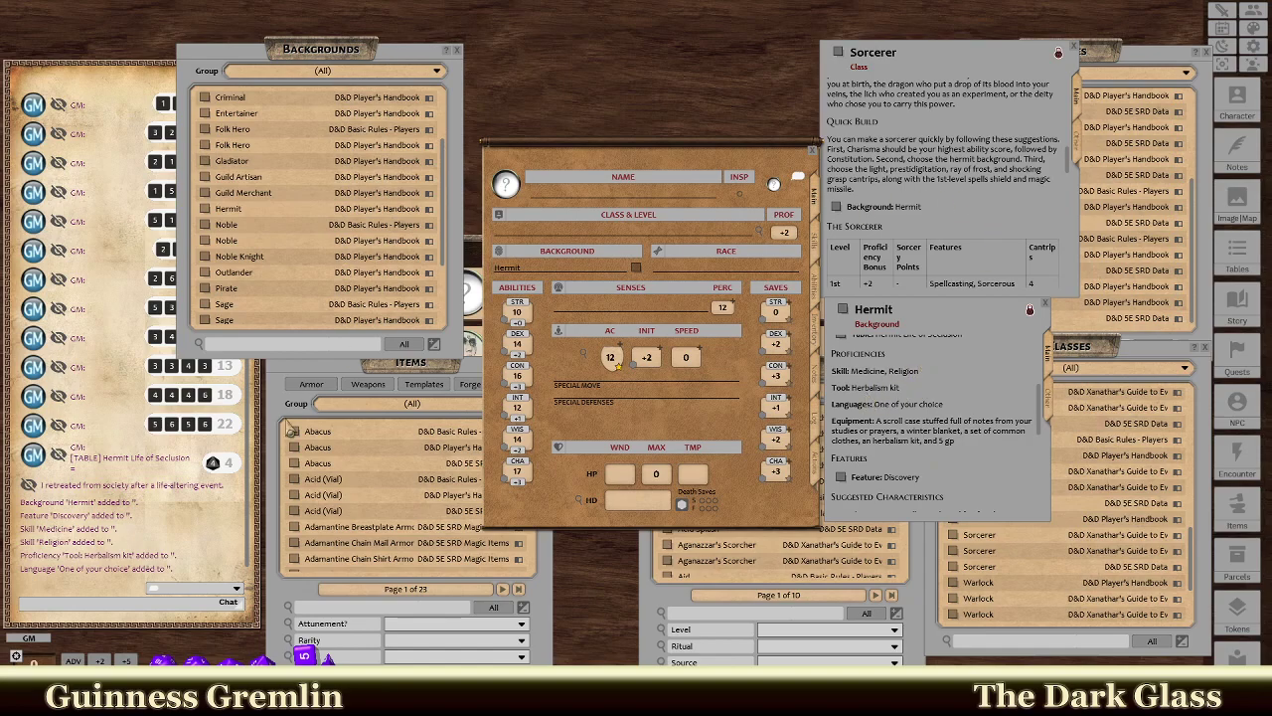
Search the items for "Herbalism kit", read its description, and add one to the chat and the character's inventory.
click(370, 606)
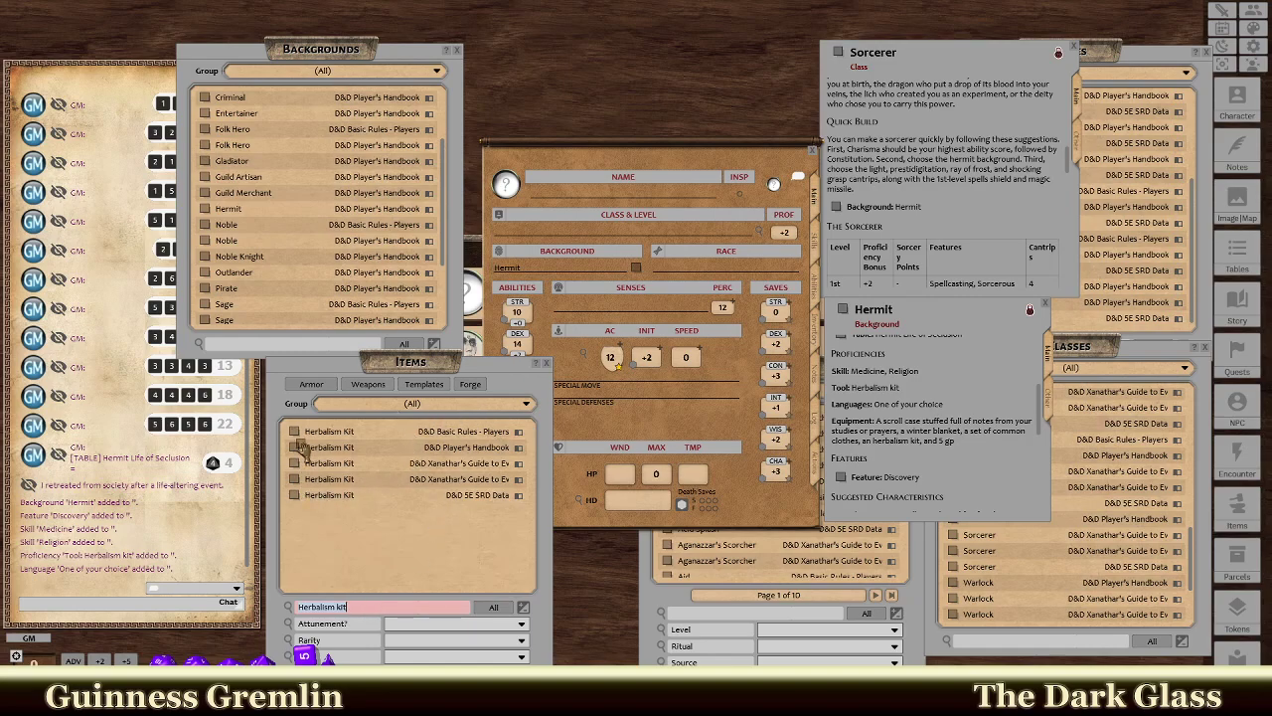
click(297, 449)
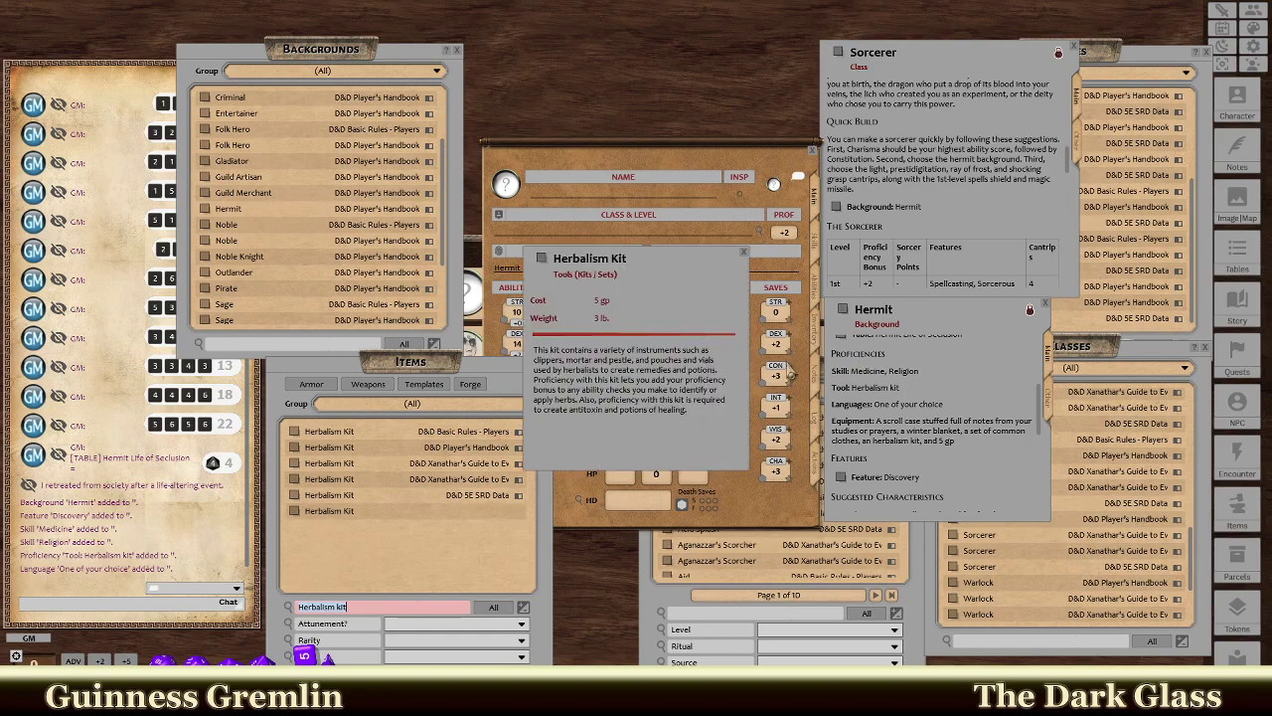
right_click(324, 504)
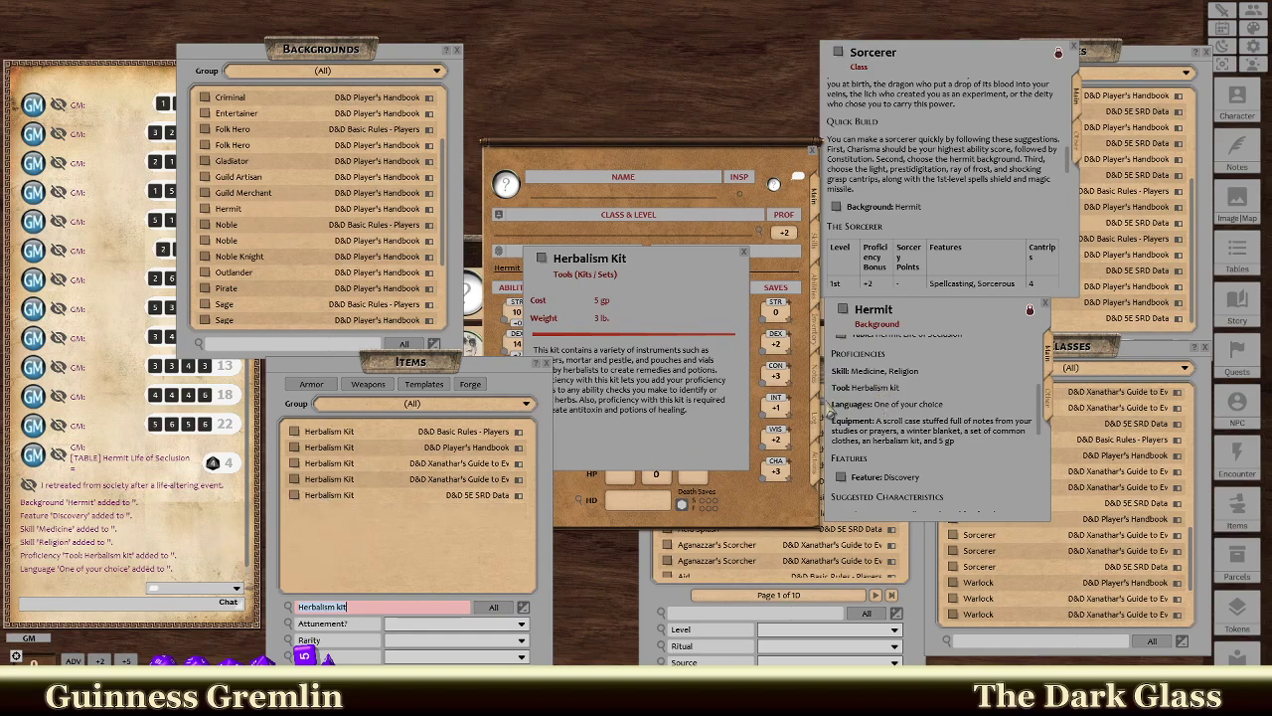
click(817, 331)
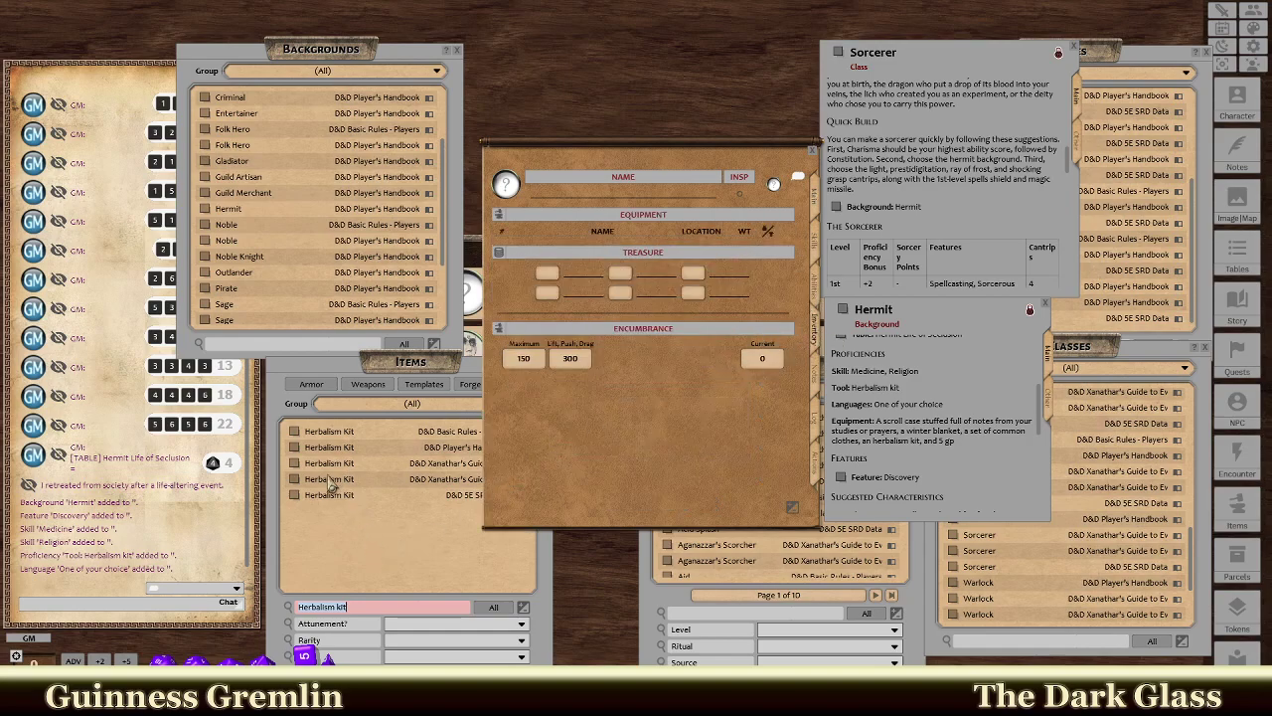
click(336, 515)
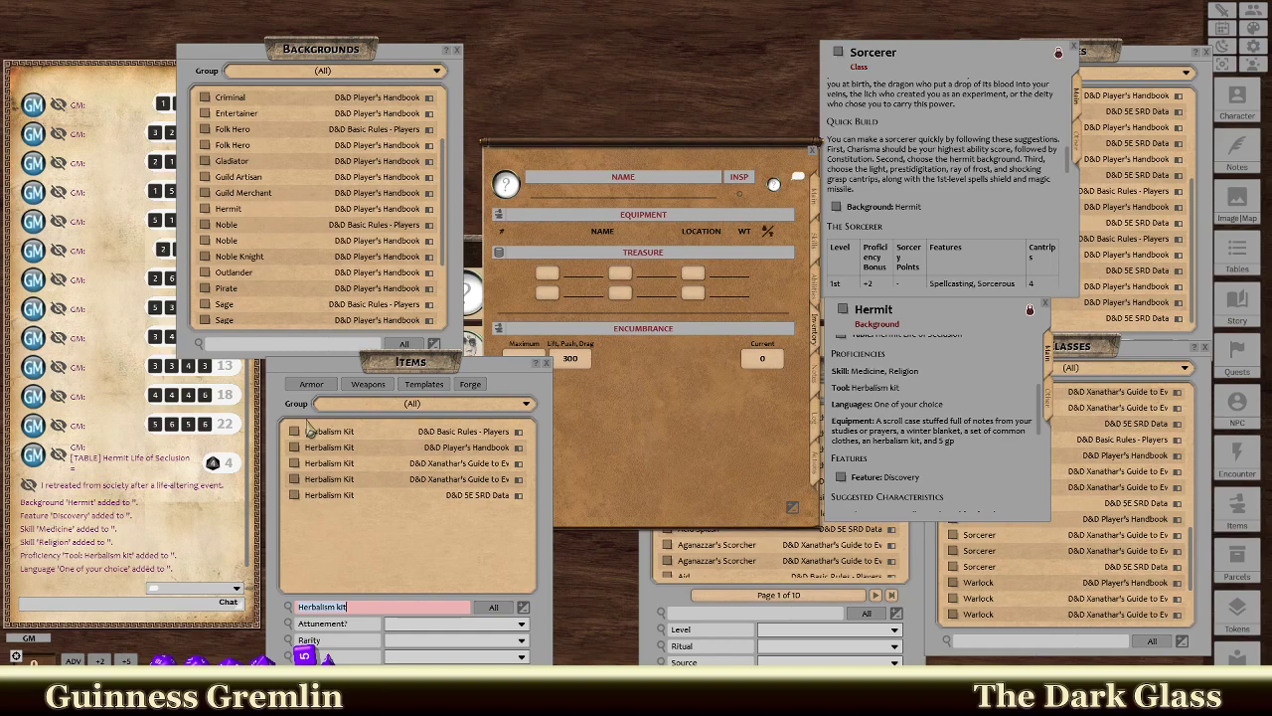
drag(302, 434, 77, 489)
drag(293, 449, 641, 343)
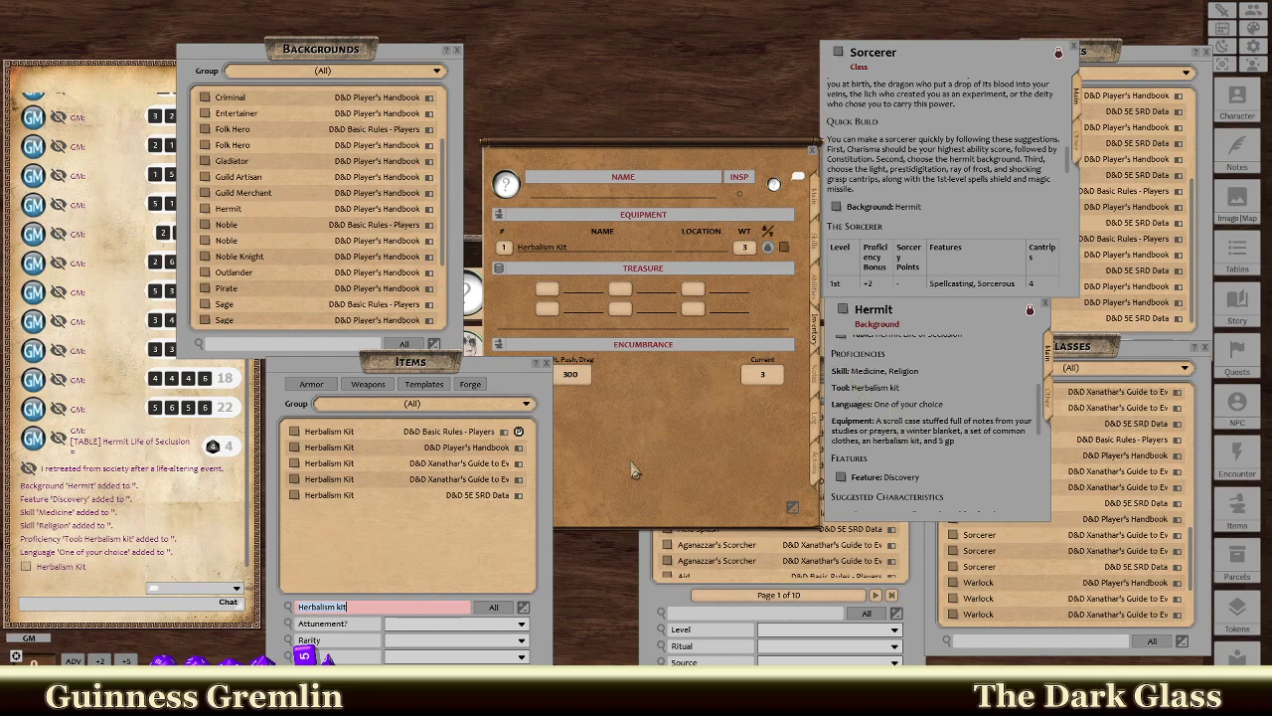
Search the spell list for "scroll".
click(750, 612)
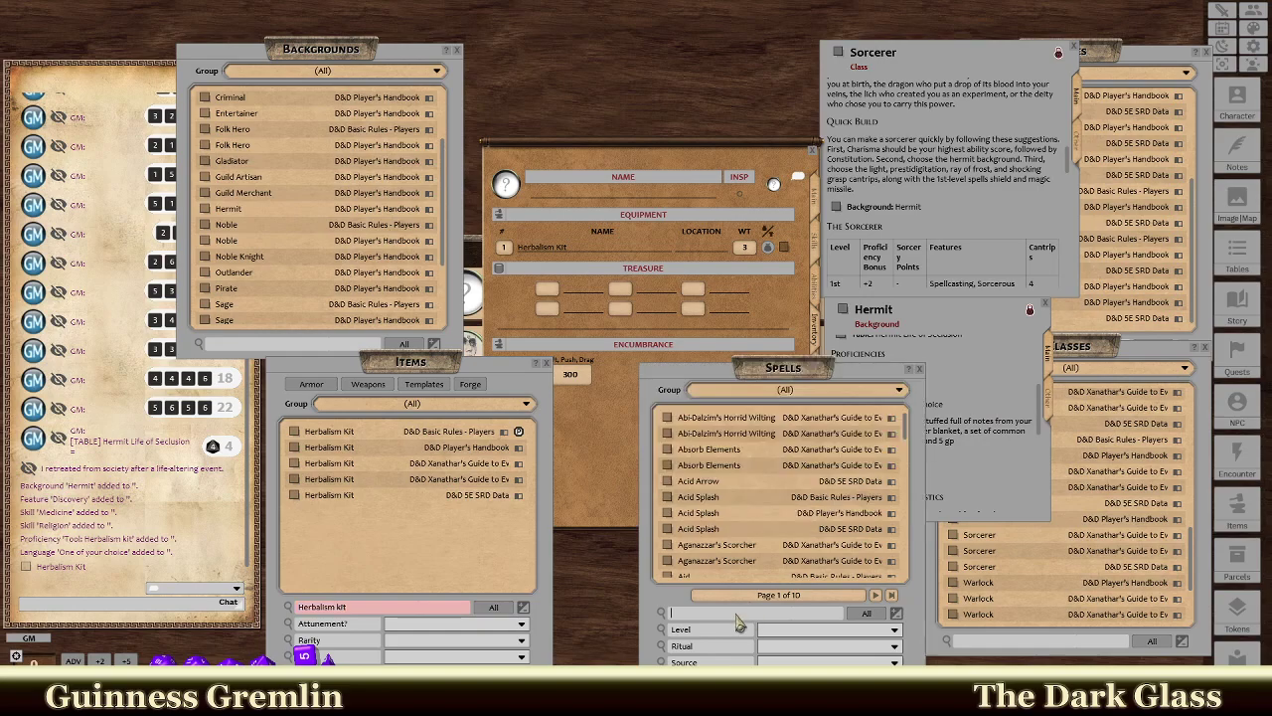
drag(853, 382, 731, 383)
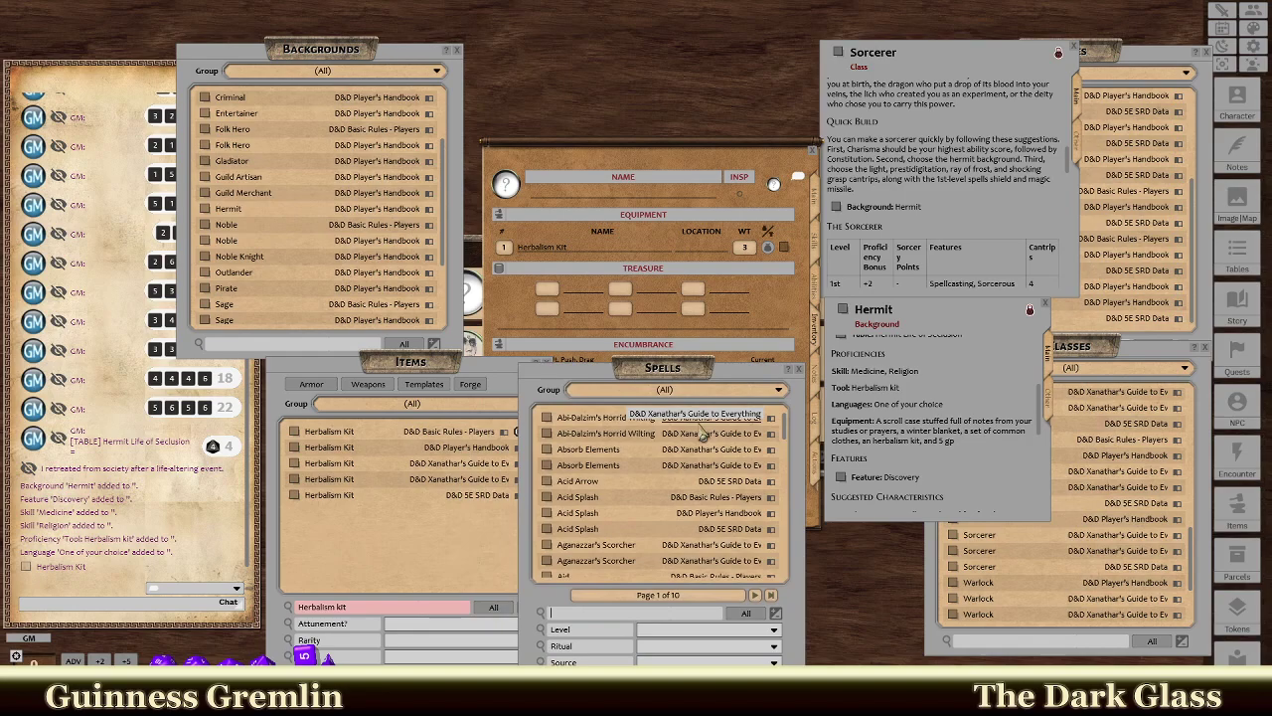
text(scroll)
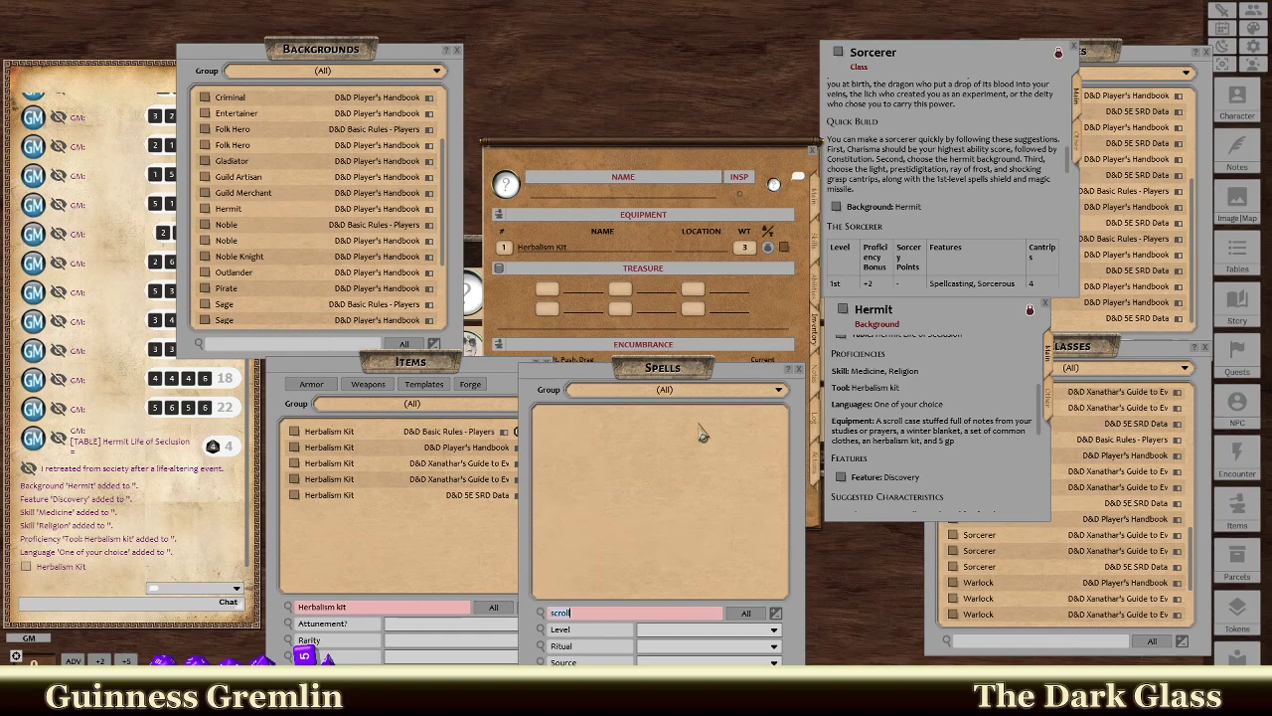
Create a custom equipment item named "Scroll case stuffed full of notes and studies" in the character's inventory.
right_click(574, 254)
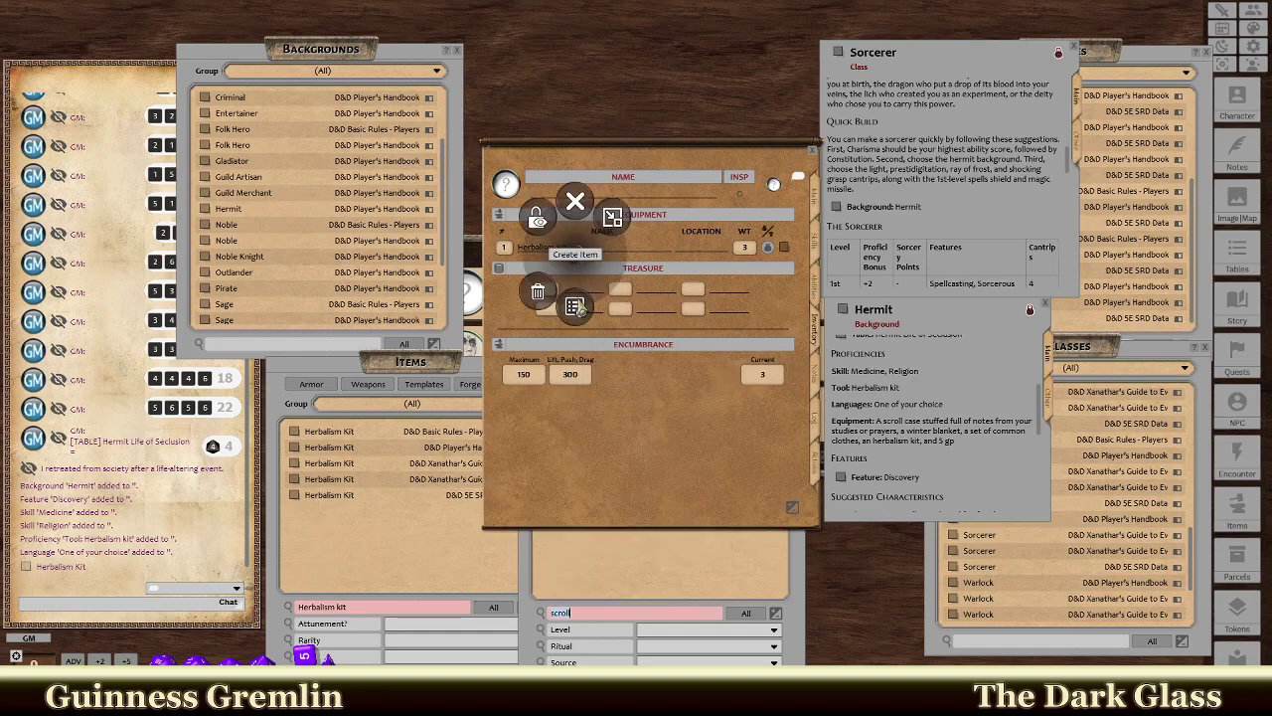
click(576, 306)
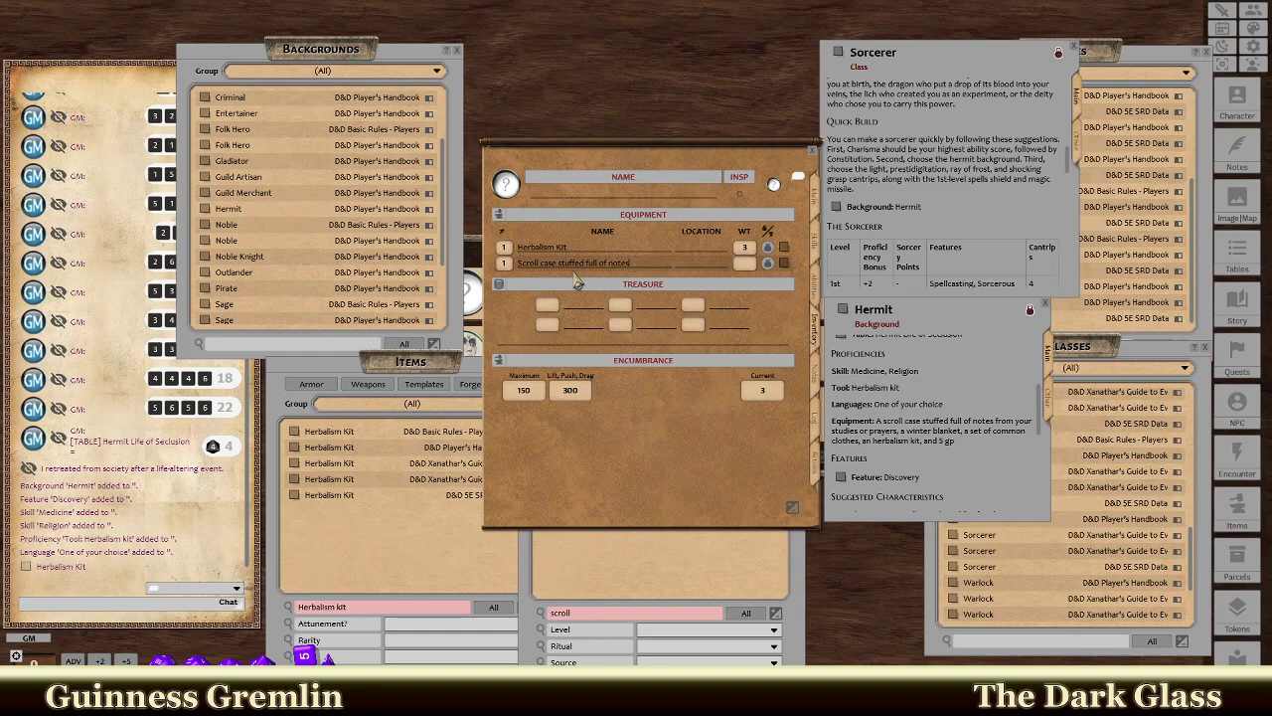
text(,)
Clear the "scroll" search from the spell list.
click(700, 614)
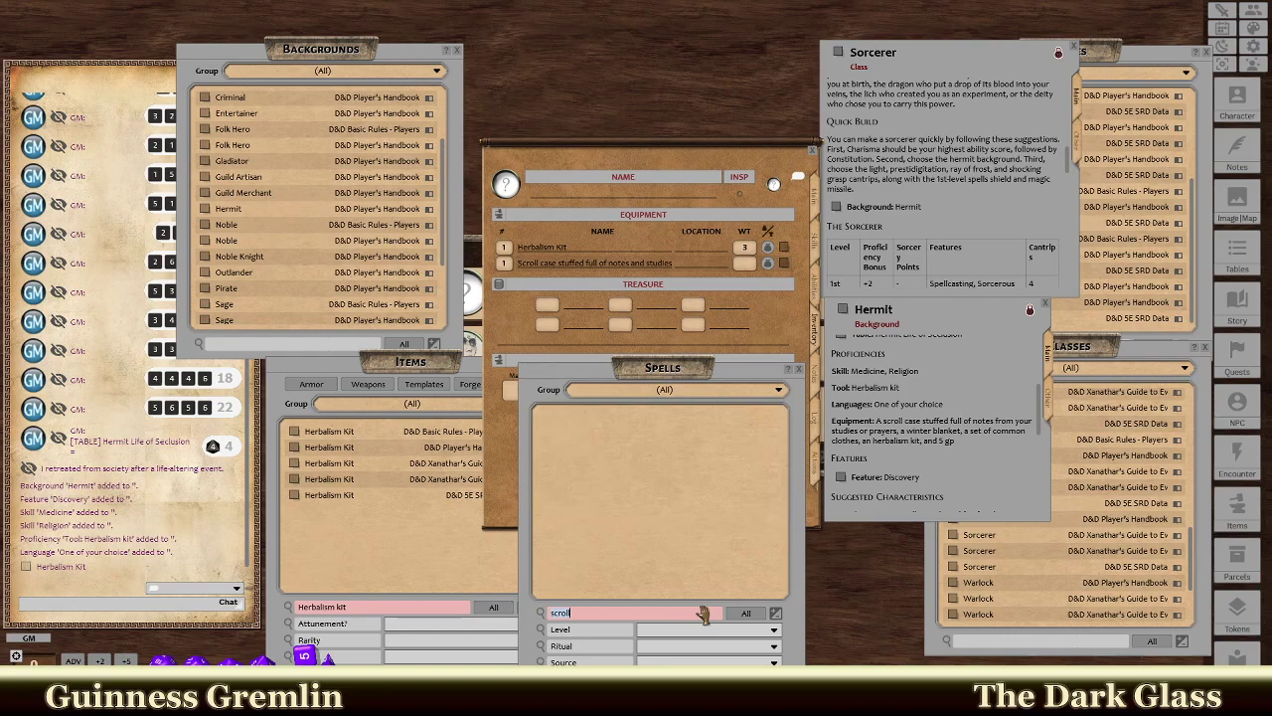
key(BackSpace)
key(BackSpace)
key(BackSpace)
key(BackSpace)
key(BackSpace)
key(BackSpace)
Search the items for "winter blanket".
click(411, 554)
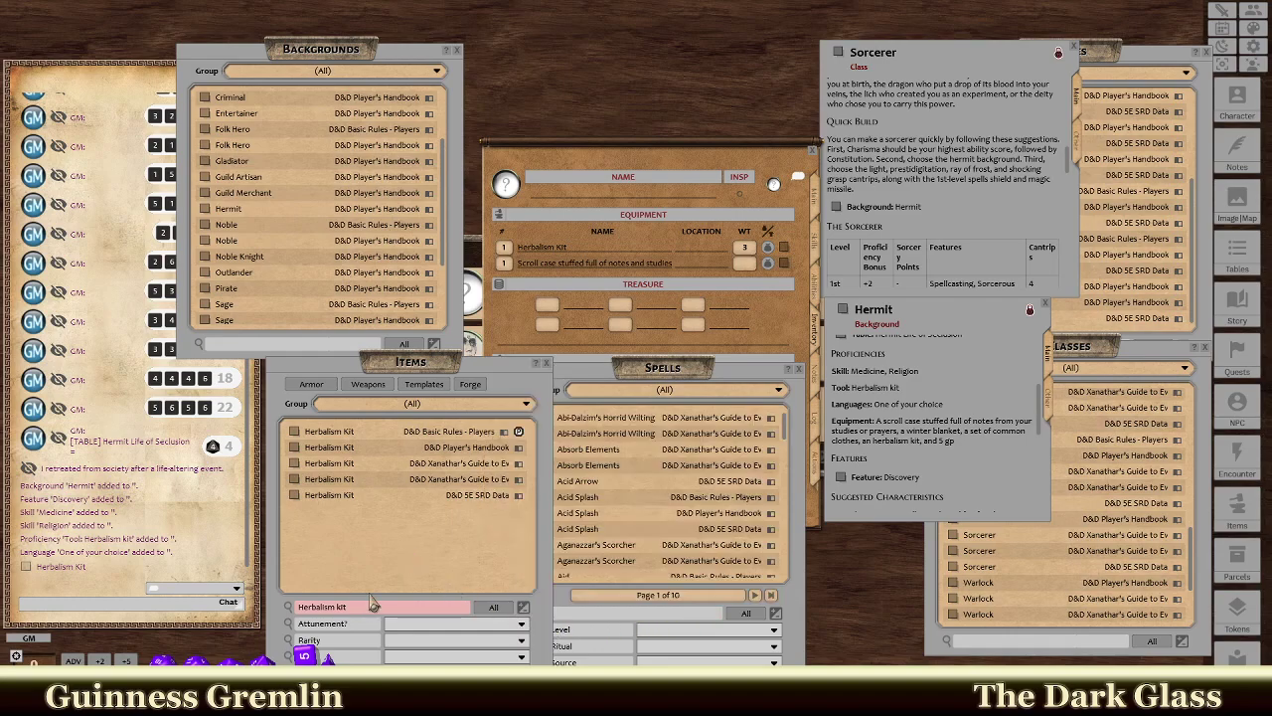
click(368, 610)
text(winter blanket)
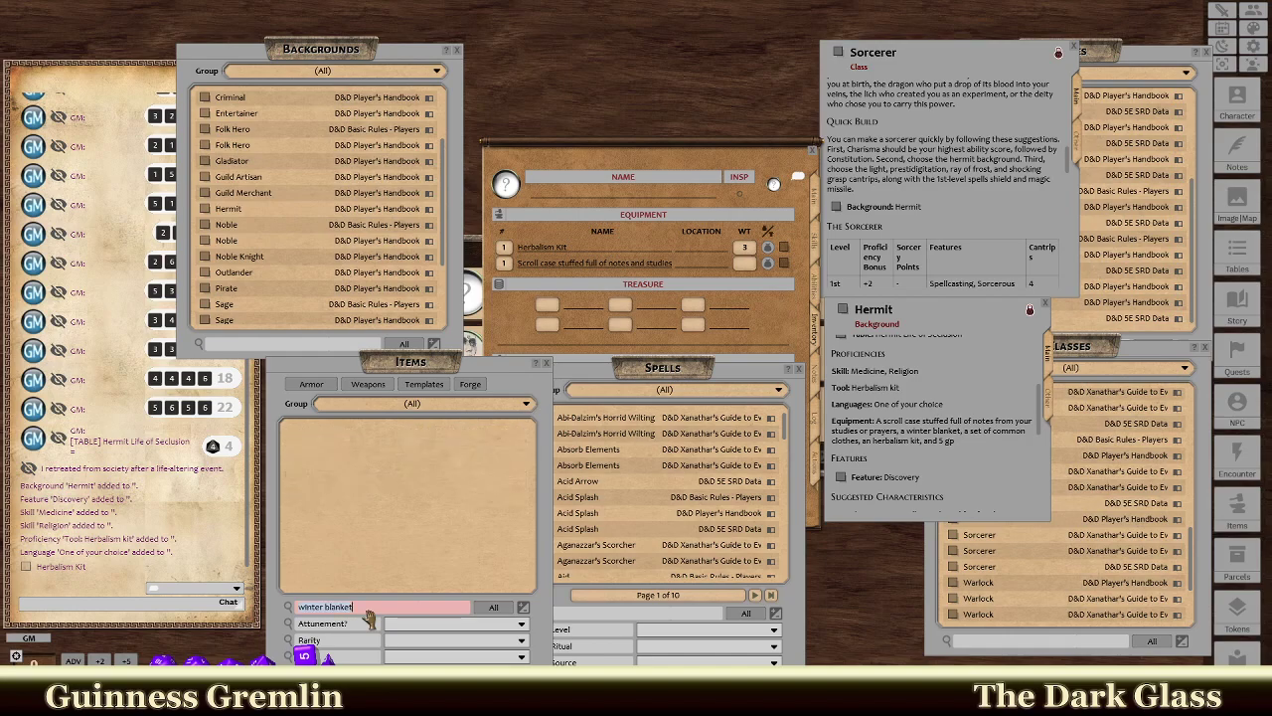
Replace the item search with "blanket" and add the Player's Handbook blanket to the character's equipment.
key(BackSpace)
key(BackSpace)
key(BackSpace)
key(BackSpace)
key(BackSpace)
key(BackSpace)
key(BackSpace)
key(BackSpace)
key(BackSpace)
key(BackSpace)
key(BackSpace)
key(BackSpace)
key(BackSpace)
key(BackSpace)
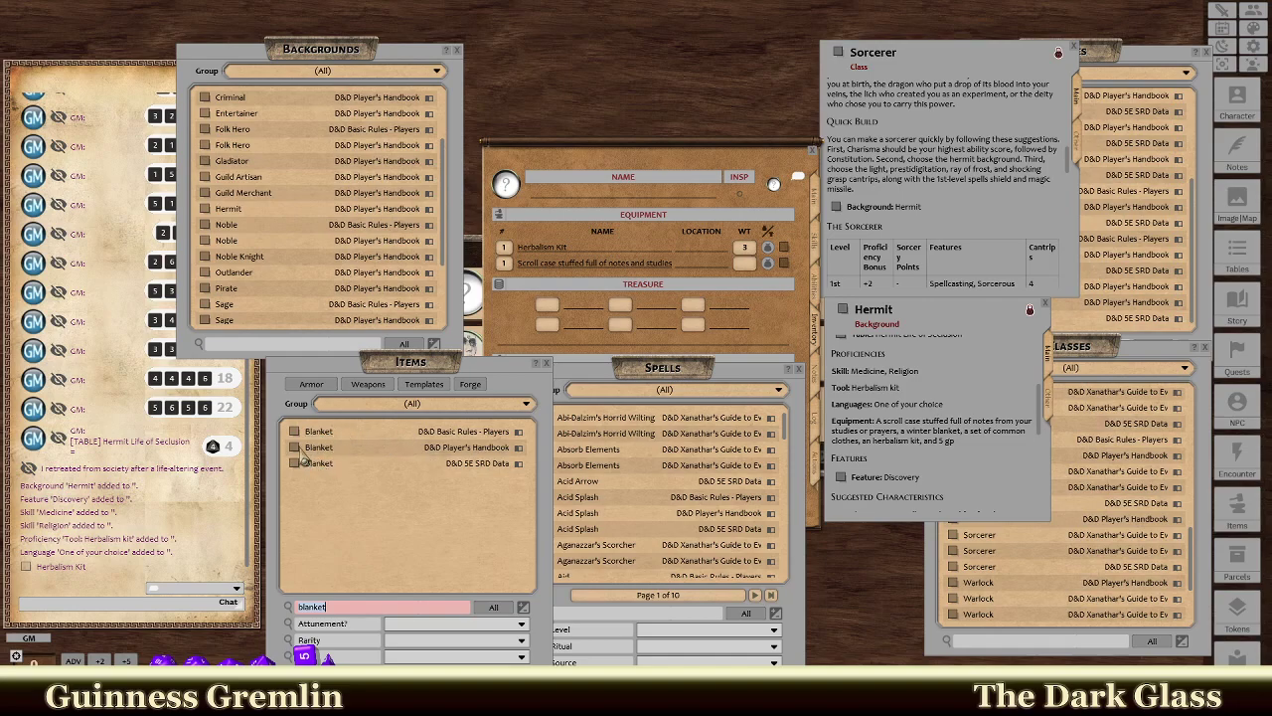
drag(303, 452, 616, 276)
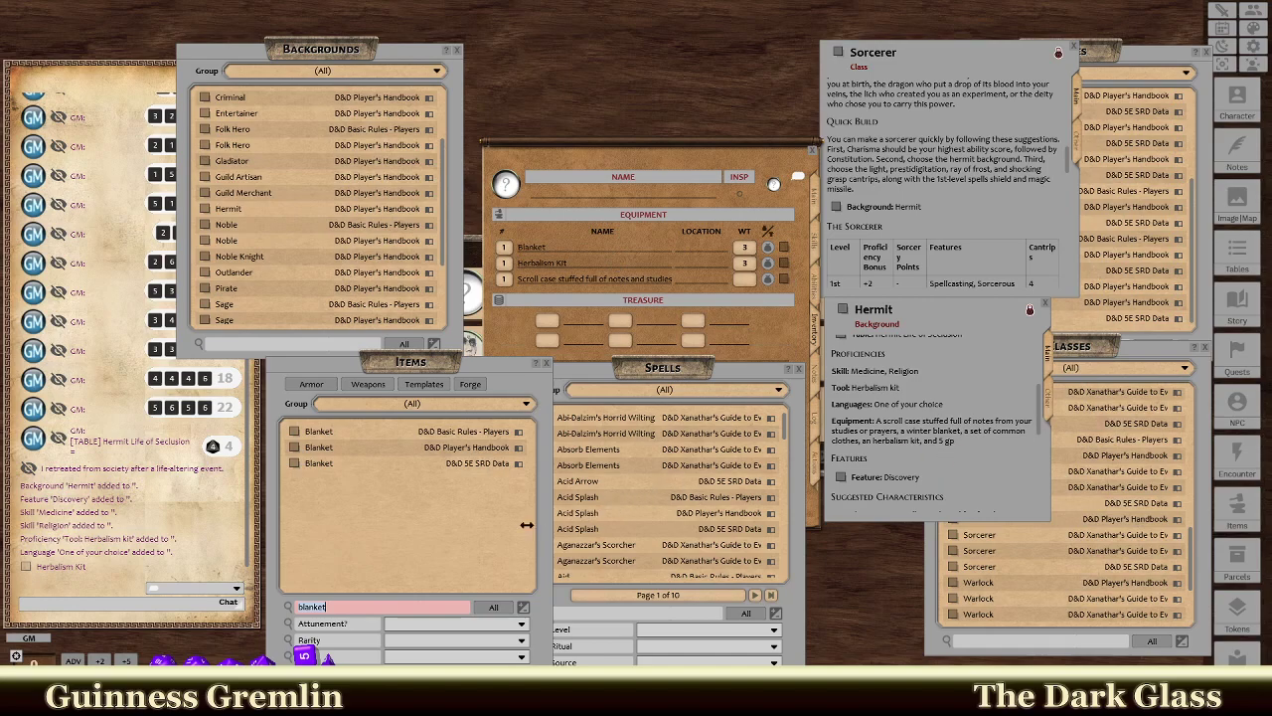
Enter 5 Gold in the character's treasure, then search the items for "clothes" and add the Player's Handbook common clothes to the equipment.
click(546, 321)
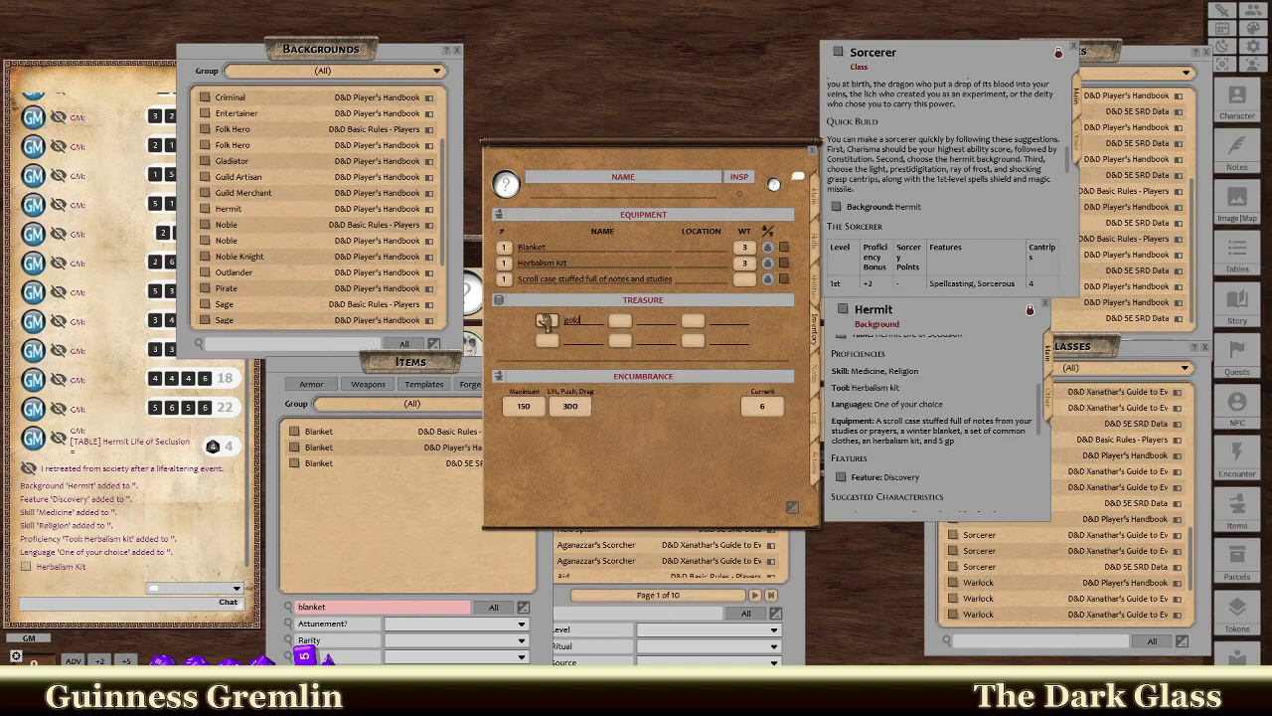
text(5)
click(338, 607)
key(ctrl+a)
text(c)
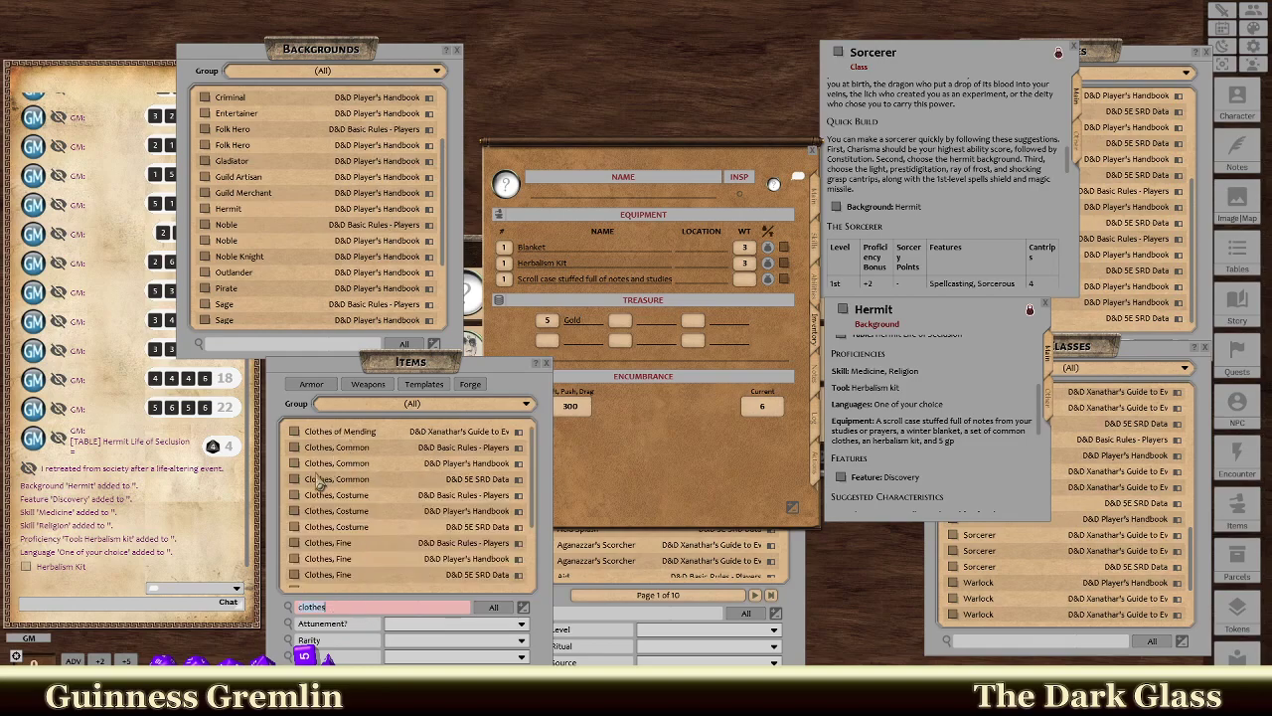
drag(311, 459, 616, 273)
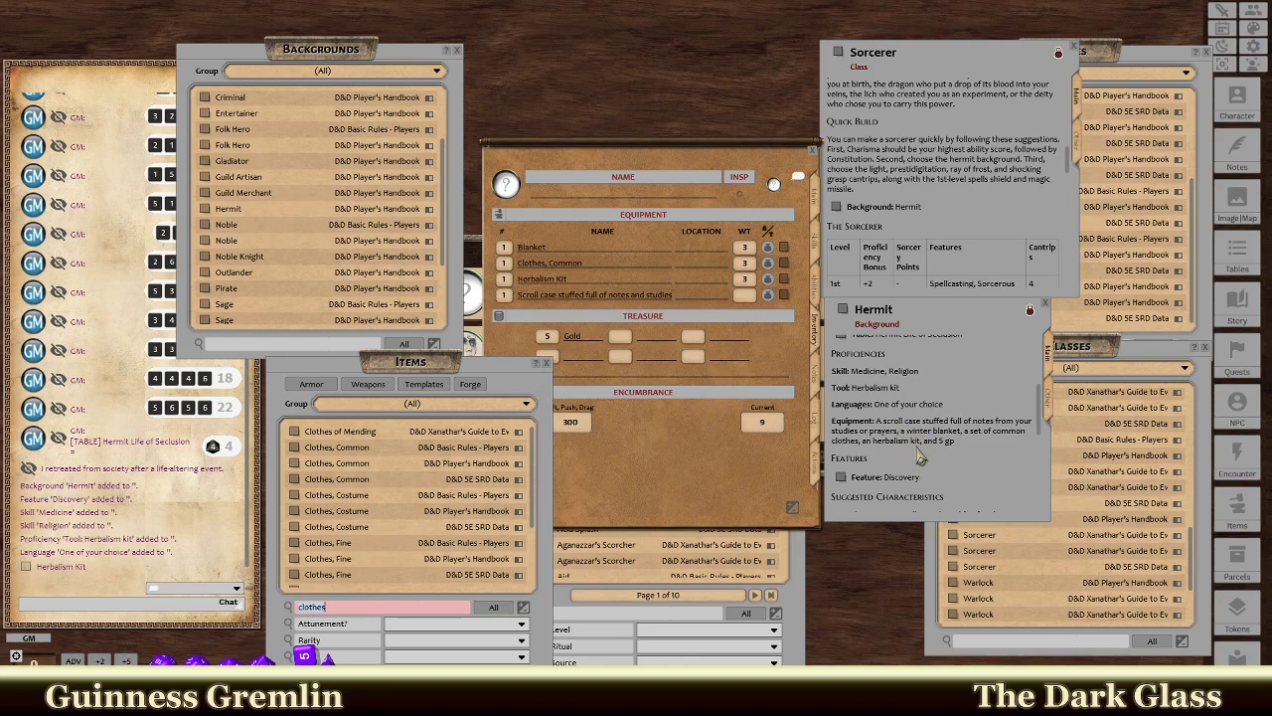
Compare the Hermit background's skill, tool and language proficiencies with the character's listed abilities.
scroll(916, 438, down, 2)
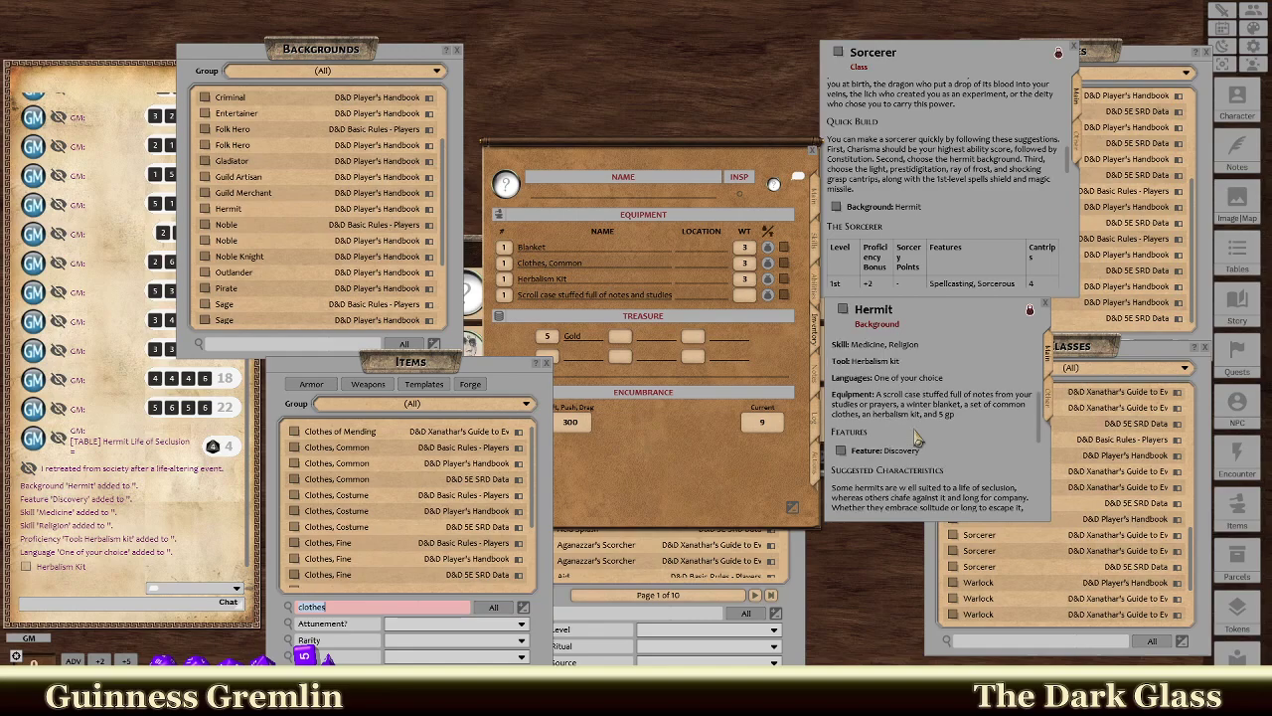
scroll(923, 445, up, 3)
scroll(922, 445, up, 1)
click(692, 461)
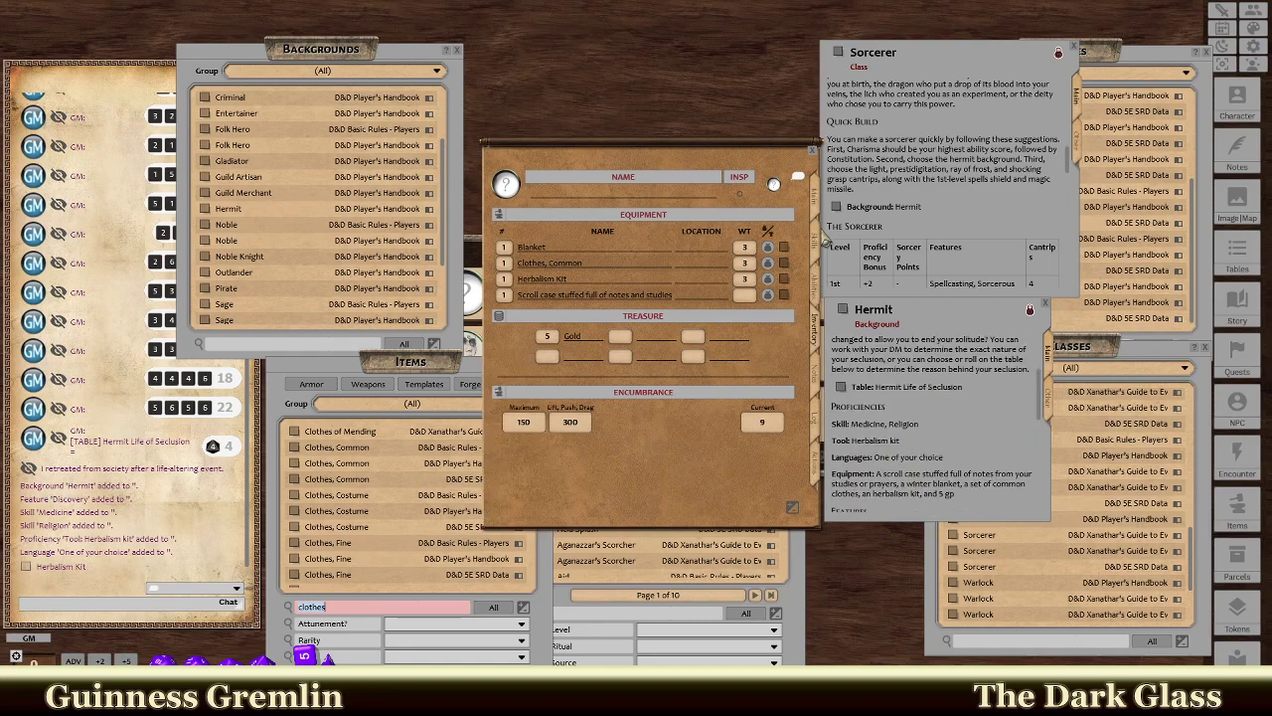
click(815, 284)
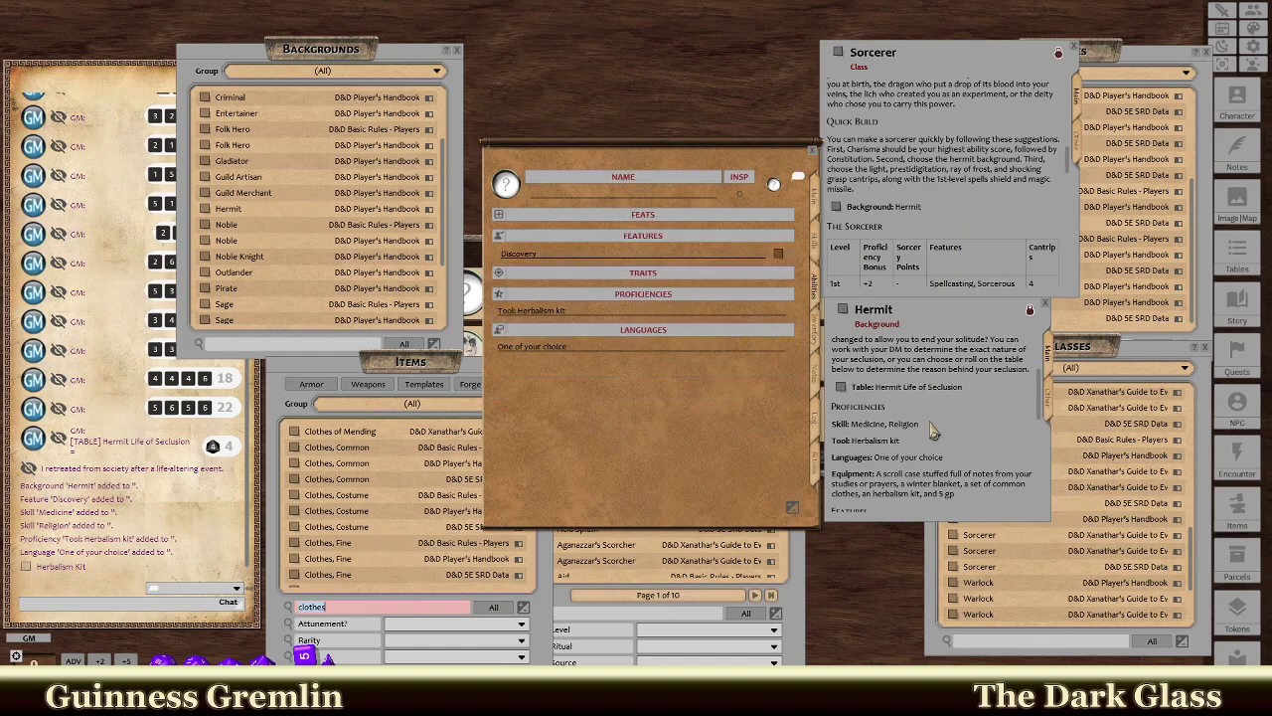
scroll(924, 459, down, 3)
scroll(925, 459, down, 2)
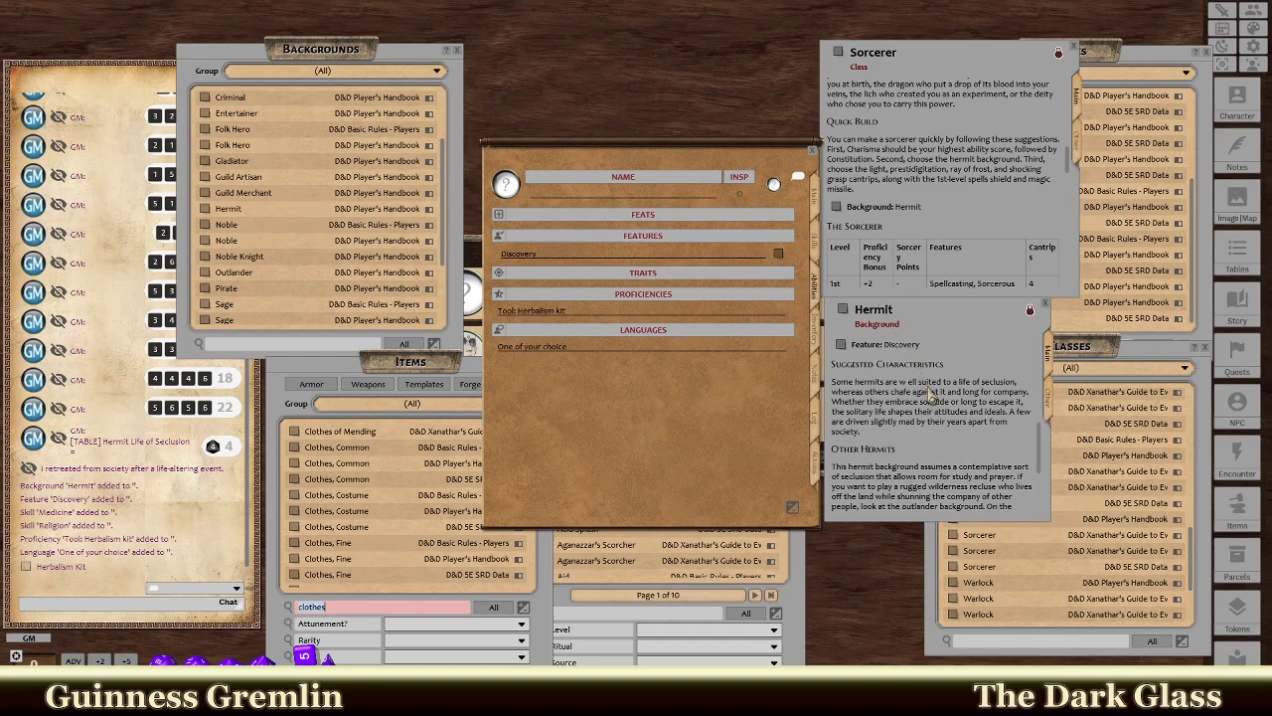
Check which languages are available in the chat's language list.
click(233, 587)
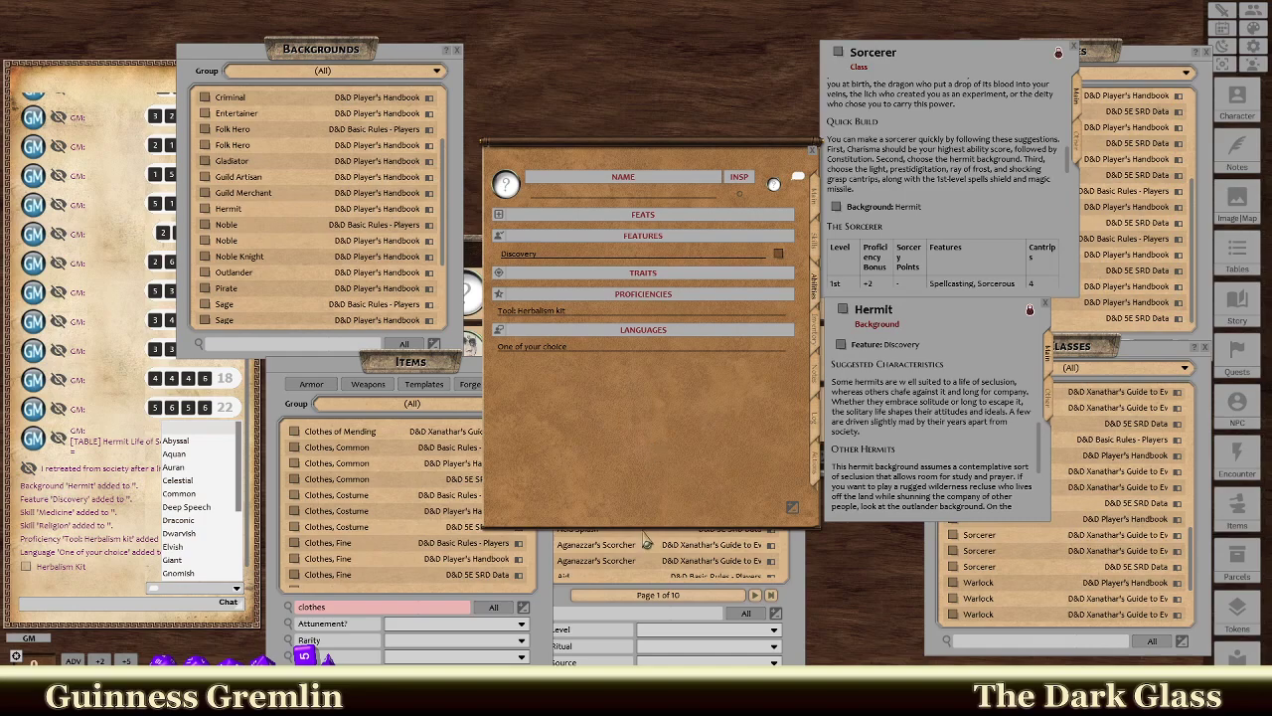
click(107, 513)
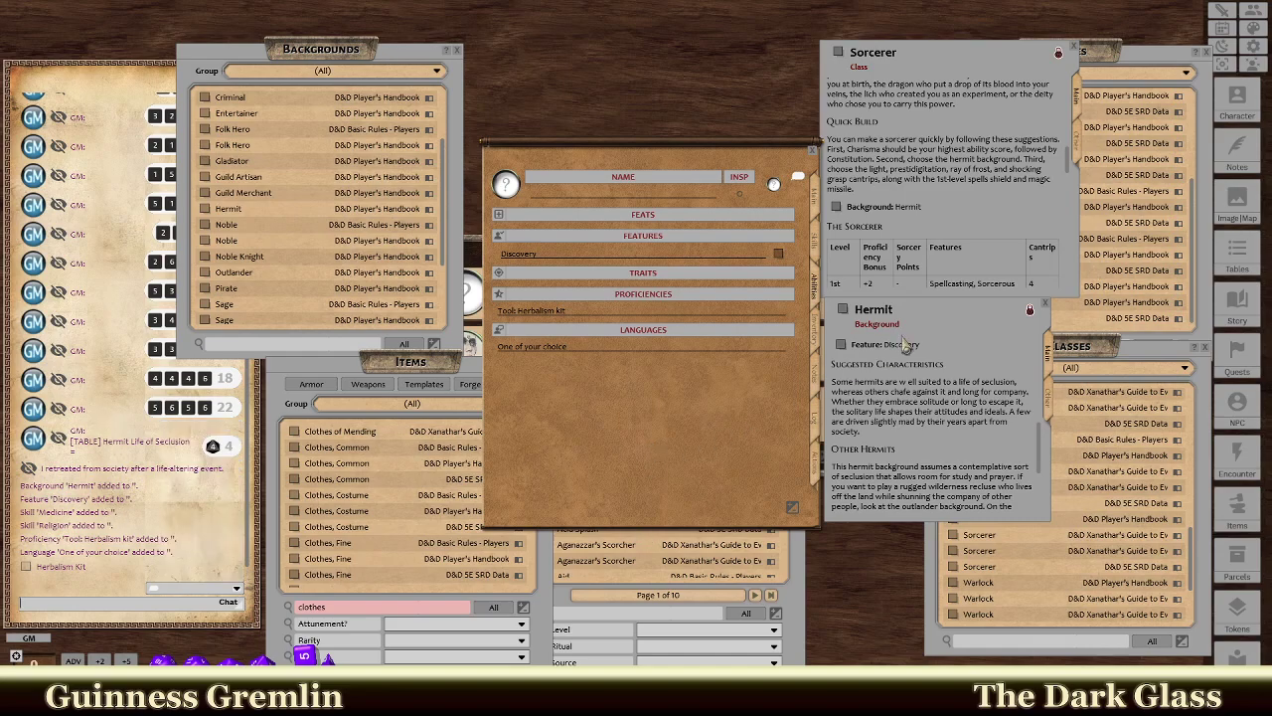
click(232, 589)
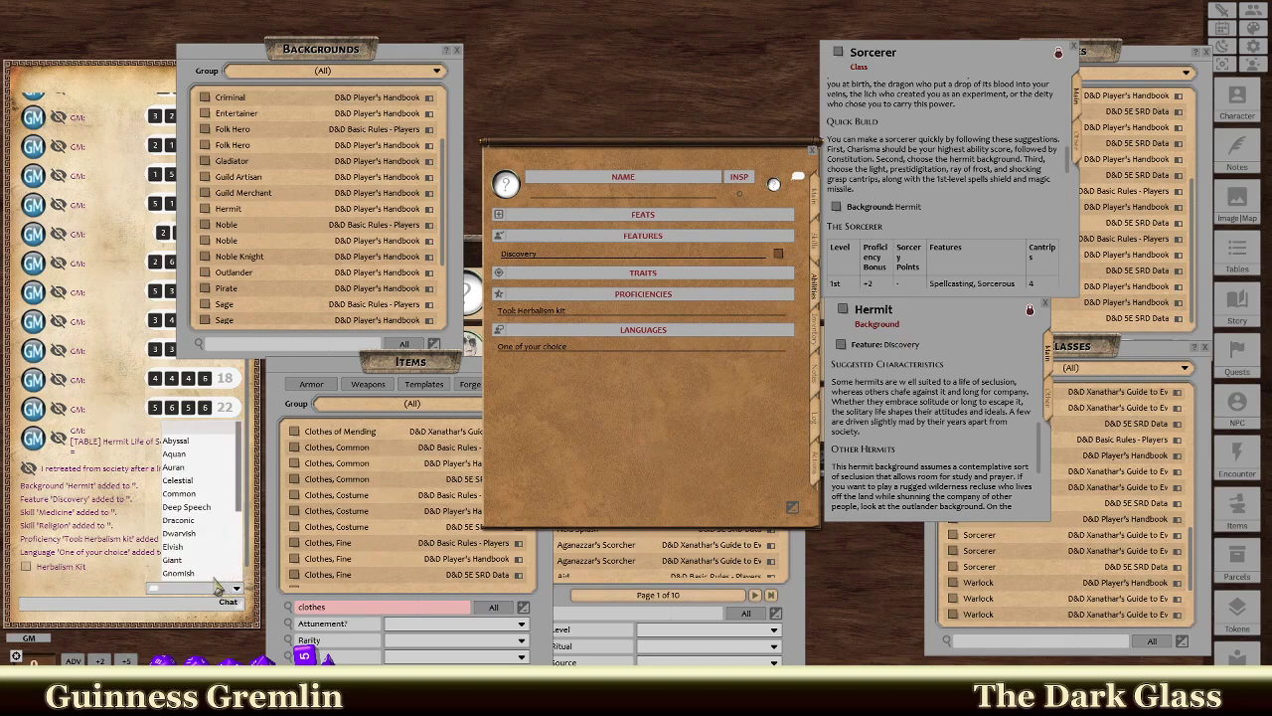
click(90, 529)
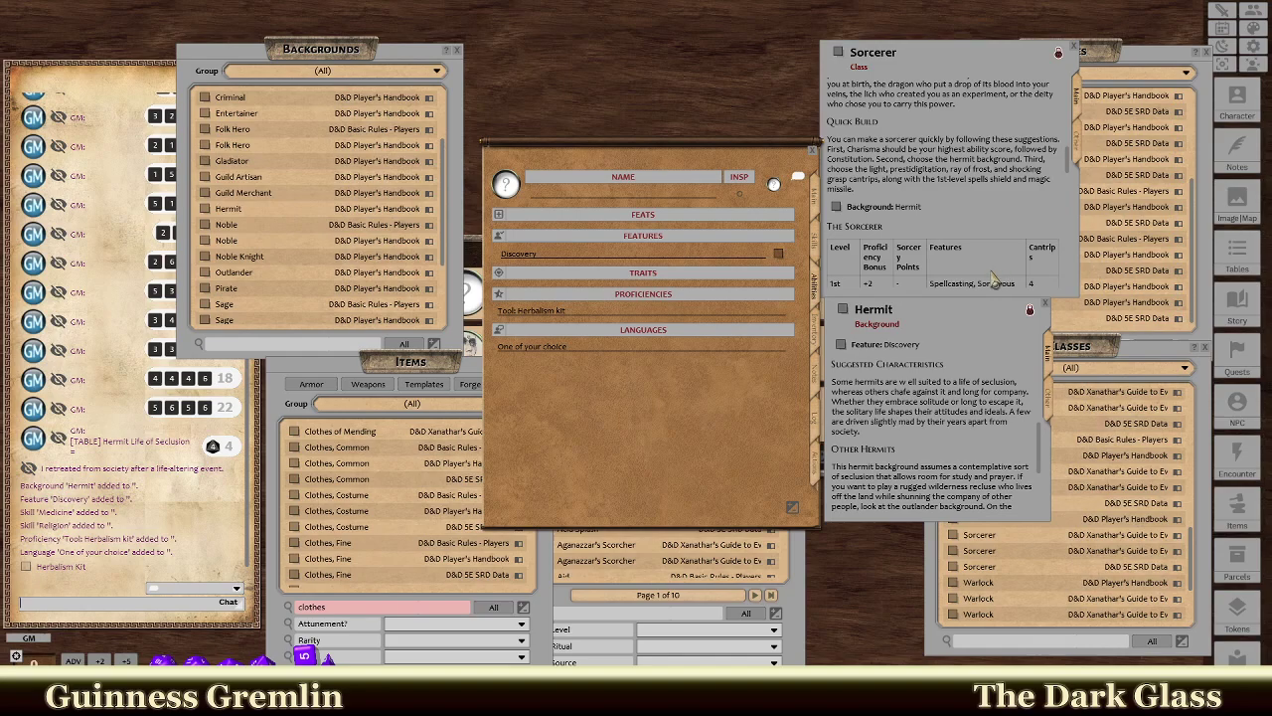
Show the character's notes page and open the Hermit Personality Trait table linked in the Hermit background.
scroll(911, 398, down, 1)
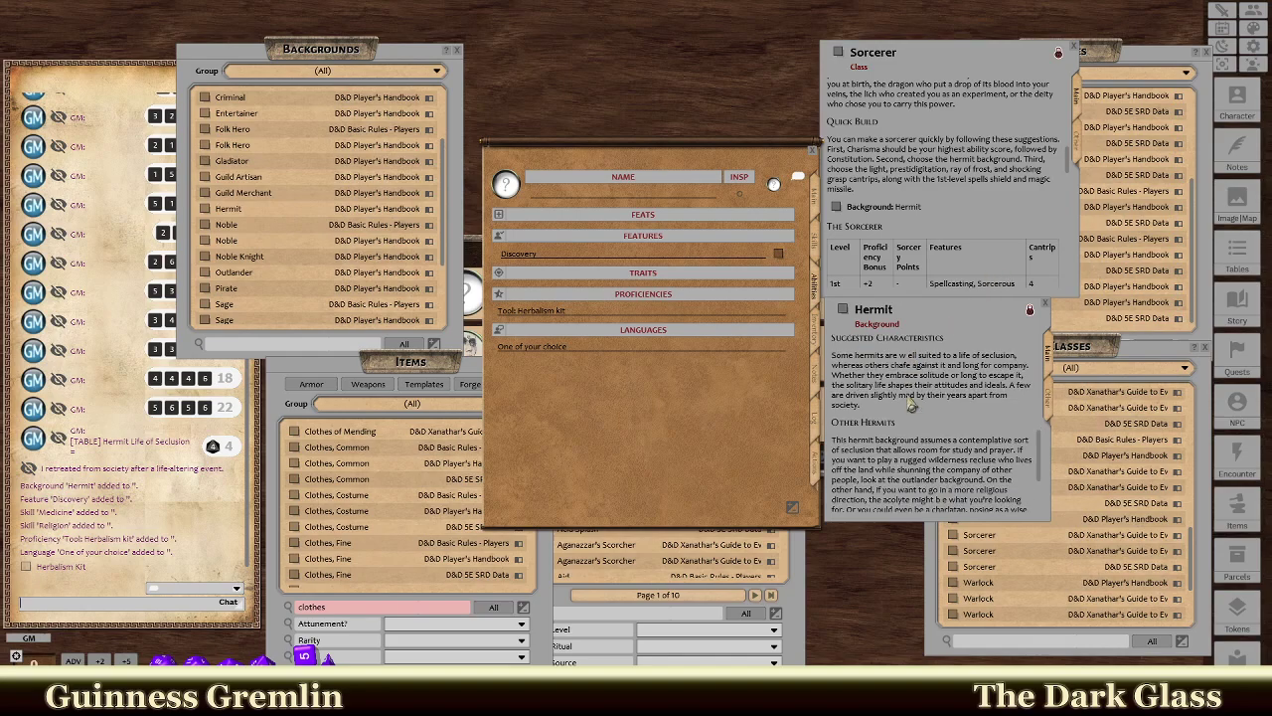
scroll(910, 405, down, 3)
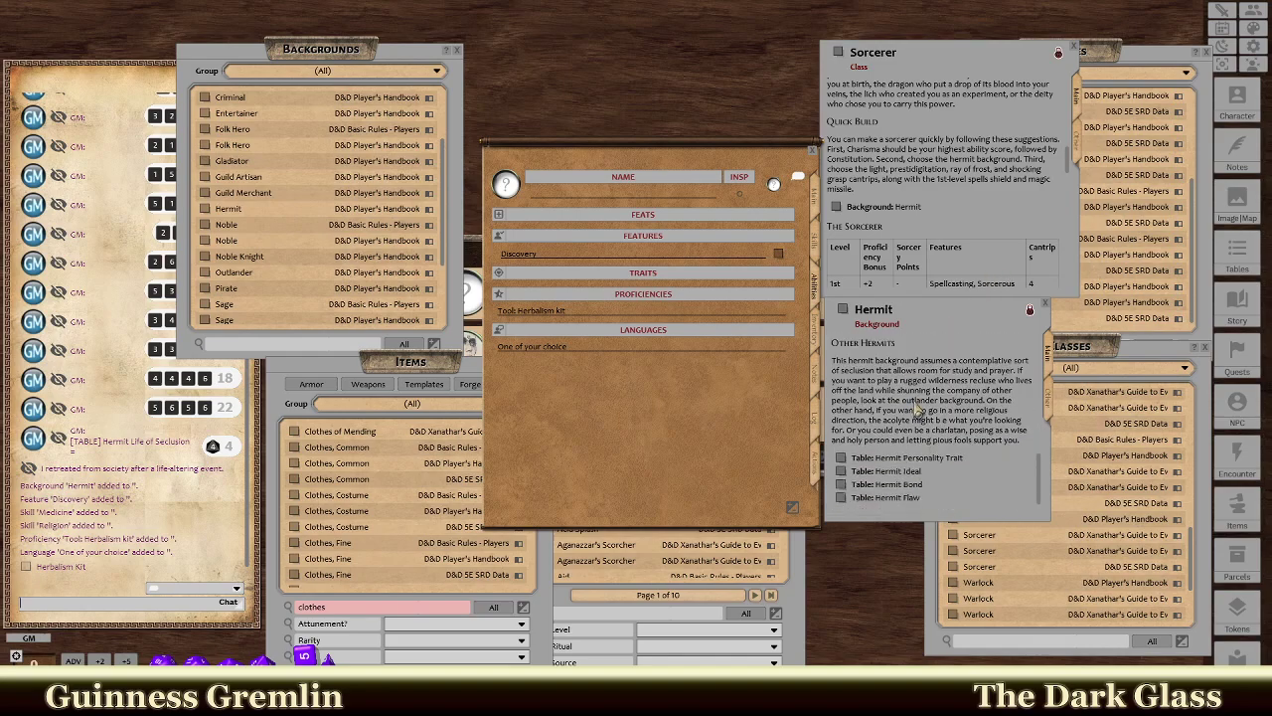
scroll(928, 415, up, 3)
scroll(928, 416, down, 3)
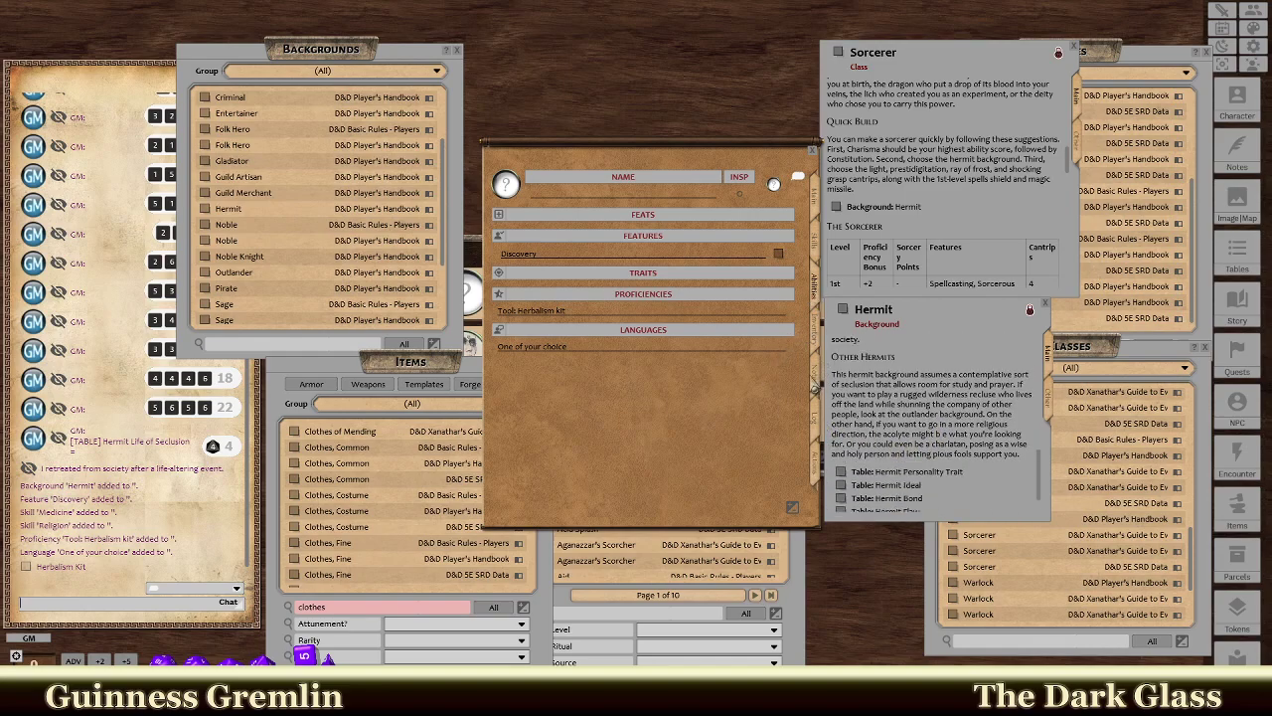
click(814, 378)
click(850, 473)
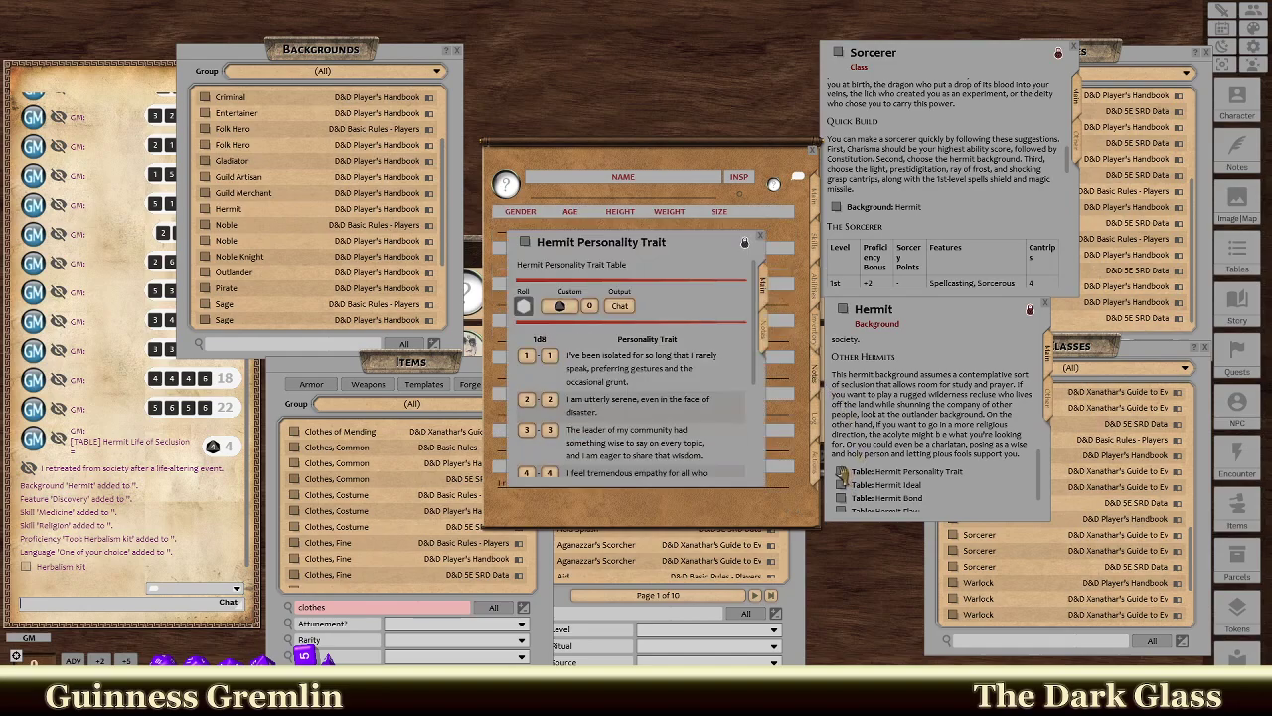
Roll on the Hermit Personality Trait table, uncover the character sheet and begin entering "Rarely speaks, often replying" under Personality Traits.
drag(560, 306, 193, 560)
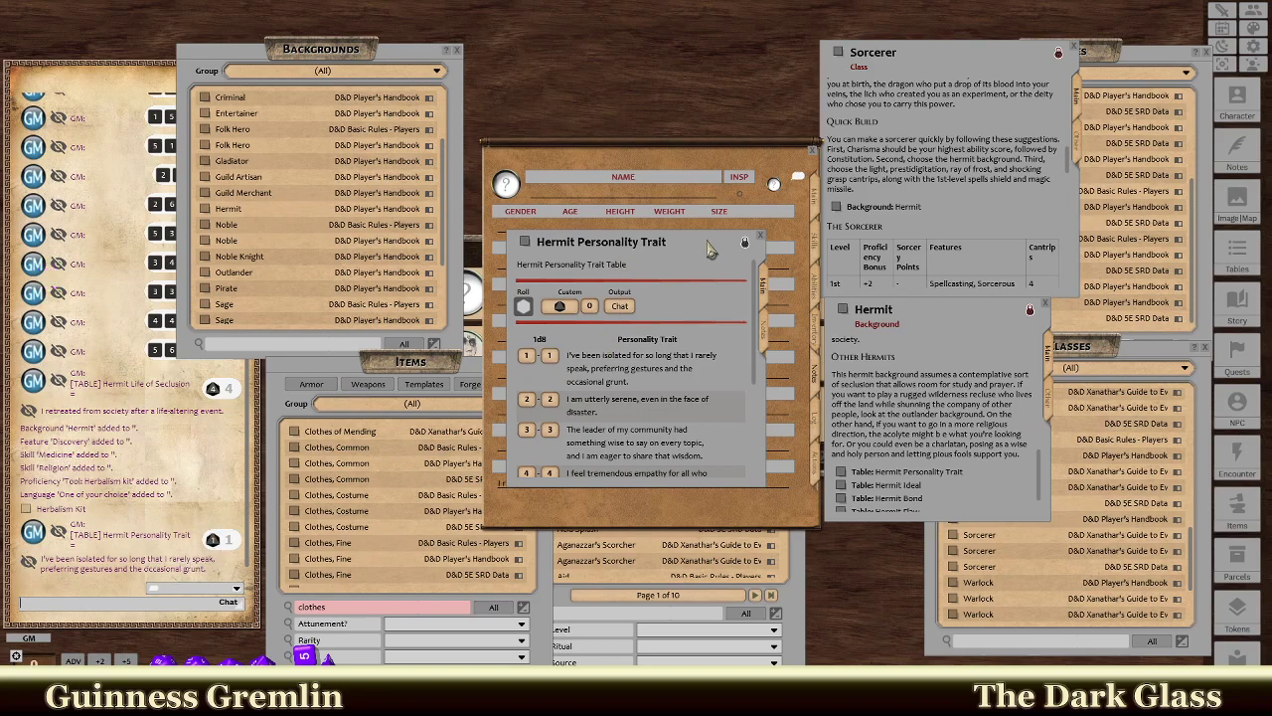
drag(716, 249, 467, 360)
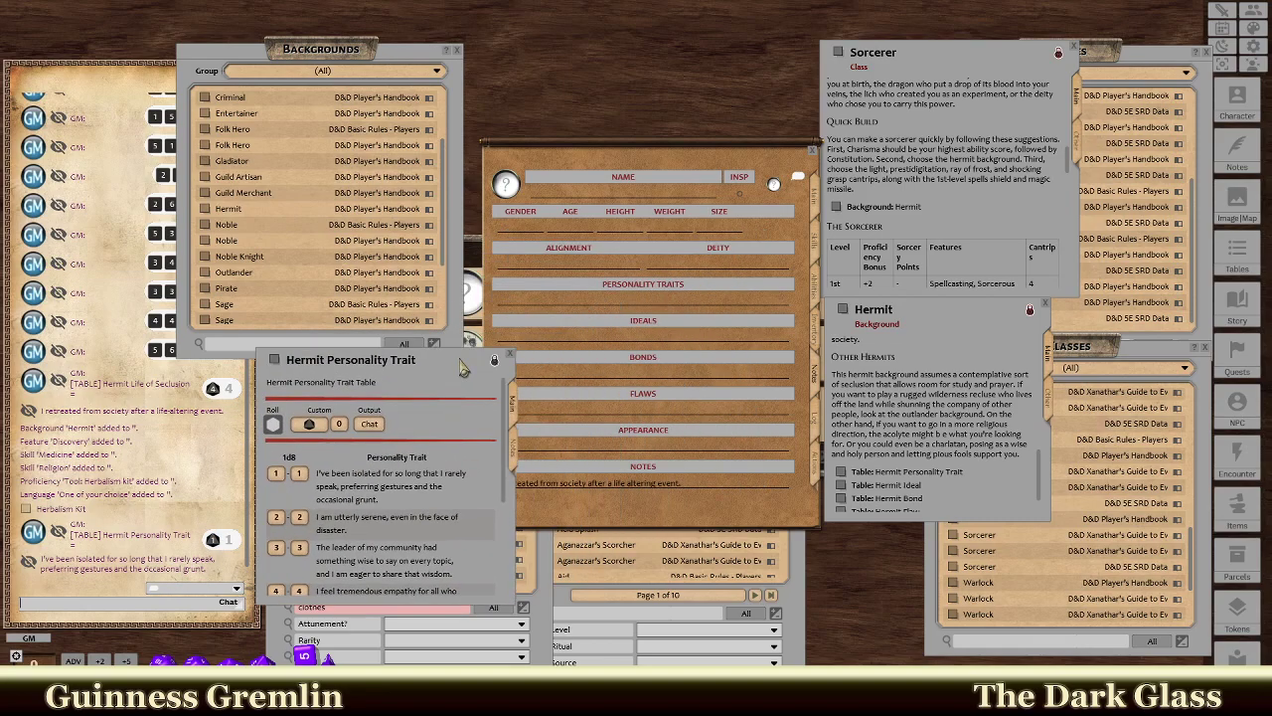
click(647, 305)
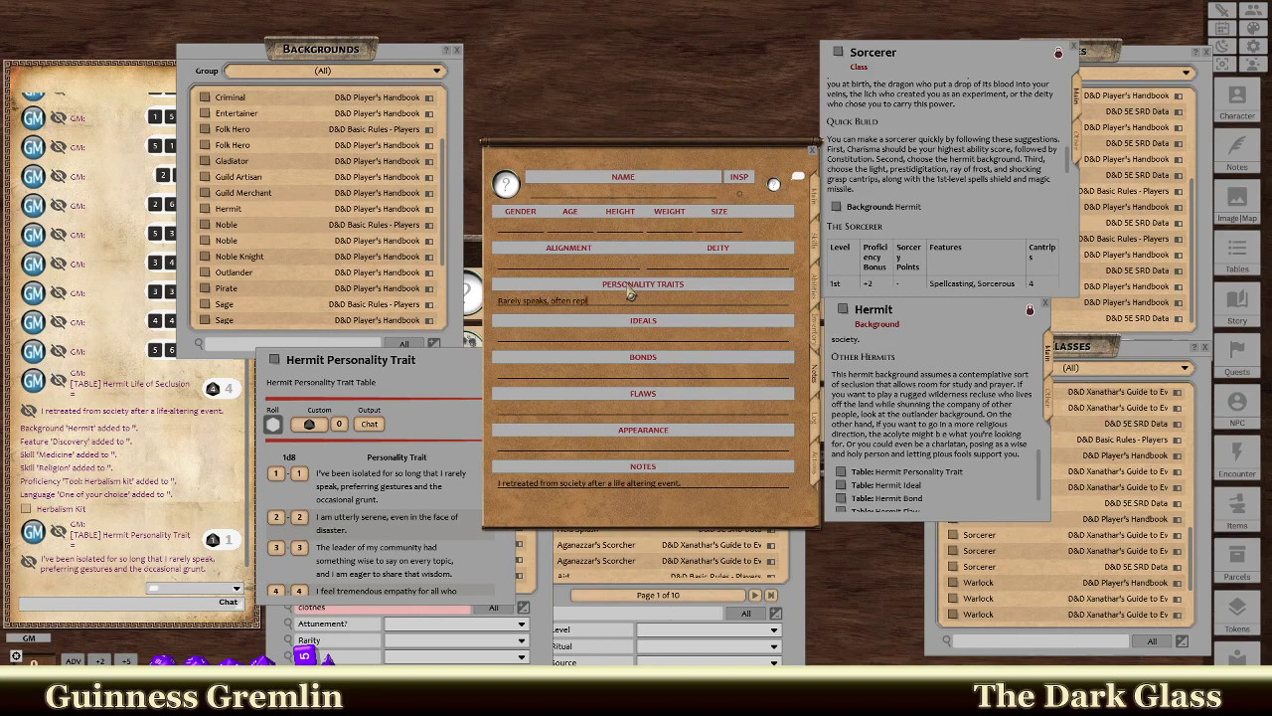
text(ying)
Reroll the Hermit Personality Trait table, replace the Personality Traits text with "Oblivious to social expectations and etiquette" and close the table.
click(310, 424)
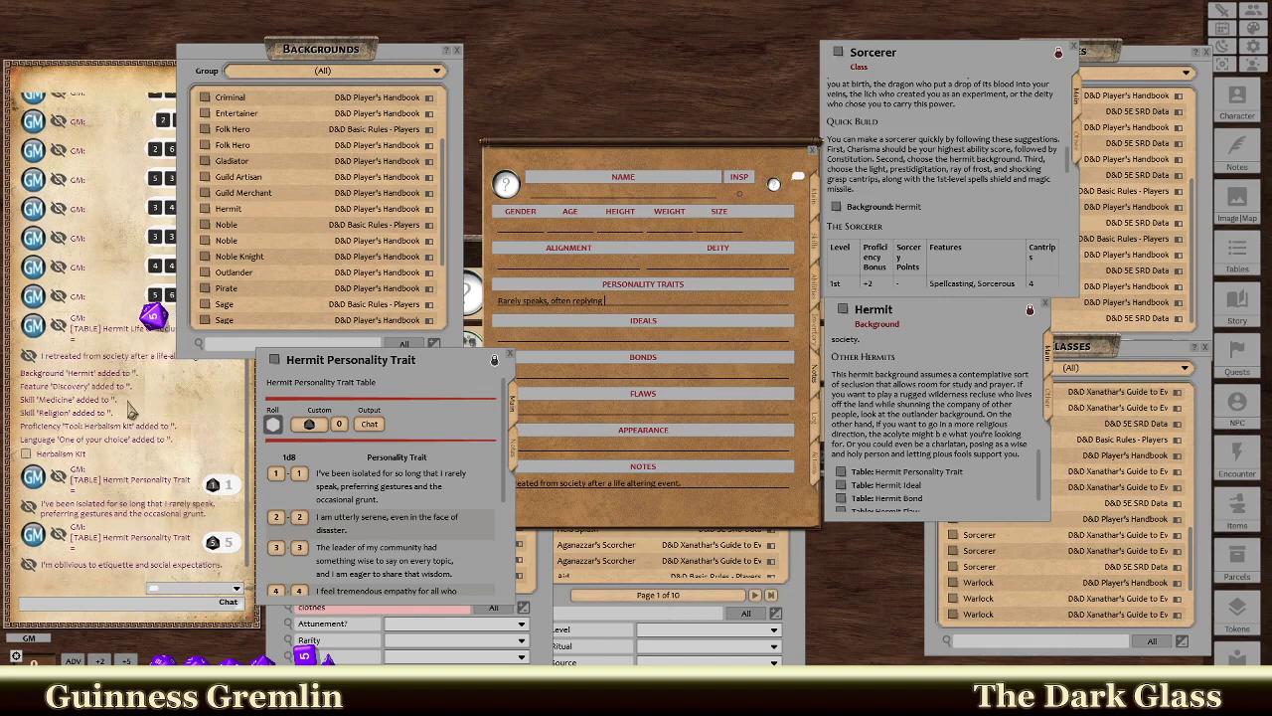
scroll(358, 517, down, 4)
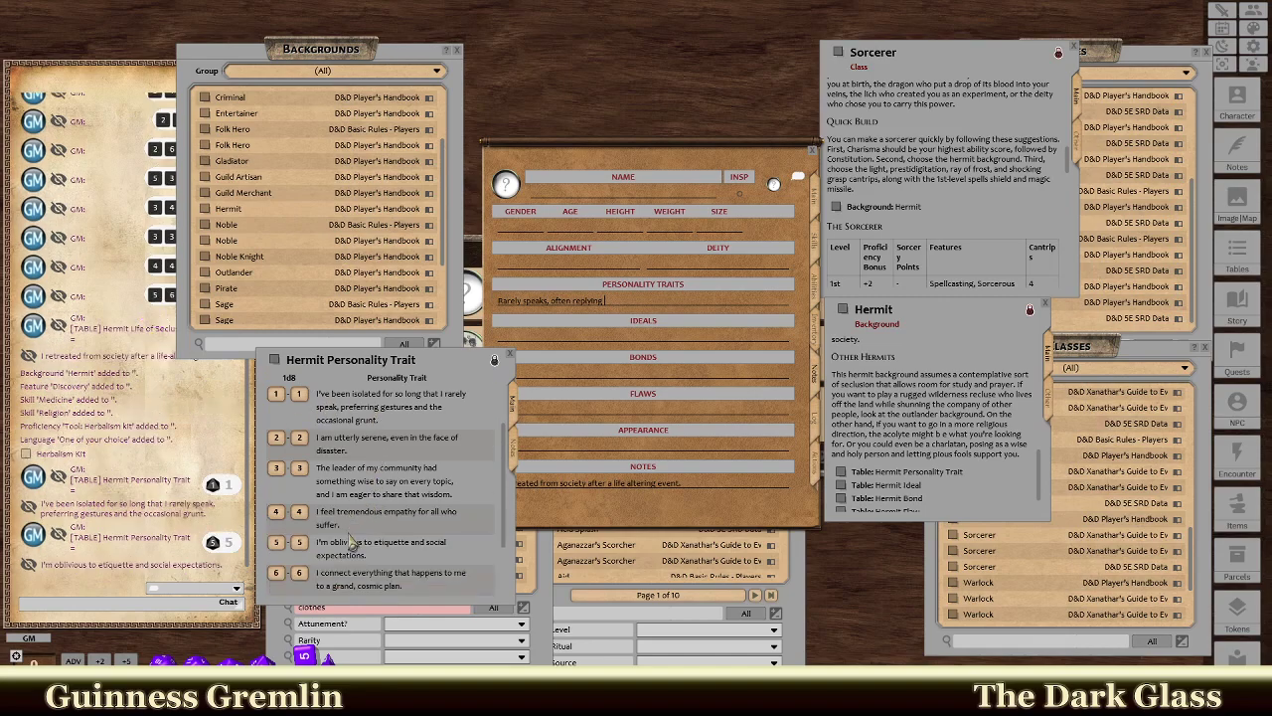
click(627, 315)
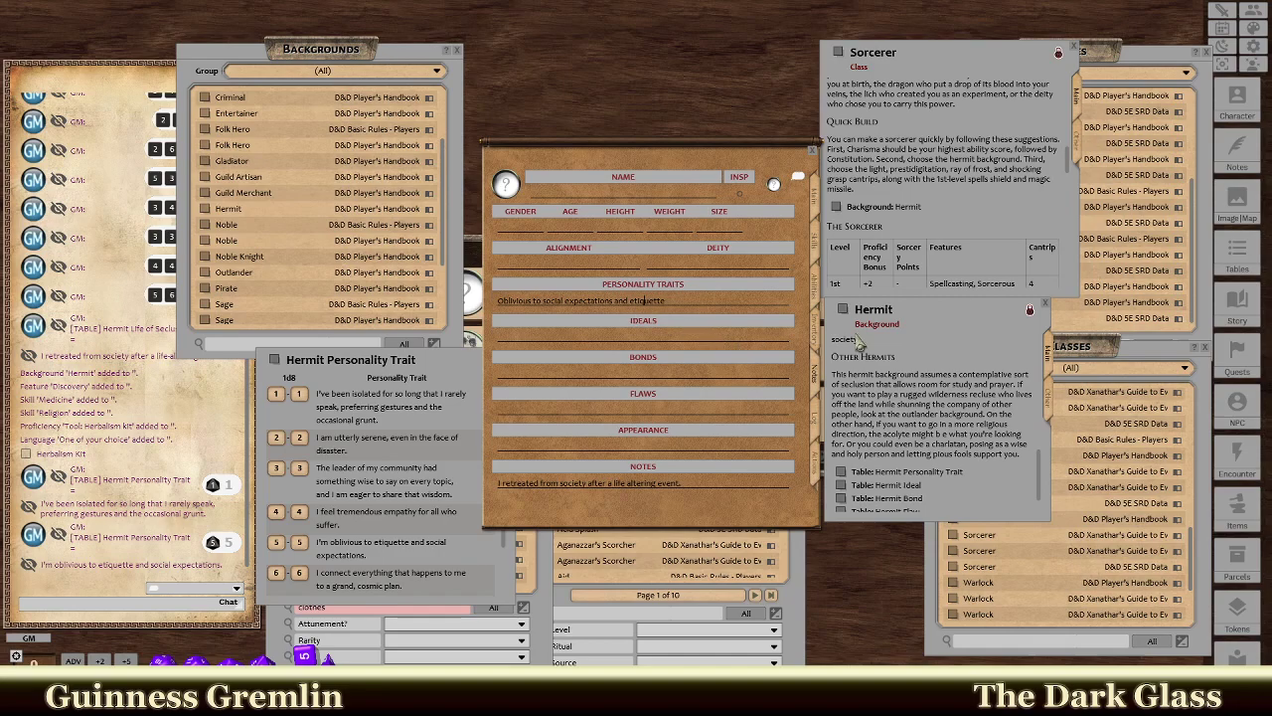
click(414, 455)
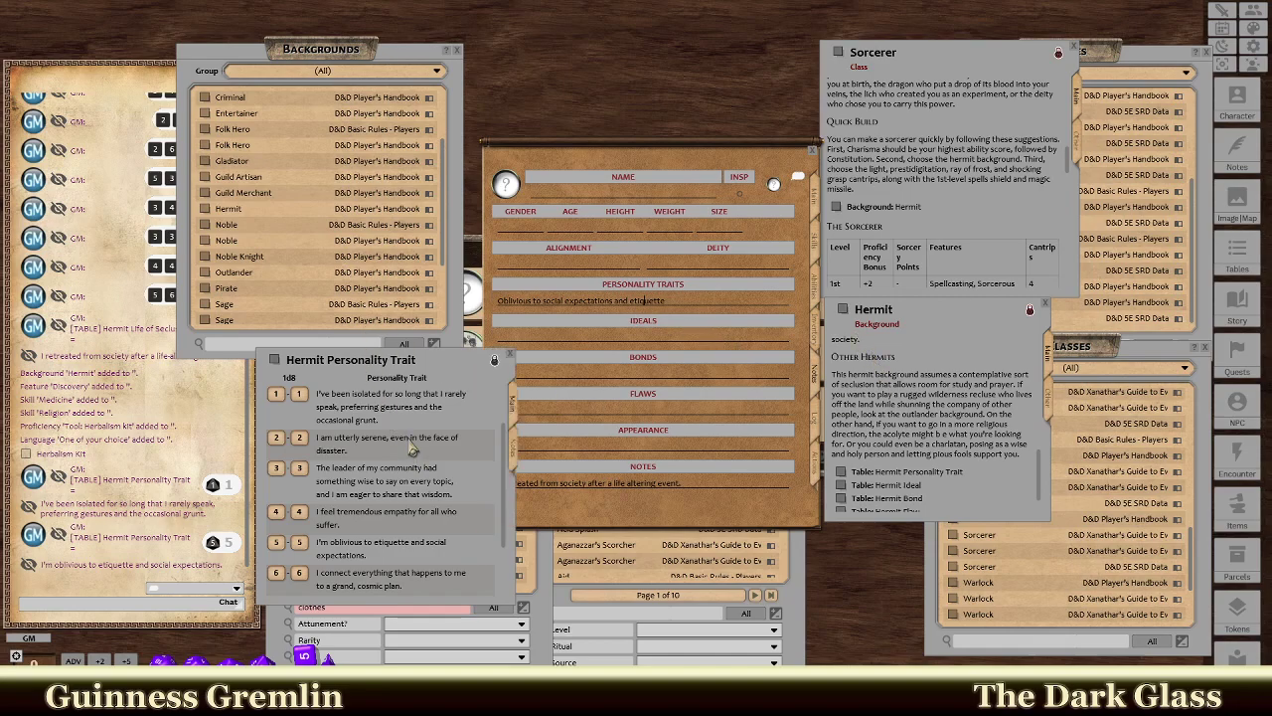
click(510, 357)
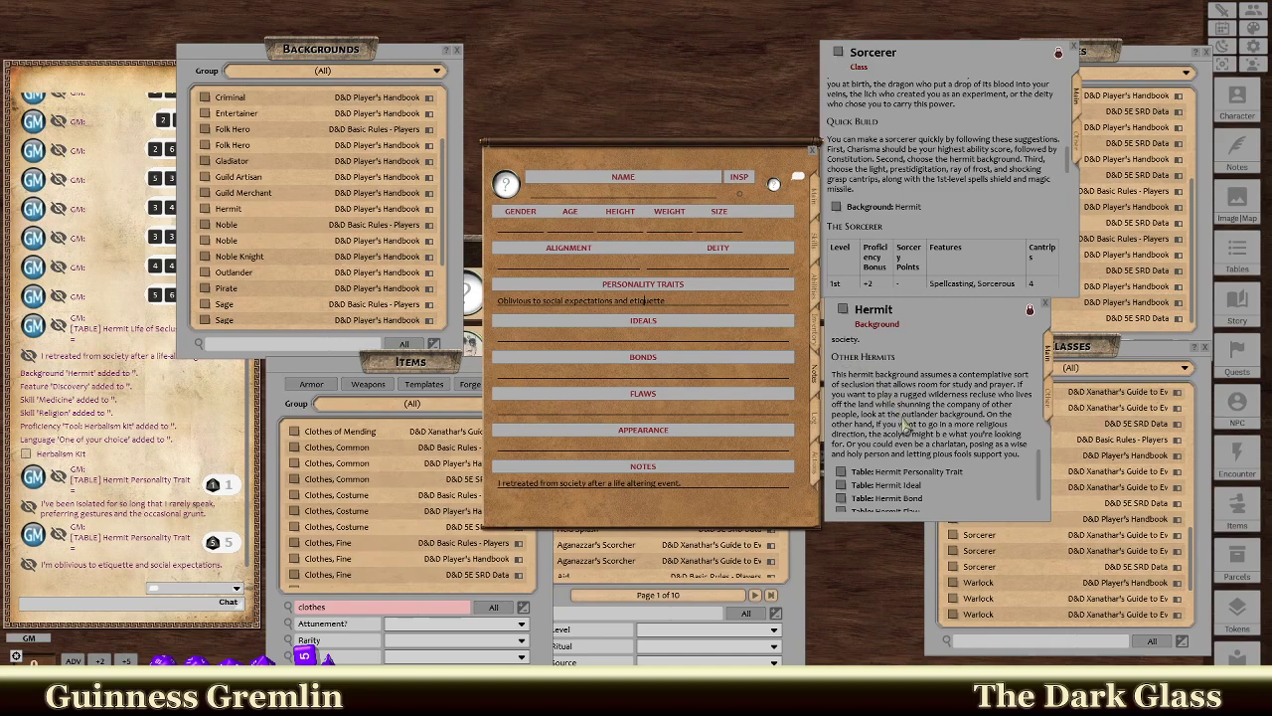
Roll on the Hermit Ideal table, close it and enter "Meddling in the affairs of others only causes trouble." under Ideals.
scroll(907, 428, down, 1)
click(844, 462)
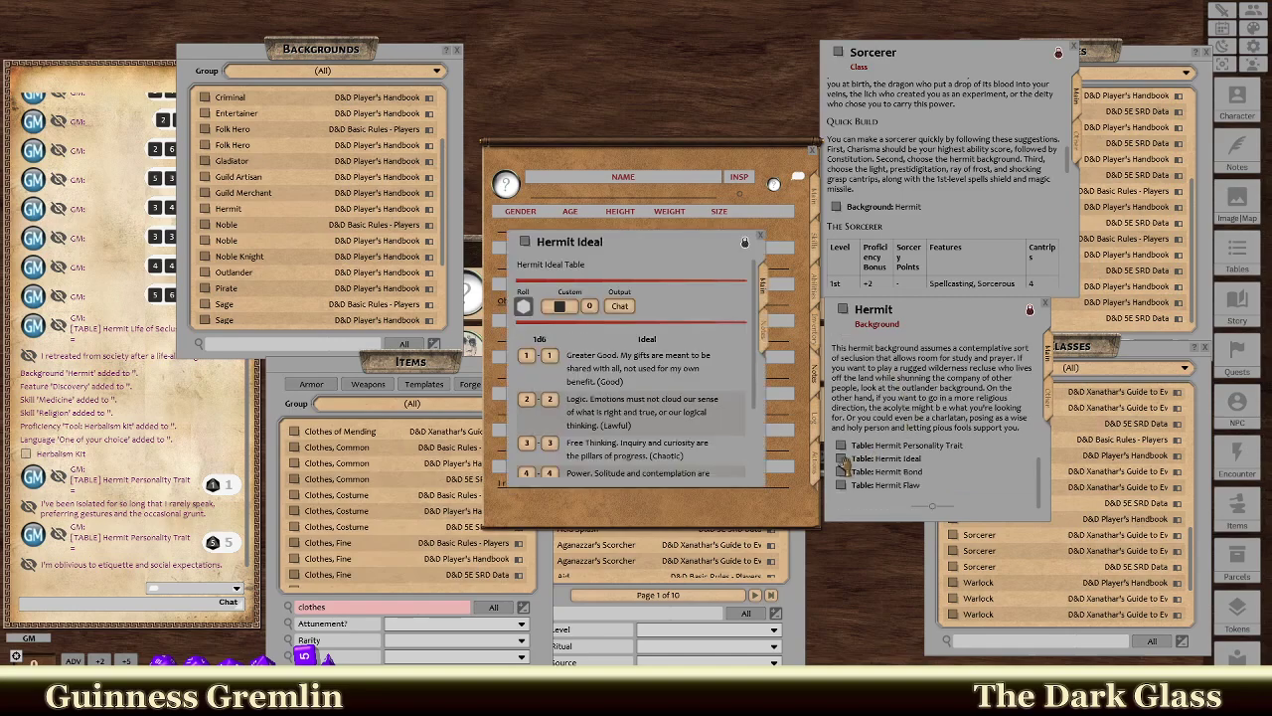
click(563, 306)
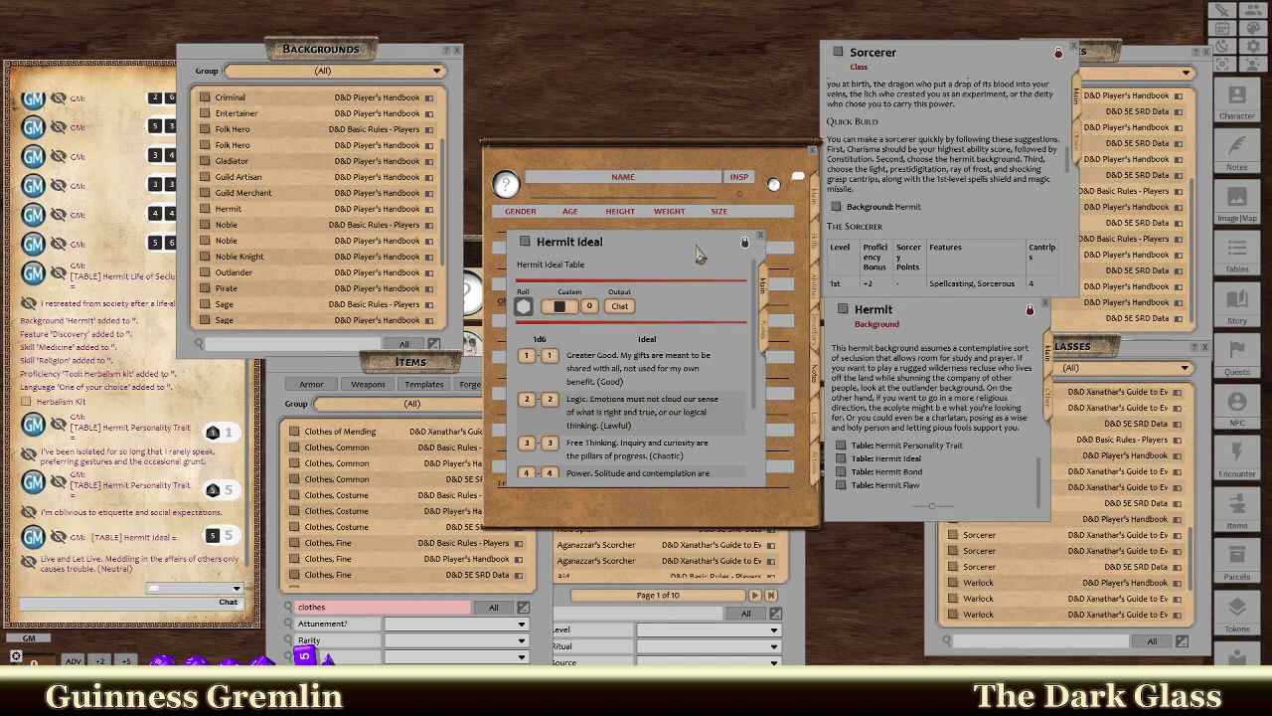
click(762, 238)
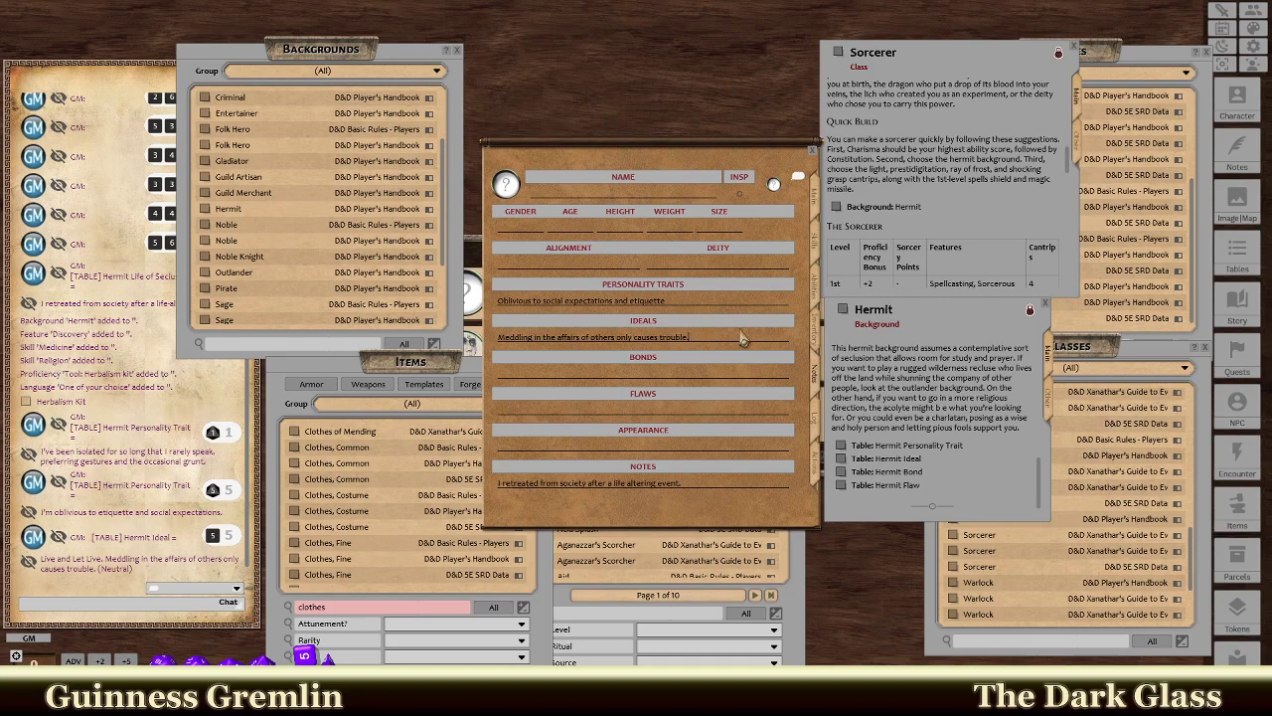
Roll on the Hermit Bond table, close it and enter "Seeking the enlightenment in seclusion. It still eludes me." under Bonds.
click(842, 472)
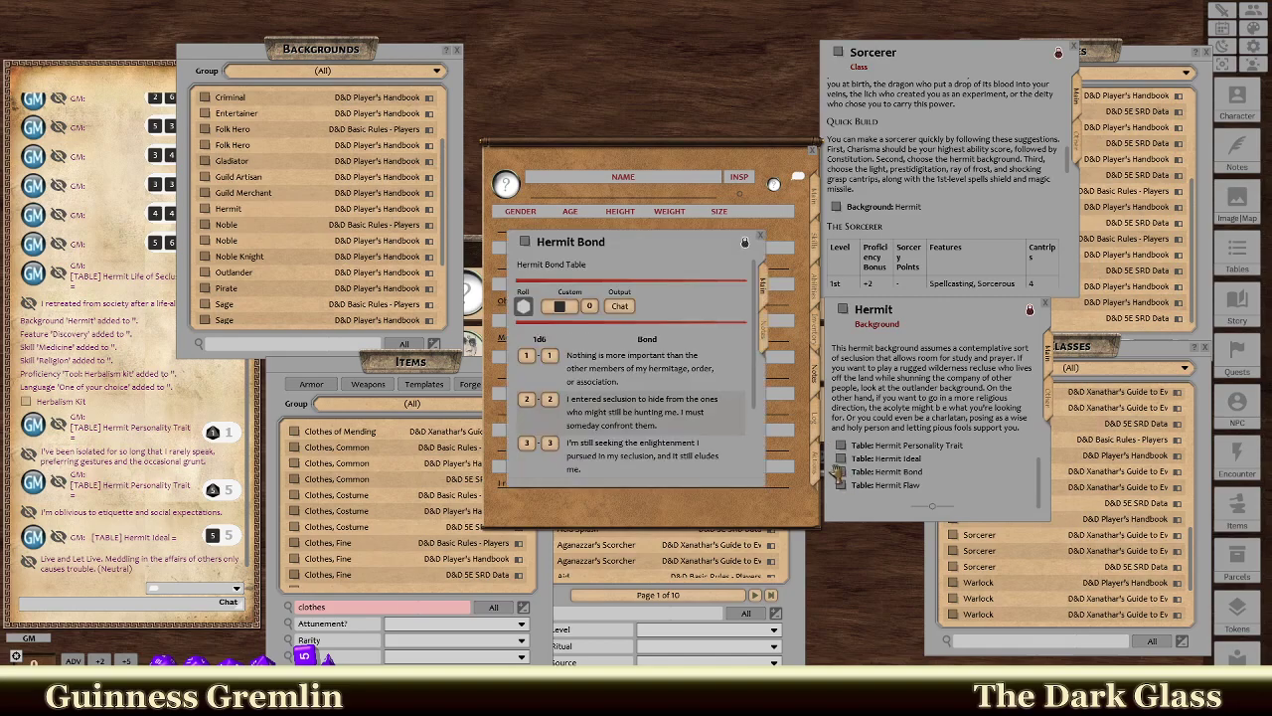
drag(554, 311, 513, 324)
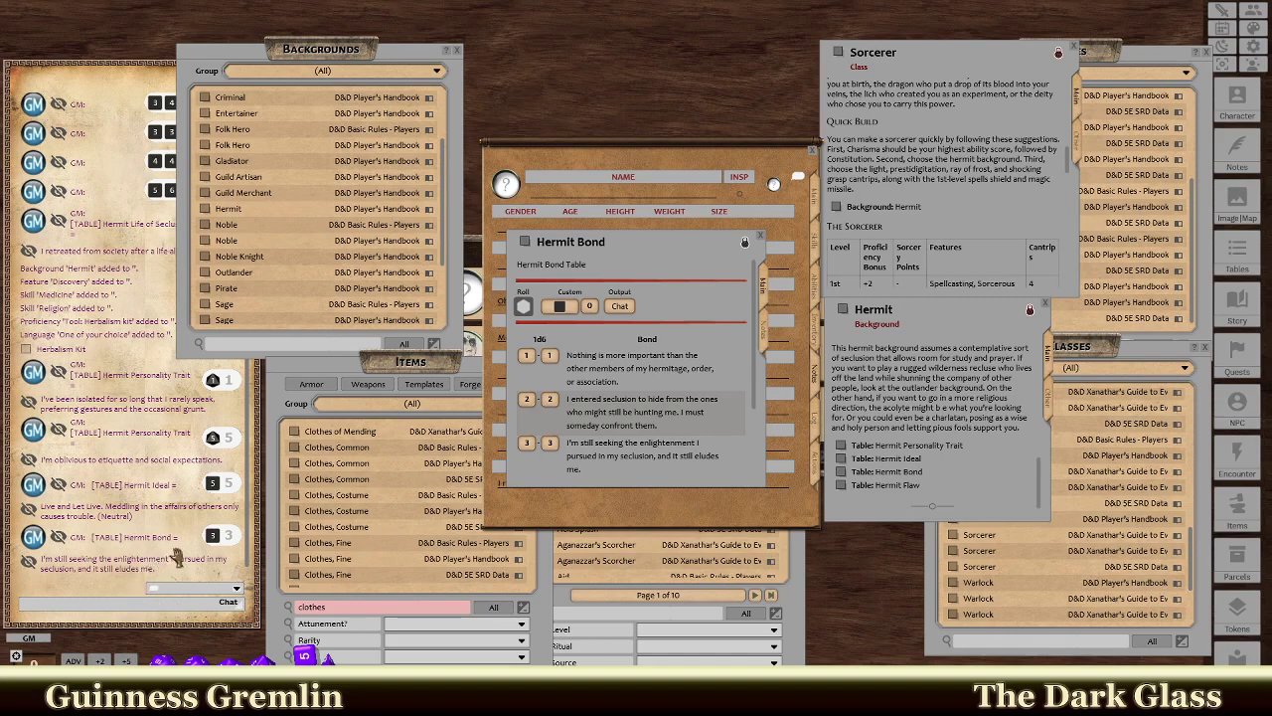
click(760, 238)
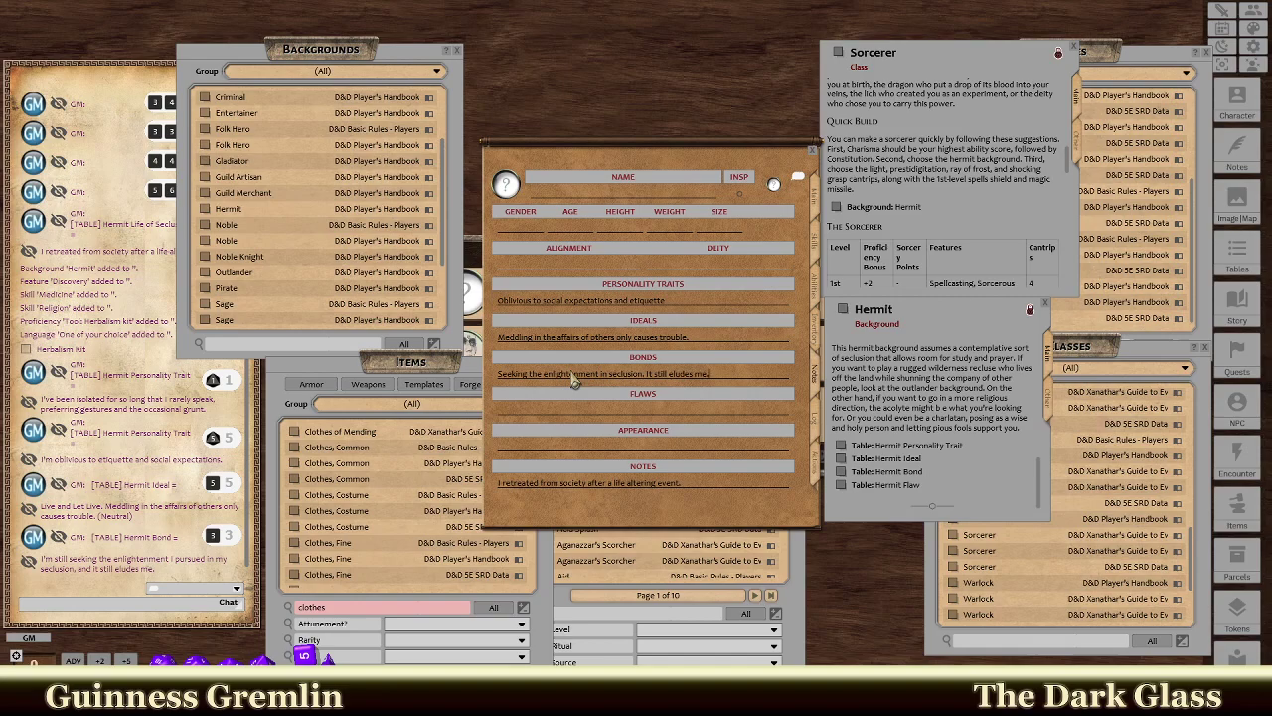
Roll on the Hermit Flaw table and copy "I harbor dark, bloodthirsty thoughts that my isolation and meditation failed to quell." from the chat into Flaws.
click(841, 486)
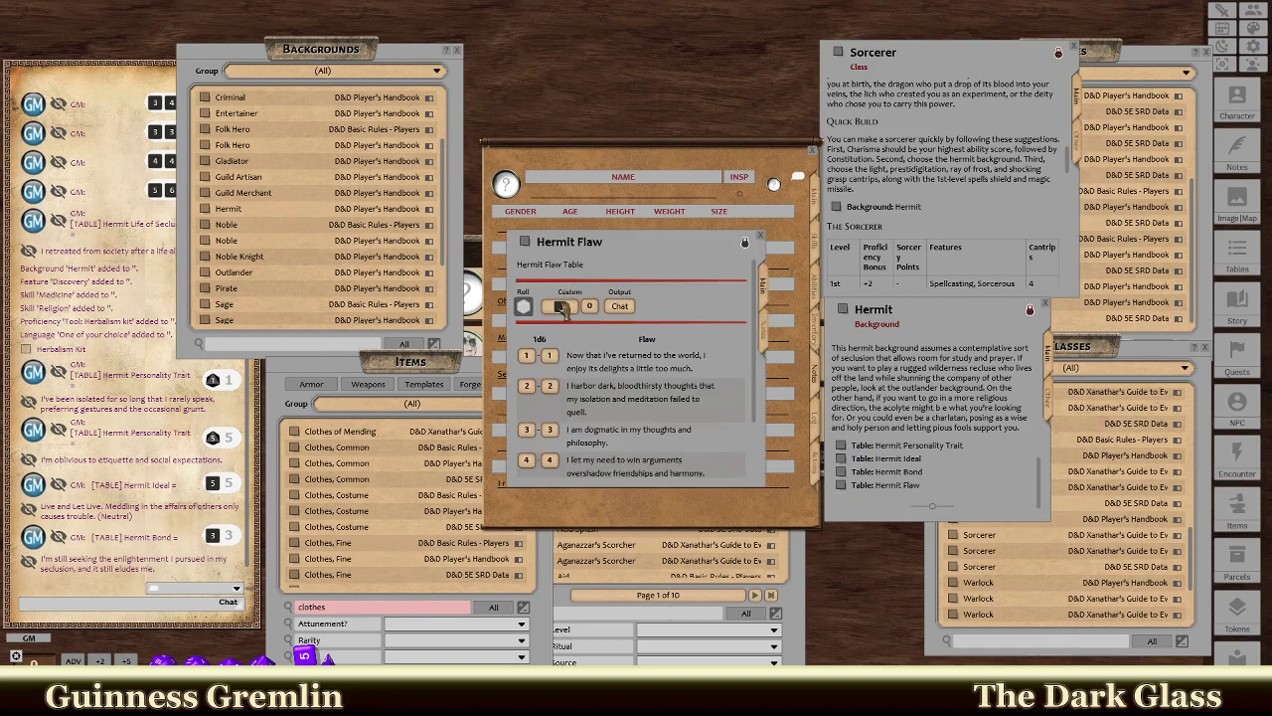
drag(564, 310, 80, 576)
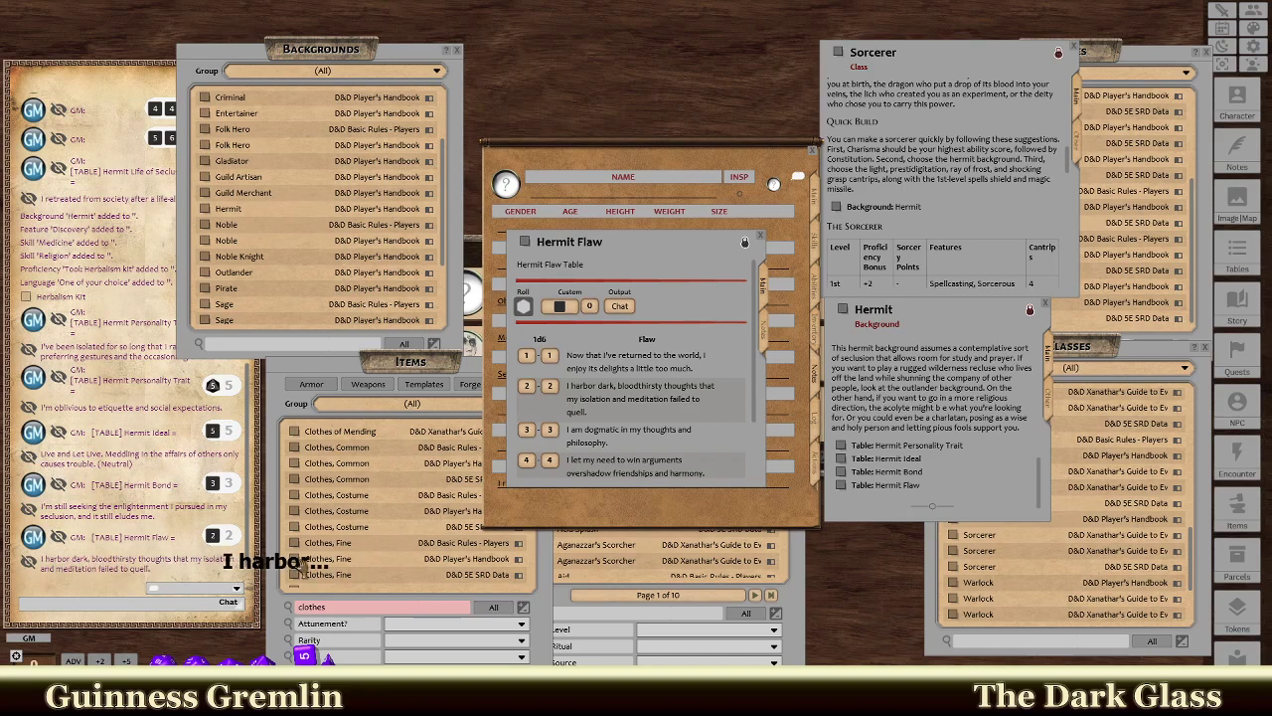
drag(316, 566, 114, 568)
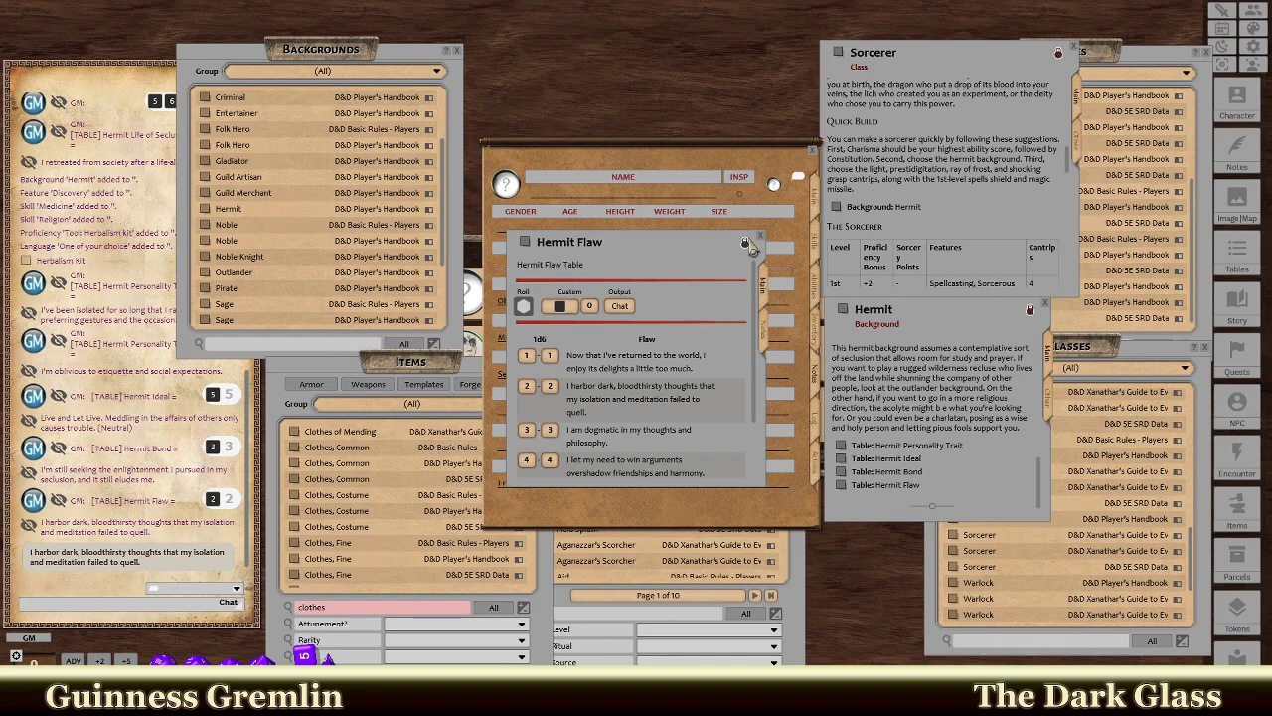
click(760, 235)
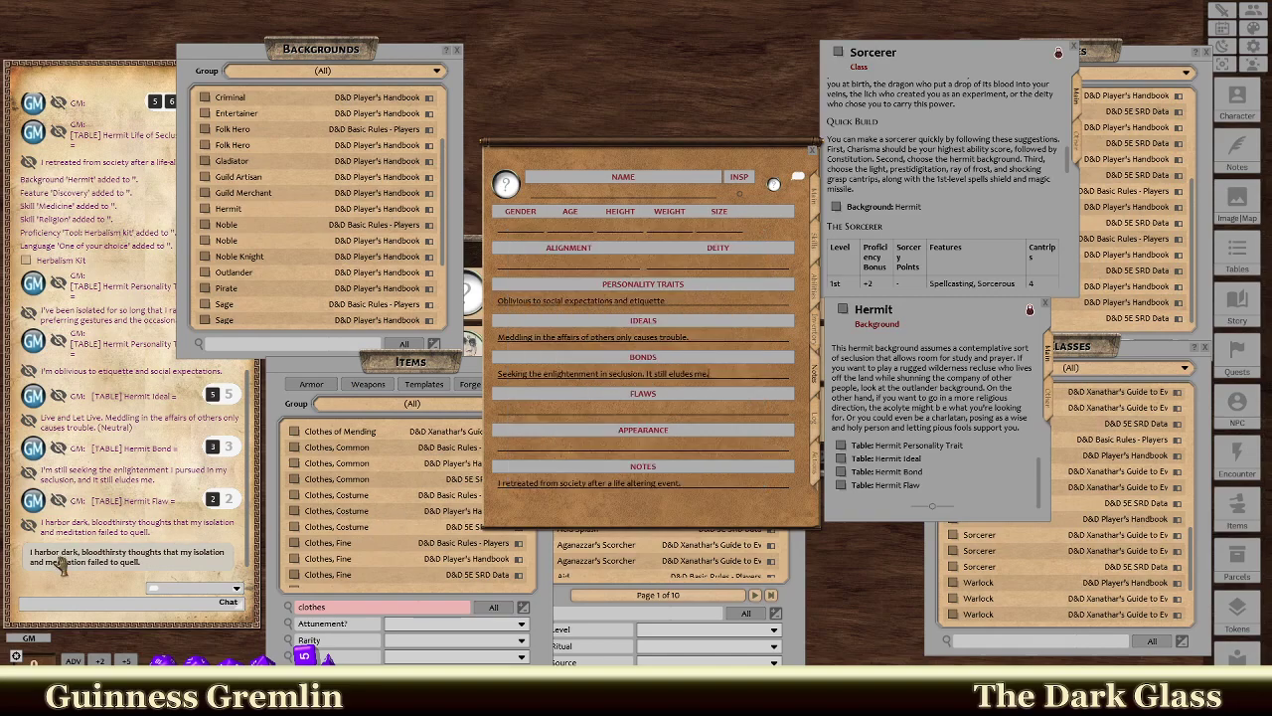
drag(63, 562, 558, 422)
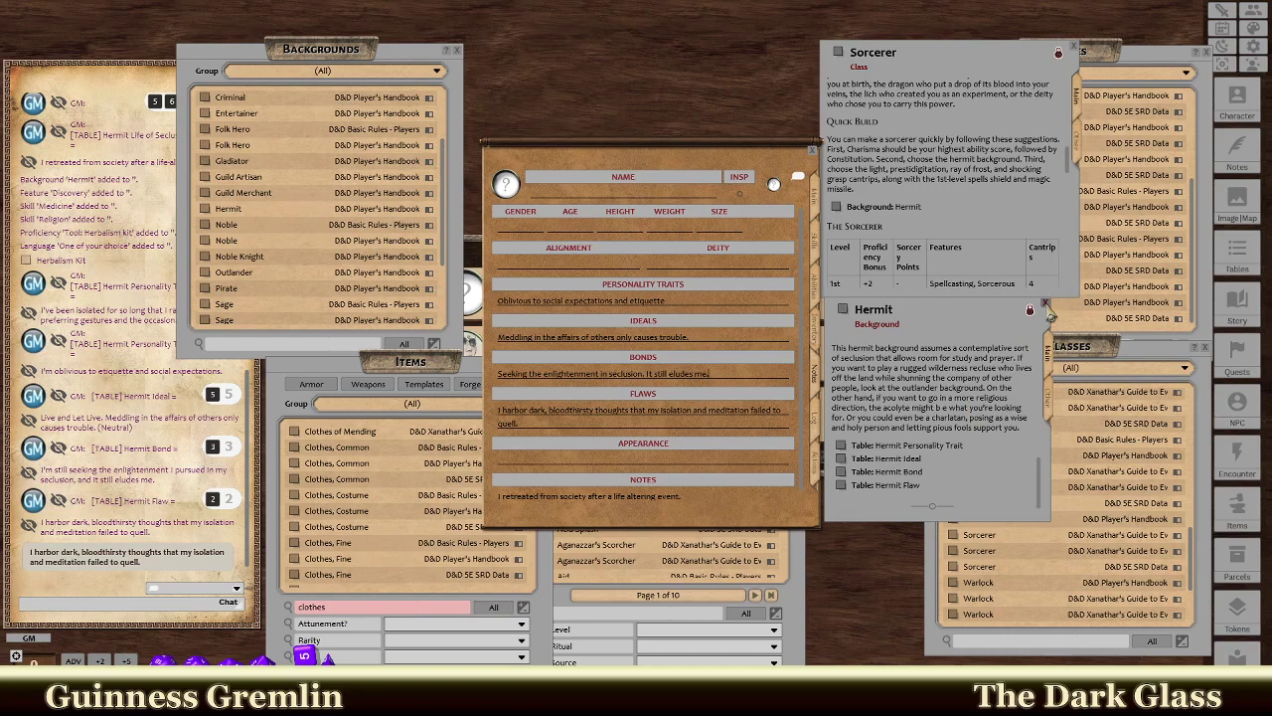
Close the Hermit background and review the Sorcerer class's level table and description.
click(1044, 303)
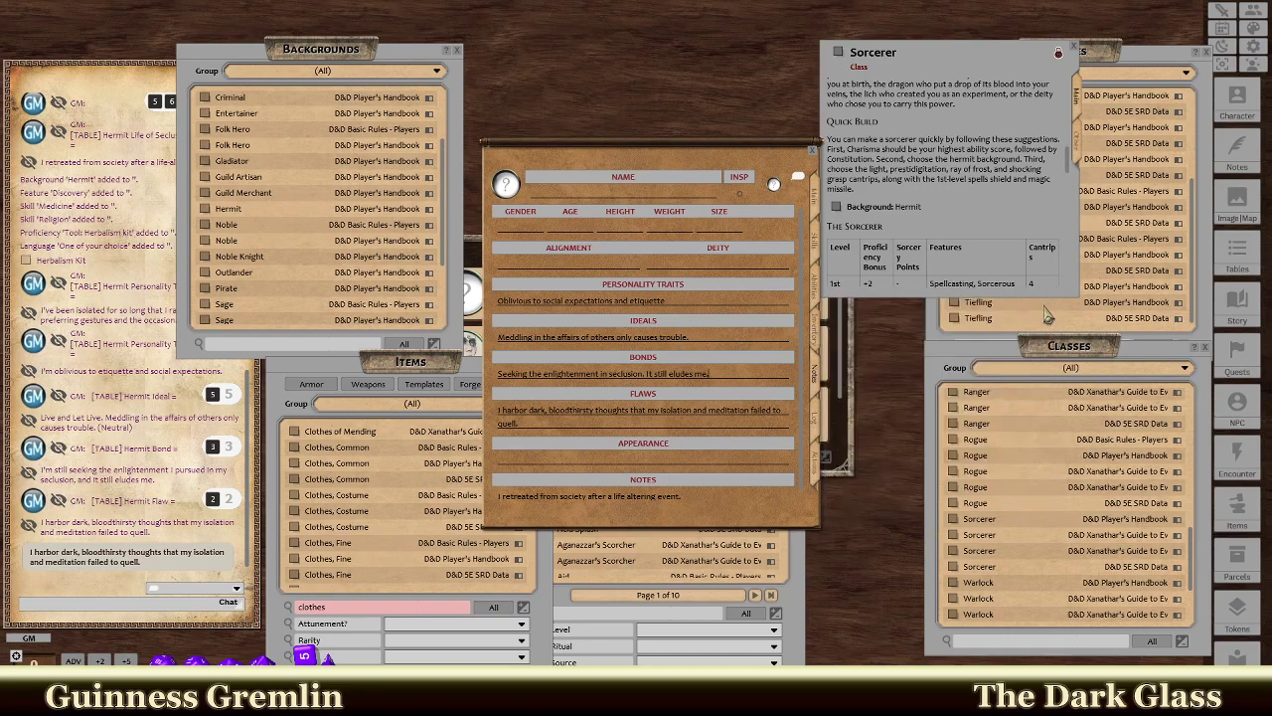
scroll(956, 191, down, 2)
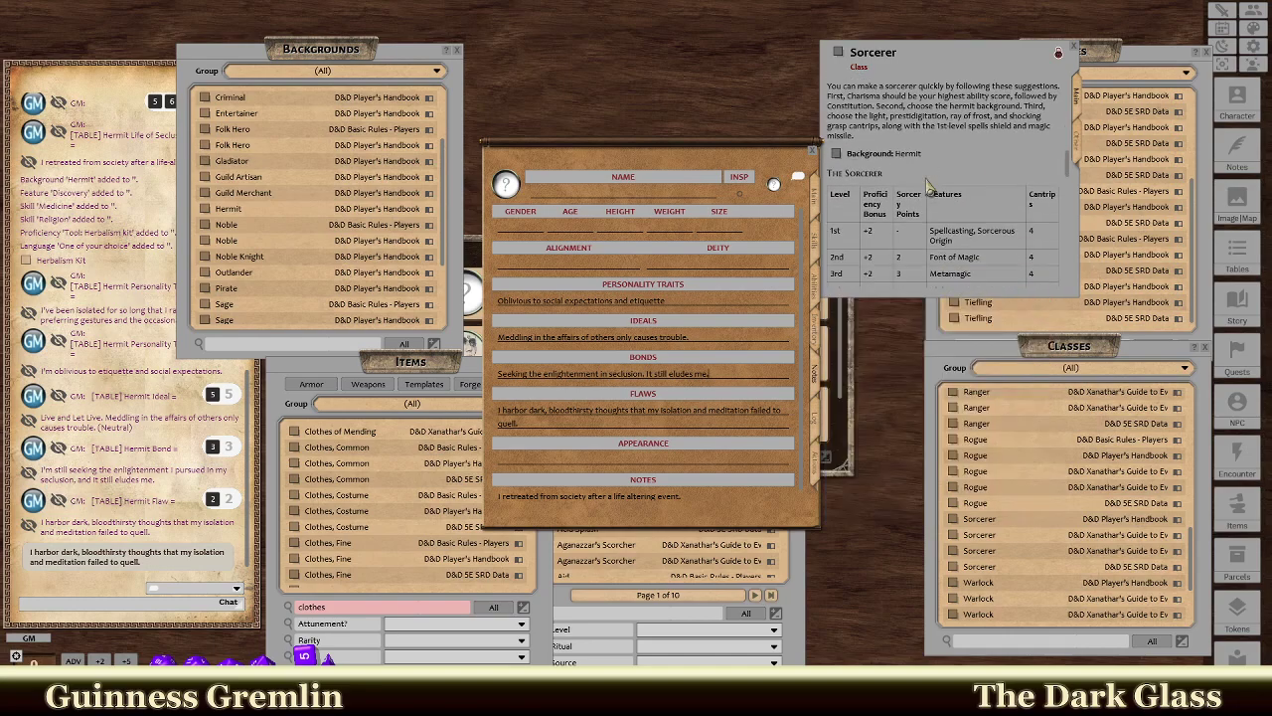
scroll(927, 185, down, 1)
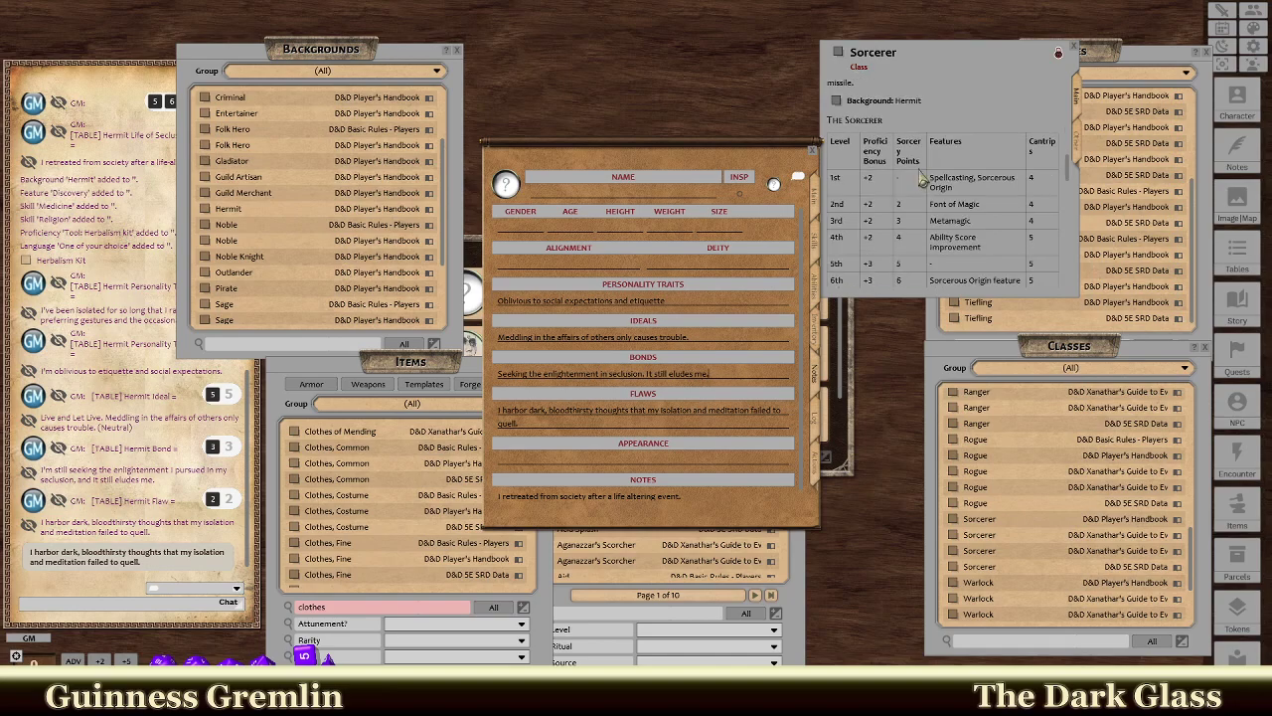
scroll(989, 196, up, 3)
scroll(989, 197, up, 5)
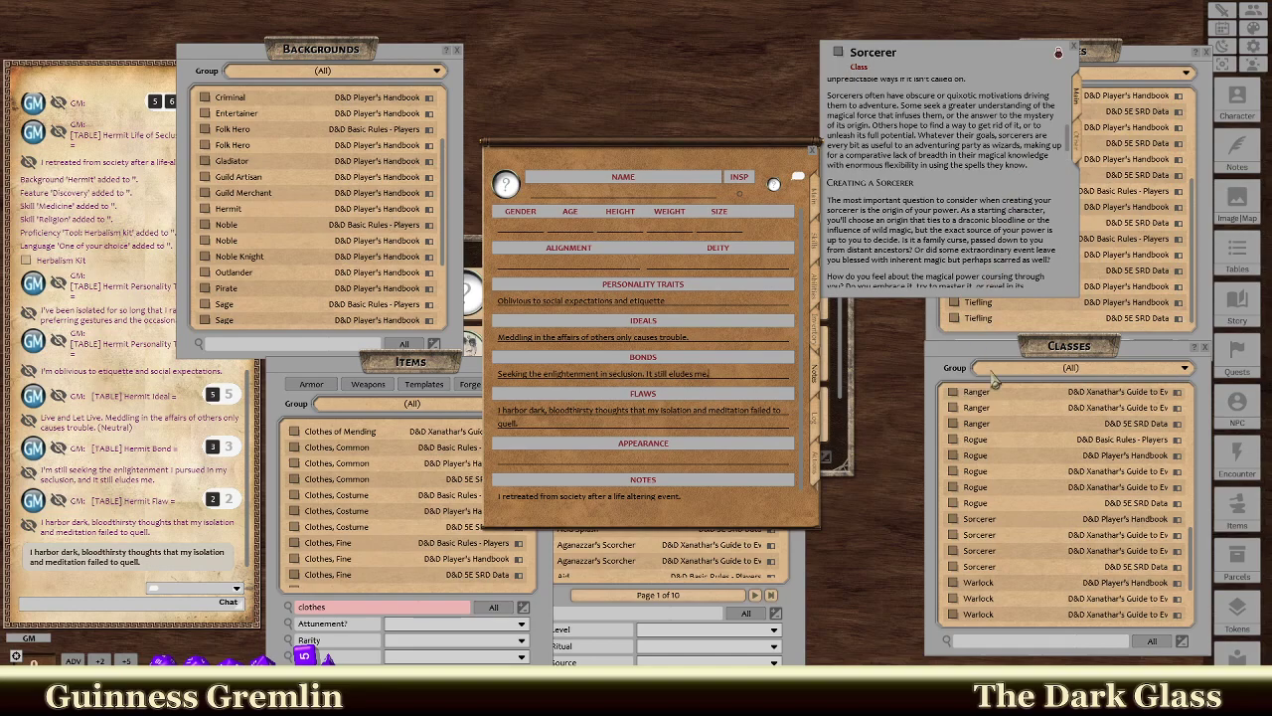
Read the Sorcerer's Creating a Sorcerer and Quick Build sections and move the class window clear of the Races list.
scroll(835, 162, down, 5)
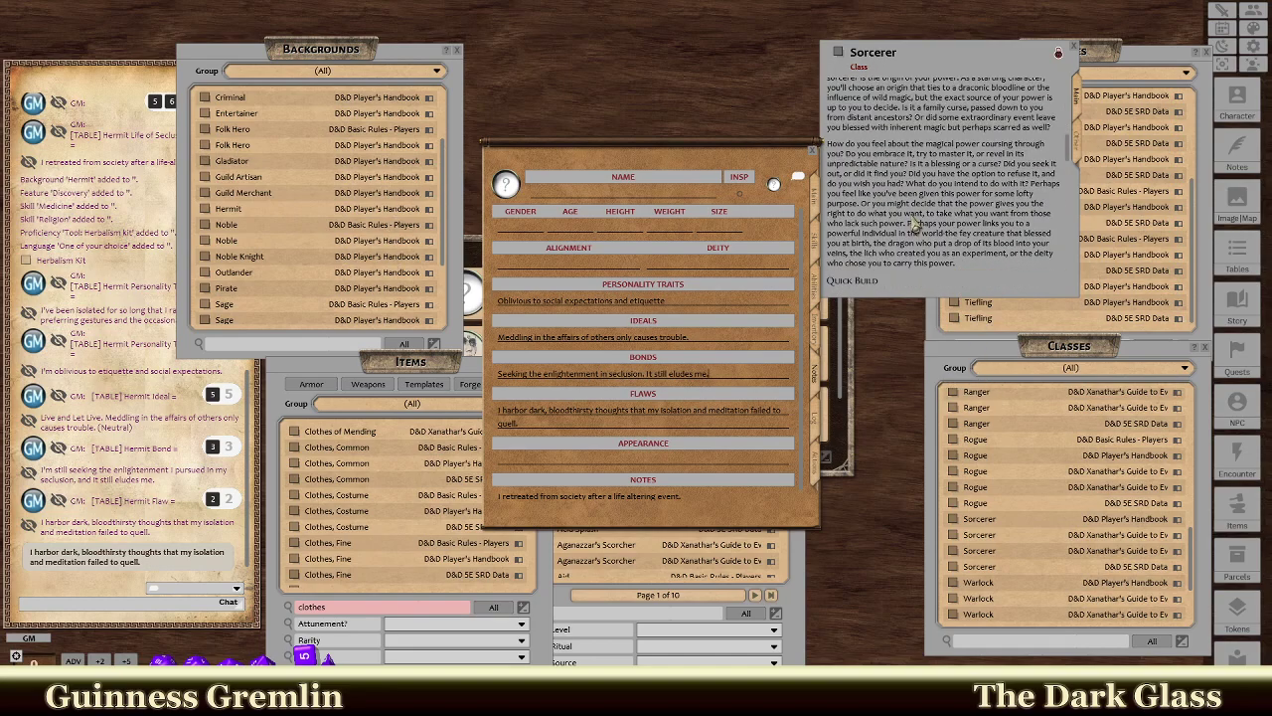
scroll(914, 230, up, 1)
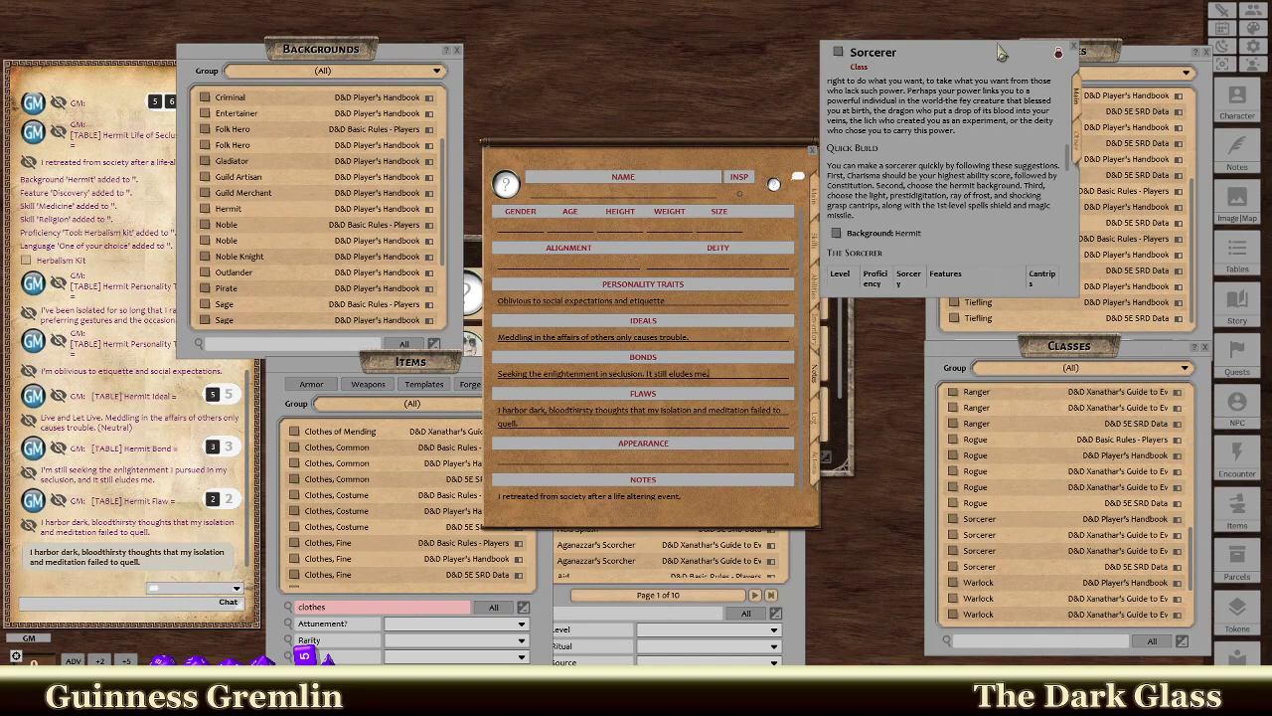
drag(1004, 45, 871, 22)
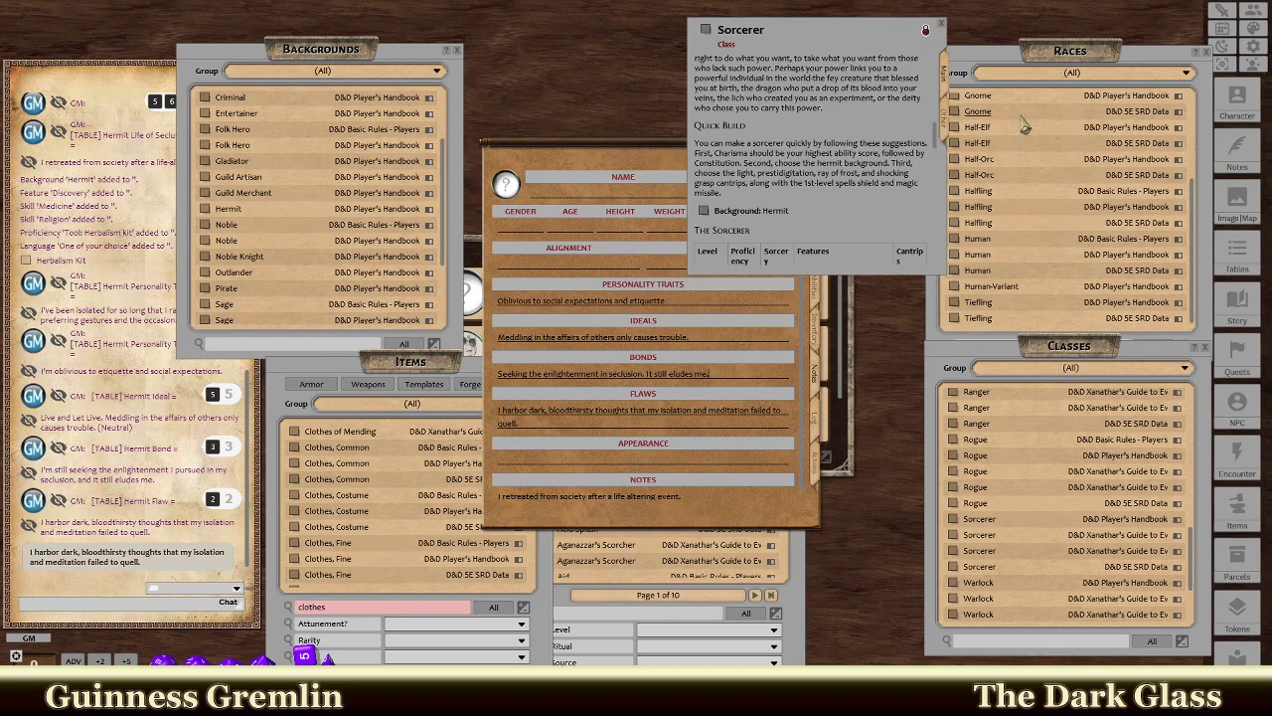
click(1015, 62)
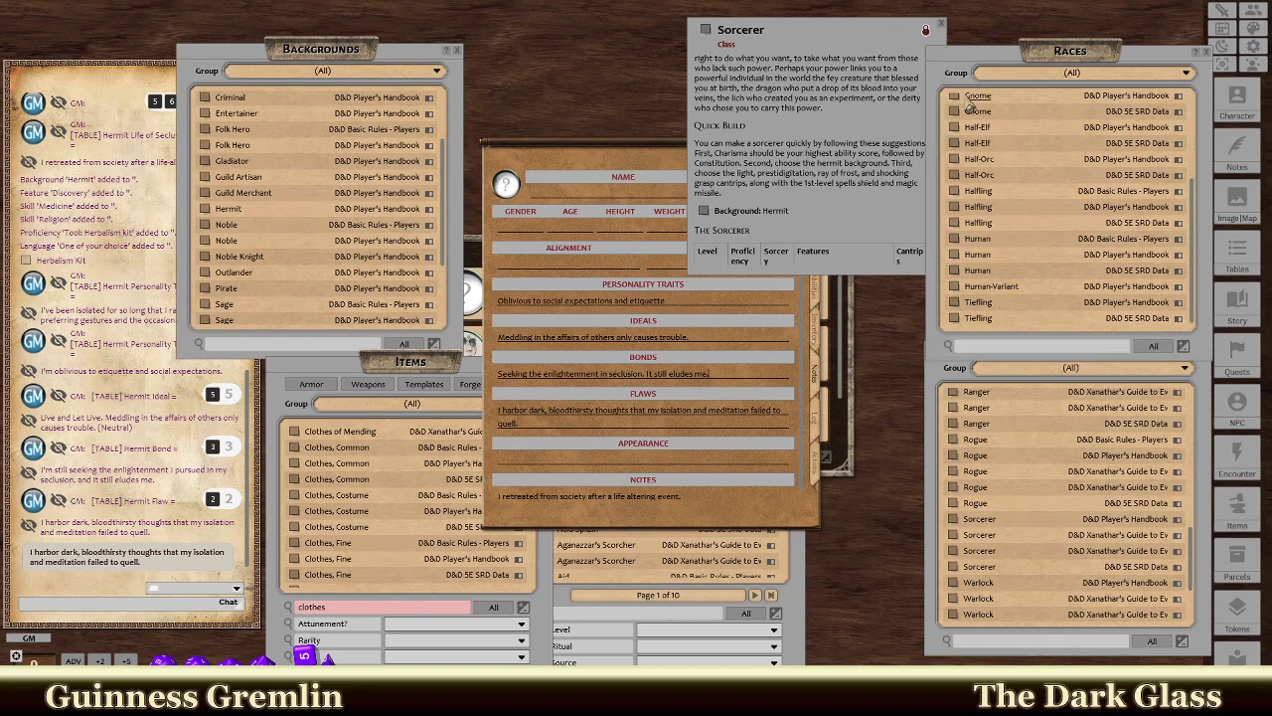
Open both Gnome race entries, check the Gnome's Ability Score Increase trait and close the race windows.
scroll(969, 103, up, 1)
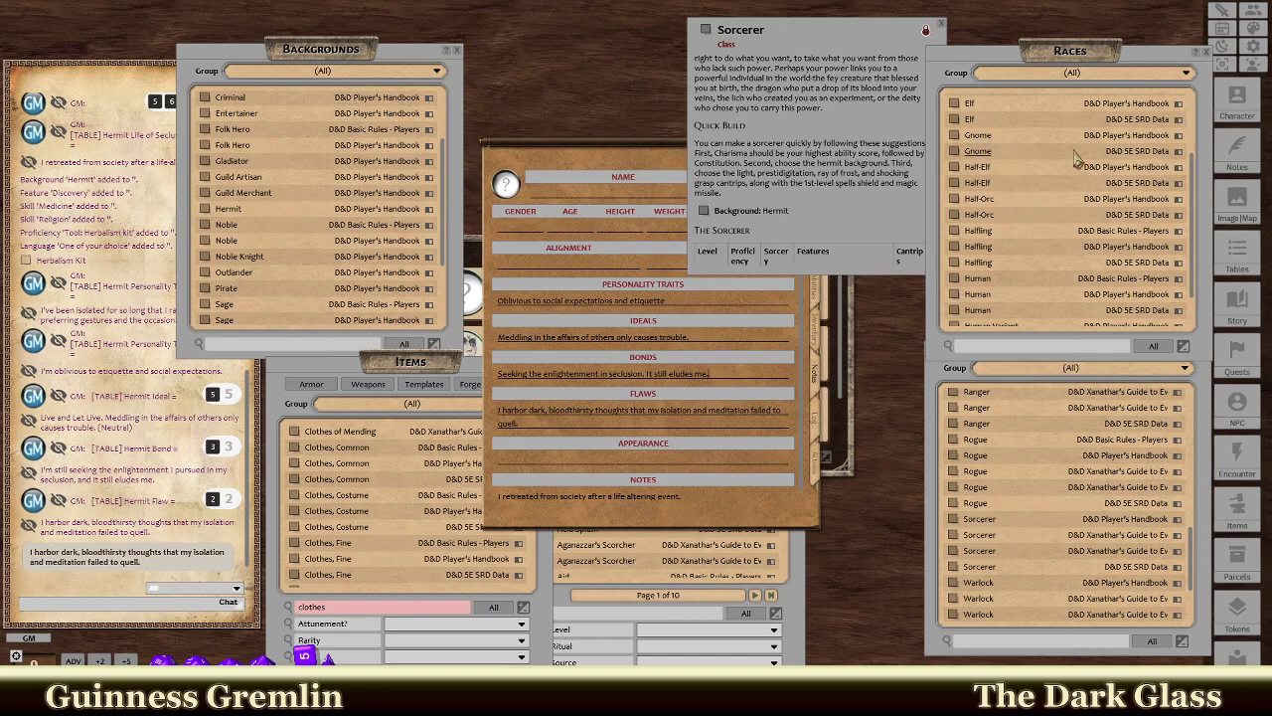
click(980, 151)
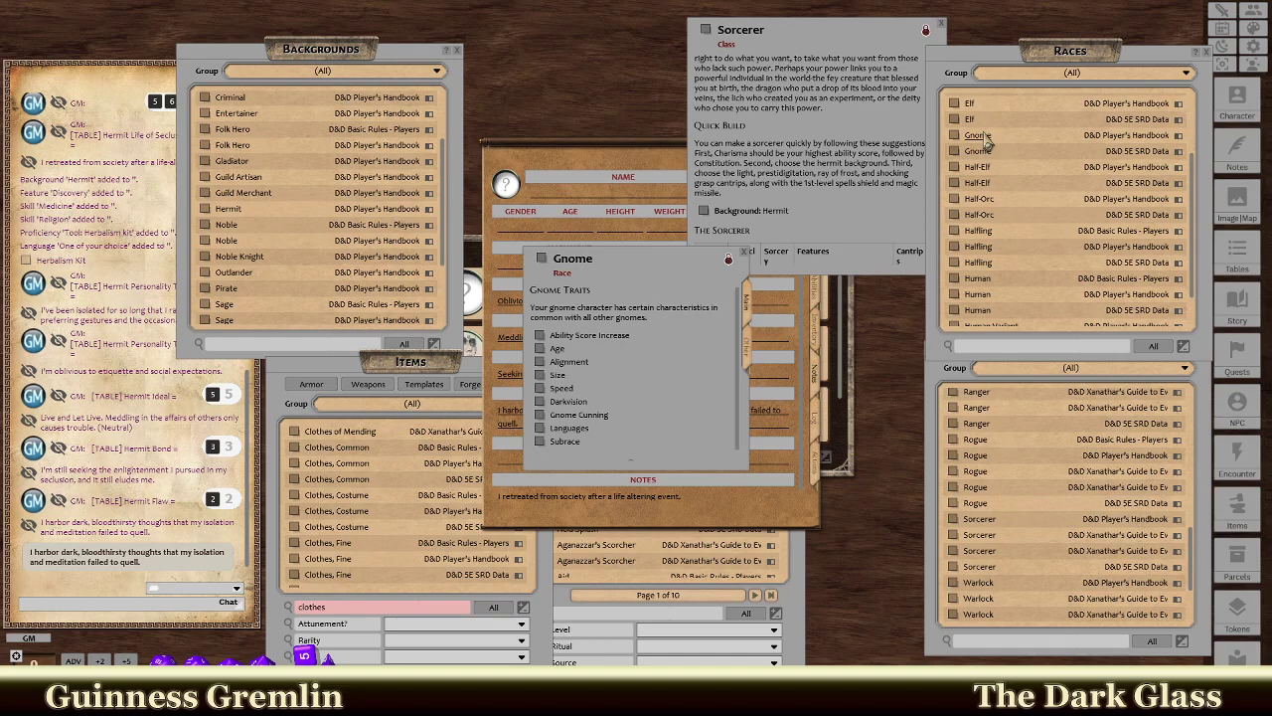
click(656, 264)
drag(664, 270, 835, 344)
click(747, 258)
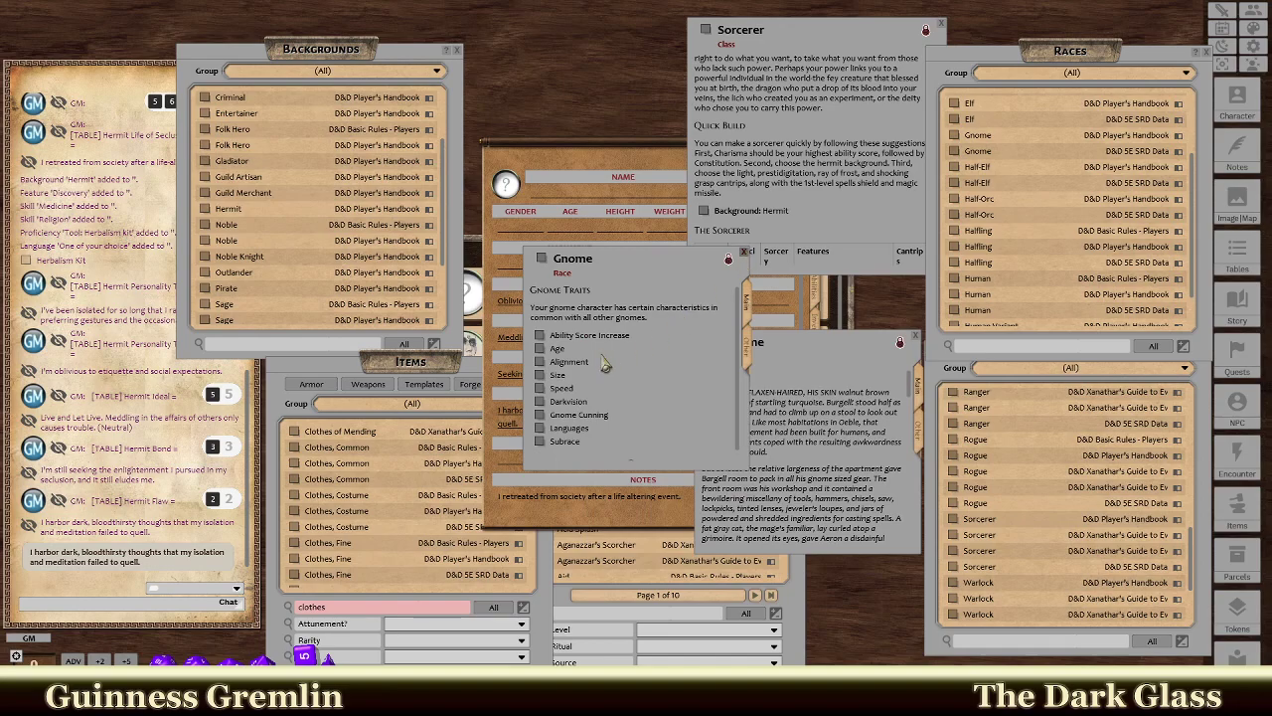
click(541, 335)
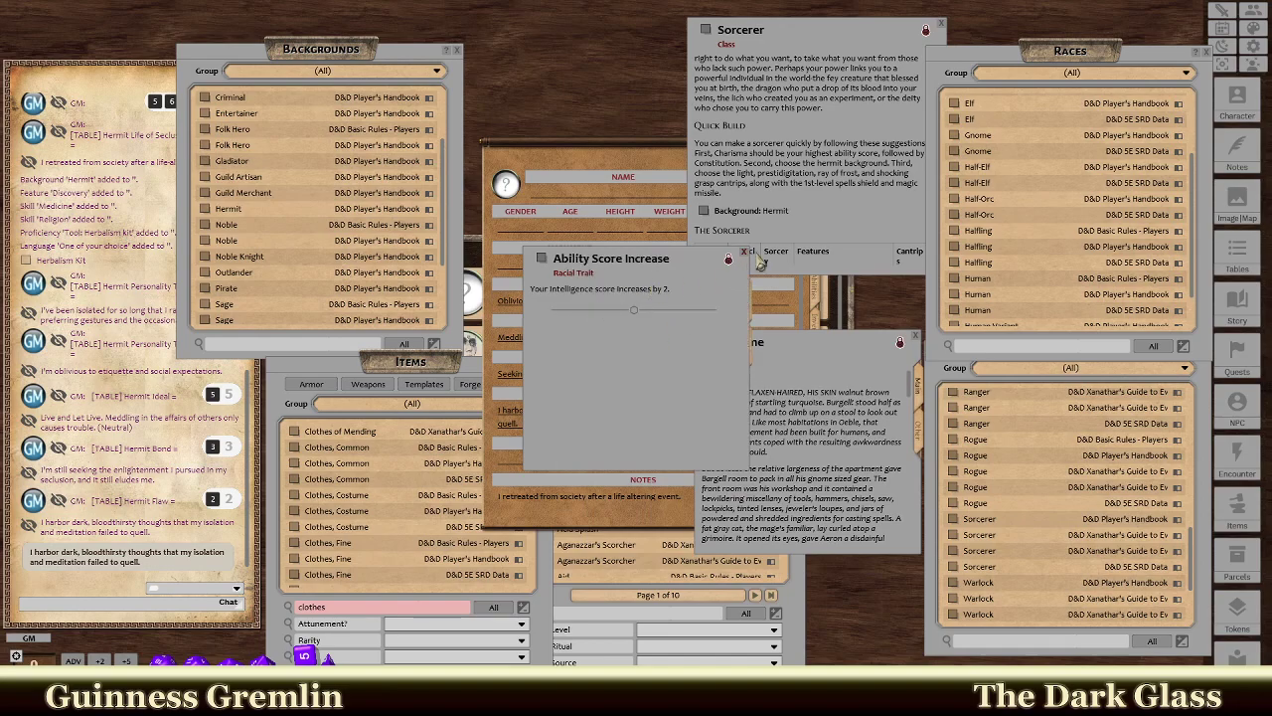
click(744, 251)
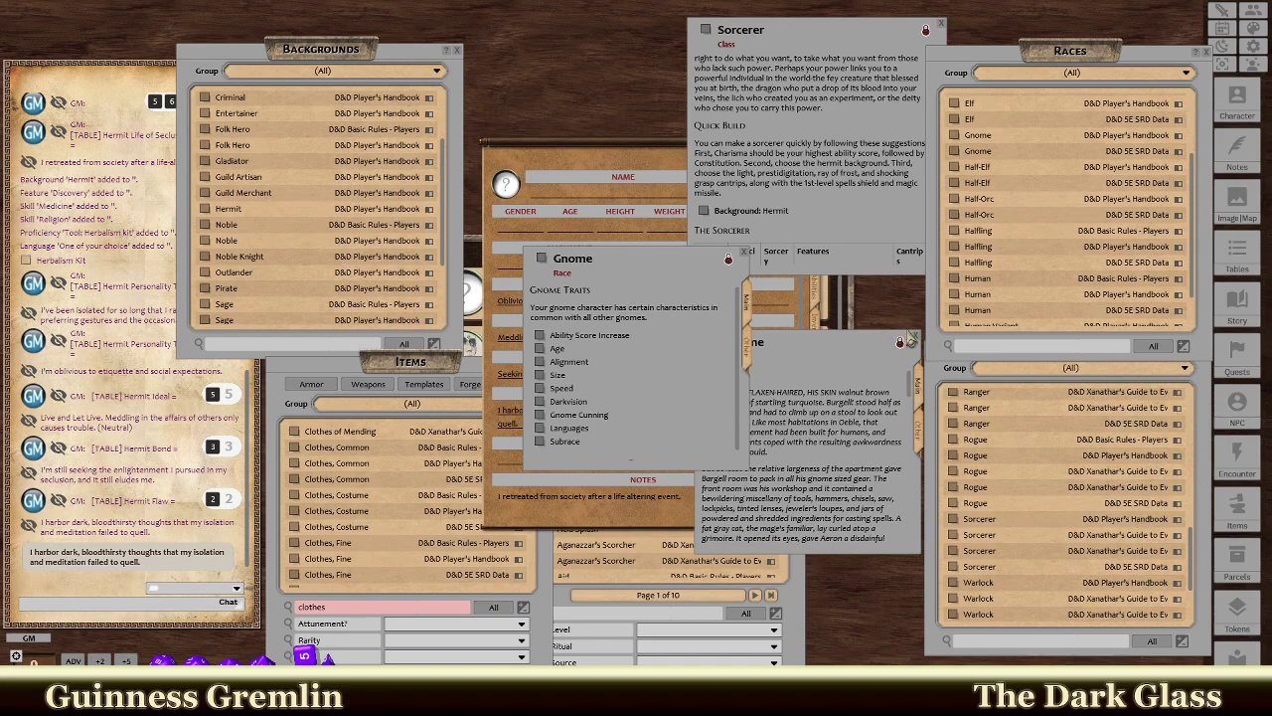
click(910, 341)
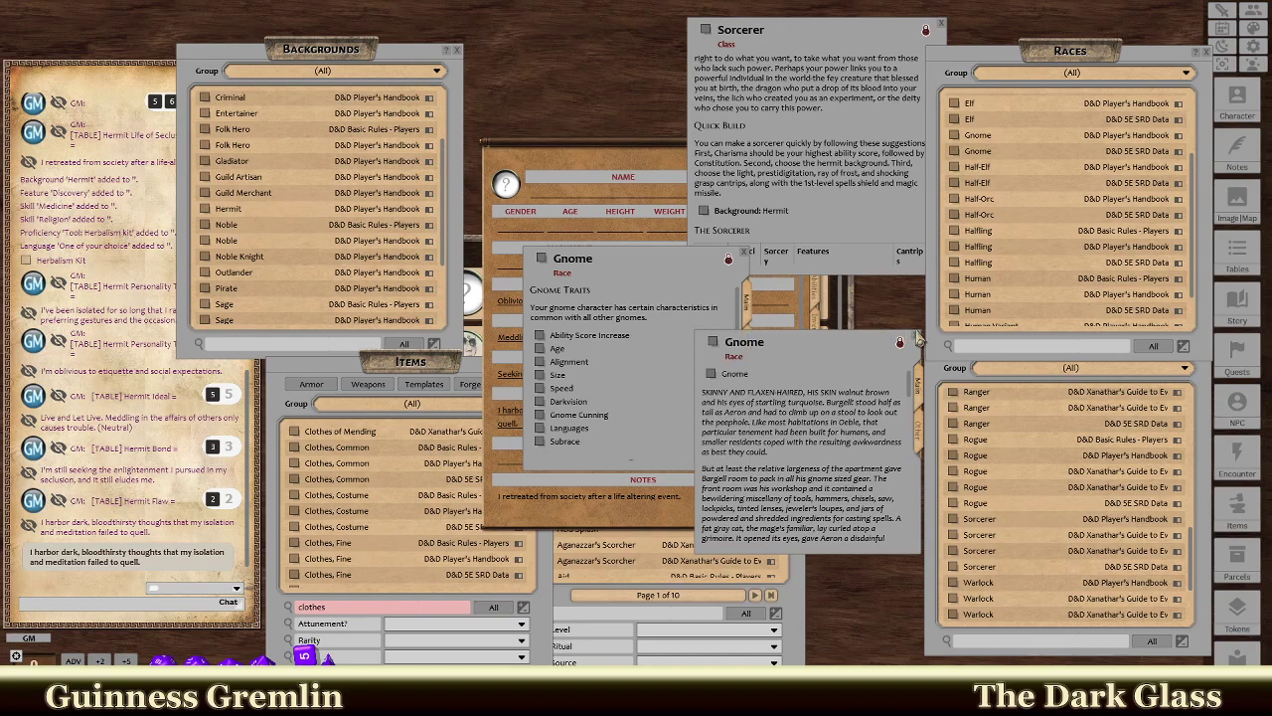
click(743, 251)
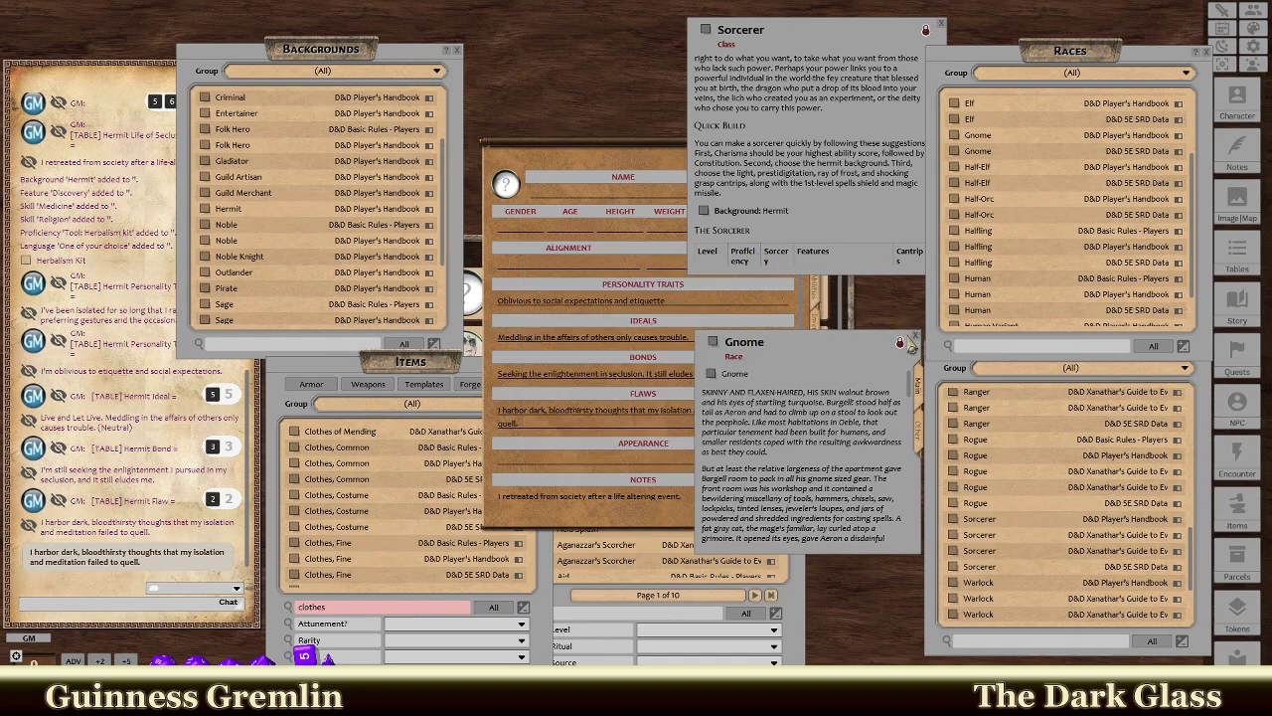
click(914, 339)
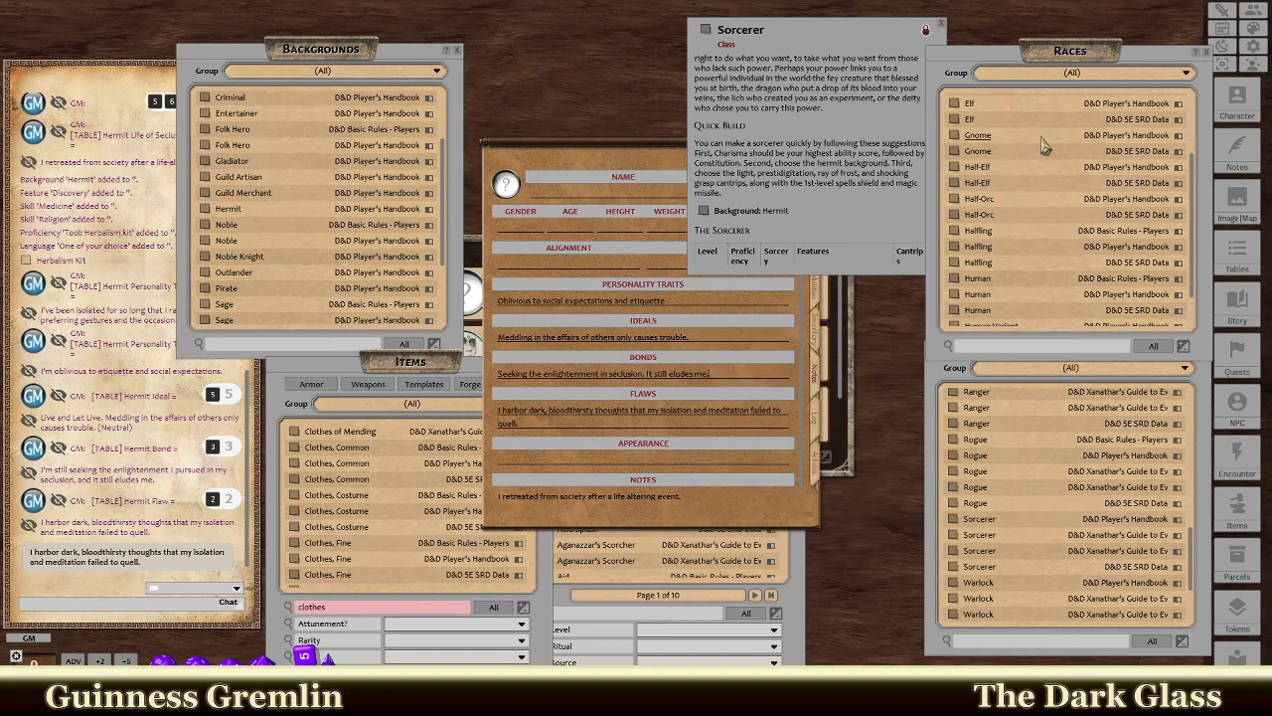
Browse the race list, skim the Player's Handbook Dragonborn description and close it.
scroll(1046, 149, down, 1)
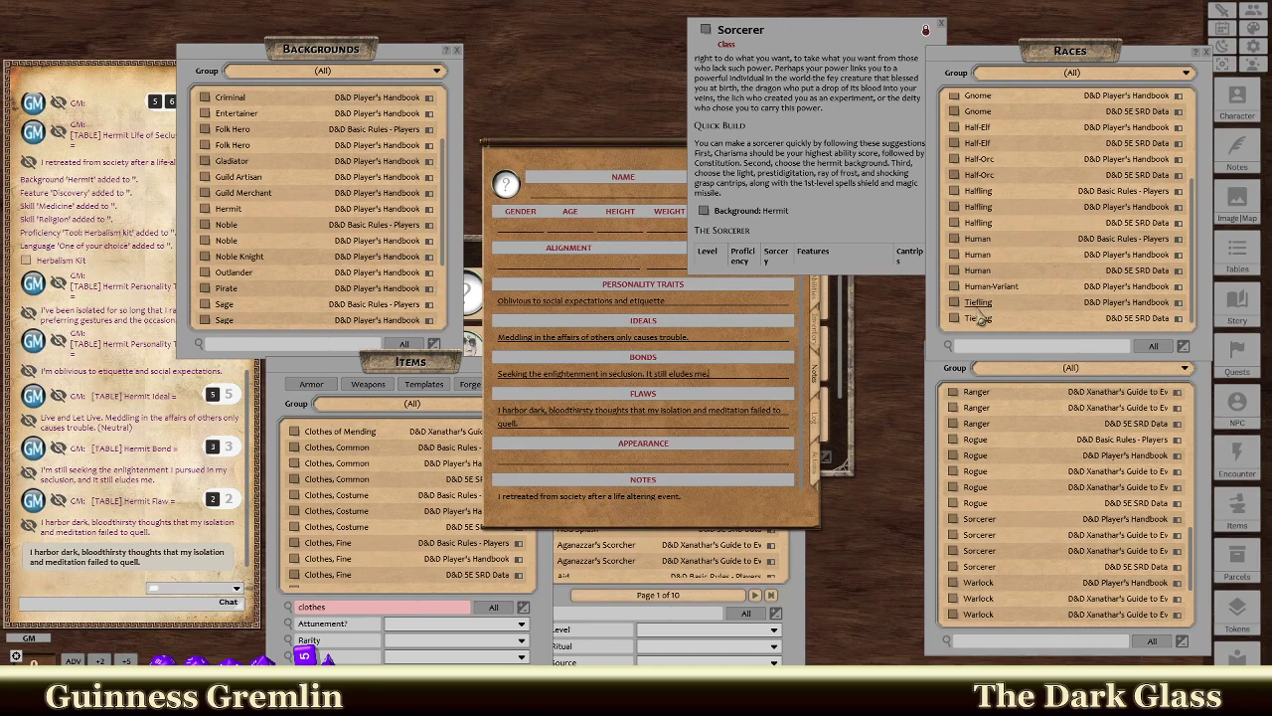
scroll(1023, 277, up, 2)
scroll(1024, 277, up, 2)
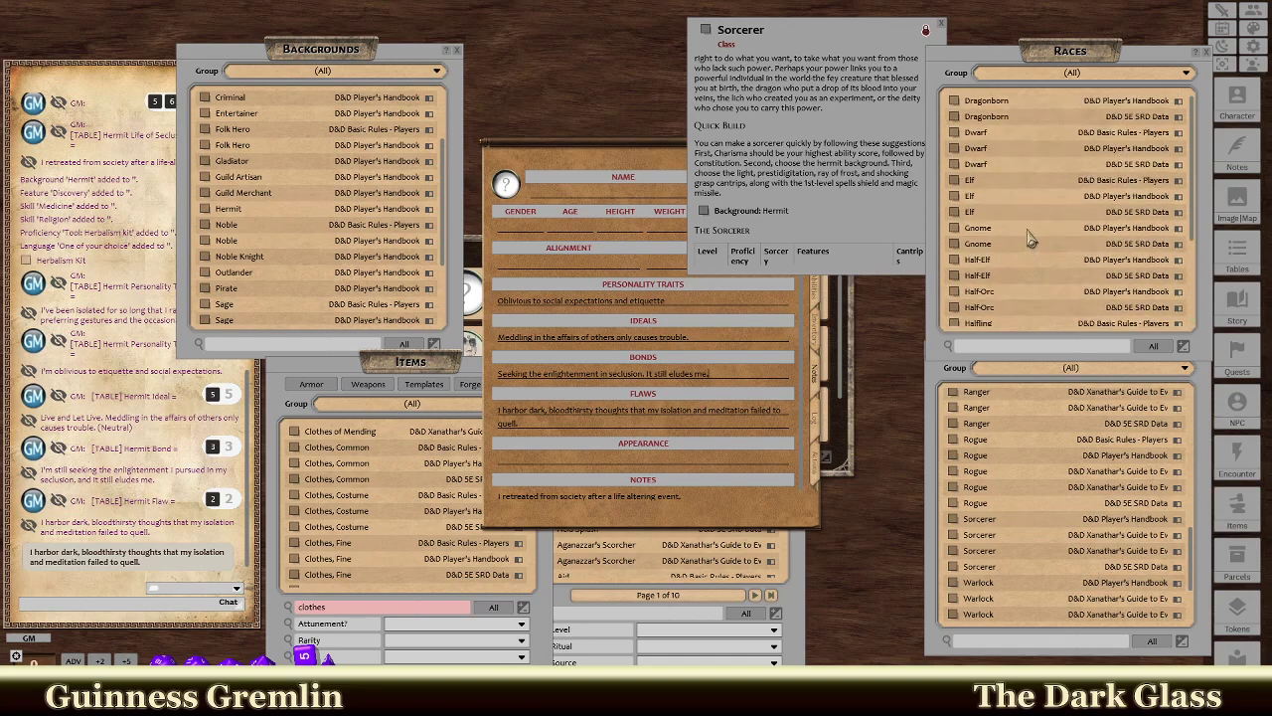
click(985, 103)
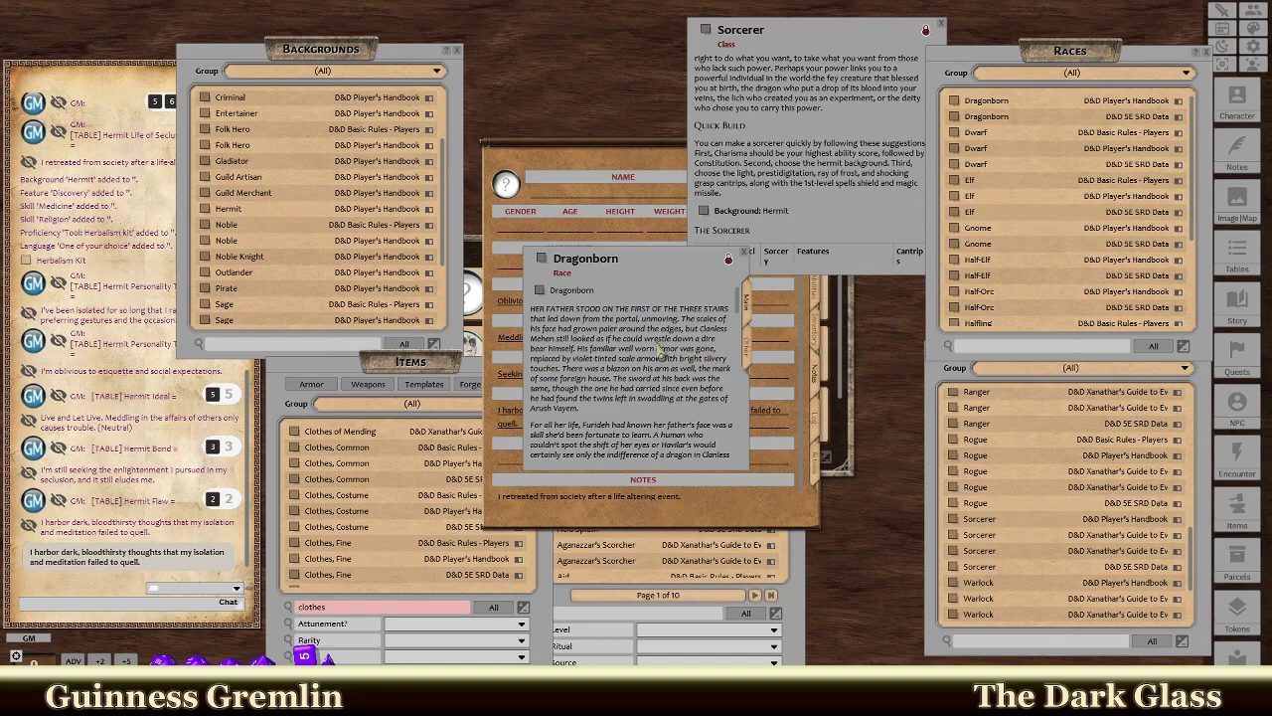
scroll(661, 353, down, 6)
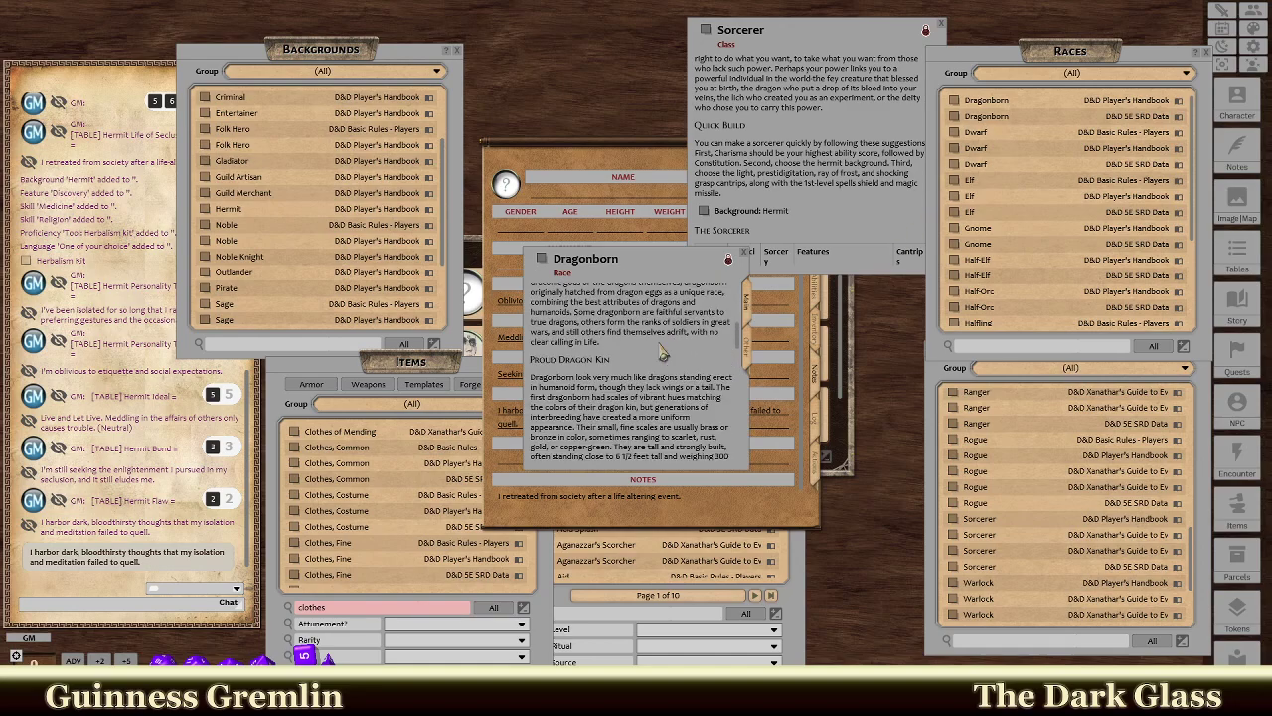
click(745, 252)
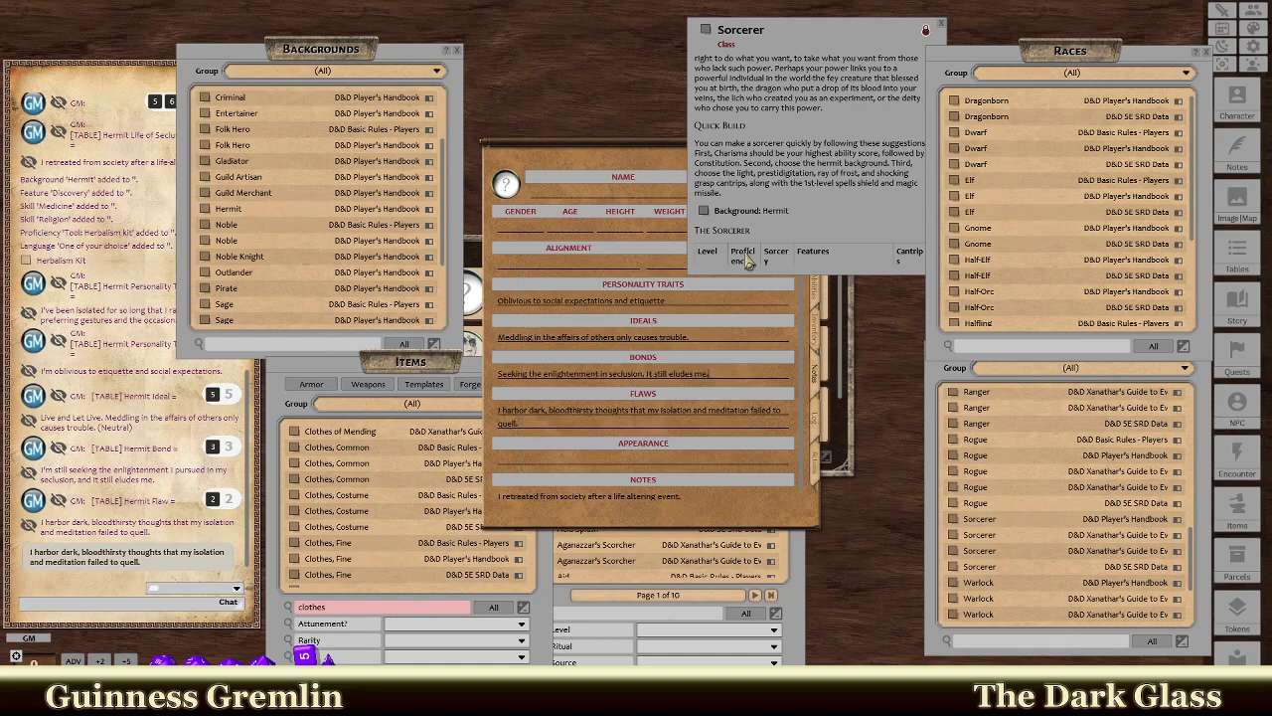
Open the Player's Handbook Half-Elf race, check its Ability Score Increase trait and close both records.
click(980, 262)
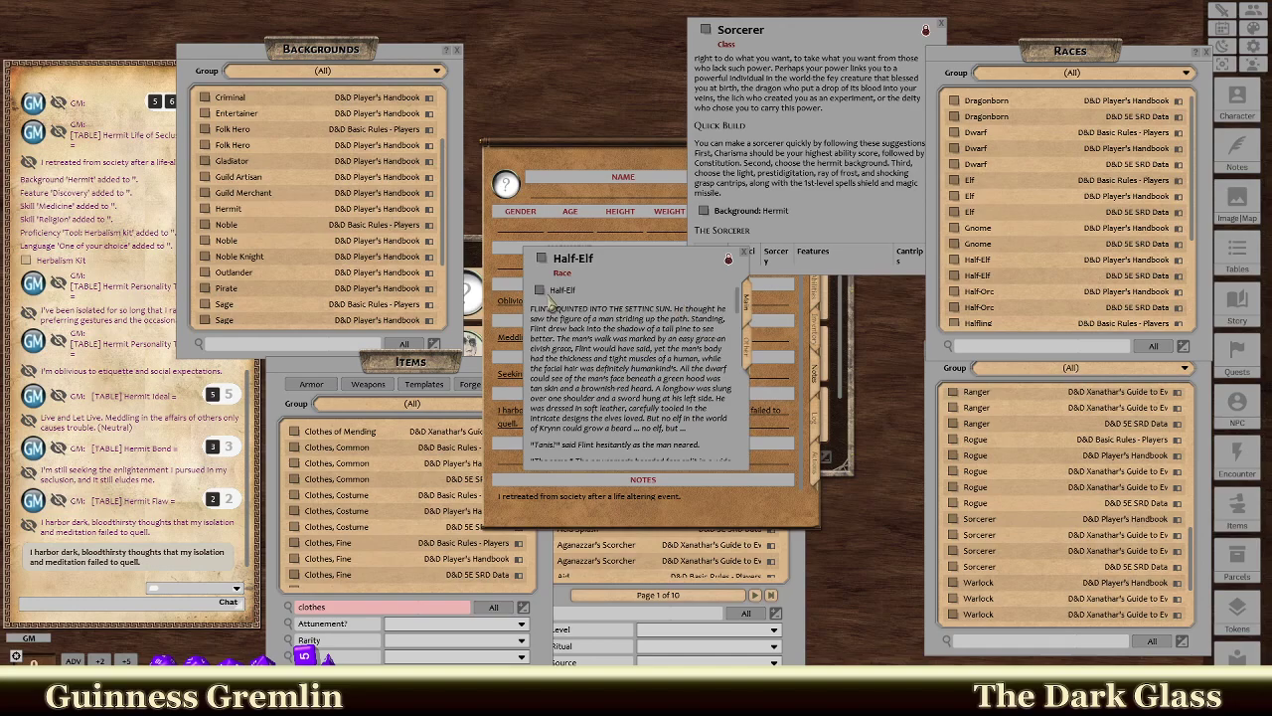
scroll(581, 322, down, 1)
scroll(580, 321, down, 6)
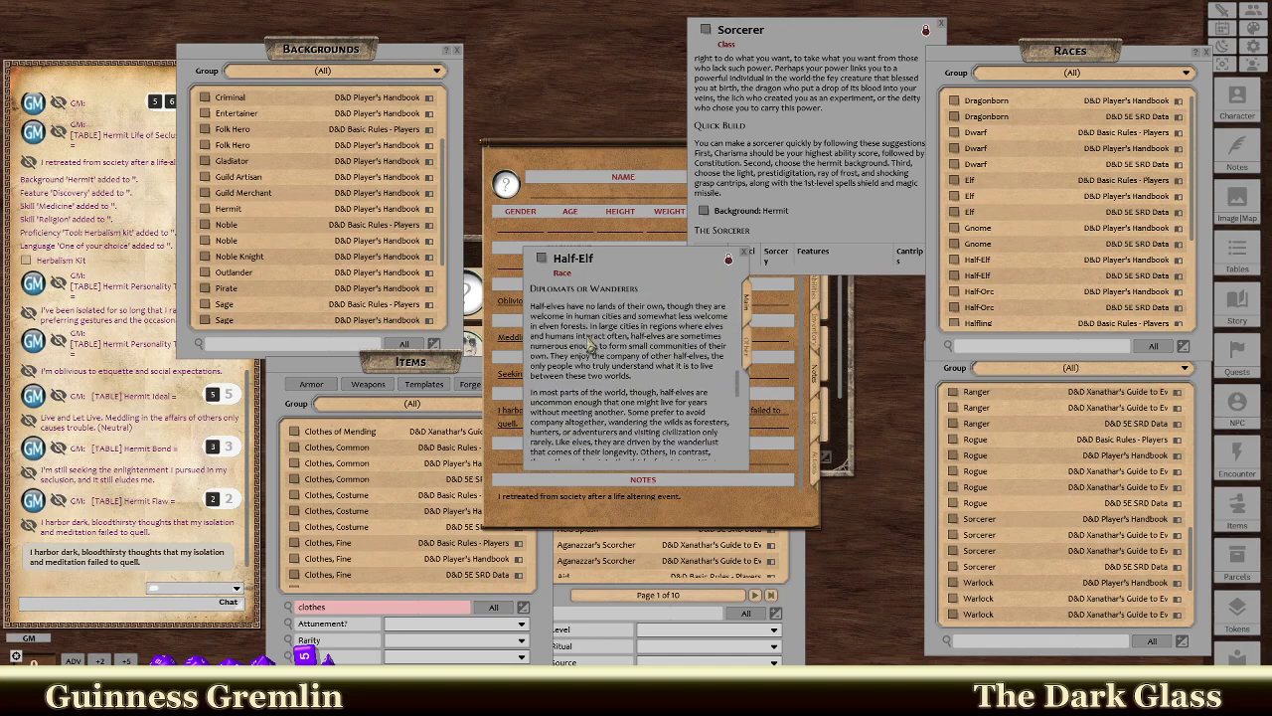
scroll(600, 356, down, 3)
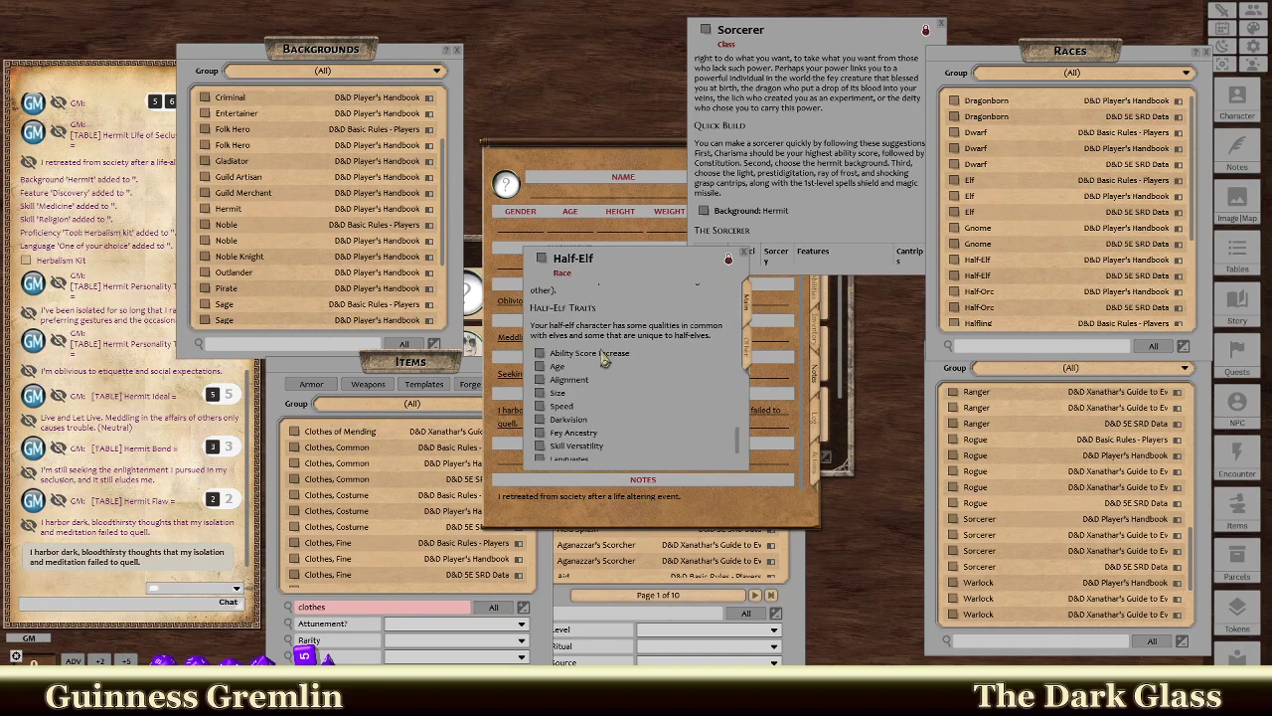
click(543, 355)
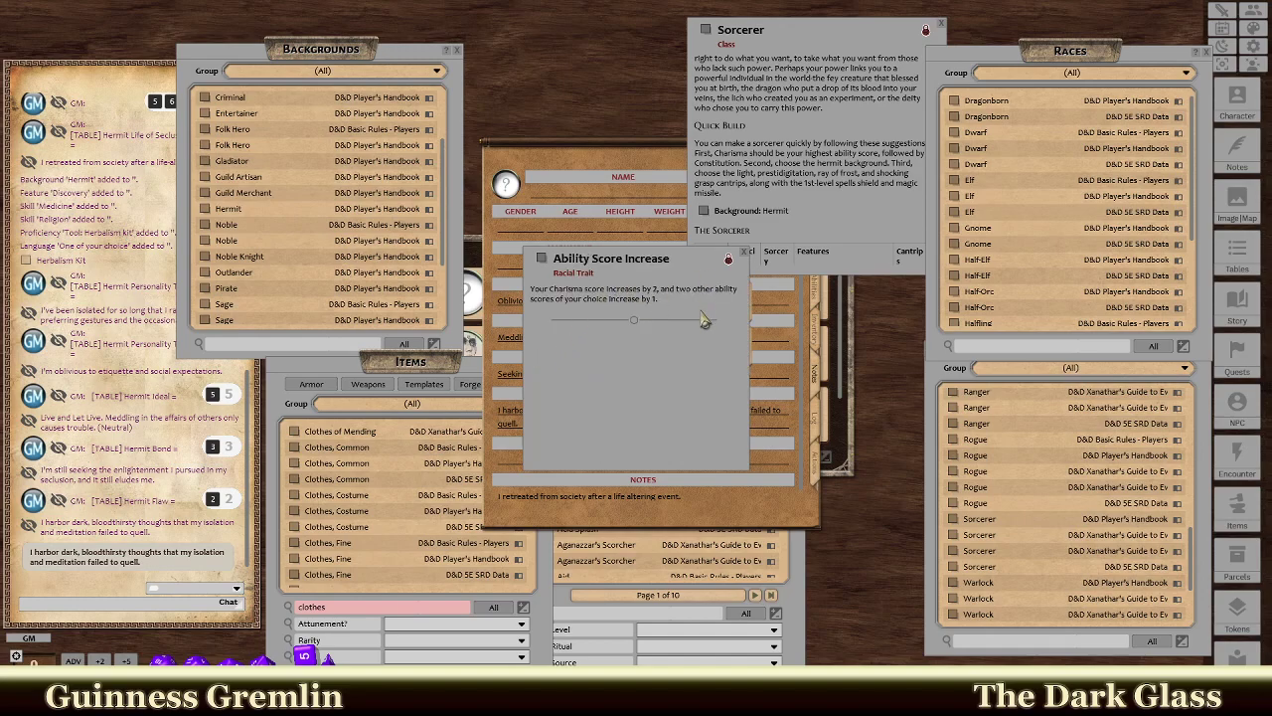
click(744, 252)
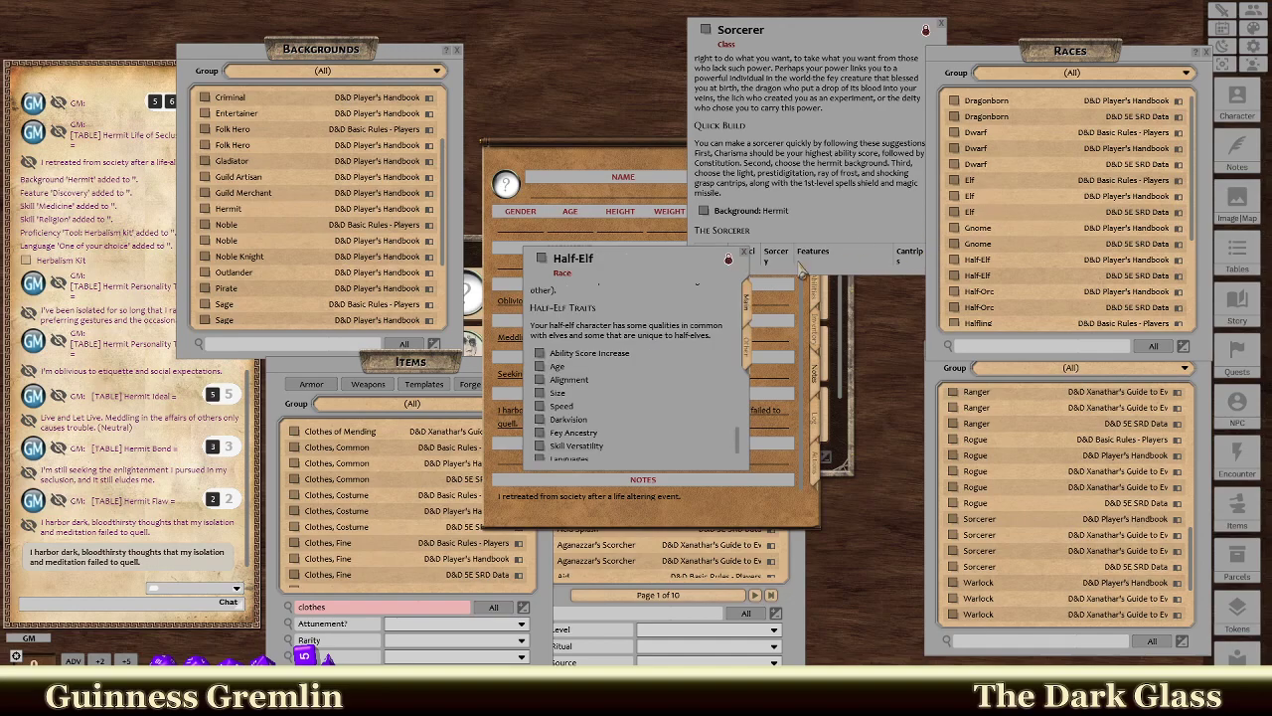
click(743, 253)
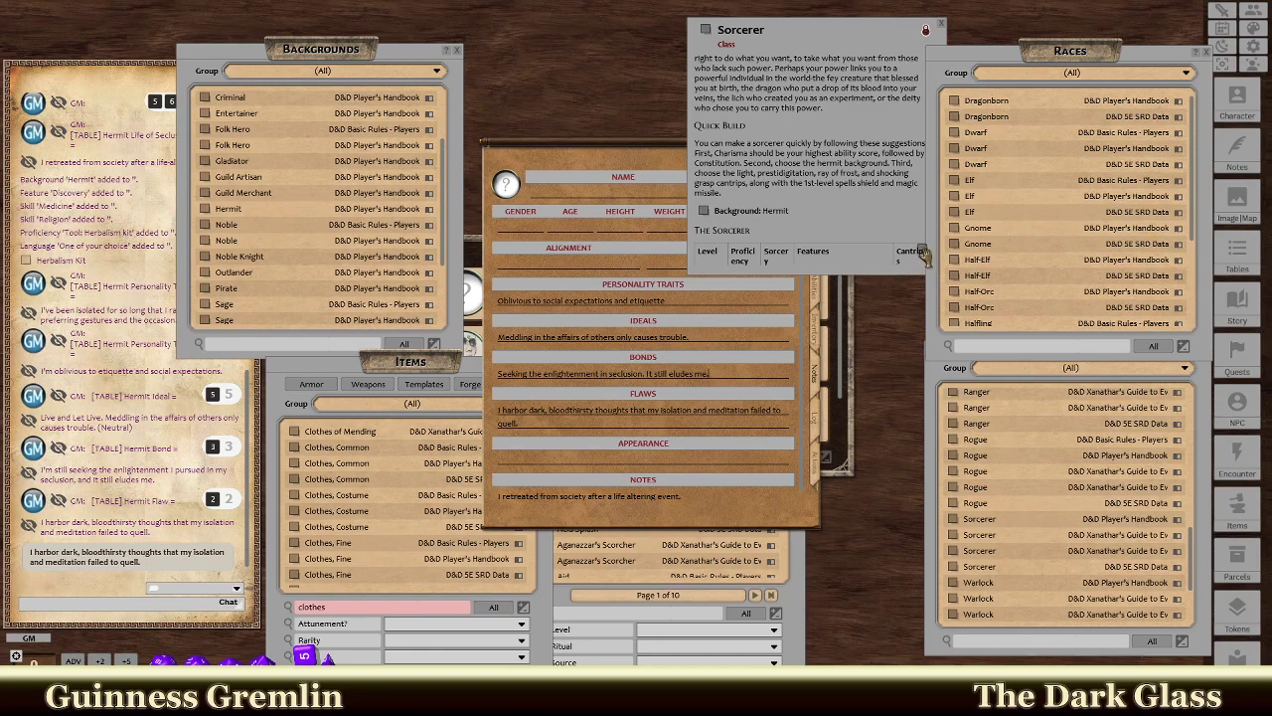
Bring up the character sheet's main page and add the Player's Handbook Half-Elf as the character's race.
click(630, 155)
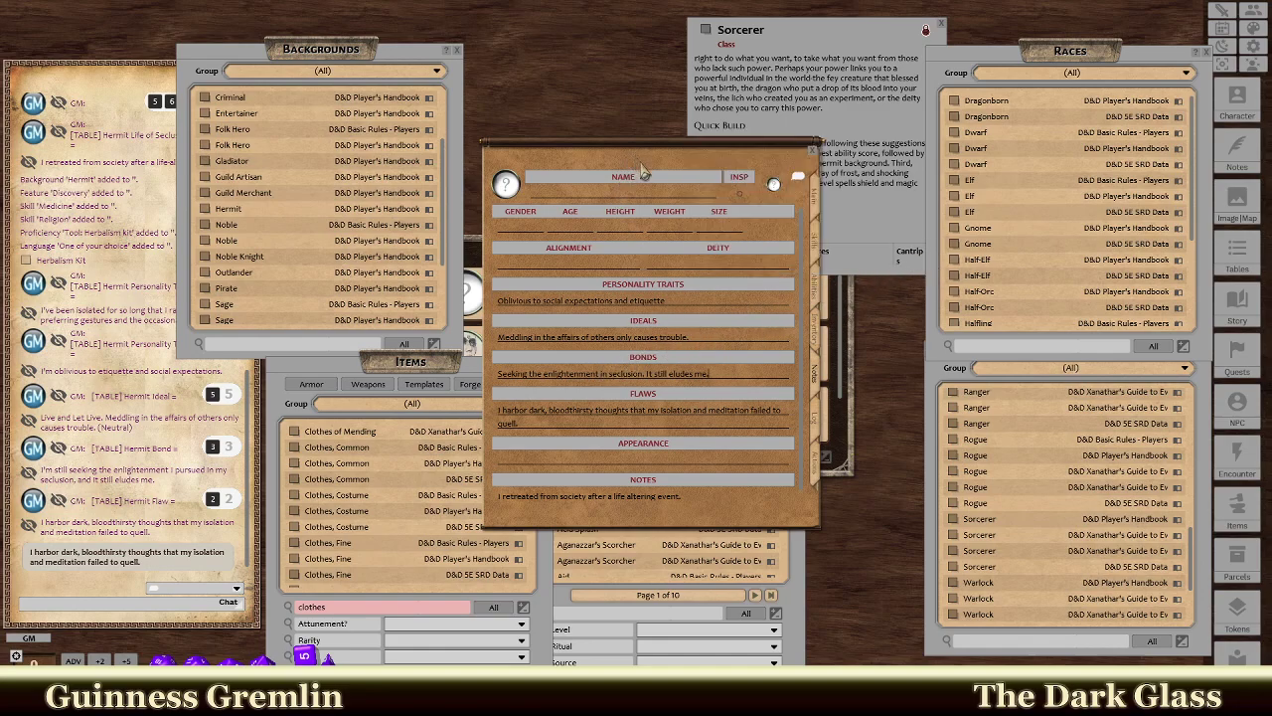
click(810, 198)
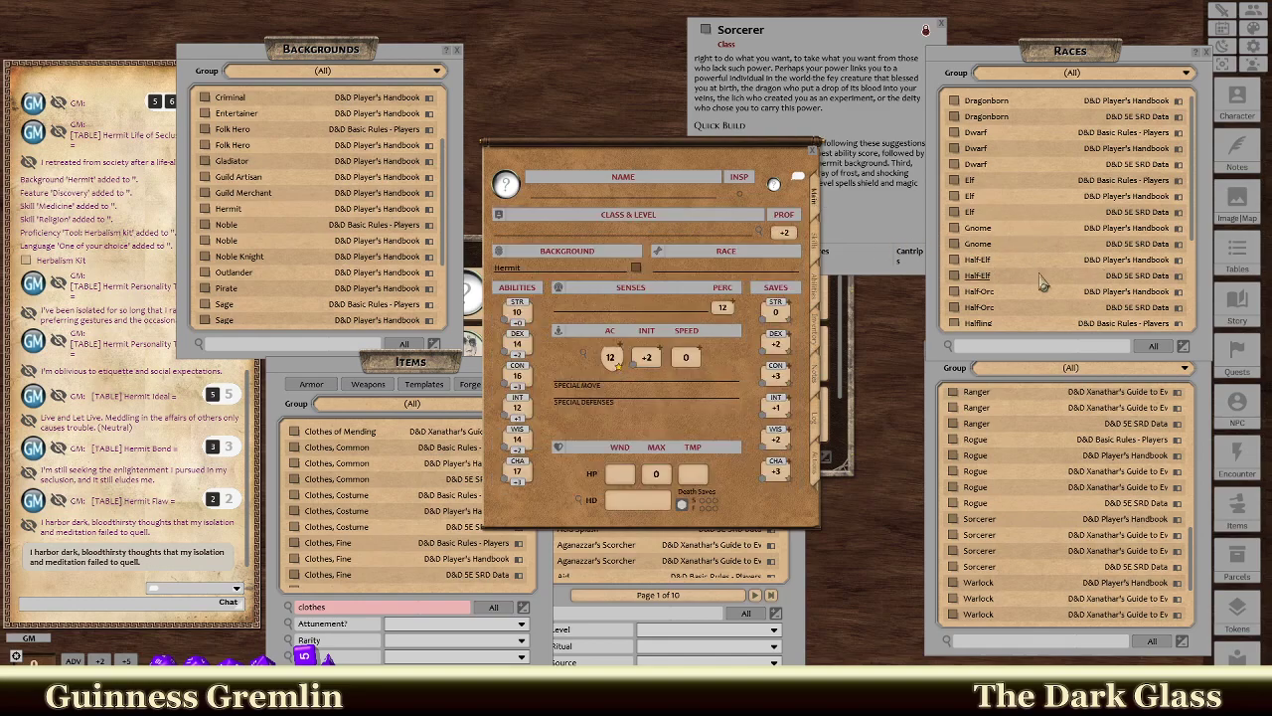
drag(954, 261, 650, 272)
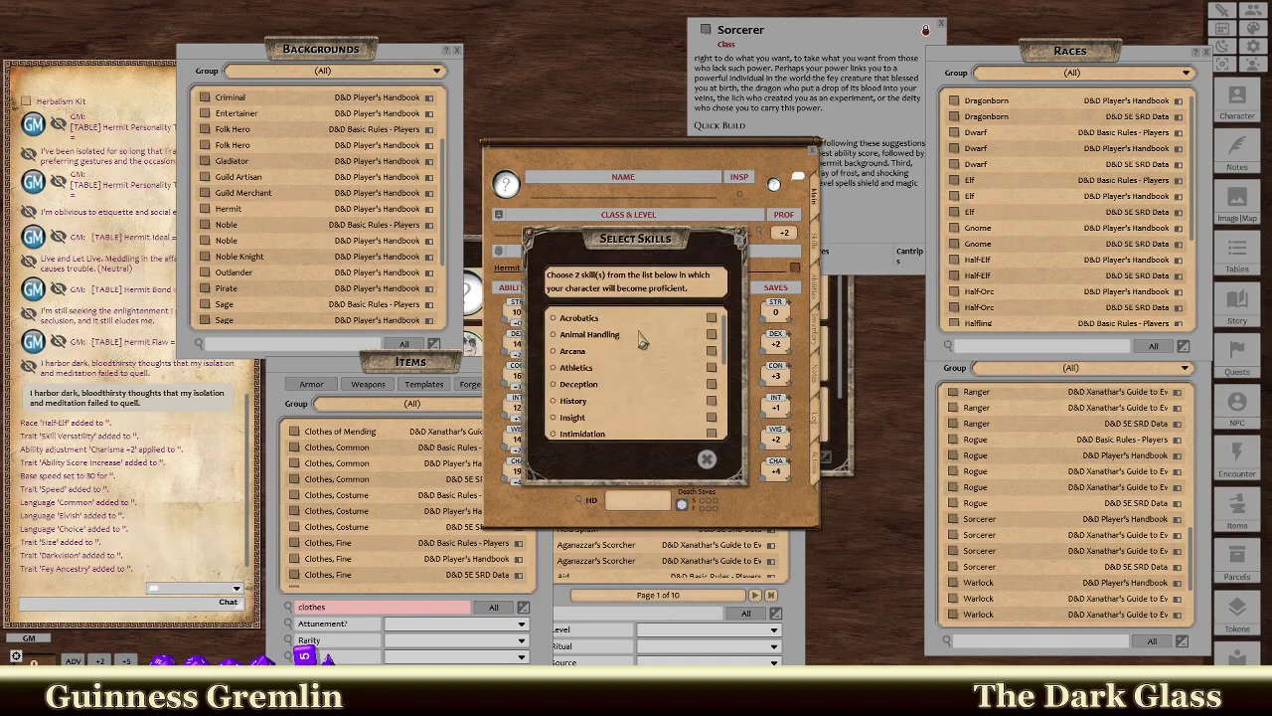
Choose Arcana and Perception as the two Half-Elf skill proficiencies and confirm the selection.
scroll(639, 341, down, 3)
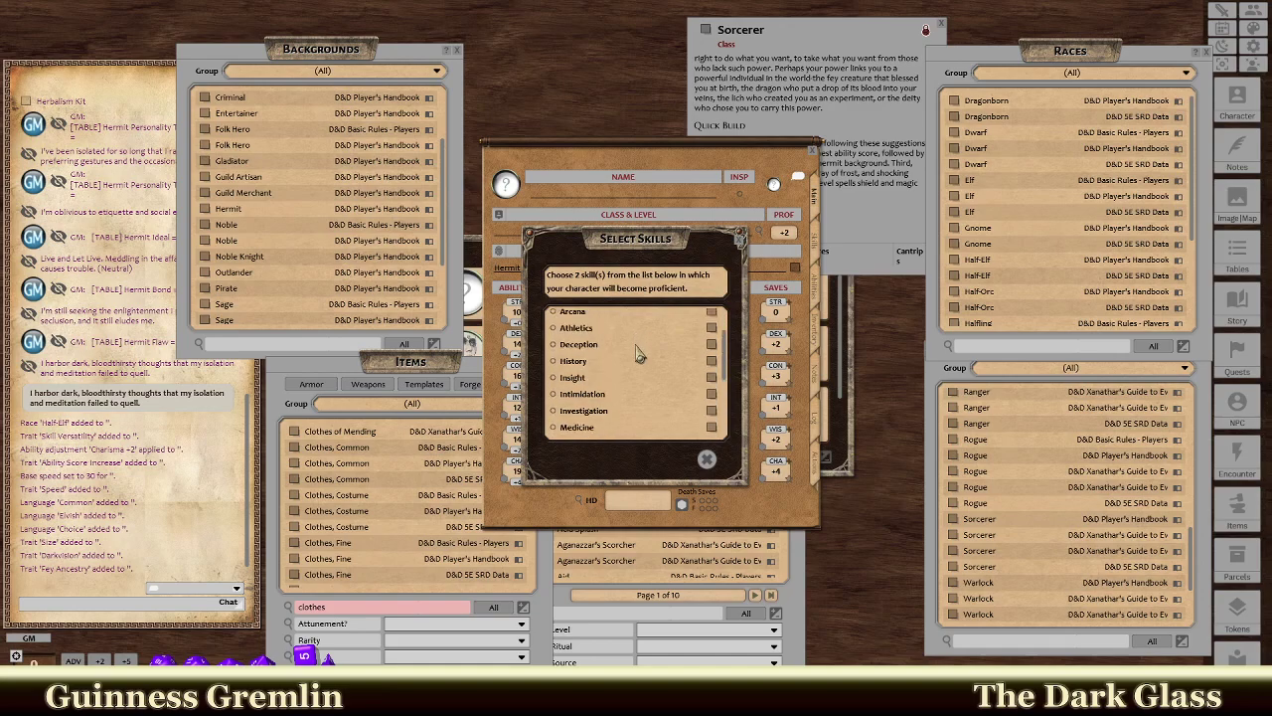
scroll(576, 393, down, 2)
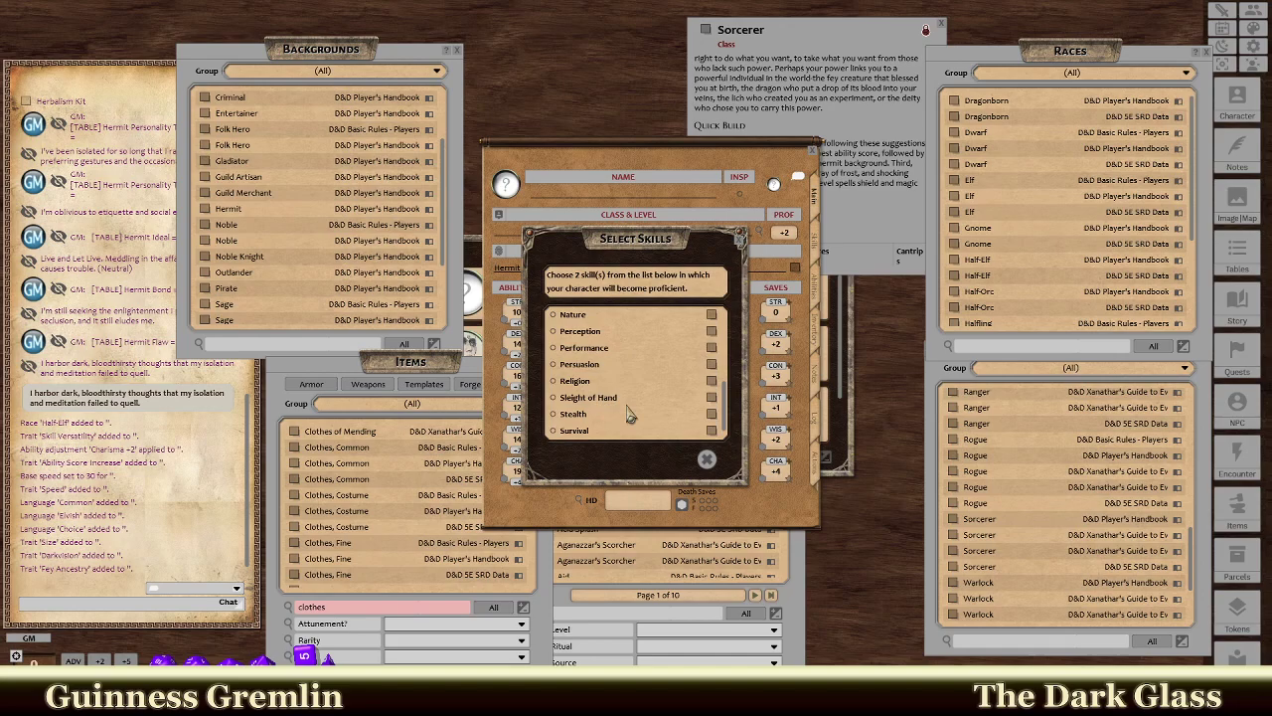
scroll(628, 416, up, 5)
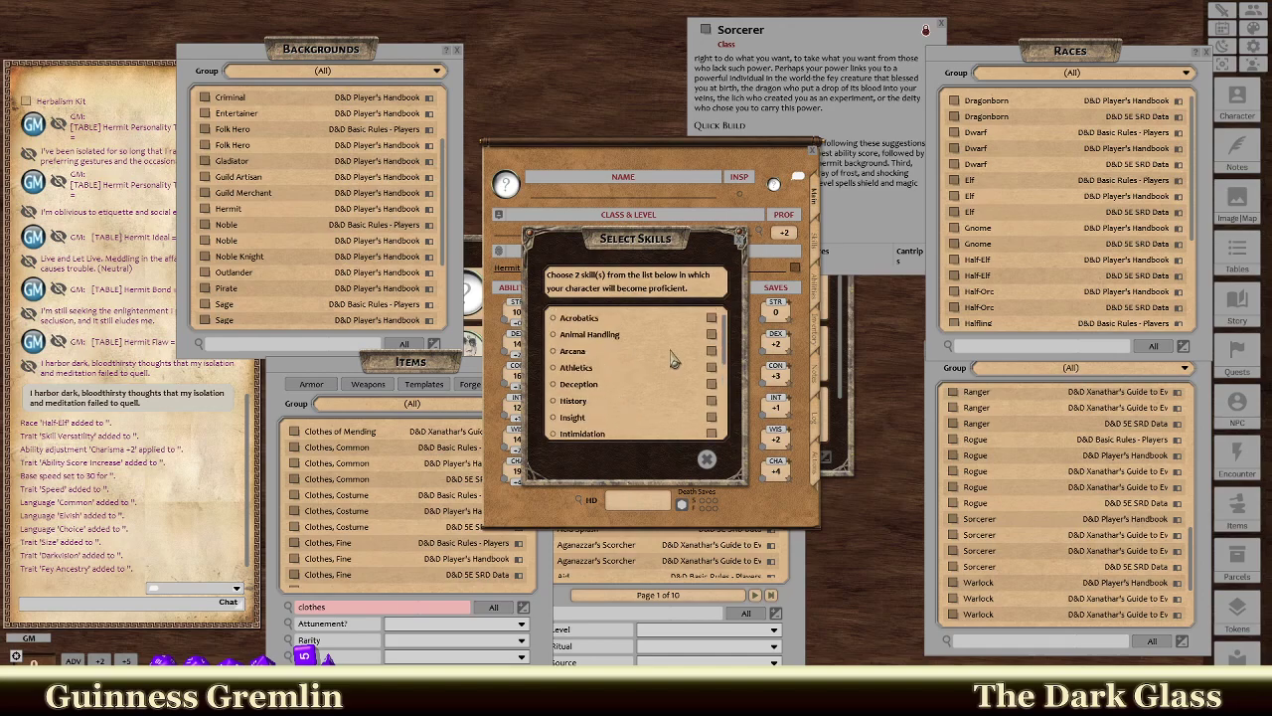
scroll(600, 320, down, 2)
scroll(566, 338, up, 1)
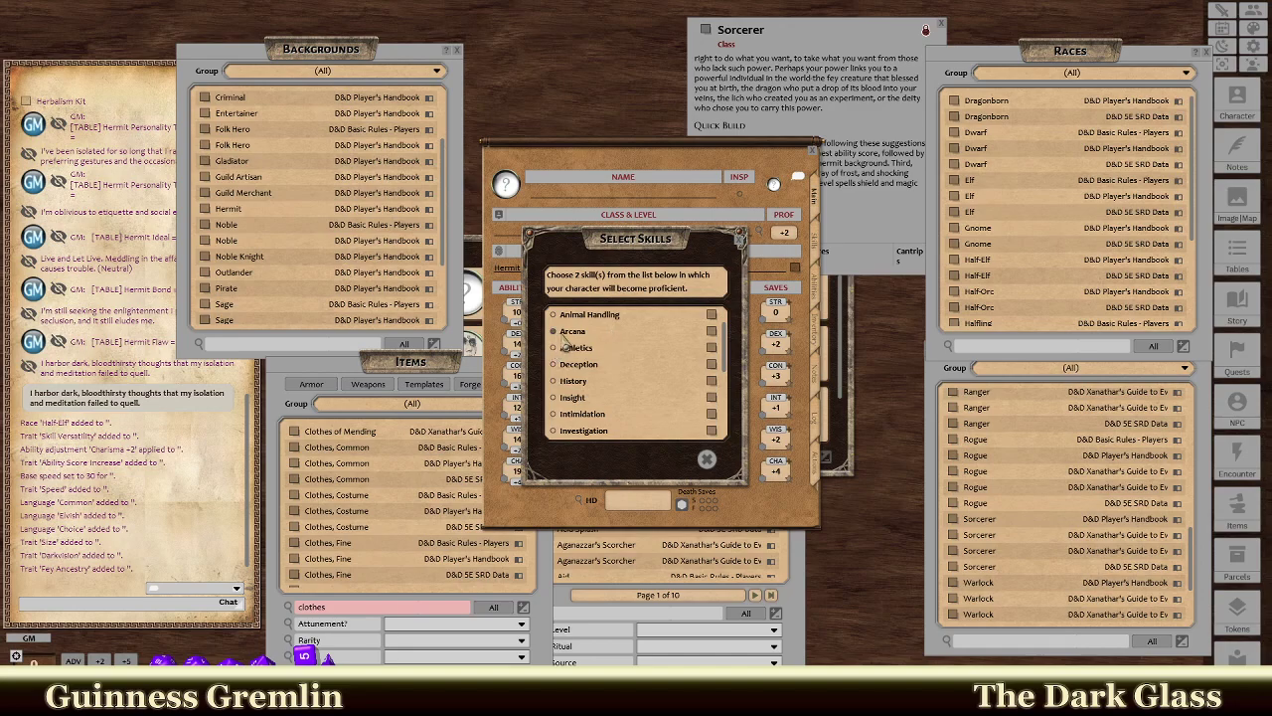
scroll(594, 360, down, 2)
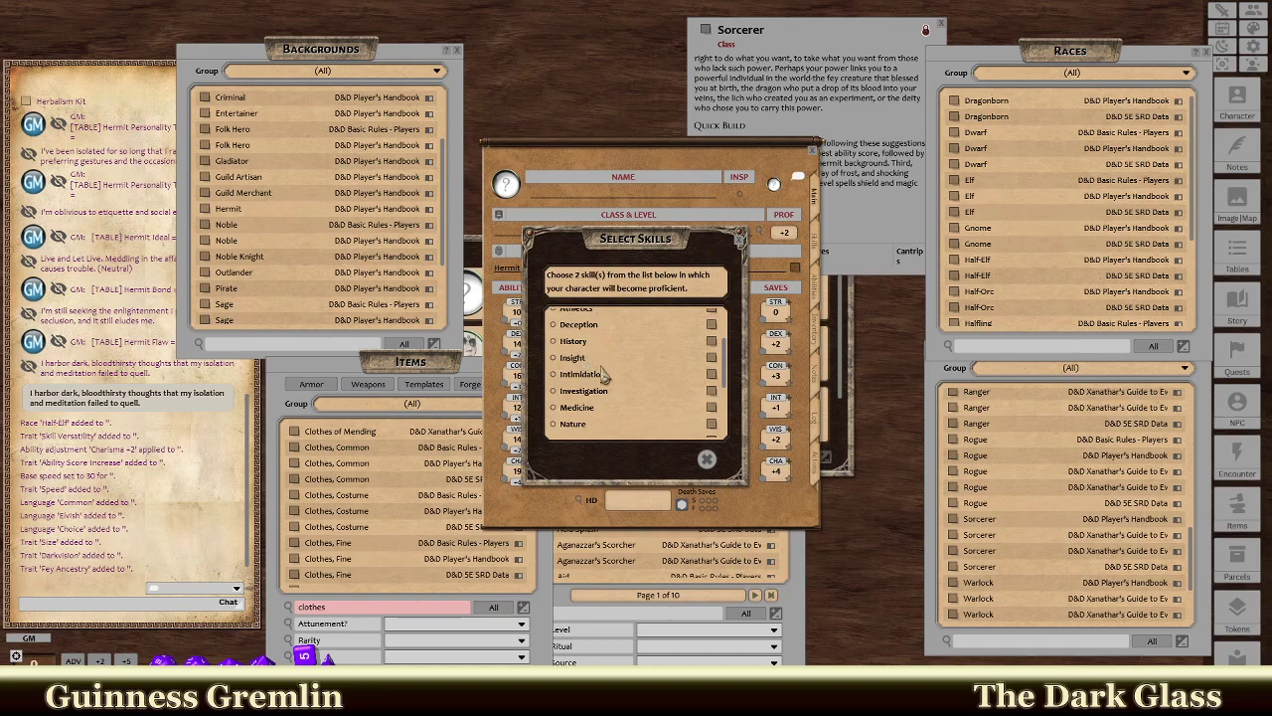
scroll(606, 411, down, 1)
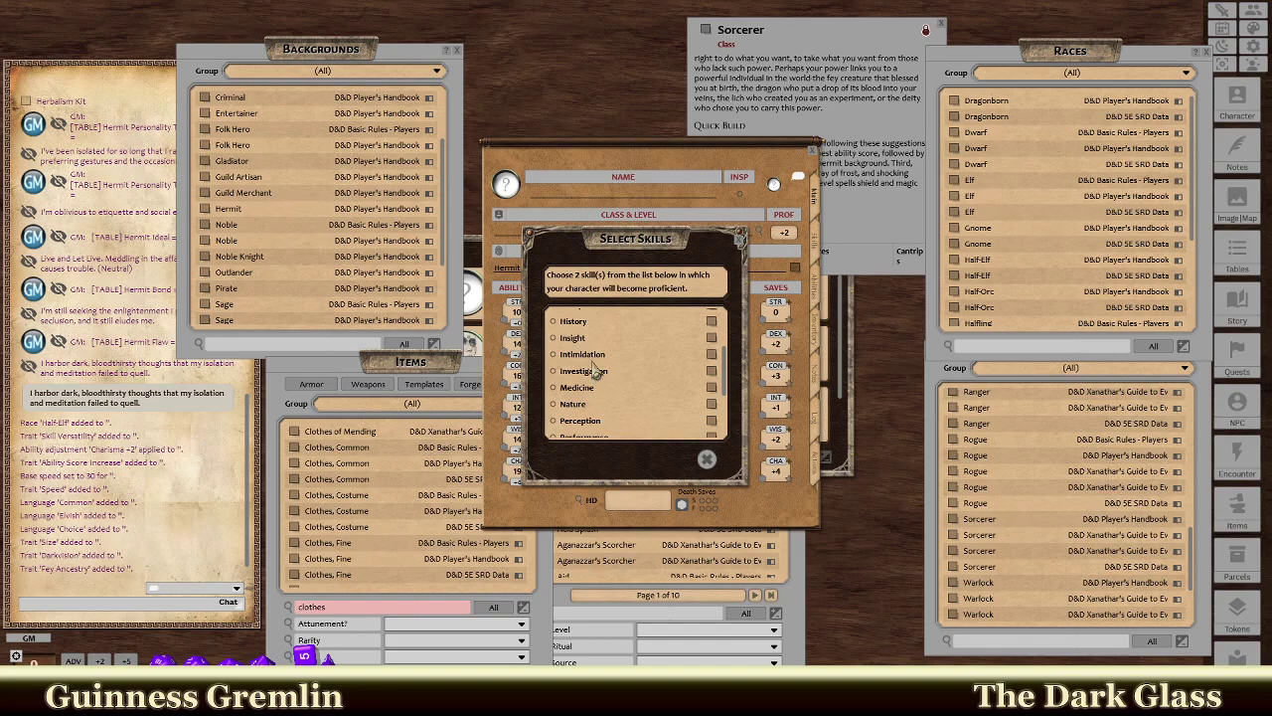
scroll(594, 378, down, 2)
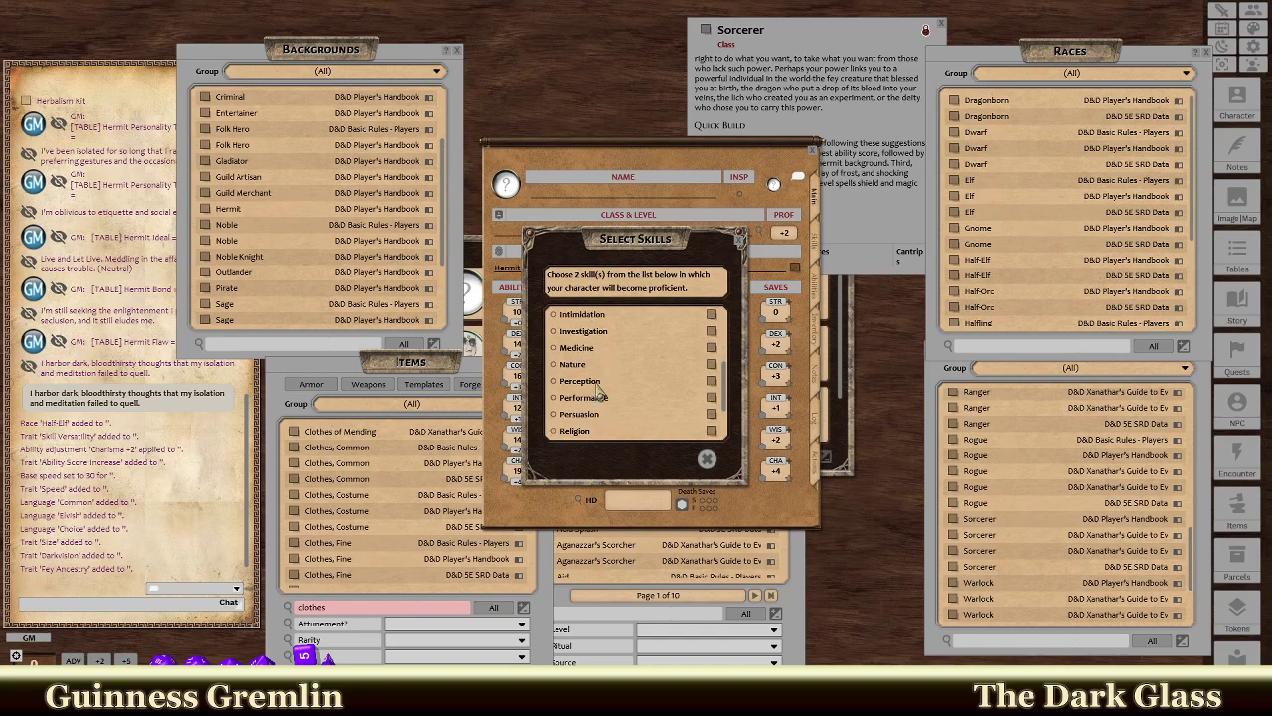
click(597, 385)
scroll(686, 432, down, 3)
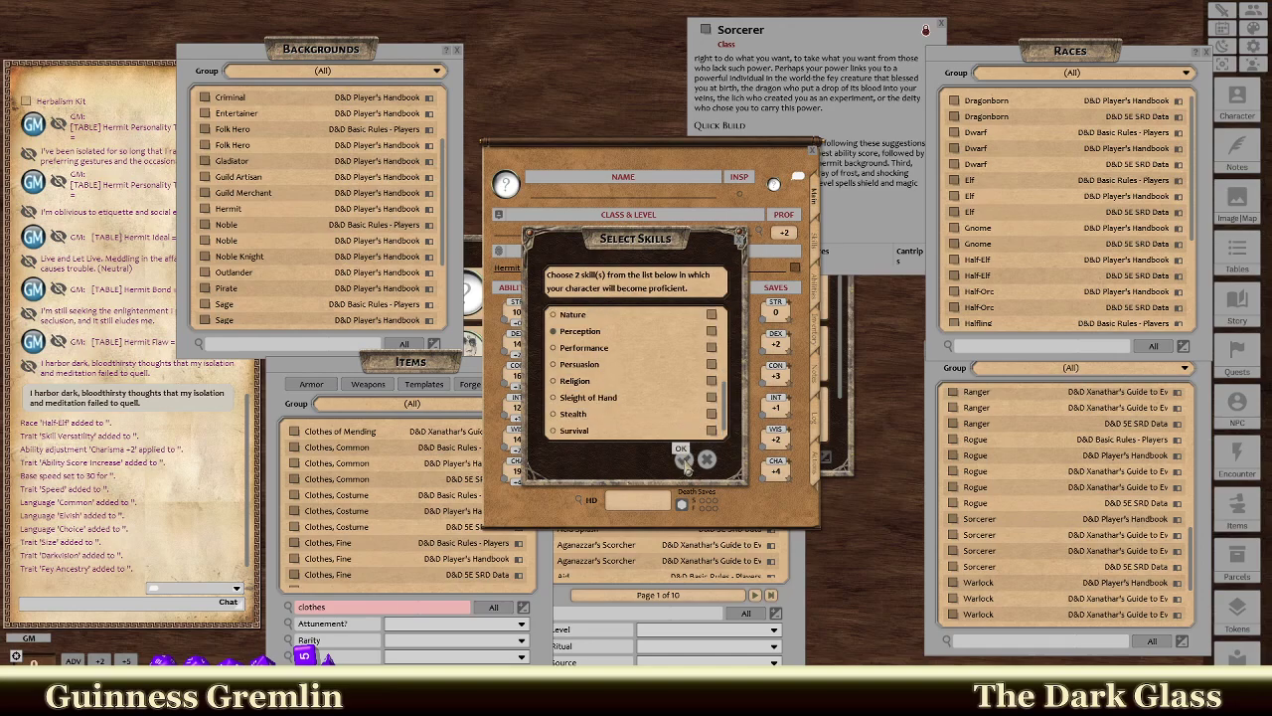
click(682, 459)
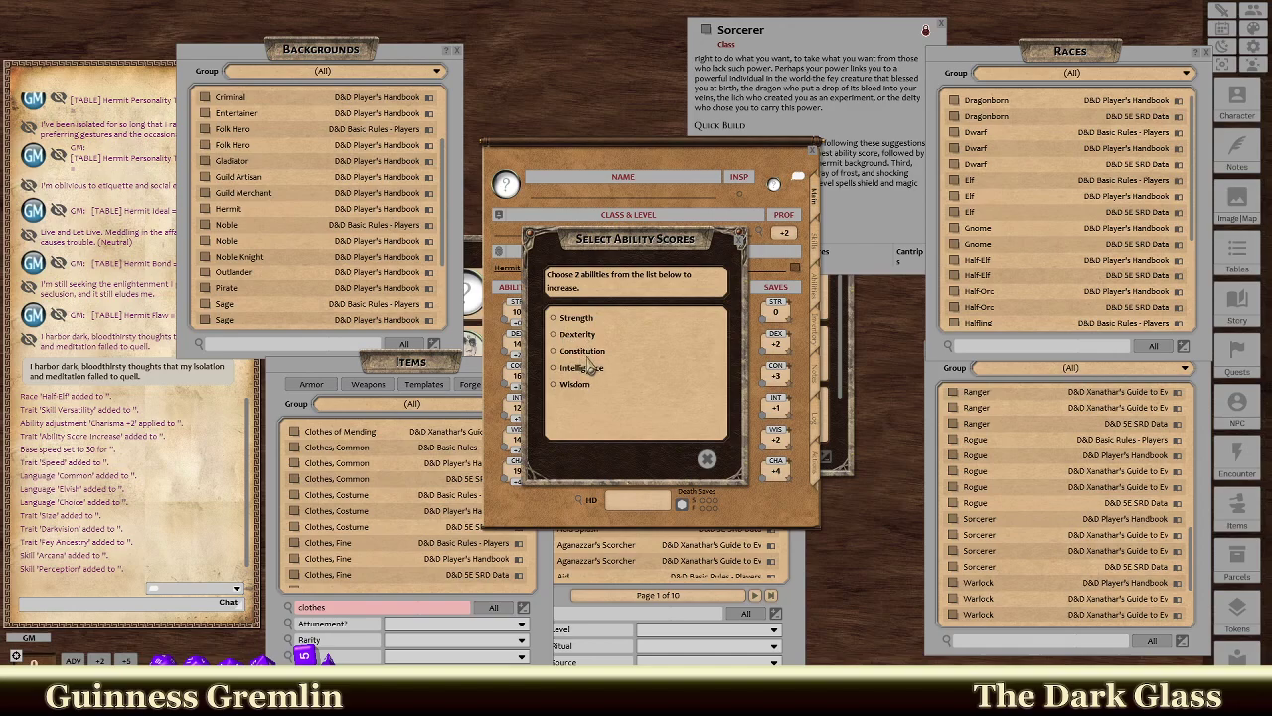
Choose Constitution and Wisdom as the two Half-Elf ability score increases and confirm the selection.
drag(631, 243, 700, 238)
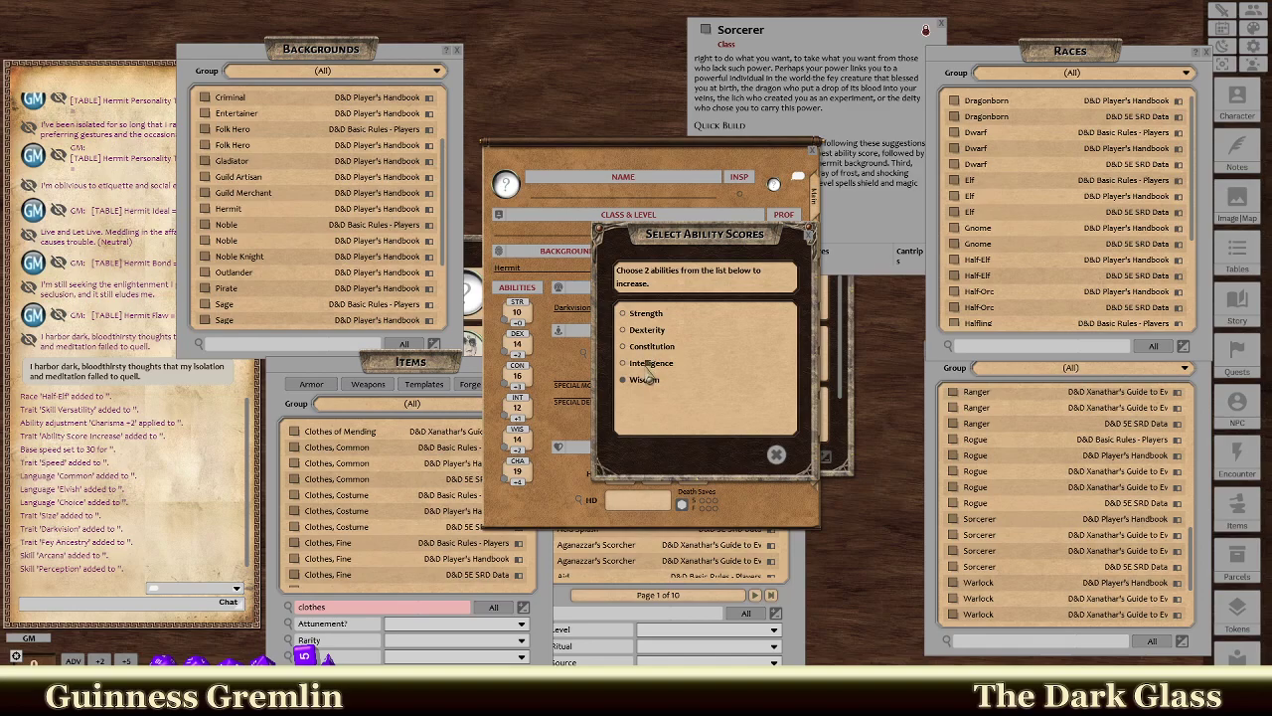
click(648, 353)
click(753, 455)
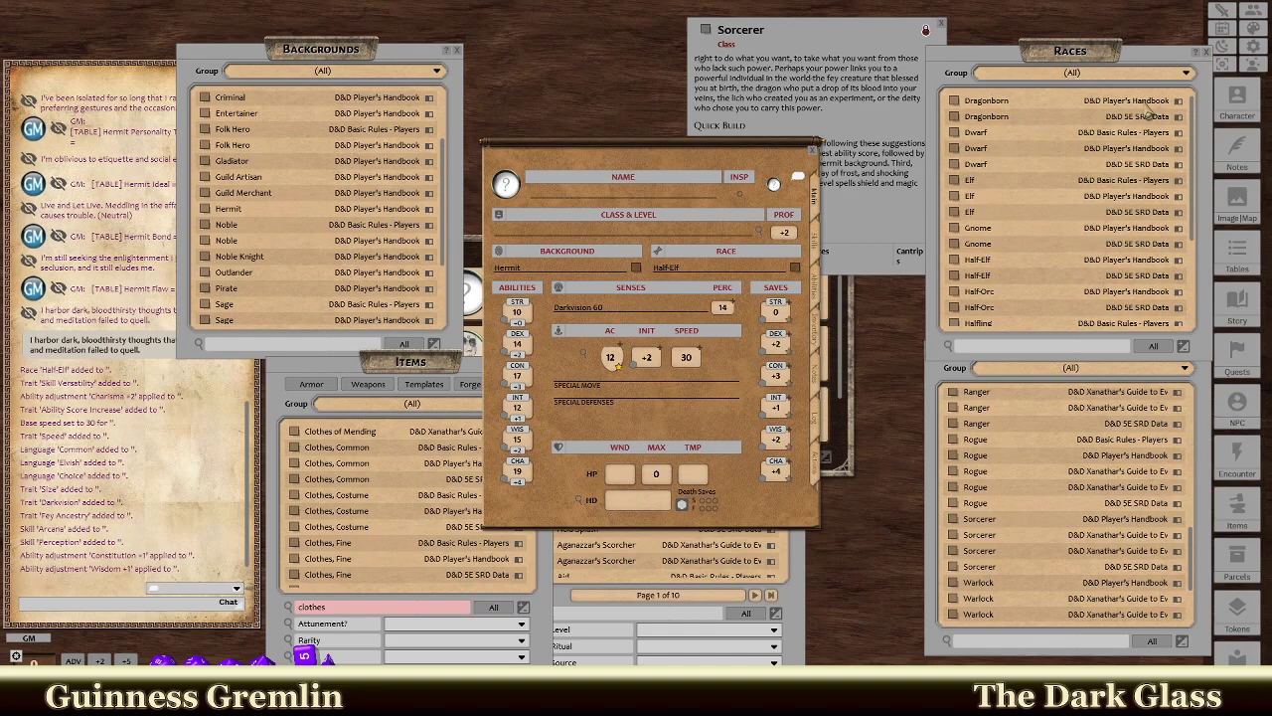
Bring up the character's abilities page and replace the "Choice" language entry with Celestial.
click(817, 246)
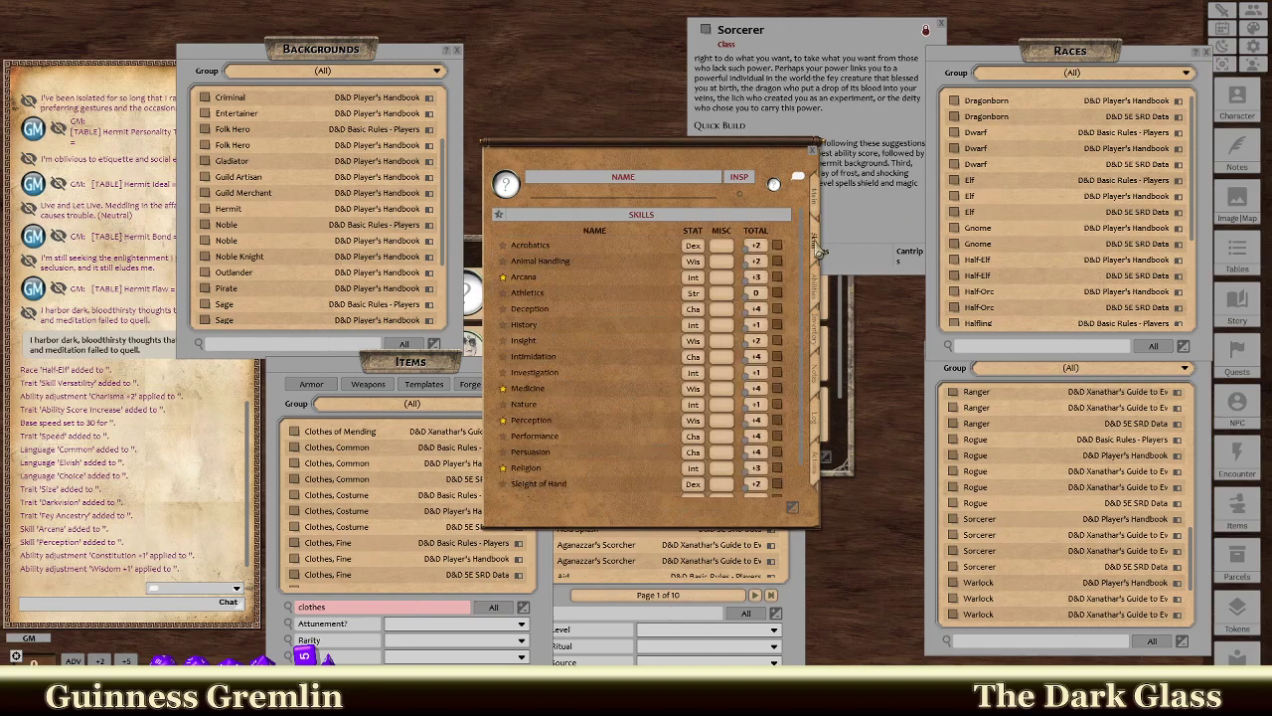
click(816, 290)
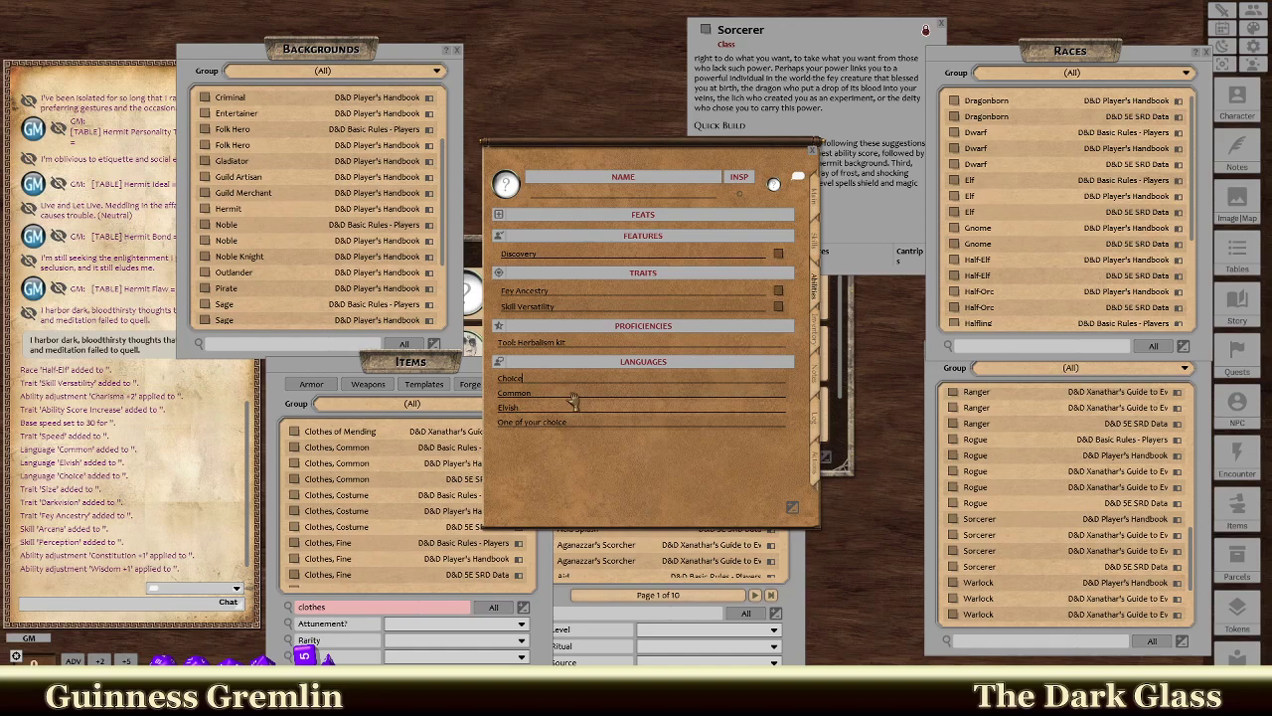
click(238, 588)
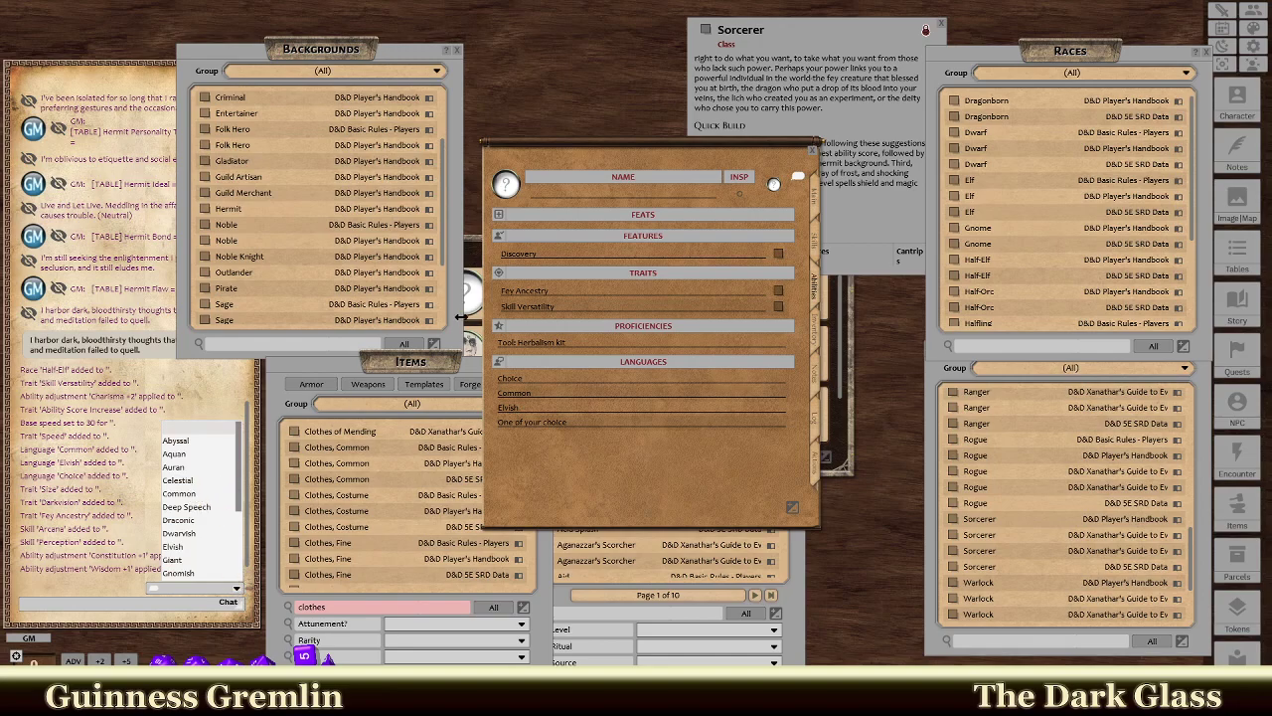
click(531, 385)
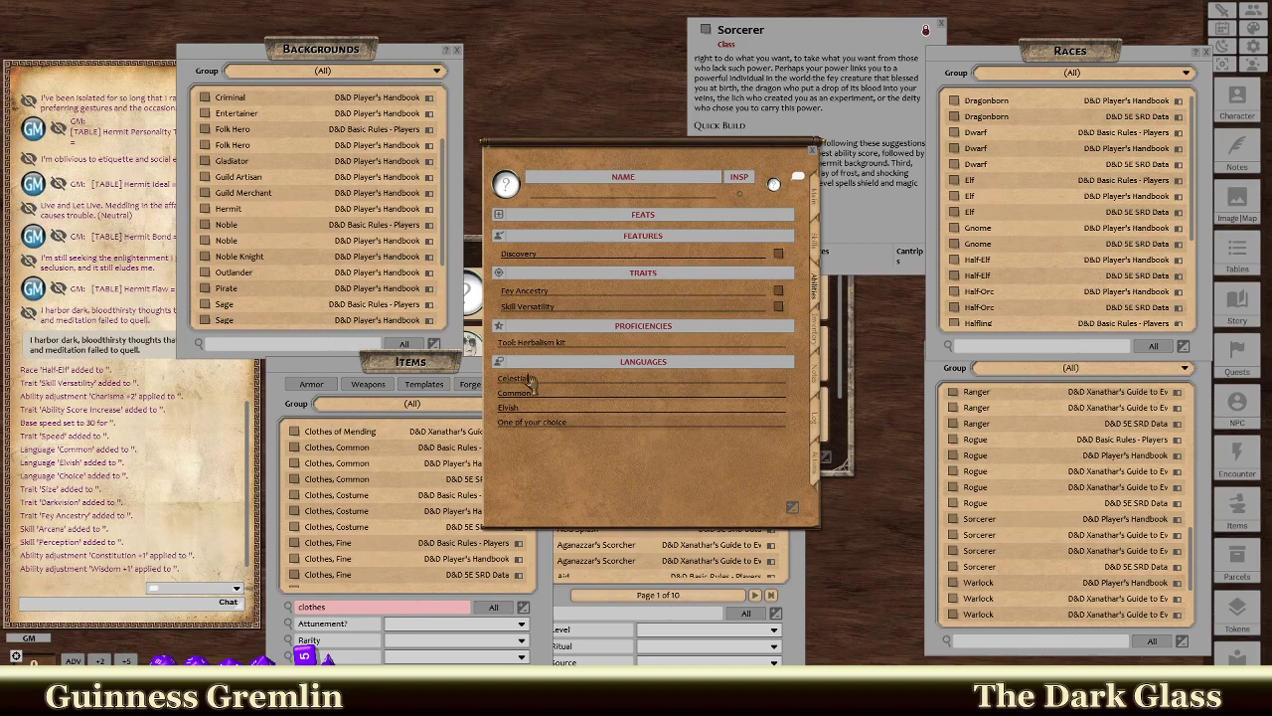
Check the available languages and replace the "One of your choice" language entry with Draconic.
click(237, 589)
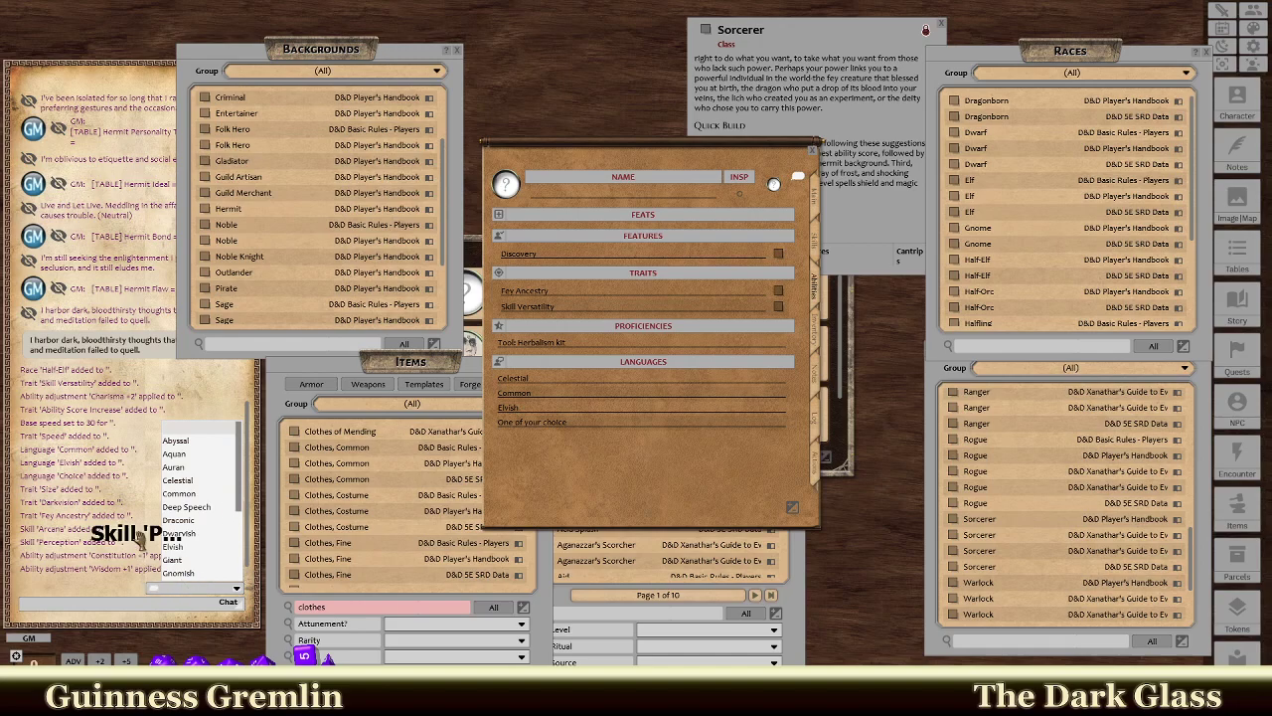
scroll(141, 541, down, 1)
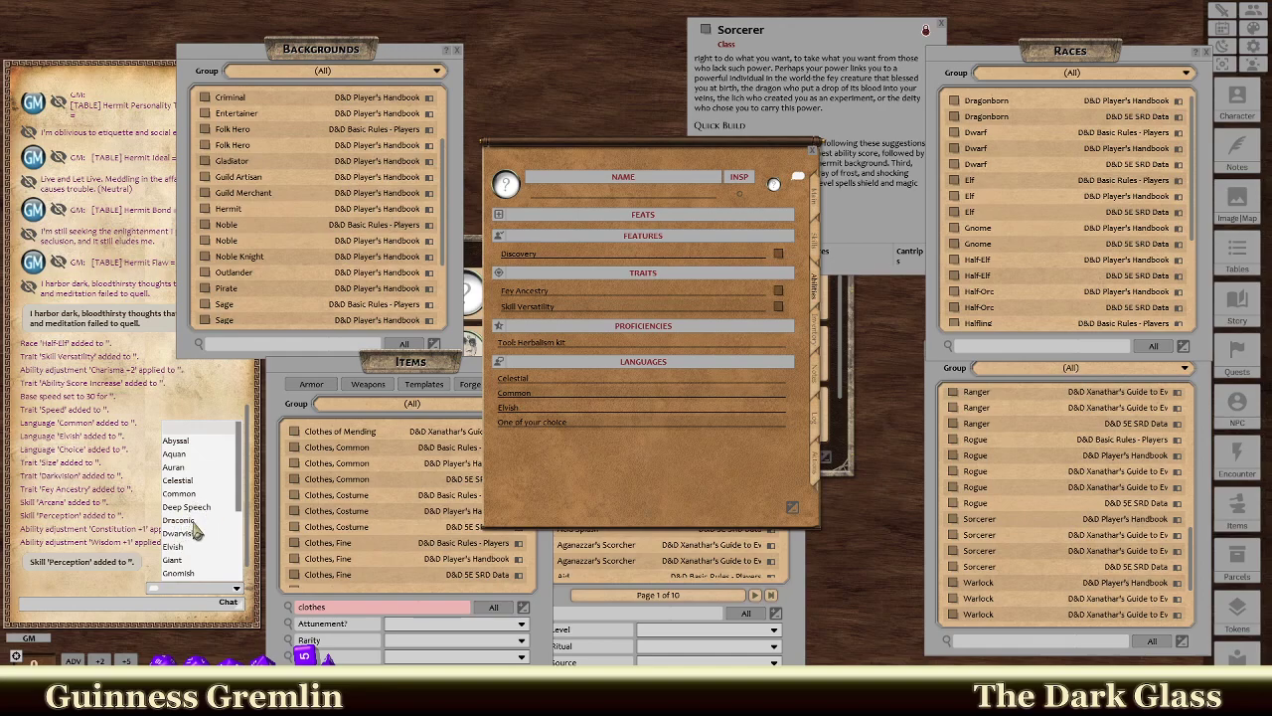
click(558, 425)
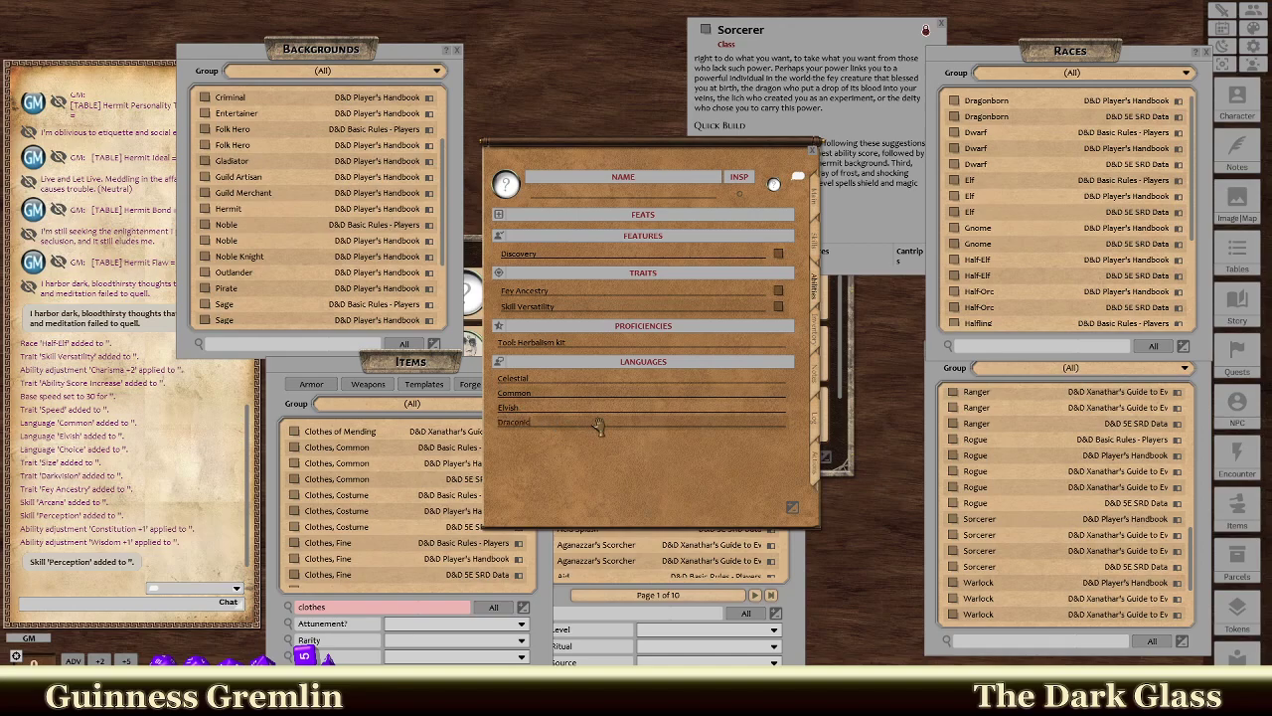
click(223, 593)
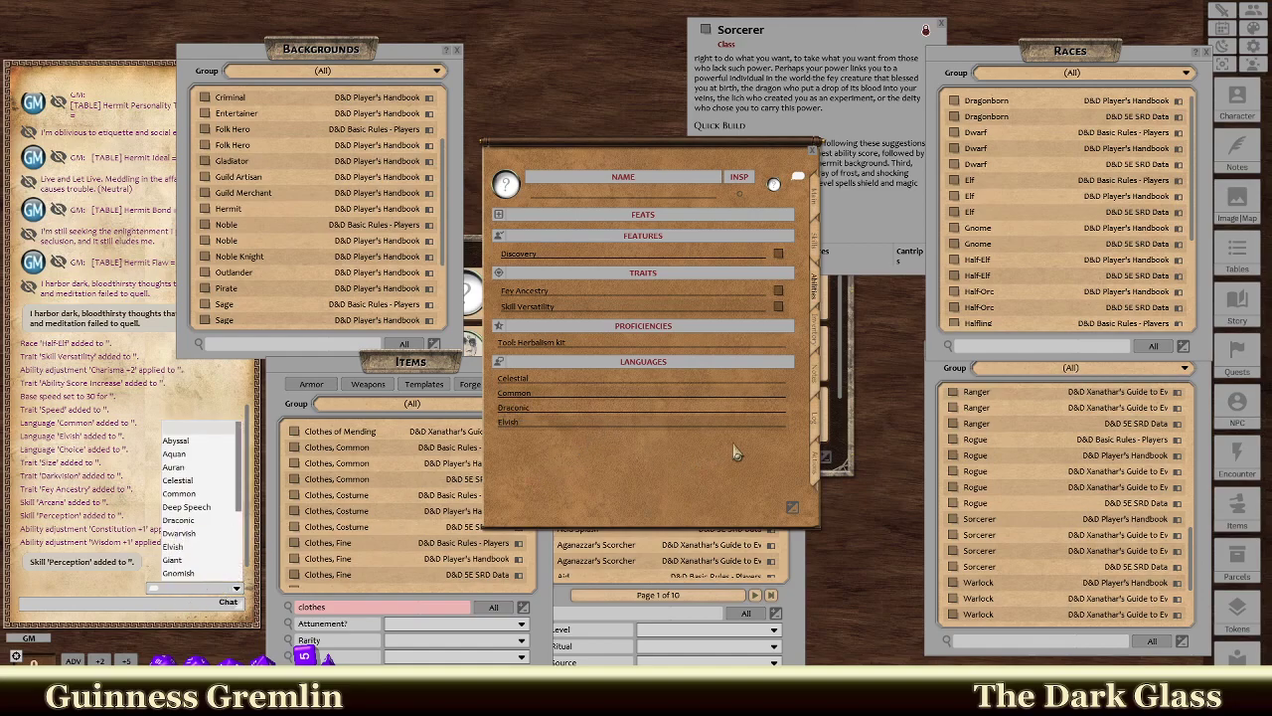
click(227, 396)
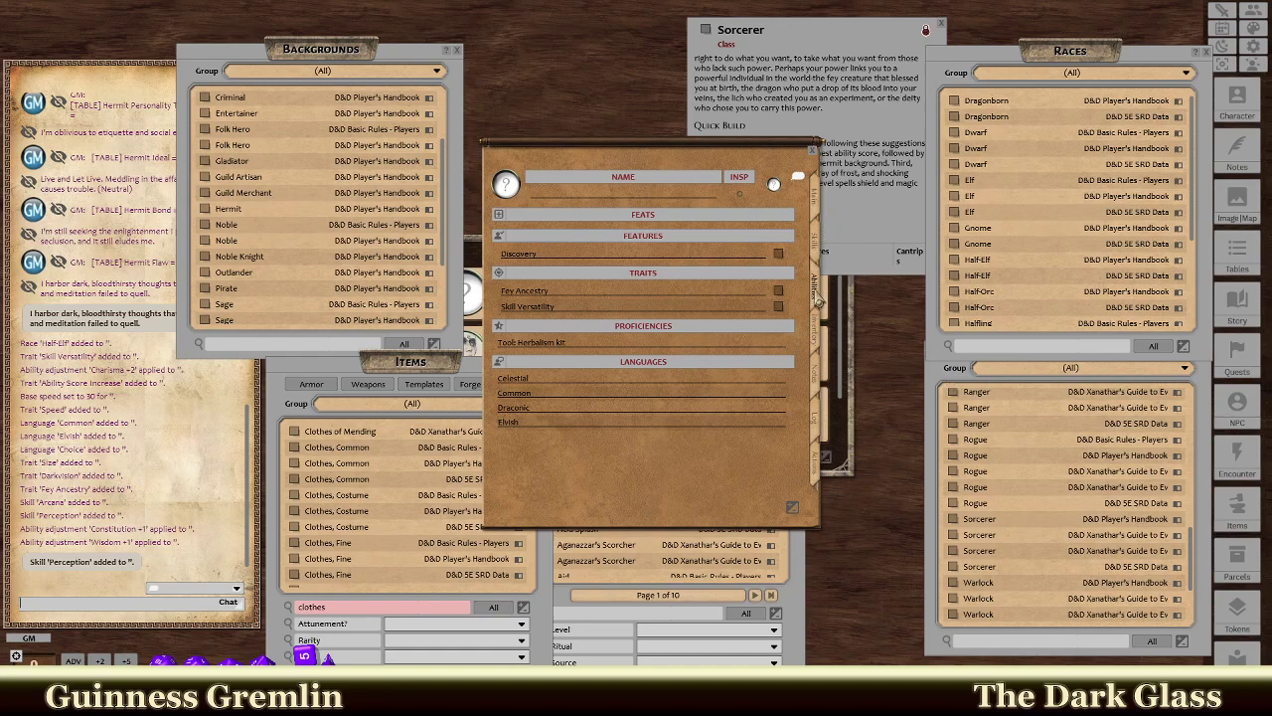
Check the character's skills page, then examine the Sorcerer class's level progression and Spell Slots per Spell Level tables.
click(816, 244)
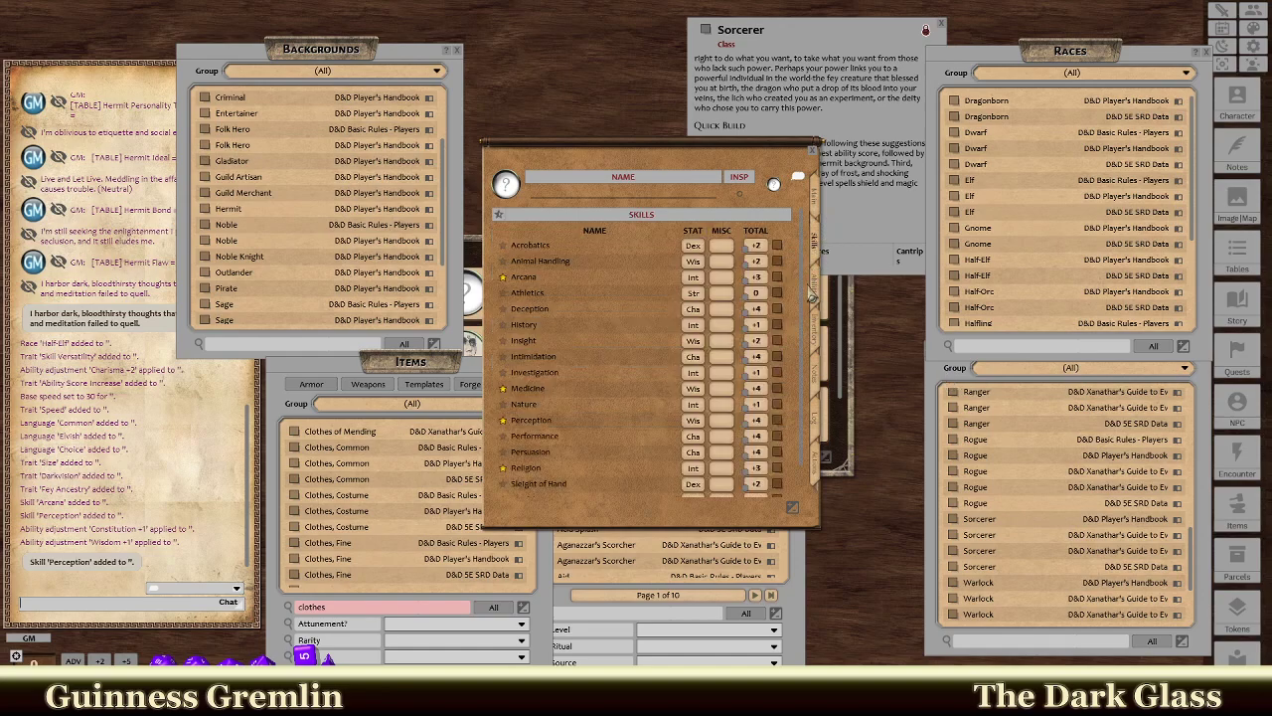
click(865, 119)
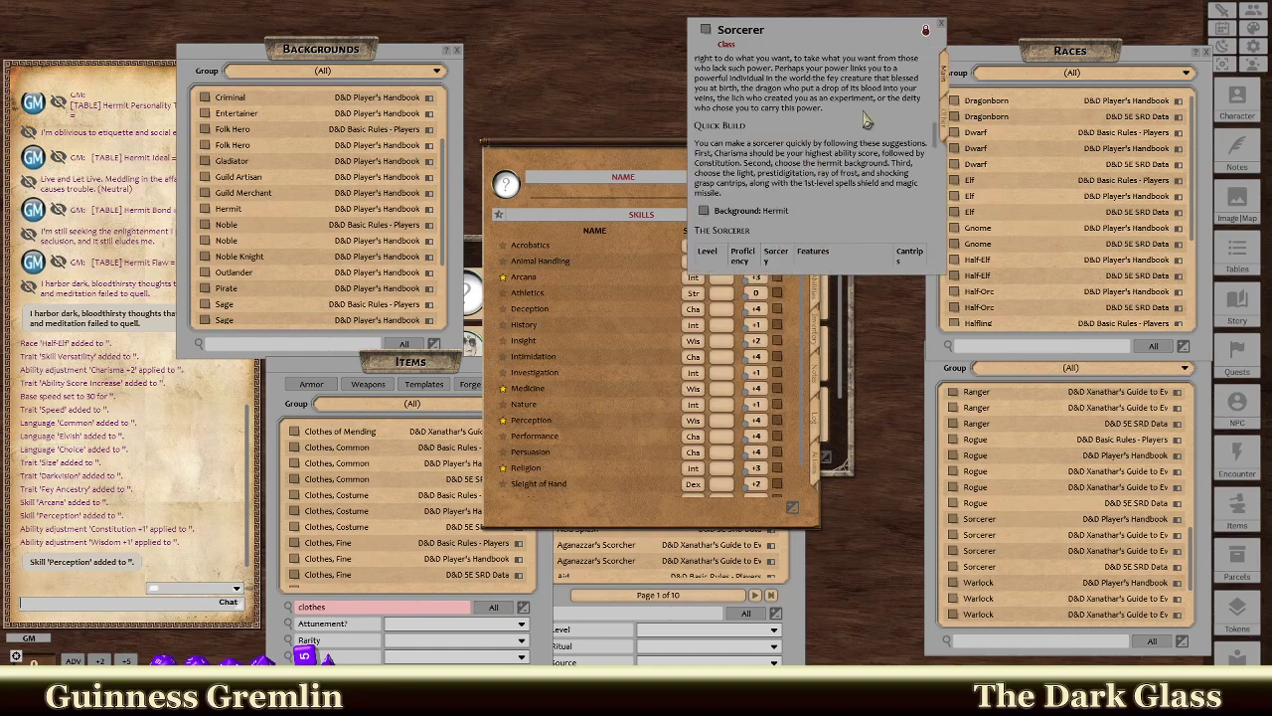
scroll(760, 159, down, 5)
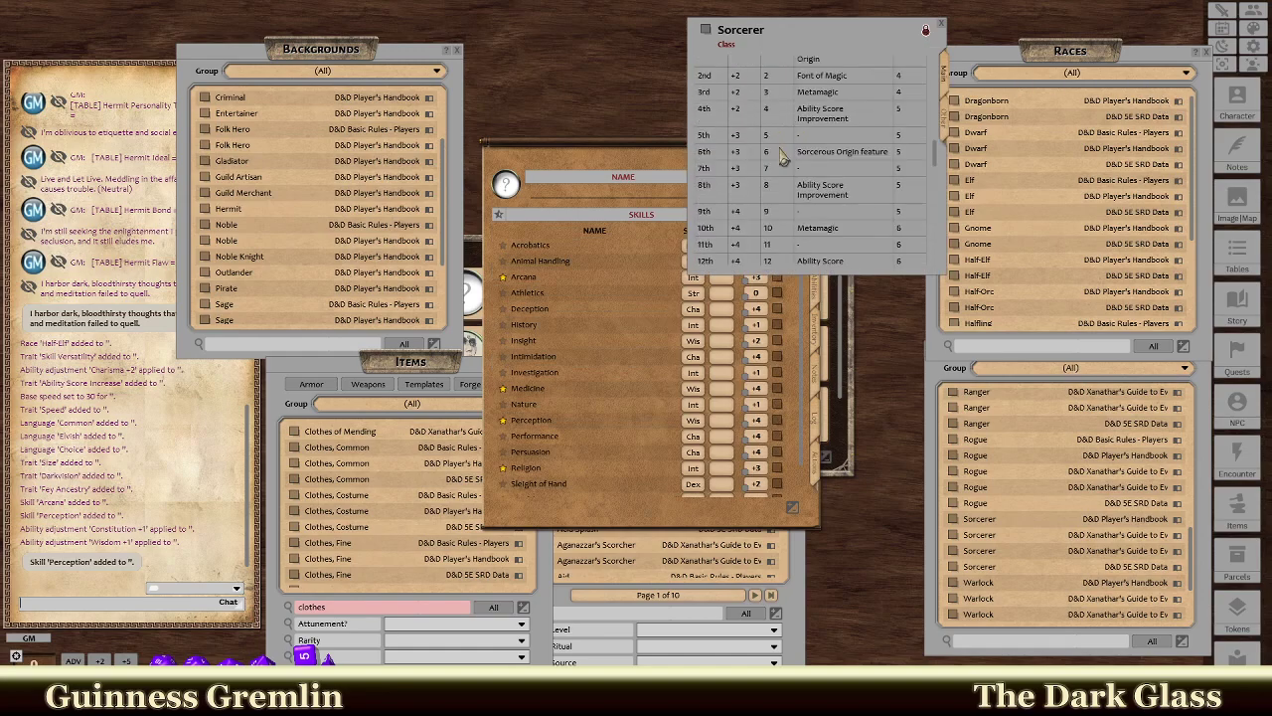
scroll(783, 159, up, 3)
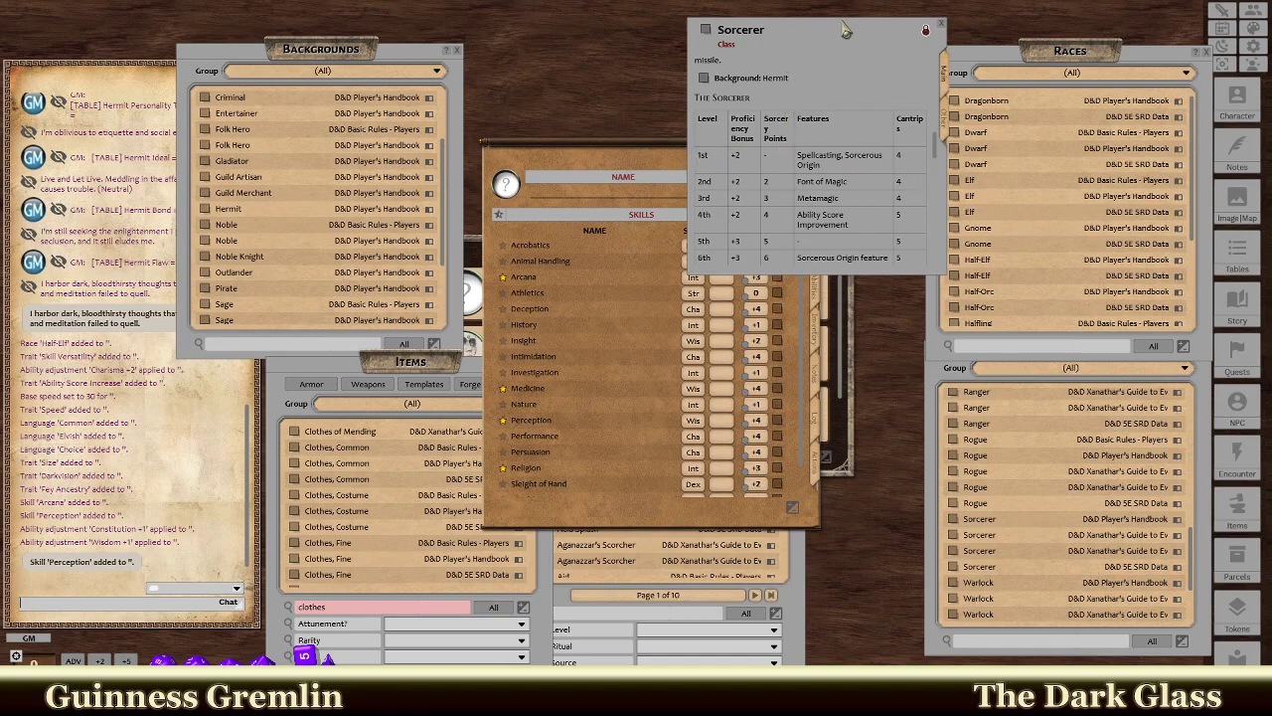
scroll(766, 129, down, 5)
scroll(775, 148, down, 5)
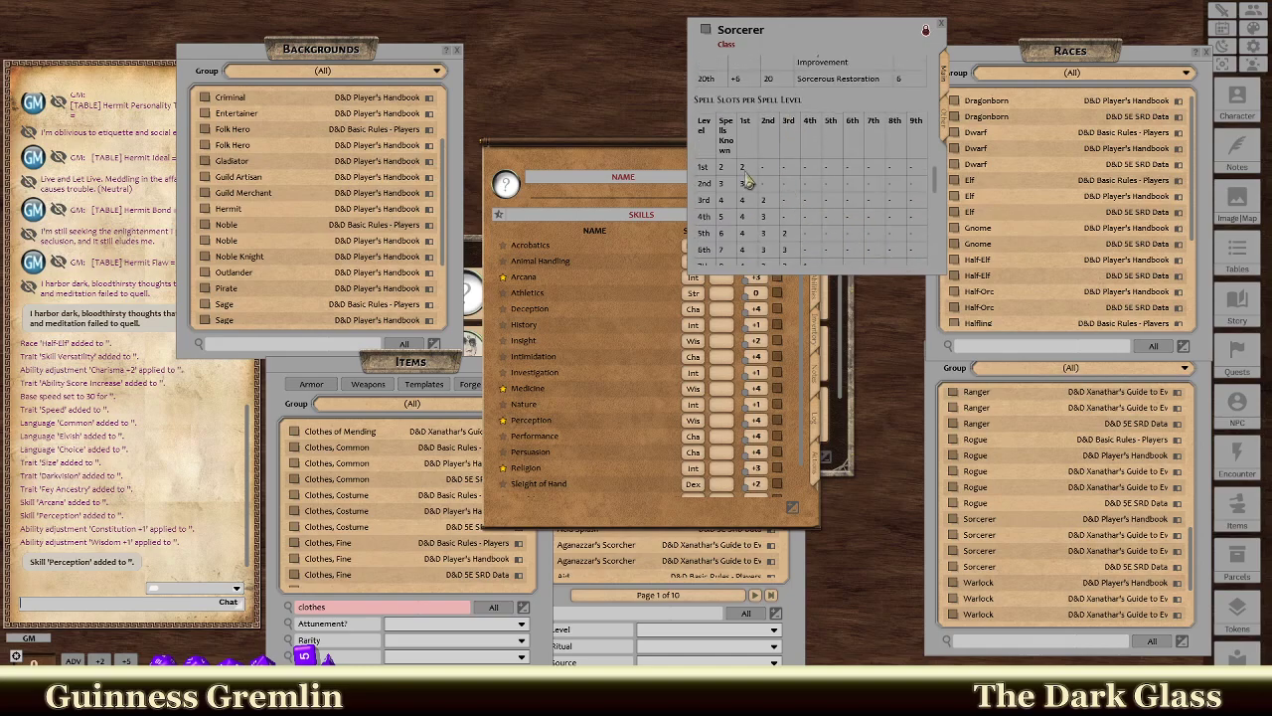
scroll(747, 187, up, 1)
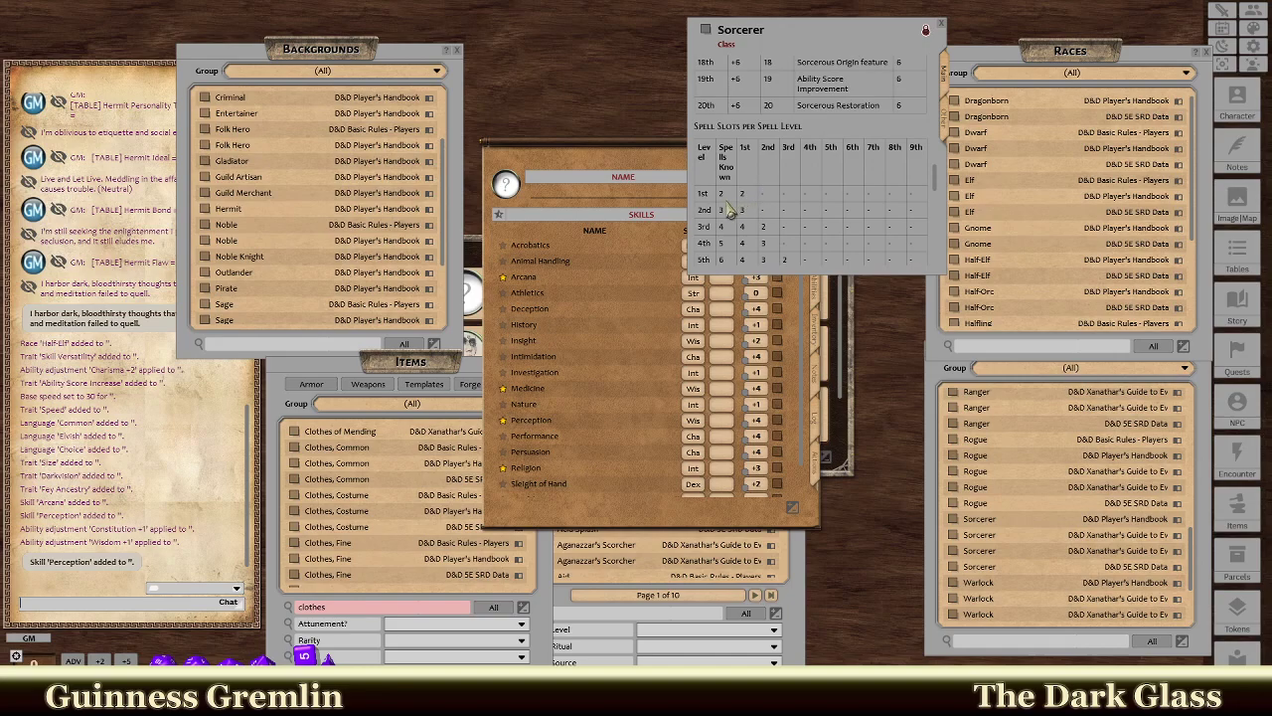
scroll(731, 210, up, 1)
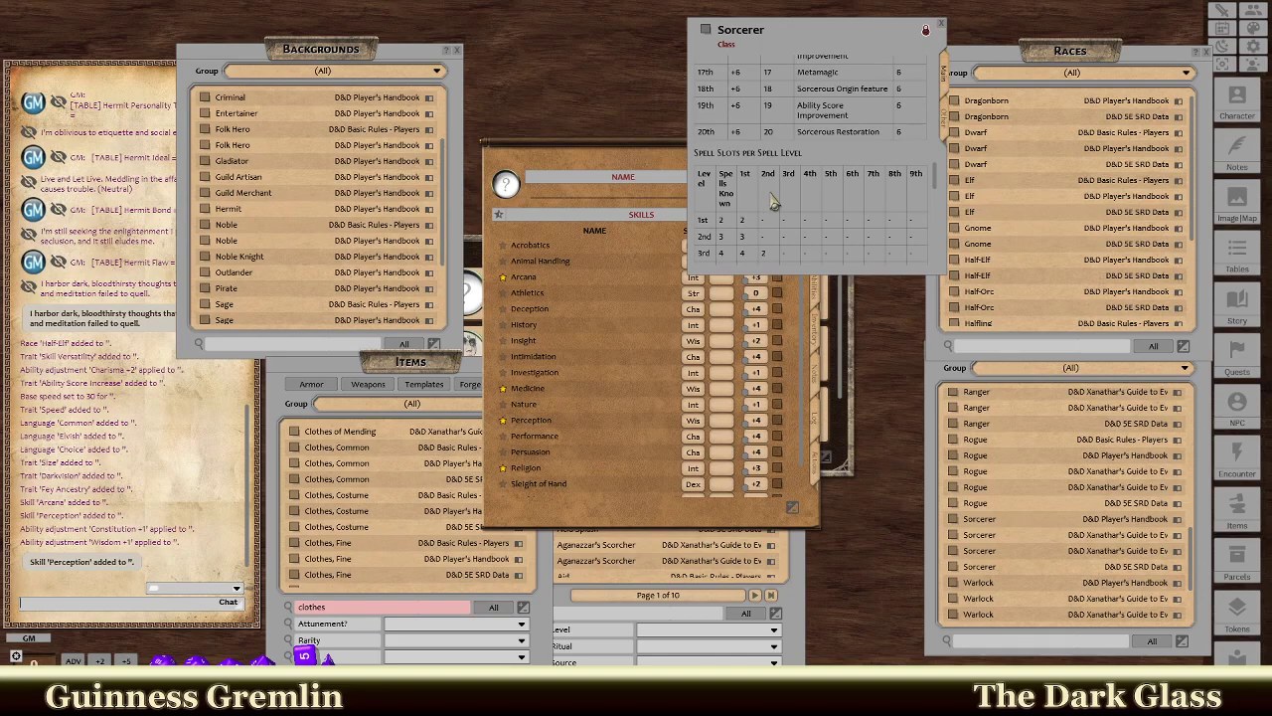
scroll(774, 202, up, 12)
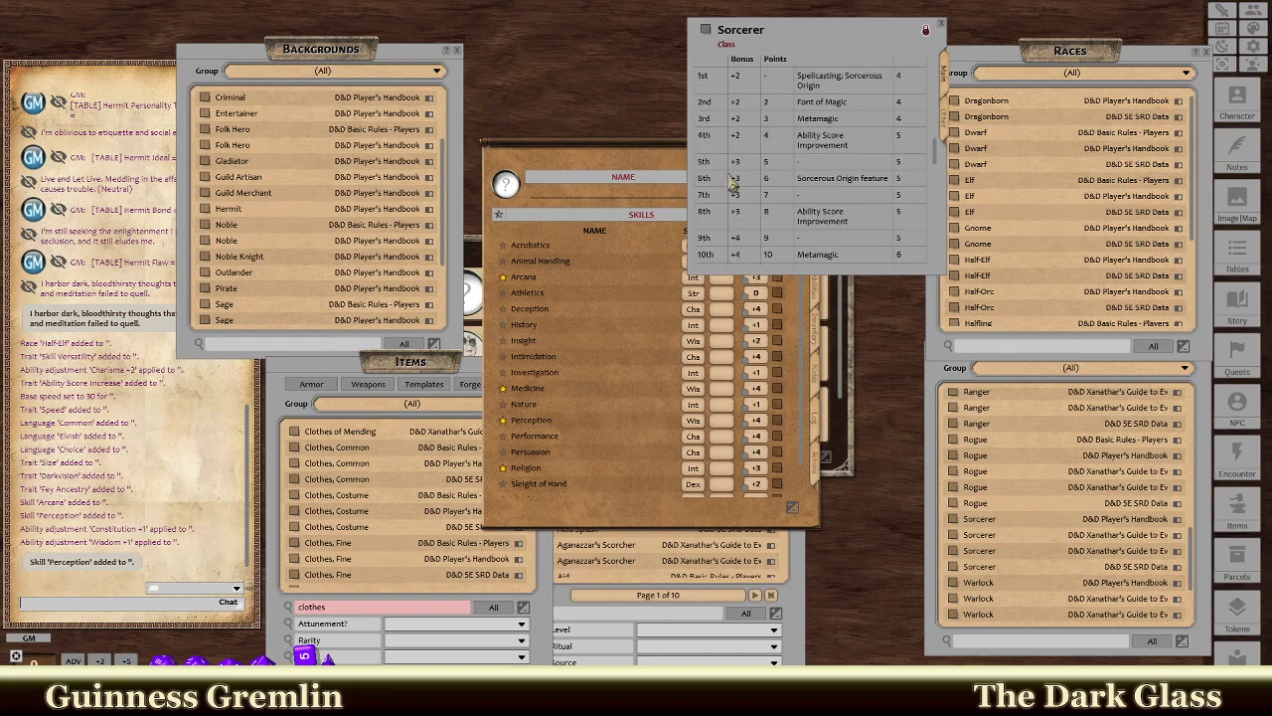
scroll(906, 167, up, 1)
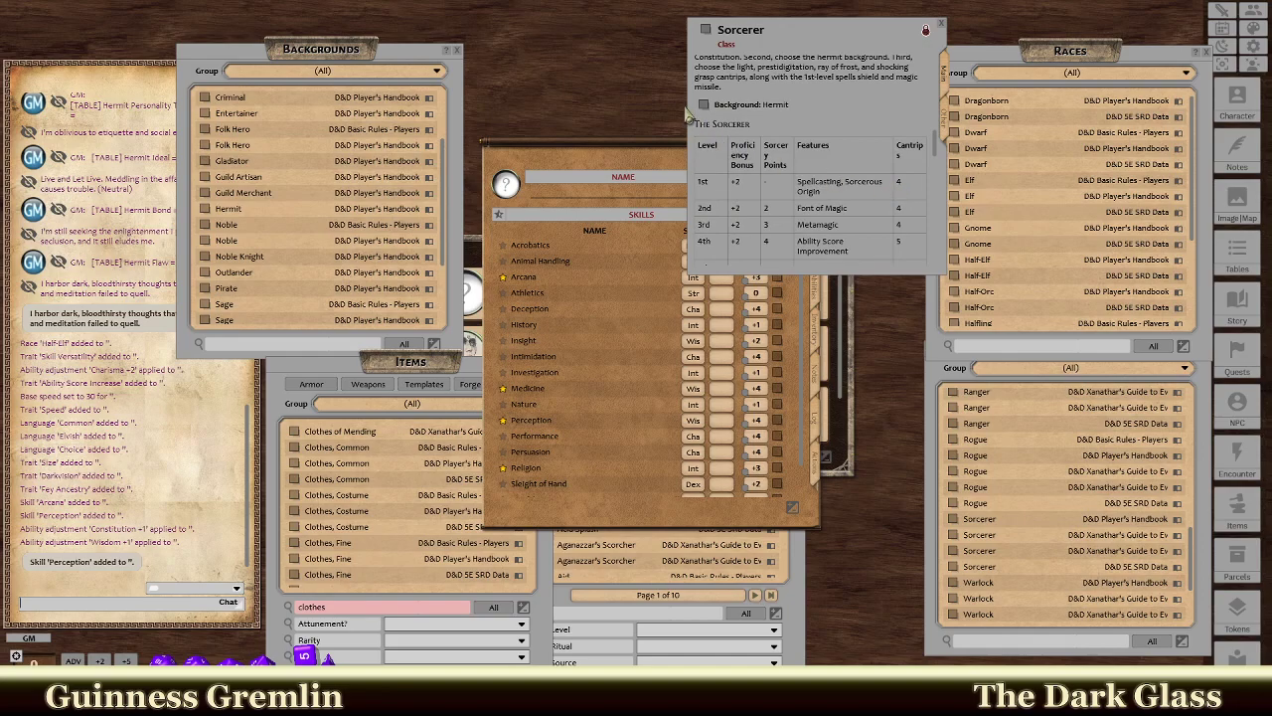
scroll(764, 187, down, 10)
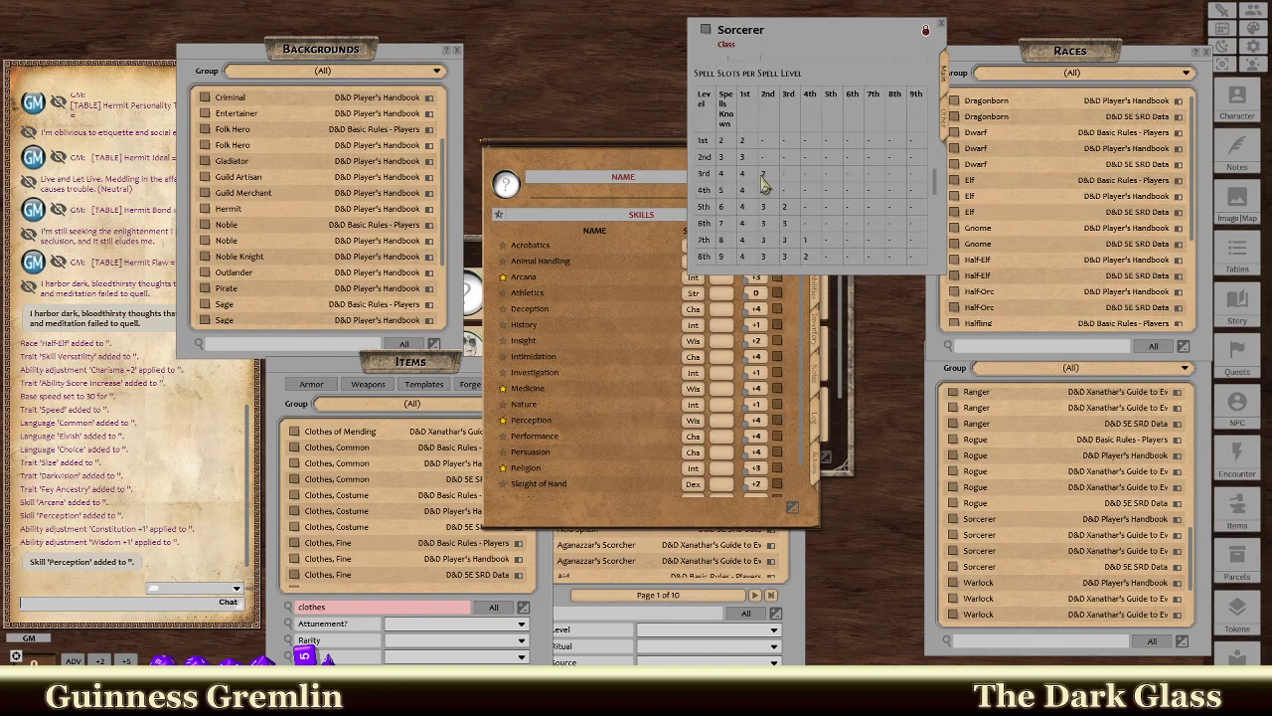
Read the Sorcerer class's hit points, proficiencies, skill choices and starting equipment.
scroll(765, 191, down, 10)
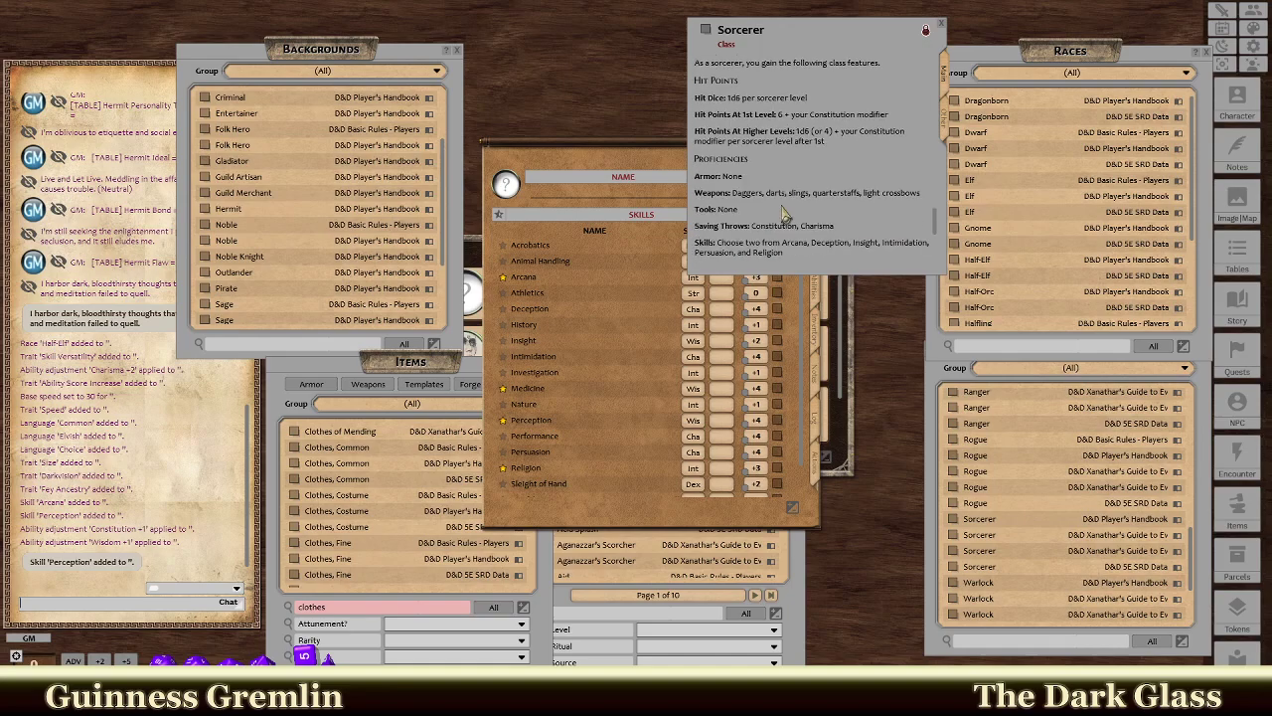
scroll(786, 210, up, 1)
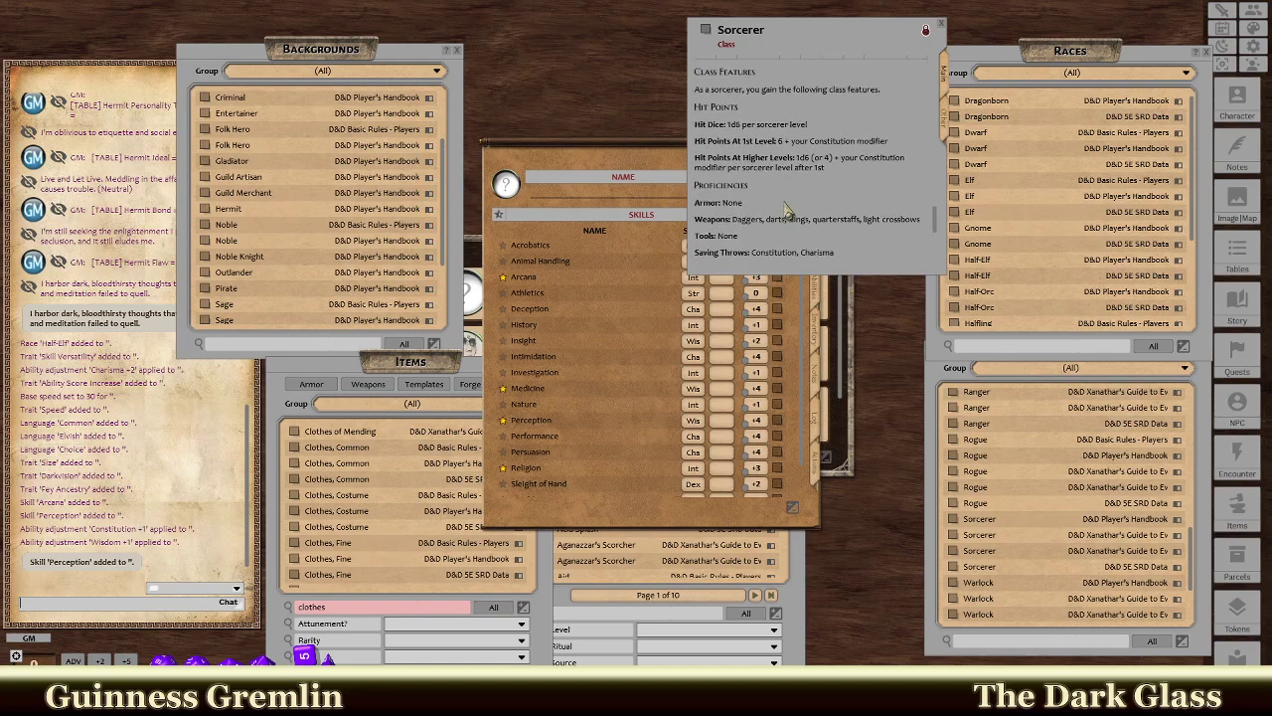
scroll(787, 210, down, 3)
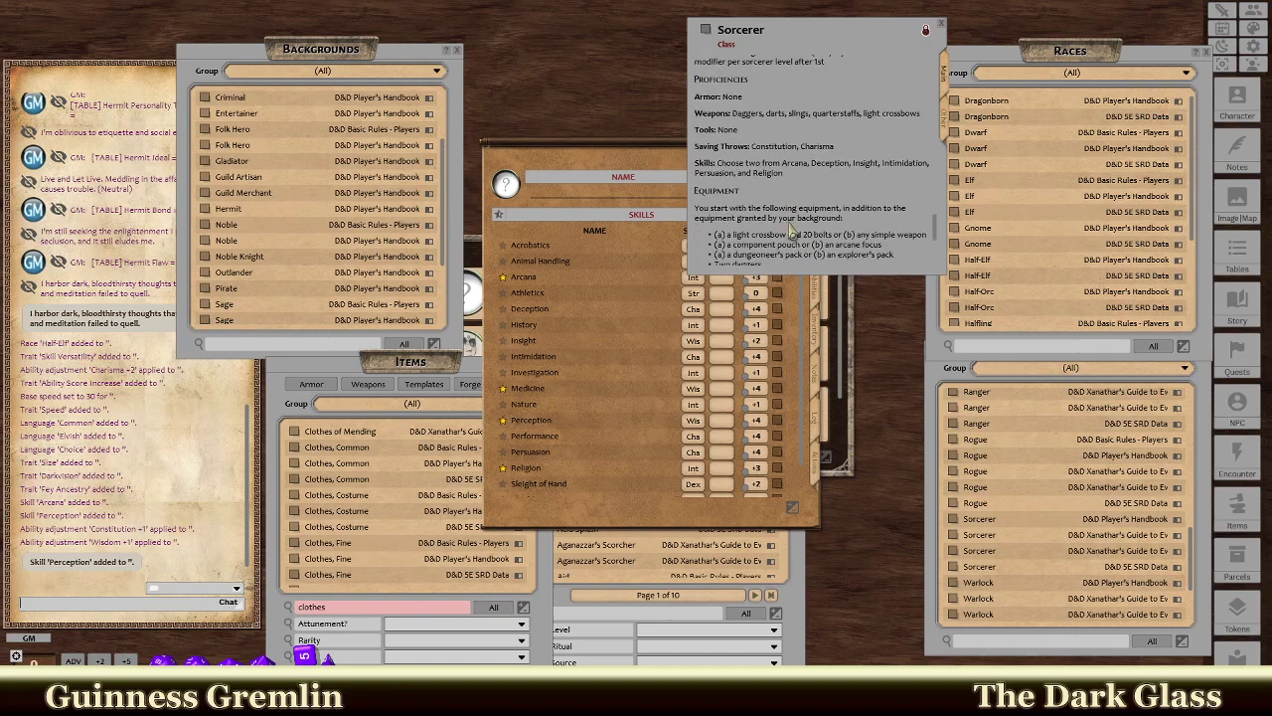
scroll(792, 231, down, 2)
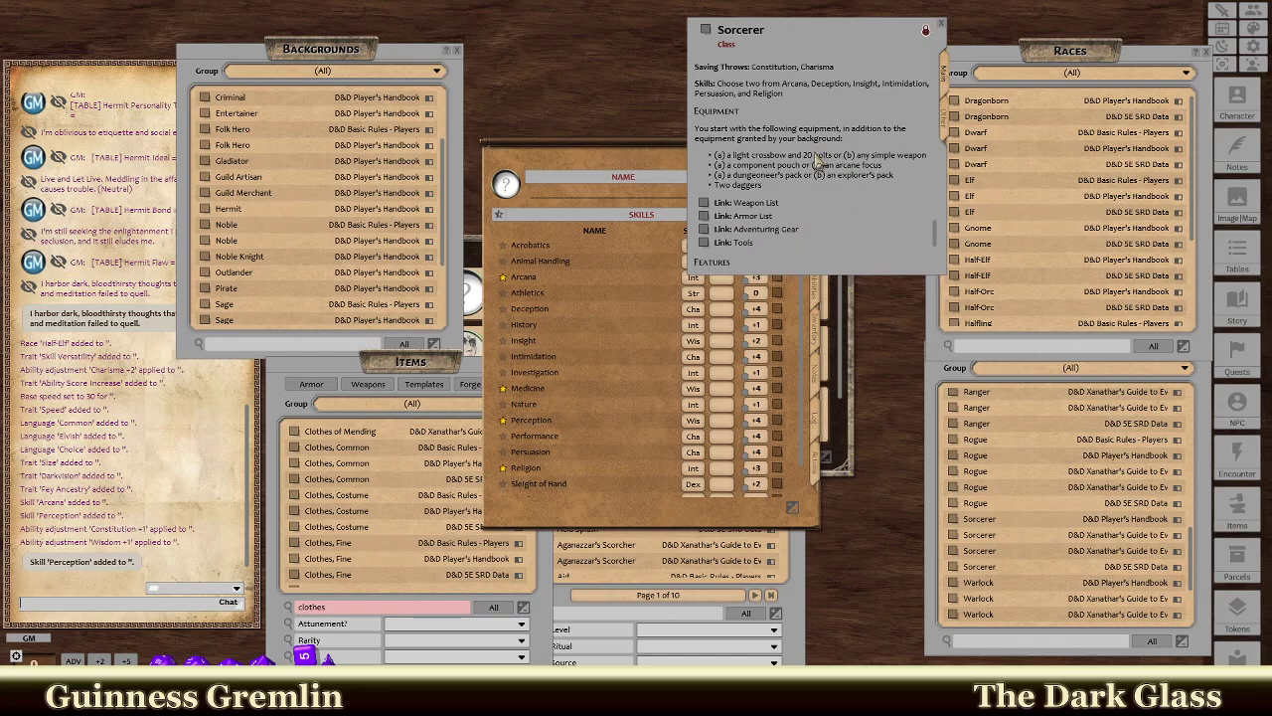
scroll(815, 162, up, 3)
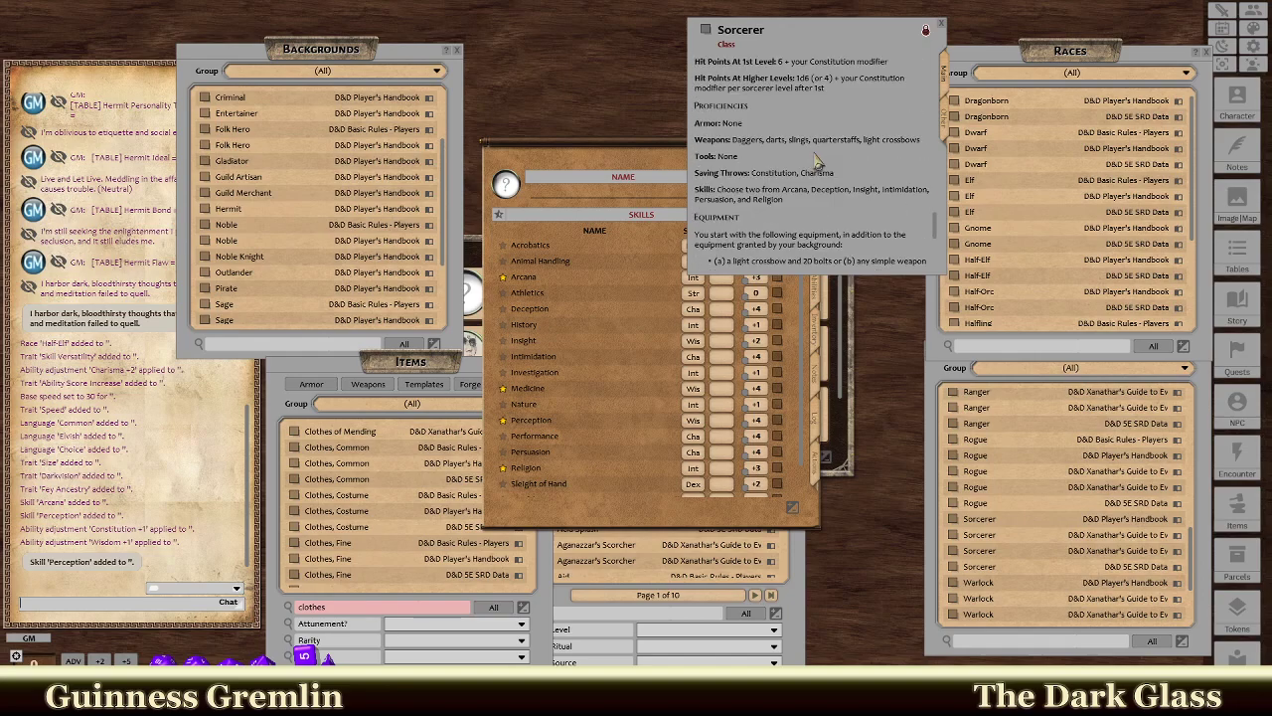
scroll(815, 162, down, 1)
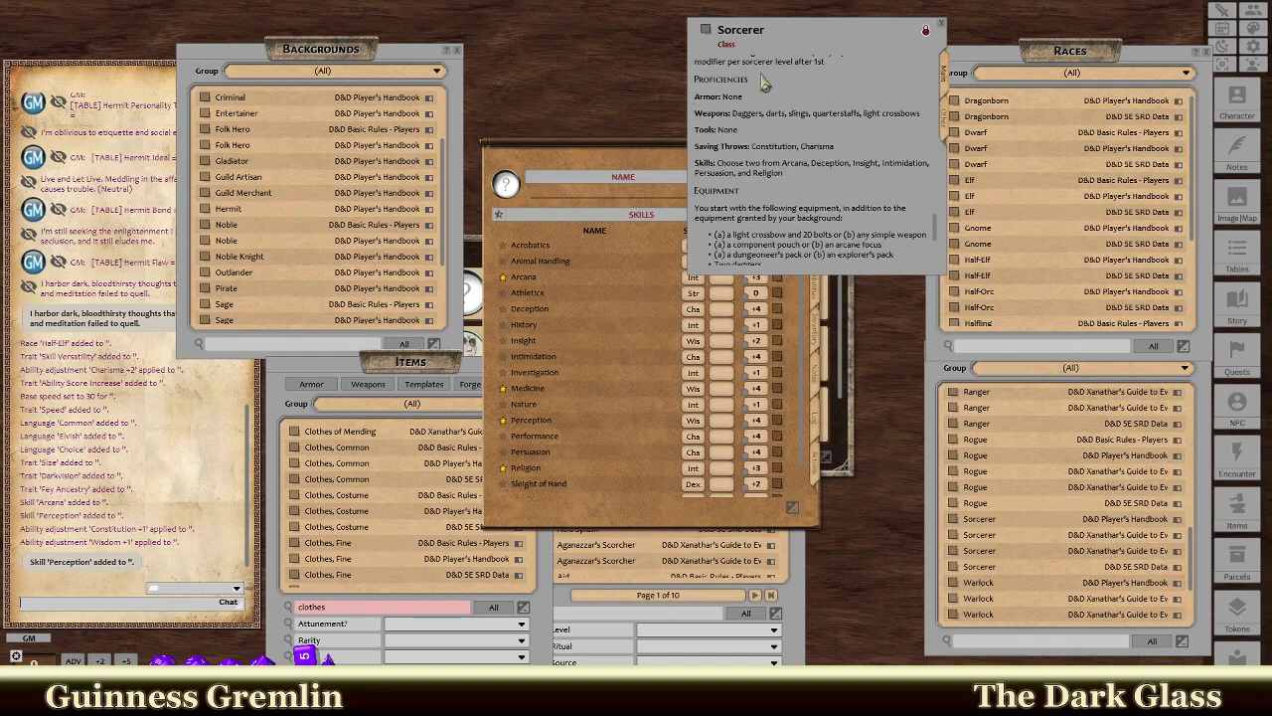
scroll(797, 152, up, 1)
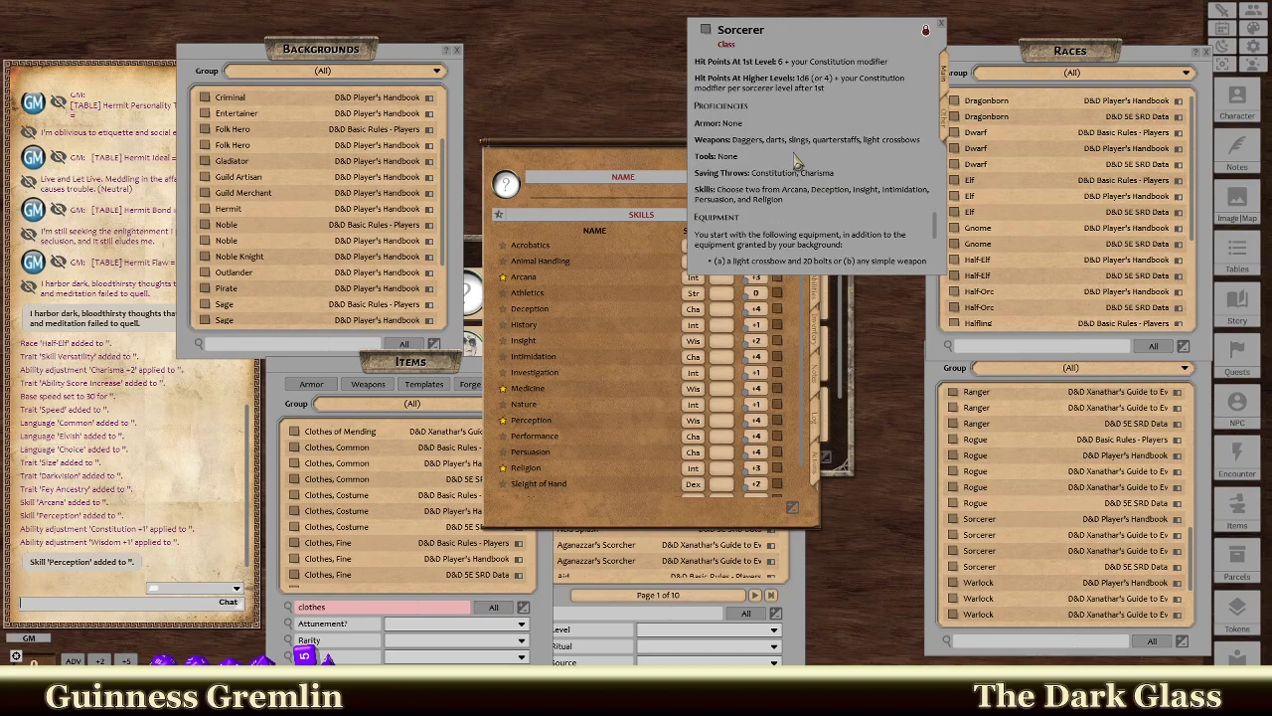
scroll(797, 162, down, 1)
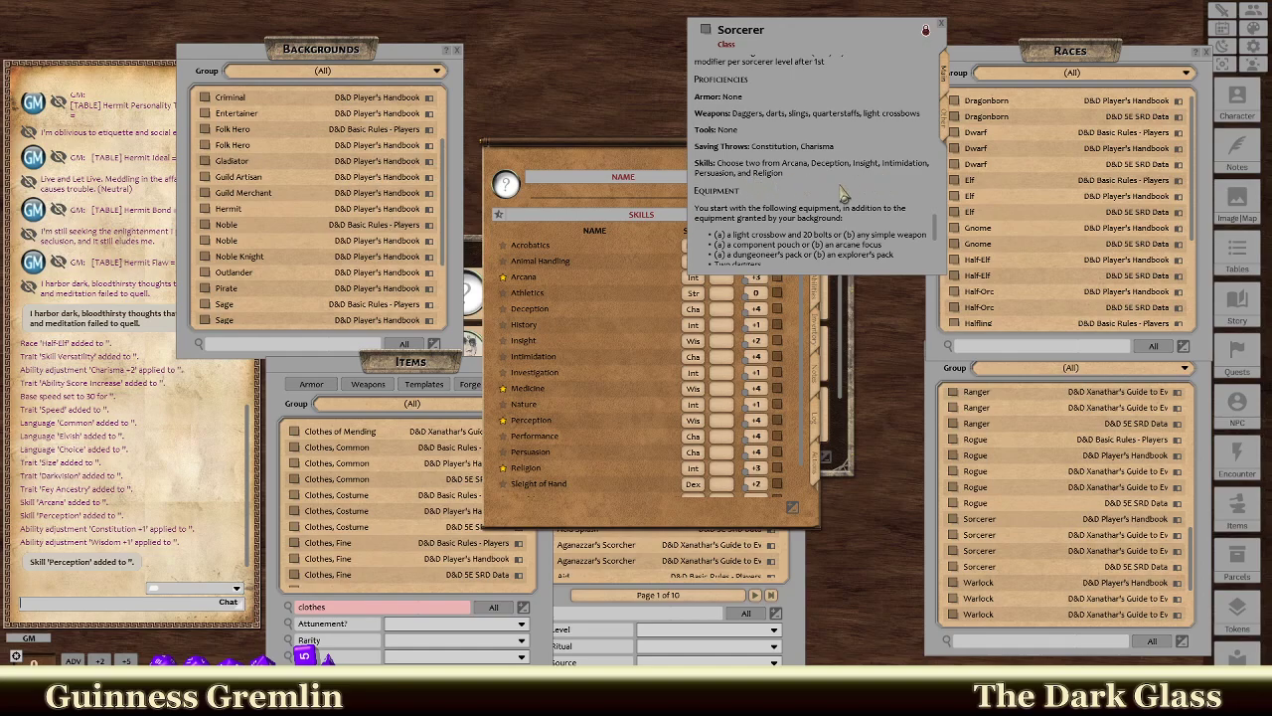
scroll(779, 188, down, 1)
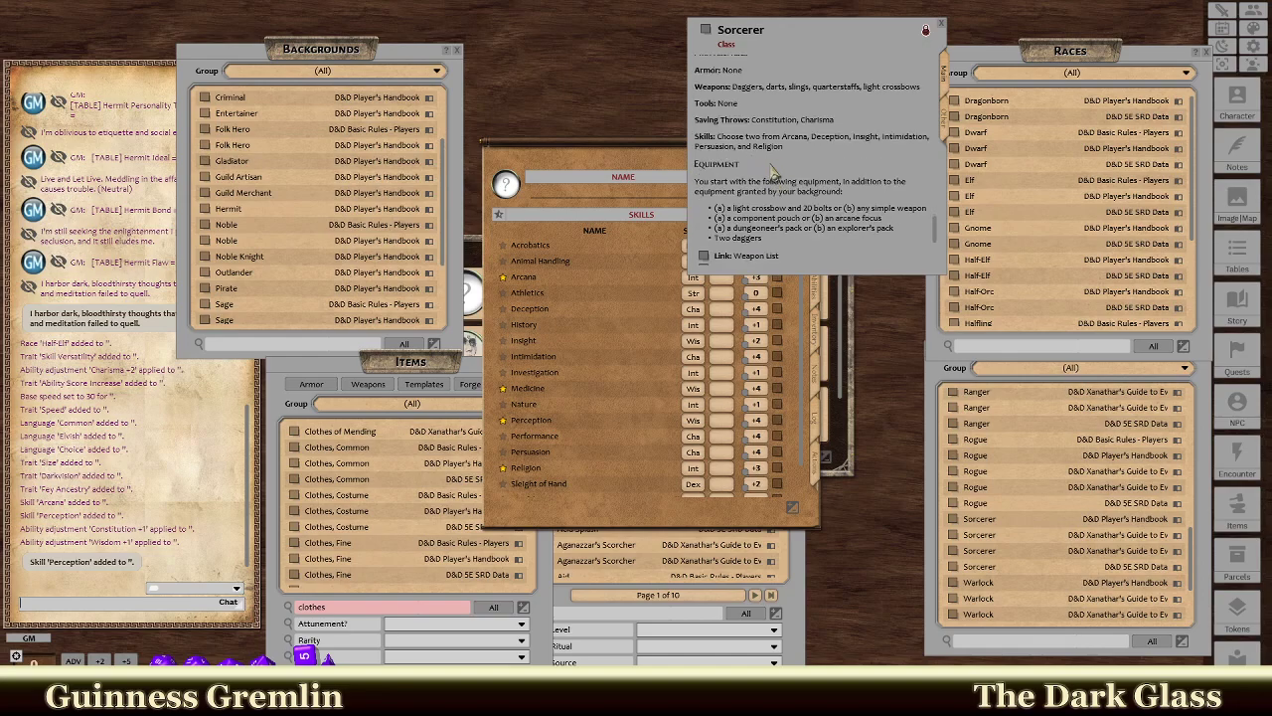
scroll(781, 179, down, 2)
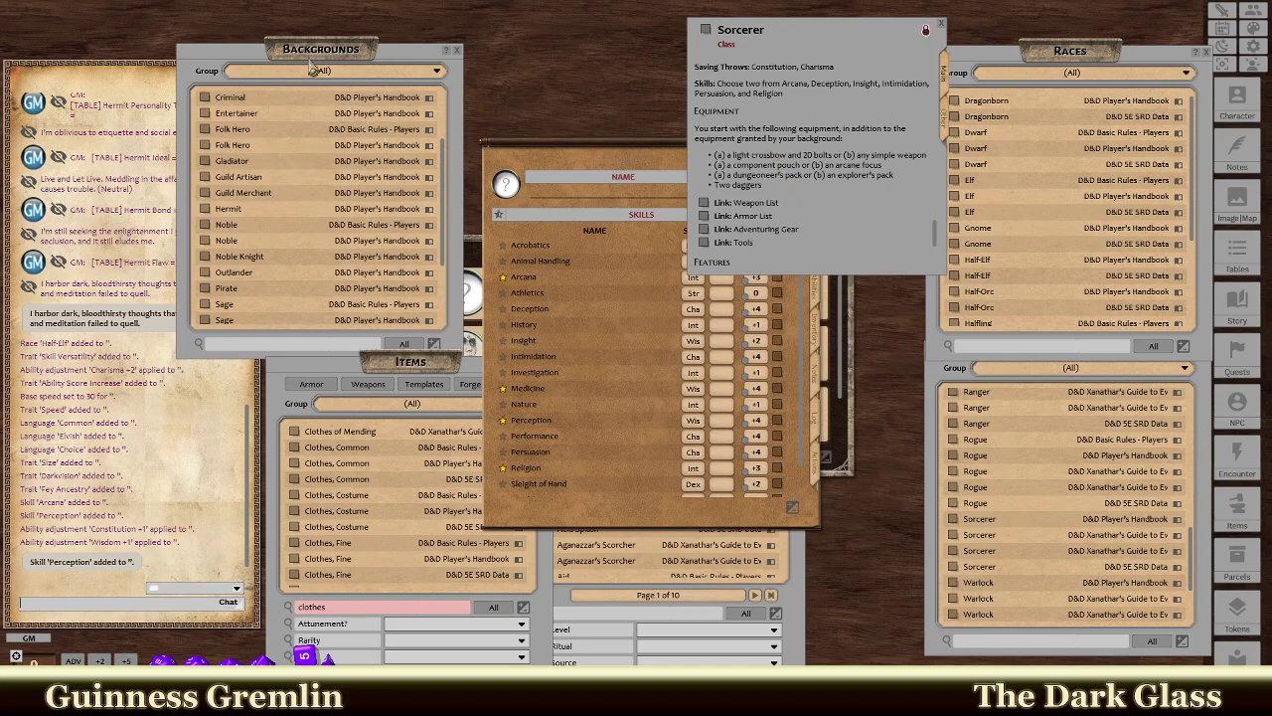
Close the Backgrounds list and add the Player's Handbook Sorcerer as the class on the character sheet's main page.
click(624, 171)
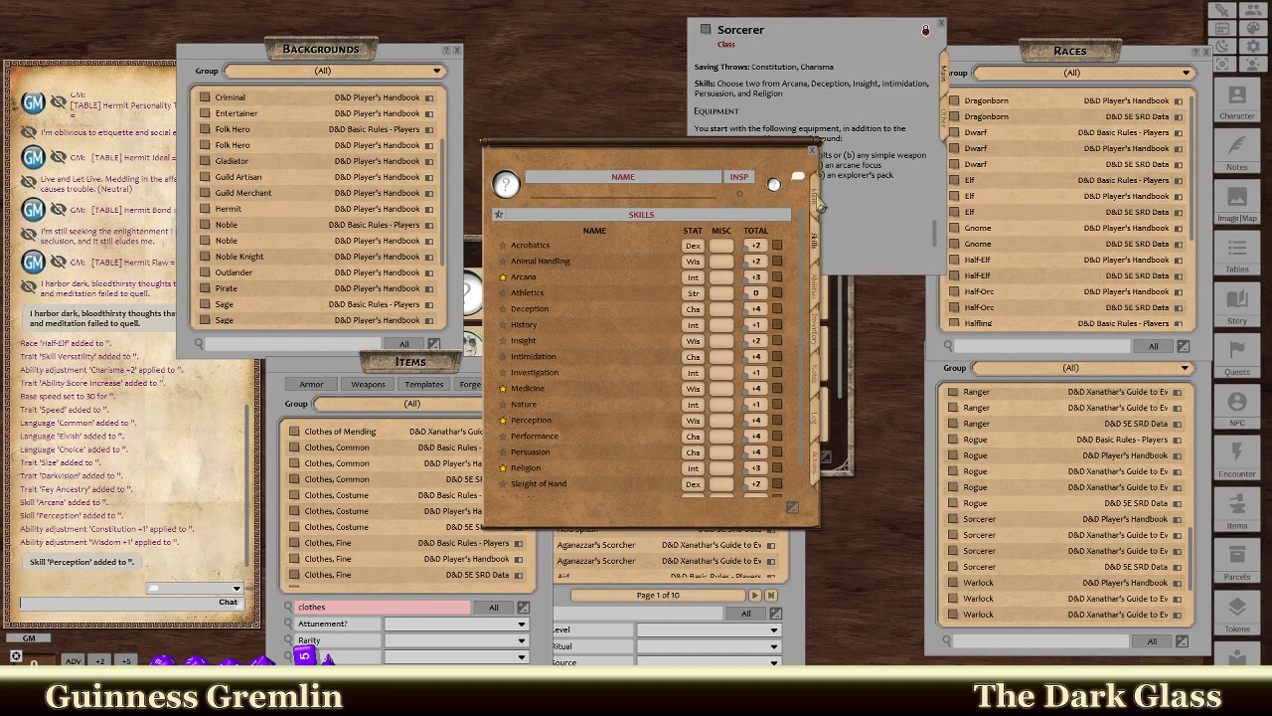
click(819, 199)
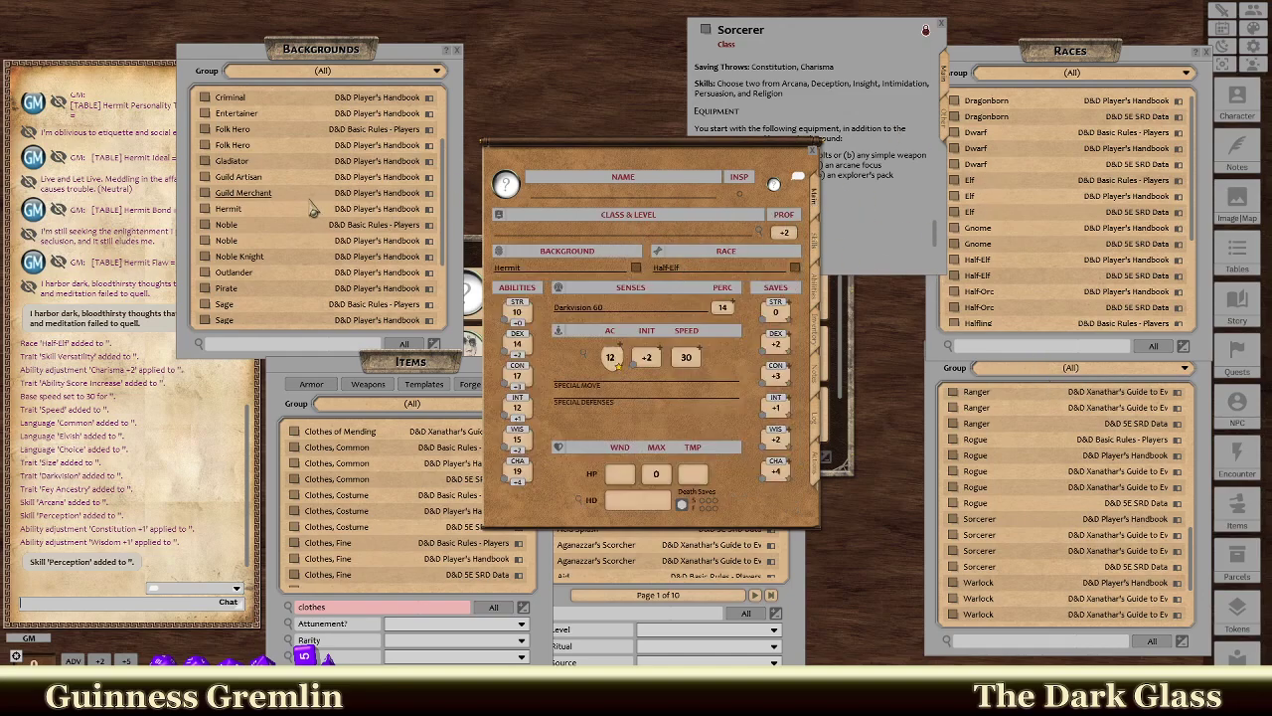
click(457, 51)
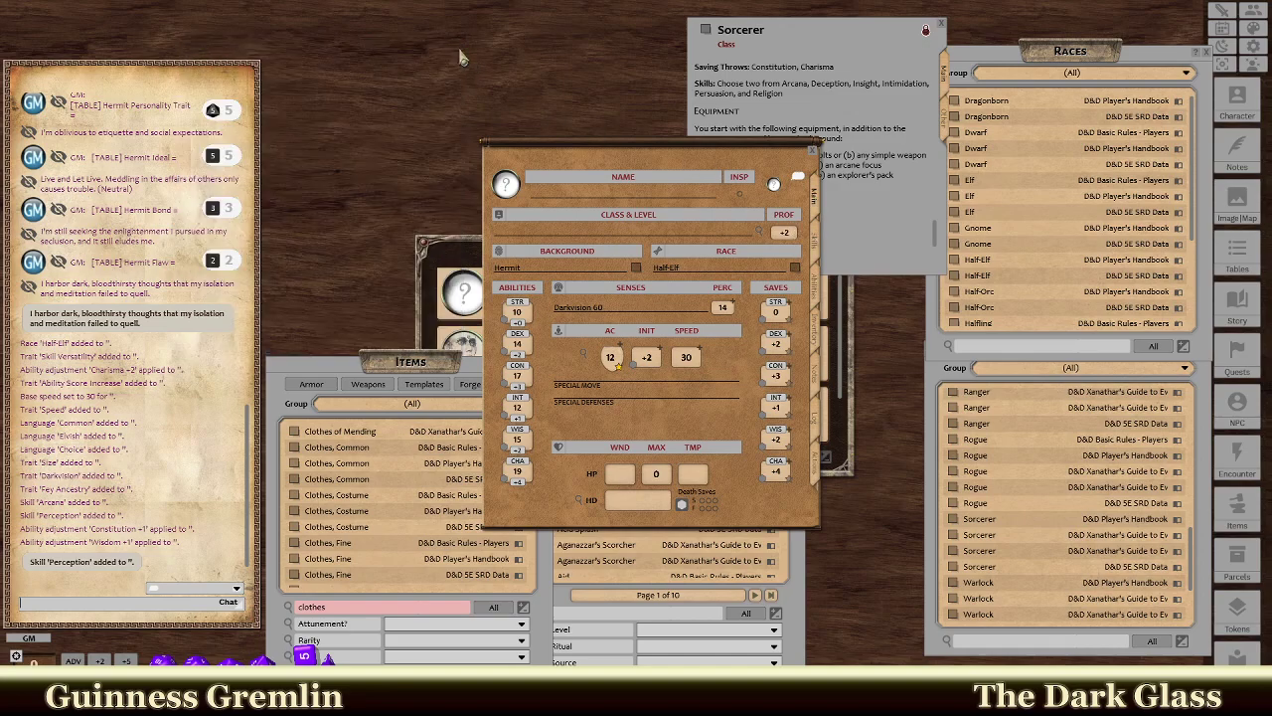
click(979, 520)
drag(776, 378, 621, 224)
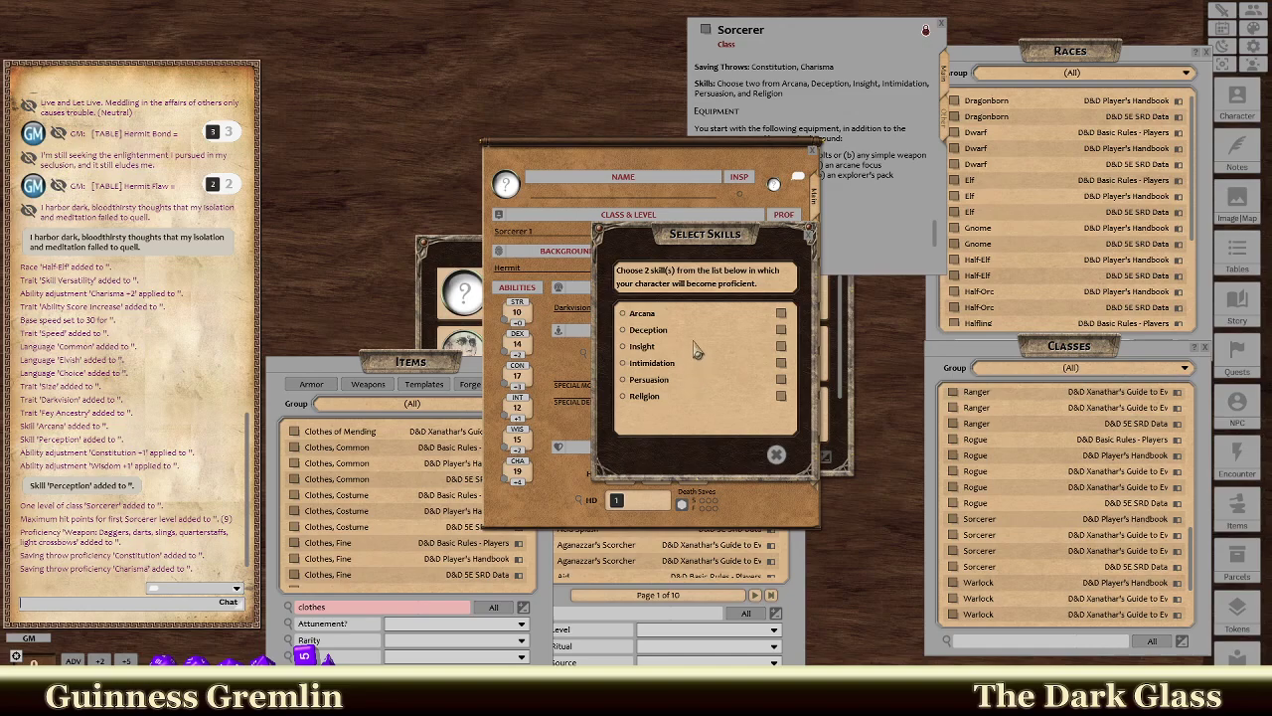
Choose Deception and Insight as the Sorcerer's two class skill proficiencies and confirm the selection.
drag(750, 247, 829, 207)
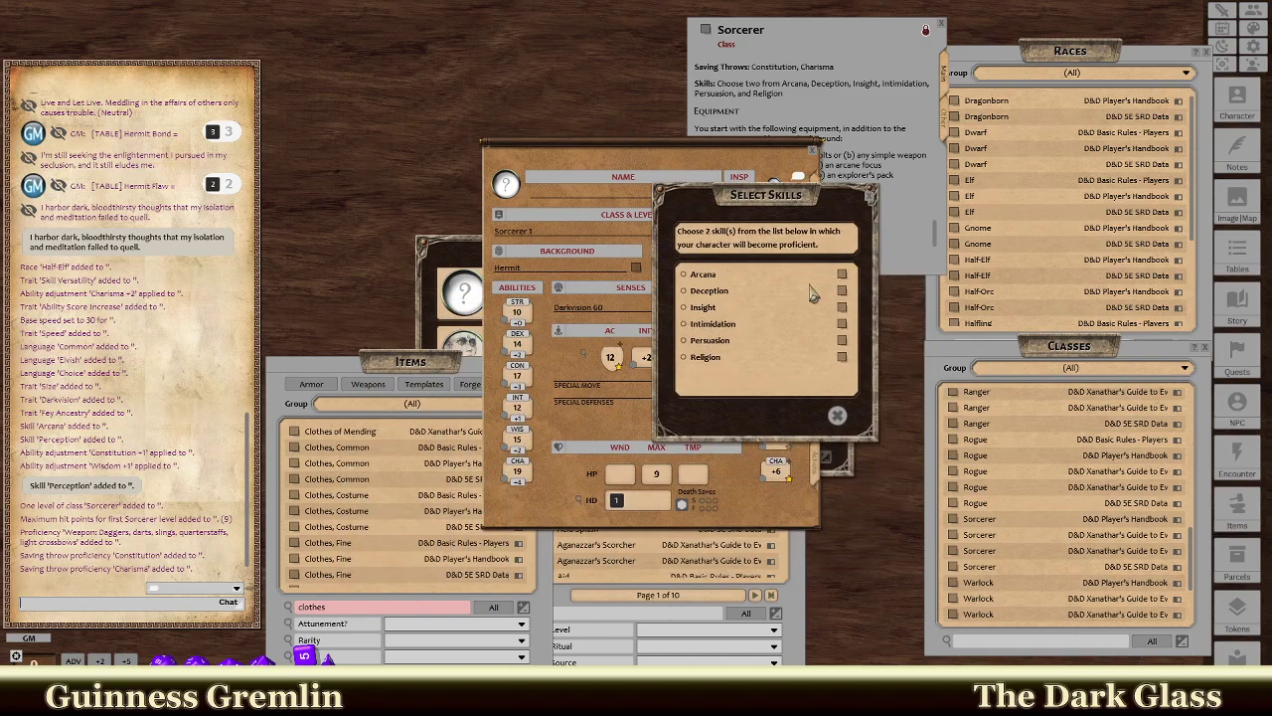
click(686, 293)
click(705, 309)
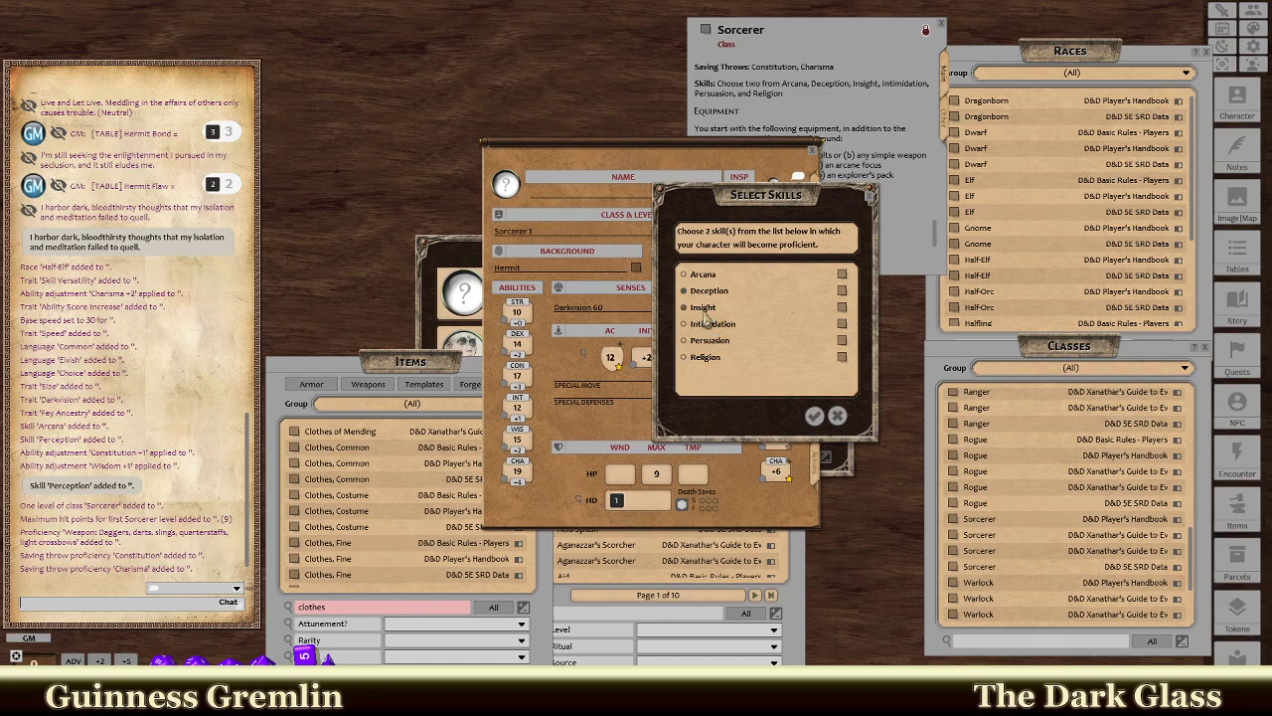
click(813, 416)
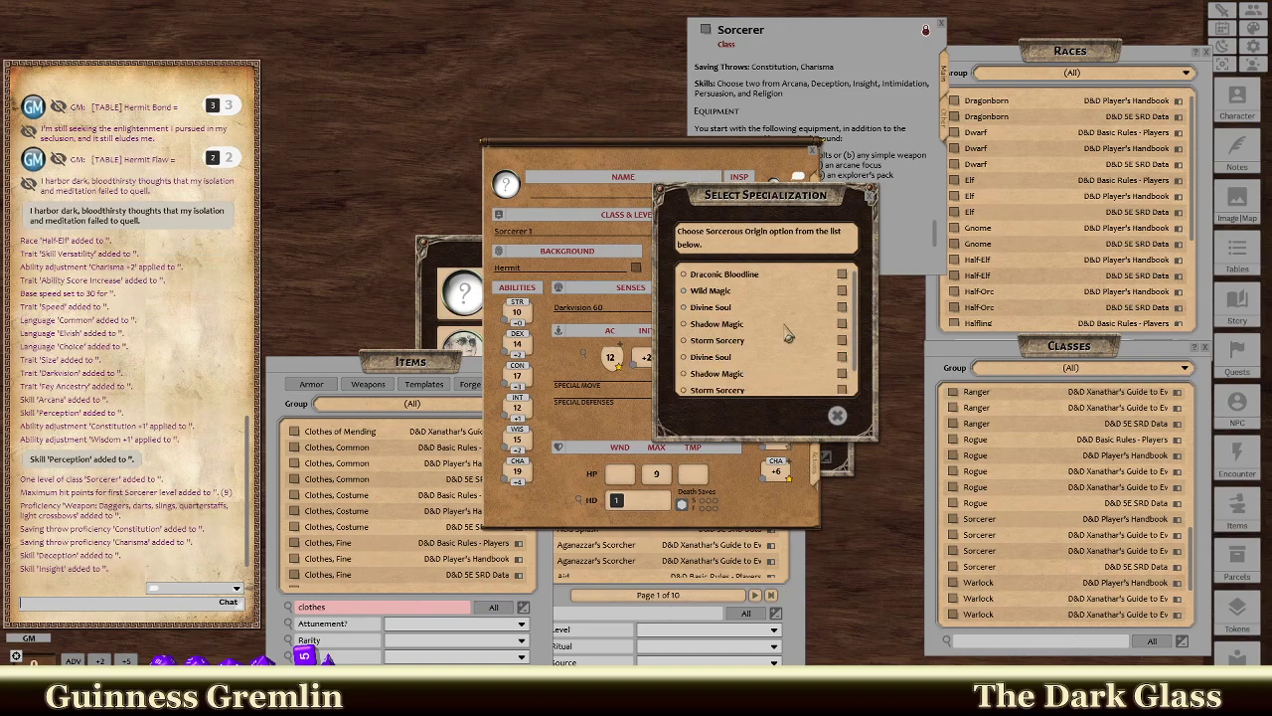
Read the Draconic Bloodline and Wild Magic descriptions among the Sorcerous Origin options, then close the Wild Magic description.
click(842, 278)
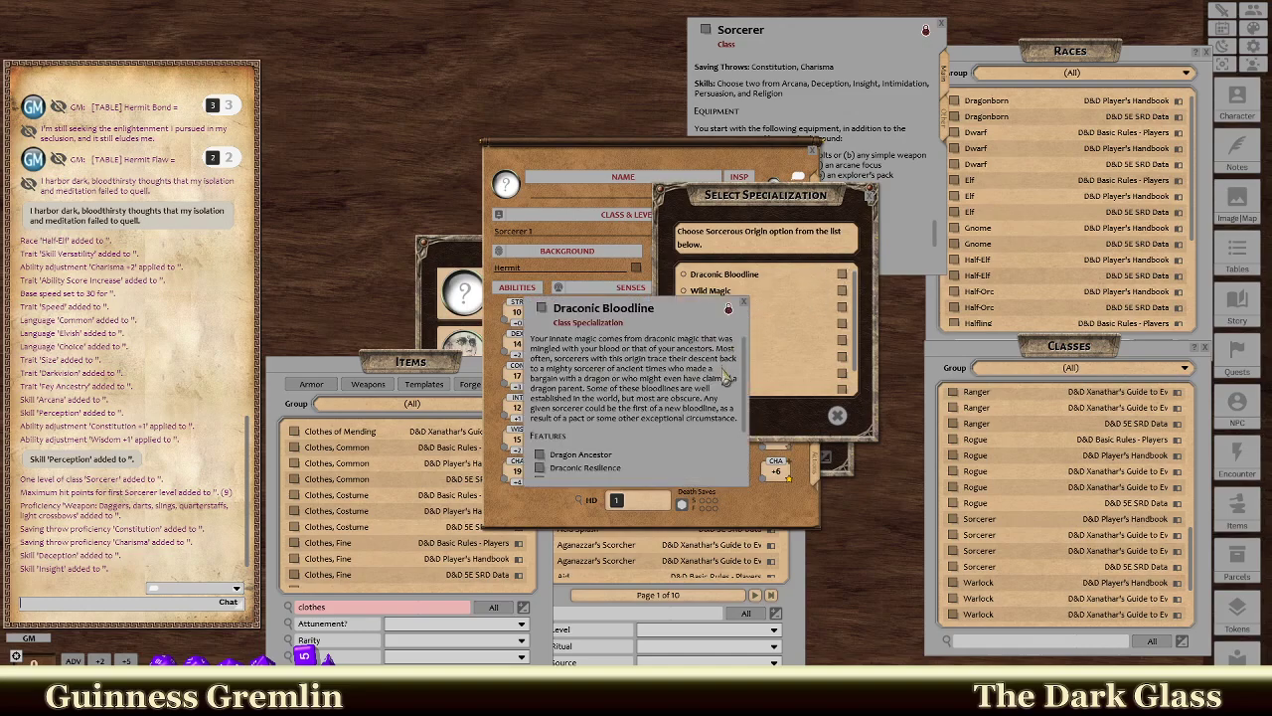
click(843, 290)
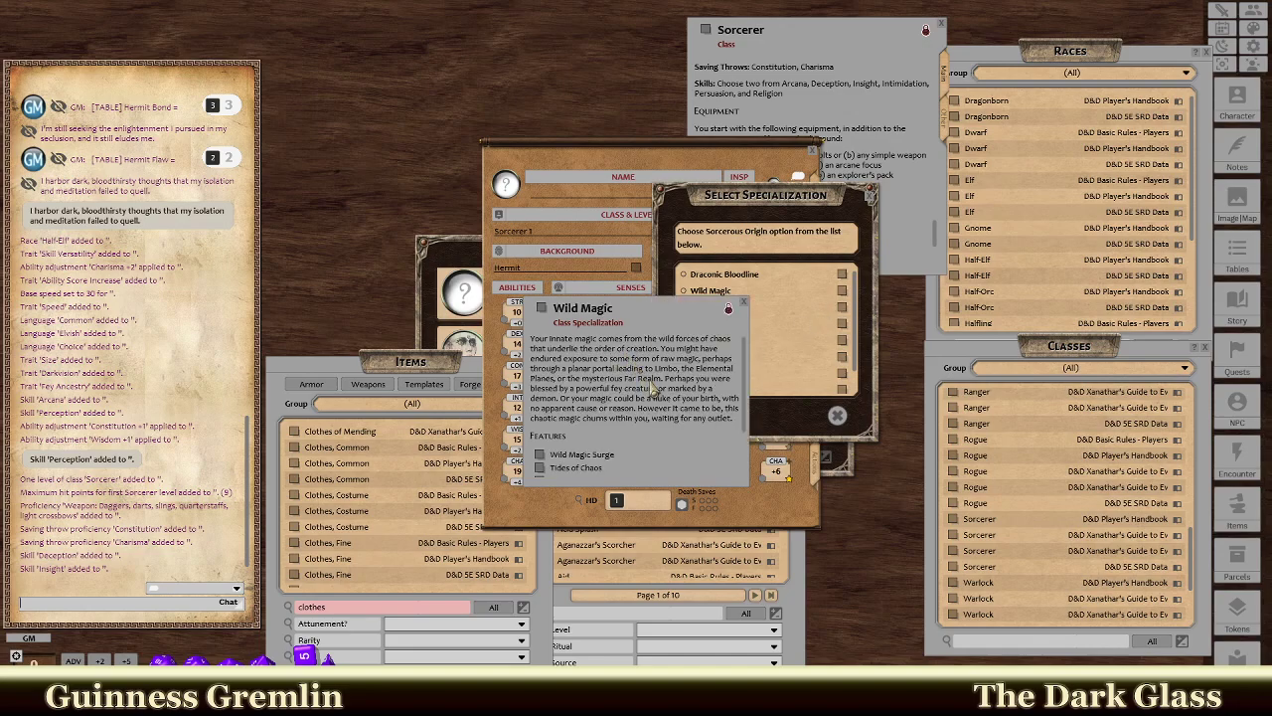
scroll(654, 388, down, 1)
scroll(608, 407, down, 1)
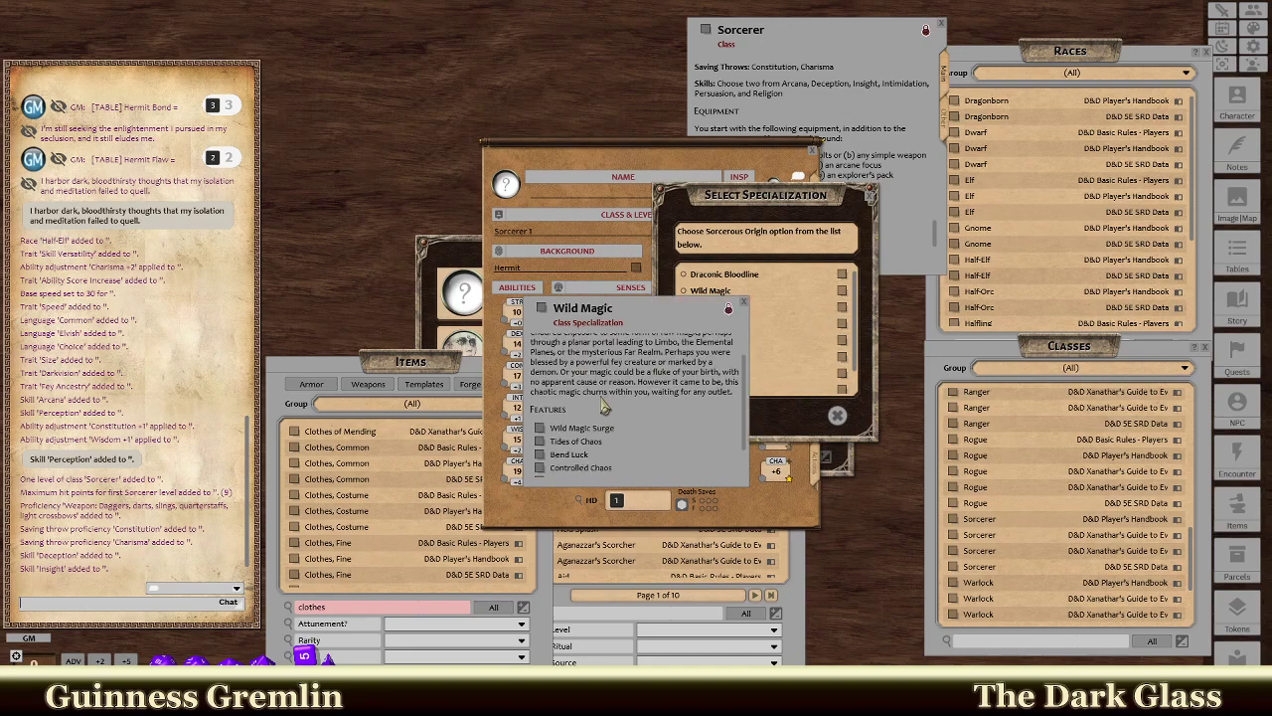
scroll(604, 406, up, 1)
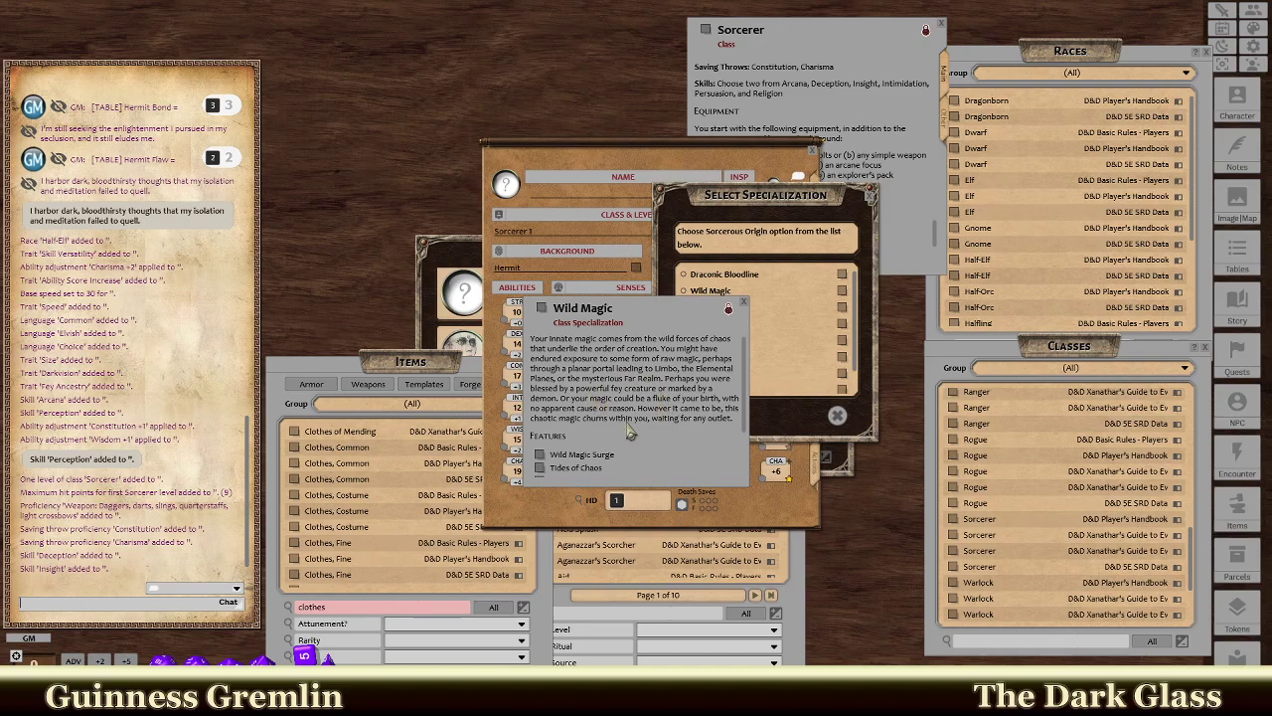
click(743, 301)
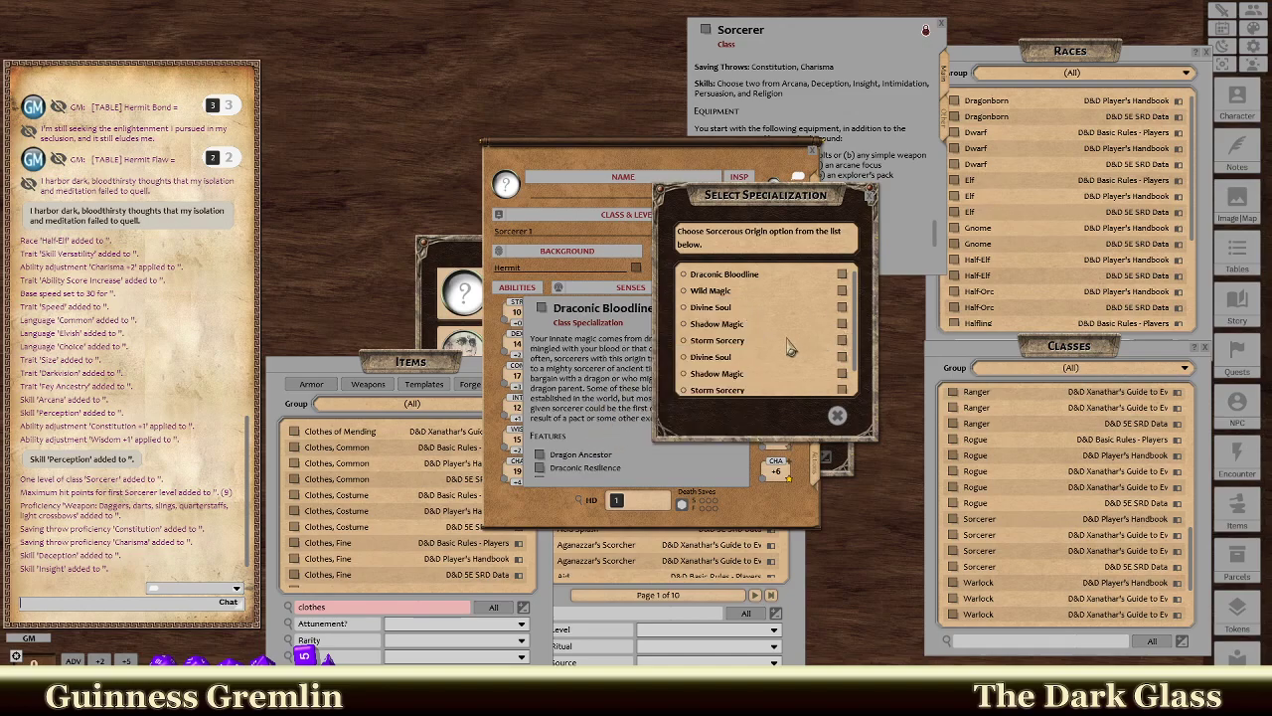
Read the Storm Sorcery origin's description and features, view its Storm Sorcerer image, and close both.
click(842, 343)
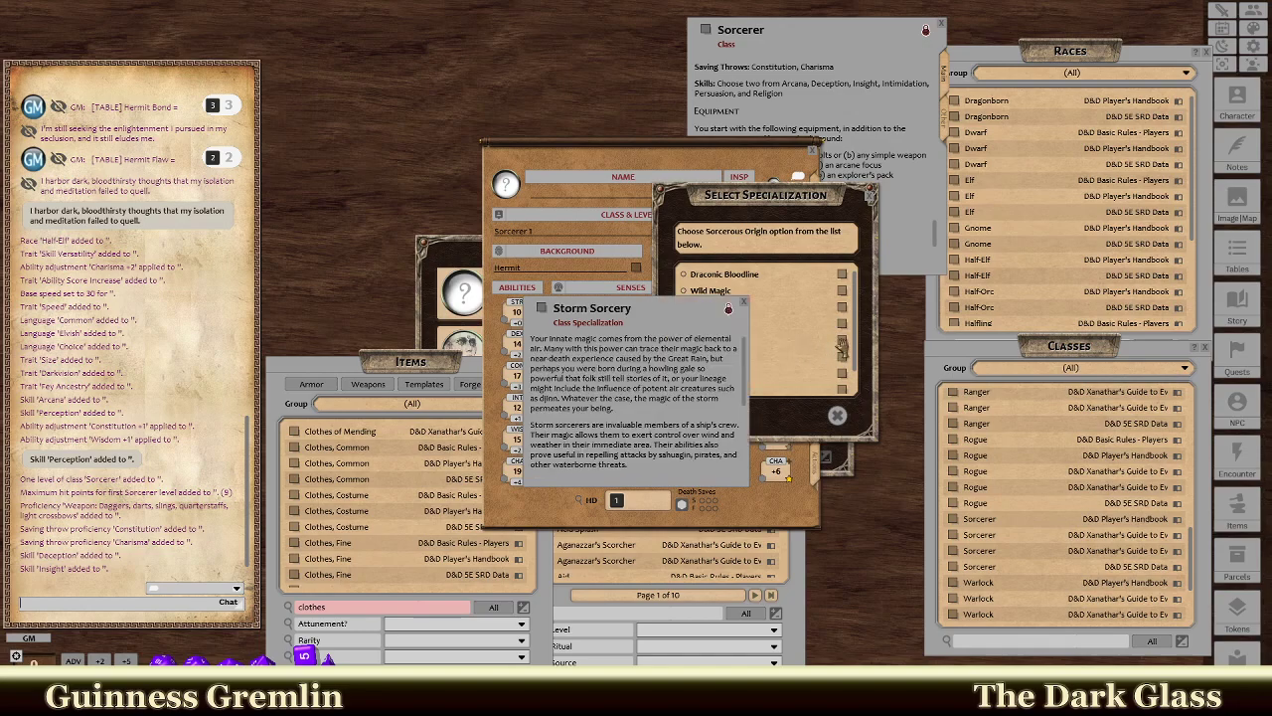
scroll(671, 376, down, 3)
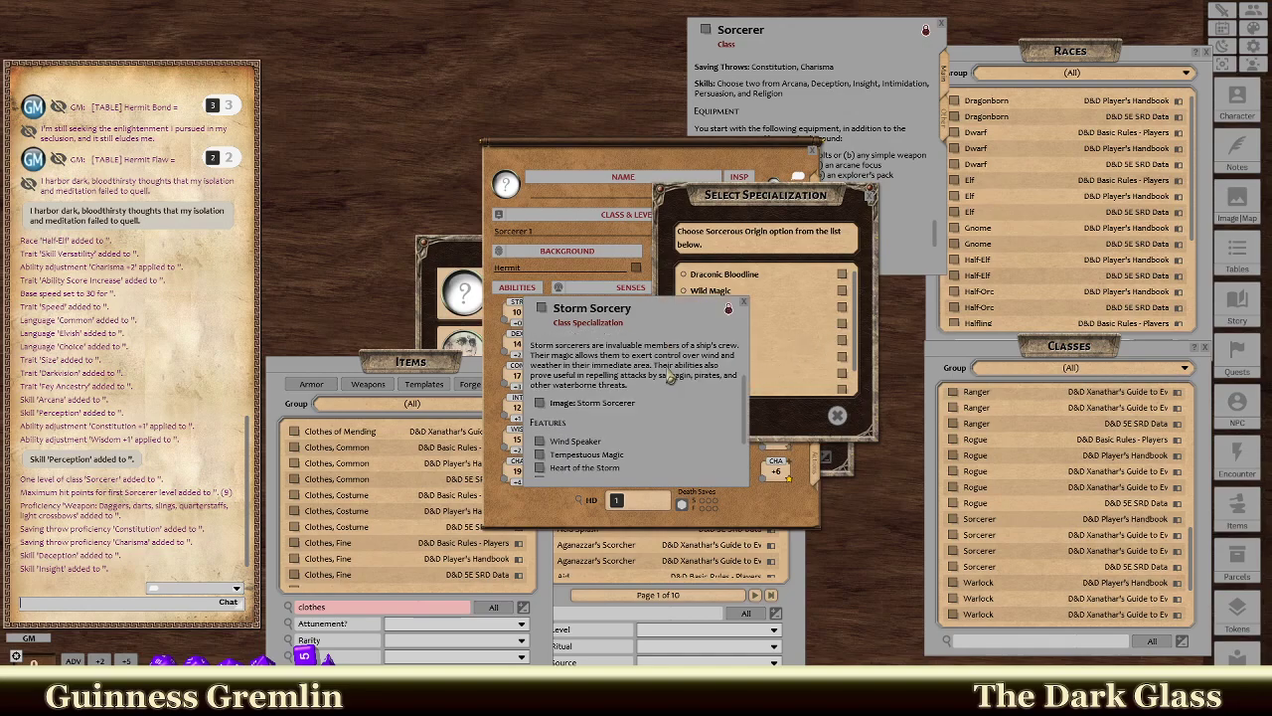
scroll(671, 377, down, 3)
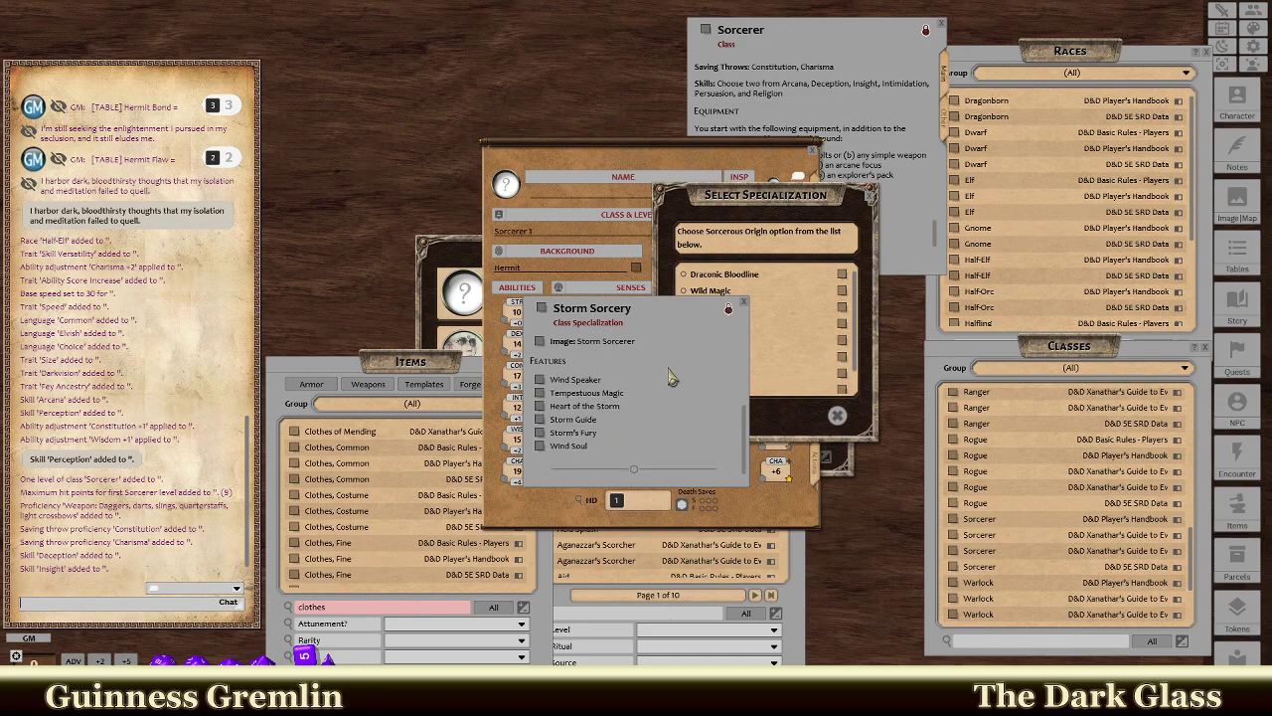
click(540, 341)
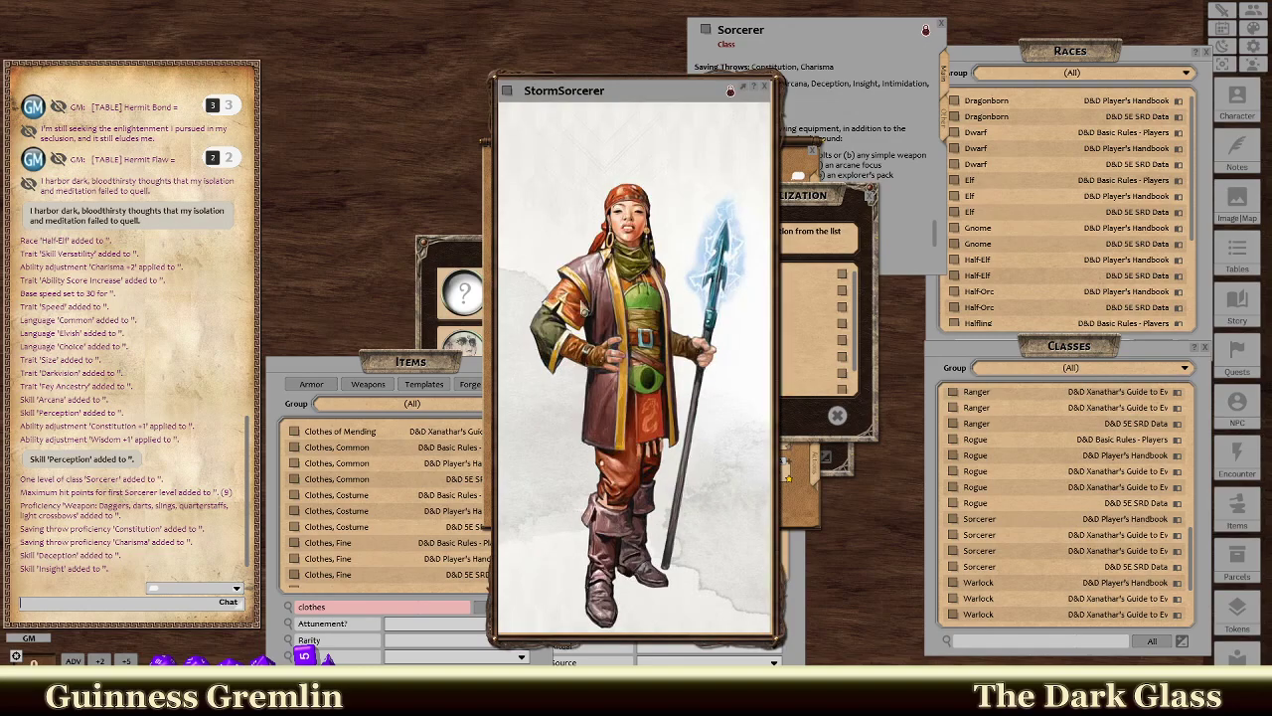
click(765, 88)
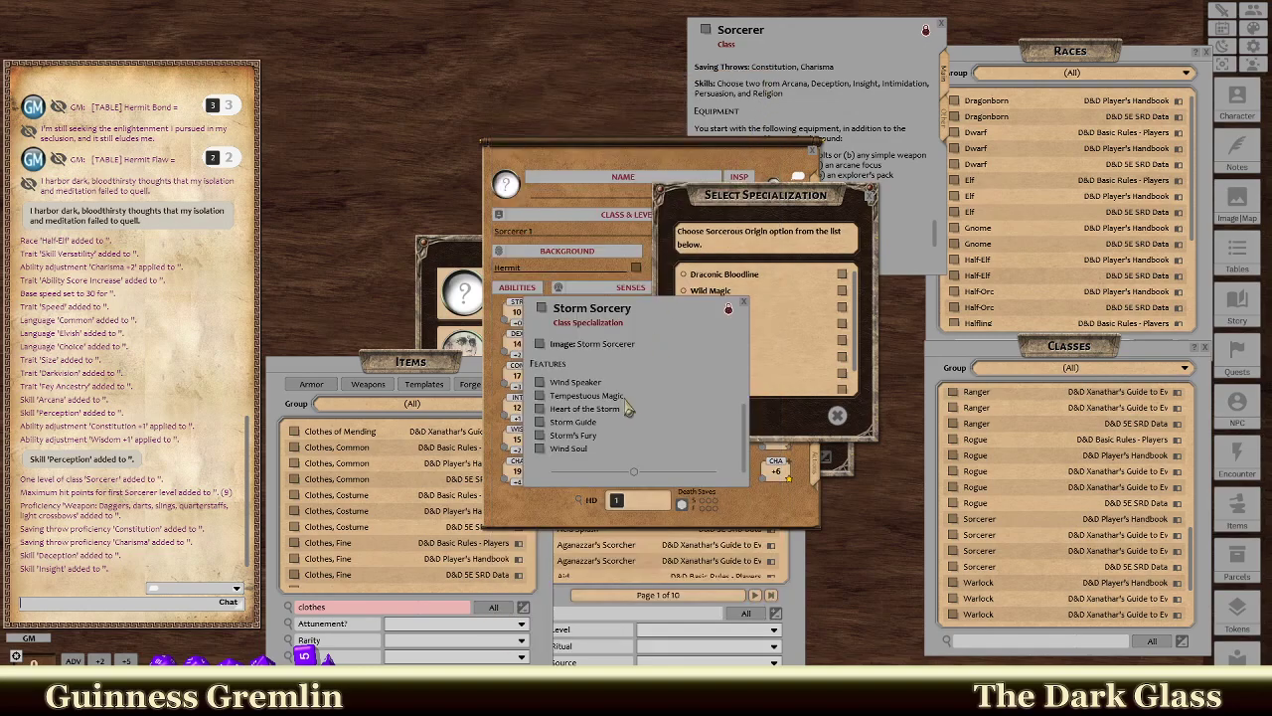
click(744, 301)
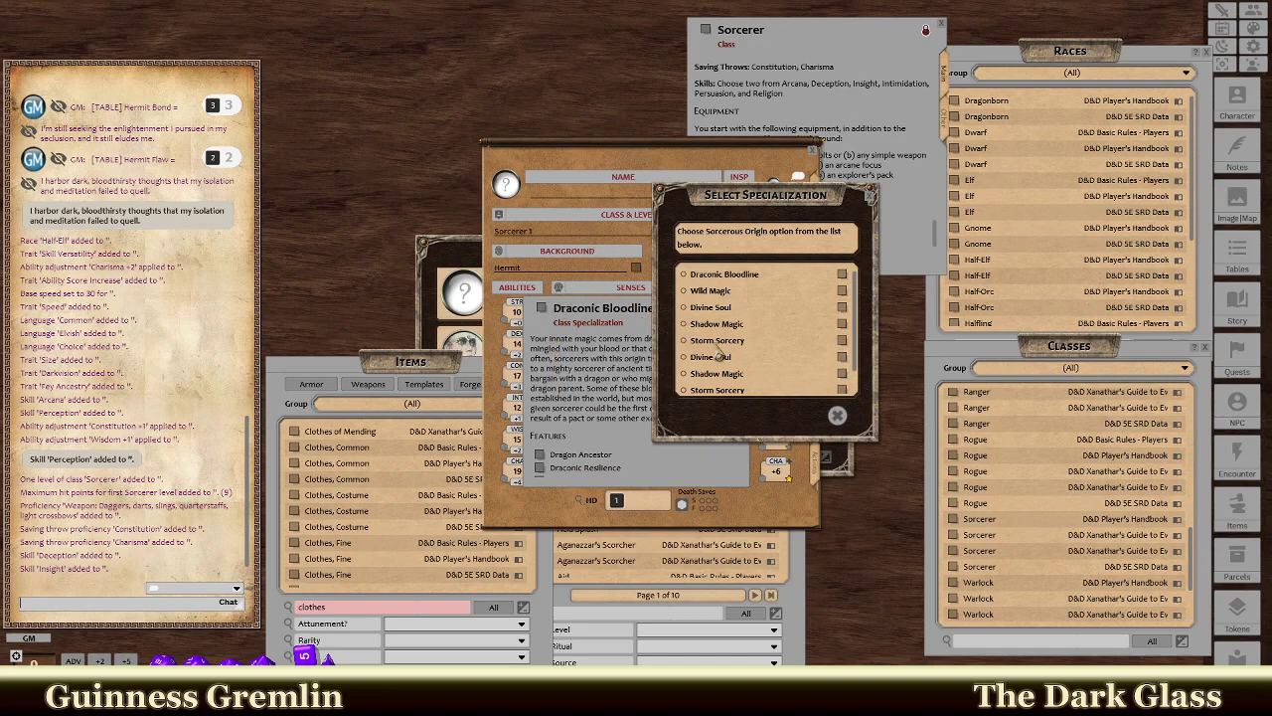
Select the first Storm Sorcery entry as the Sorcerous Origin and confirm it, then look over the open Draconic Bloodline description.
click(683, 340)
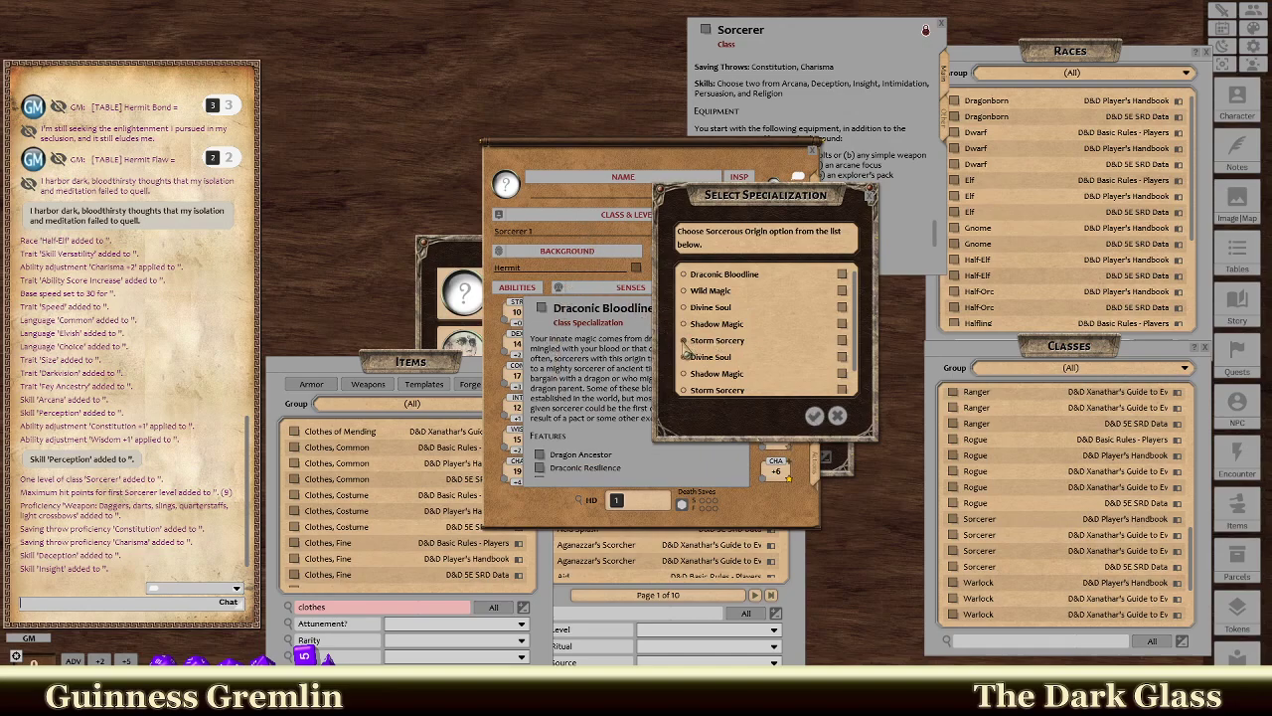
click(814, 416)
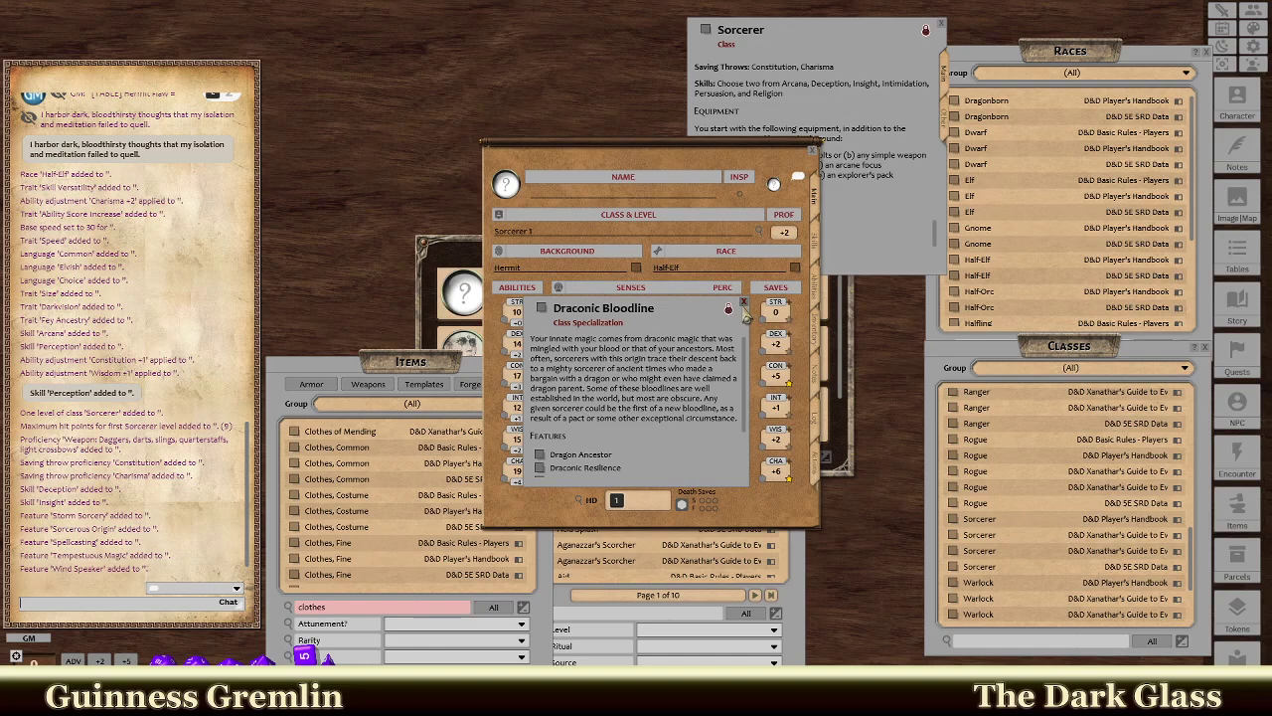
scroll(672, 374, down, 1)
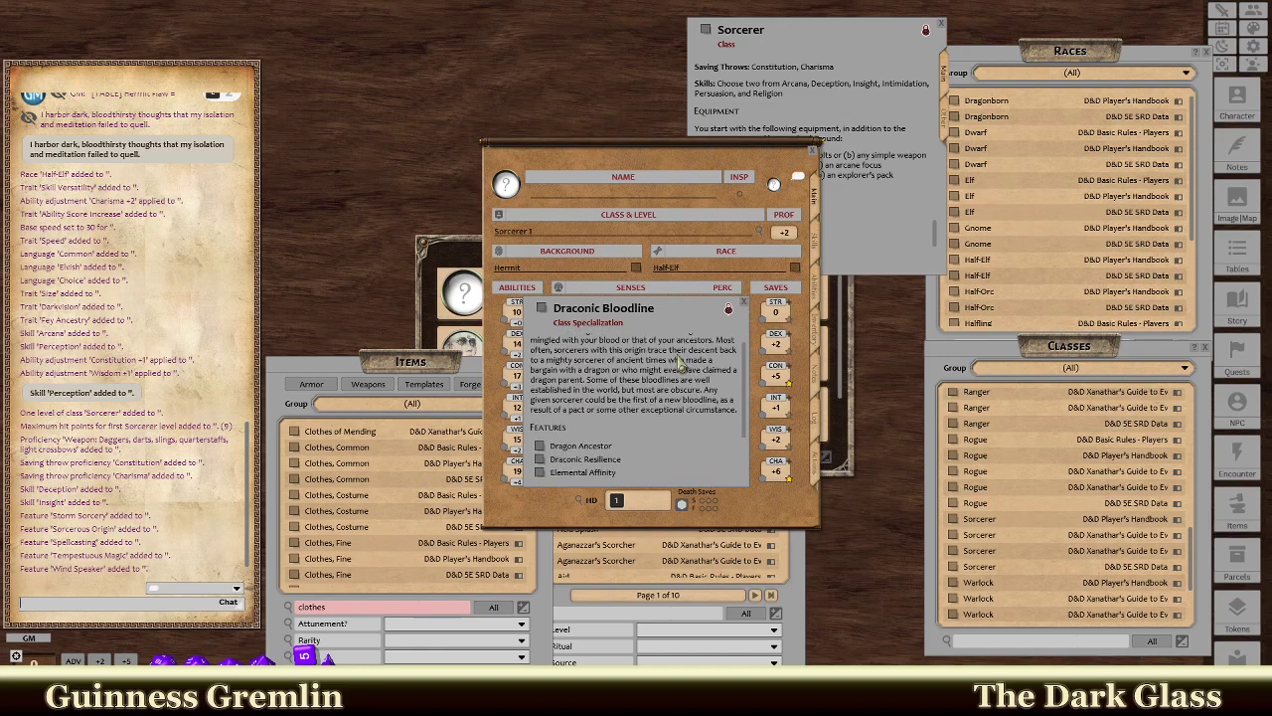
scroll(680, 365, up, 1)
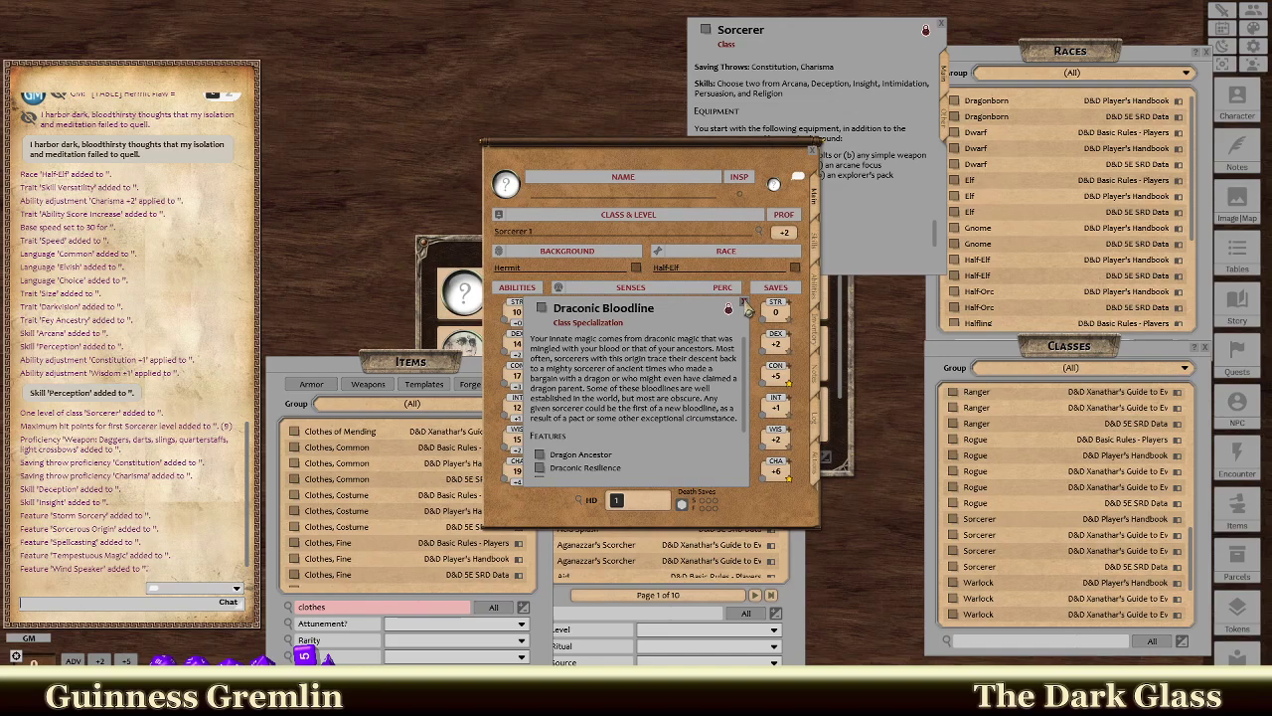
Close the Draconic Bloodline description and review the character's skills and abilities.
click(744, 303)
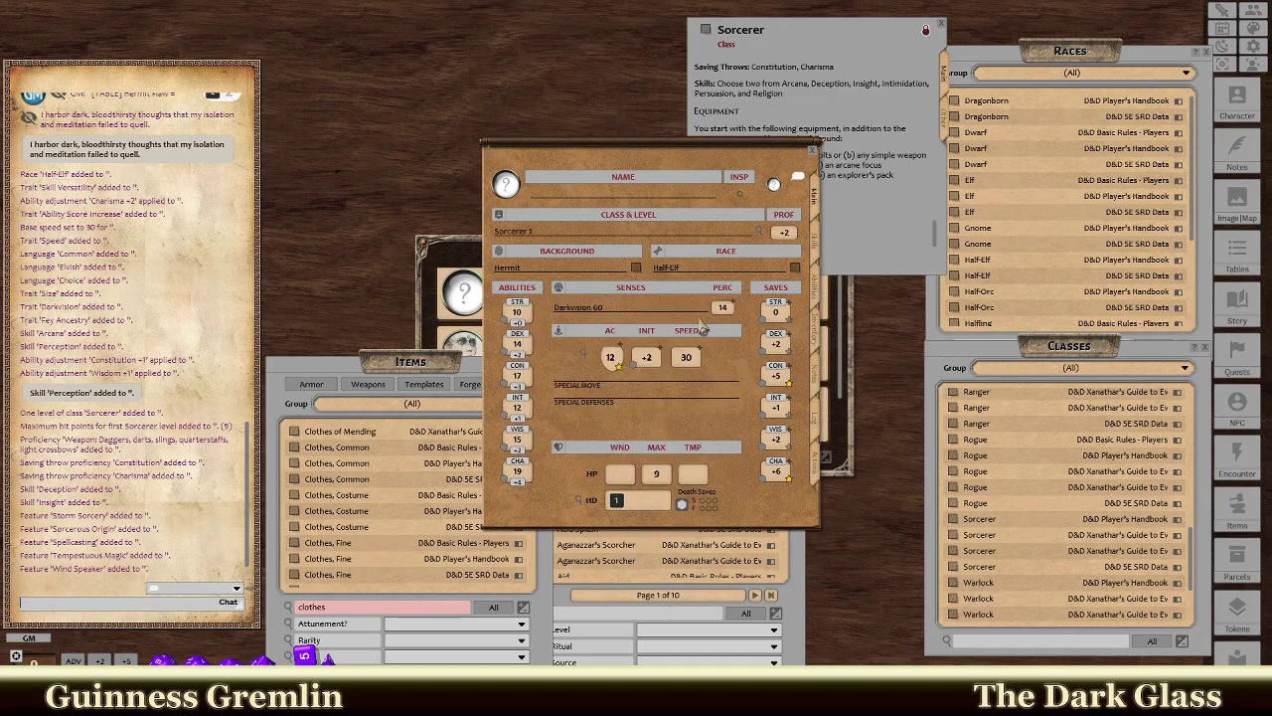
click(818, 247)
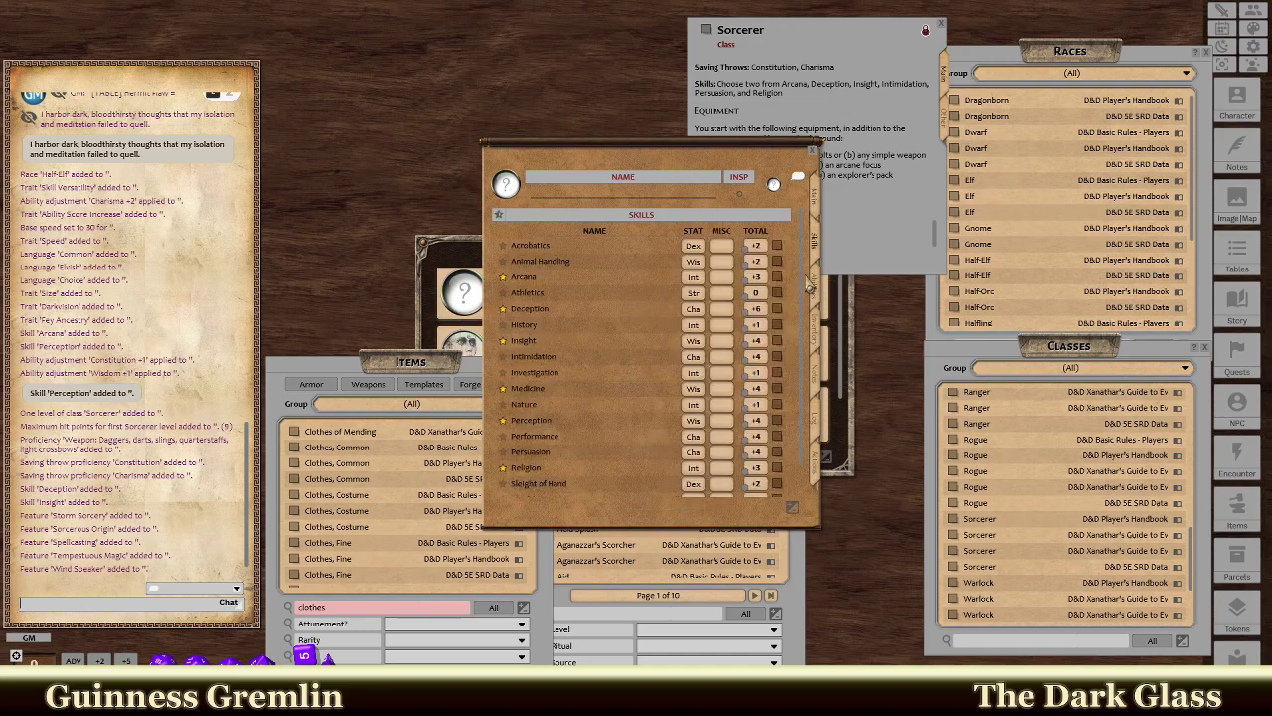
click(815, 284)
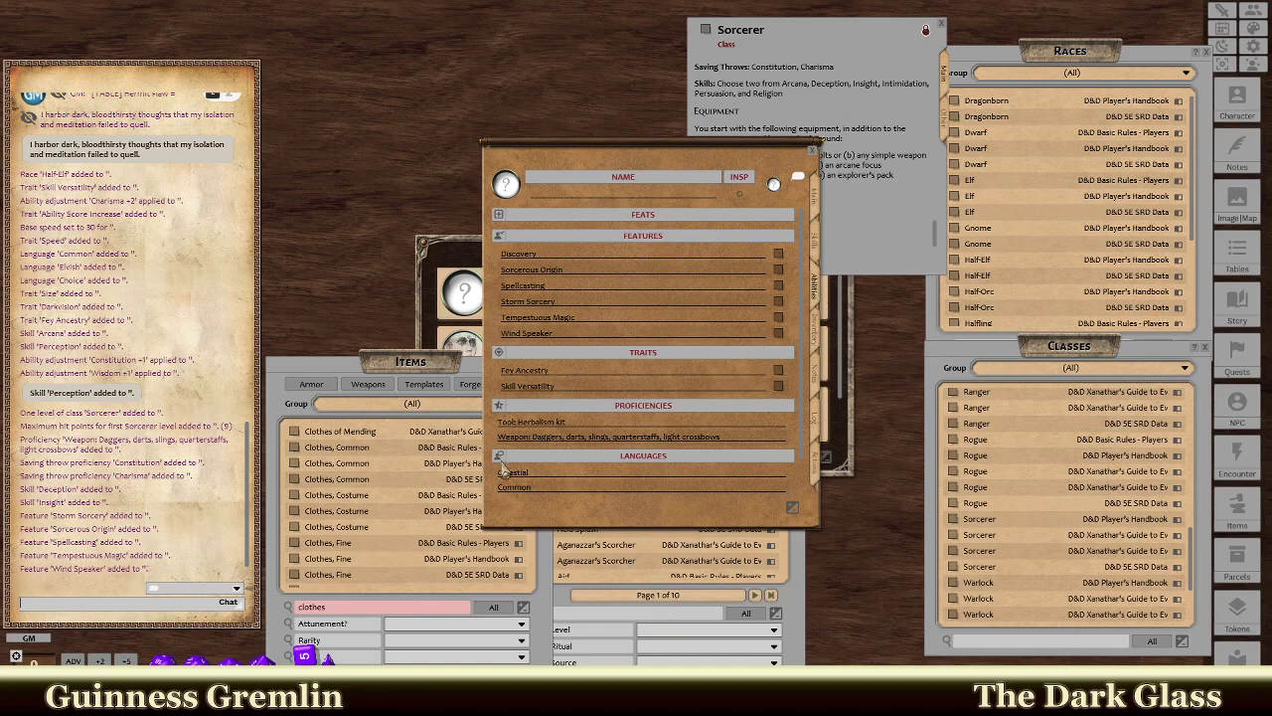
Read the Storm Sorcery and Wind Speaker feature descriptions, then check the character's languages and inventory.
click(777, 301)
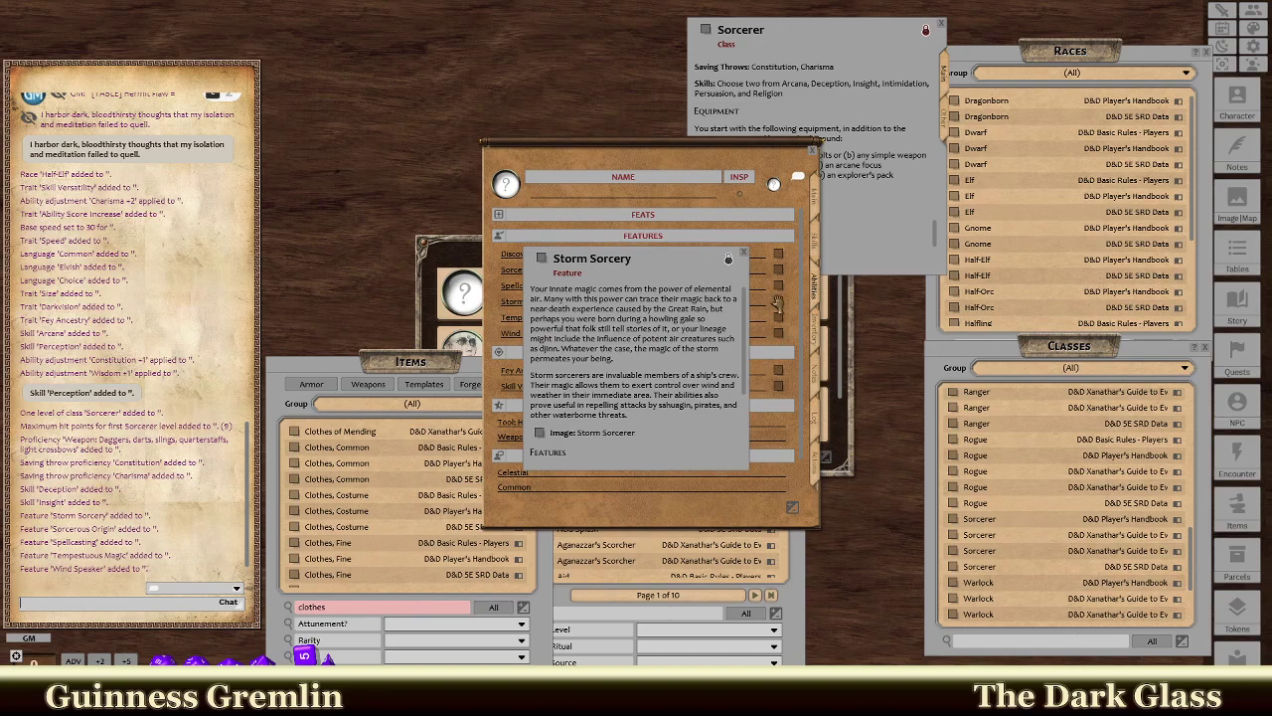
scroll(674, 345, down, 3)
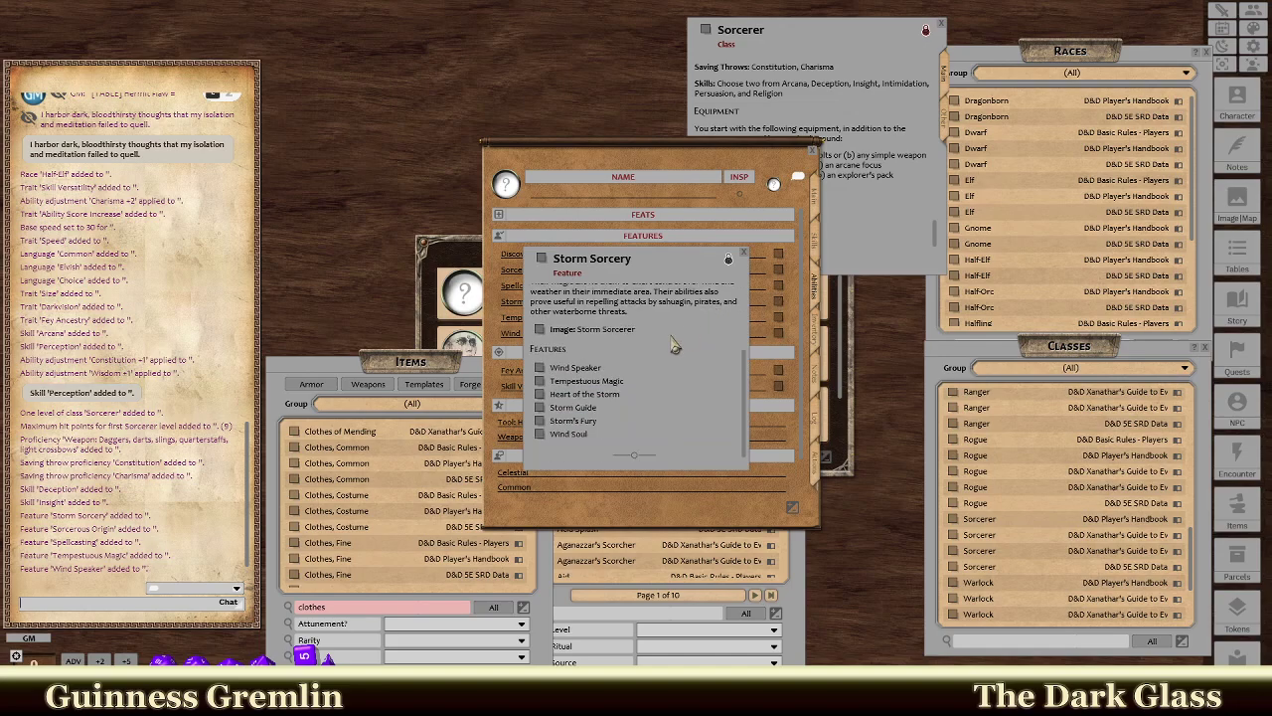
click(541, 369)
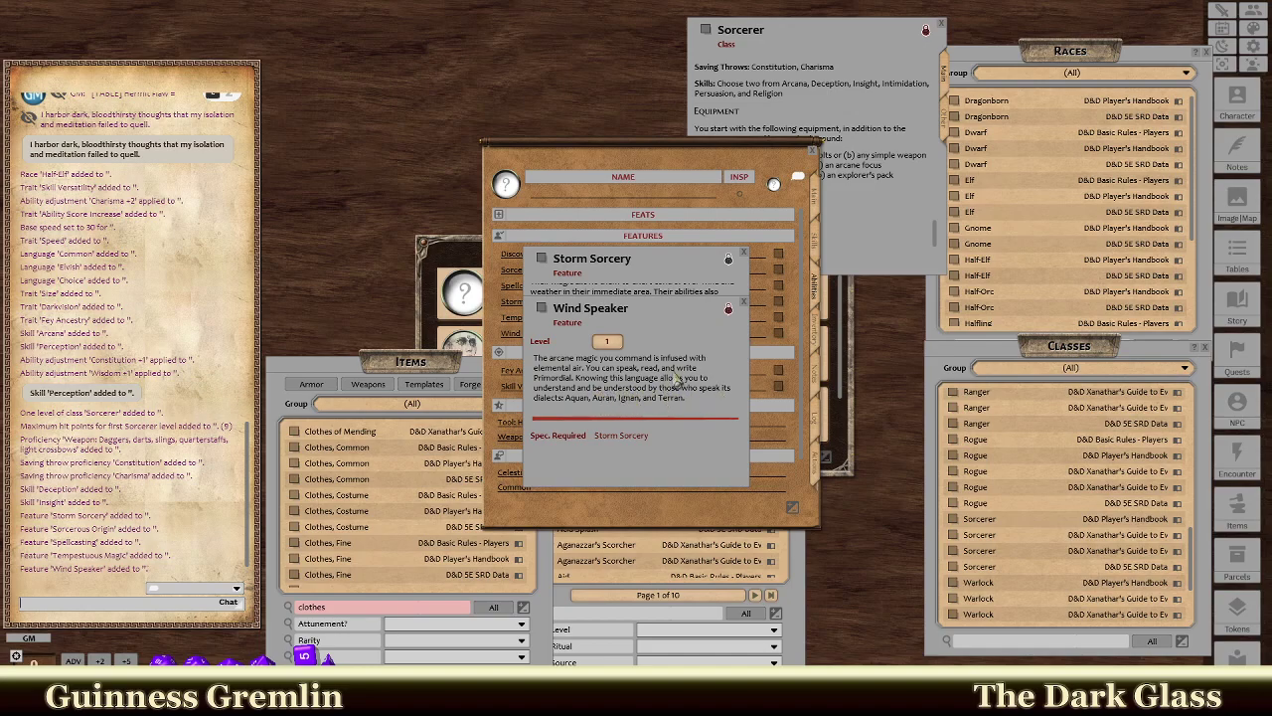
click(744, 302)
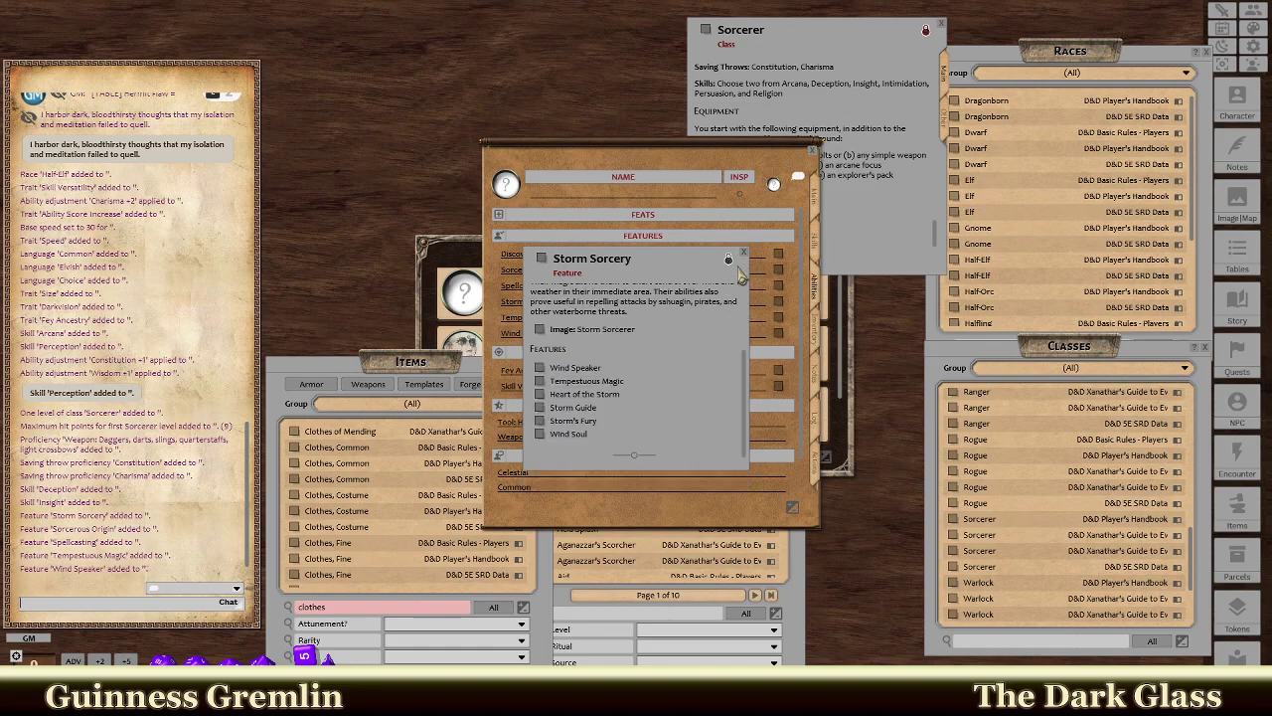
click(744, 252)
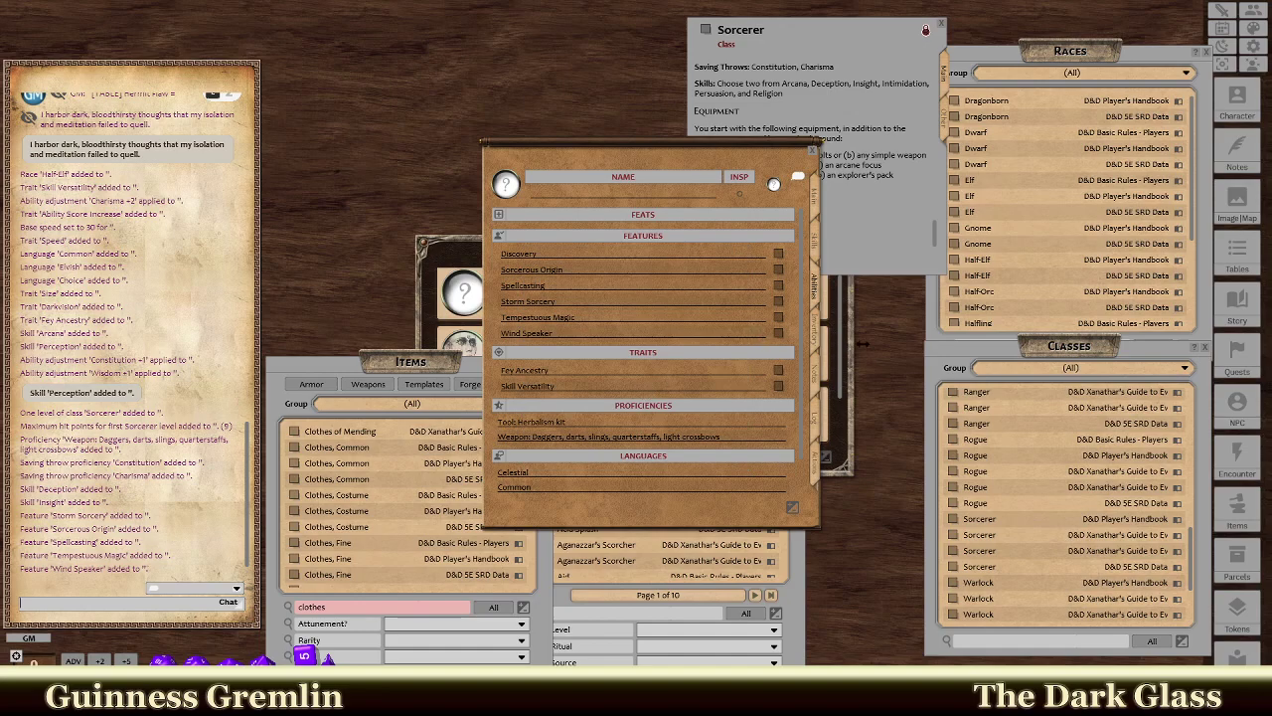
scroll(696, 306, down, 1)
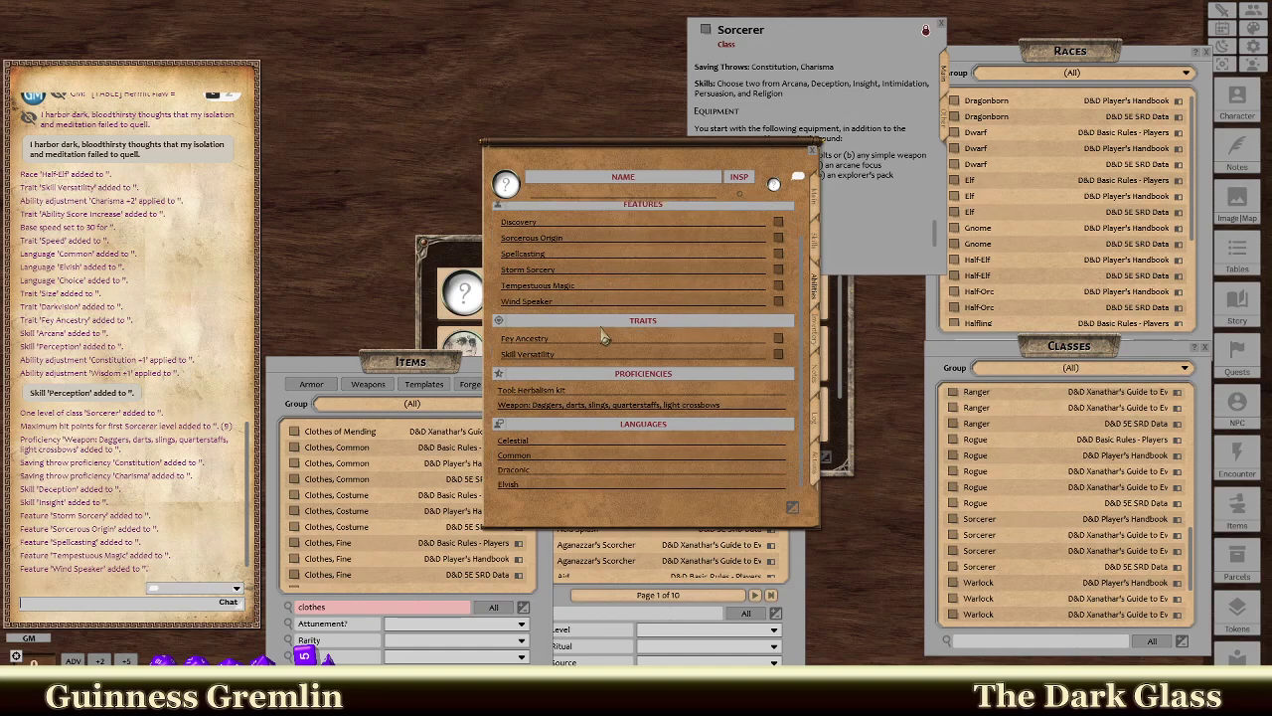
click(818, 328)
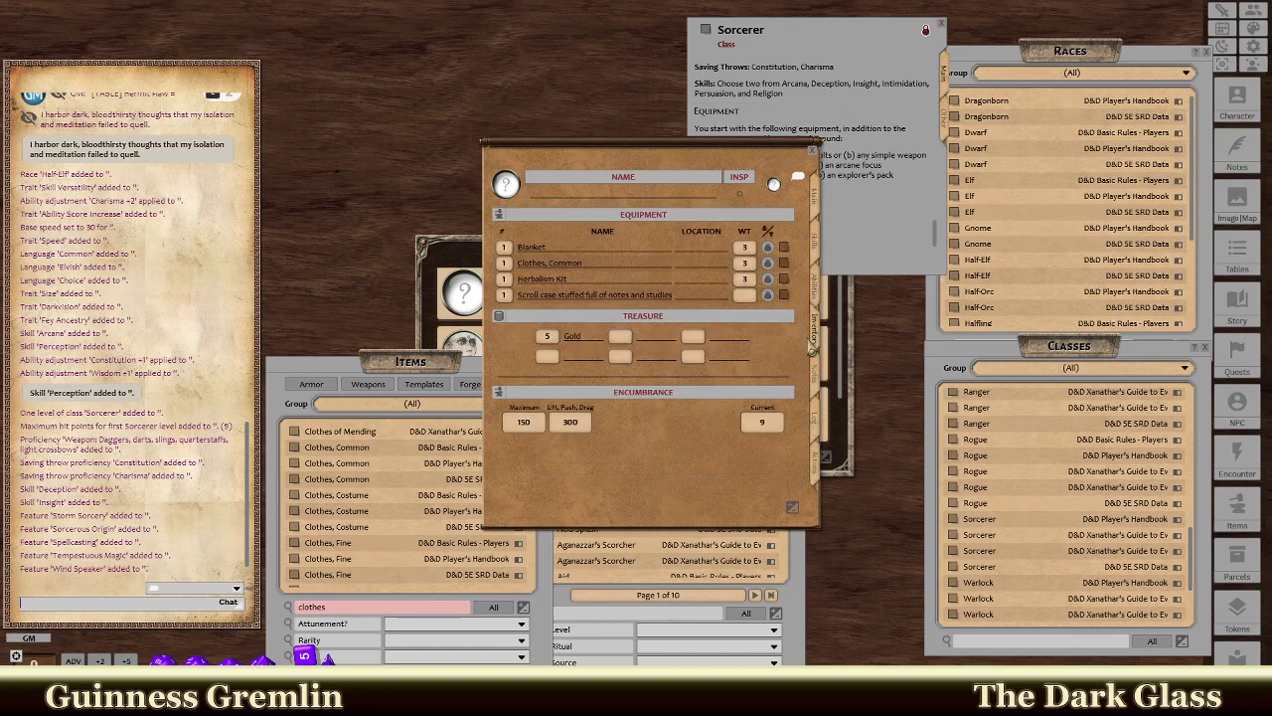
click(817, 298)
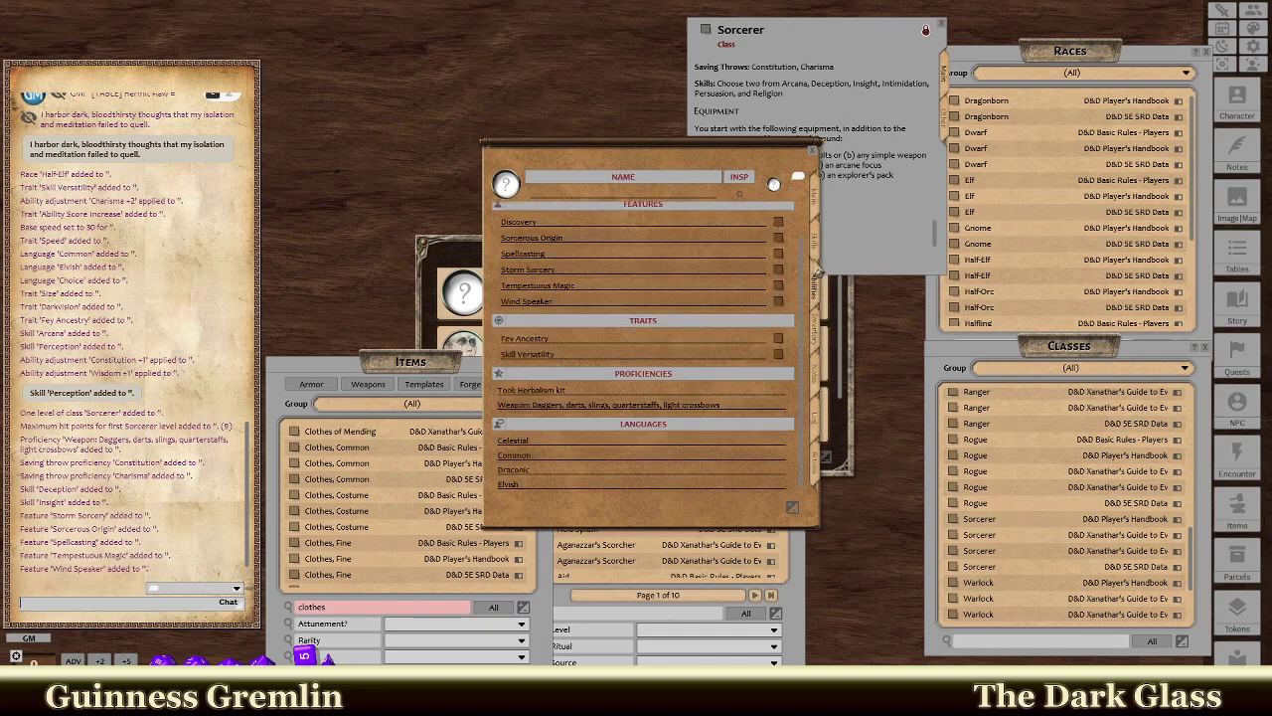
Search the items for "crossbow, light" and add the SRD Data version of Crossbow, Light to the character's inventory.
click(872, 125)
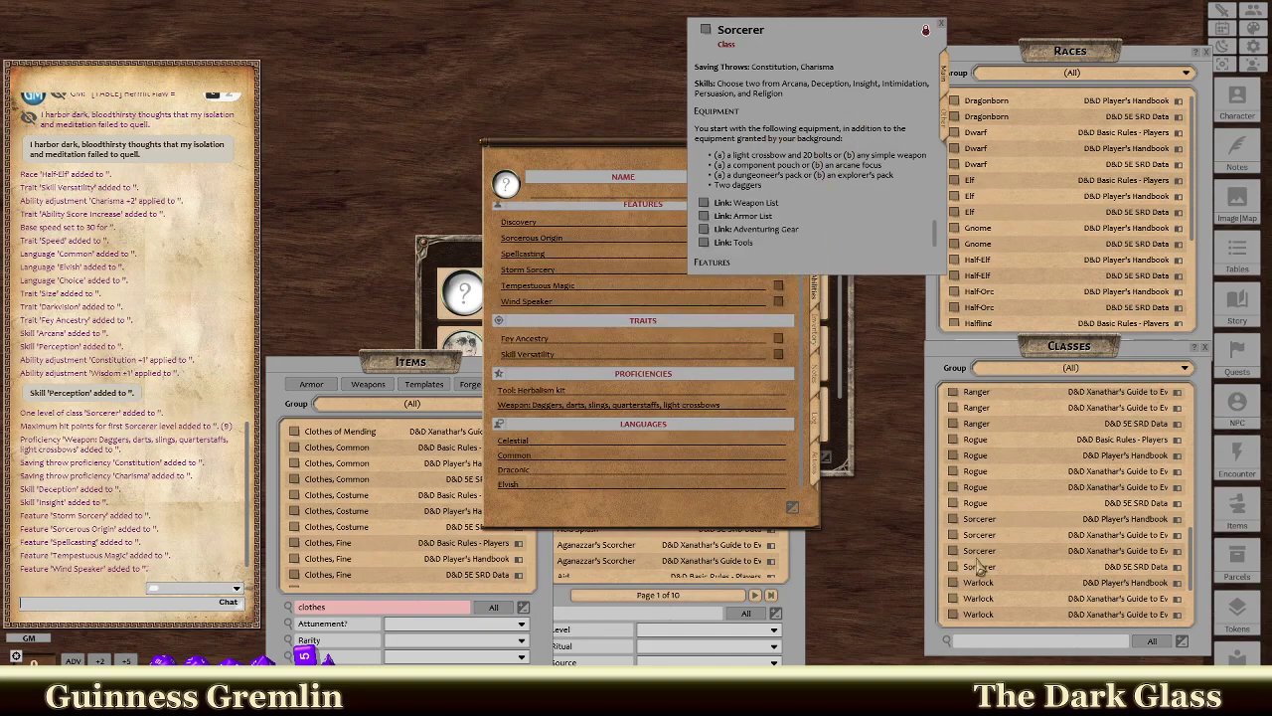
click(355, 607)
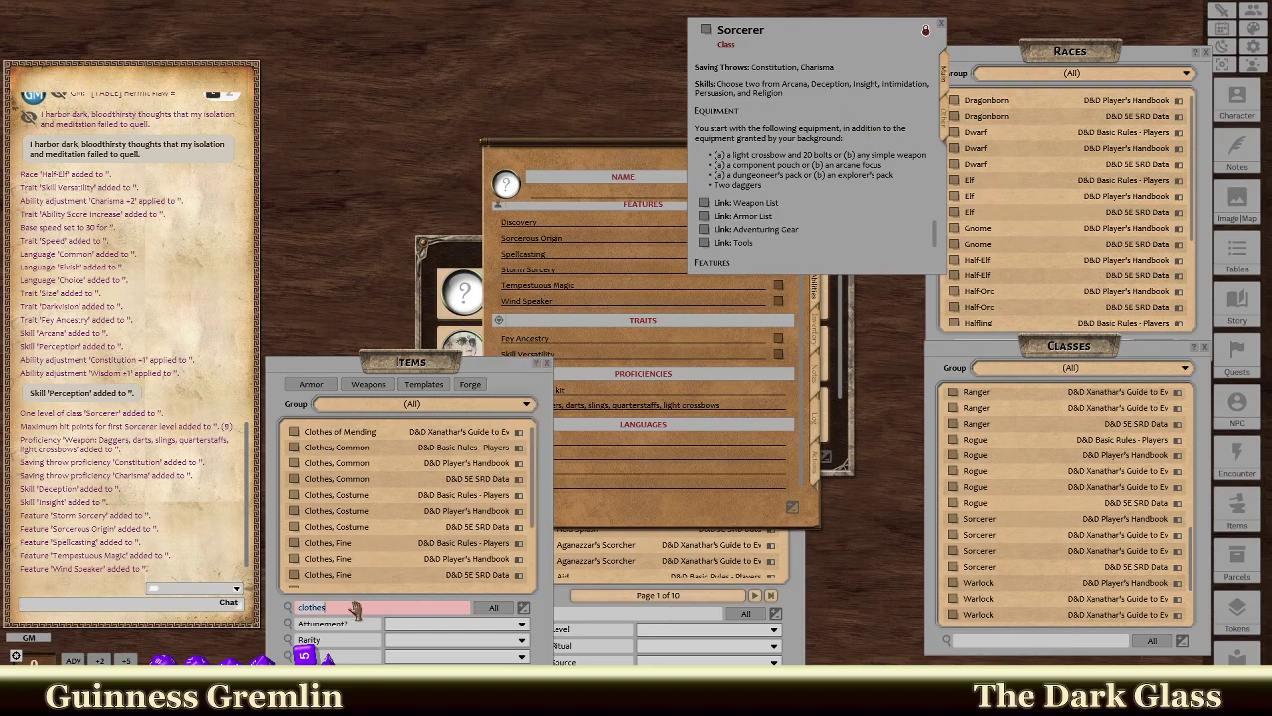
key(BackSpace)
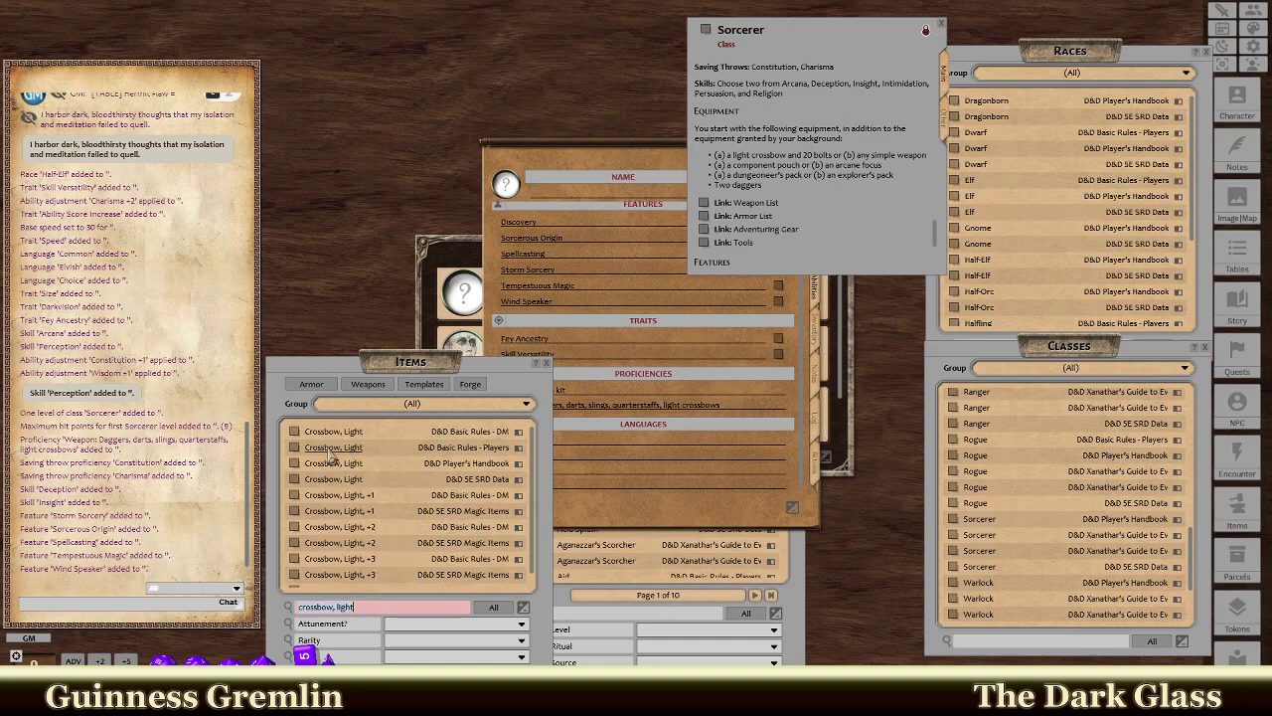
click(811, 348)
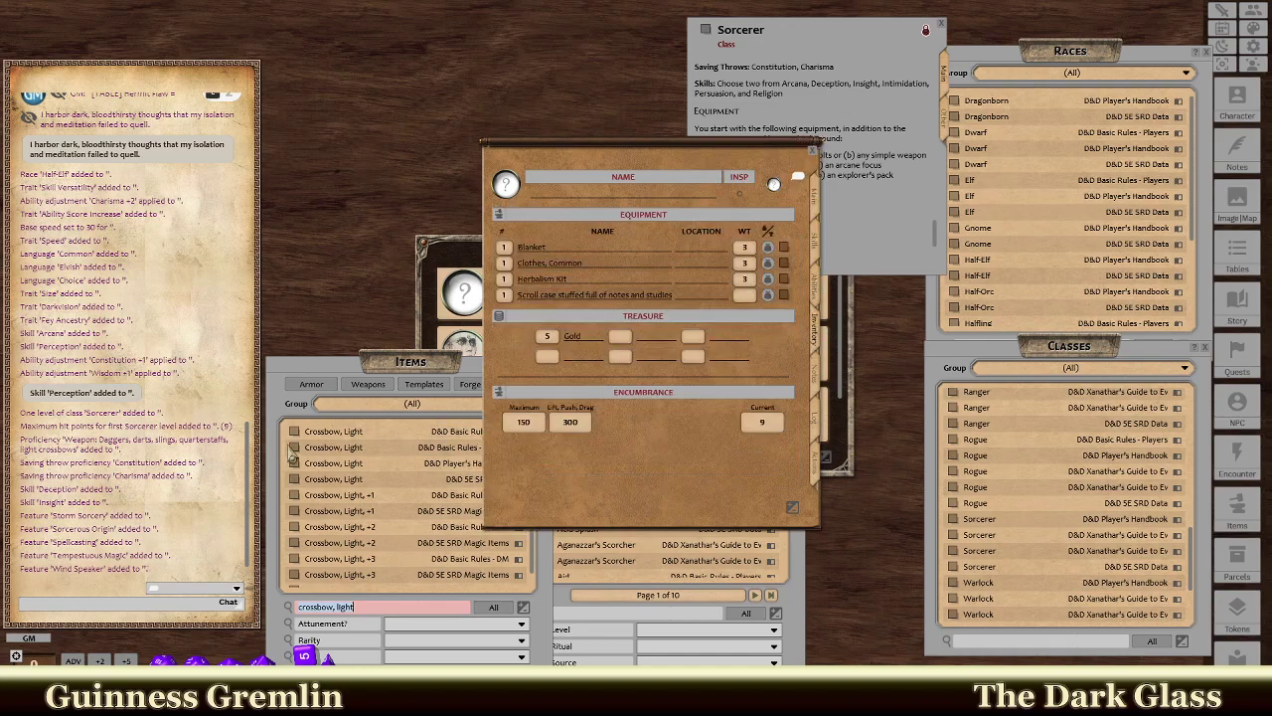
click(296, 482)
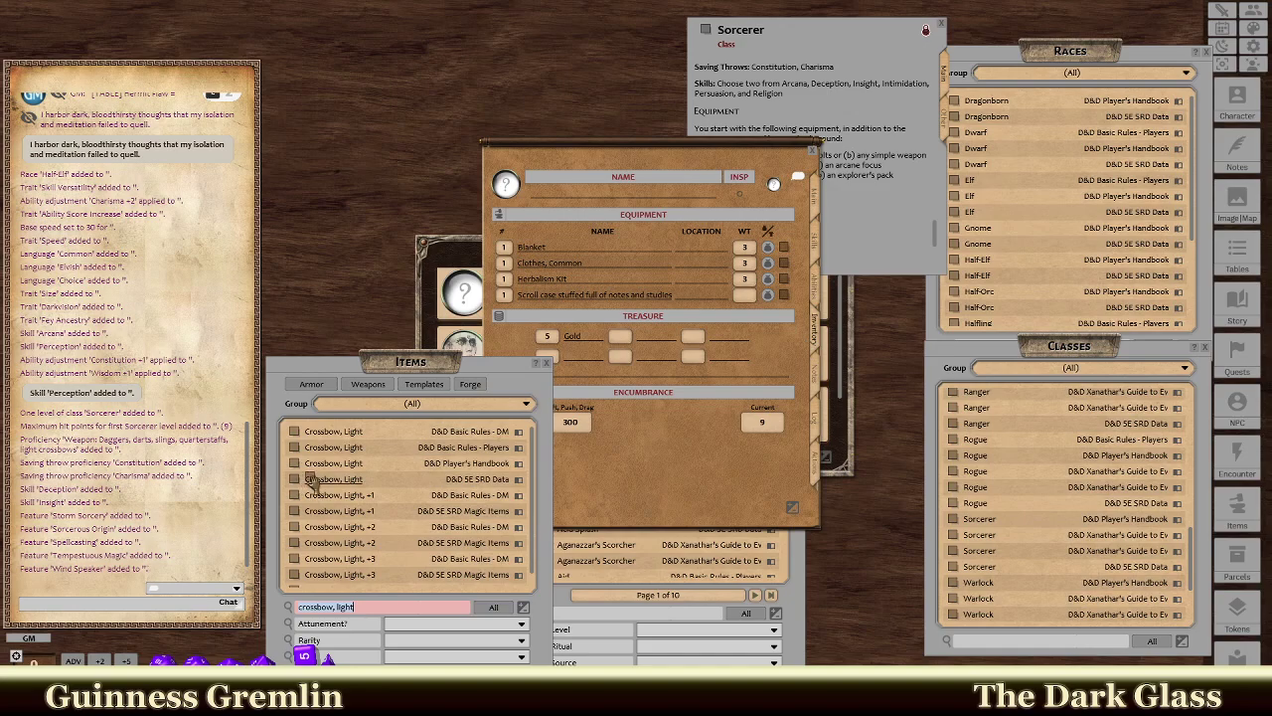
drag(314, 482, 628, 294)
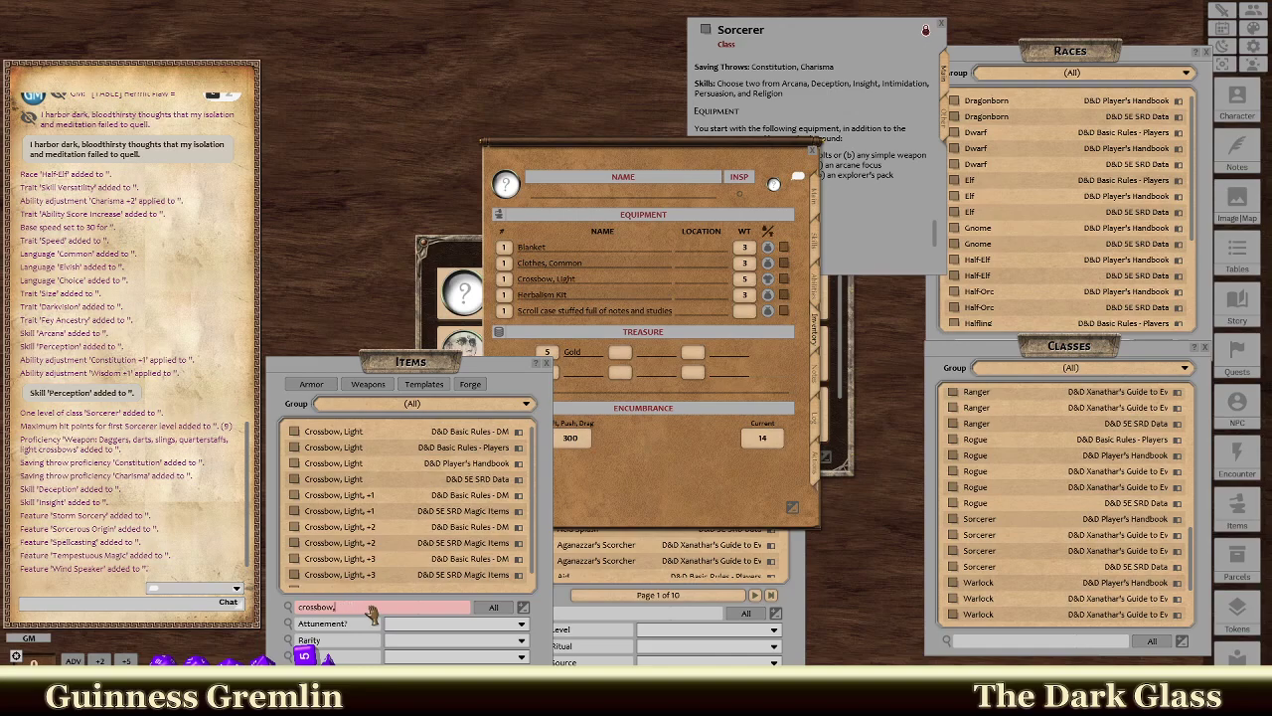
Search the items for "bolt" and add the Player's Handbook Crossbow Bolts (20) to the character's inventory.
text(lt)
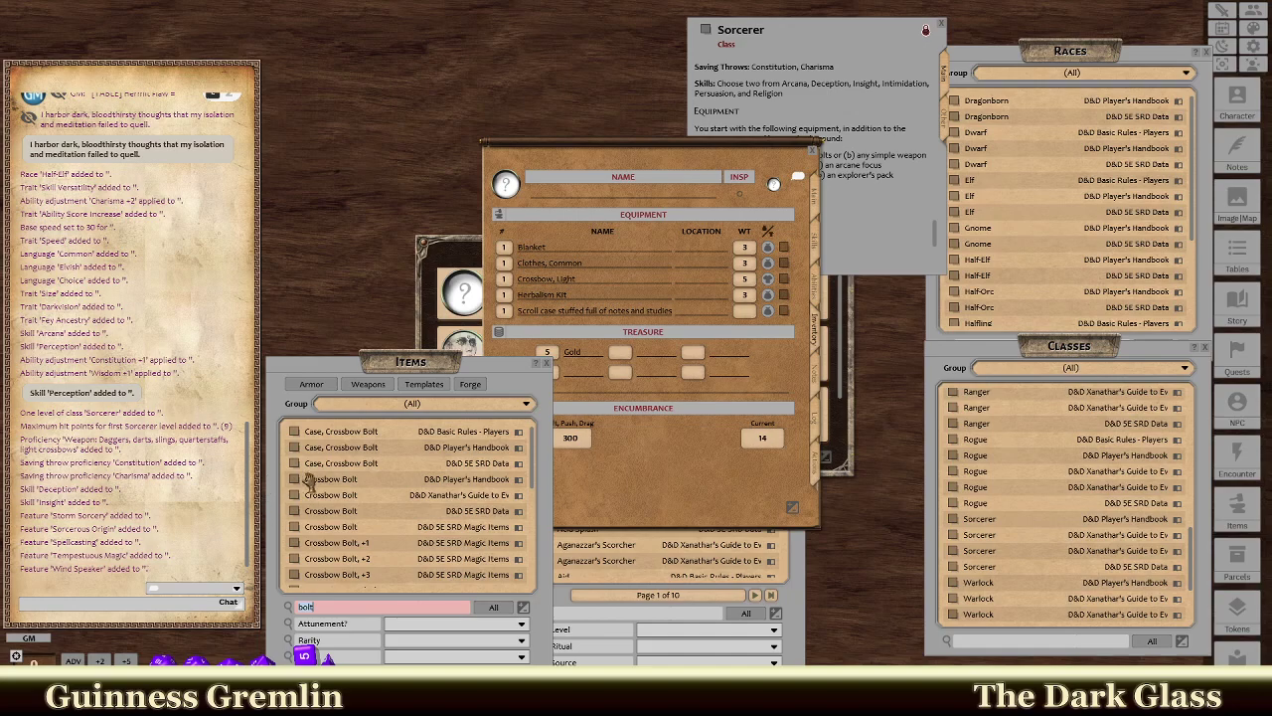
scroll(358, 505, down, 3)
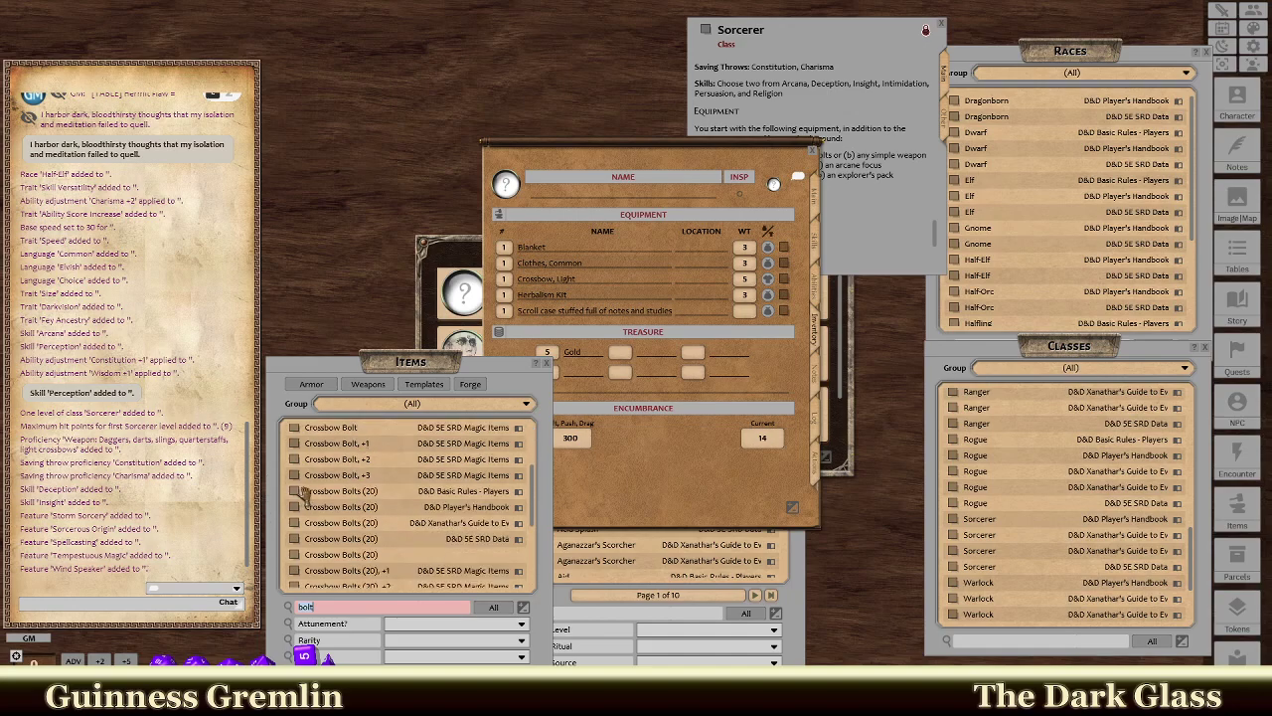
drag(297, 507, 587, 312)
Check the sorcerer's starting equipment and create a custom inventory item named "Arcane focus".
click(880, 206)
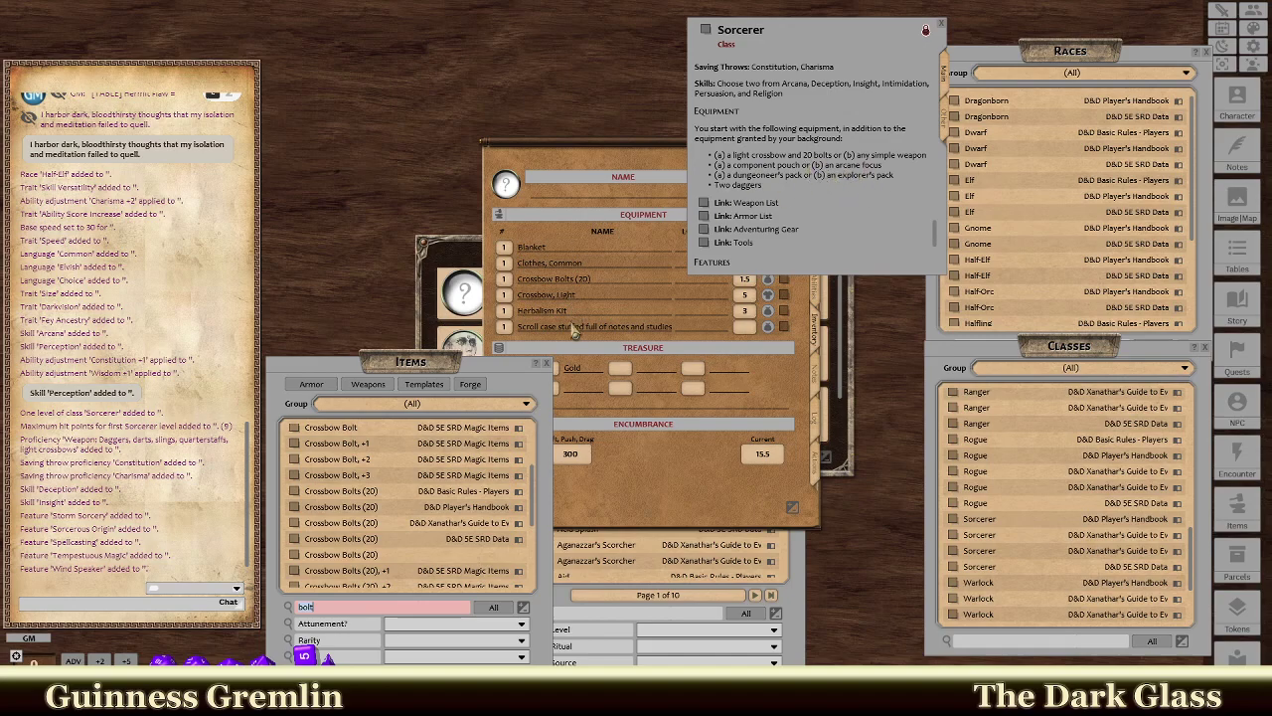
right_click(613, 315)
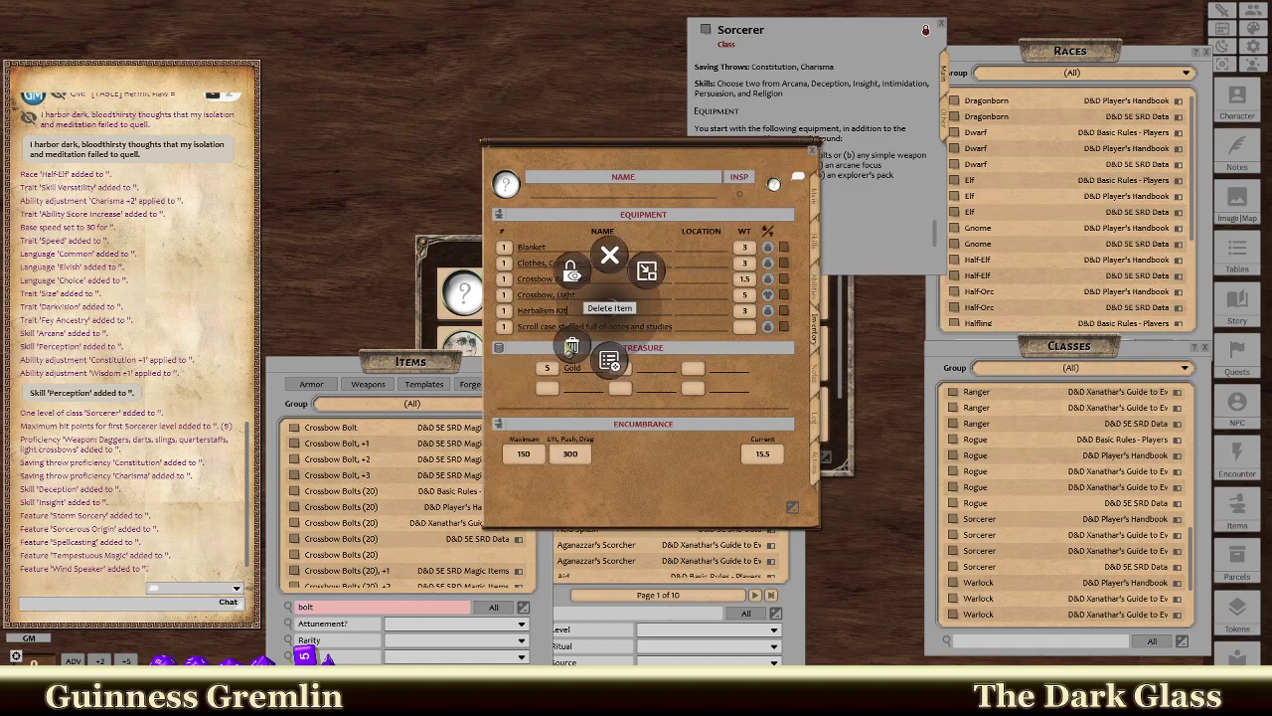
click(609, 360)
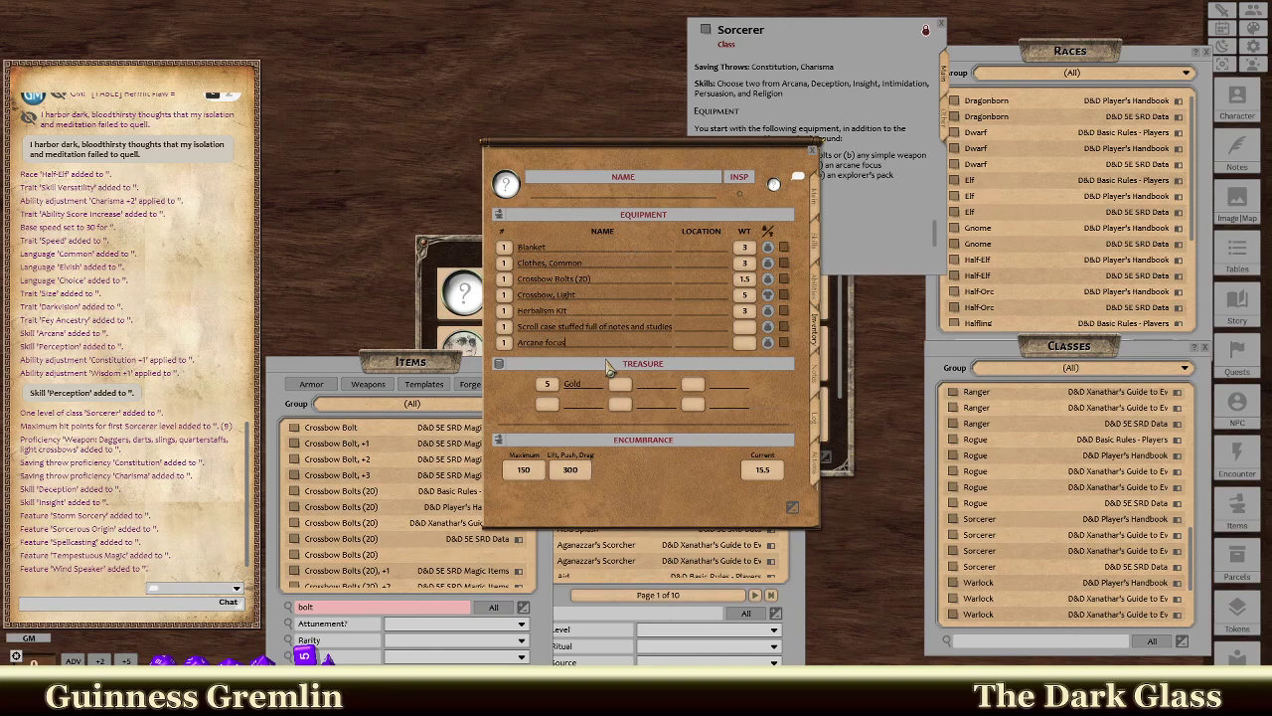
Search the items for "dungeoneer" and read the contents of the Player's Handbook Dungeoneer's Pack.
click(888, 218)
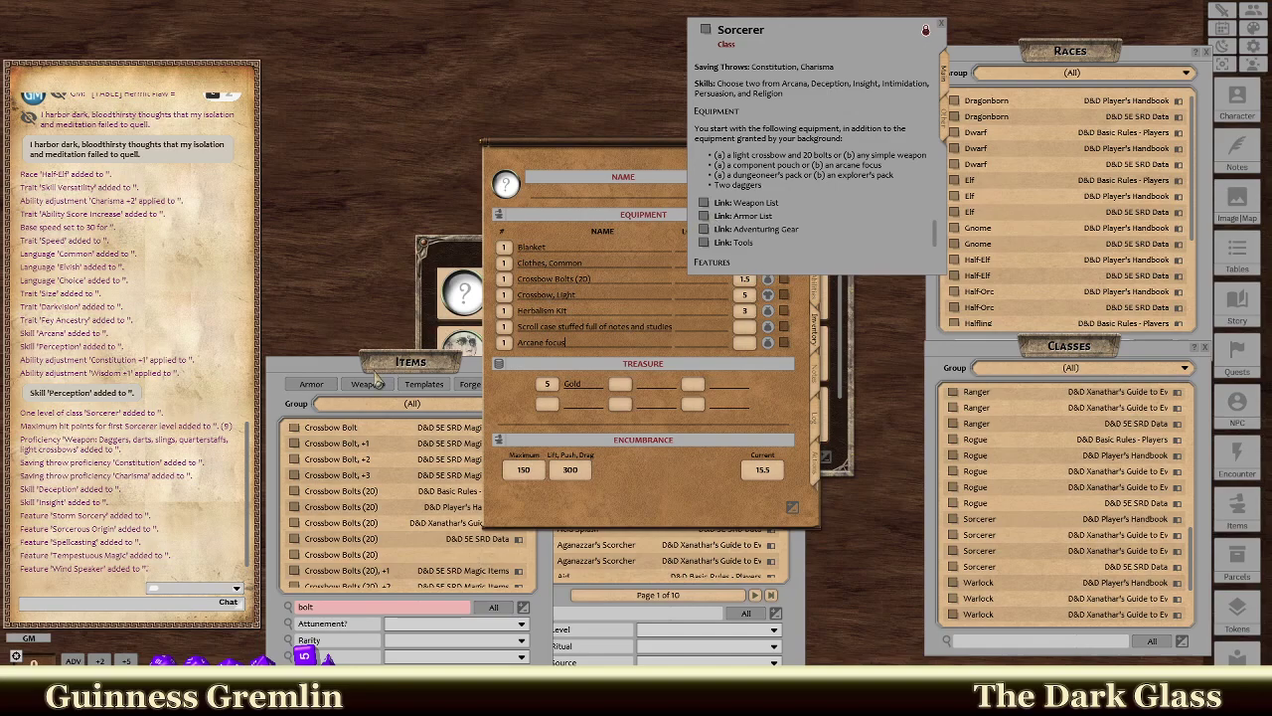
click(348, 613)
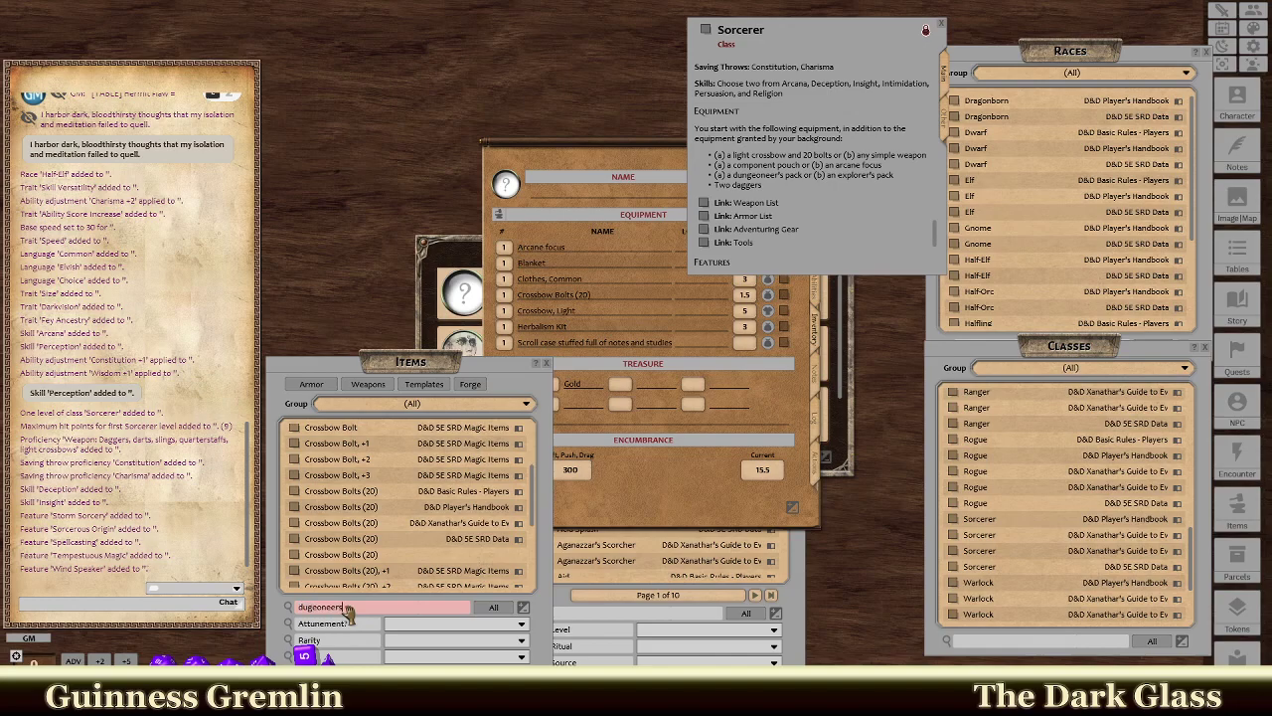
text(dugeoneer's)
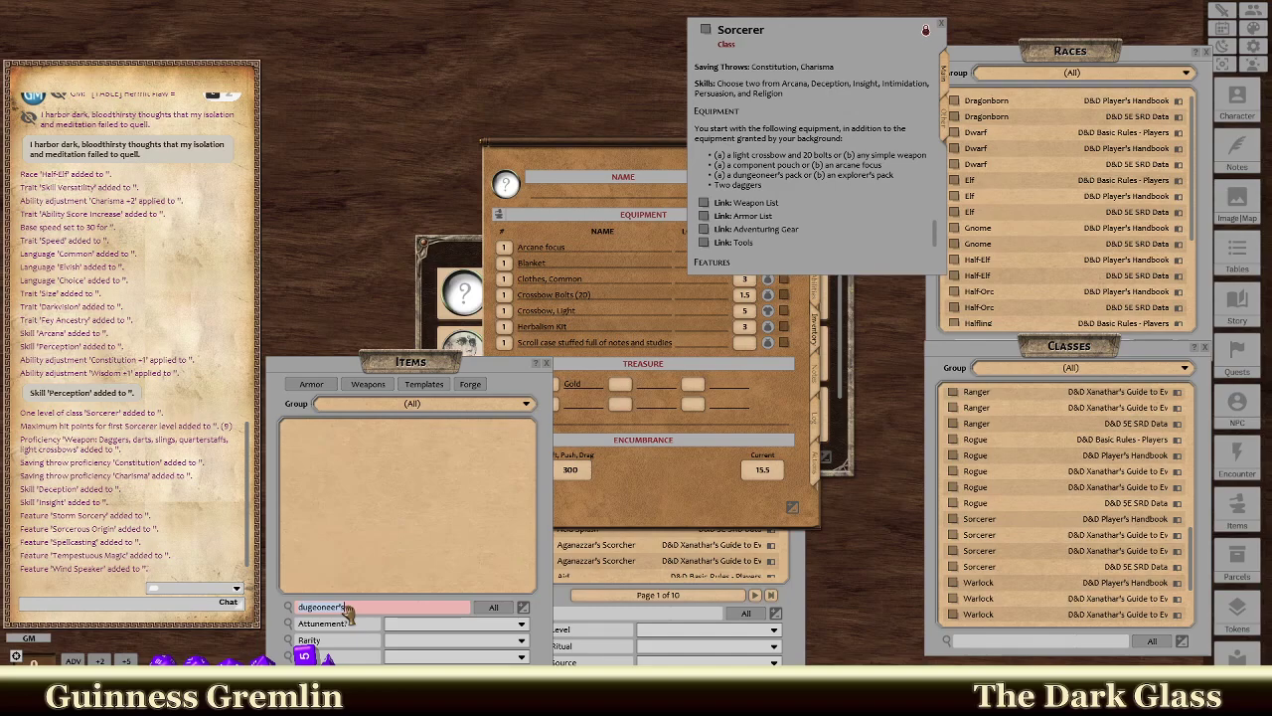
key(ctrl+a)
key(BackSpace)
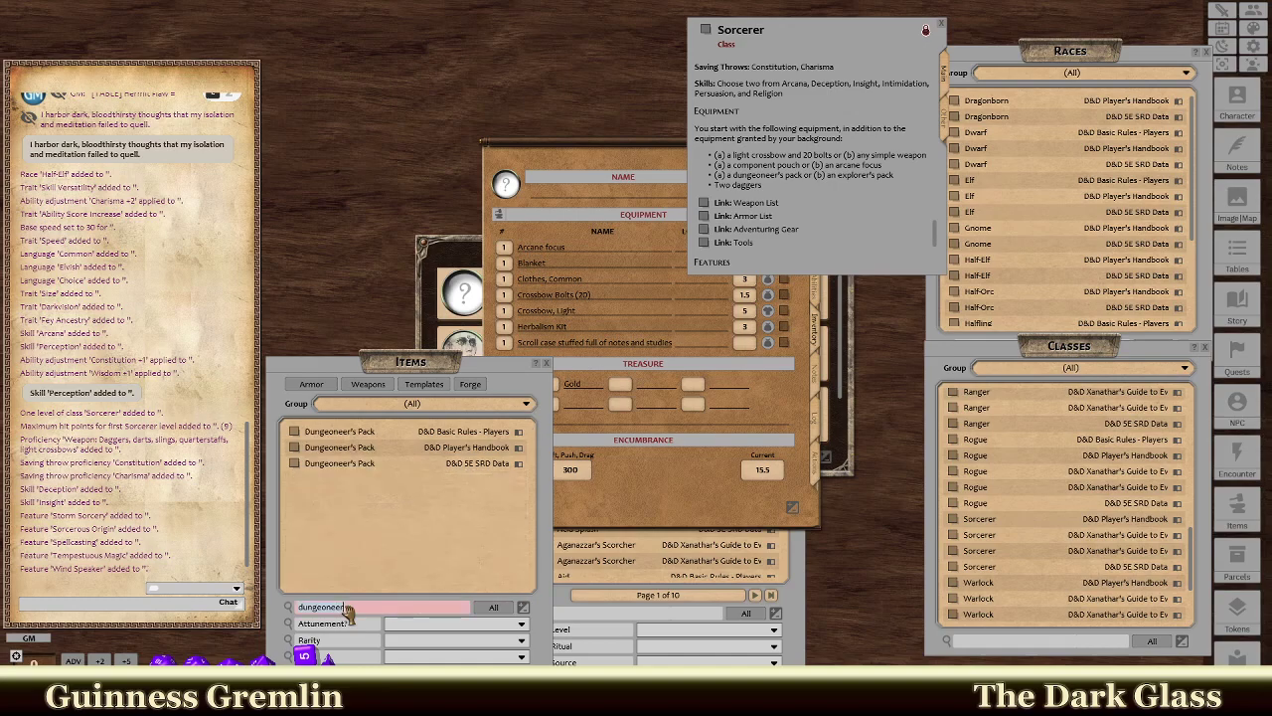
click(294, 448)
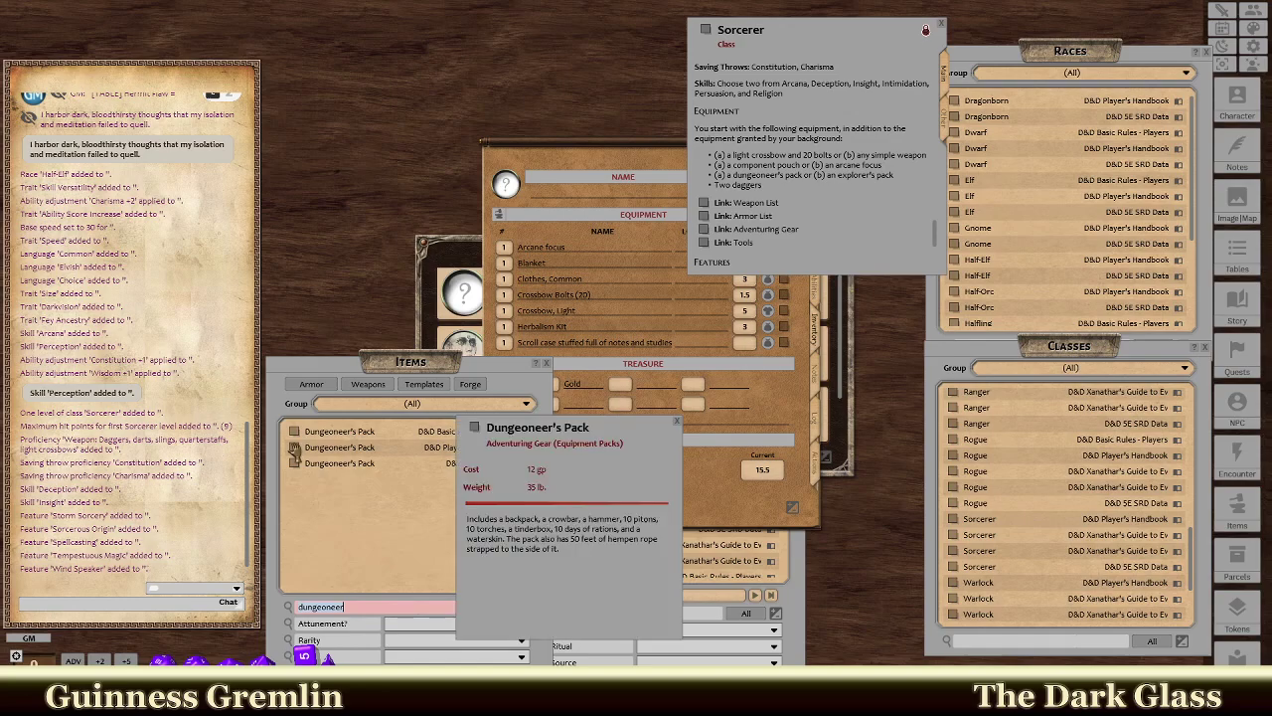
click(678, 421)
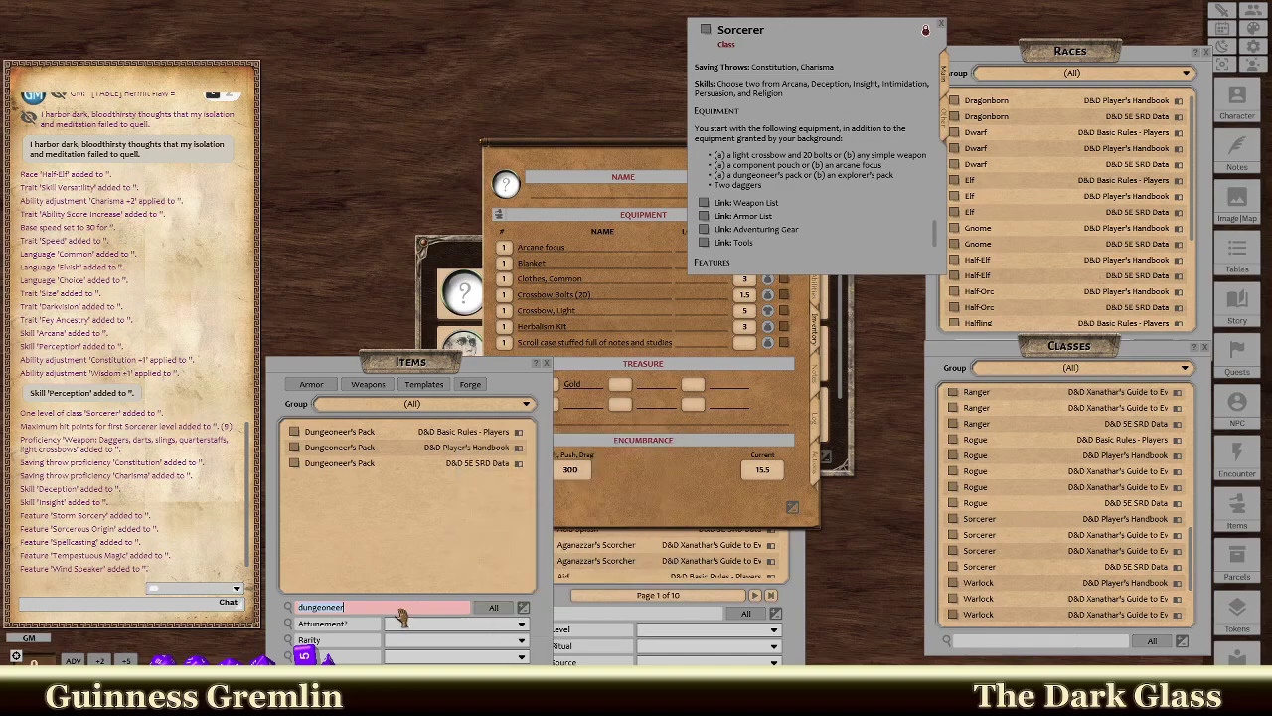
Search the items for "explorer", read the Explorer's Pack description, and add the Player's Handbook version to the character's inventory.
key(ctrl+a)
key(BackSpace)
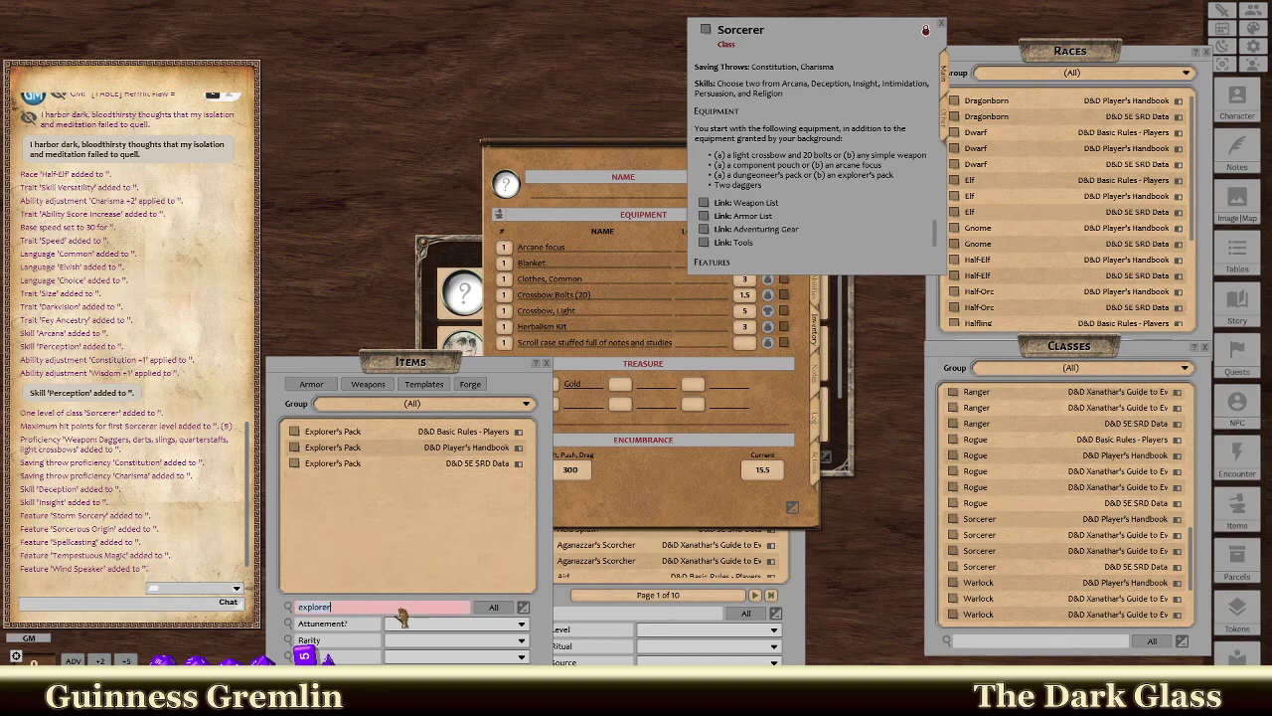
click(328, 449)
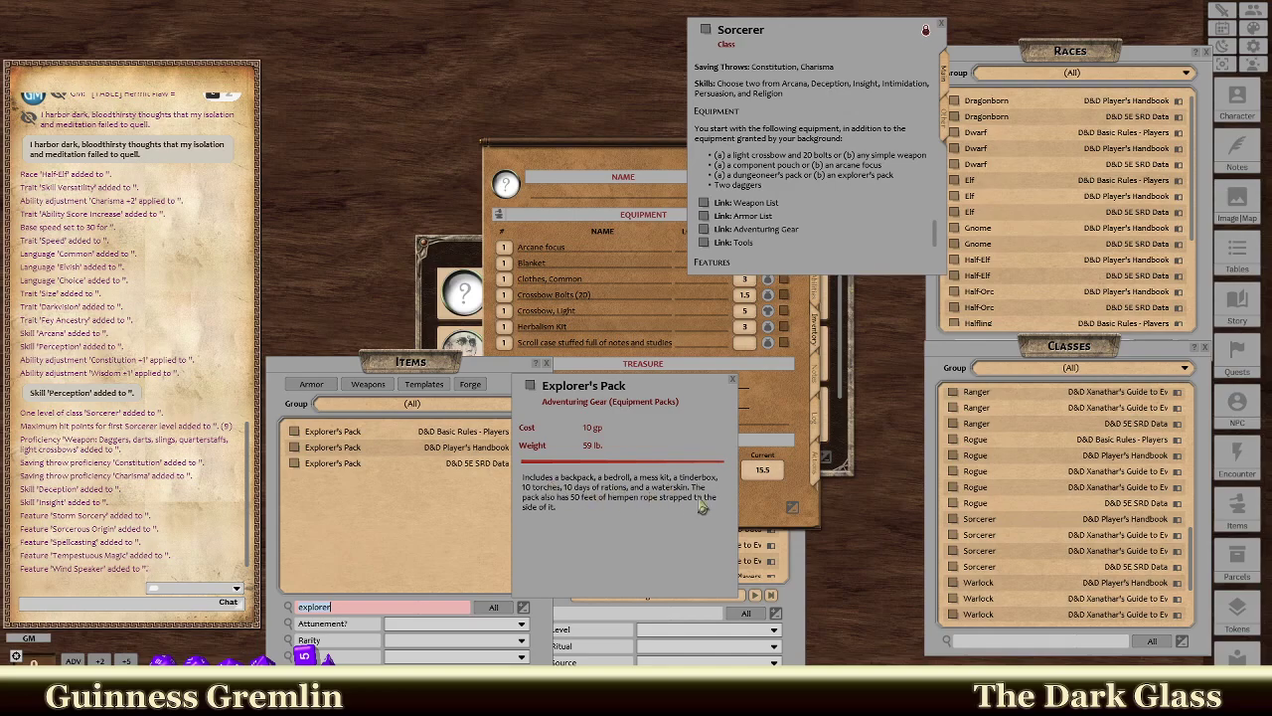
click(732, 380)
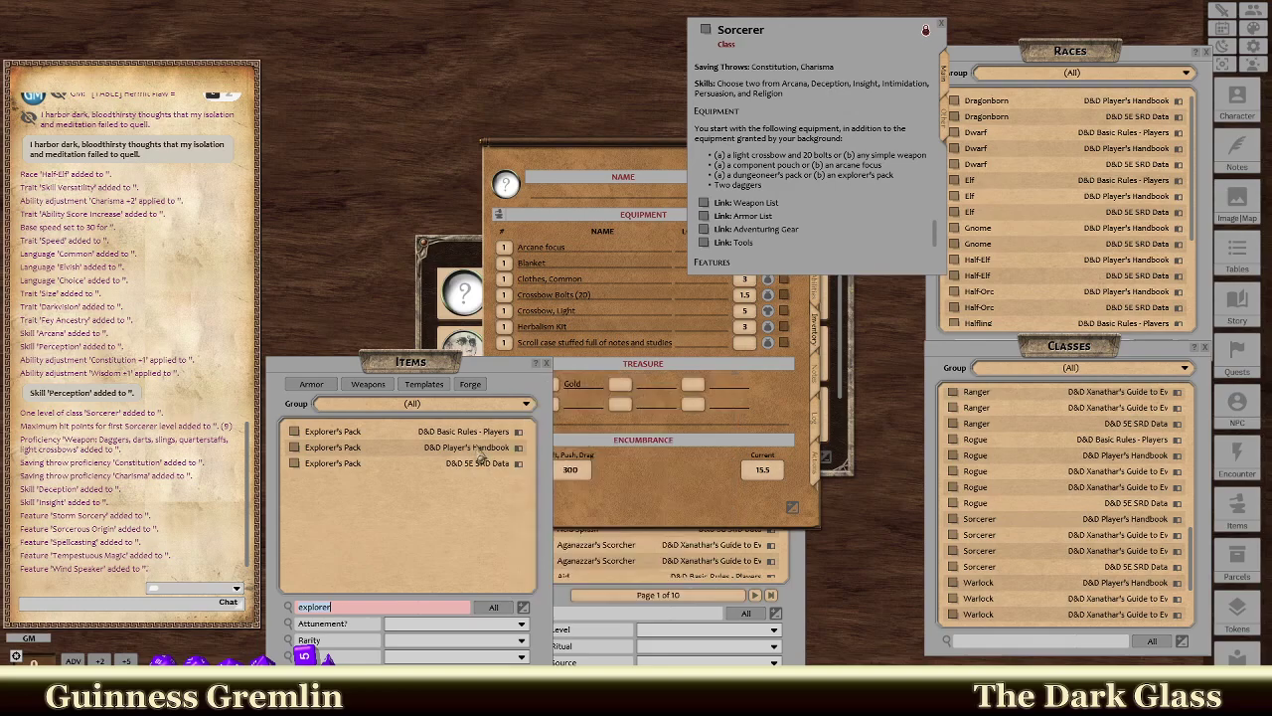
drag(293, 449, 606, 342)
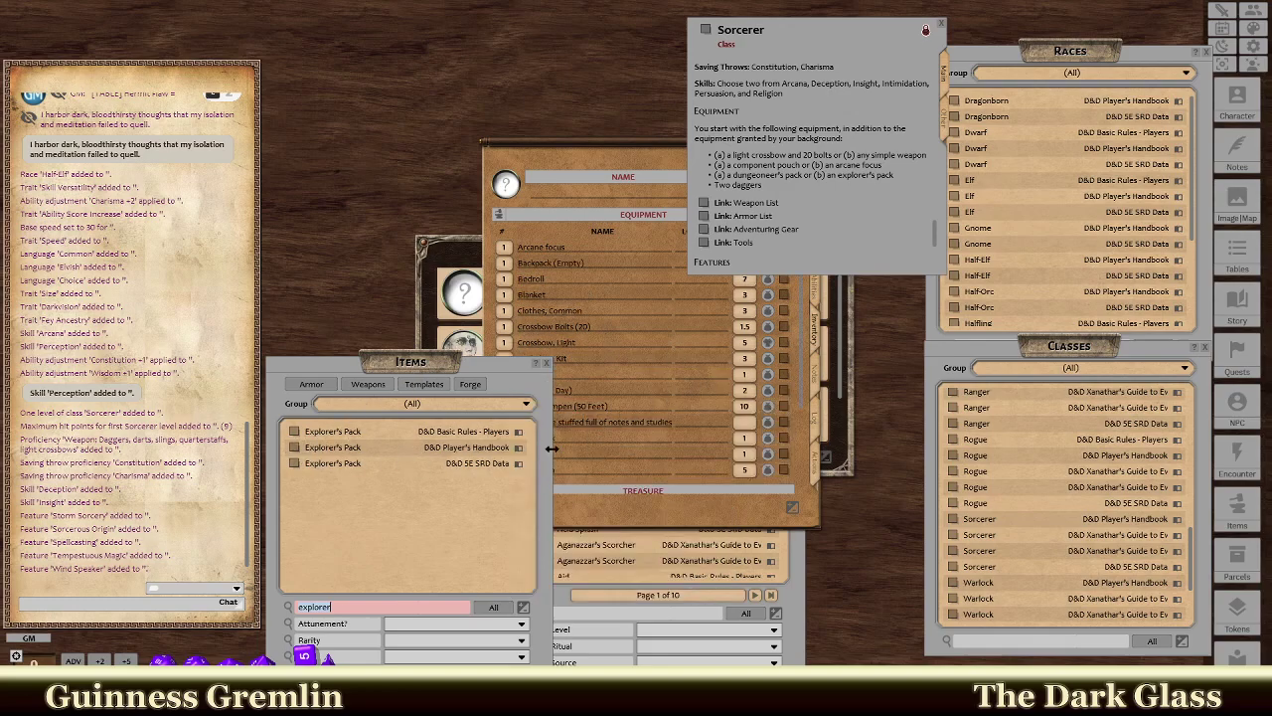
click(597, 194)
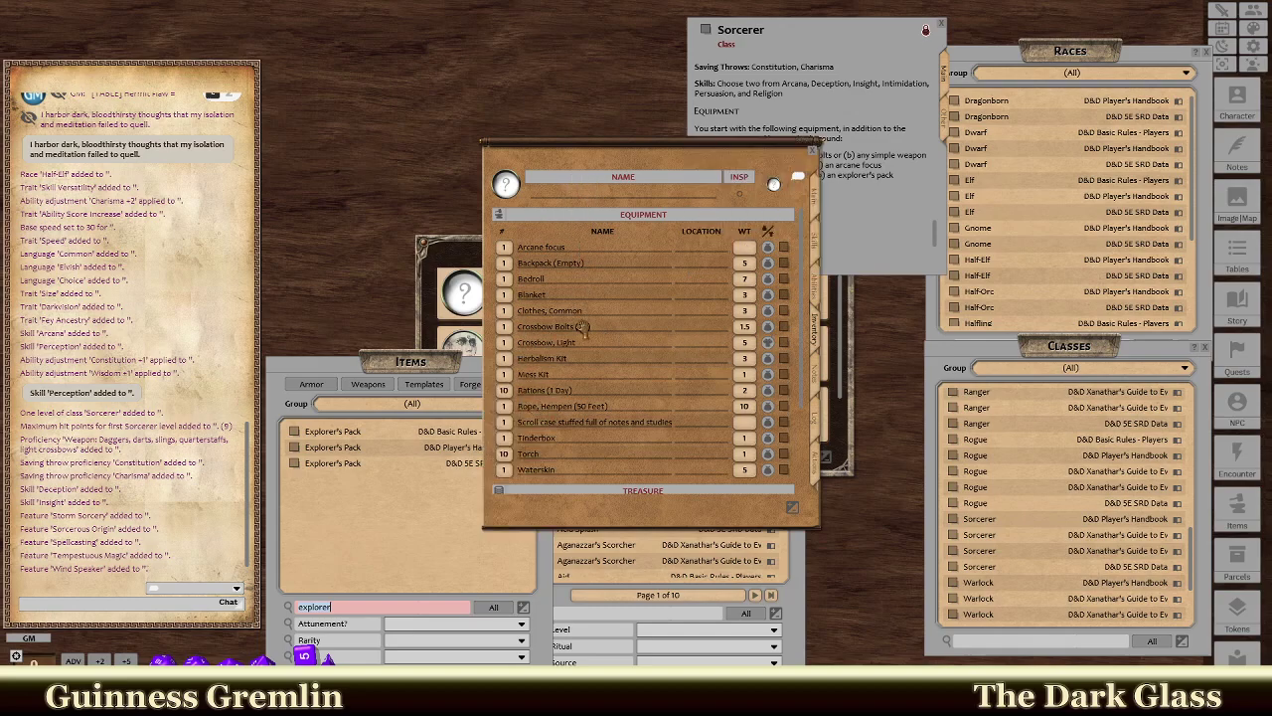
Check the sorcerer's starting equipment, search the items for "dagger", and add the Player's Handbook Dagger to the character's inventory.
click(855, 78)
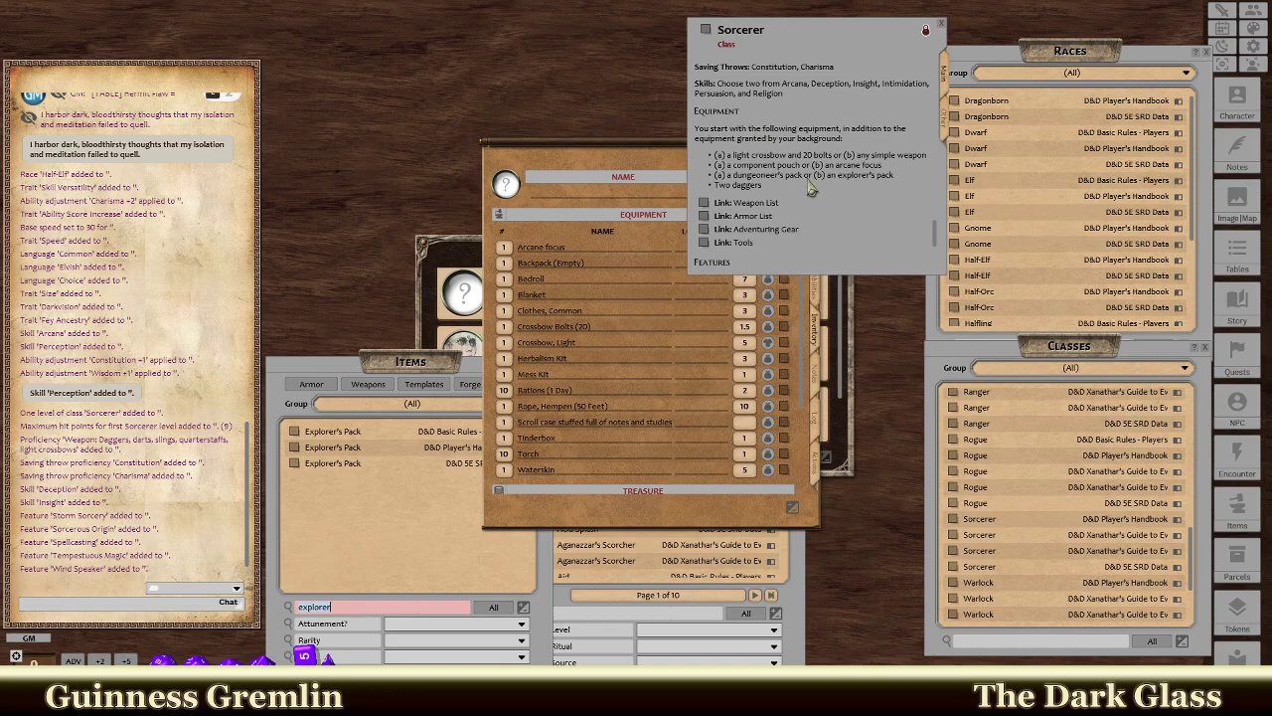
click(368, 609)
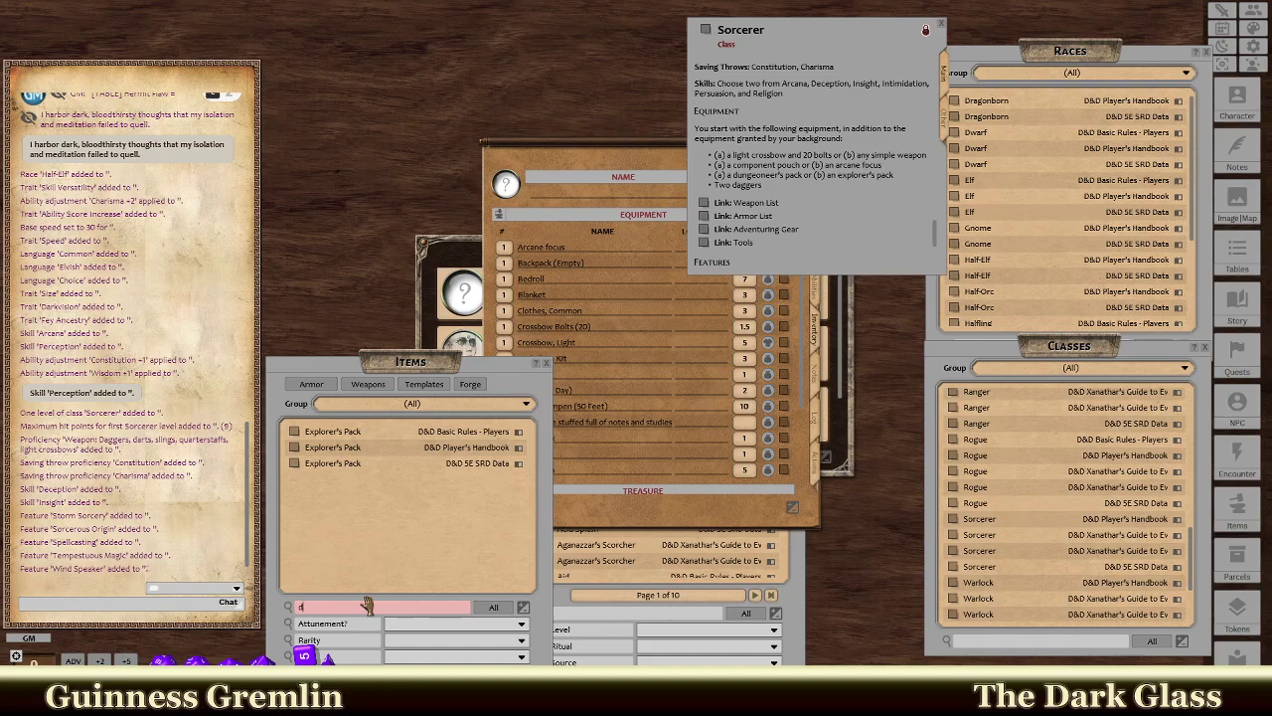
text(daggers)
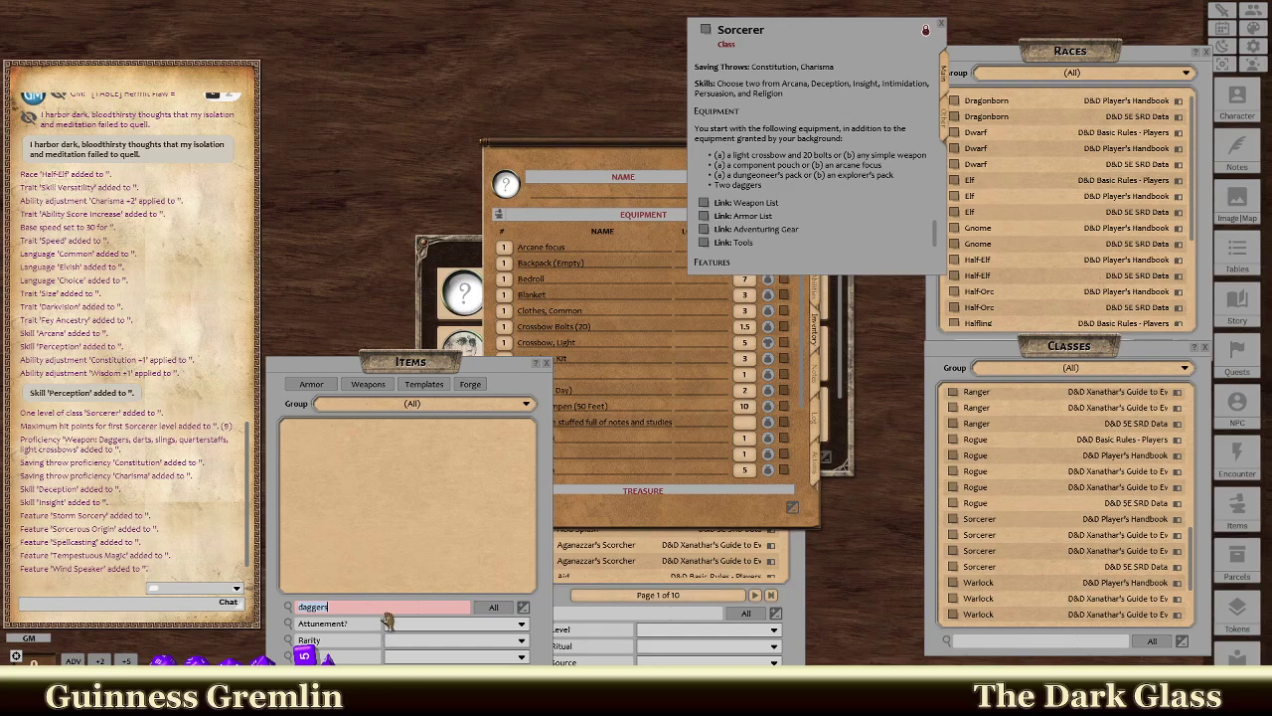
key(ctrl+a)
key(BackSpace)
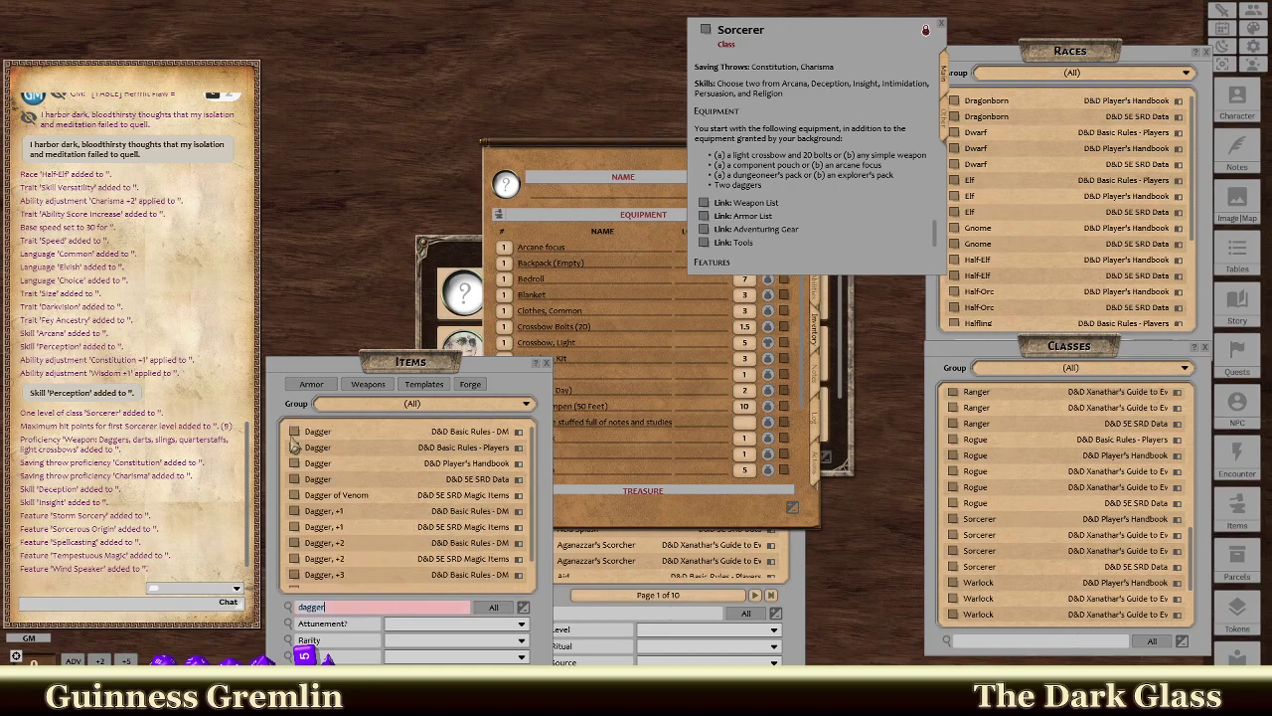
drag(295, 462, 591, 329)
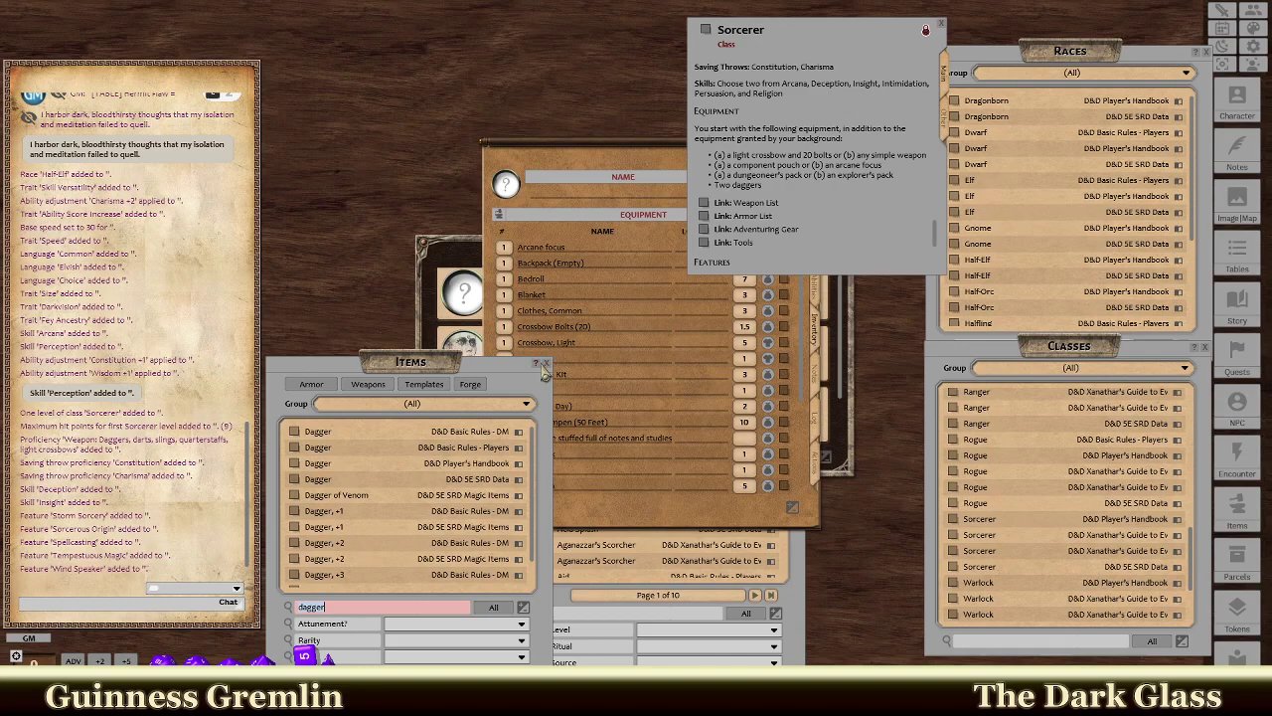
Compare the Sorcerer class features with the character's listed features, traits, proficiencies and languages, closing the Items list.
scroll(824, 167, down, 2)
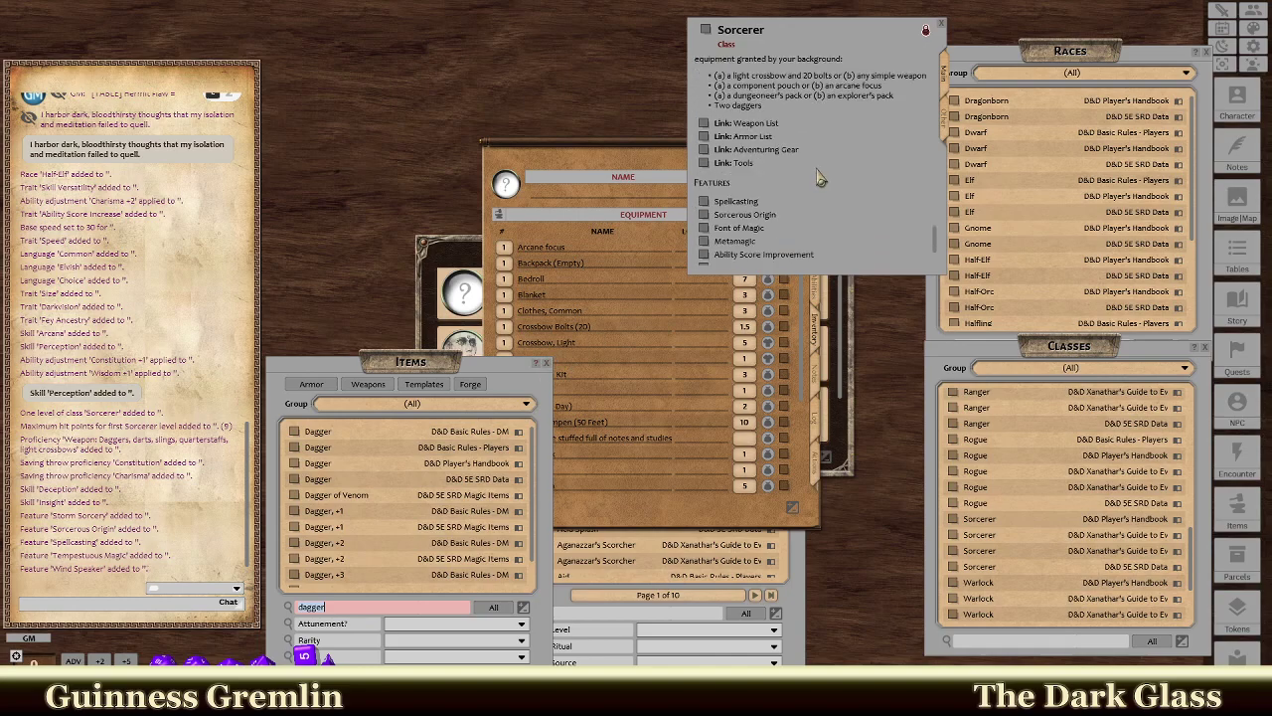
scroll(820, 177, down, 3)
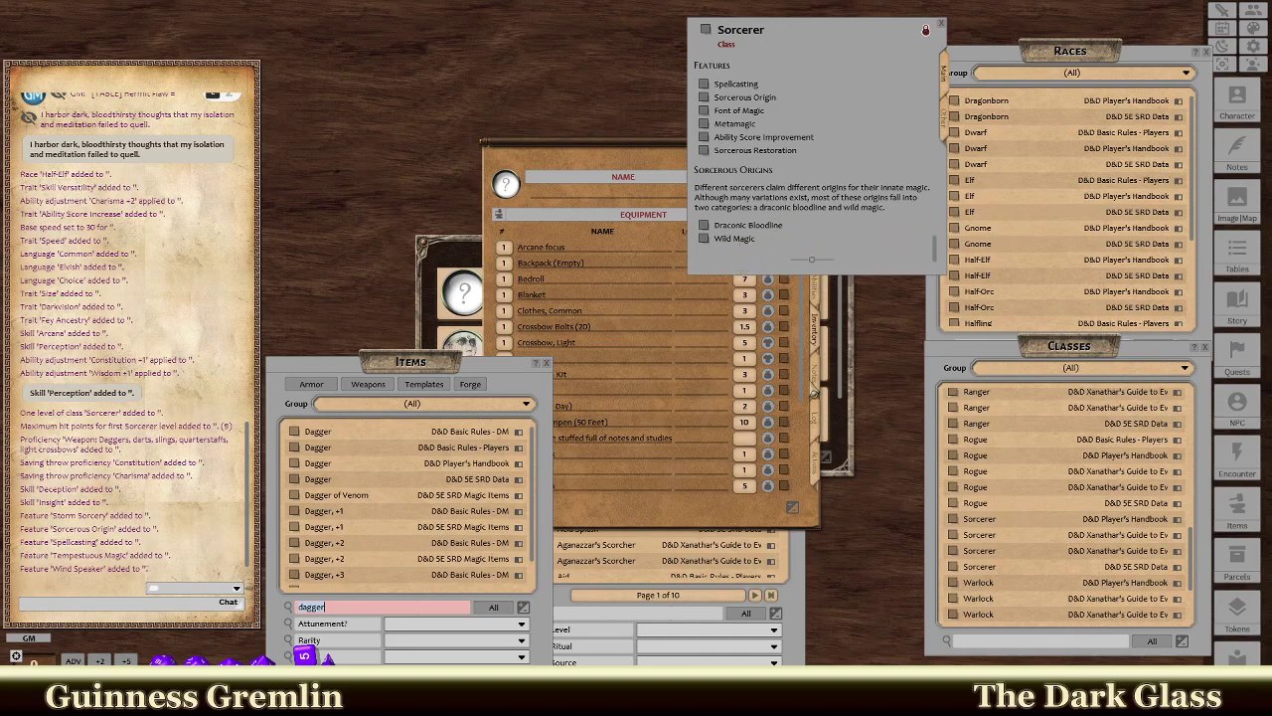
click(816, 290)
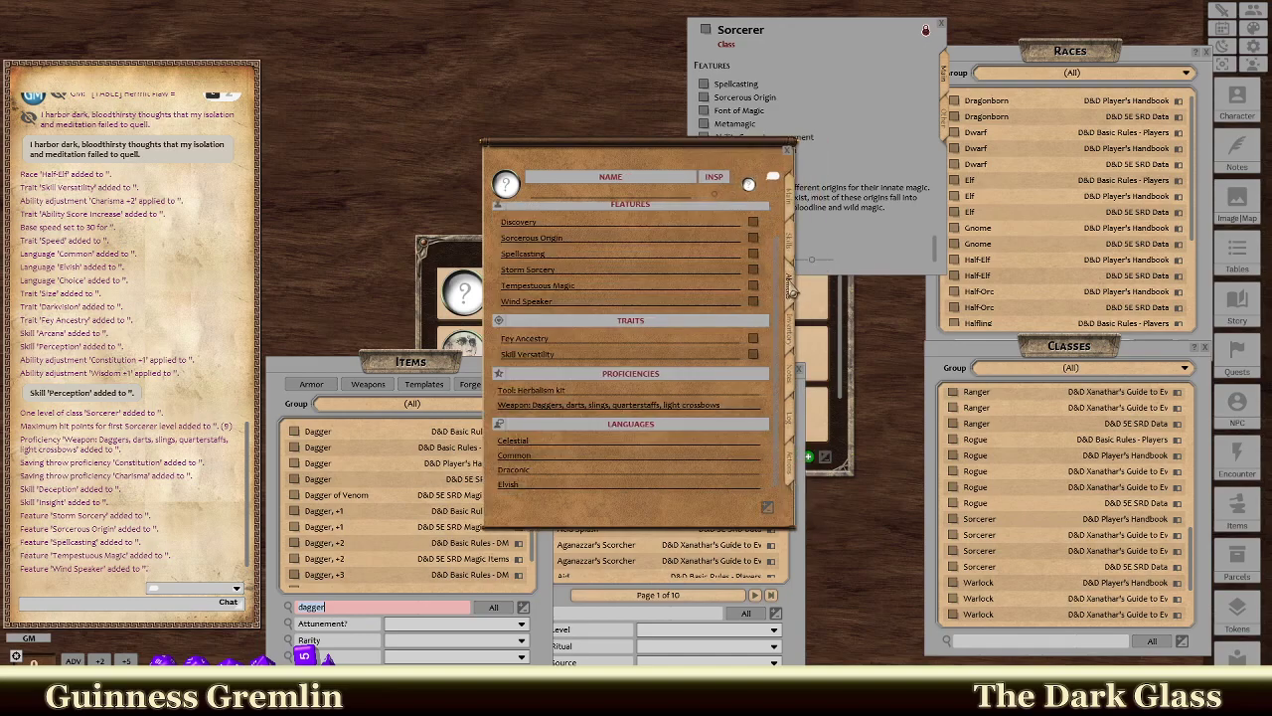
click(909, 133)
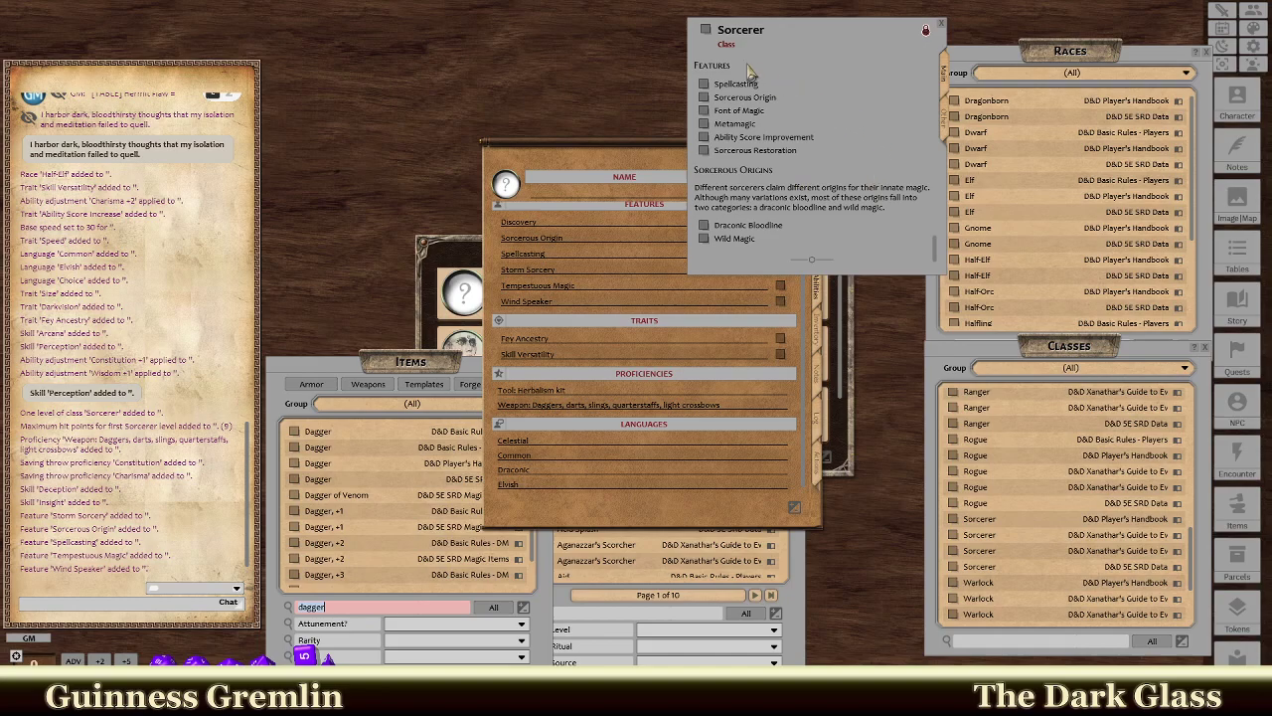
click(321, 372)
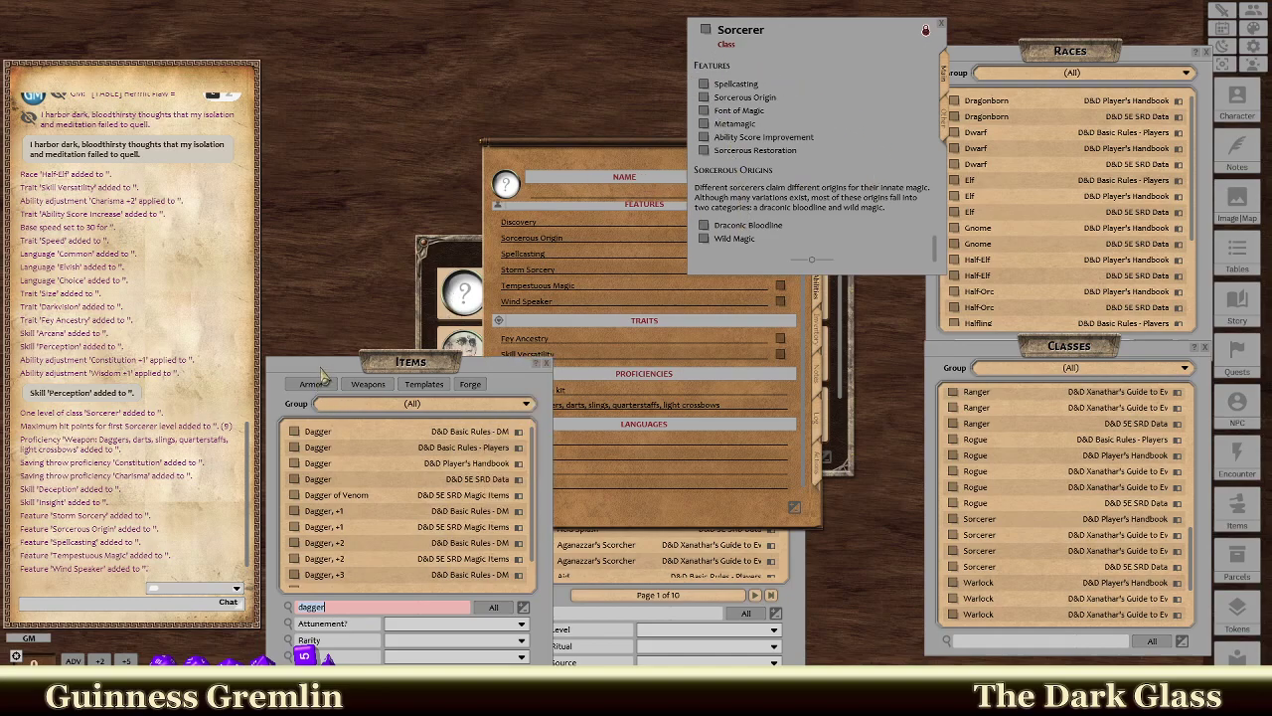
click(547, 364)
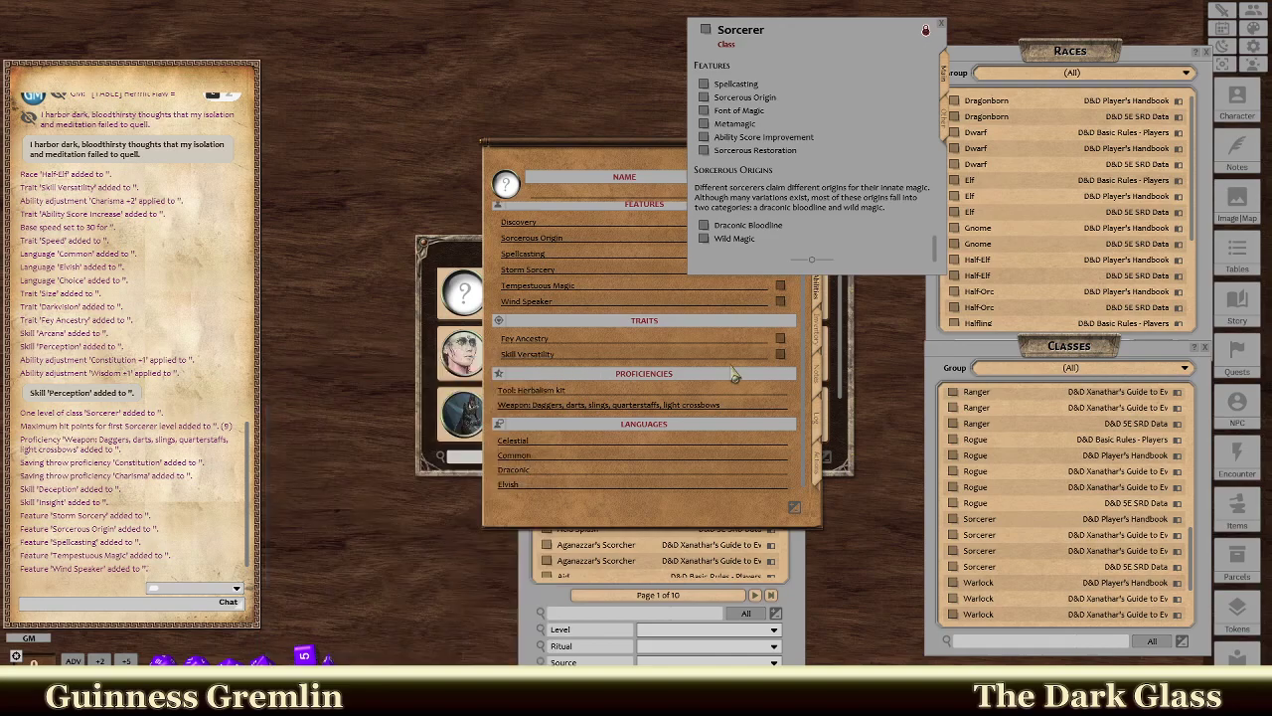
click(640, 518)
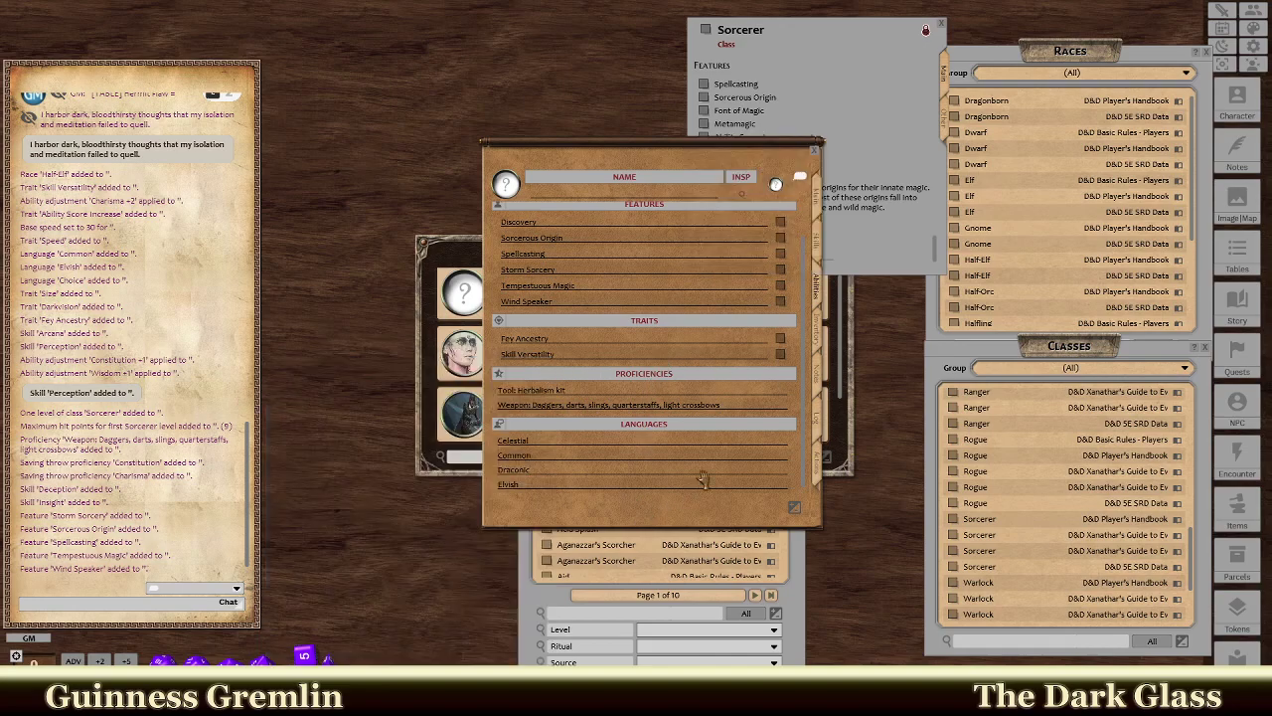
scroll(725, 465, up, 1)
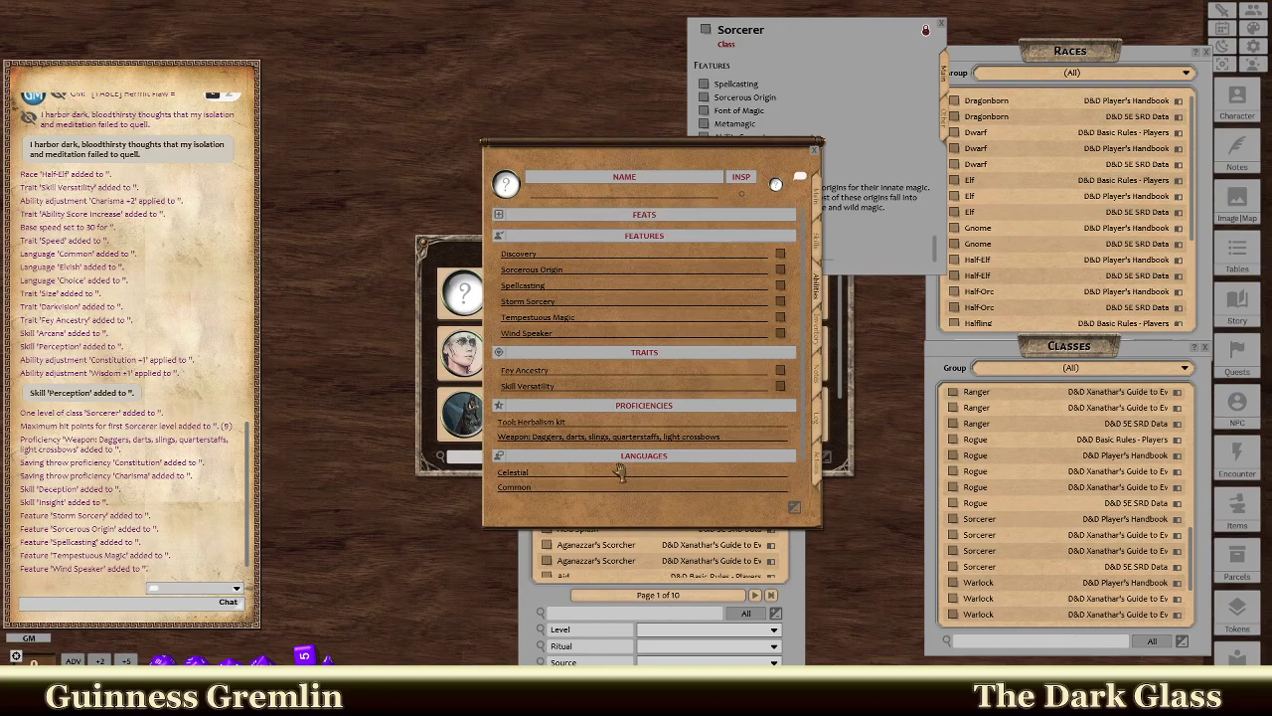
scroll(656, 471, down, 1)
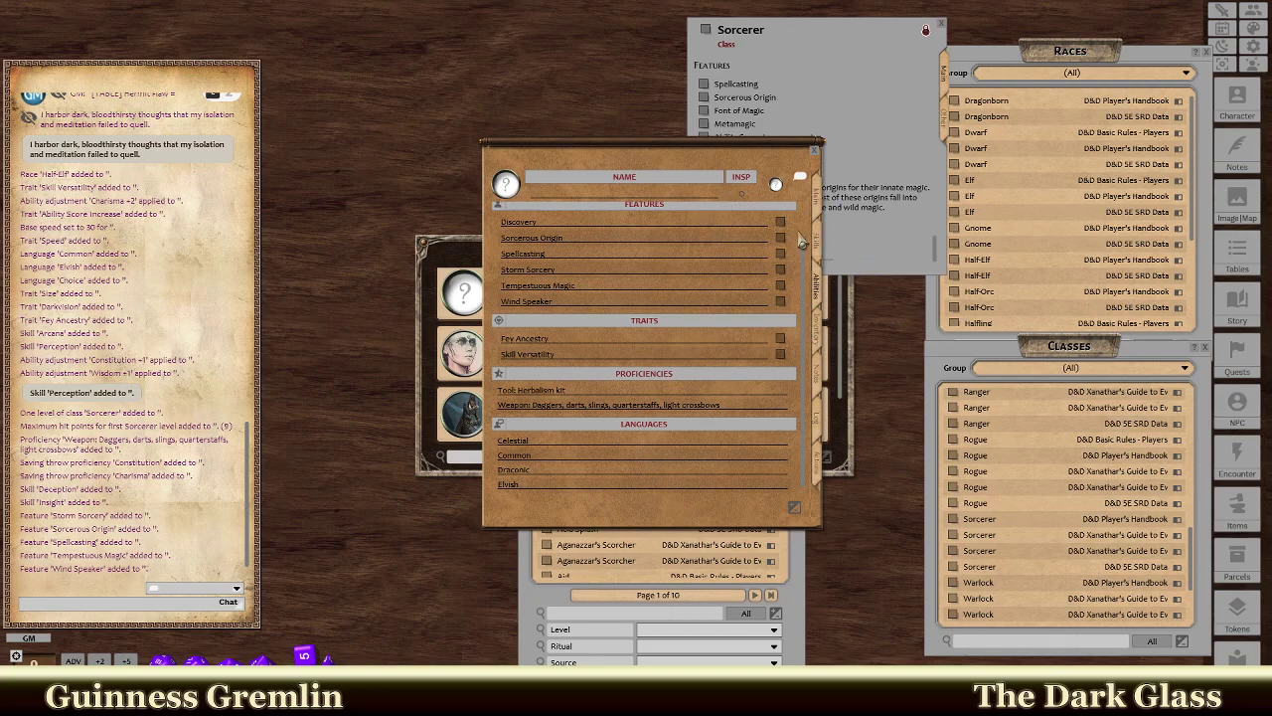
Close the Races and Classes lists.
click(1145, 59)
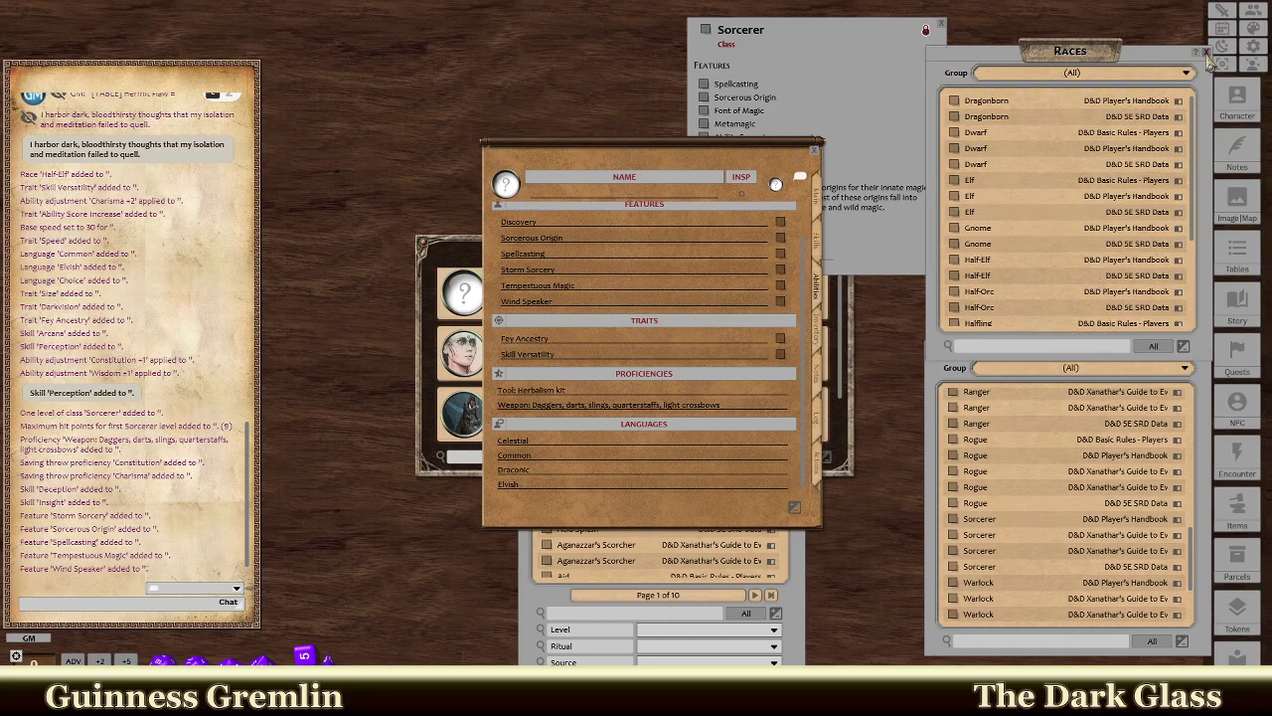
click(1206, 54)
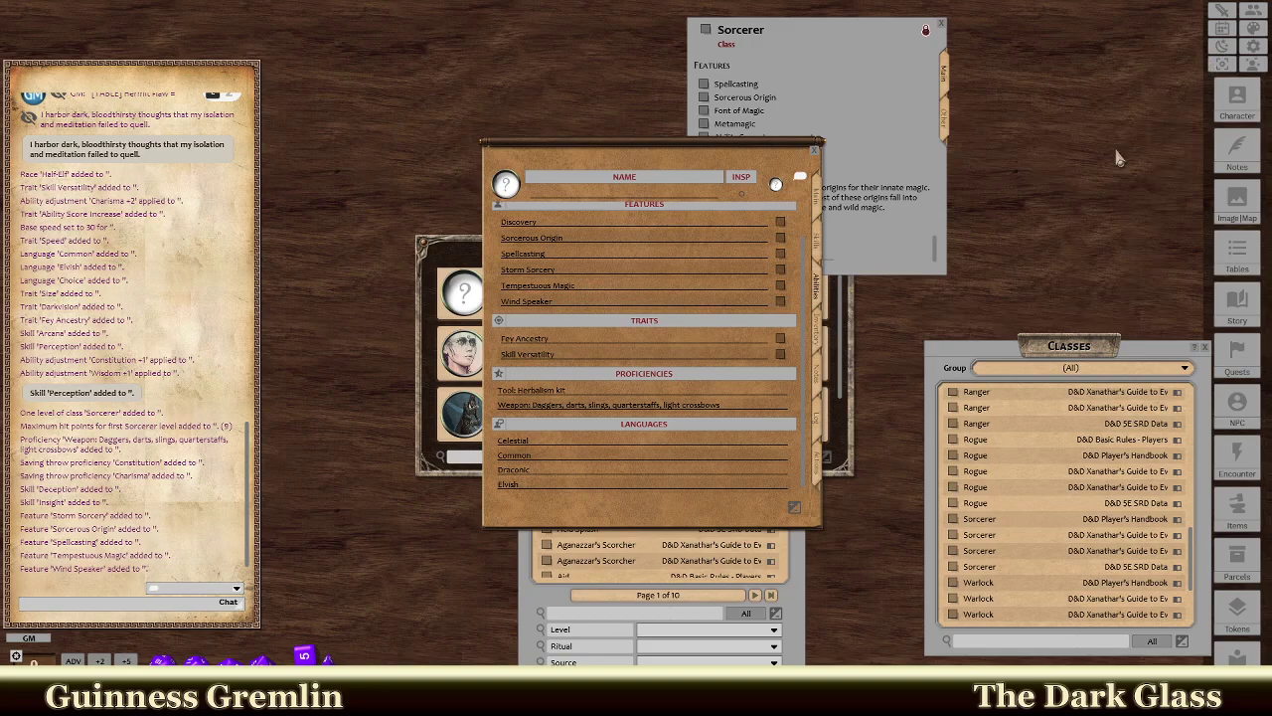
click(1204, 345)
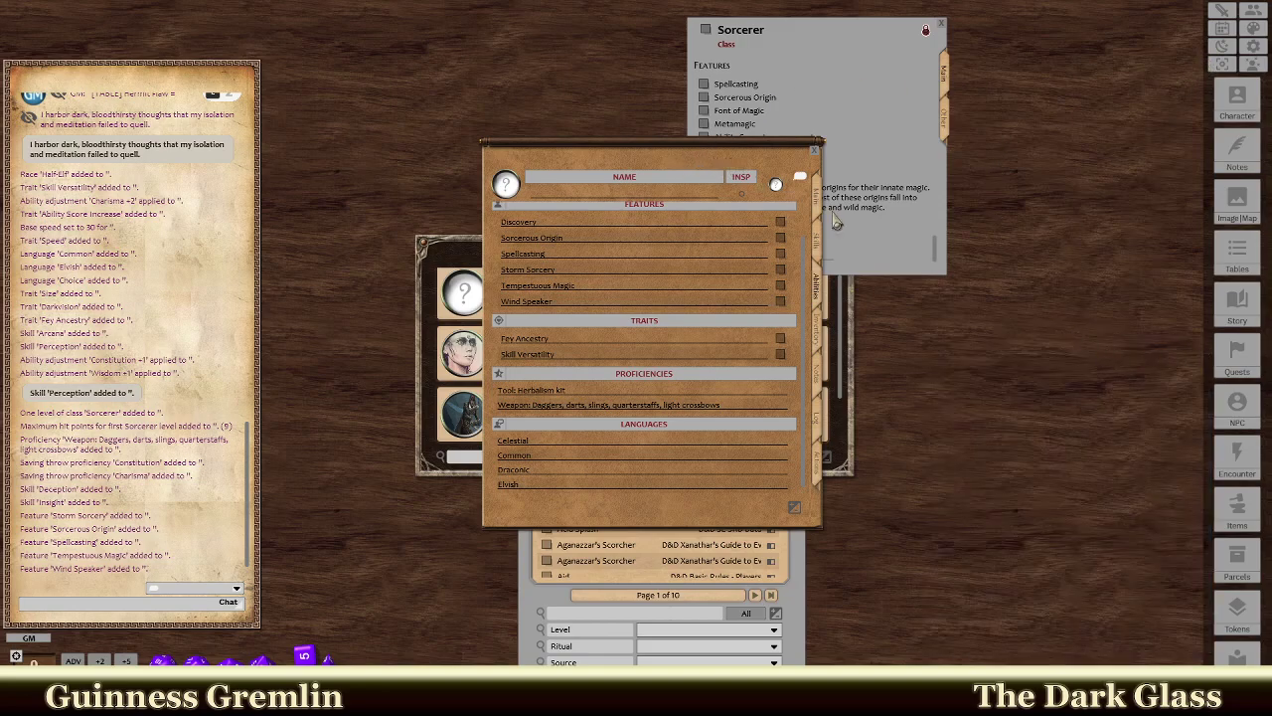
Move the Spells list clear of the character sheet and filter it to level 0 spells.
click(532, 599)
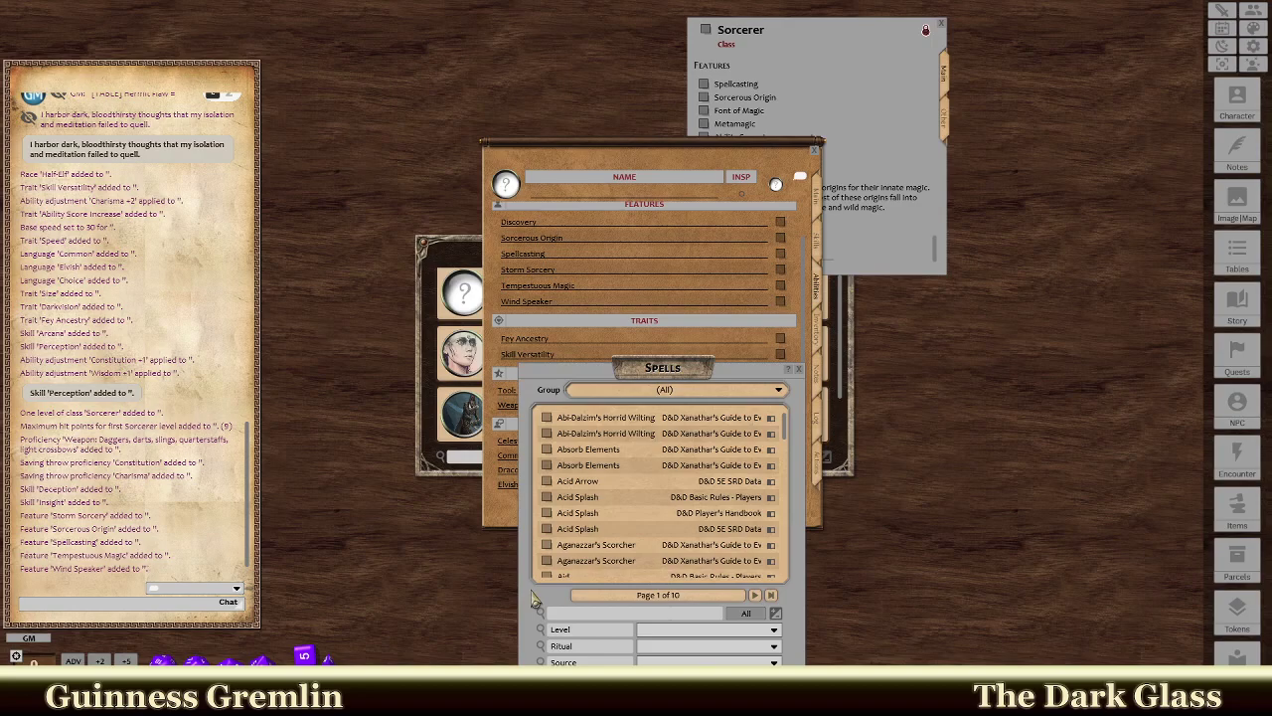
drag(765, 370, 1117, 149)
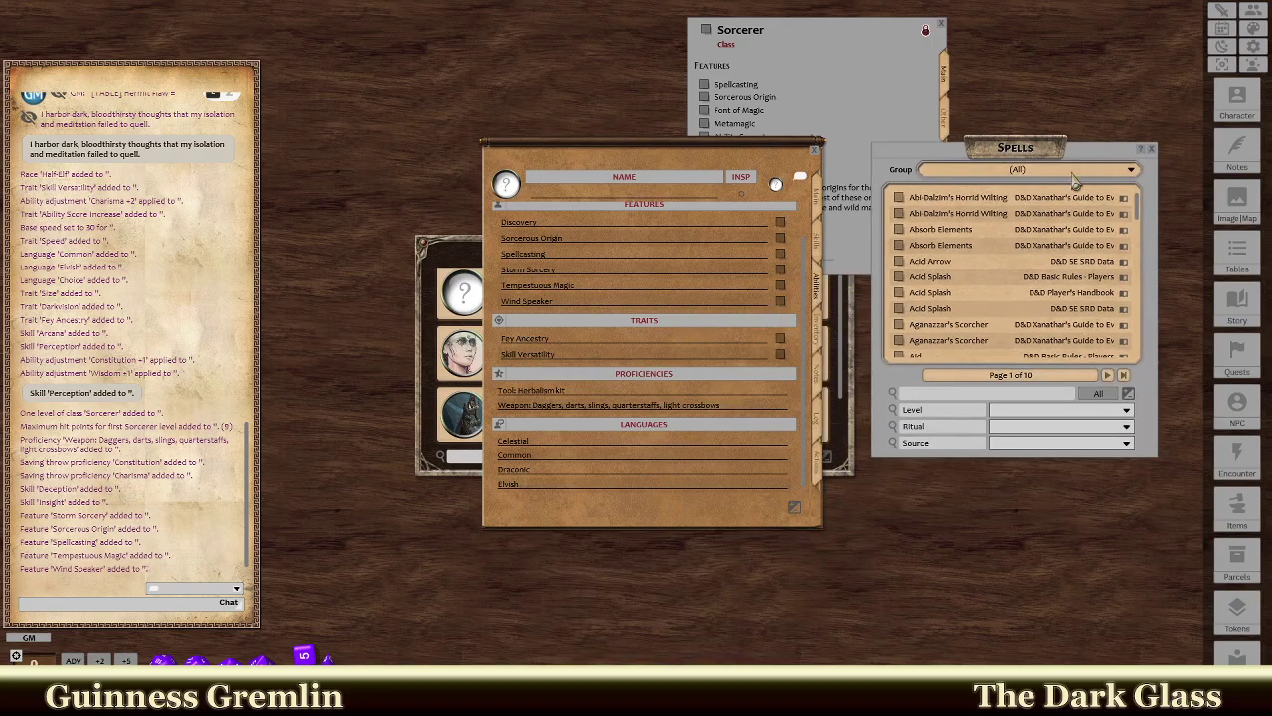
click(1129, 411)
click(1128, 413)
click(1129, 416)
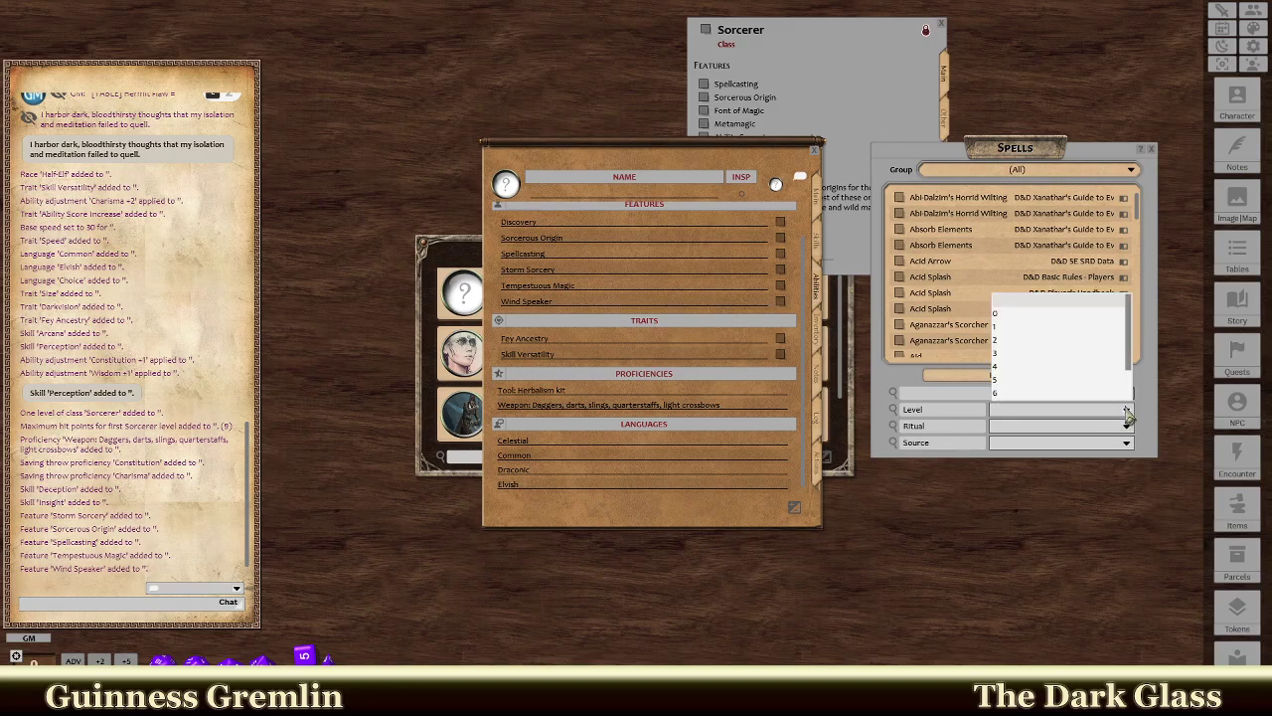
click(1000, 315)
click(1002, 312)
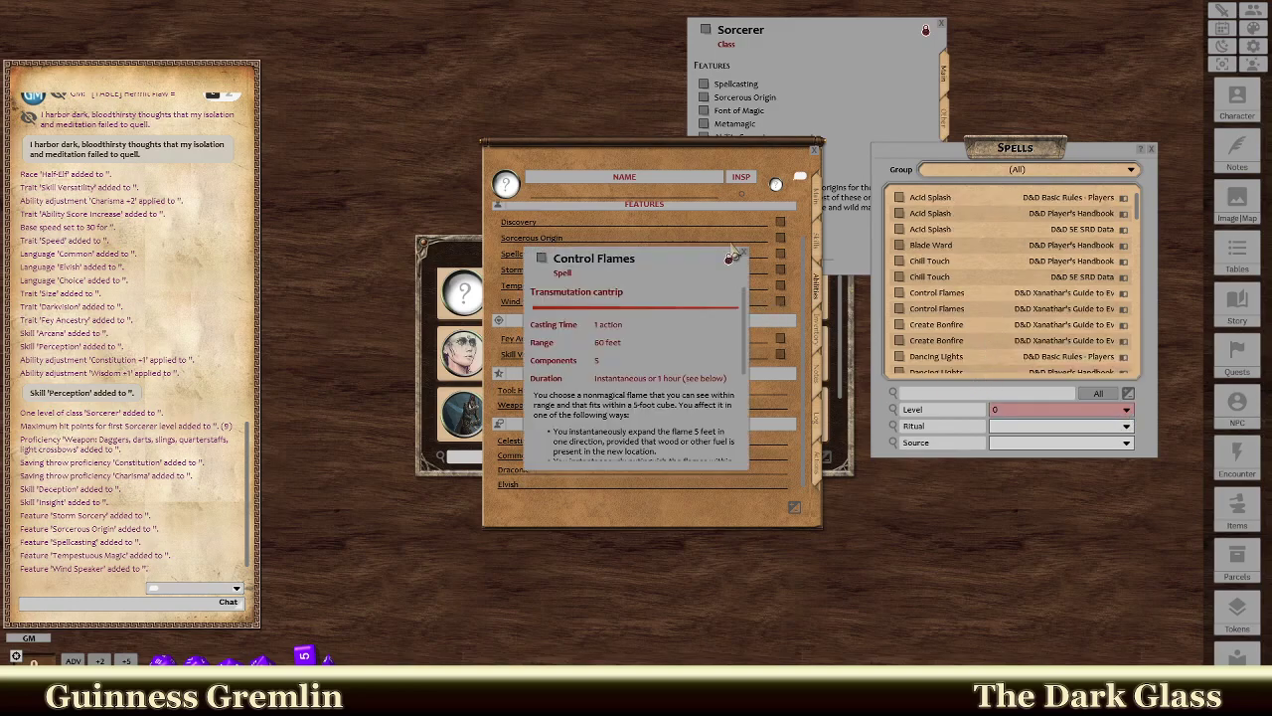
click(745, 253)
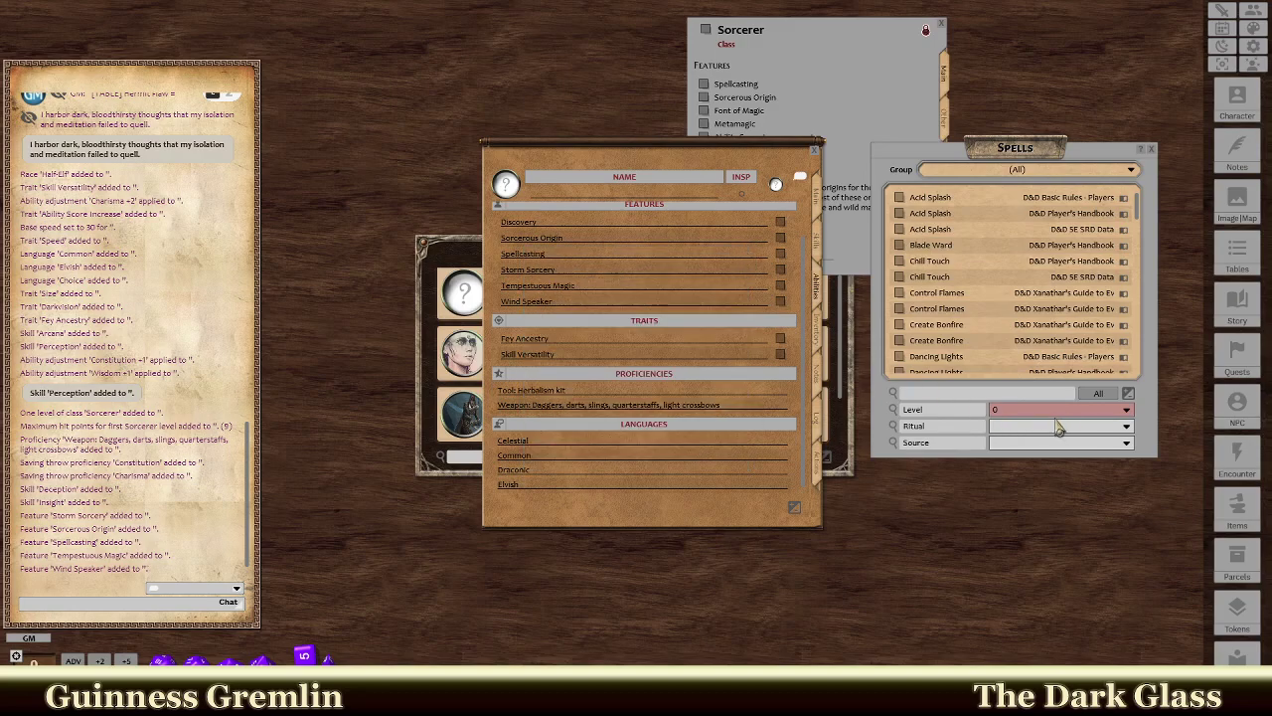
Narrow the cantrip list to spells with Sorcerer as the source.
click(1127, 443)
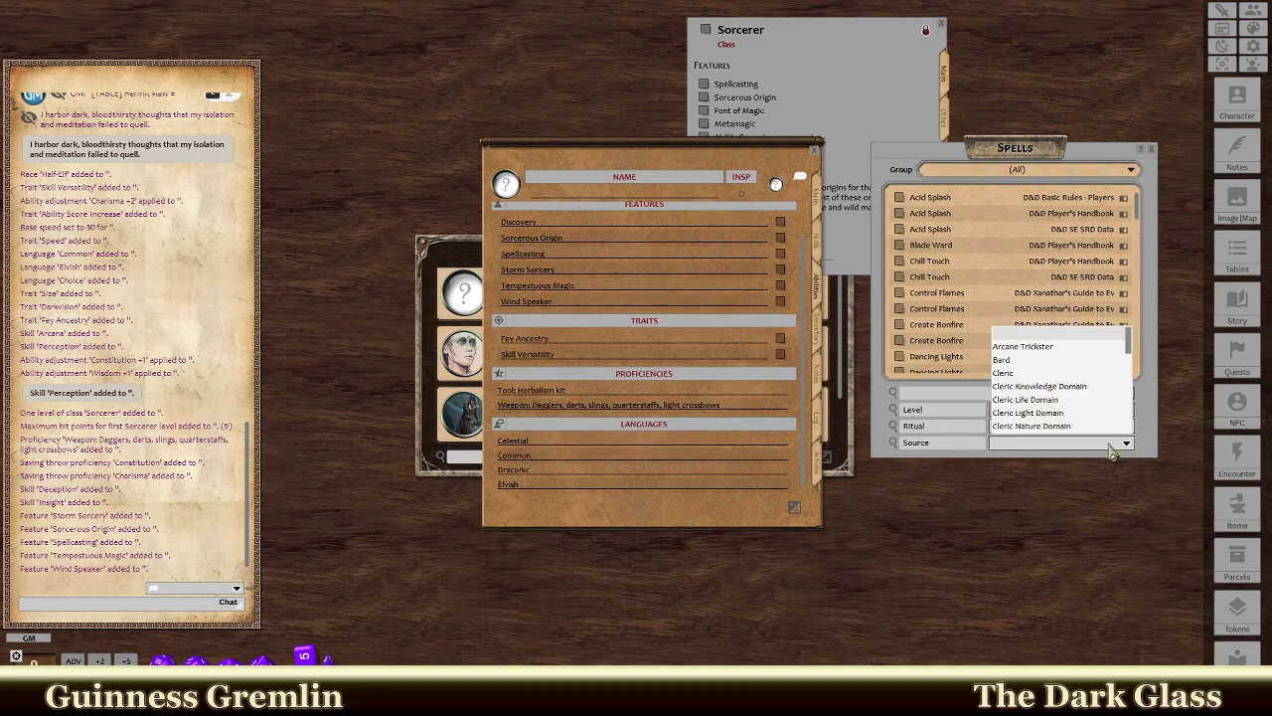
scroll(1064, 390, down, 2)
scroll(1061, 386, down, 5)
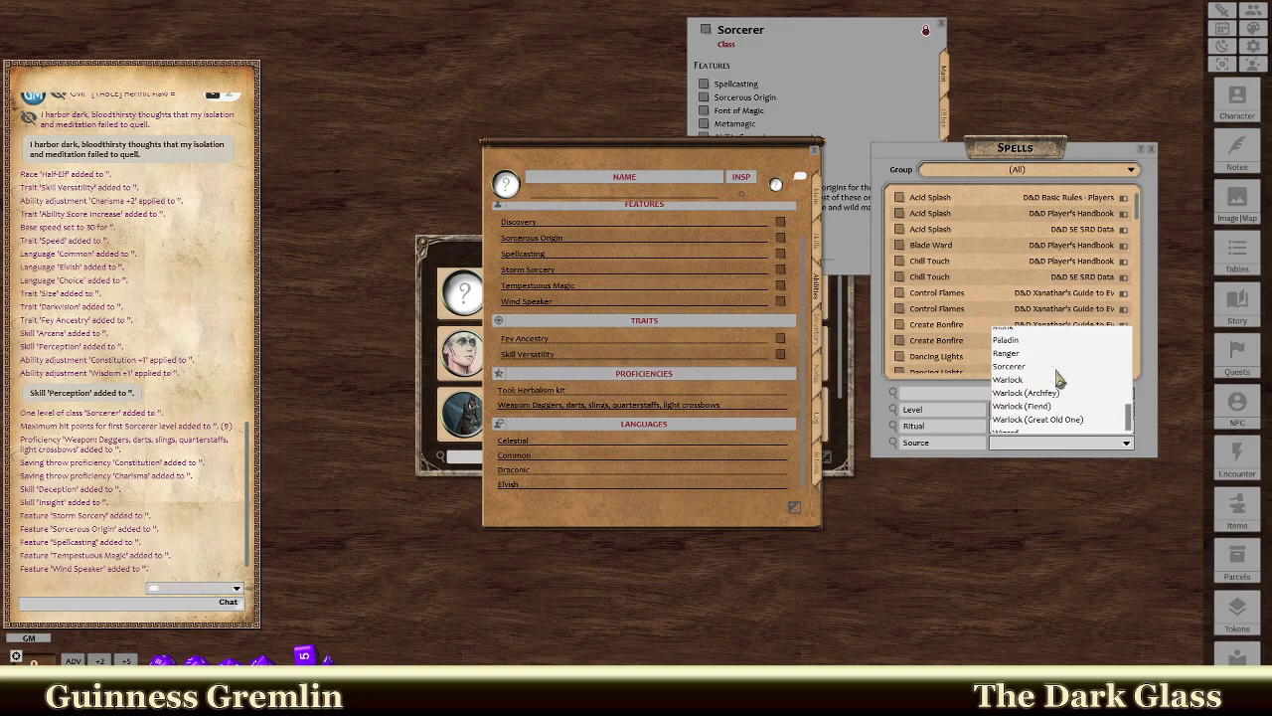
click(1022, 360)
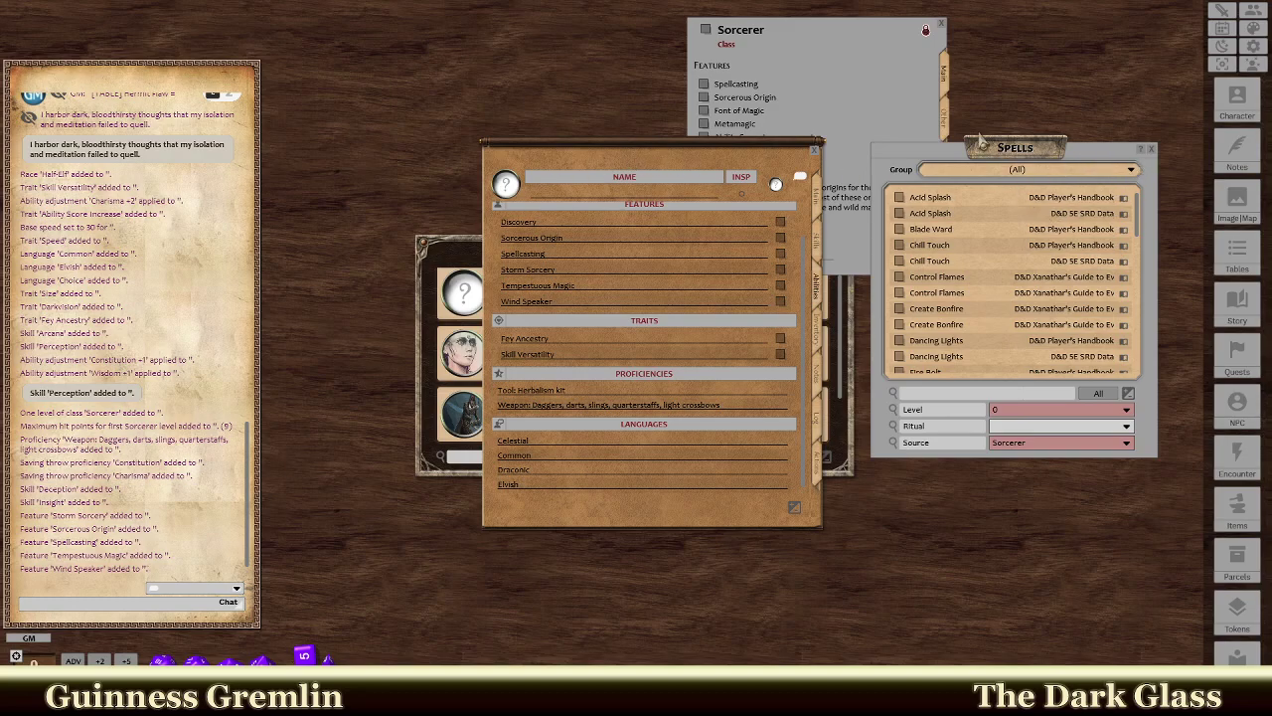
Look up the Spell Slots per Spell Level table in the Sorcerer class description.
click(803, 39)
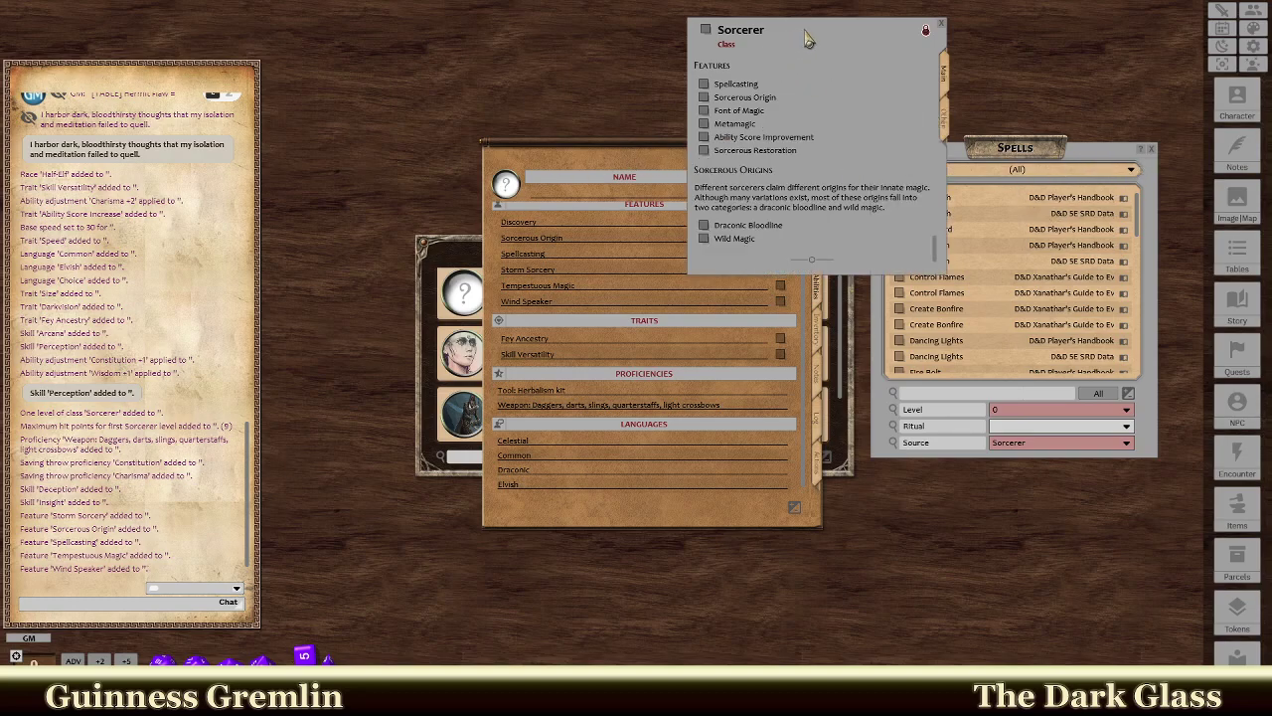
scroll(751, 128, up, 4)
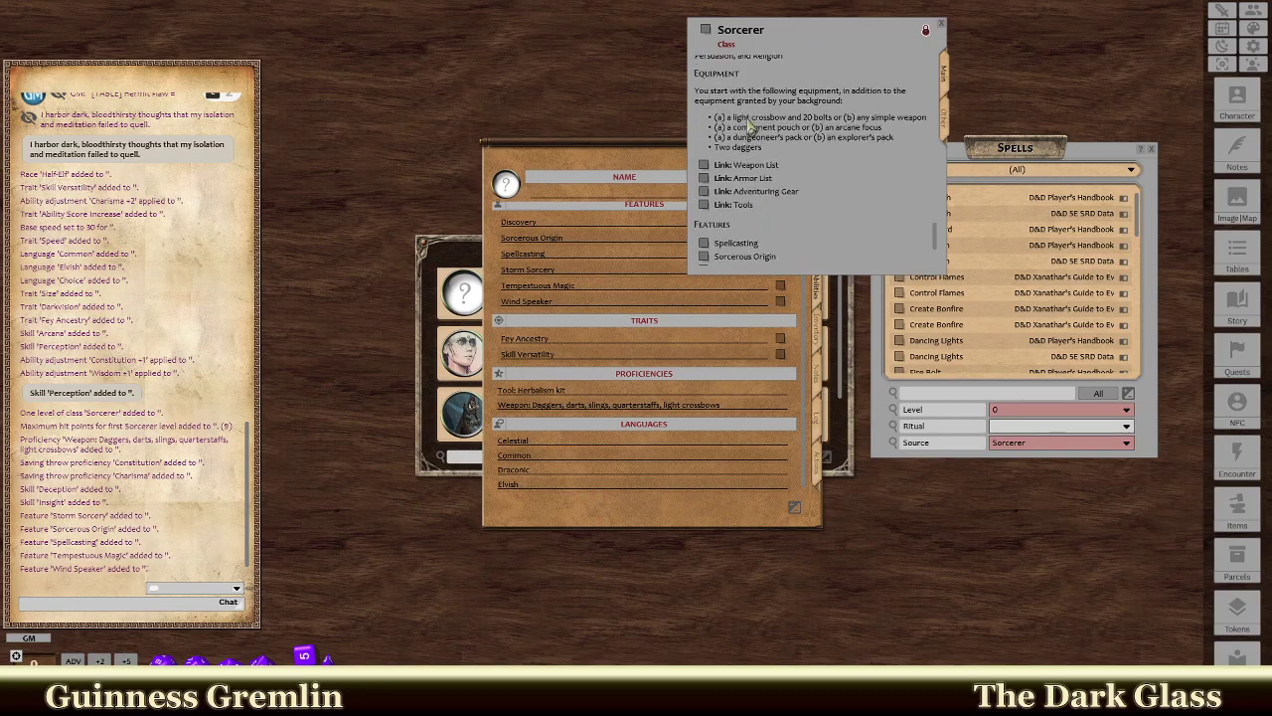
scroll(751, 127, up, 3)
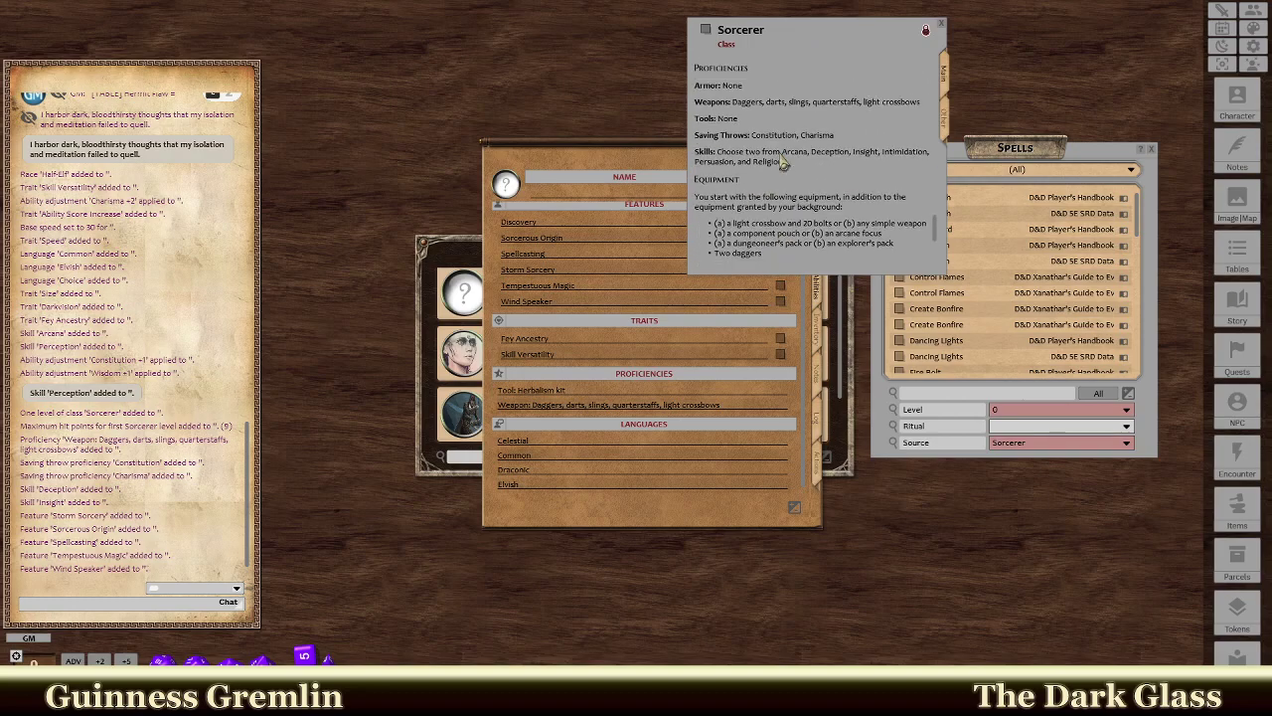
scroll(782, 164, down, 10)
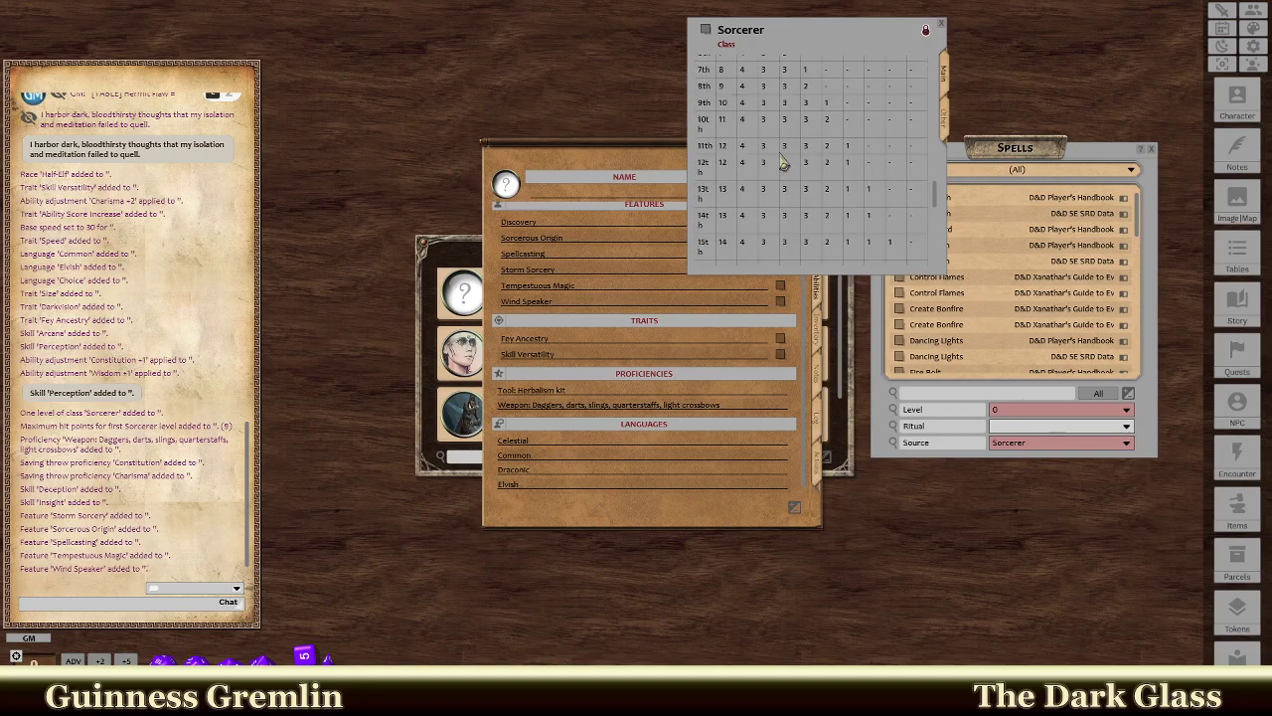
scroll(782, 164, down, 8)
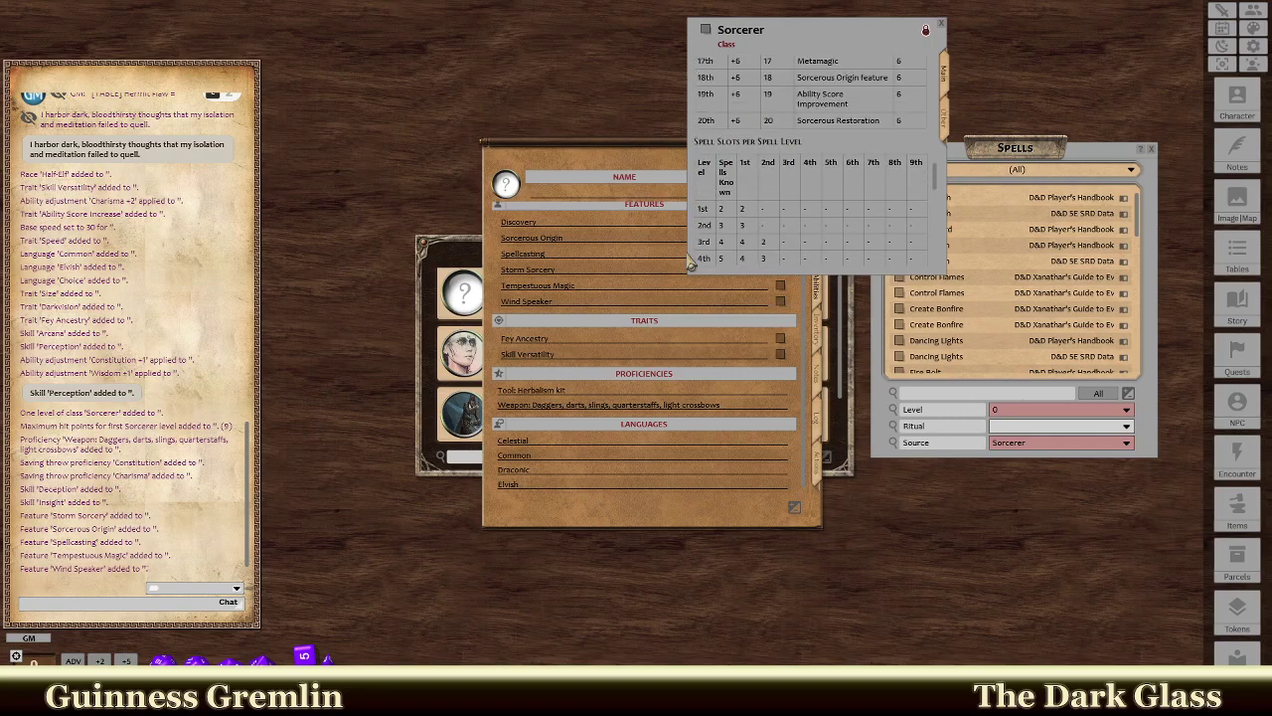
Enlarge the Sorcerer class window and look up the 1st-level cantrips in The Sorcerer progression table.
drag(691, 286, 733, 312)
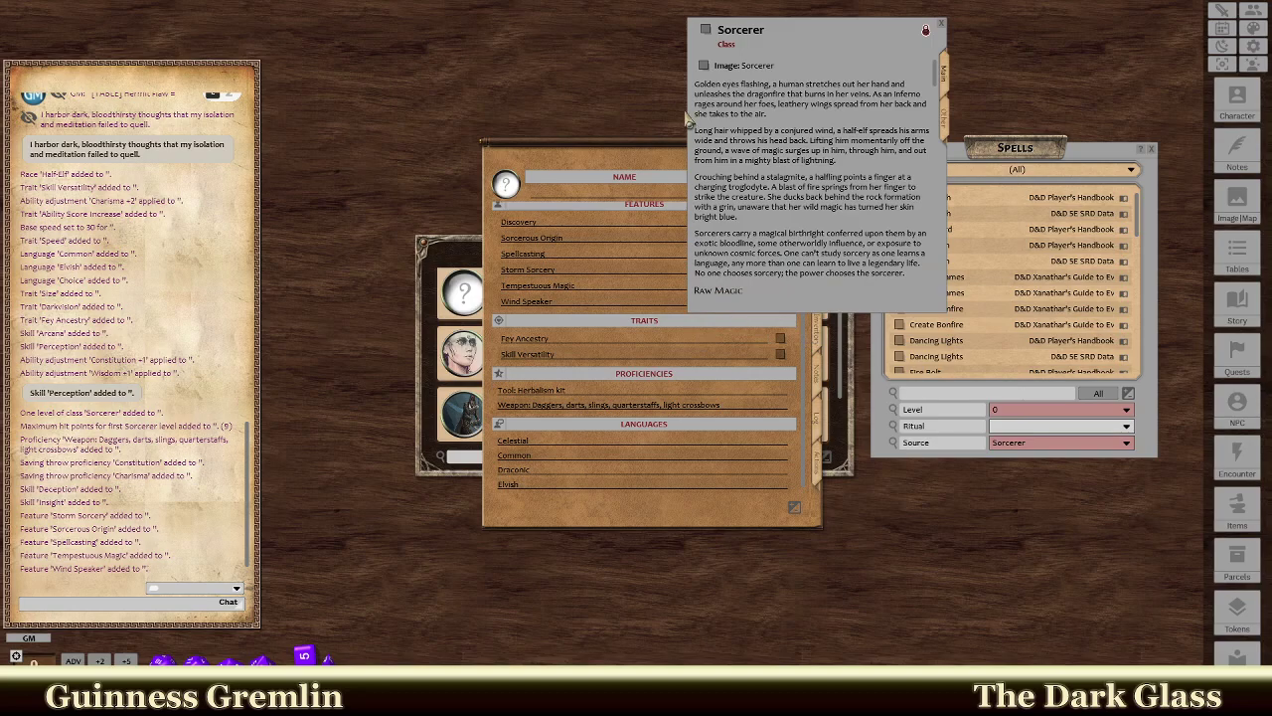
scroll(835, 124, down, 10)
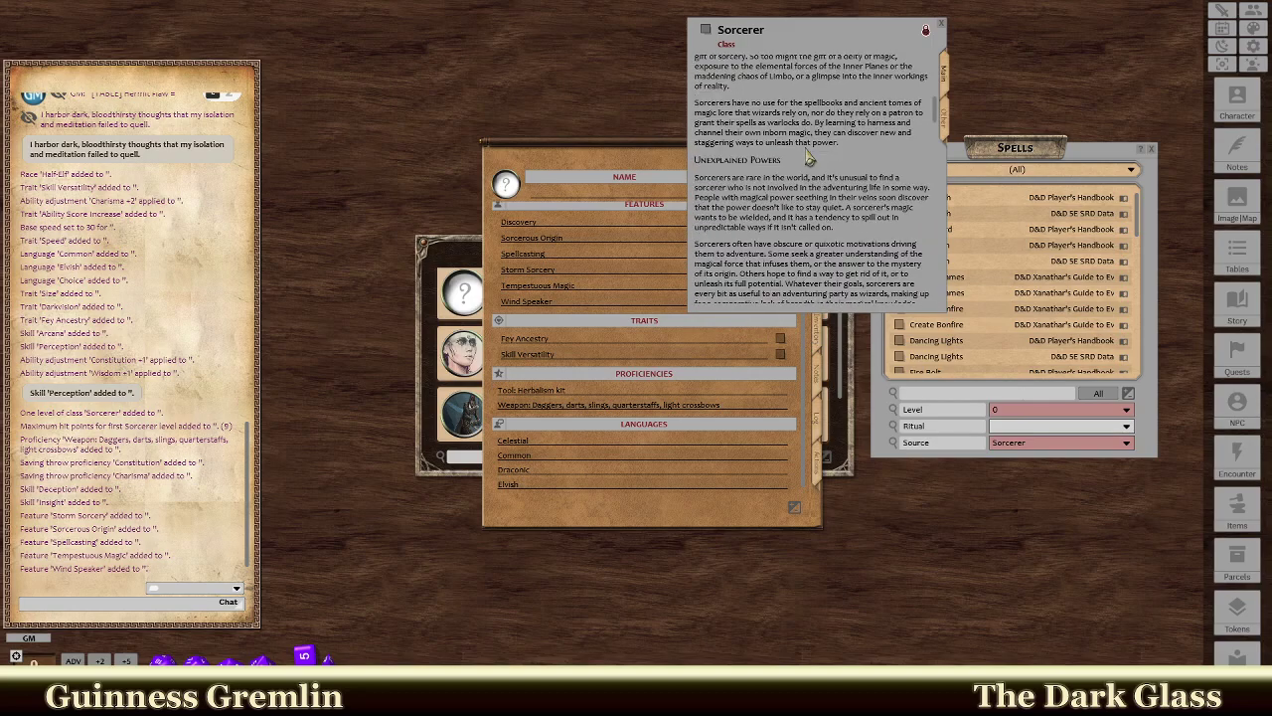
scroll(808, 159, down, 5)
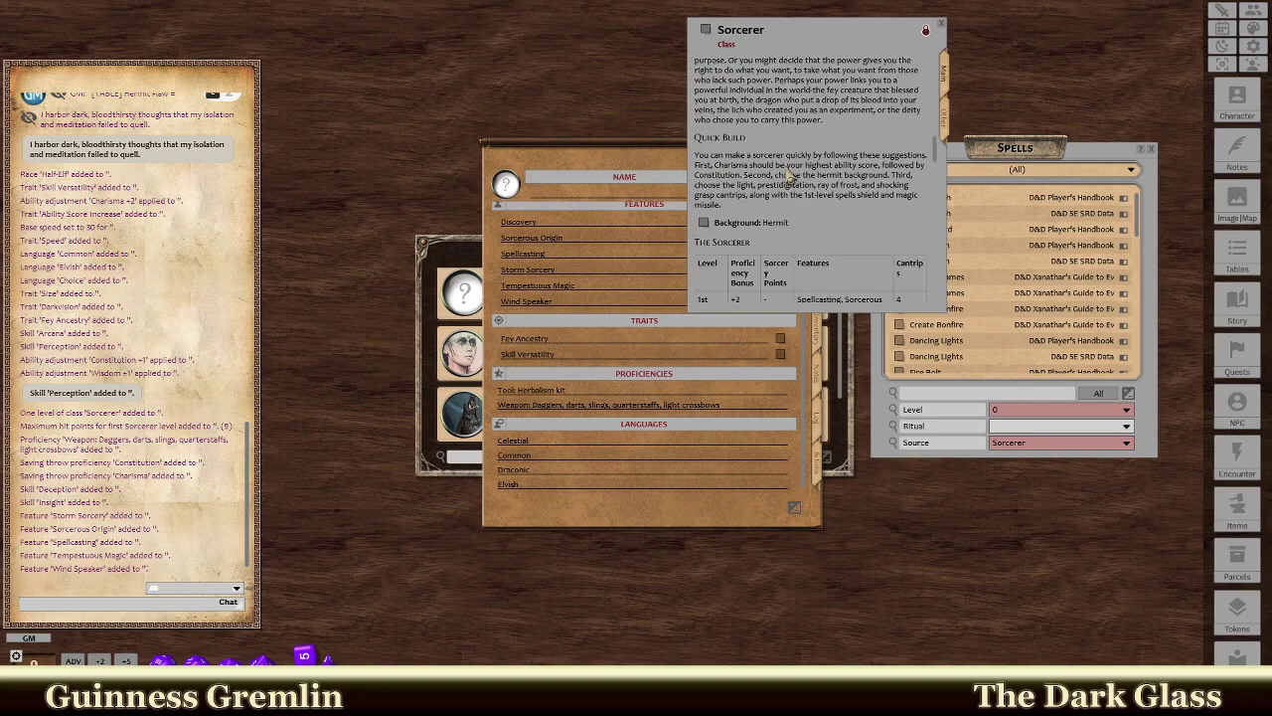
scroll(788, 174, down, 6)
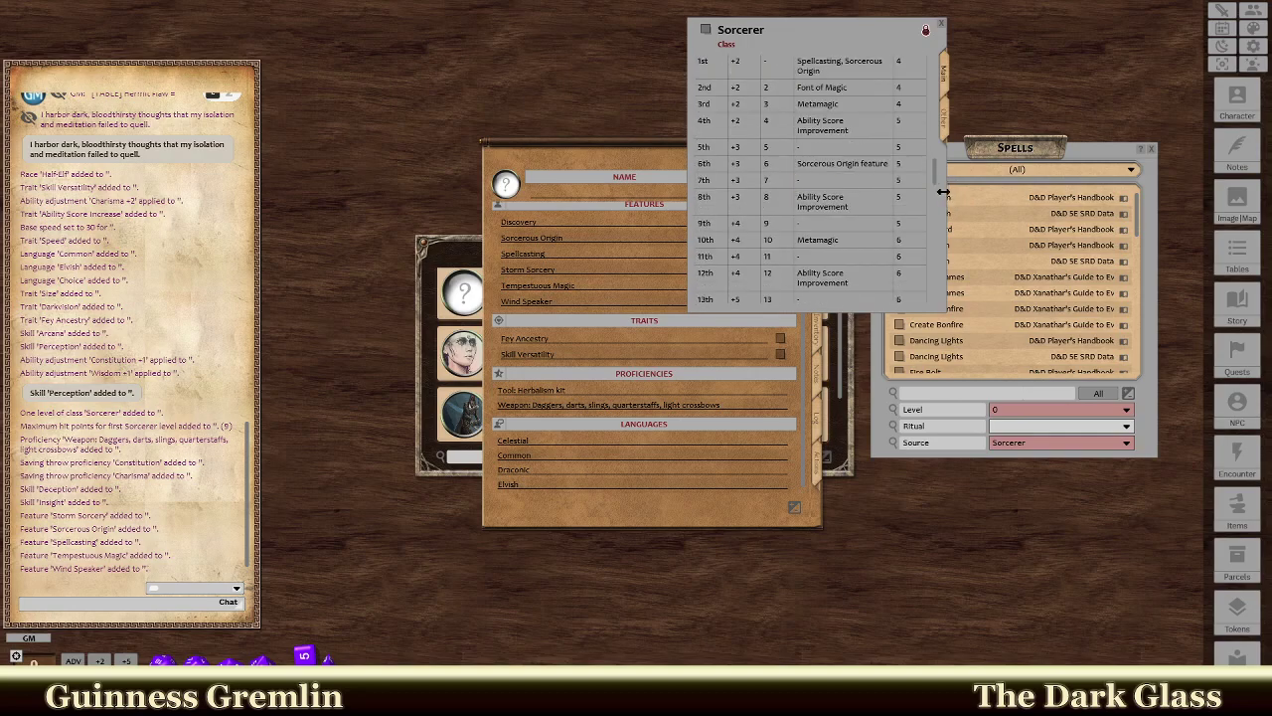
drag(946, 192, 1187, 199)
scroll(967, 184, down, 10)
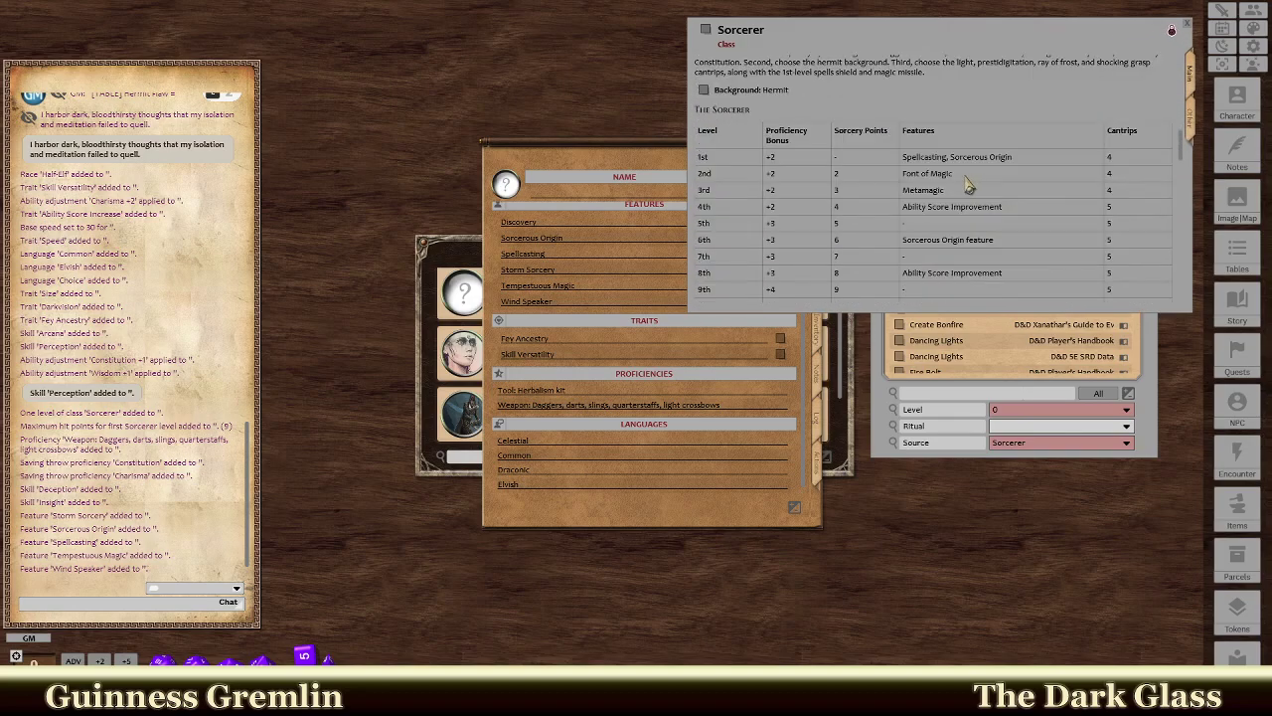
Move the Sorcerer class window clear of the Spells list and compare its Spell Slots per Spell Level table with the Cantrips column.
scroll(969, 184, down, 8)
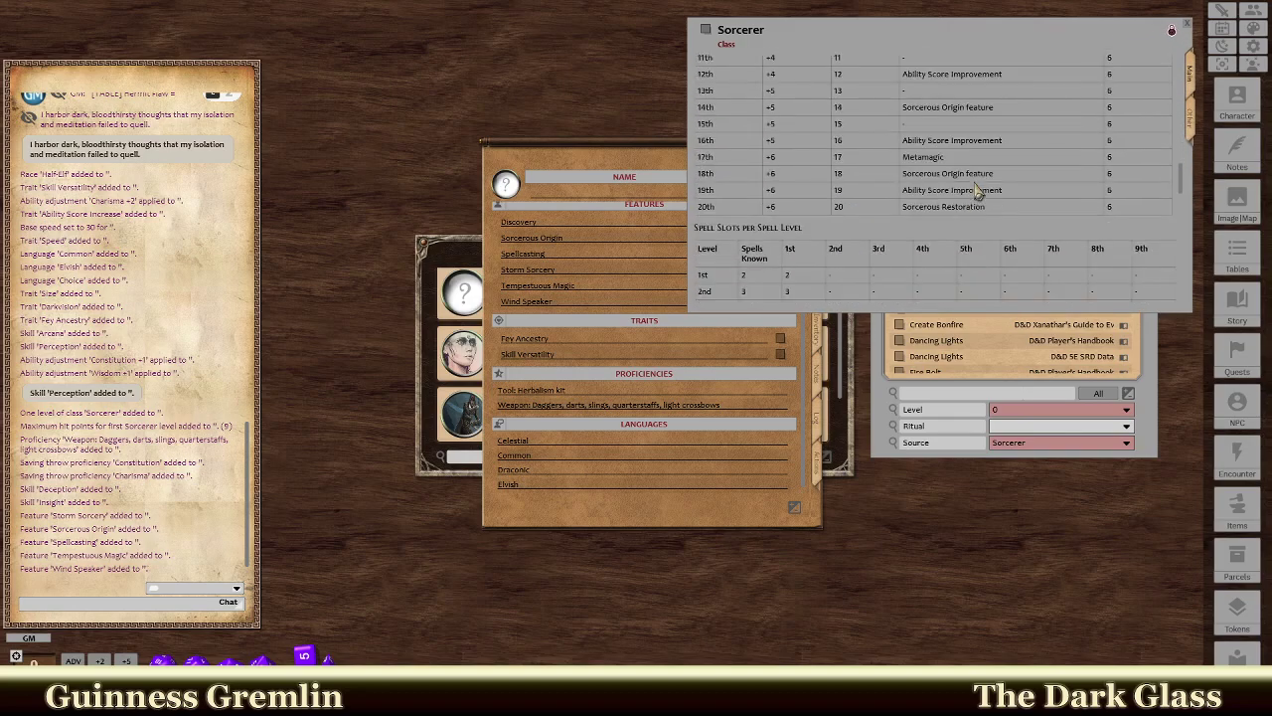
scroll(977, 195, down, 1)
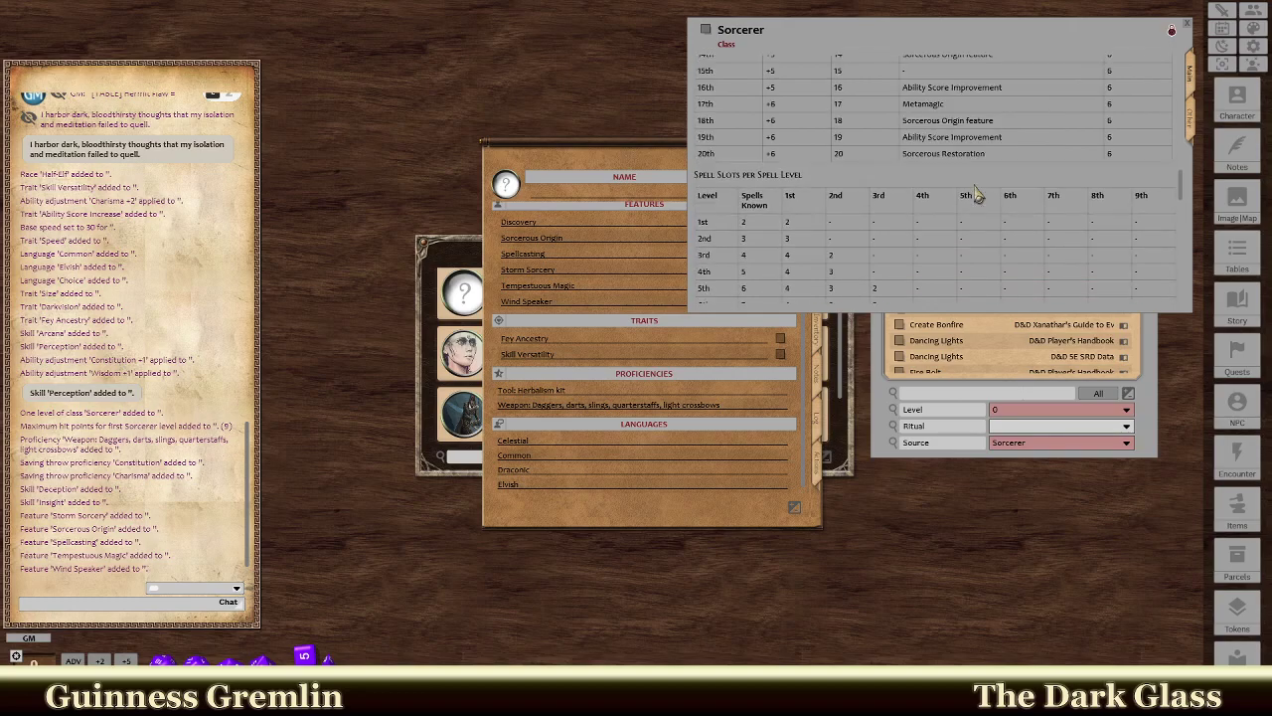
drag(981, 30, 622, 145)
scroll(539, 301, up, 4)
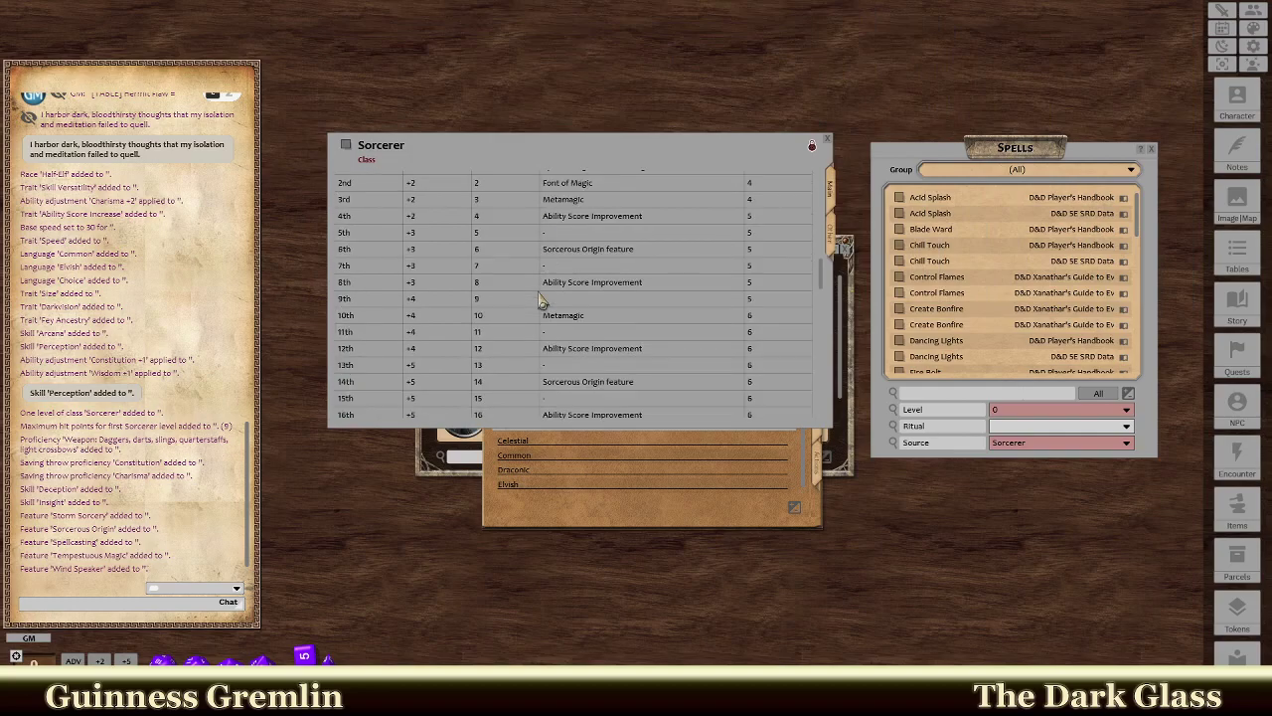
scroll(542, 298, up, 2)
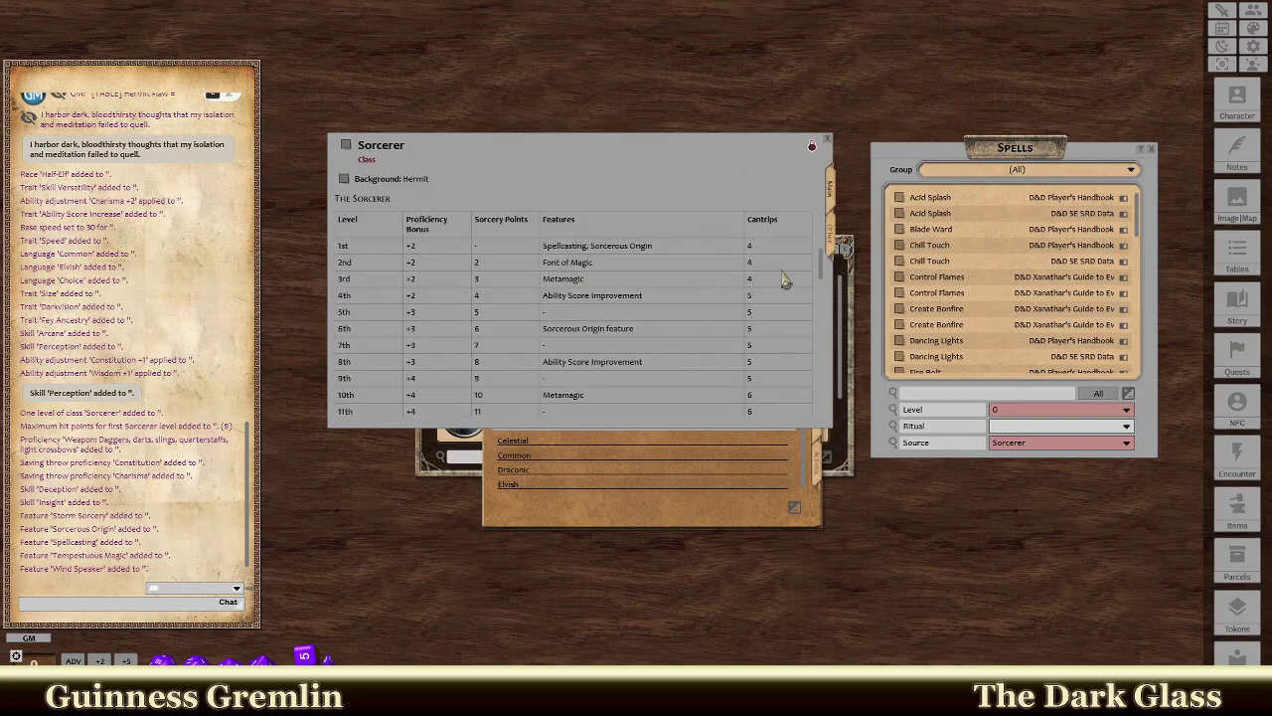
scroll(754, 278, up, 1)
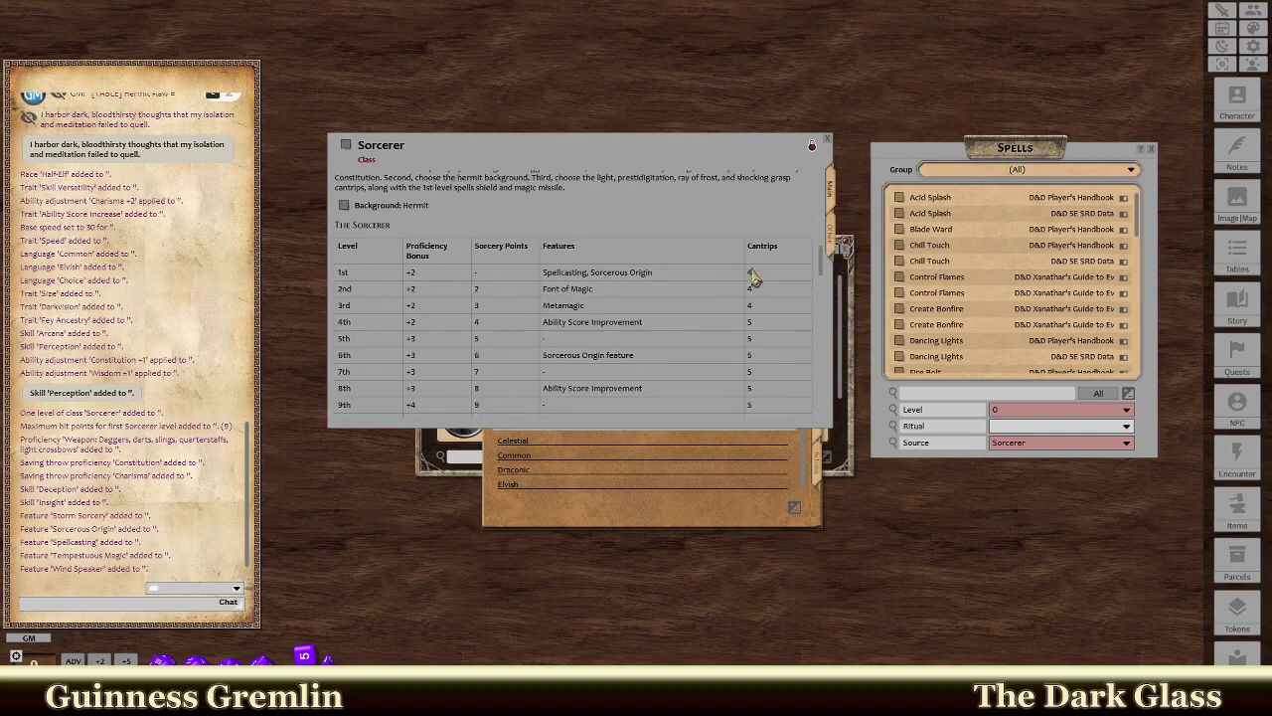
Check the Quick Build suggestions, return to the Spell Slots per Spell Level table and shift the Sorcerer window farther from the Spells list.
scroll(544, 264, up, 3)
scroll(544, 264, up, 1)
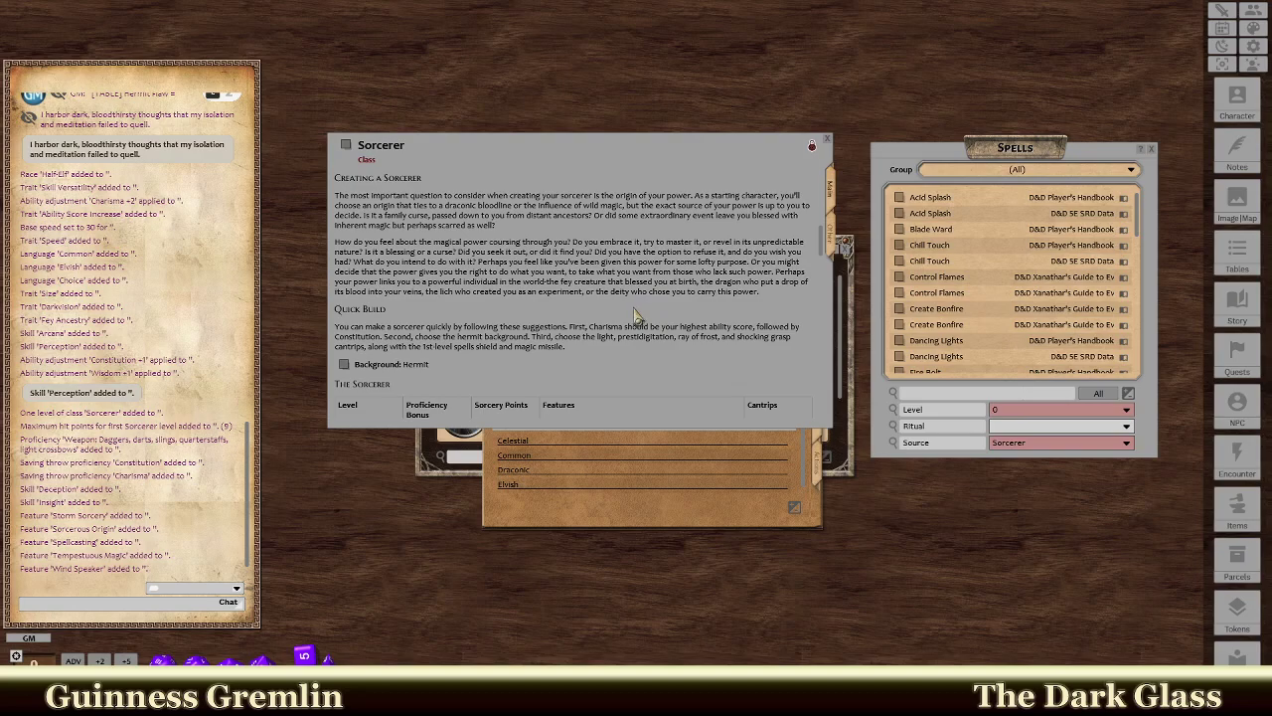
scroll(656, 320, down, 5)
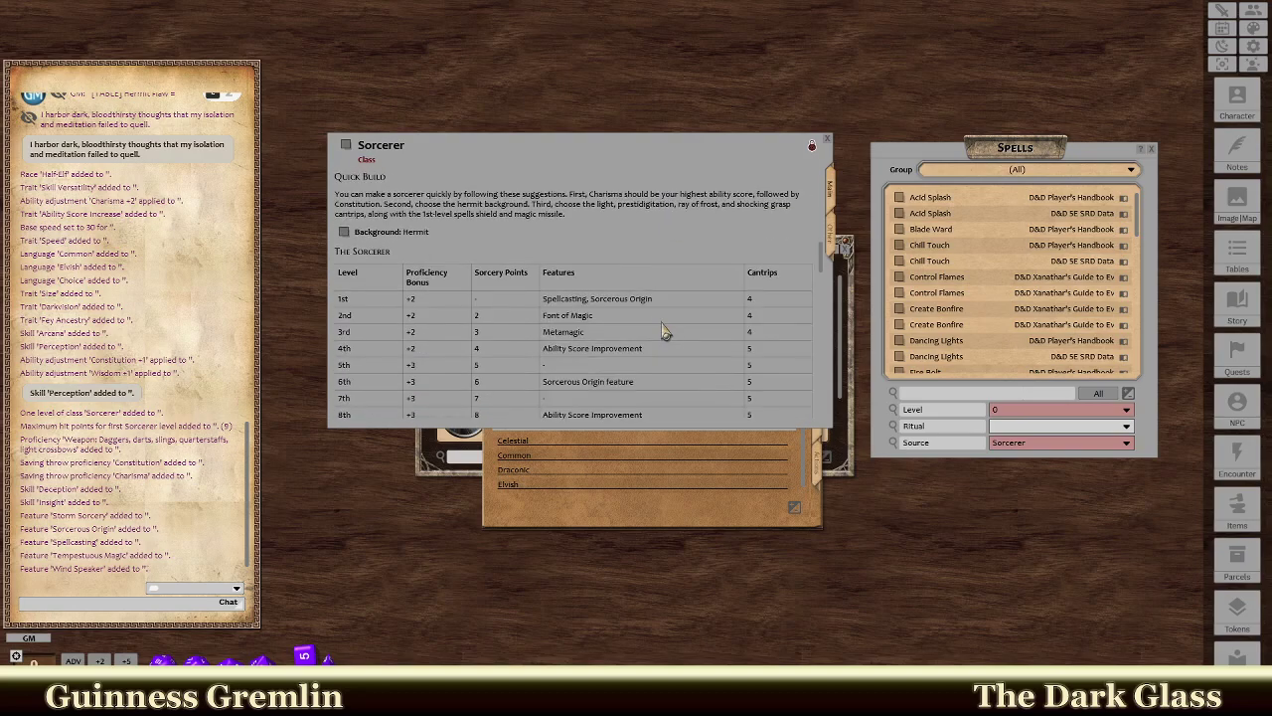
scroll(672, 342, down, 5)
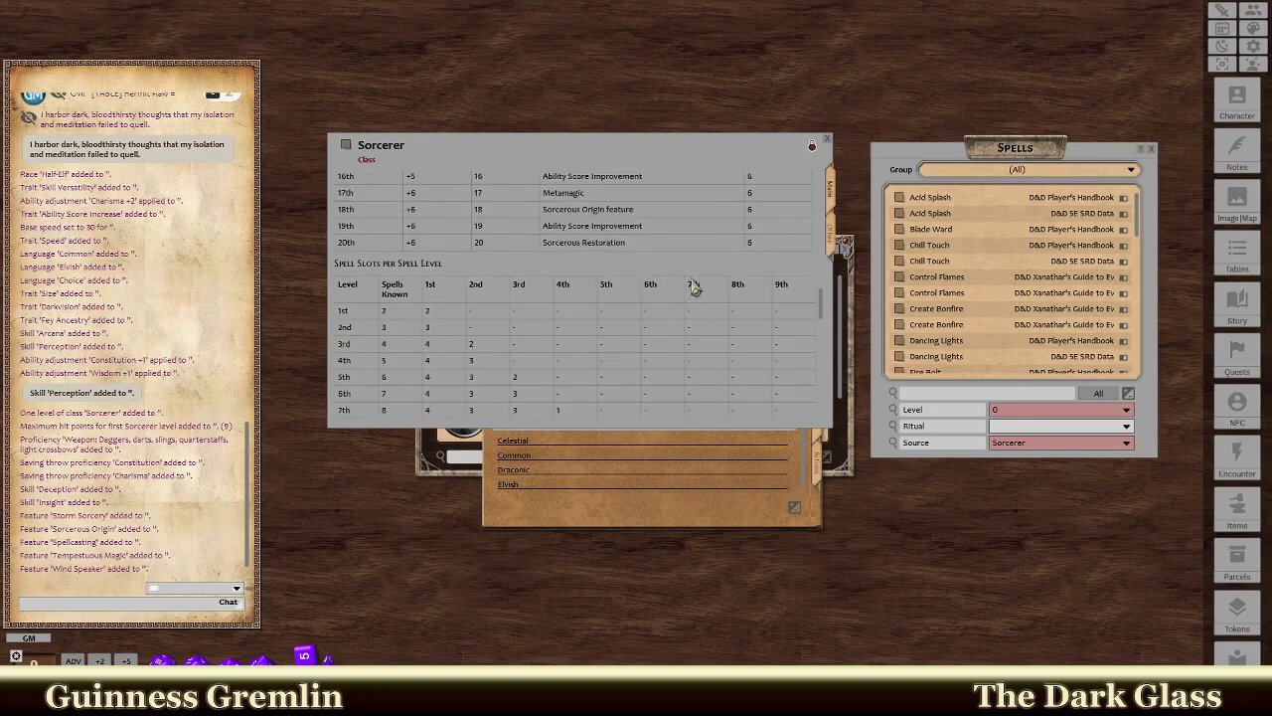
drag(673, 153, 573, 137)
Look through the filtered sorcerer cantrips in the Spells list for suitable choices.
scroll(1000, 257, down, 1)
scroll(1000, 256, down, 1)
scroll(1000, 257, down, 6)
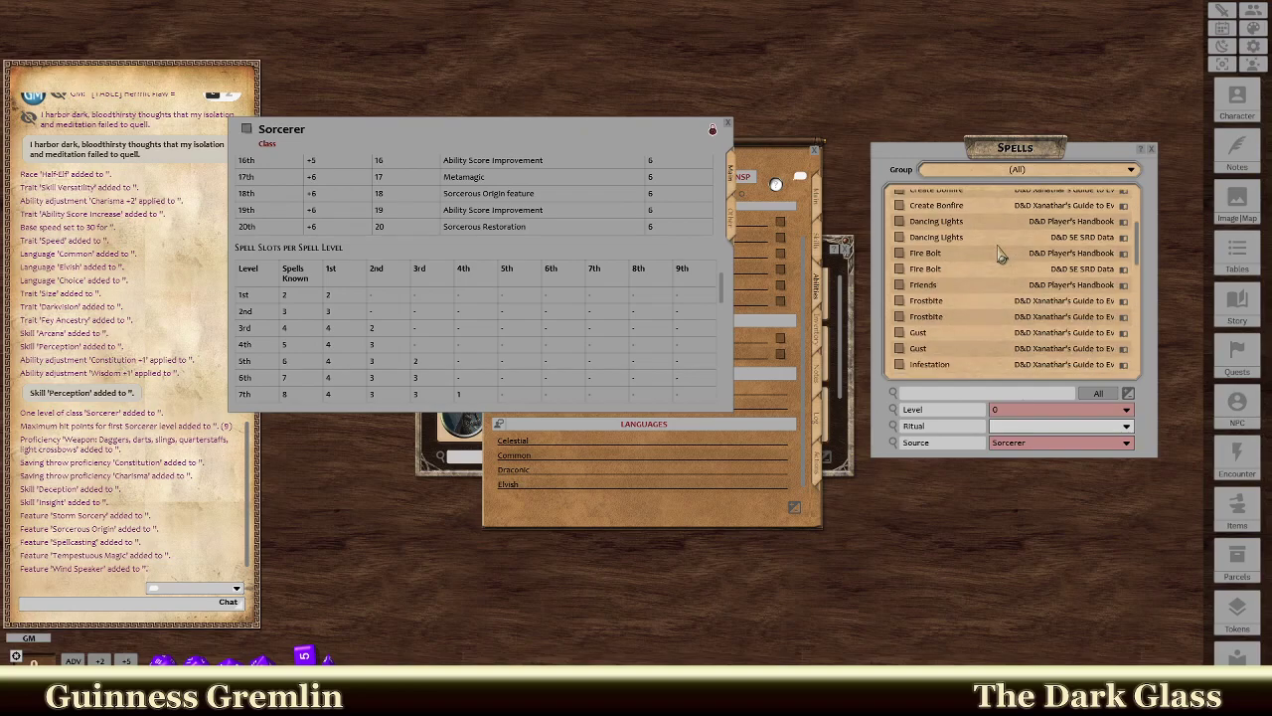
scroll(989, 253, down, 3)
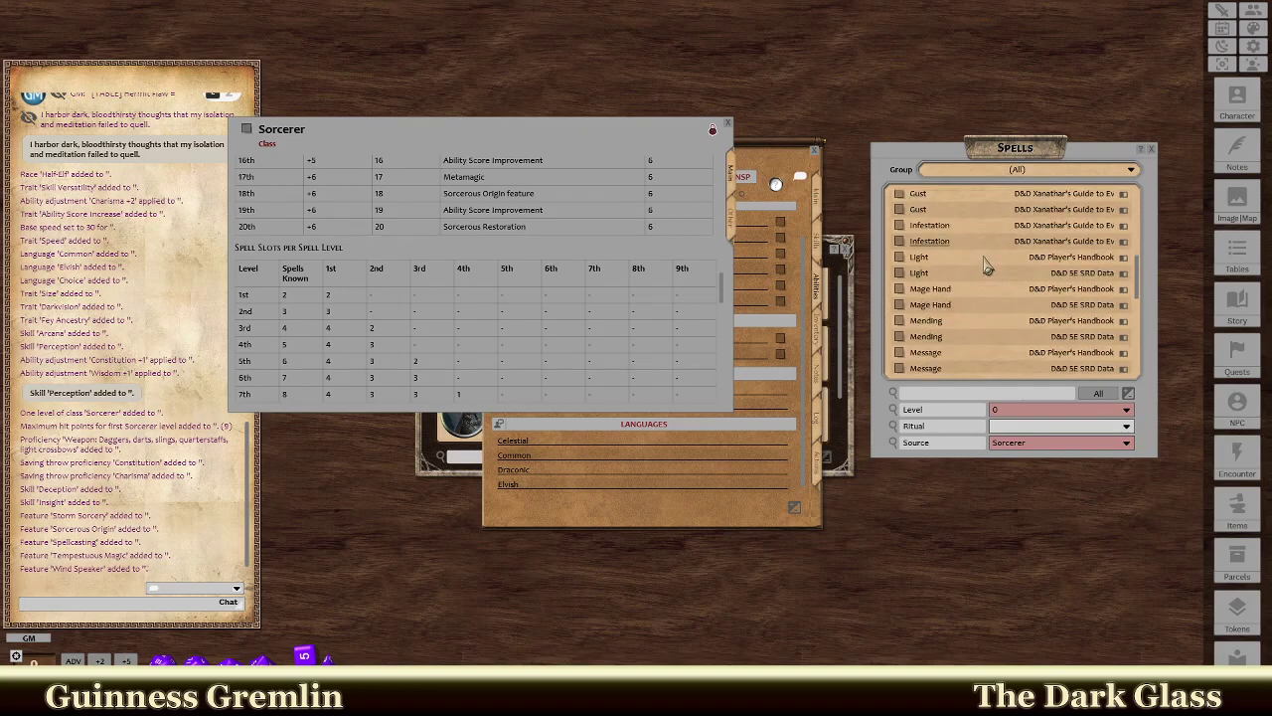
scroll(999, 275, down, 3)
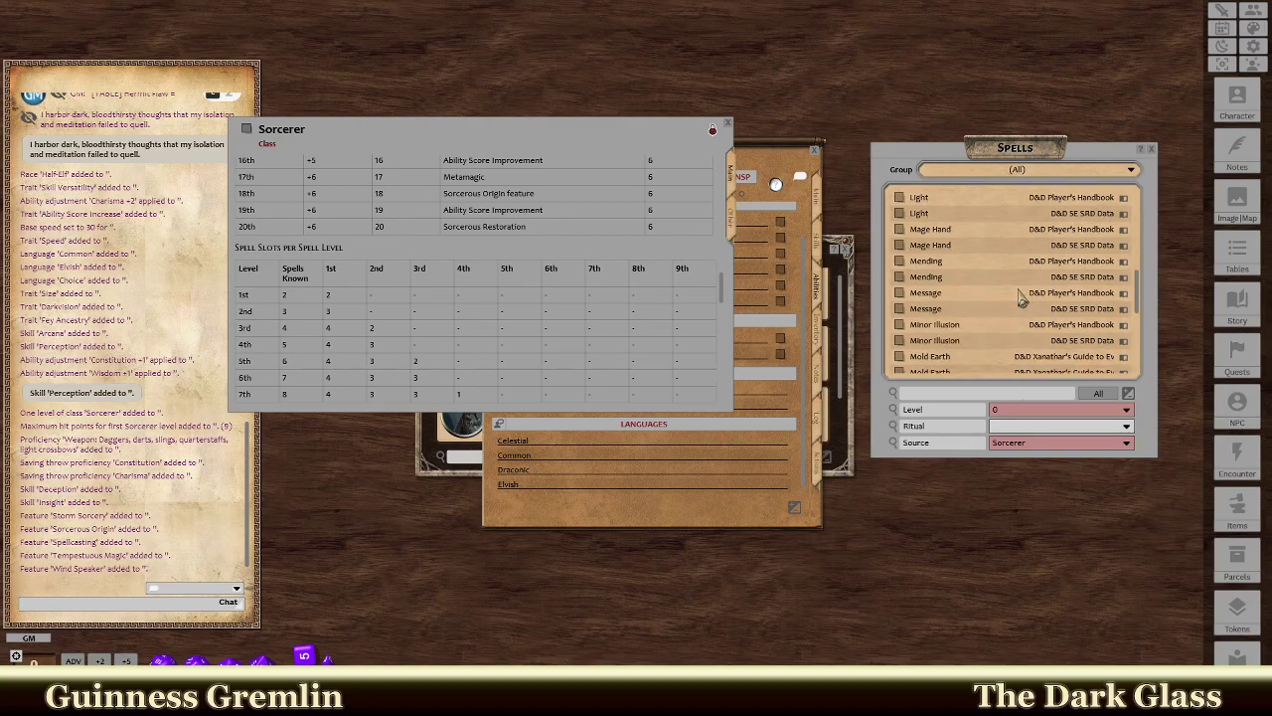
scroll(977, 274, down, 5)
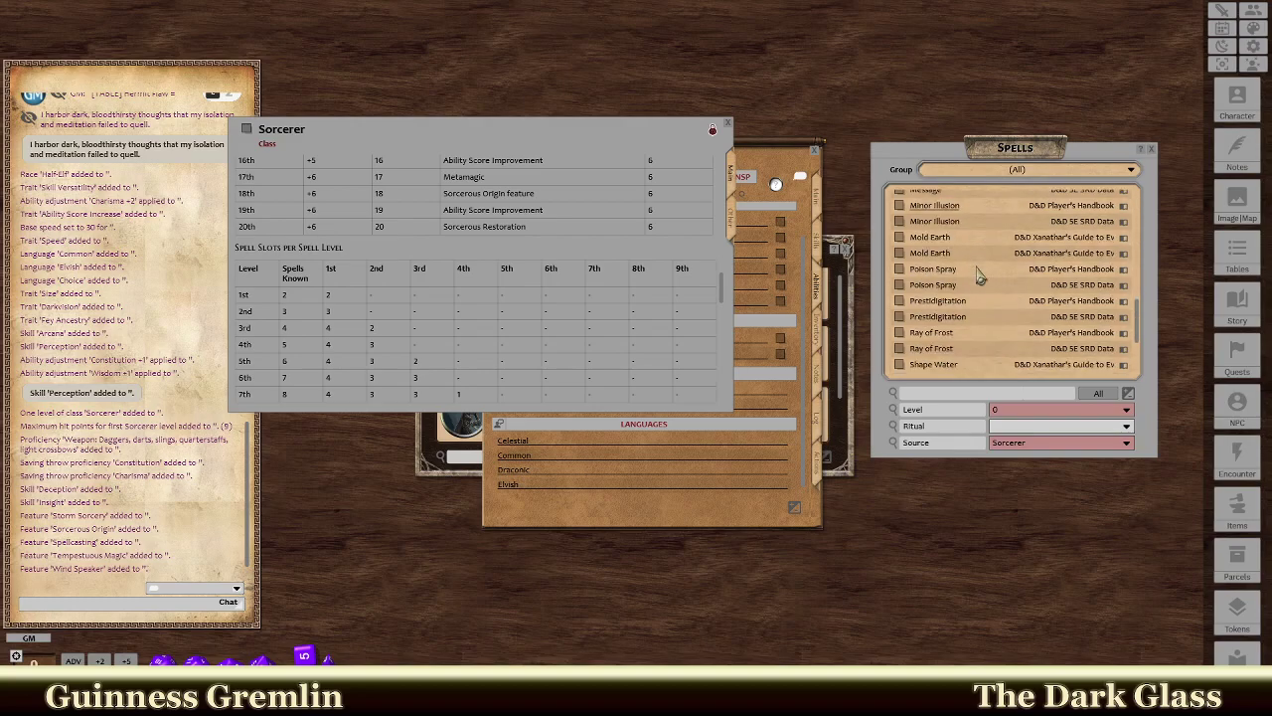
scroll(962, 276, down, 4)
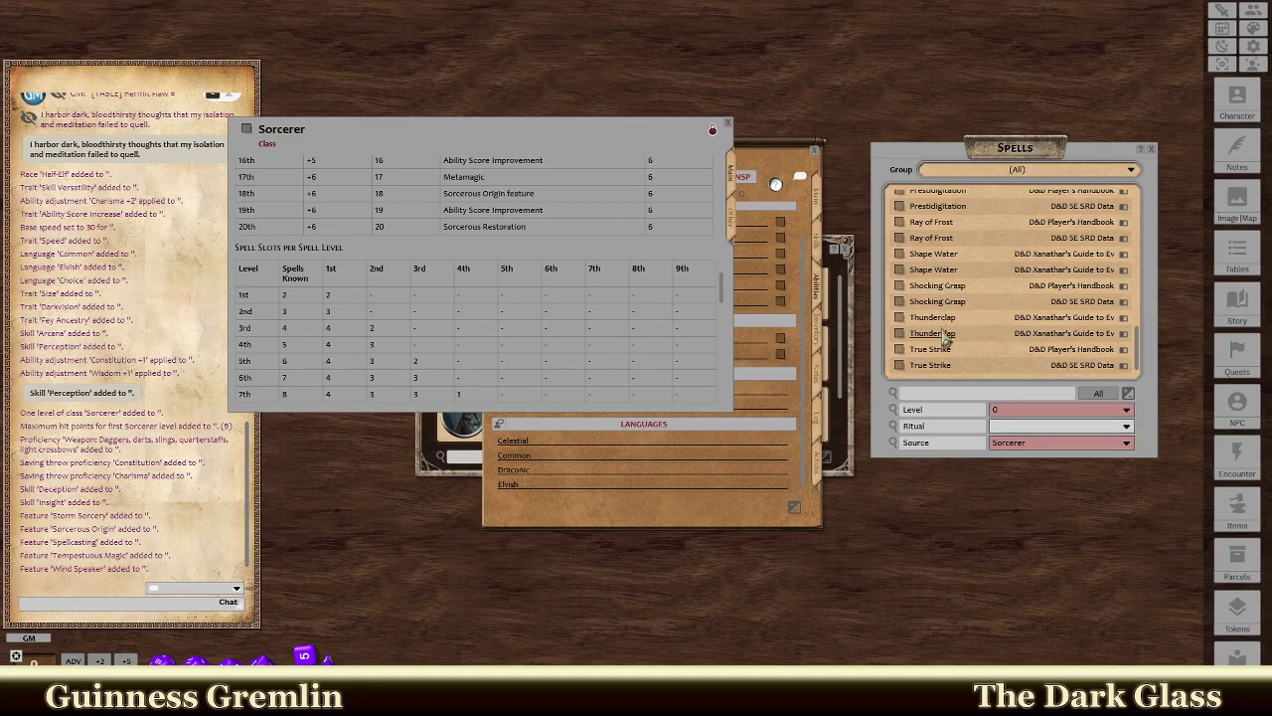
scroll(944, 360, up, 5)
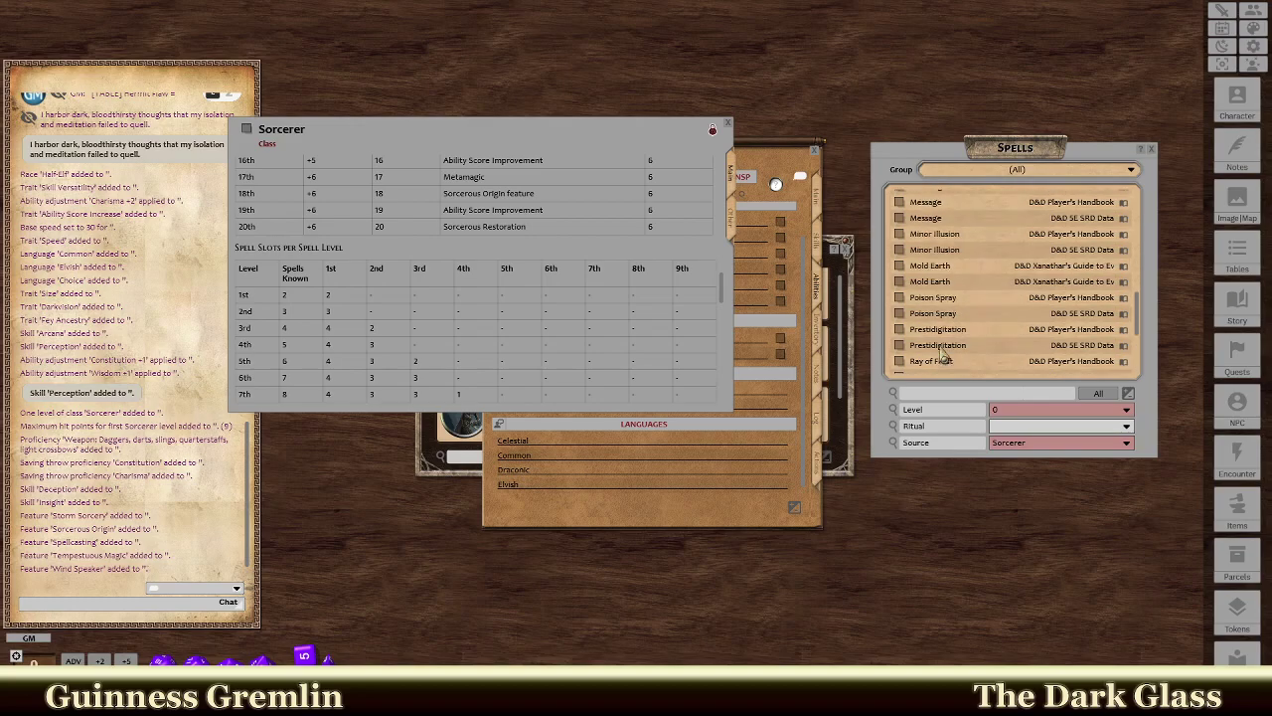
scroll(941, 358, down, 1)
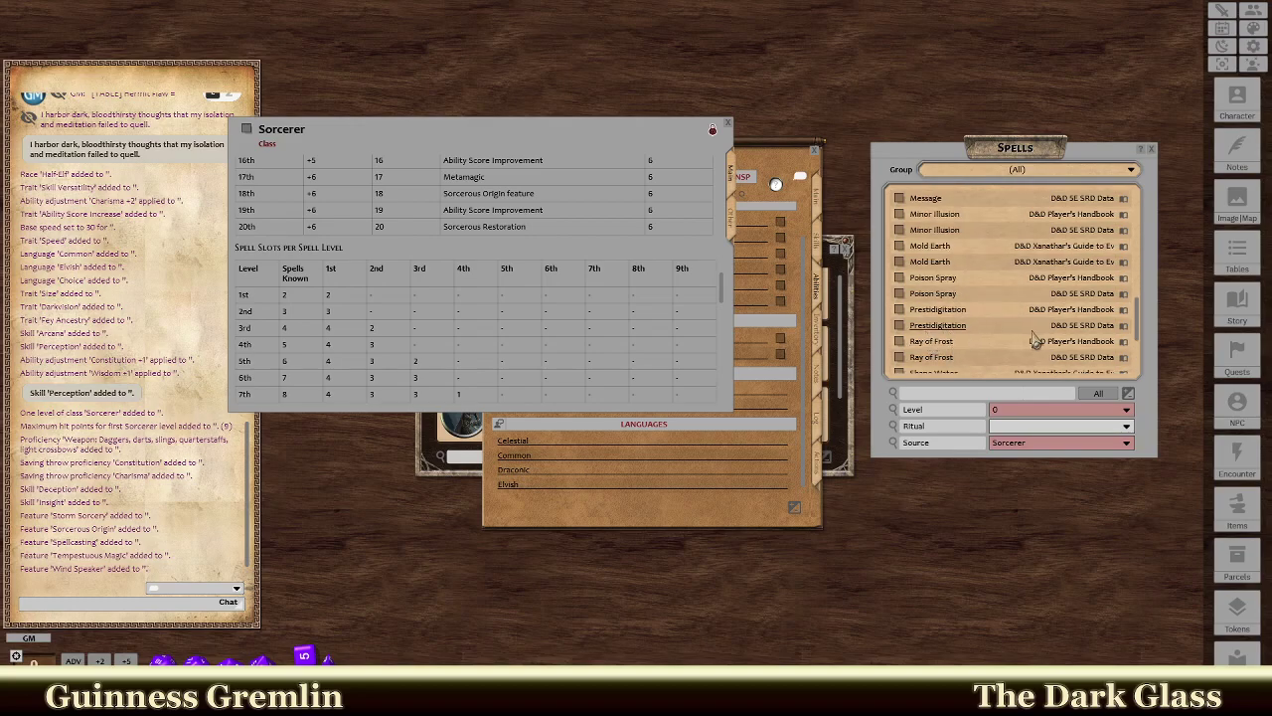
Read the full description of the Ray of Frost cantrip.
click(938, 350)
scroll(686, 363, down, 3)
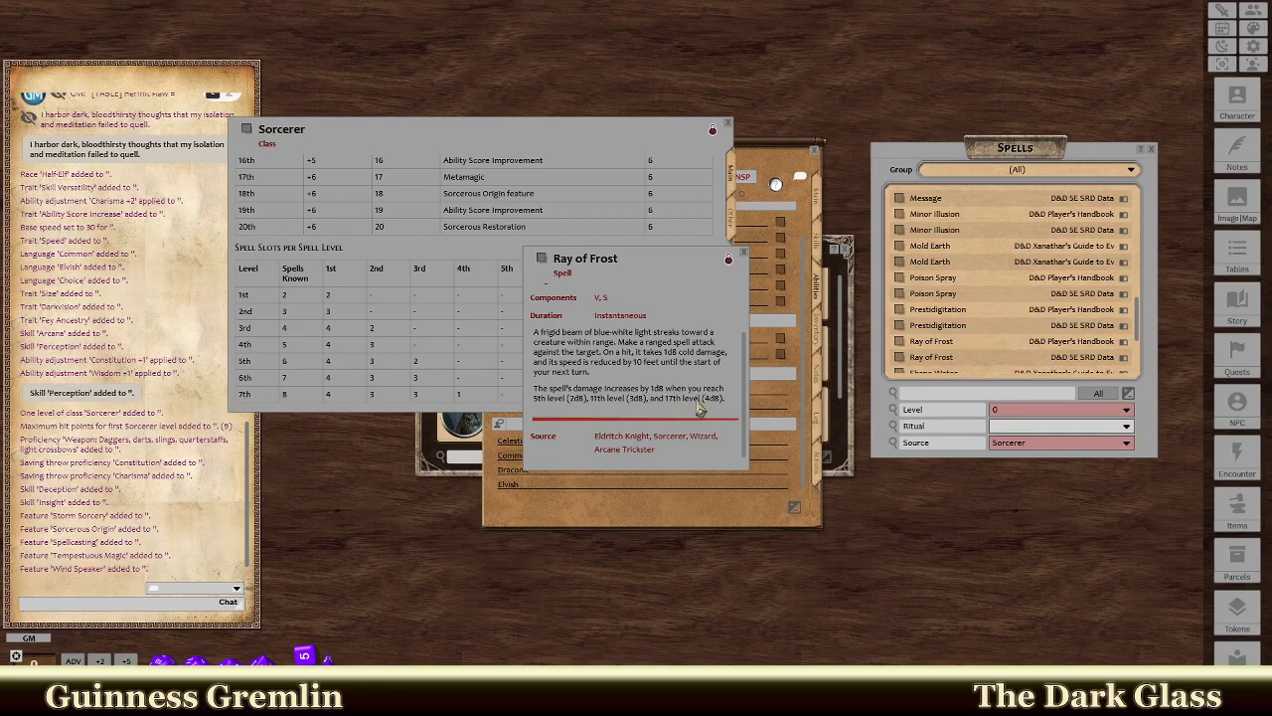
click(743, 253)
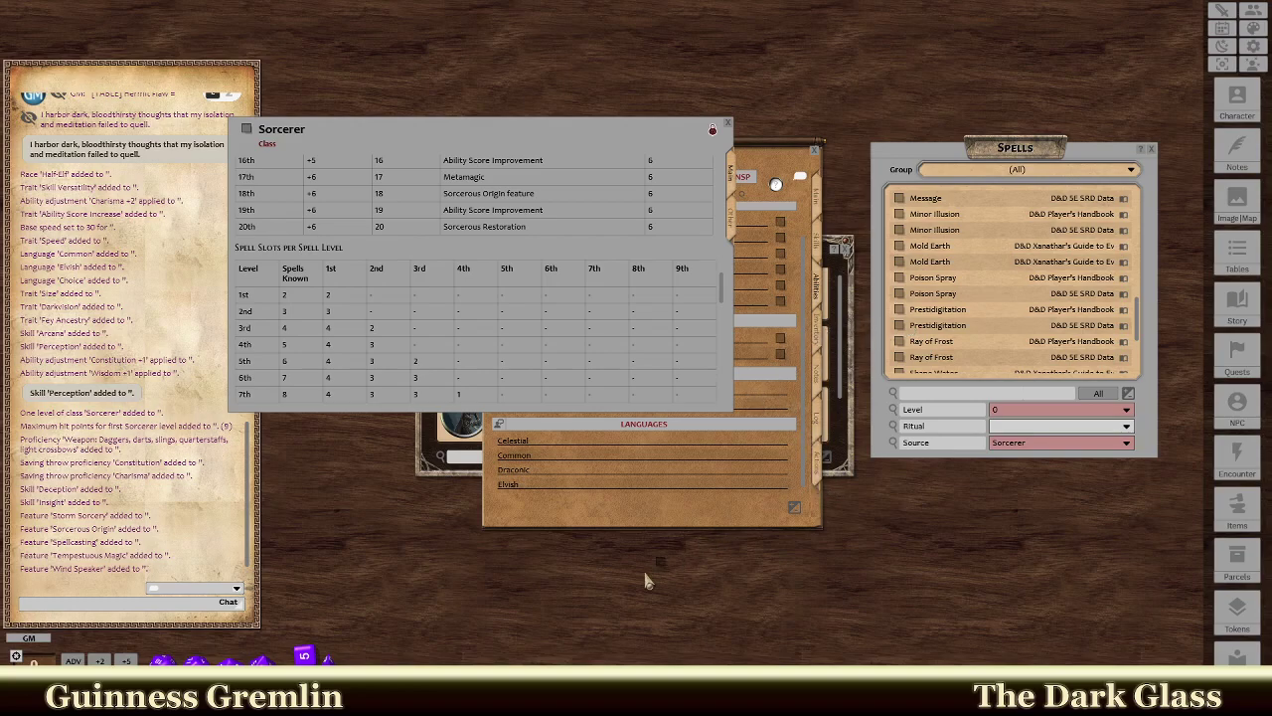
Add the Ray of Frost cantrip to the Spells section of the character's actions.
click(817, 458)
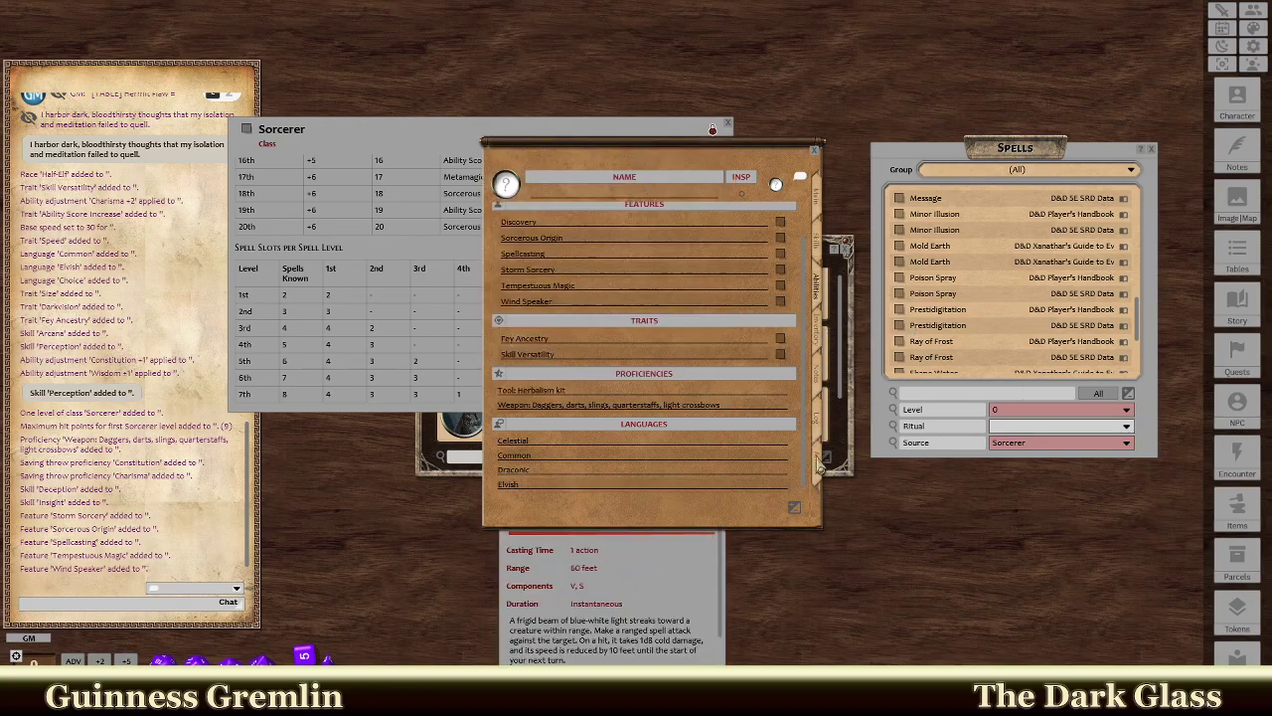
click(817, 463)
click(663, 574)
click(728, 480)
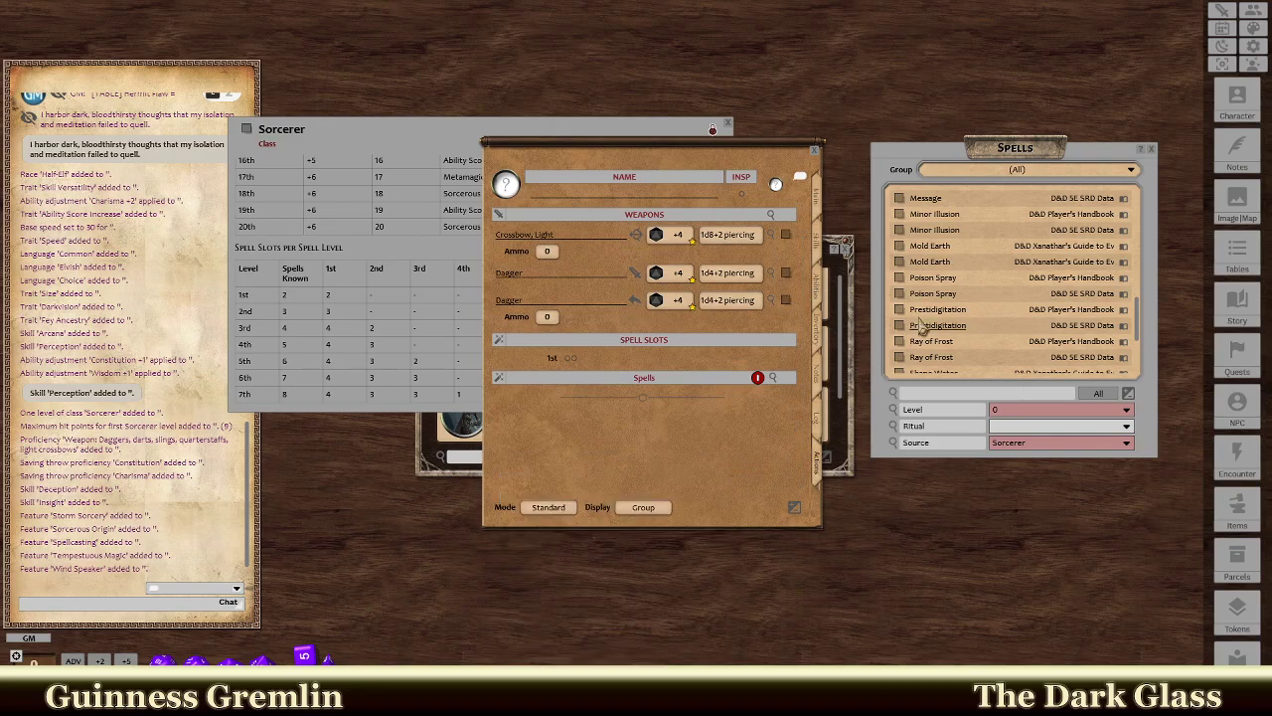
drag(939, 350, 632, 402)
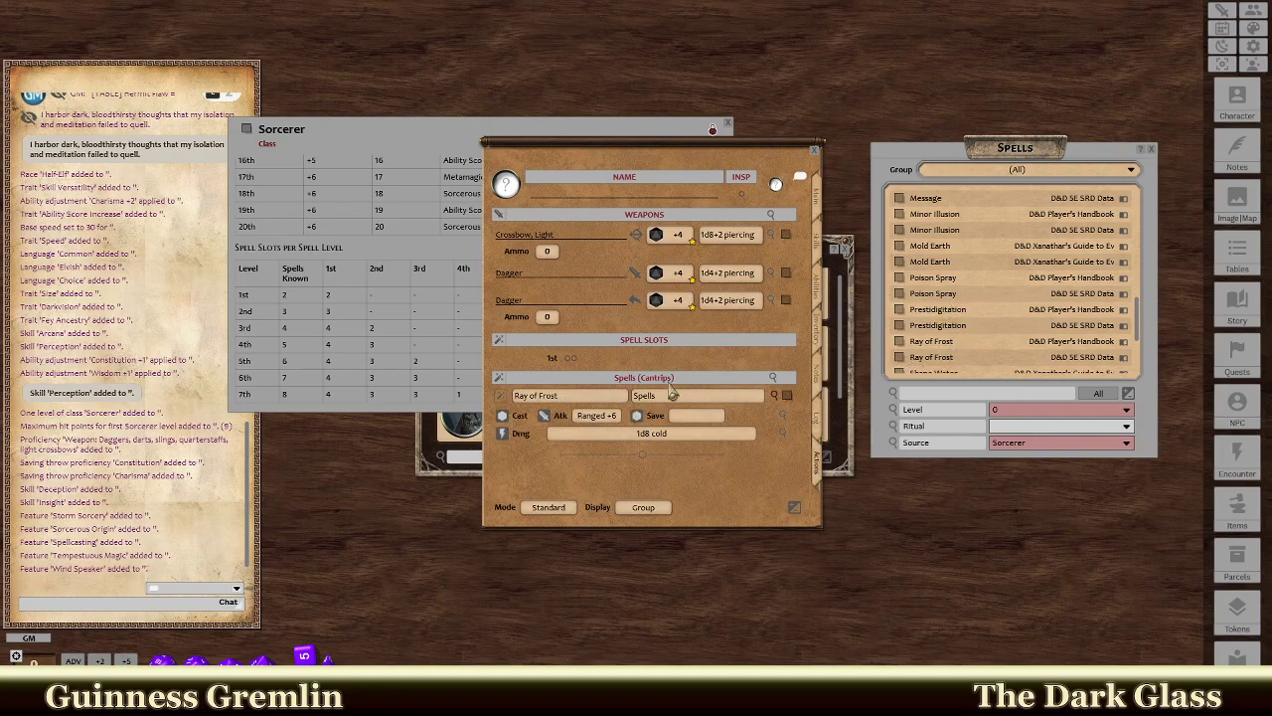
Find Gust in the cantrip list and read its full description, including its source classes.
scroll(946, 341, up, 3)
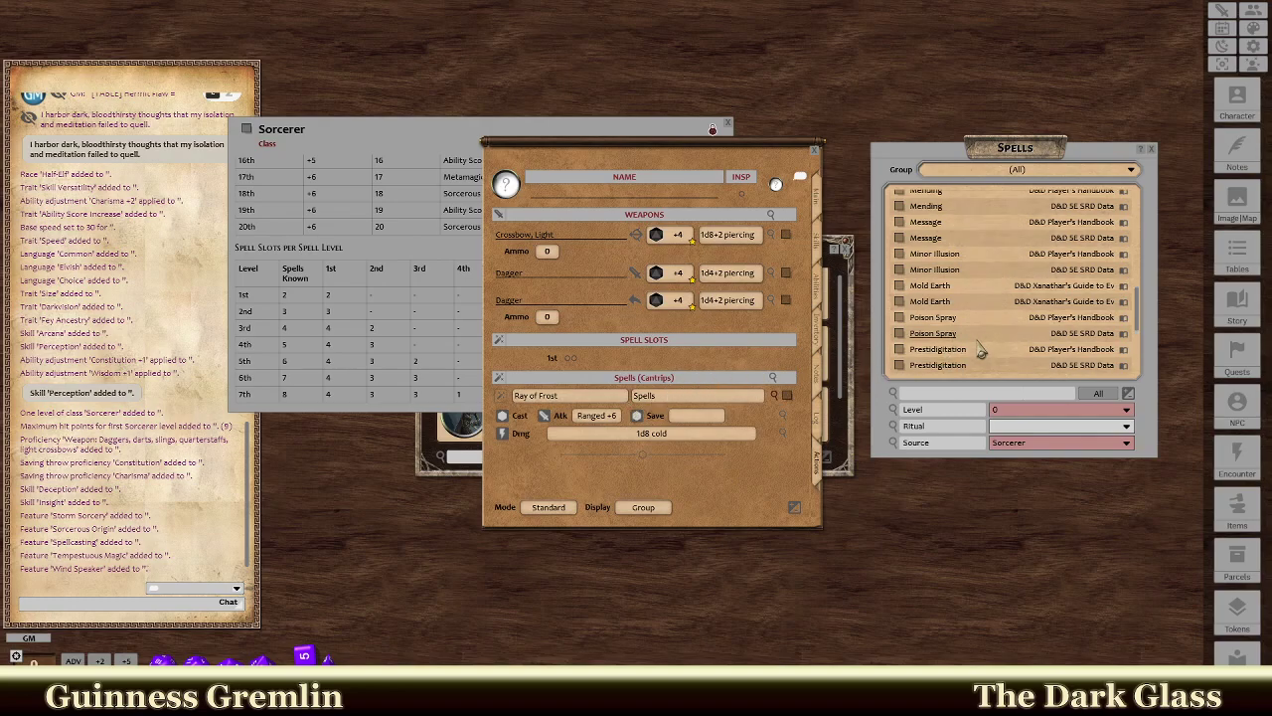
scroll(978, 347, up, 3)
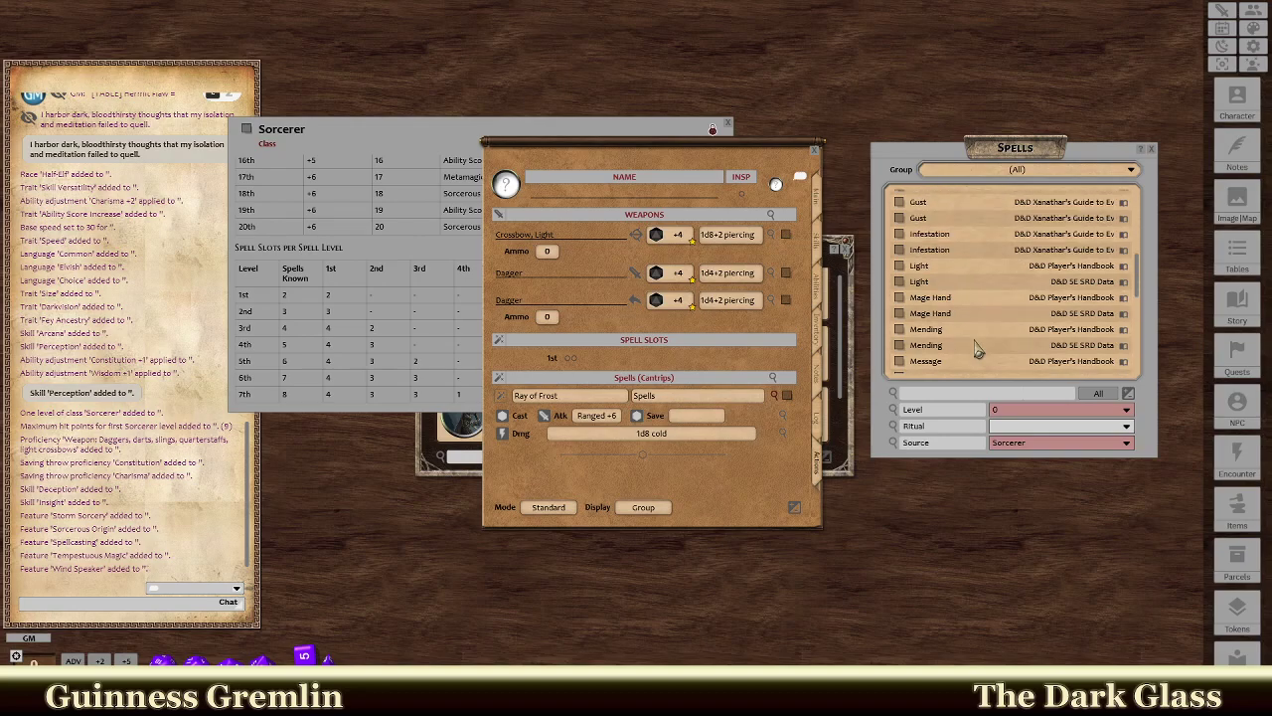
scroll(978, 348, up, 6)
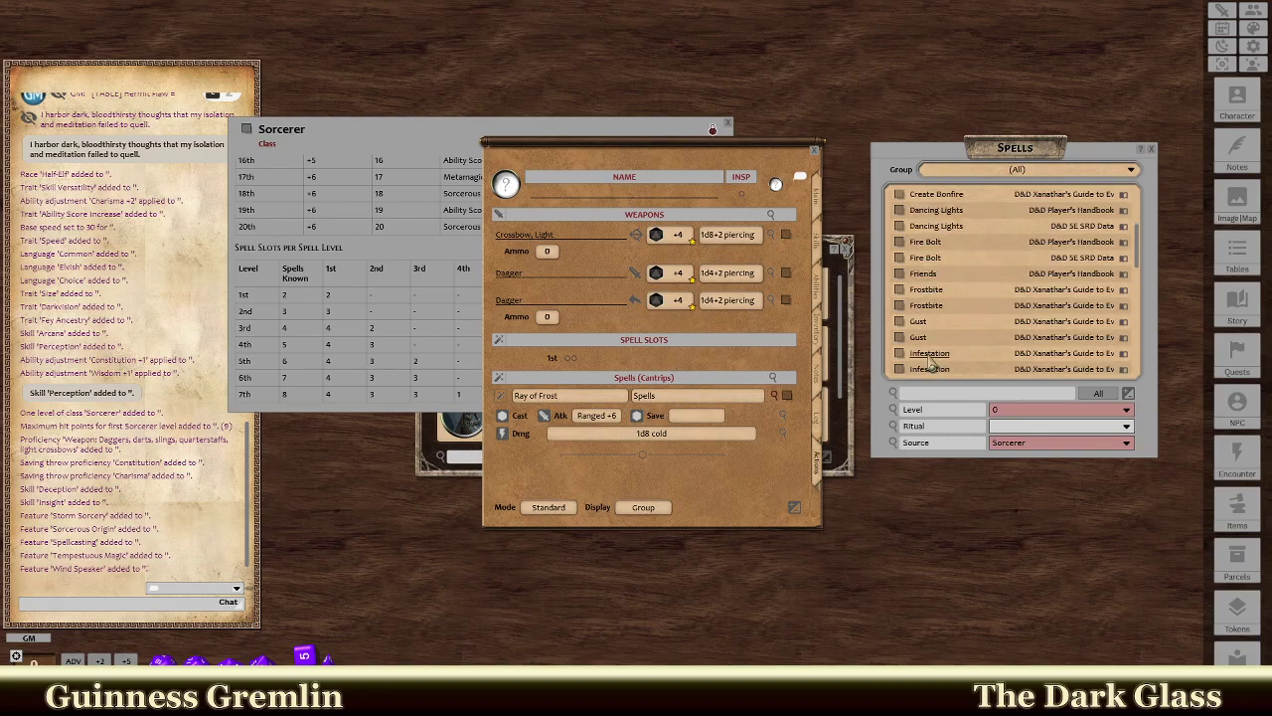
click(923, 323)
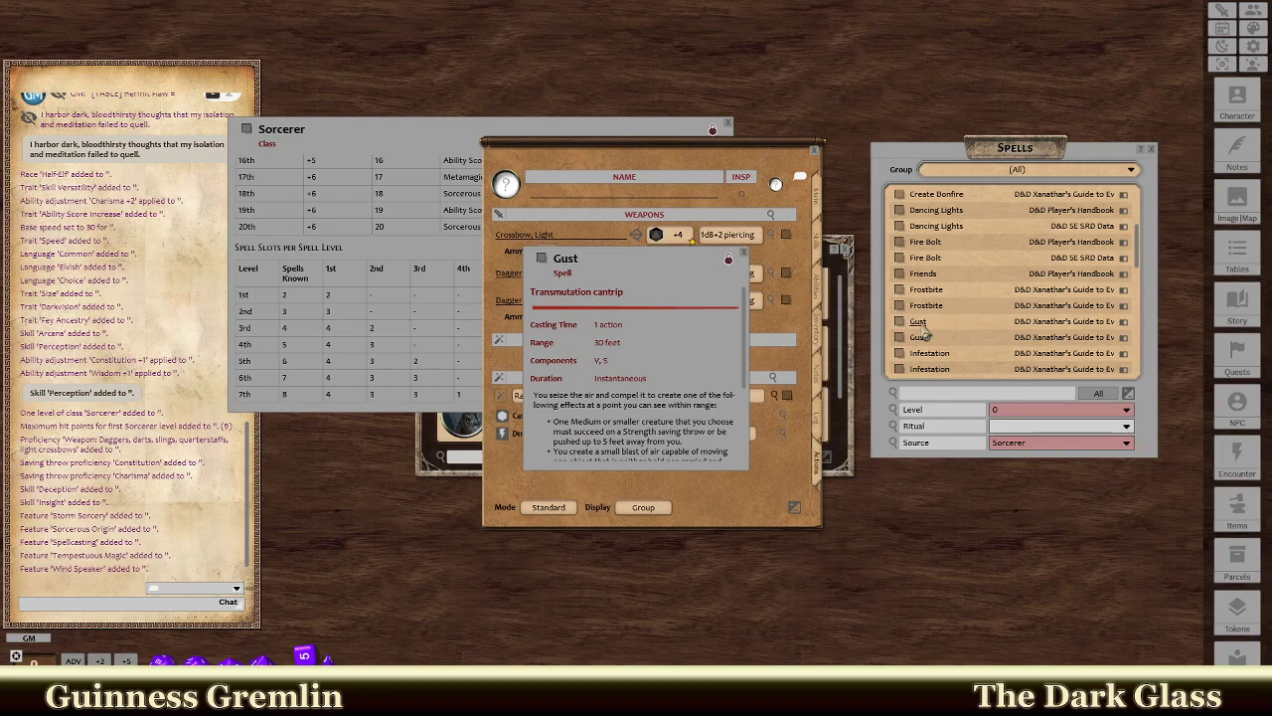
scroll(663, 352, down, 1)
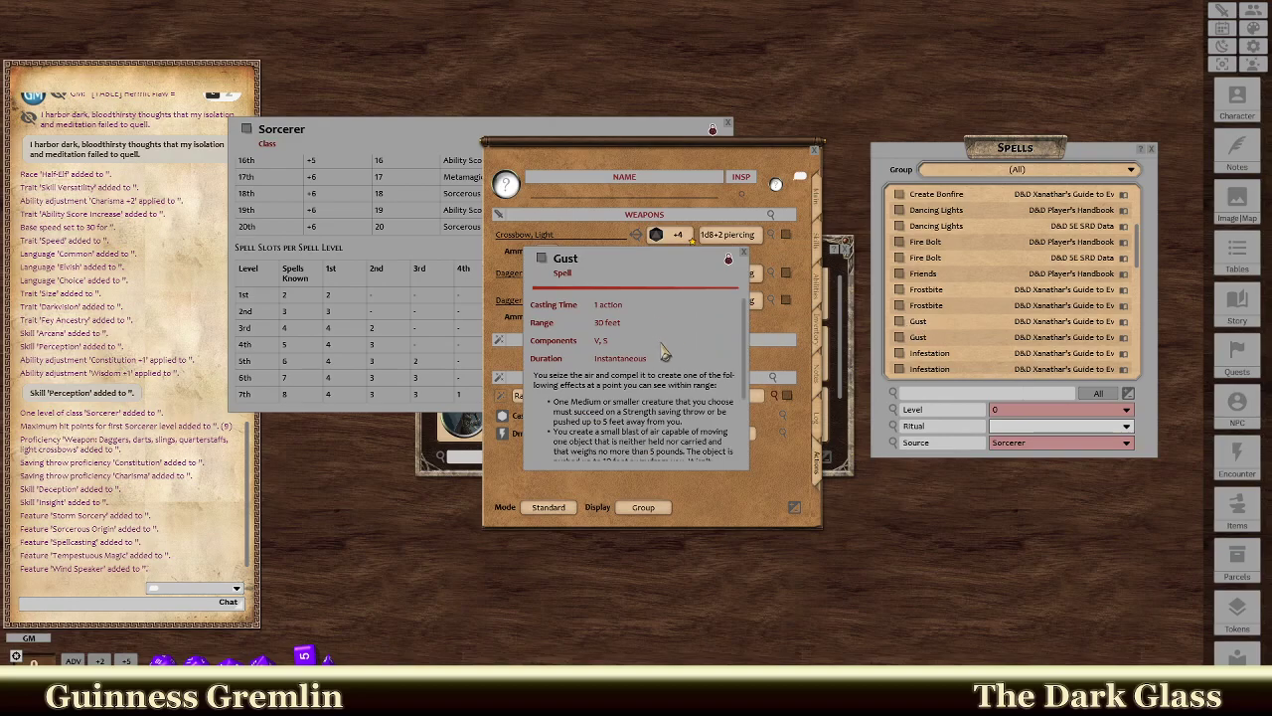
scroll(663, 352, down, 4)
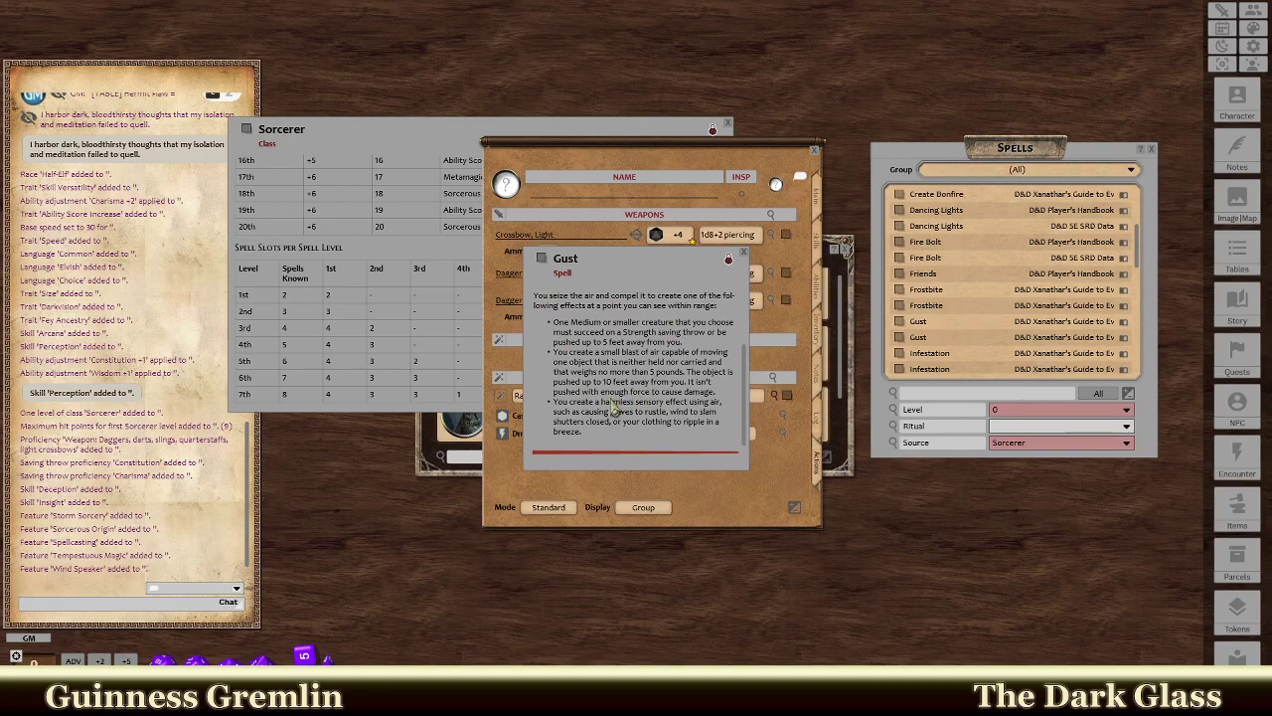
scroll(641, 370, down, 1)
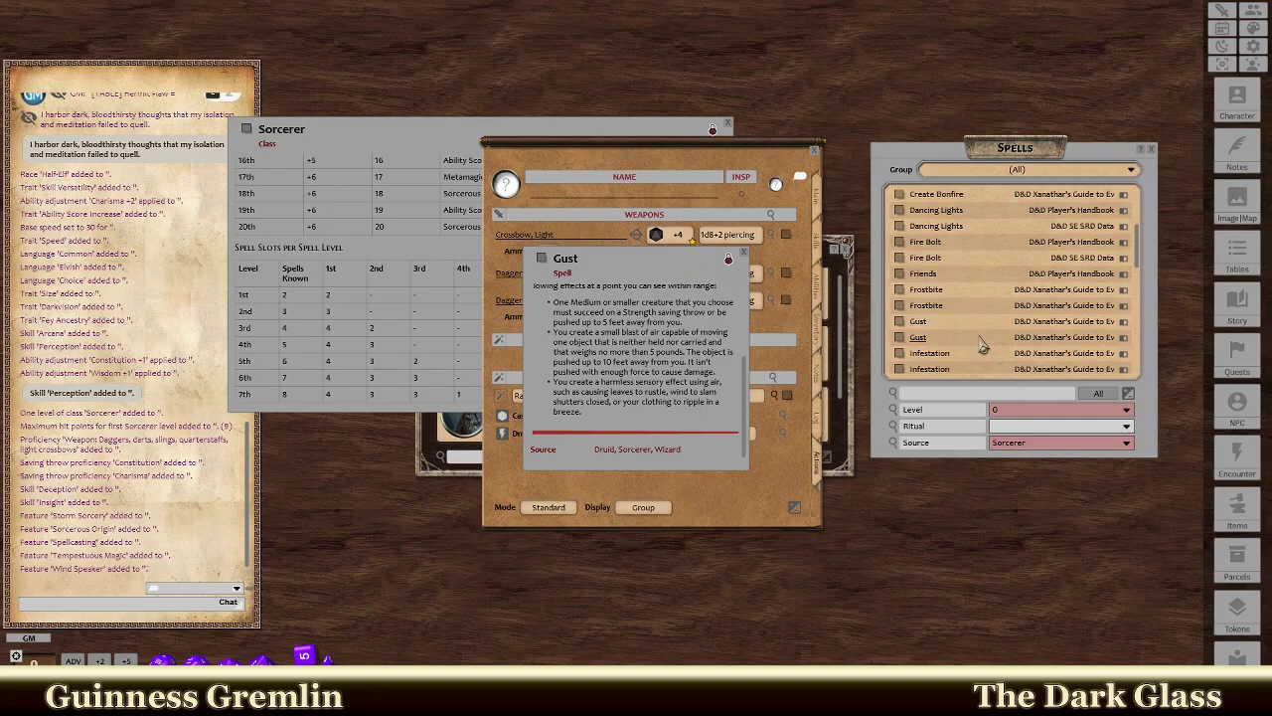
scroll(982, 342, up, 5)
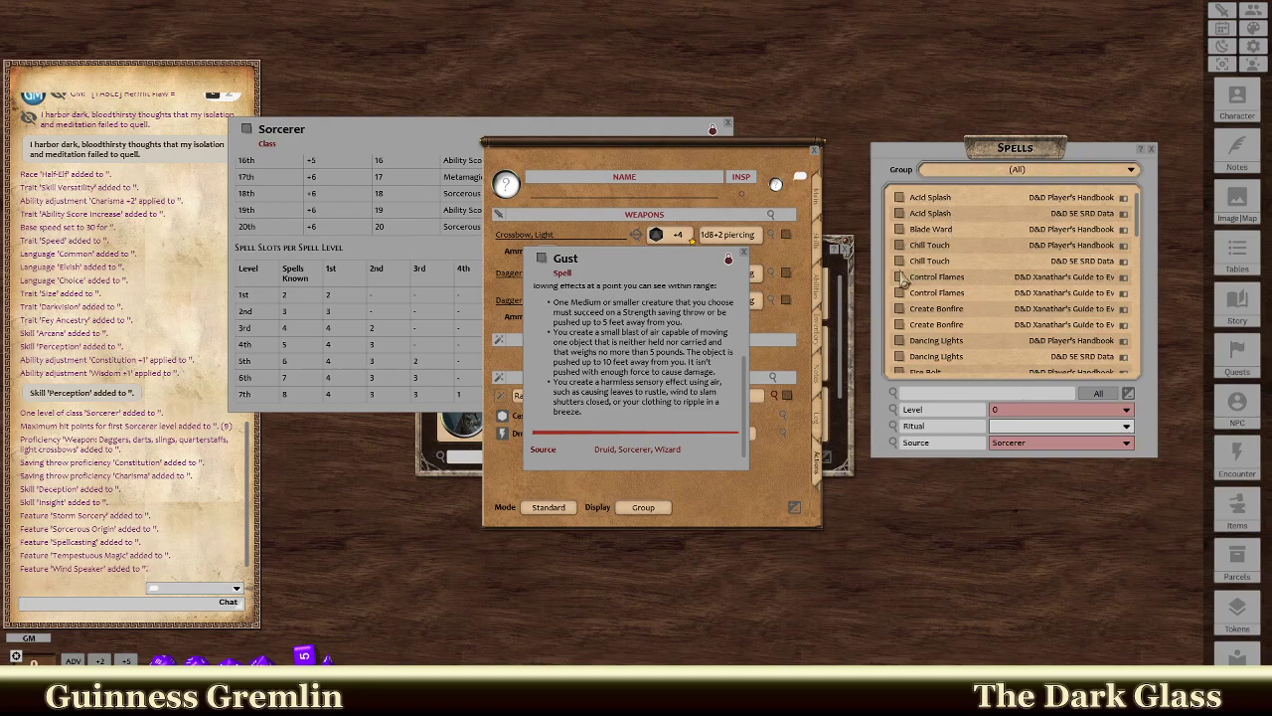
click(743, 255)
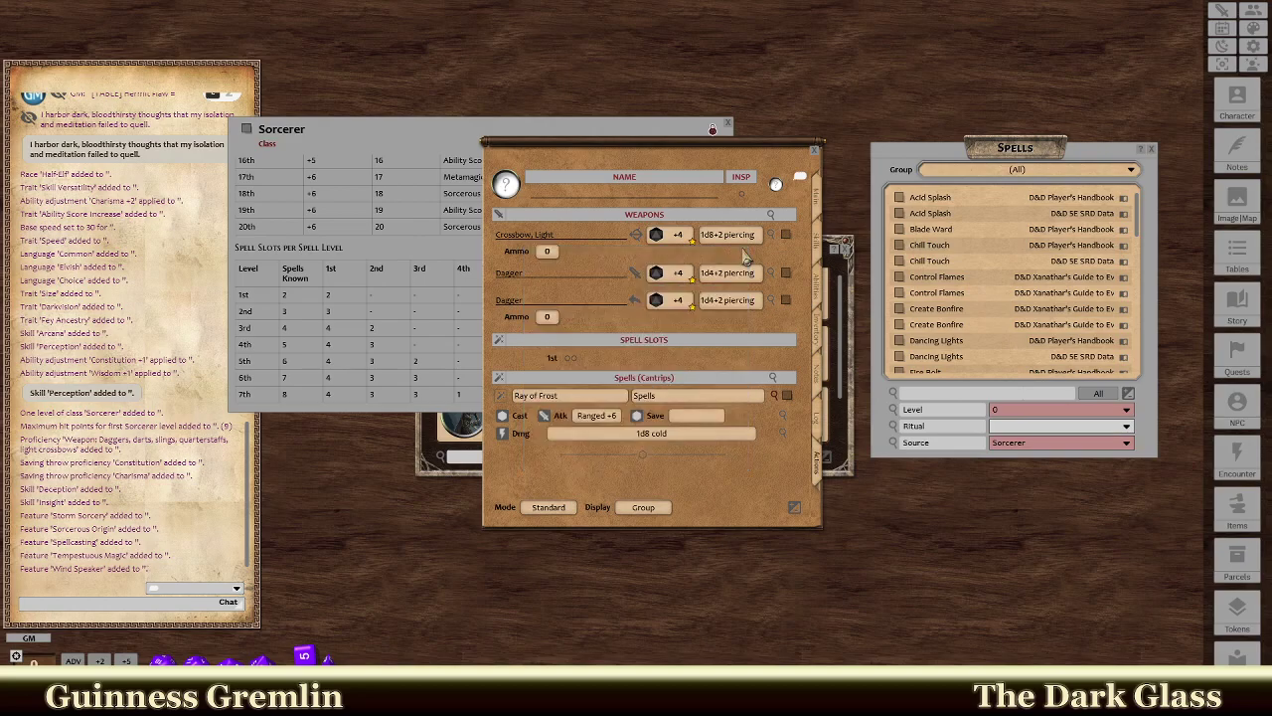
Look through the cantrip list again and read the full description of Chill Touch.
scroll(951, 333, down, 3)
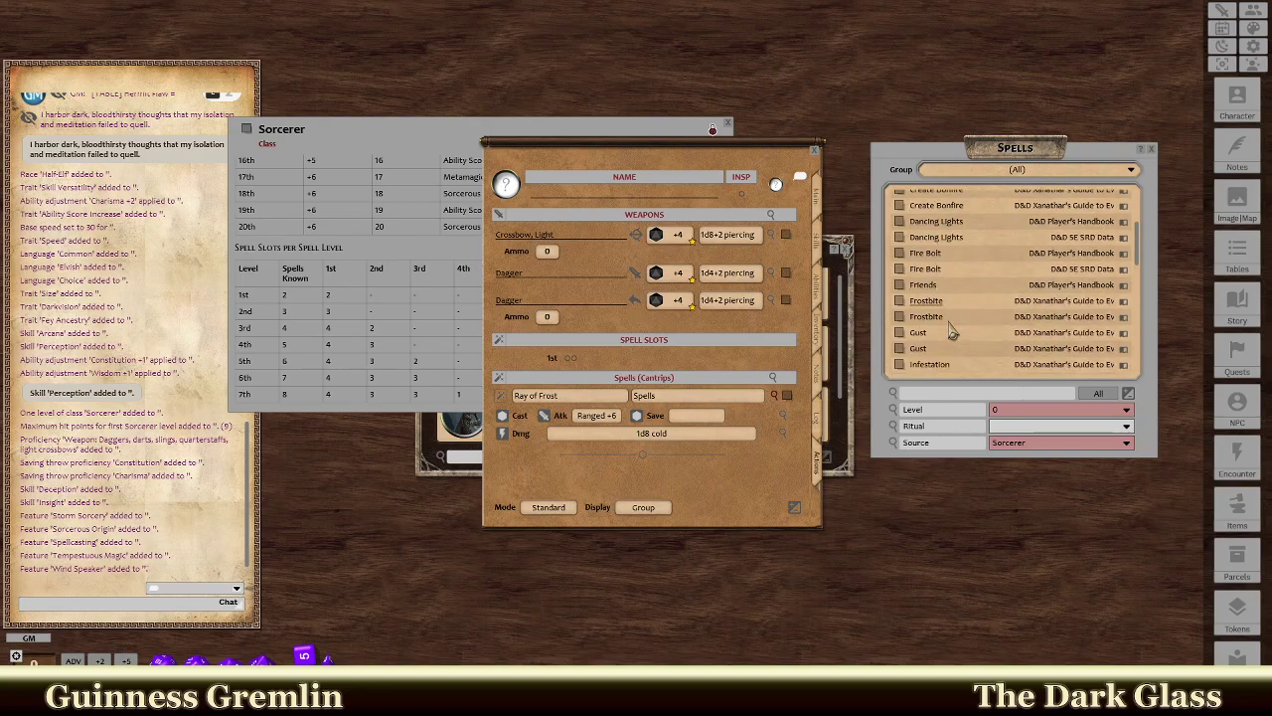
scroll(951, 333, down, 2)
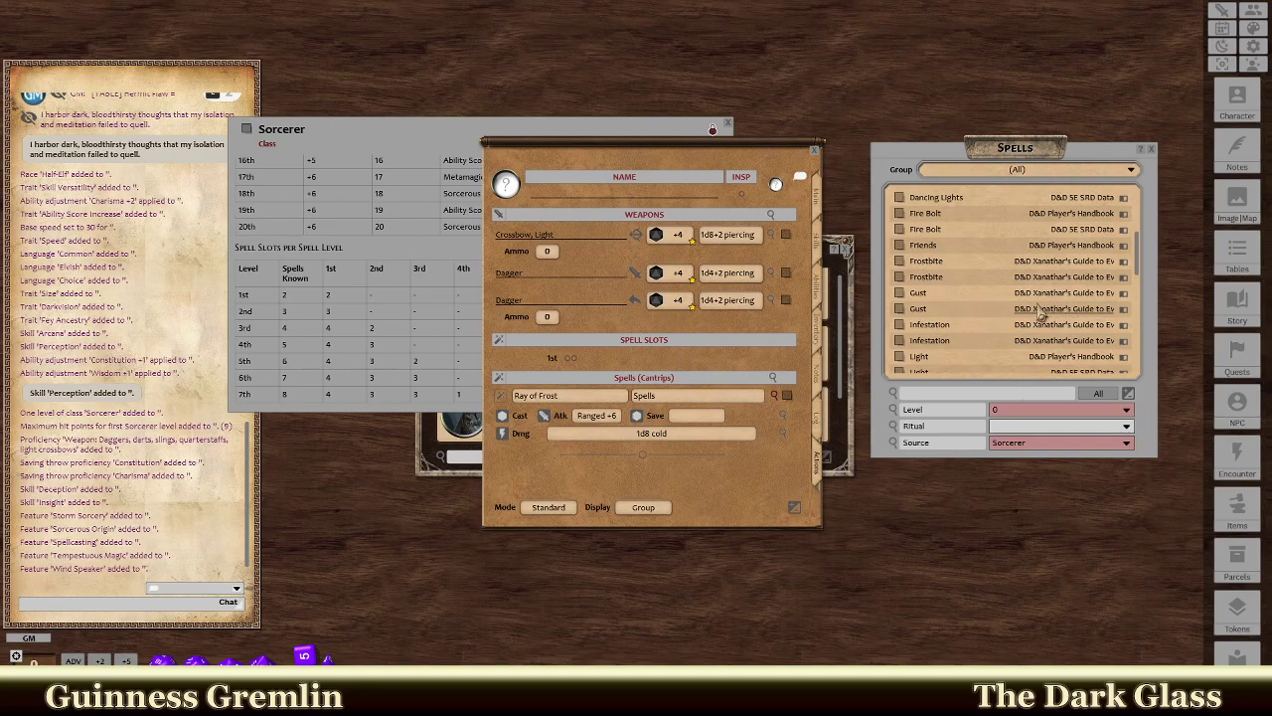
scroll(980, 314, down, 2)
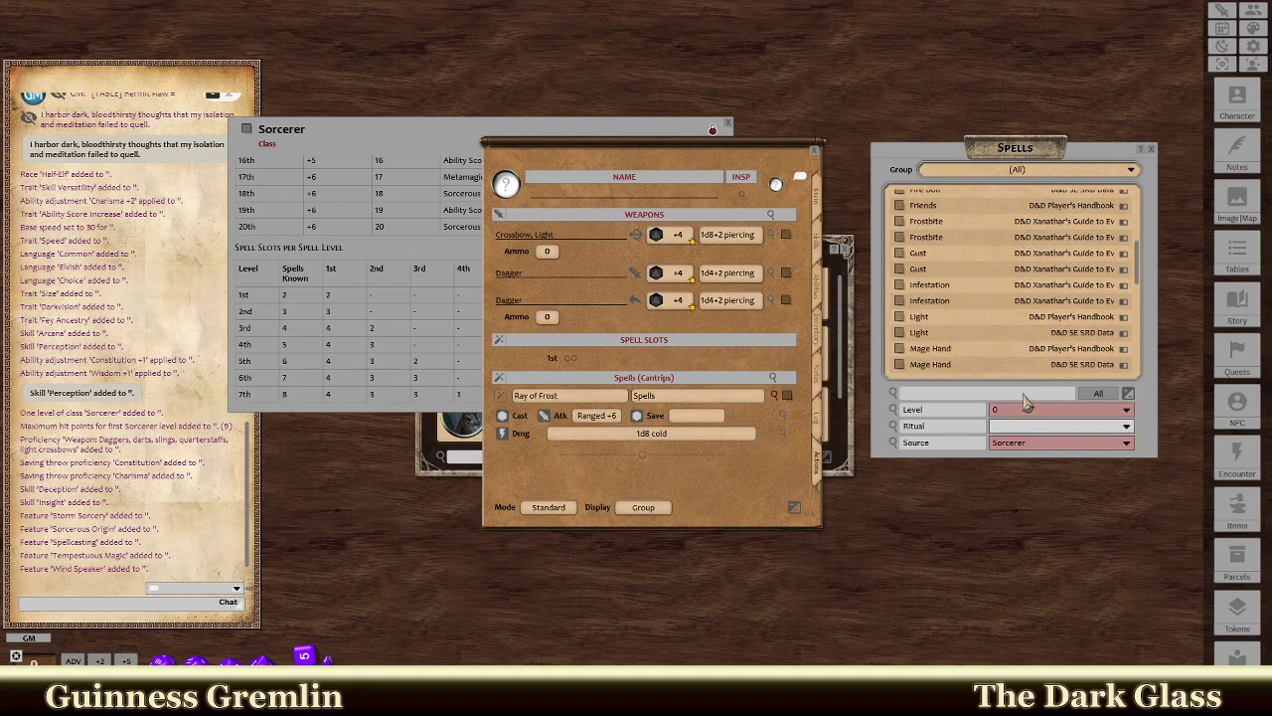
scroll(1009, 358, up, 6)
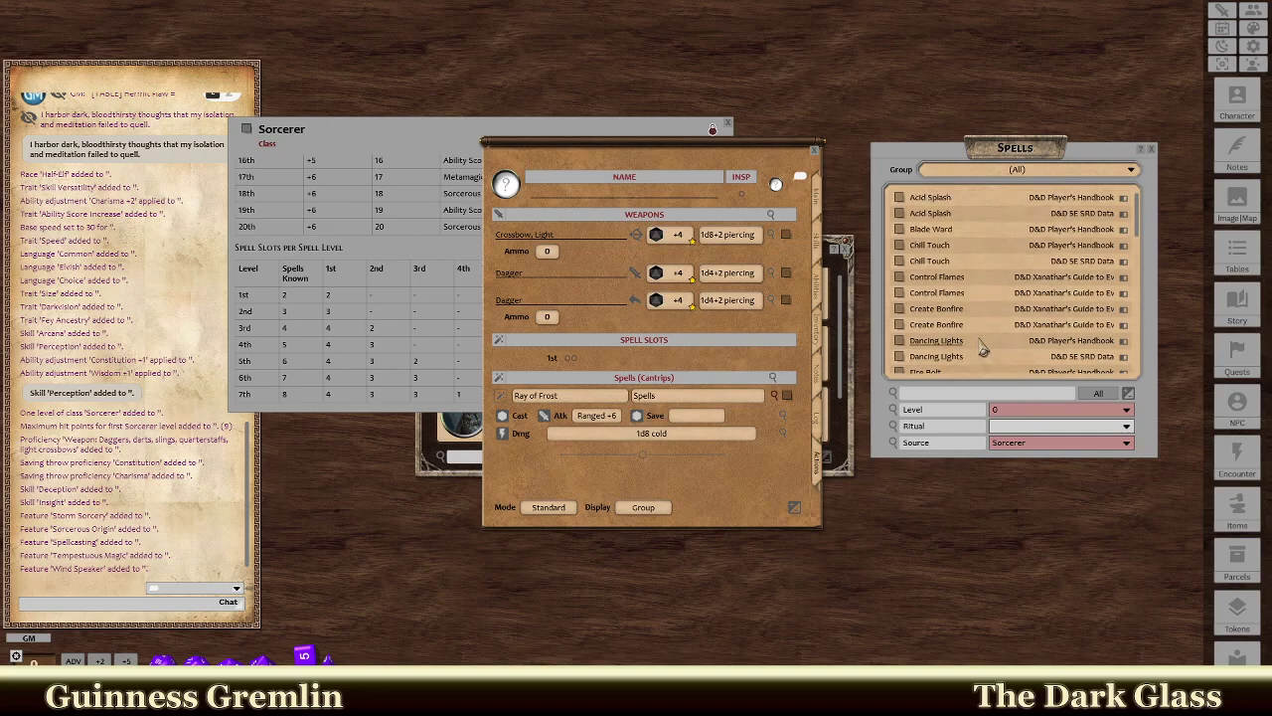
click(941, 263)
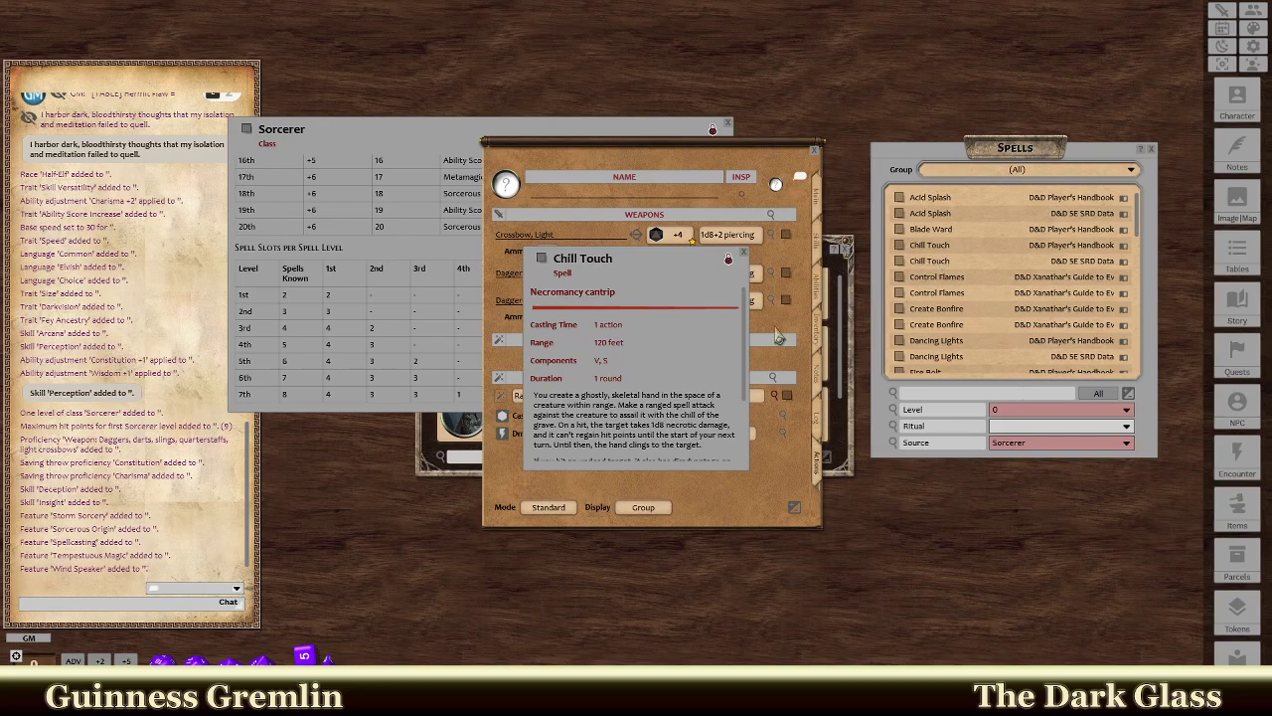
scroll(671, 391, down, 2)
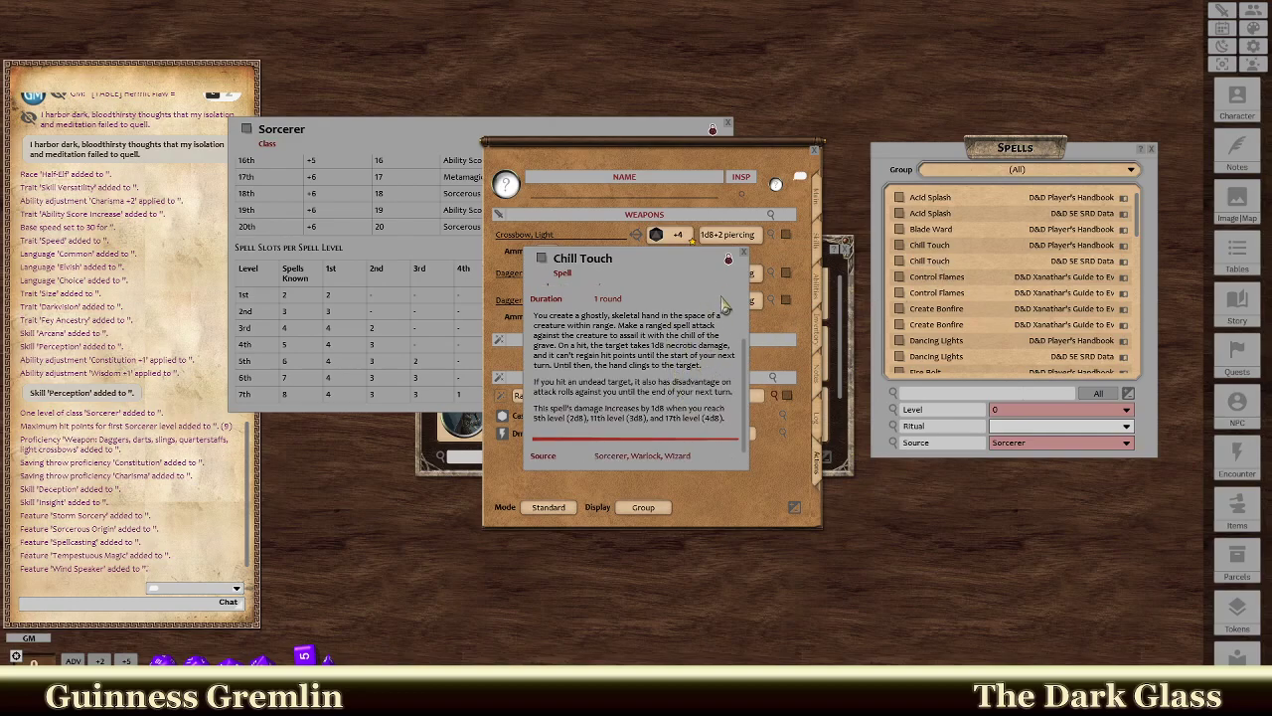
Read the full description of the Fire Bolt cantrip and add it to the Spells section of the character's actions.
click(744, 254)
scroll(984, 359, down, 2)
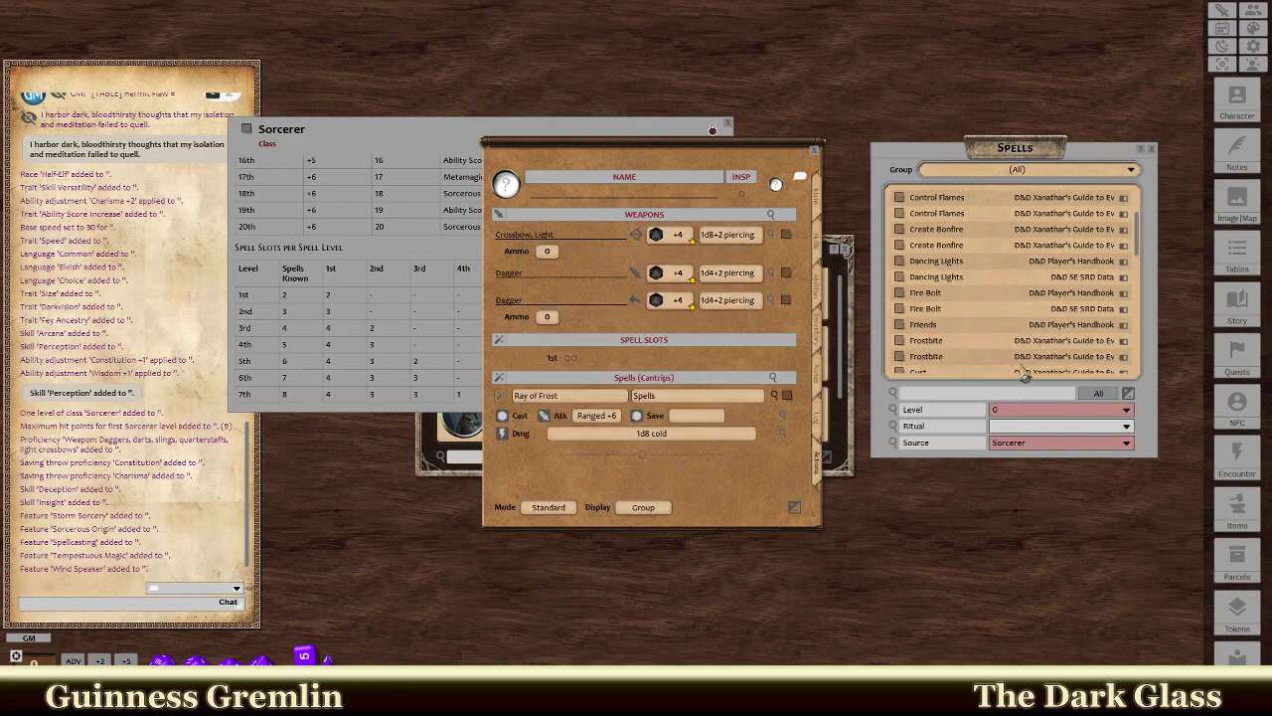
scroll(962, 294, down, 1)
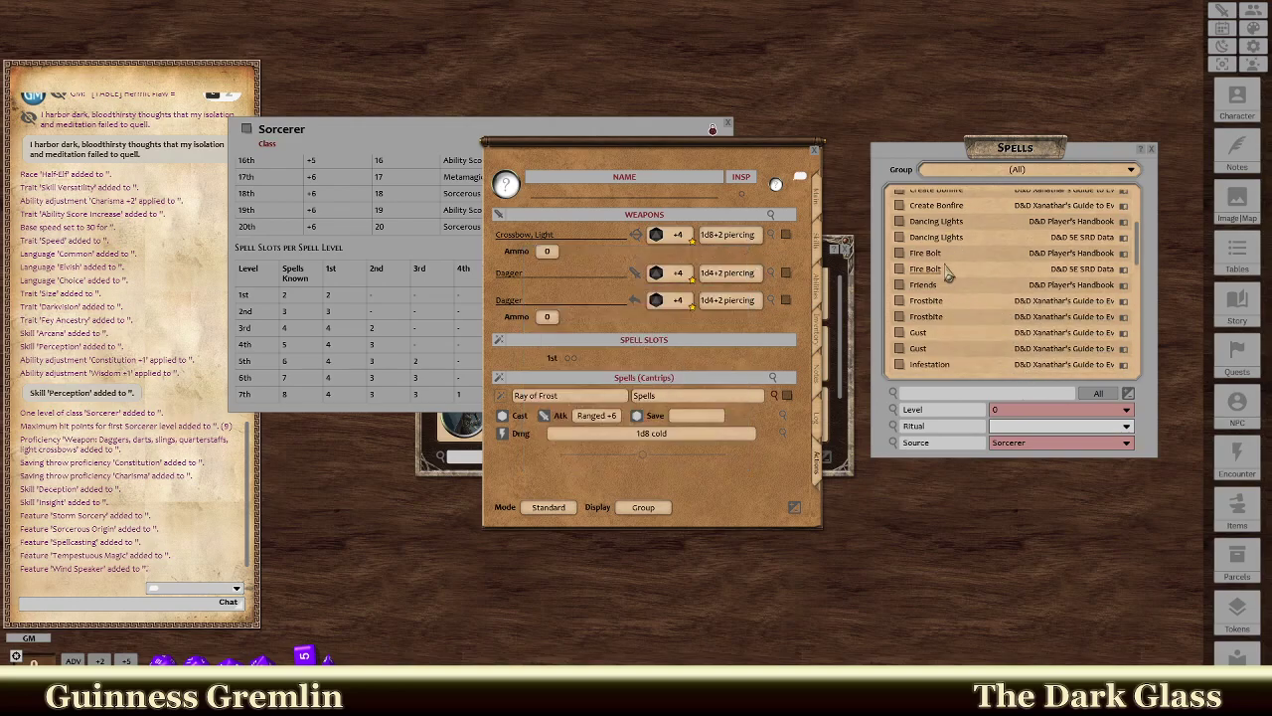
click(937, 260)
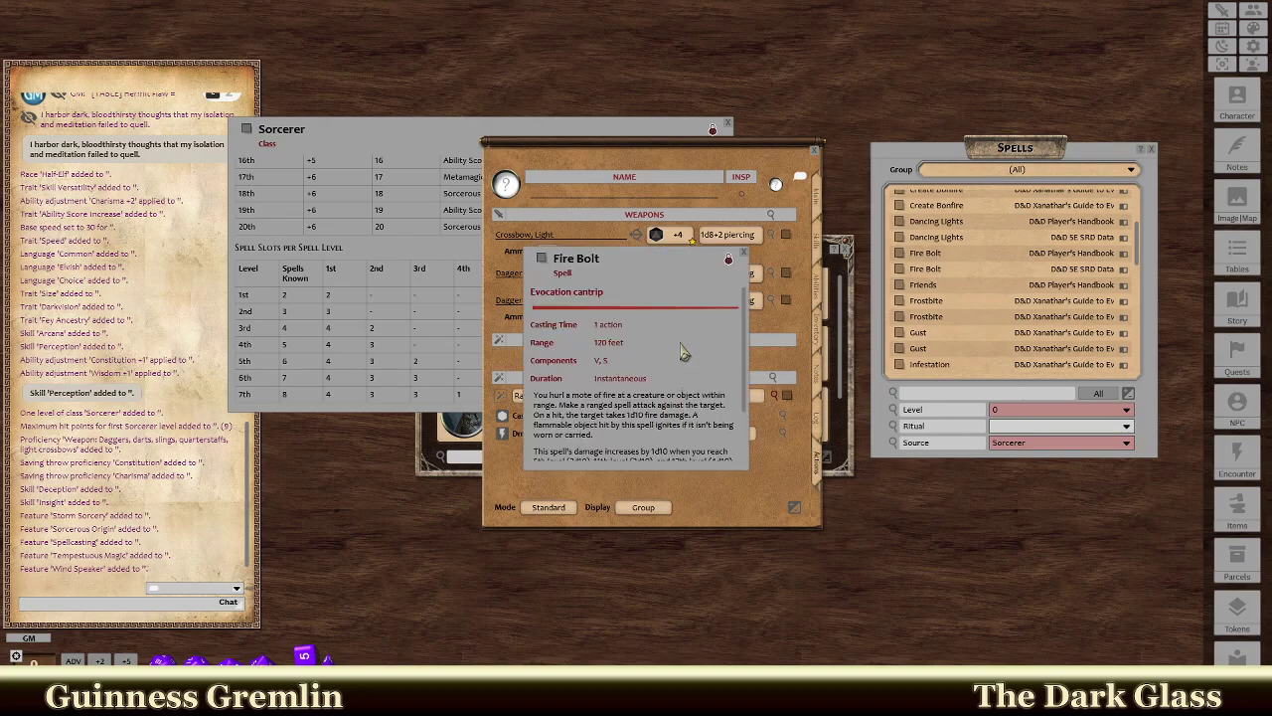
scroll(683, 352, down, 2)
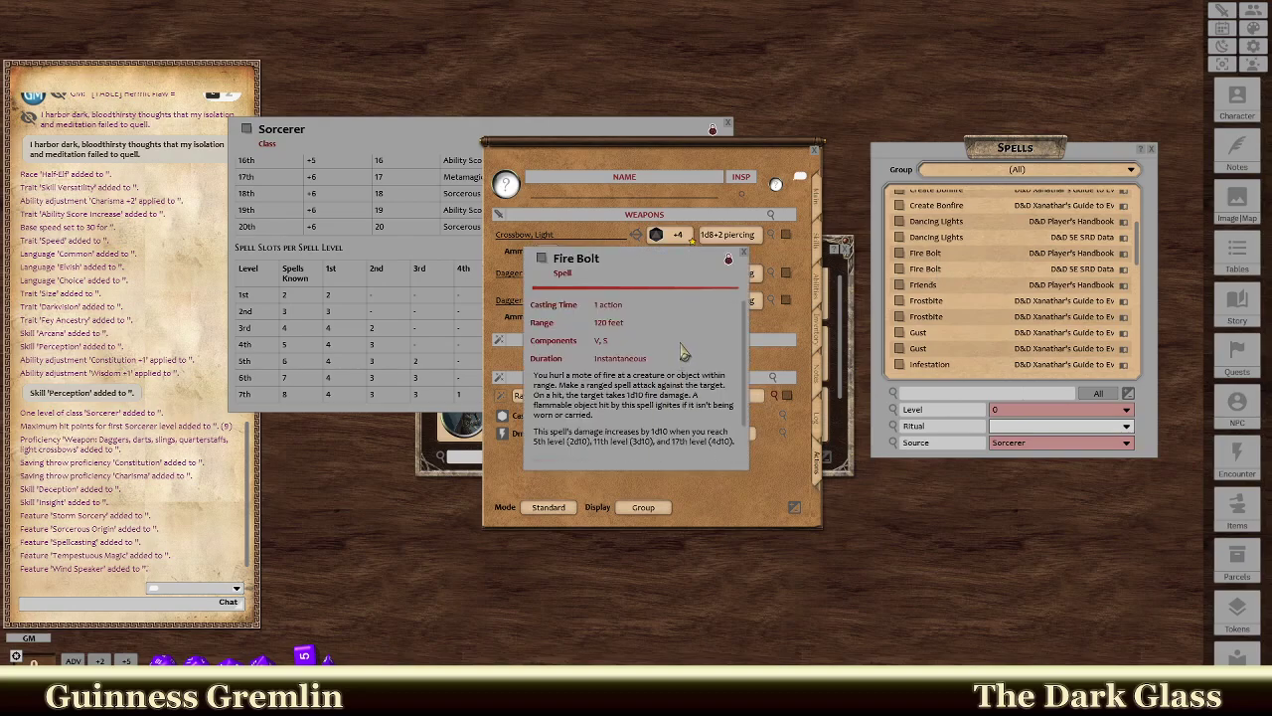
click(744, 254)
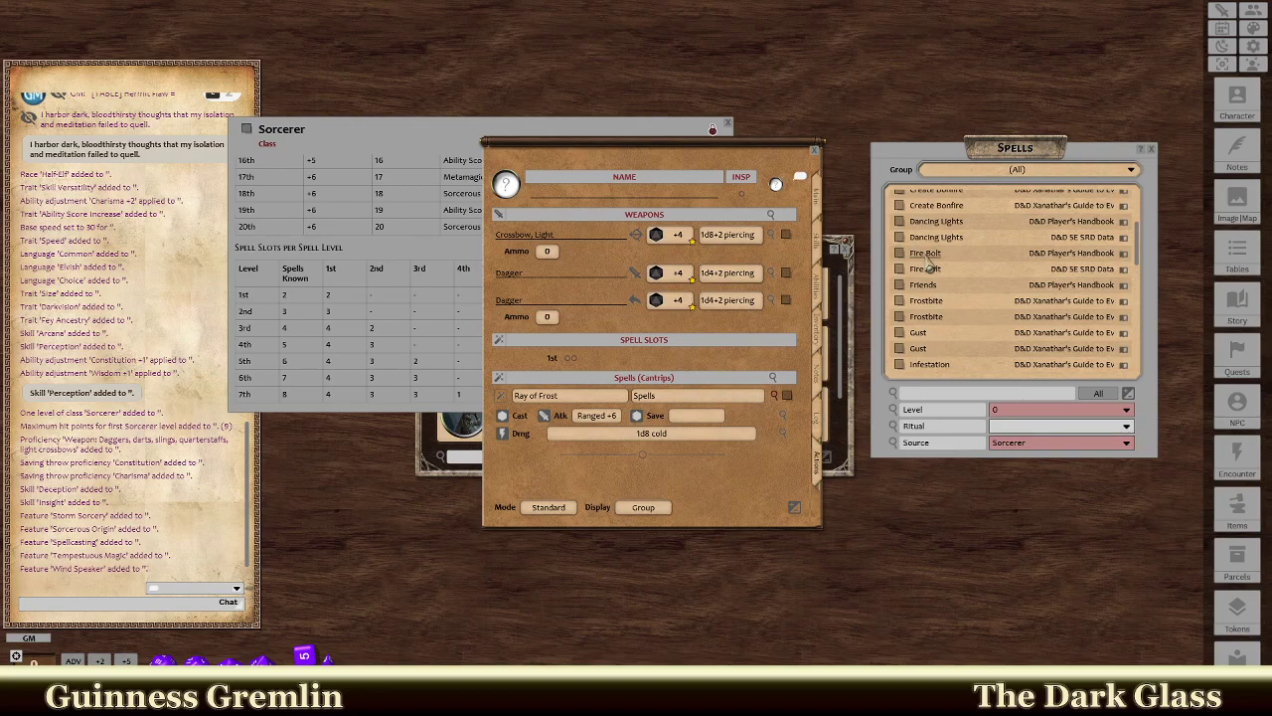
drag(927, 260, 542, 459)
scroll(664, 336, down, 1)
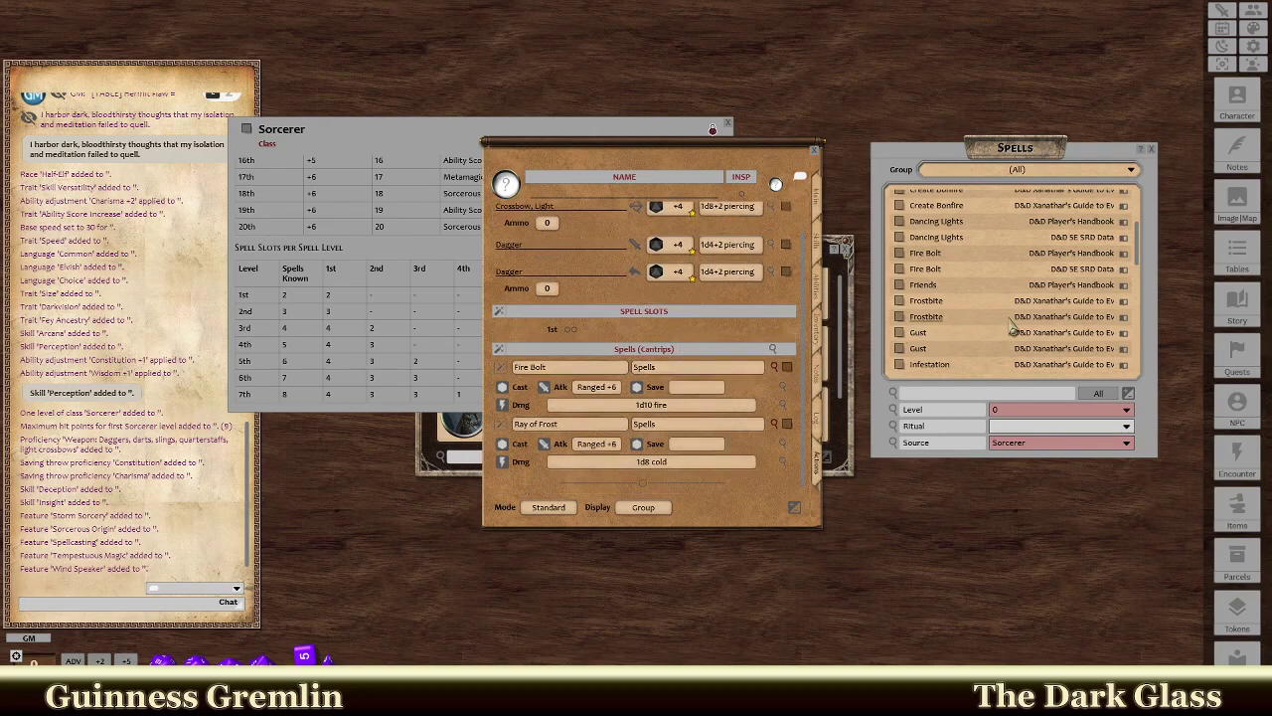
Filter the spell list to level 1 and check the Sorcerer class tables for cantrips and spells known at 1st level.
click(1042, 412)
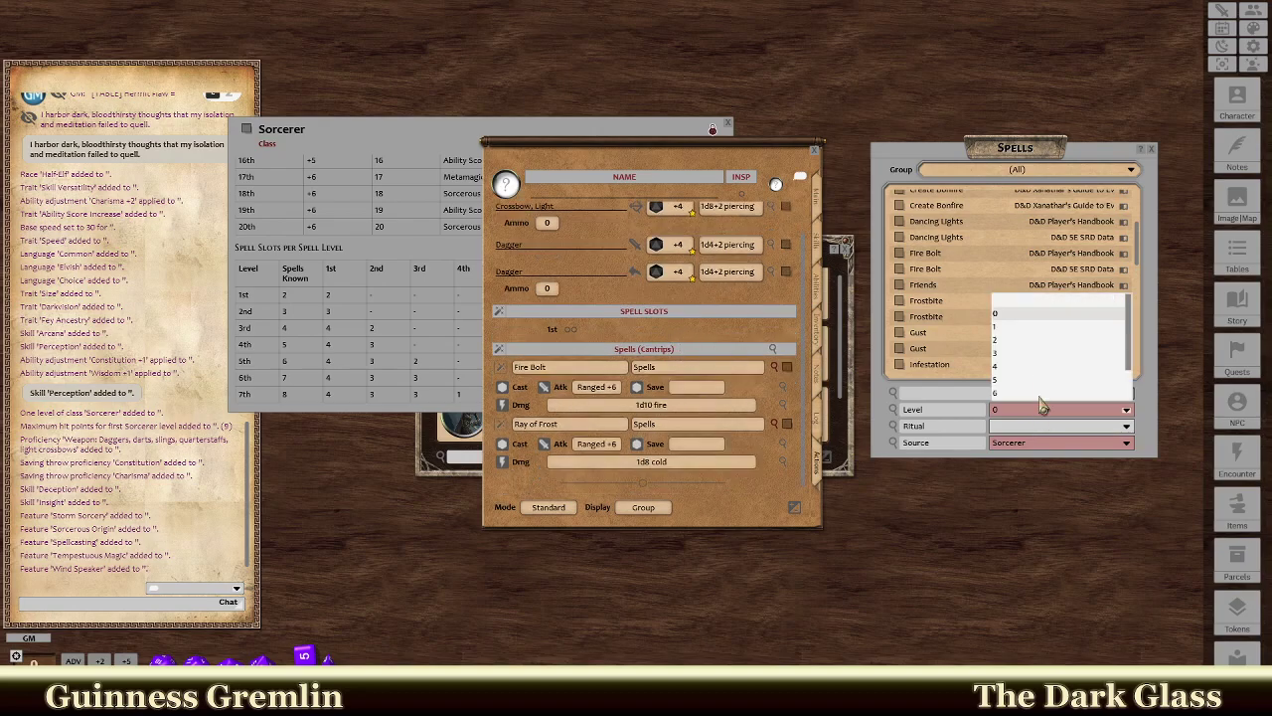
click(1025, 336)
click(414, 250)
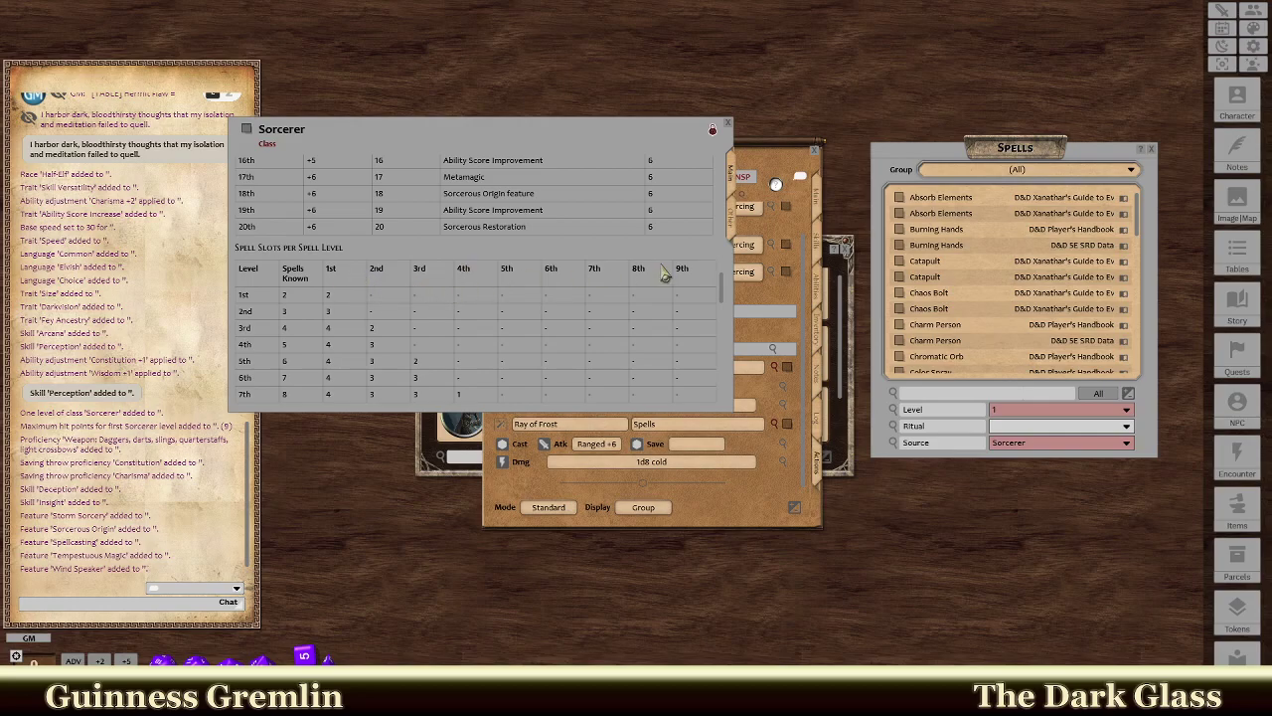
scroll(664, 277, up, 6)
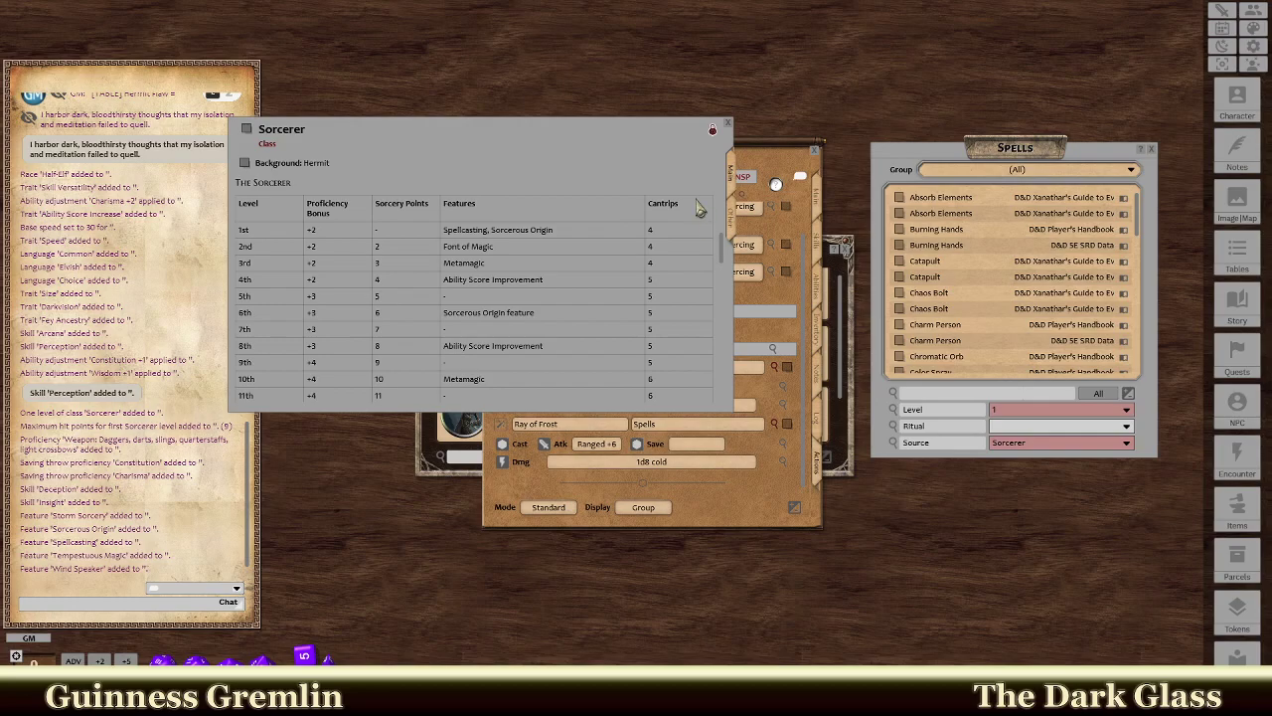
scroll(666, 226, down, 6)
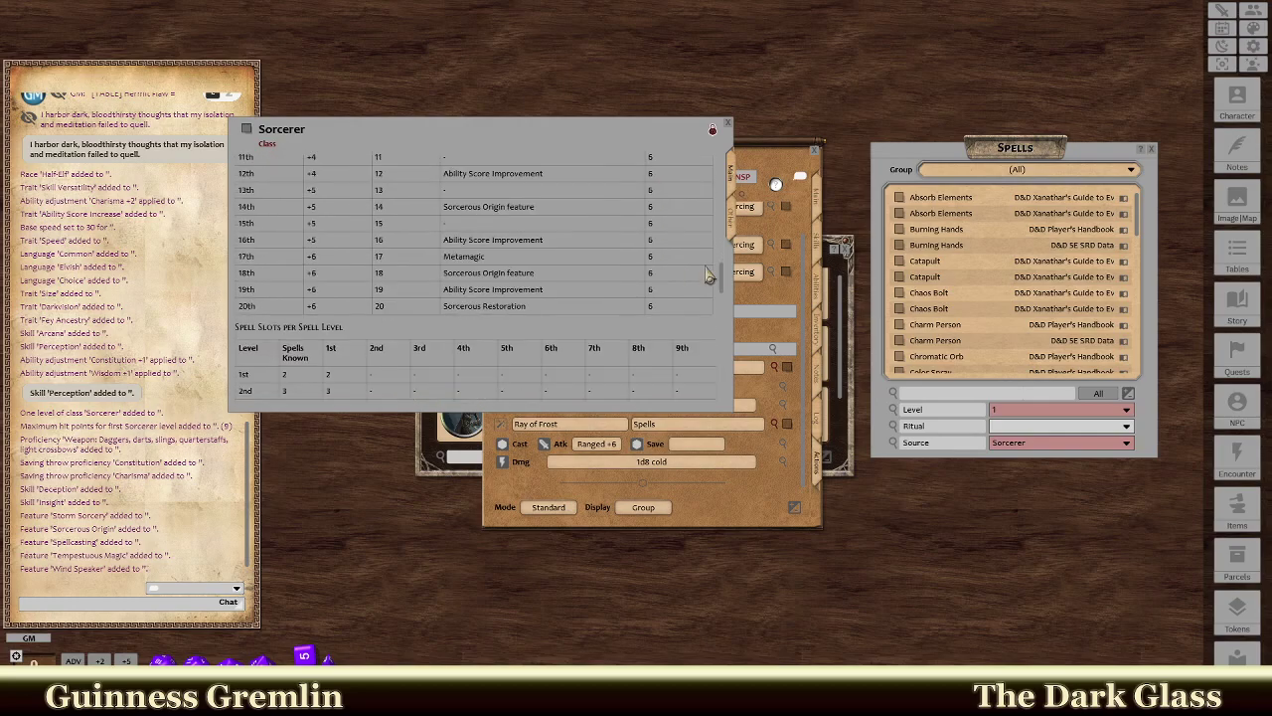
scroll(497, 323, down, 2)
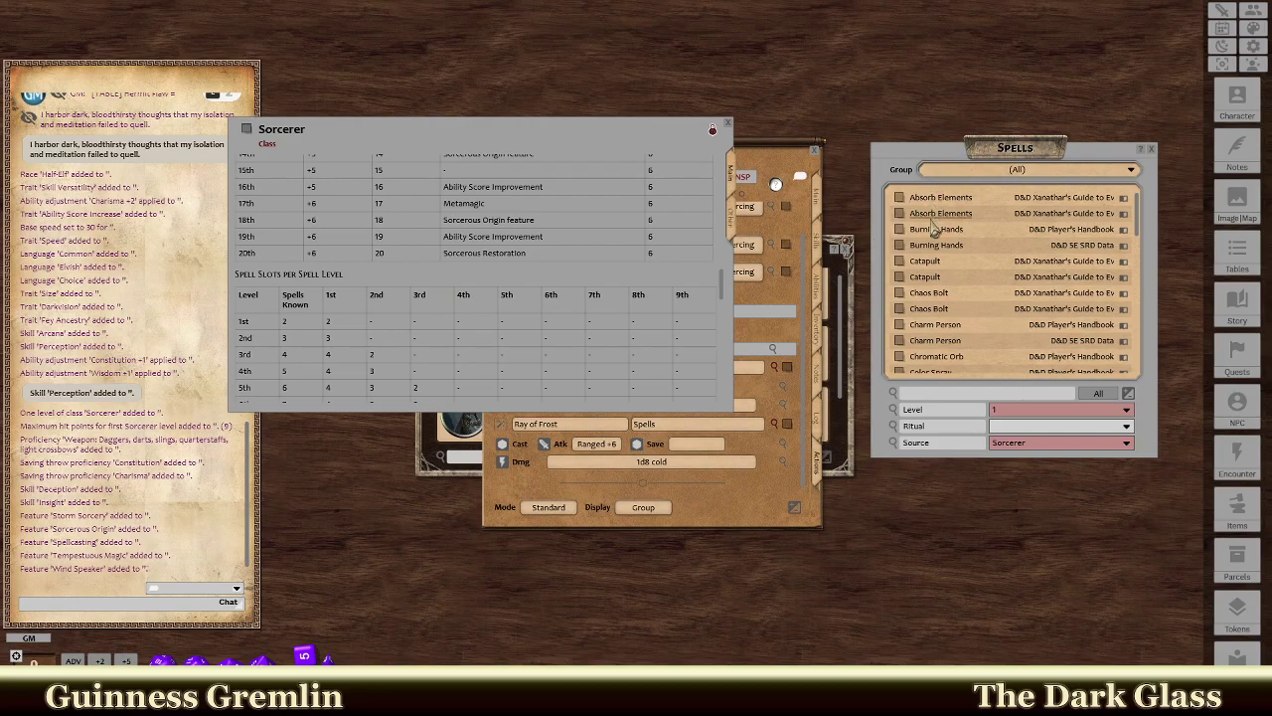
Look through the level 1 sorcerer spells and read the full description of Mage Armor.
scroll(938, 279, down, 2)
scroll(944, 298, down, 1)
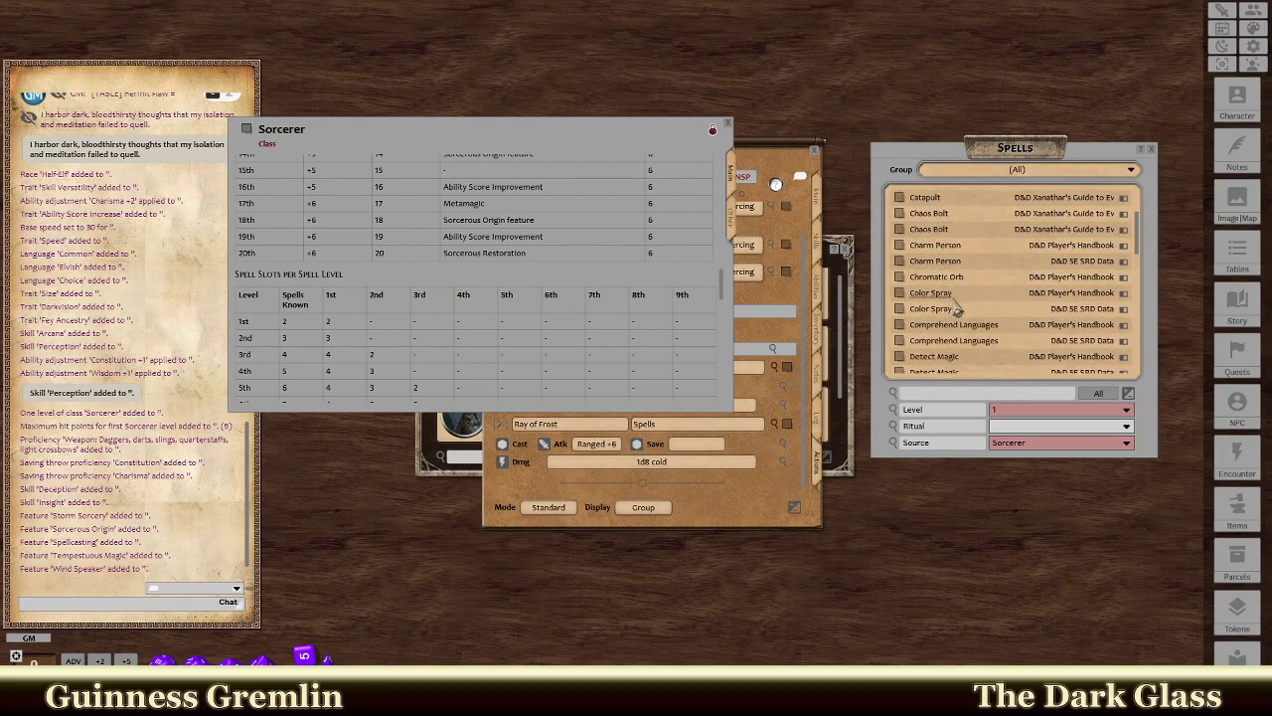
scroll(960, 286, down, 2)
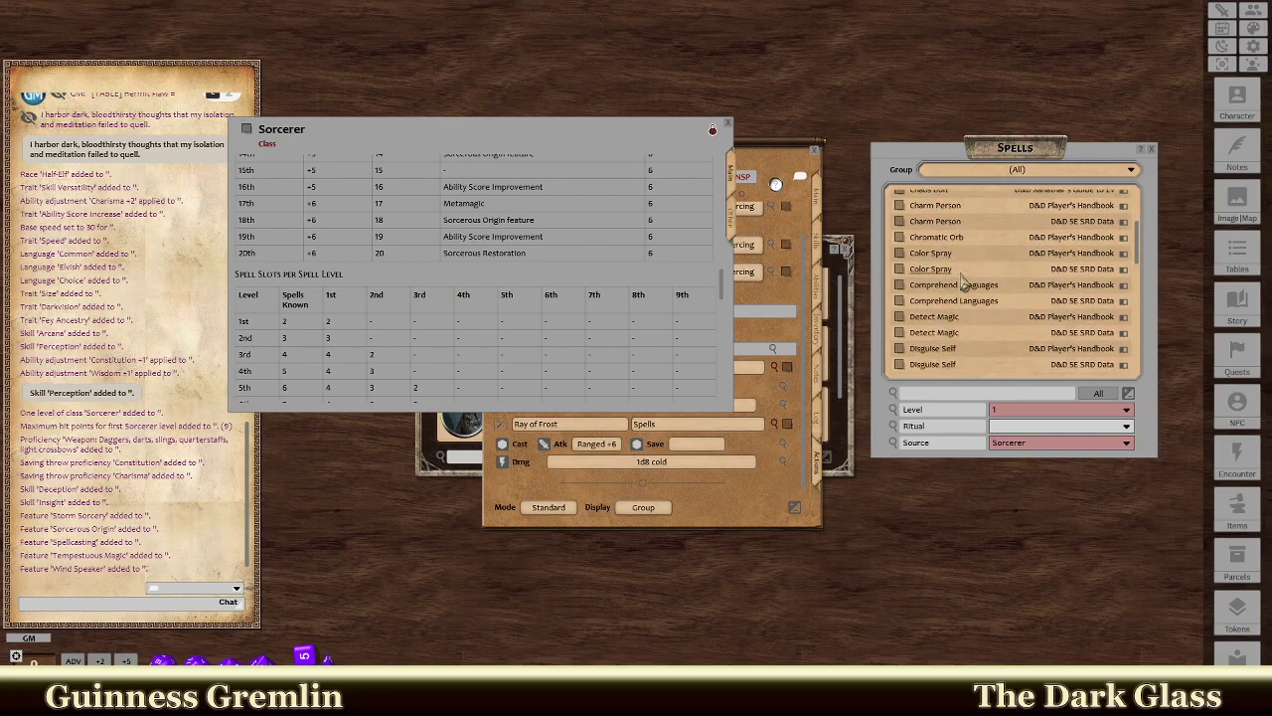
scroll(962, 284, down, 2)
scroll(984, 292, down, 2)
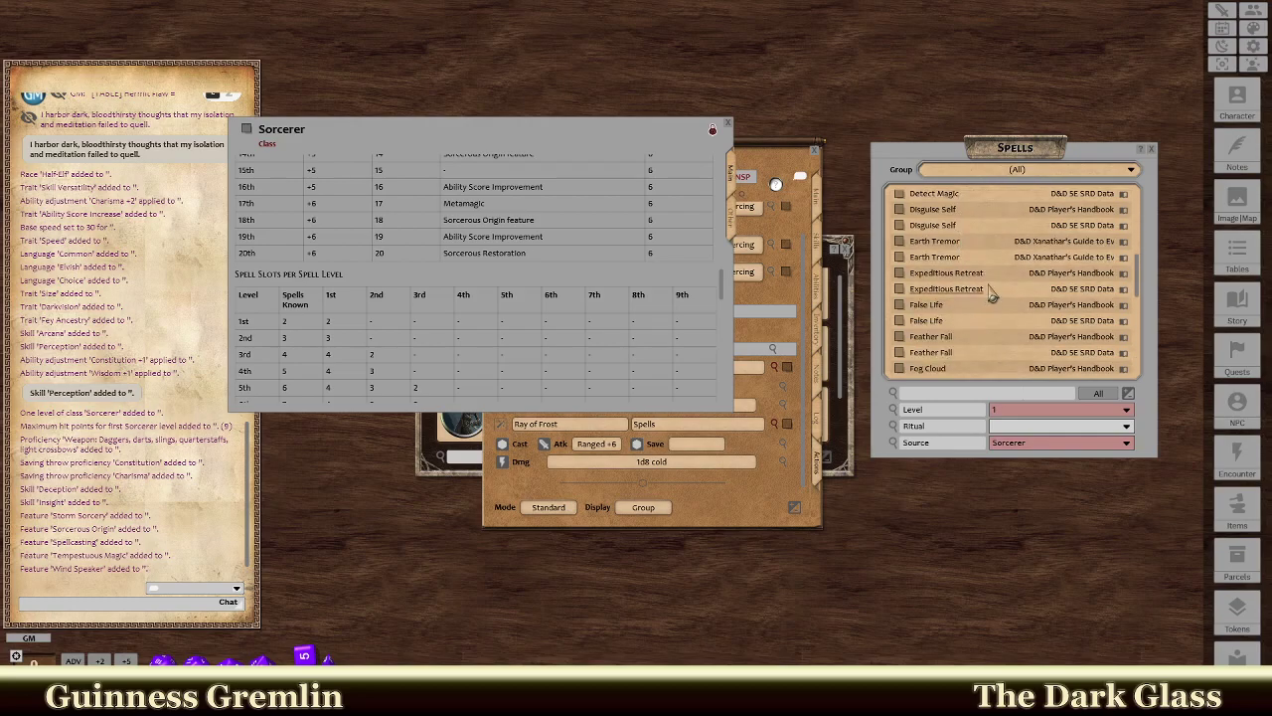
scroll(991, 293, down, 2)
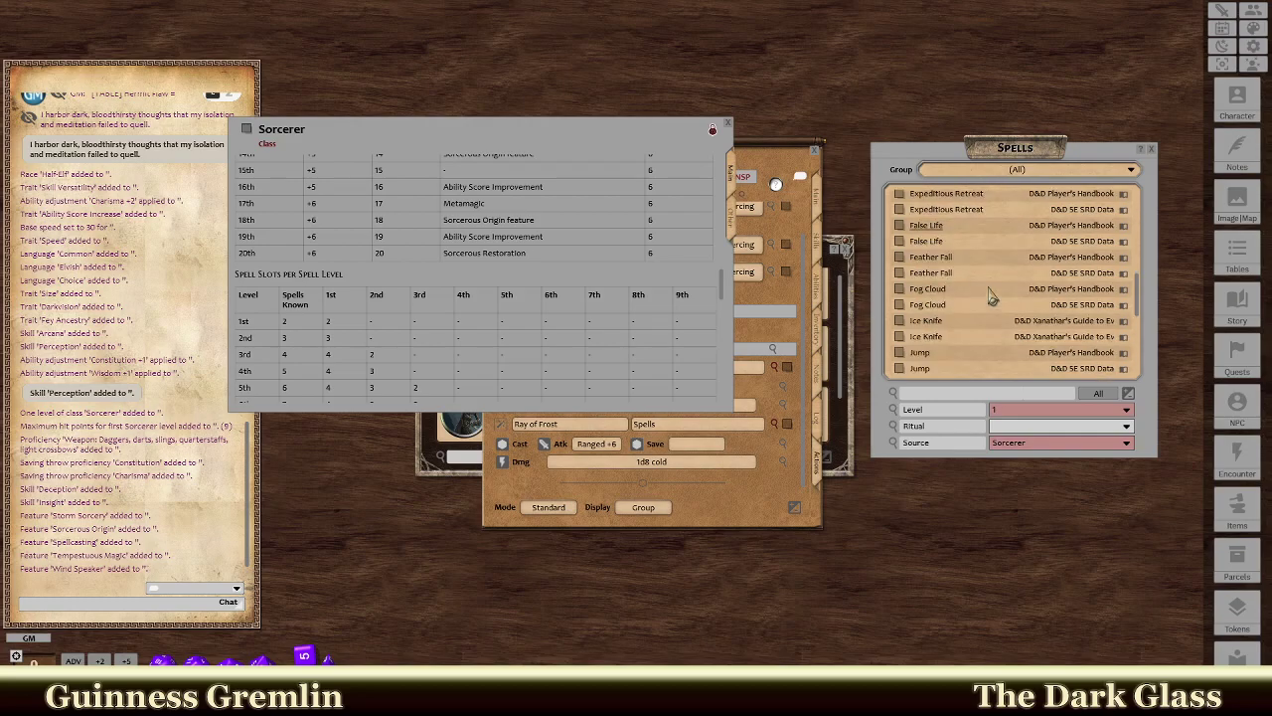
scroll(984, 288, down, 2)
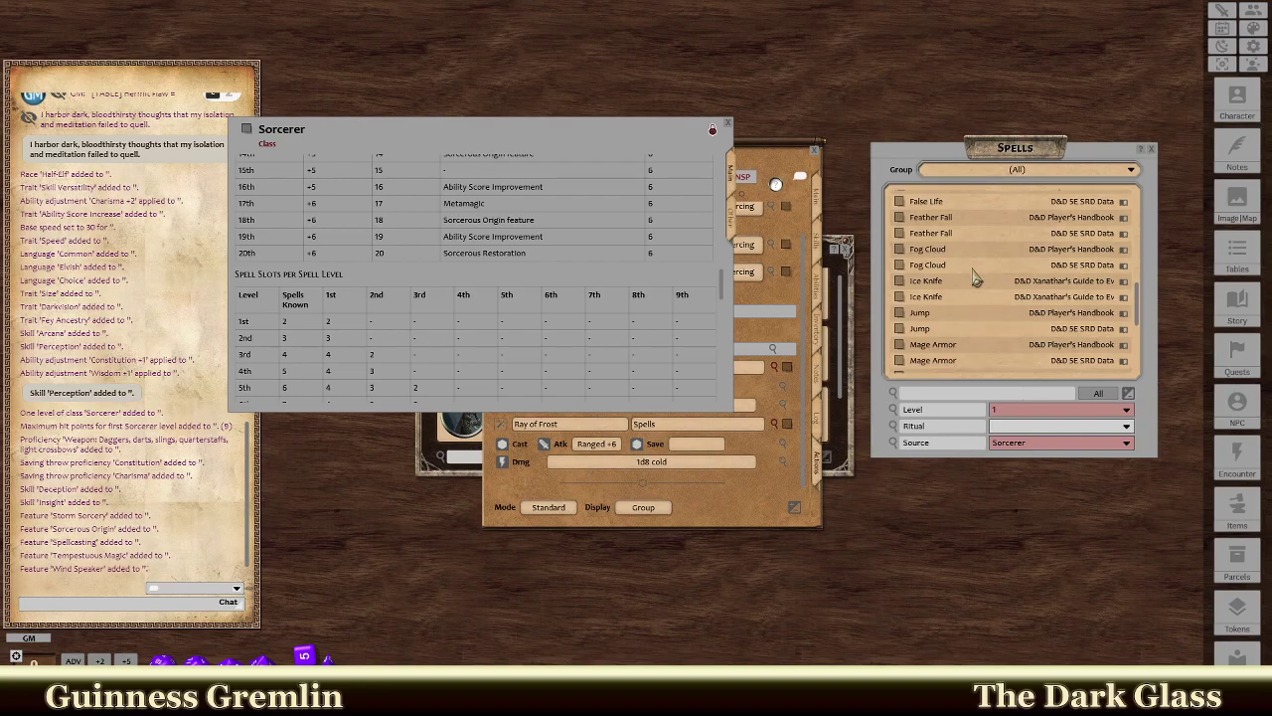
scroll(959, 298, down, 3)
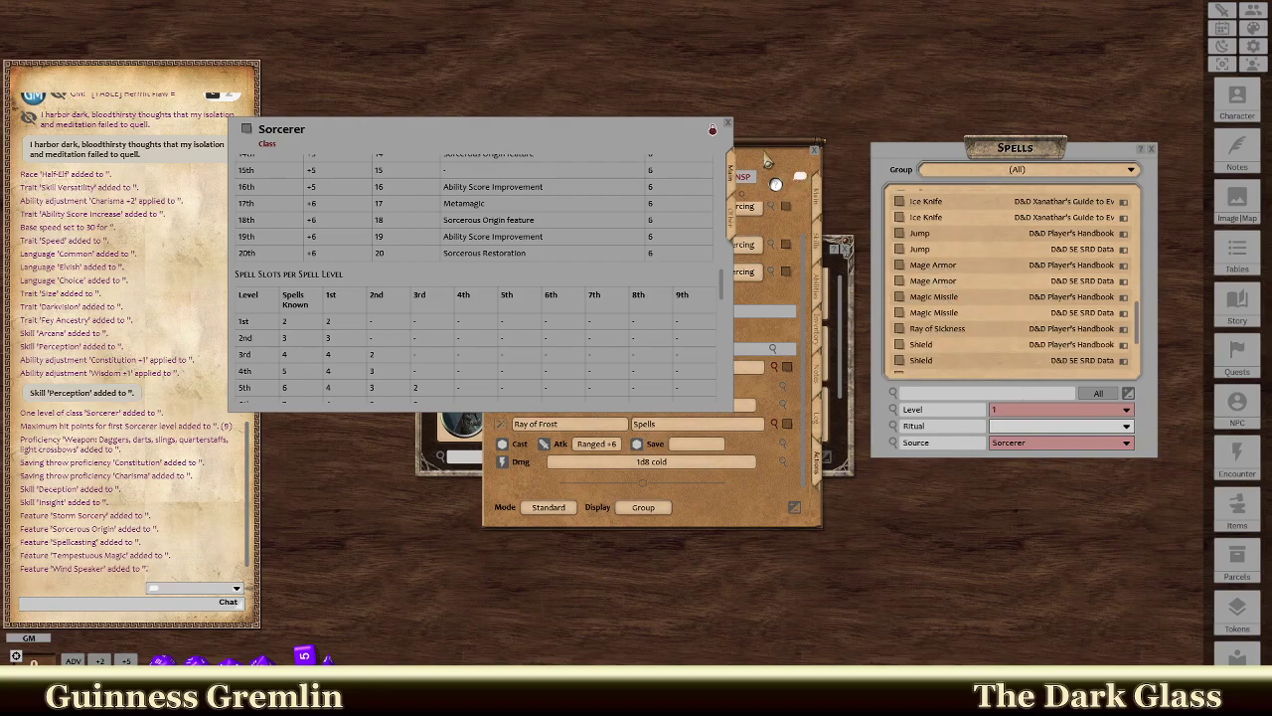
click(763, 155)
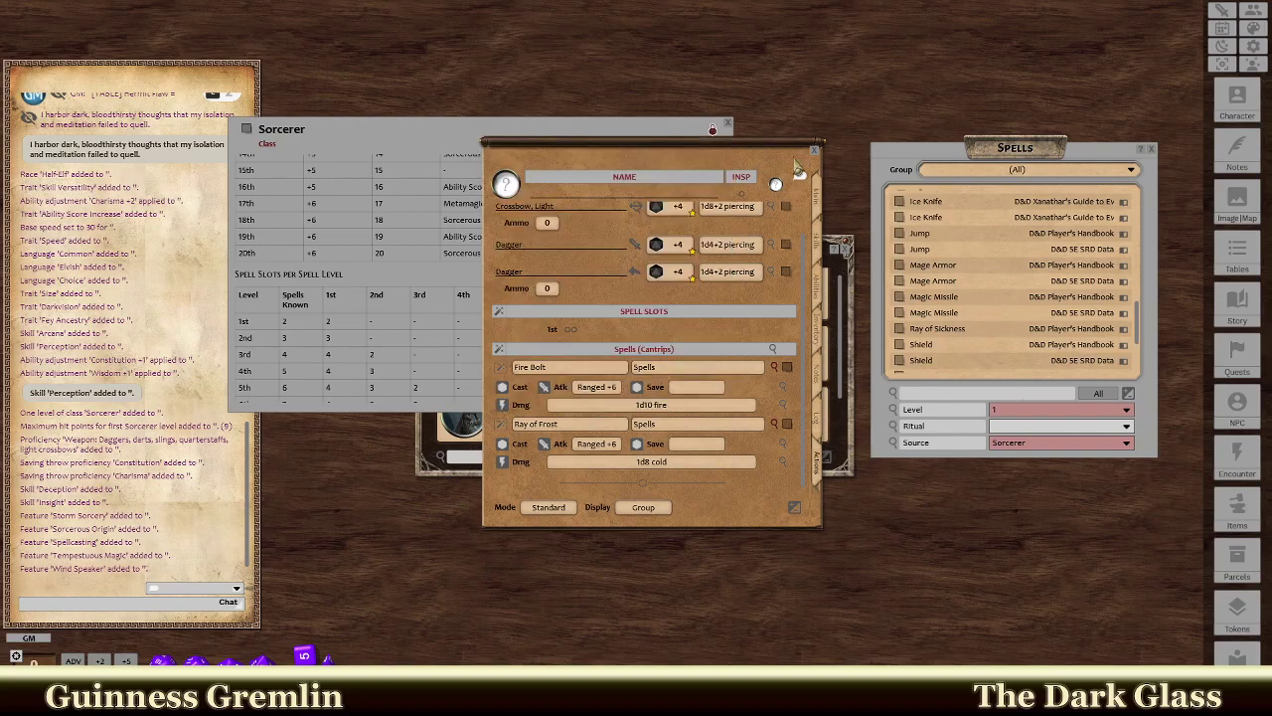
click(942, 280)
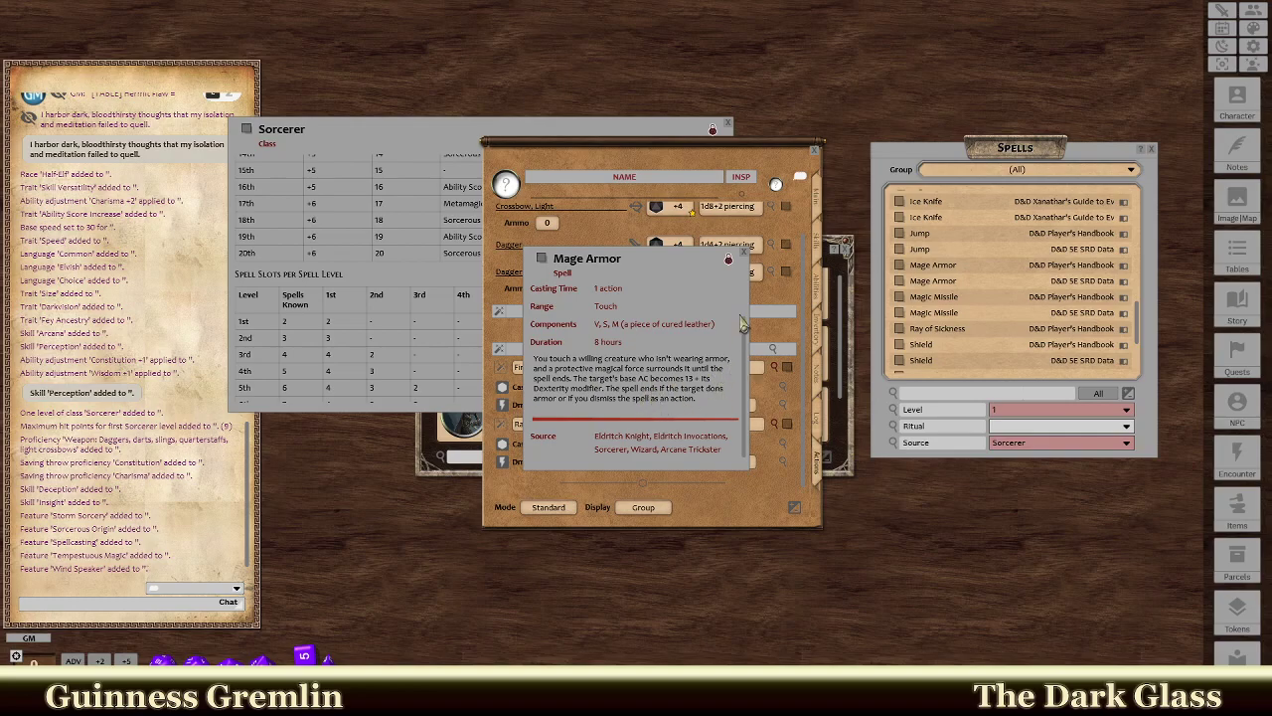
click(744, 253)
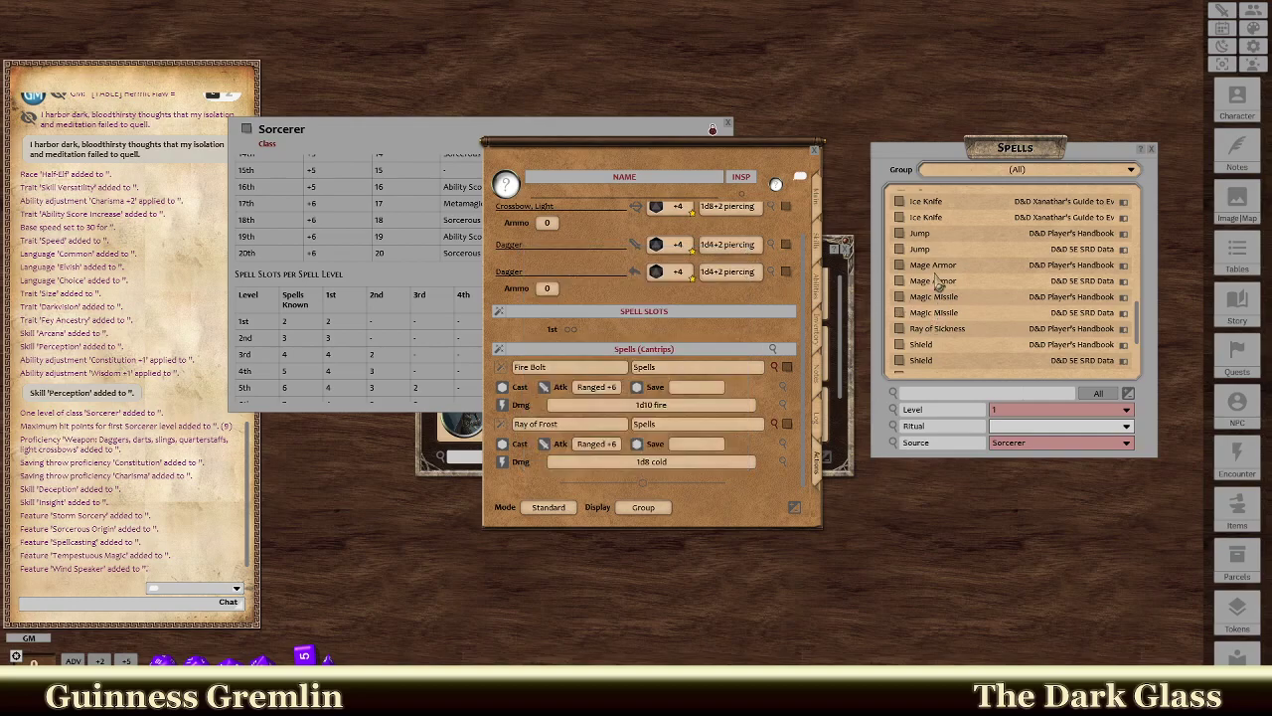
Add Mage Armor to the character's actions and check the armor class on the main character page.
drag(936, 277, 630, 377)
click(819, 196)
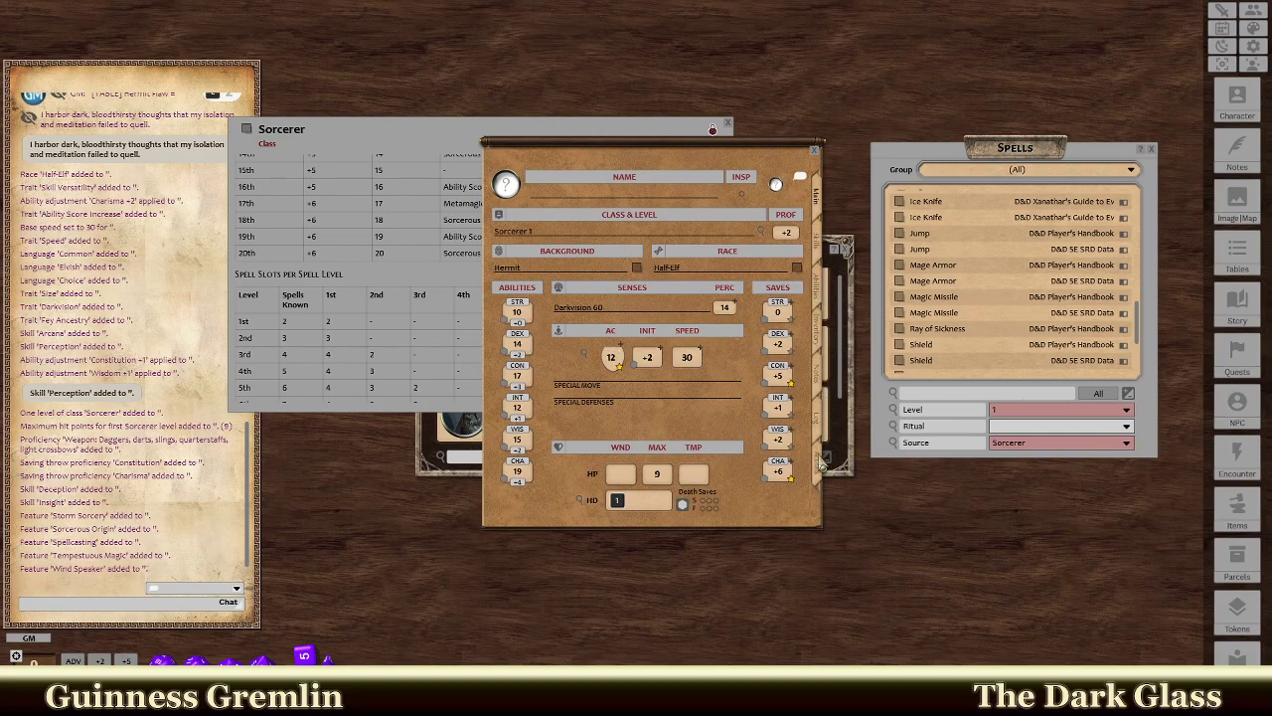
click(821, 461)
Find Thunderwave in the level 1 list, read its full description and add it to the character's actions.
scroll(942, 309, down, 2)
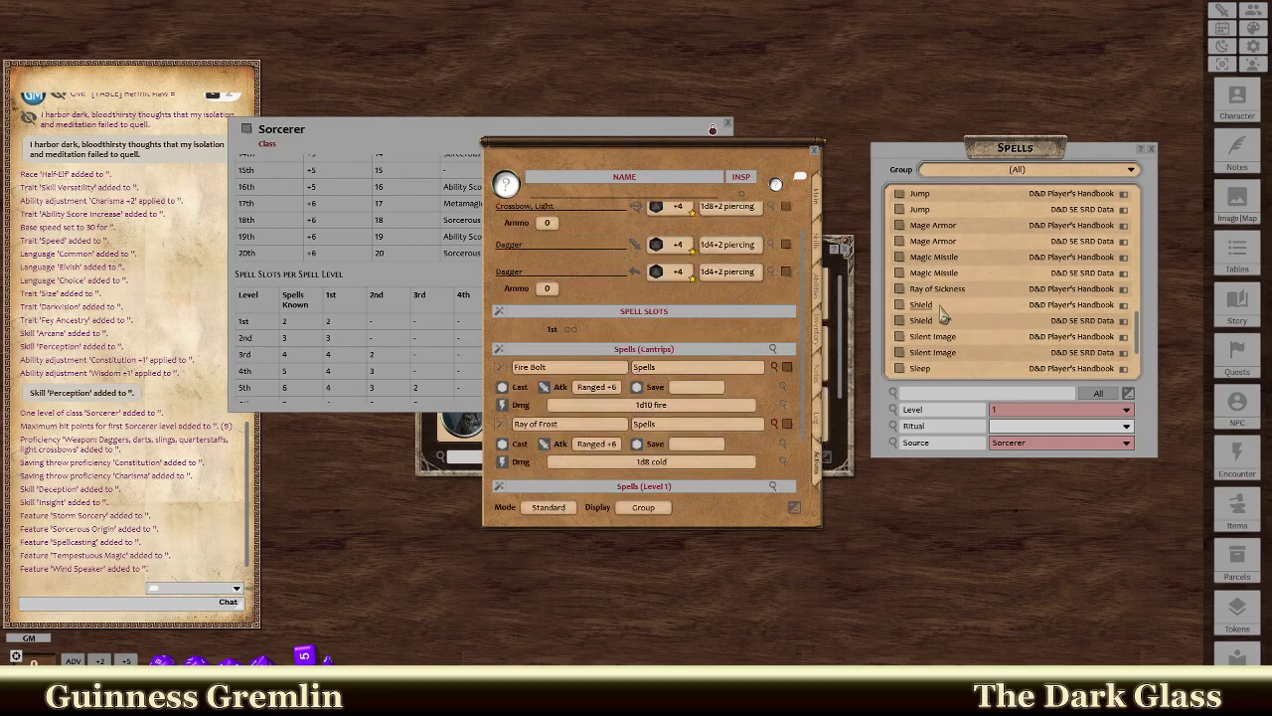
scroll(988, 324, down, 3)
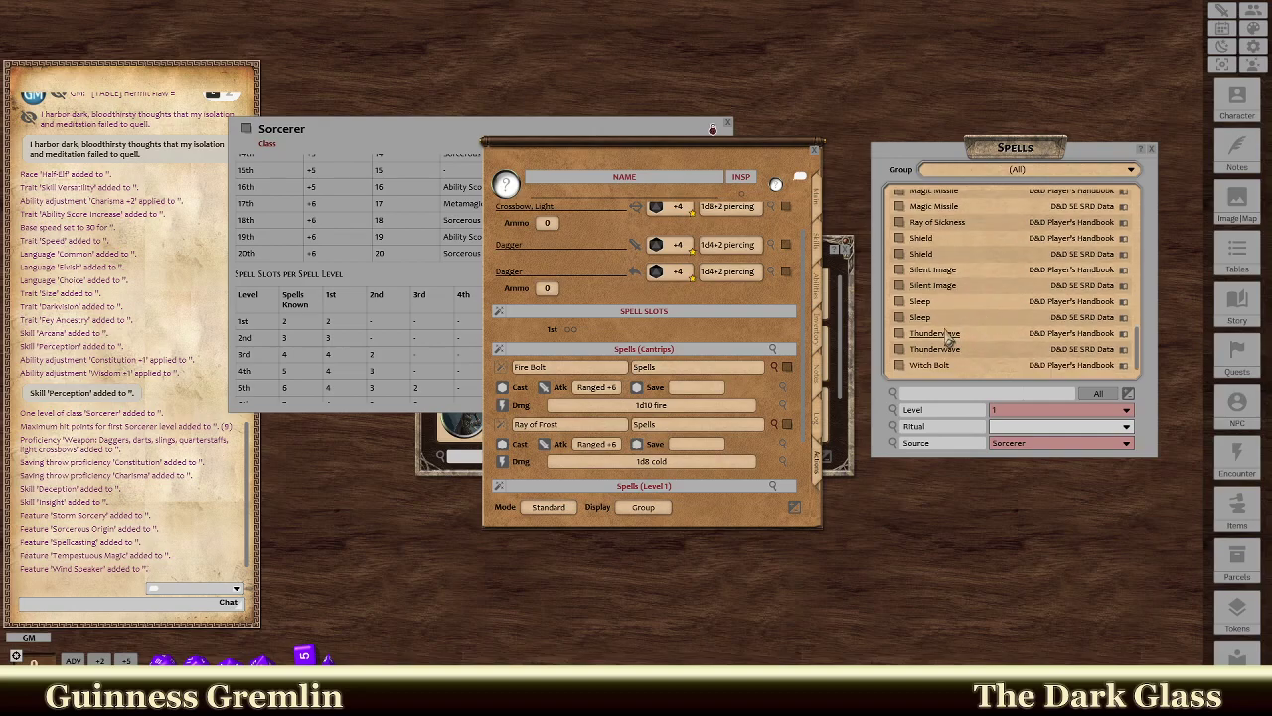
click(950, 337)
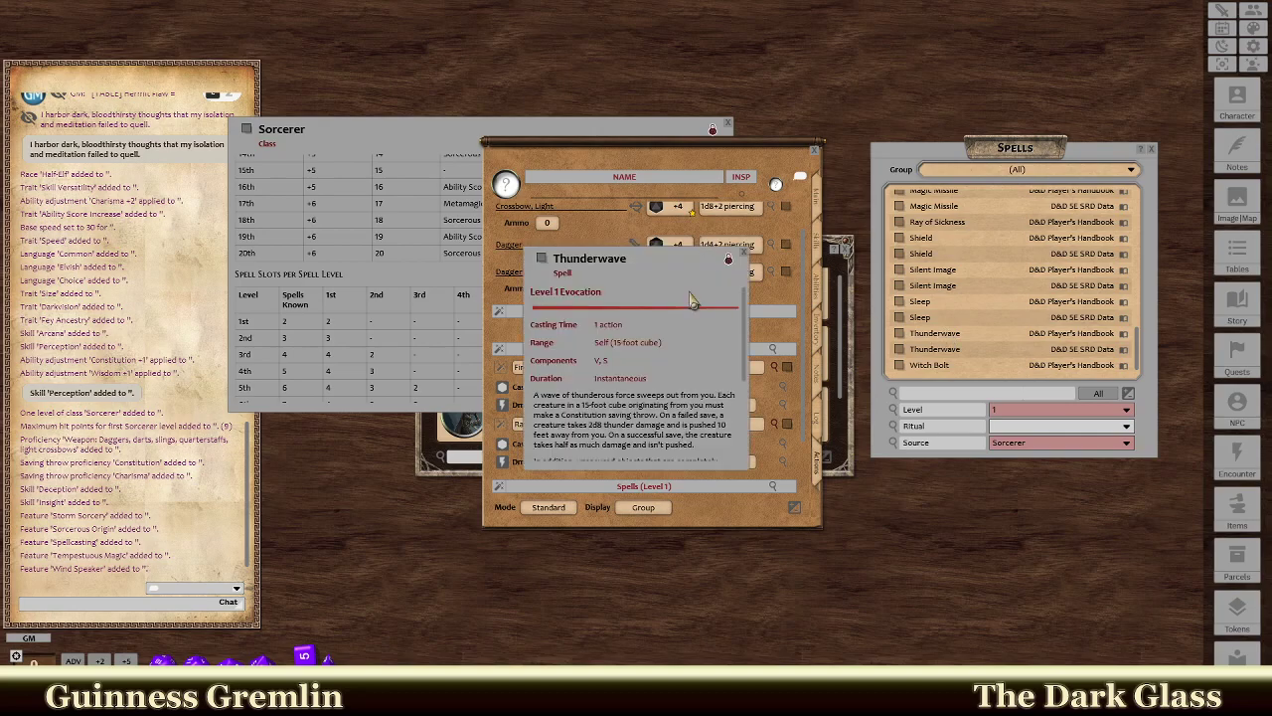
scroll(684, 336, down, 2)
scroll(684, 336, down, 2)
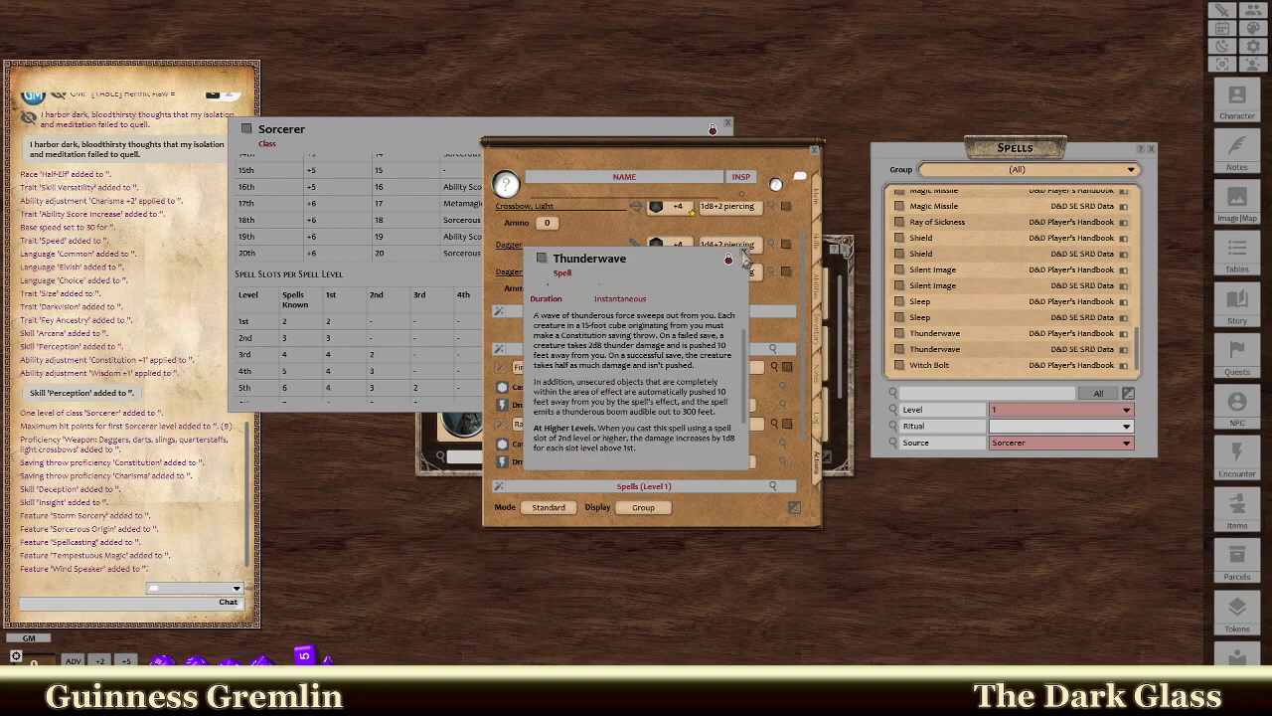
click(744, 251)
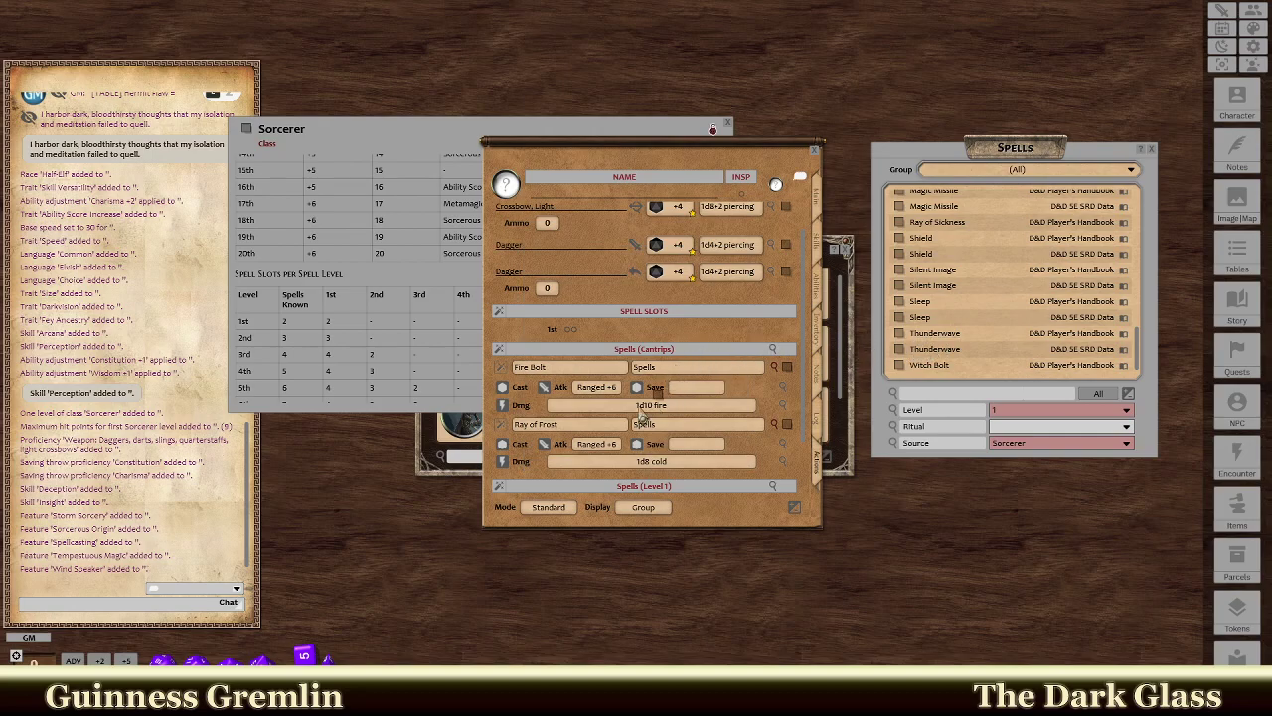
Review the cantrips and level 1 spells in the character's actions, then view the main character page.
scroll(681, 350, down, 2)
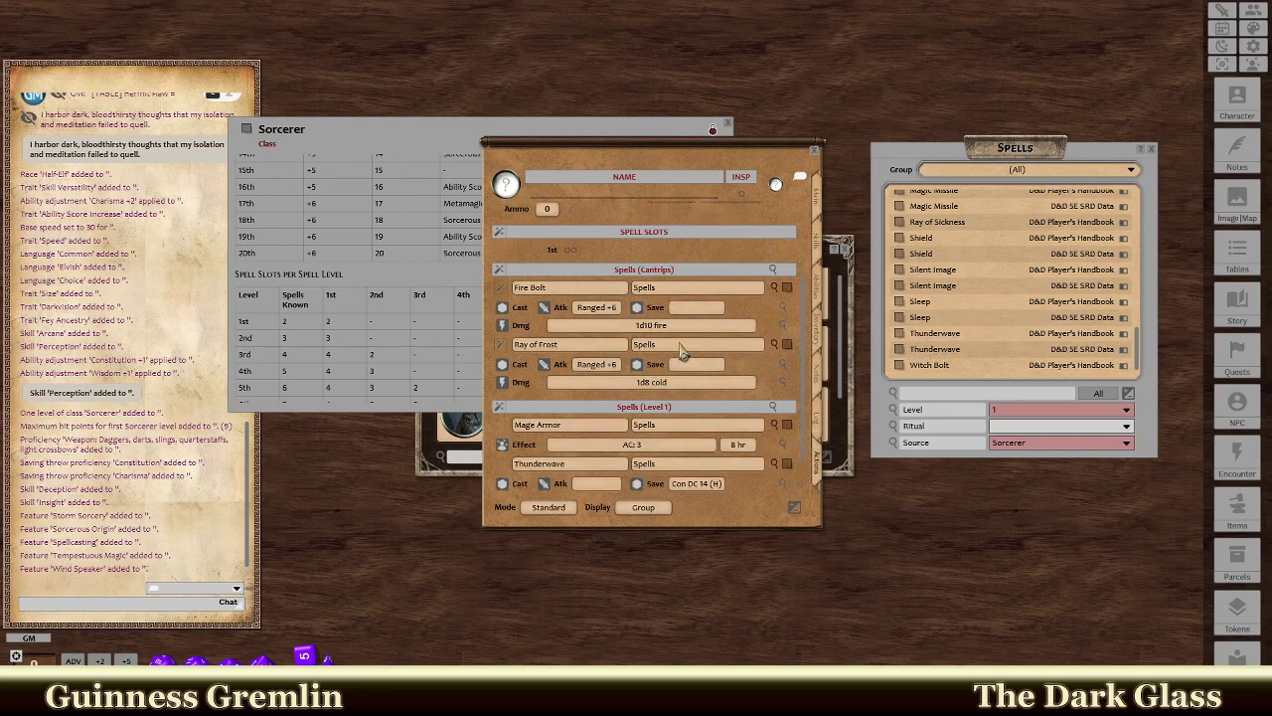
scroll(680, 350, down, 1)
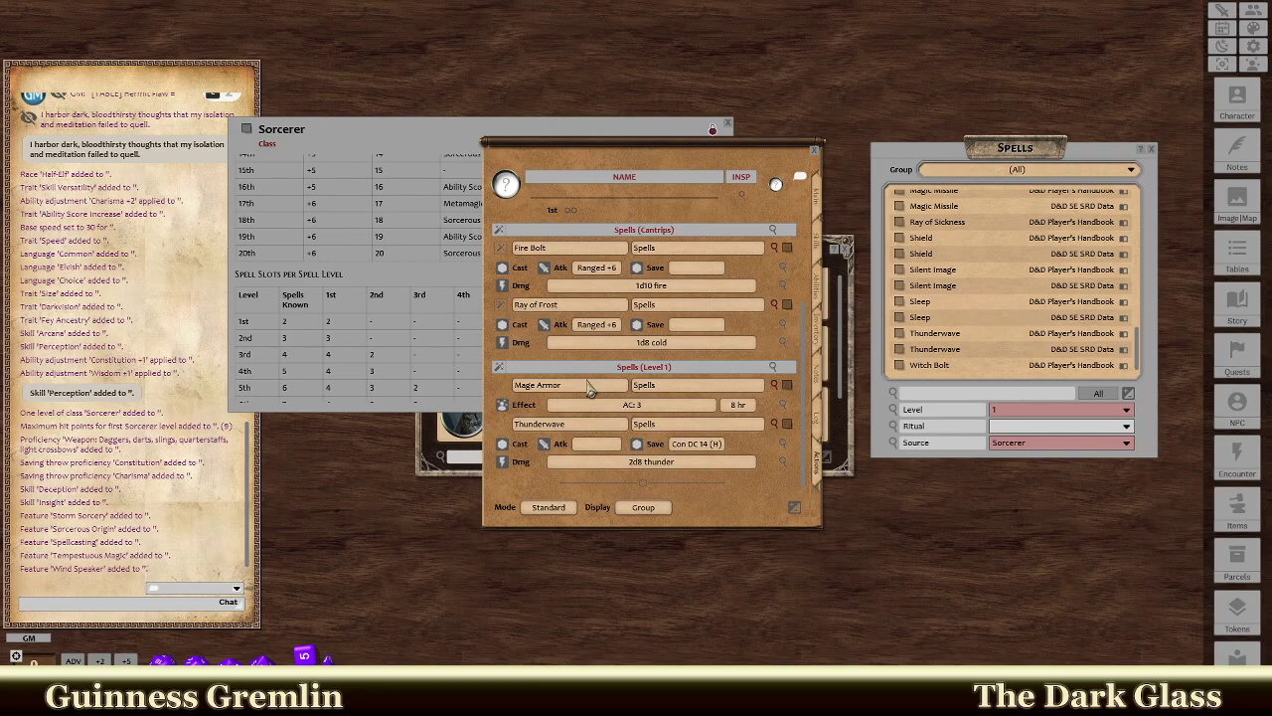
scroll(621, 399, up, 3)
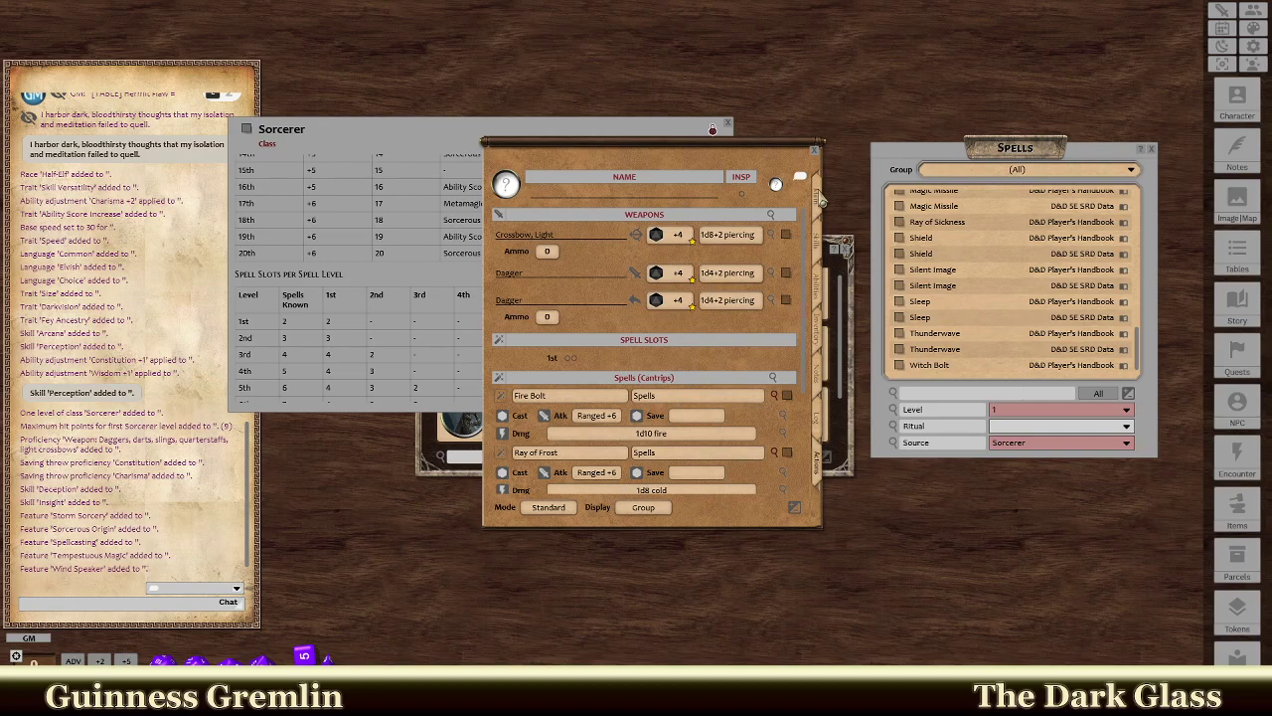
click(818, 197)
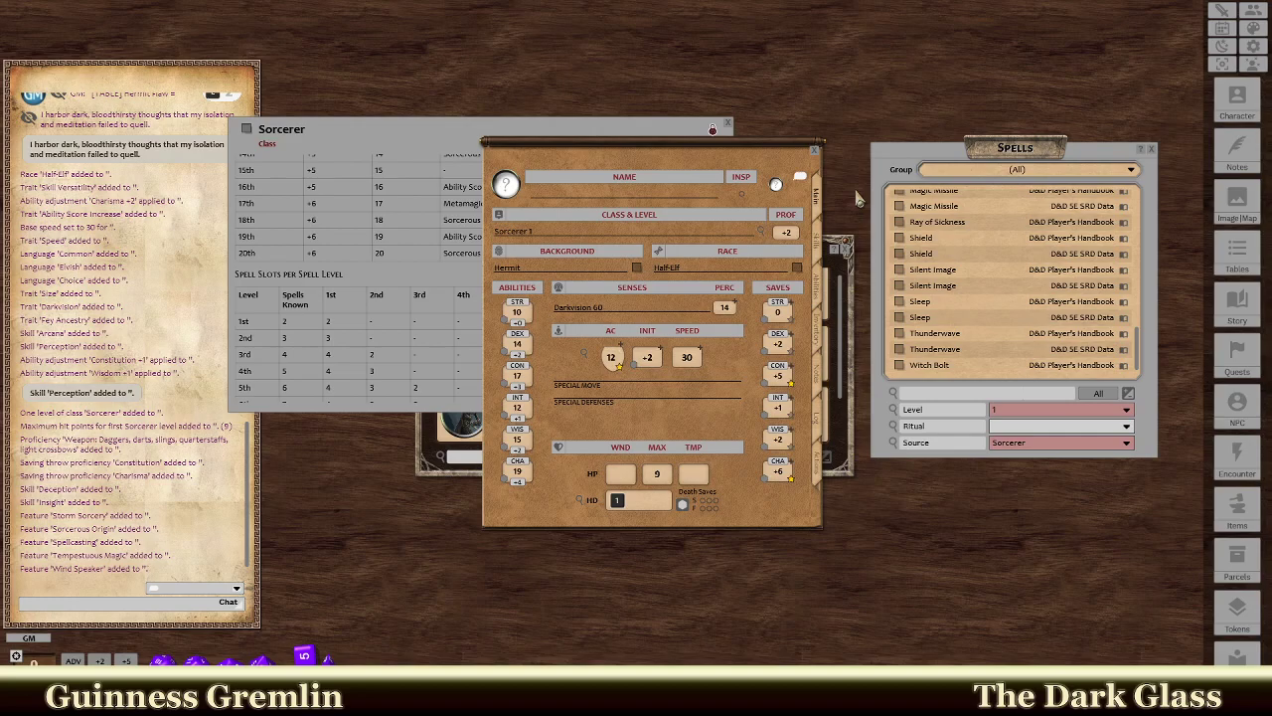
Filter the spell list to level 0 and look through the sorcerer cantrips for further choices.
click(1046, 418)
click(1003, 314)
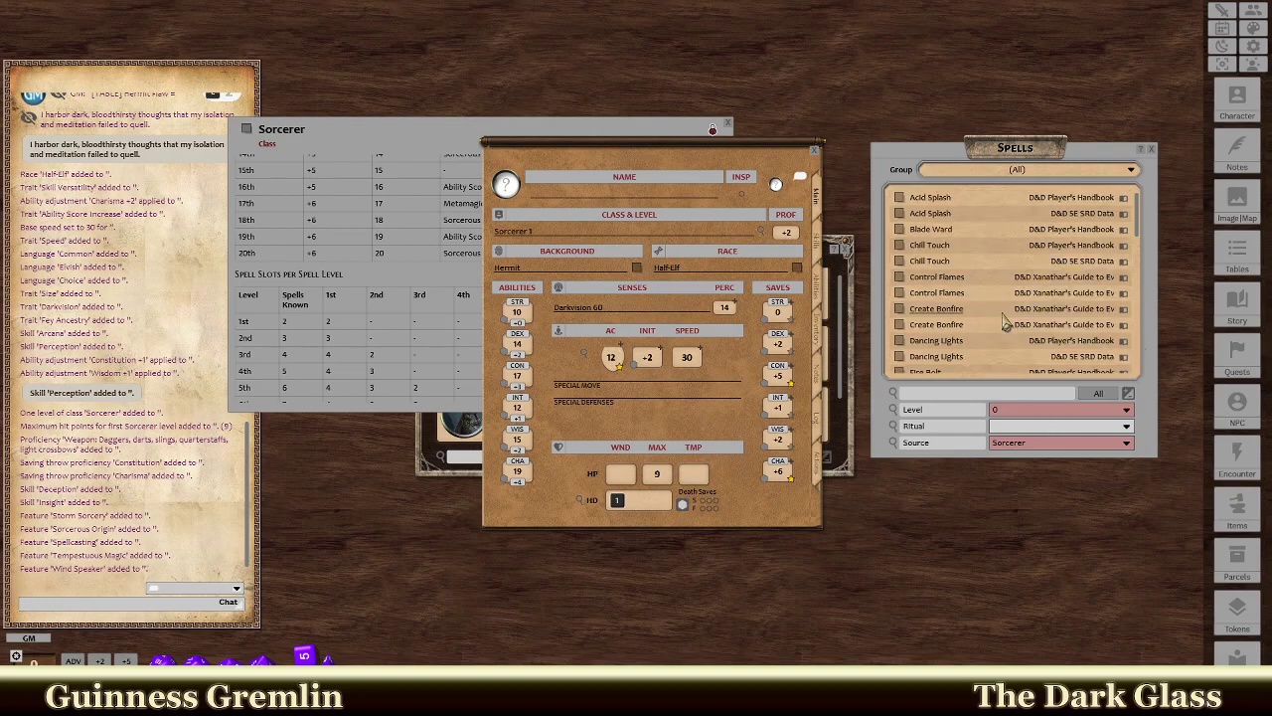
scroll(926, 253, down, 2)
scroll(926, 254, down, 1)
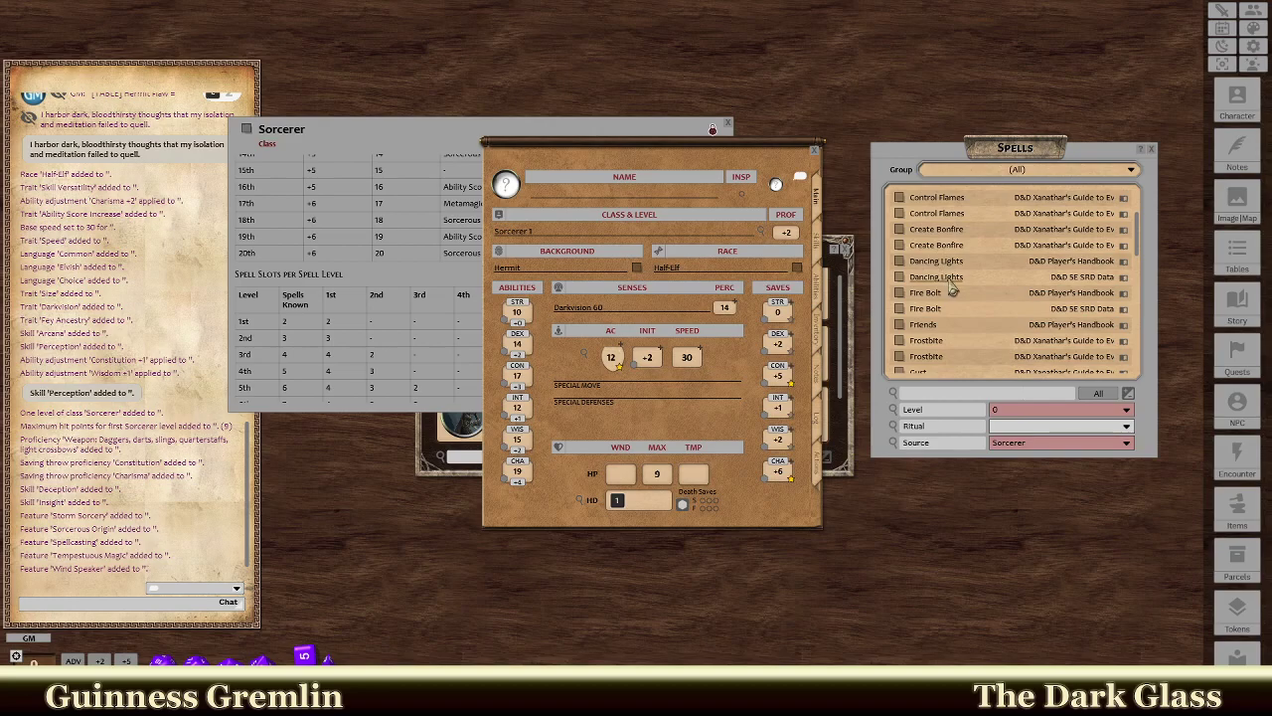
scroll(954, 288, down, 1)
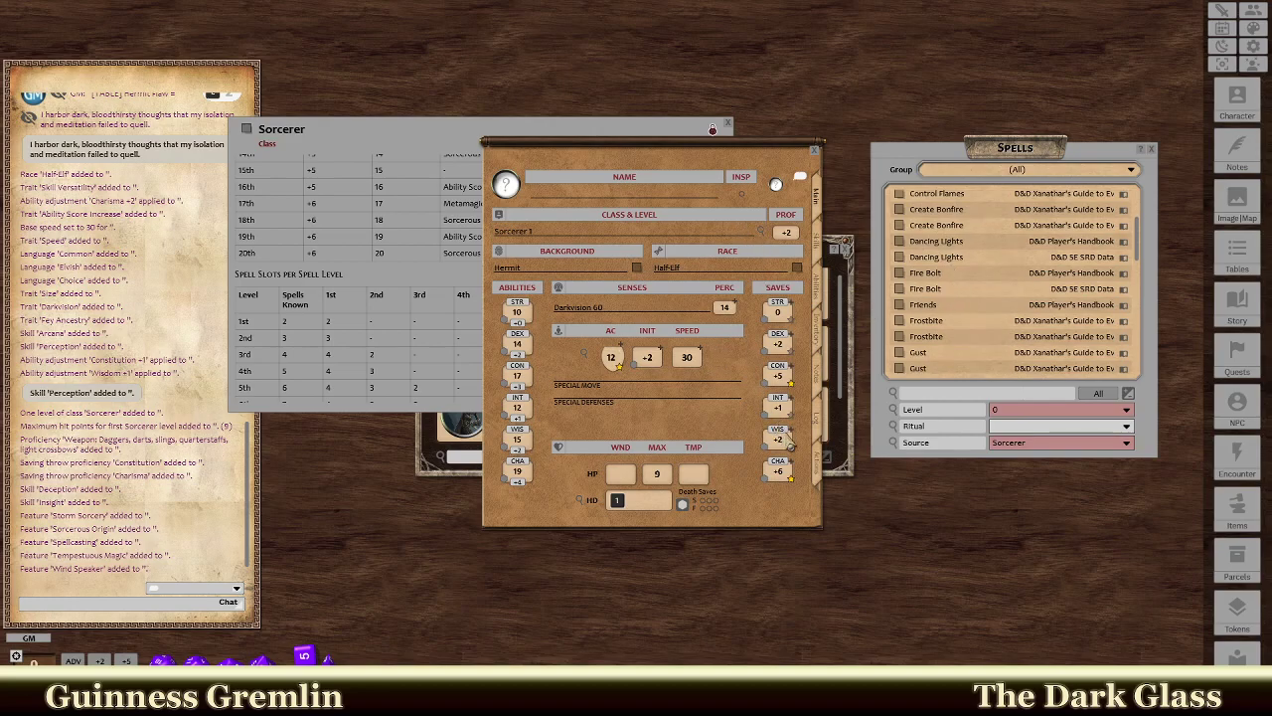
Find the Light cantrip in the level 0 spell list and add it to the character's cantrips.
click(813, 460)
scroll(717, 383, down, 3)
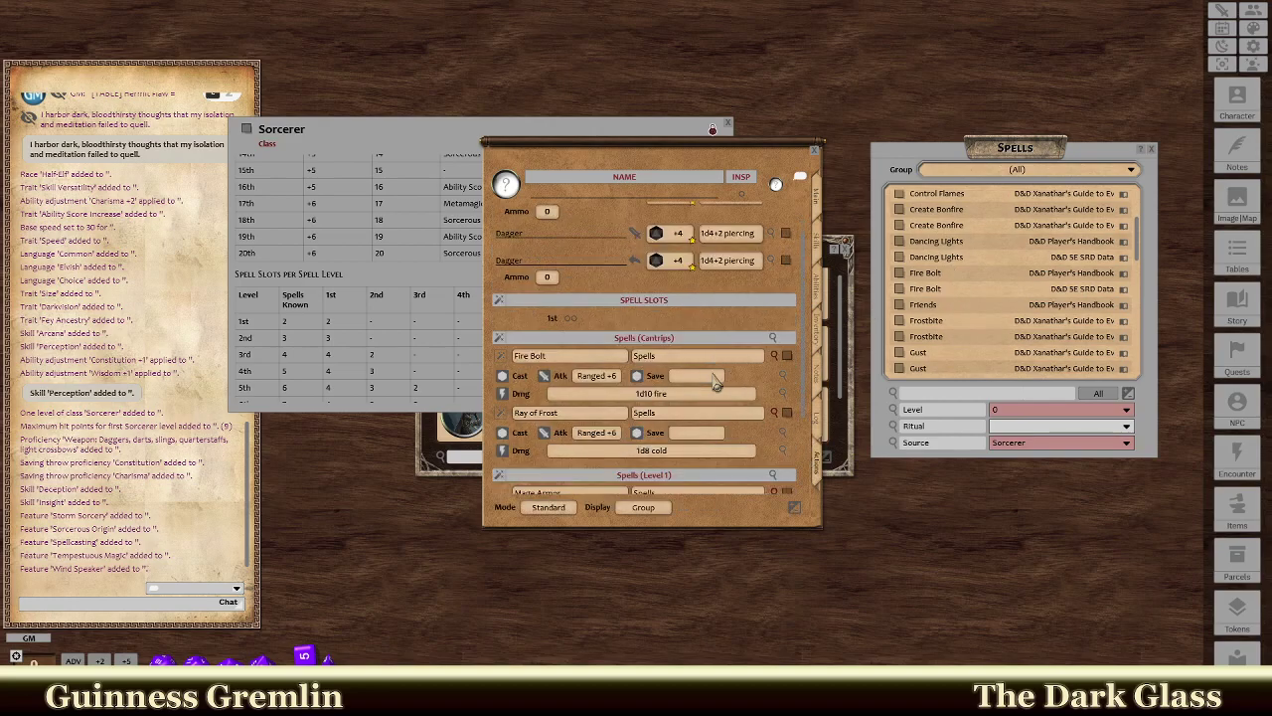
scroll(964, 314, down, 4)
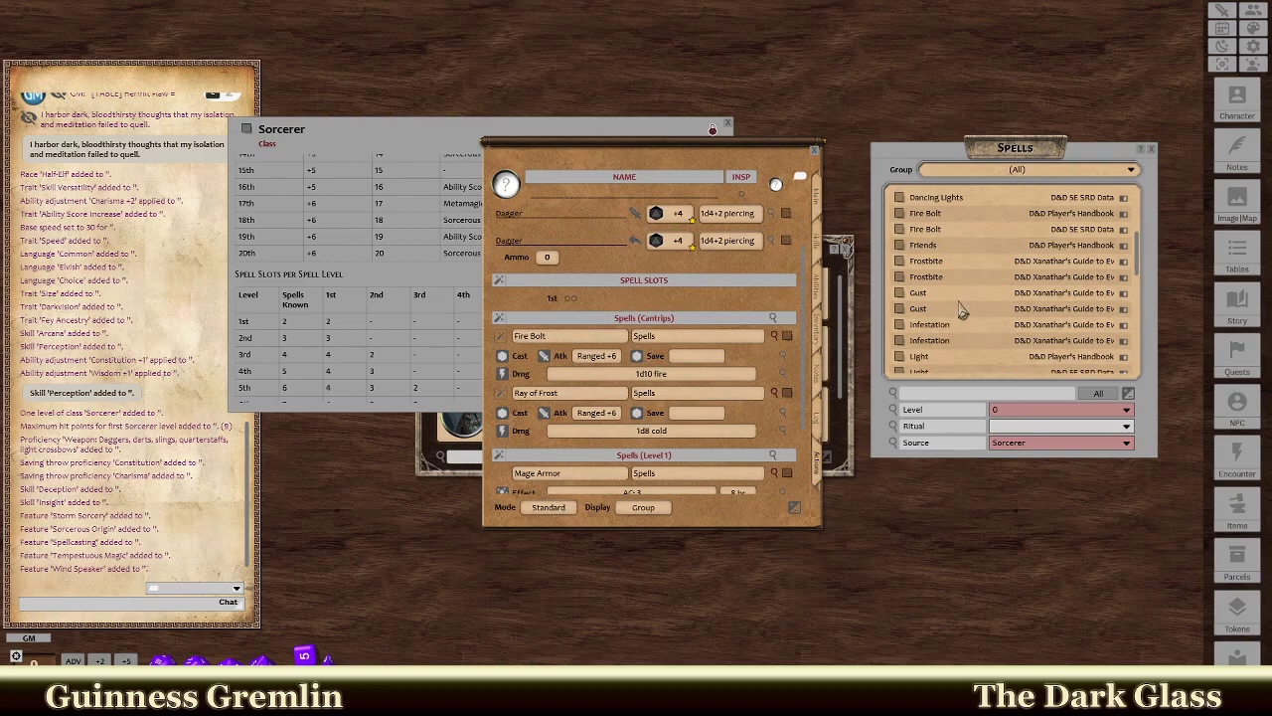
scroll(956, 318, down, 1)
scroll(956, 318, down, 1)
scroll(956, 318, down, 1)
drag(931, 303, 526, 426)
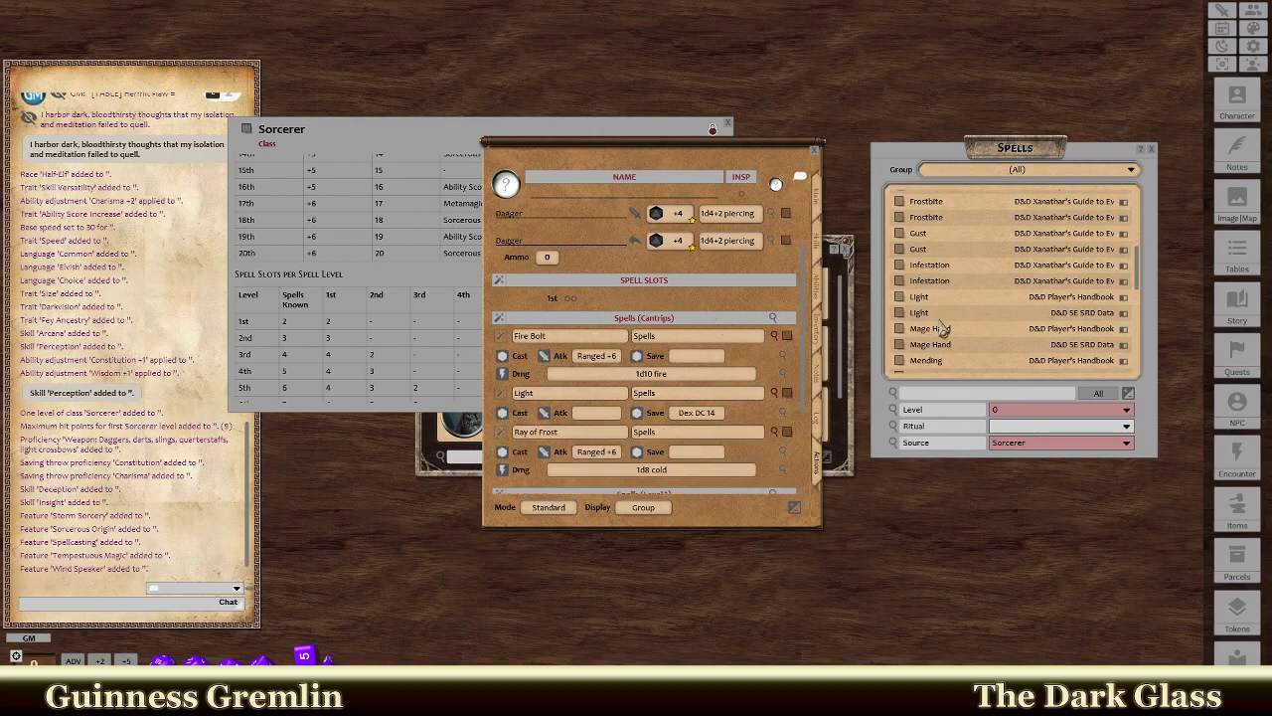
Add the Mending cantrip to the character's actions, then look through the remaining sorcerer cantrips and close the spell list.
scroll(940, 328, down, 4)
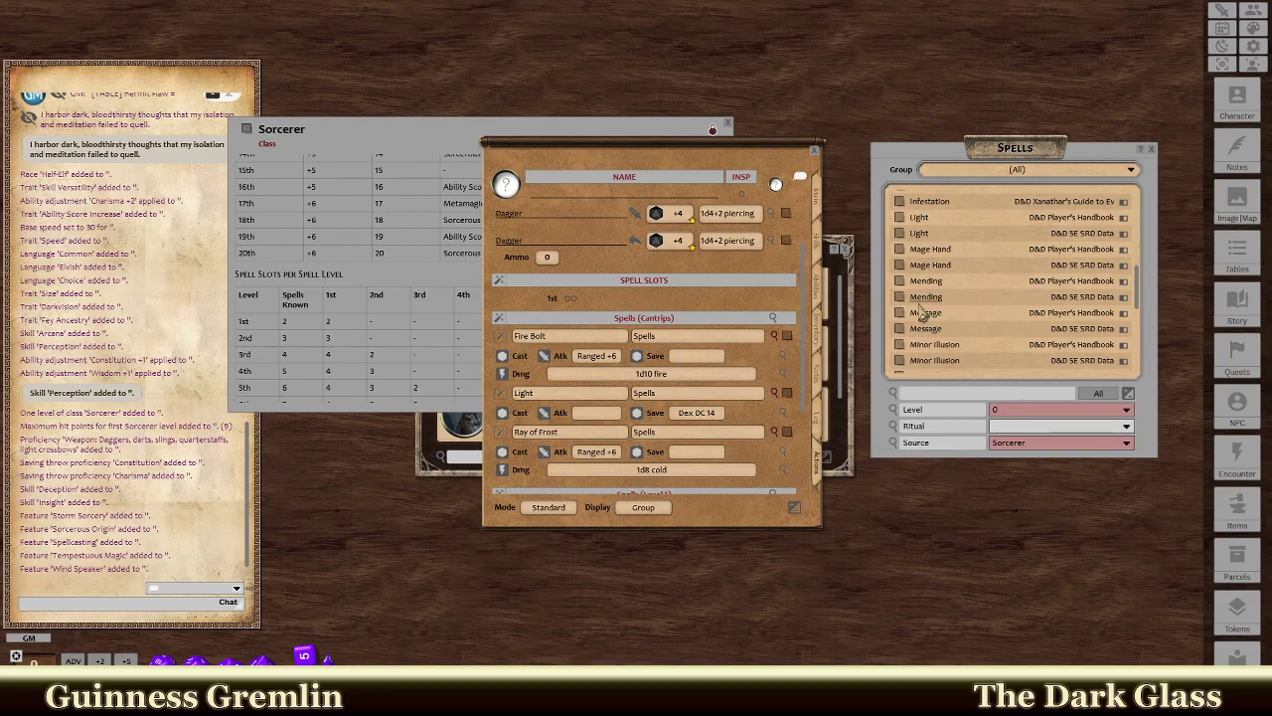
drag(926, 288, 575, 429)
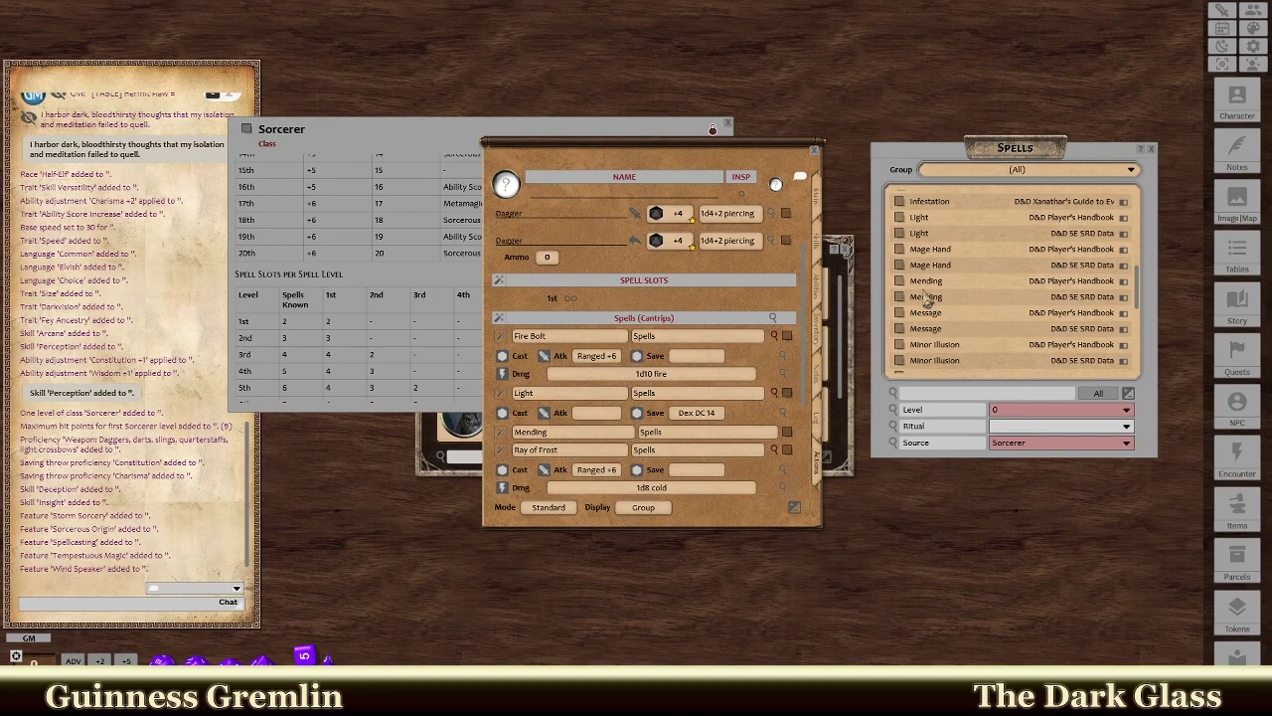
scroll(976, 299, down, 4)
scroll(979, 303, down, 2)
scroll(957, 280, down, 4)
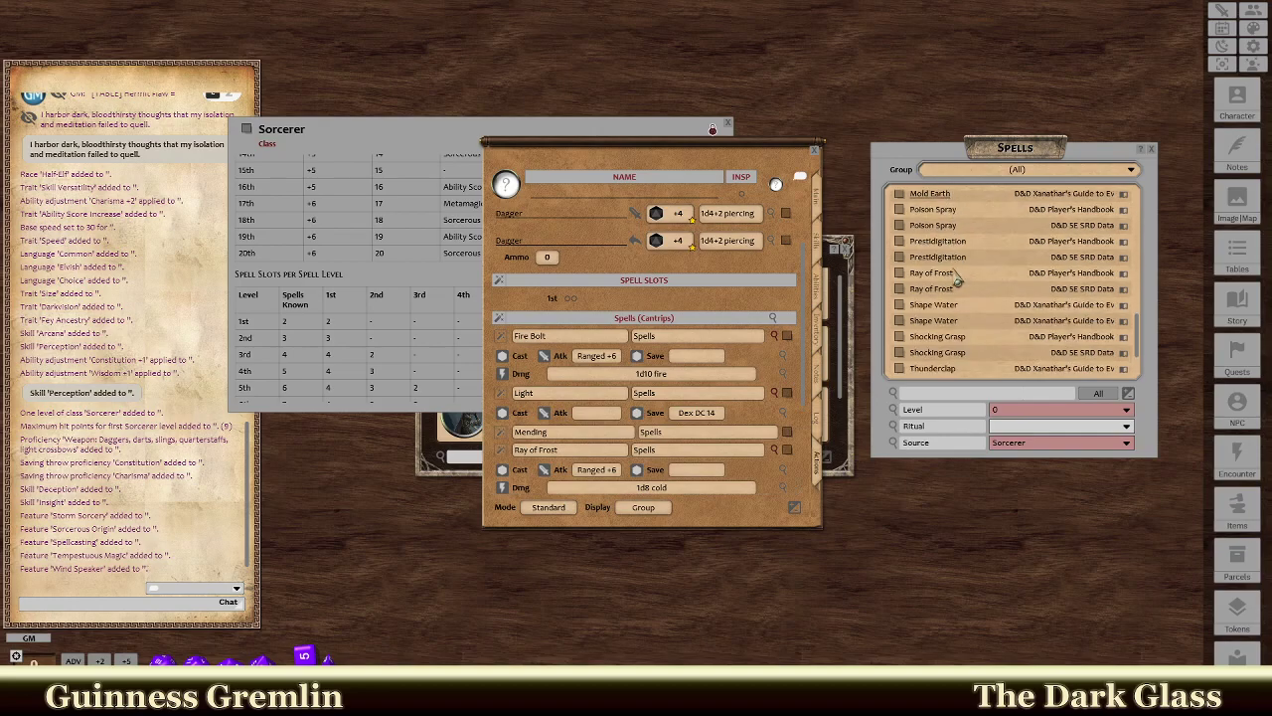
scroll(957, 281, down, 3)
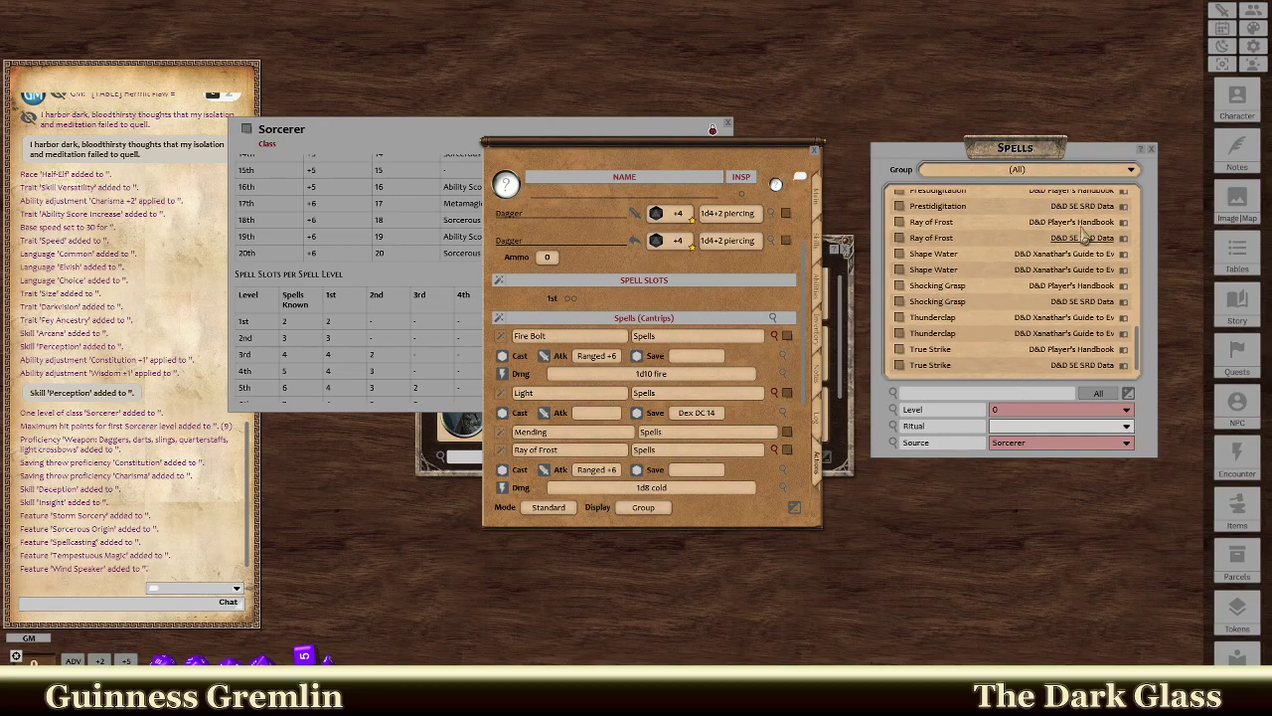
click(1151, 150)
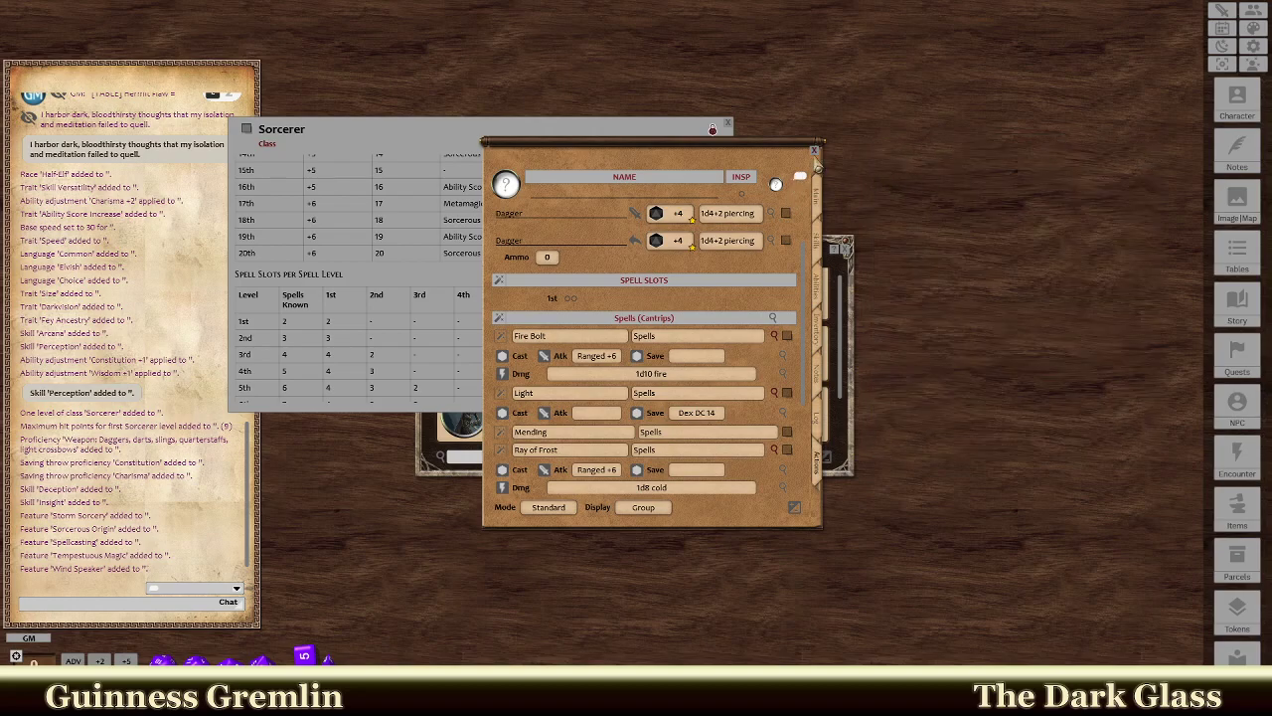
Open the Mage Armor and Thunderwave descriptions from the character's level 1 spells and place them one above the other, clear of the sheet.
scroll(611, 316, down, 3)
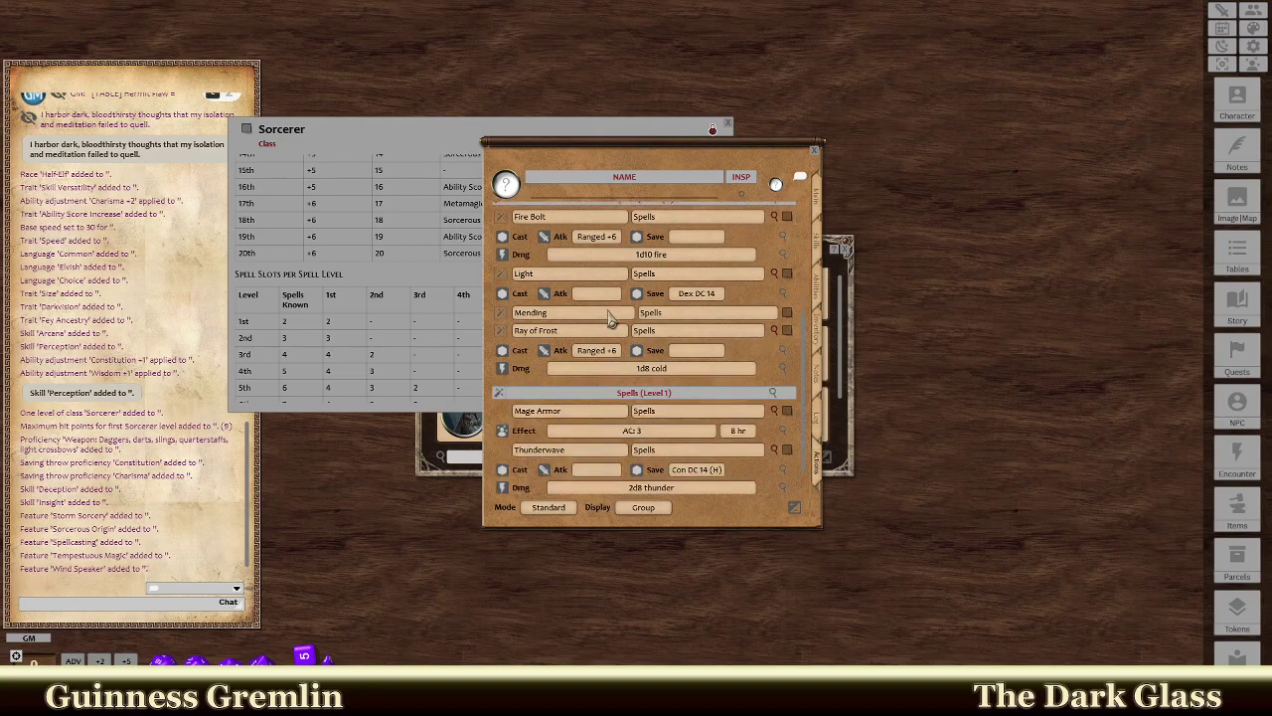
scroll(612, 316, down, 1)
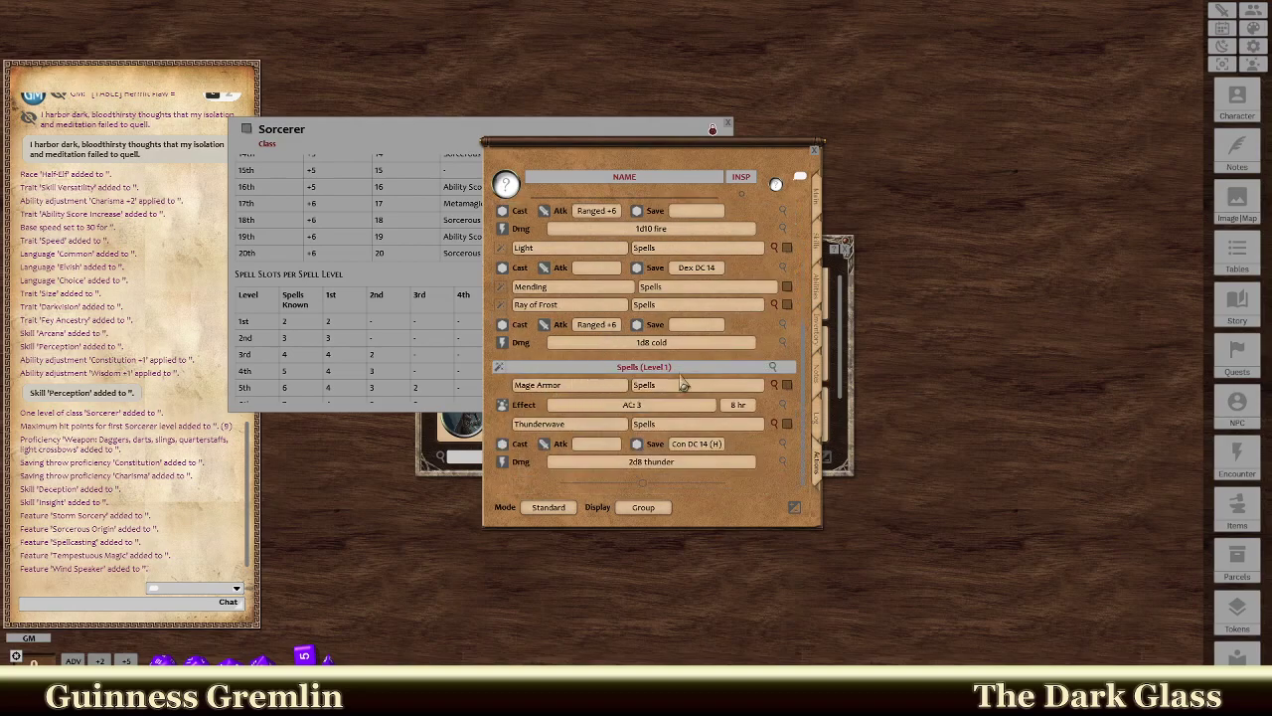
click(786, 385)
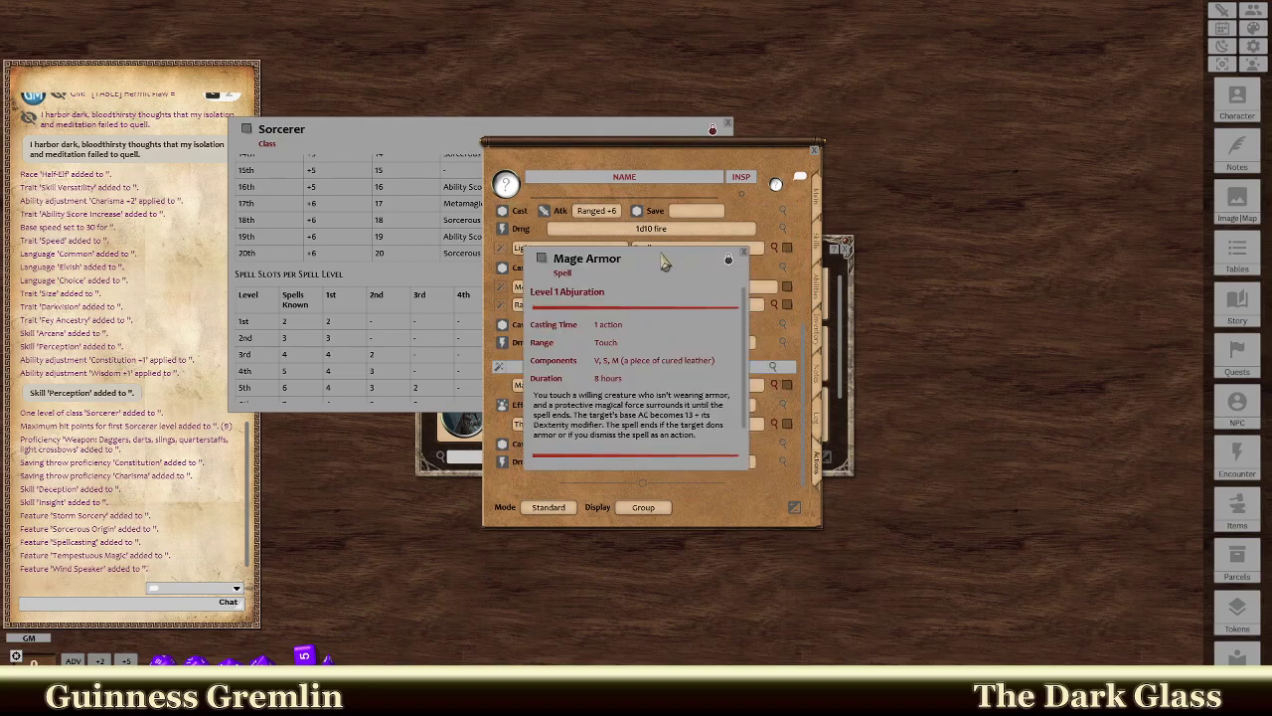
drag(699, 261, 1155, 19)
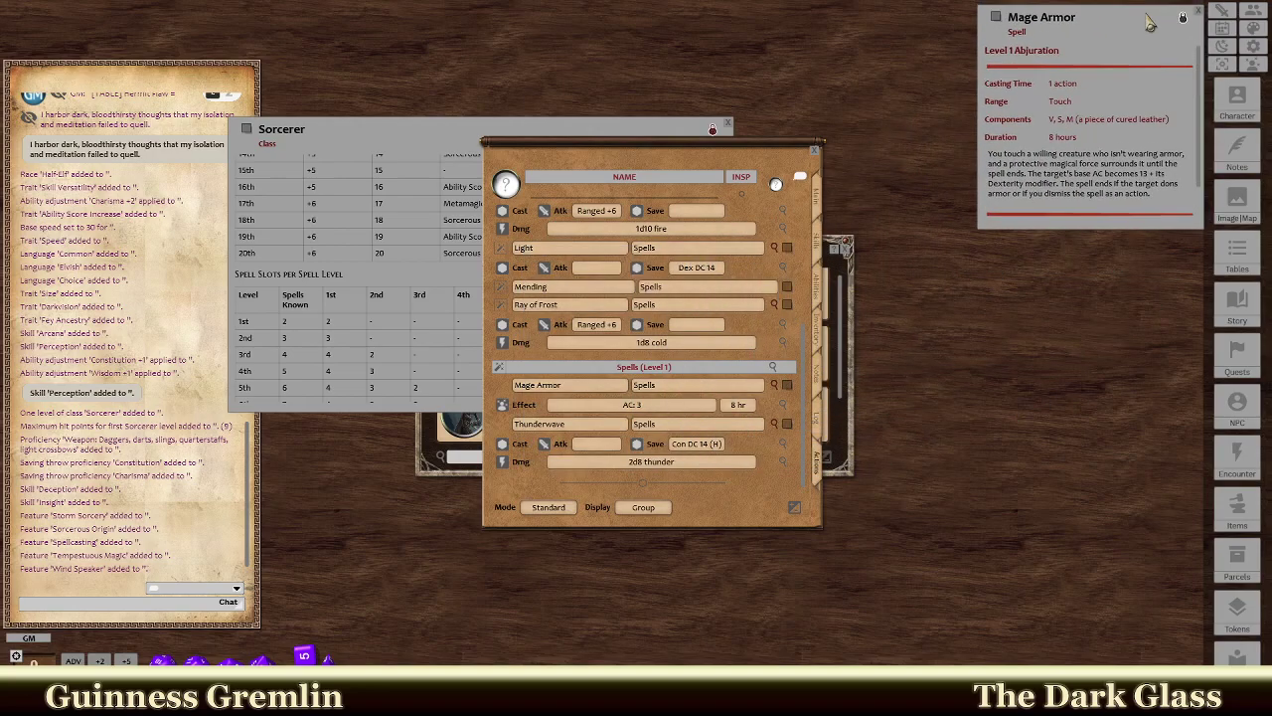
click(786, 424)
drag(690, 260, 1141, 250)
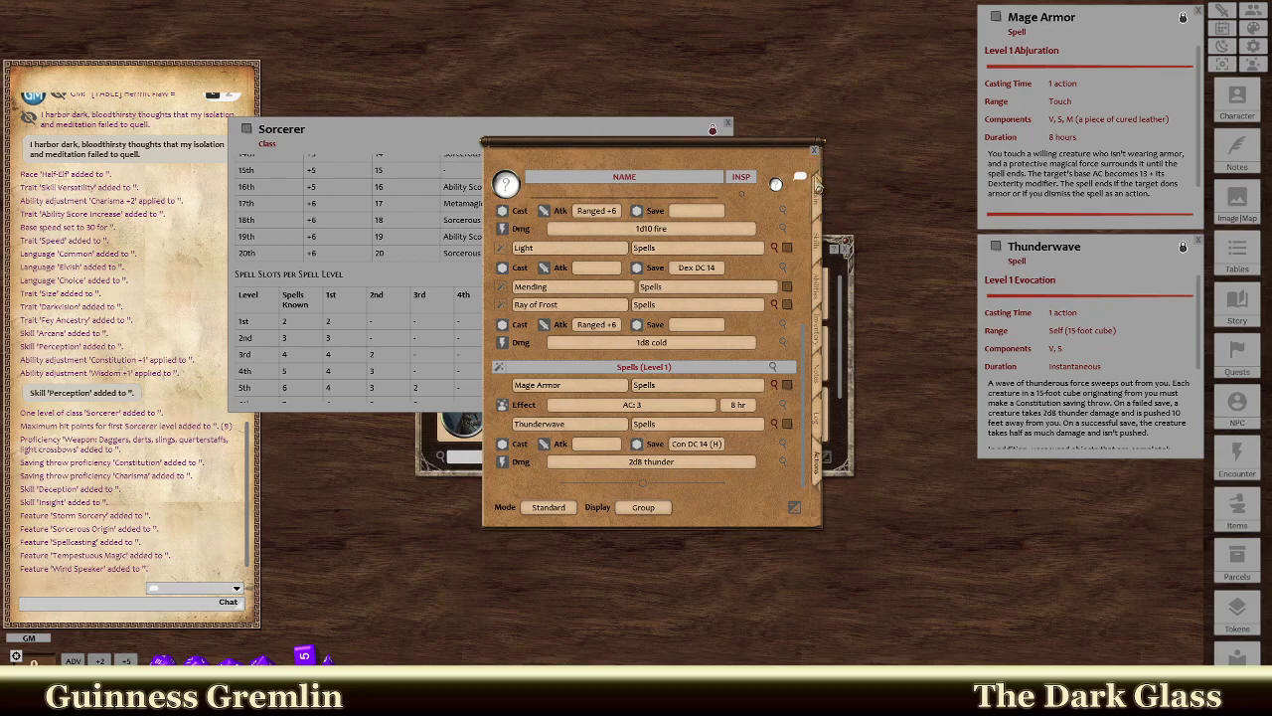
Move the character sheet next to the spell descriptions, show its notes page and close the character selection window.
drag(755, 179, 894, 144)
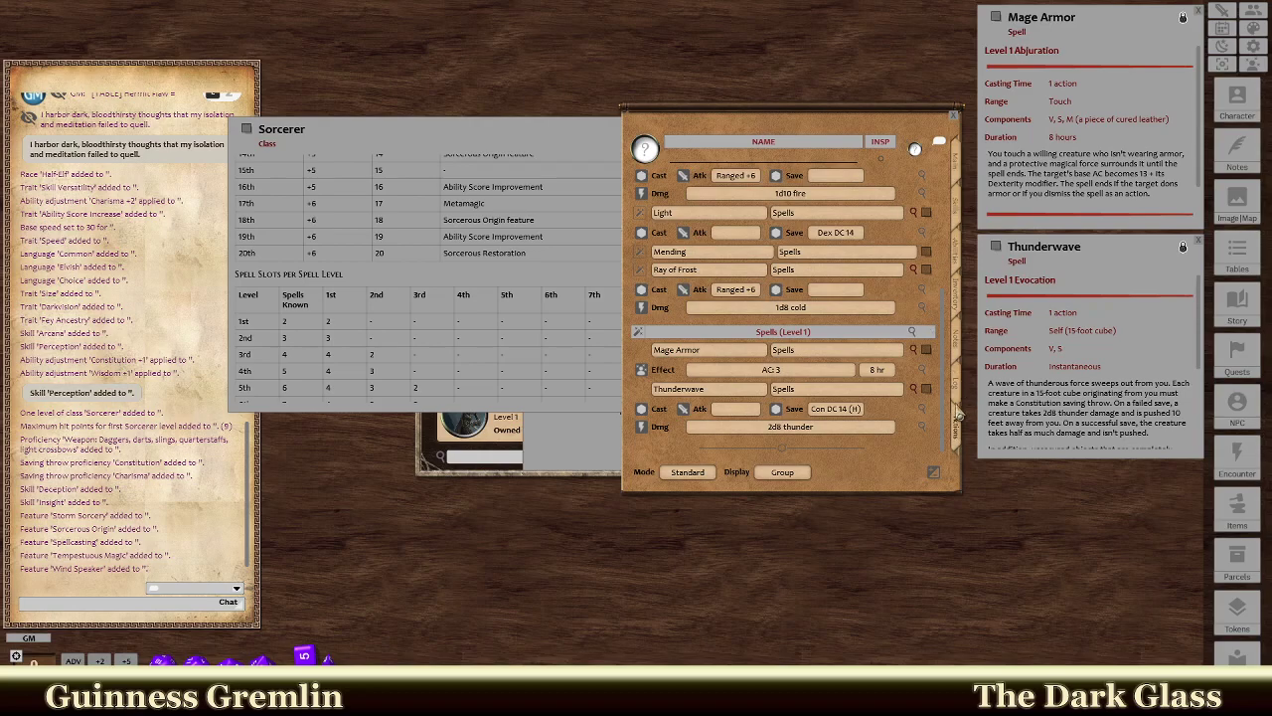
click(956, 387)
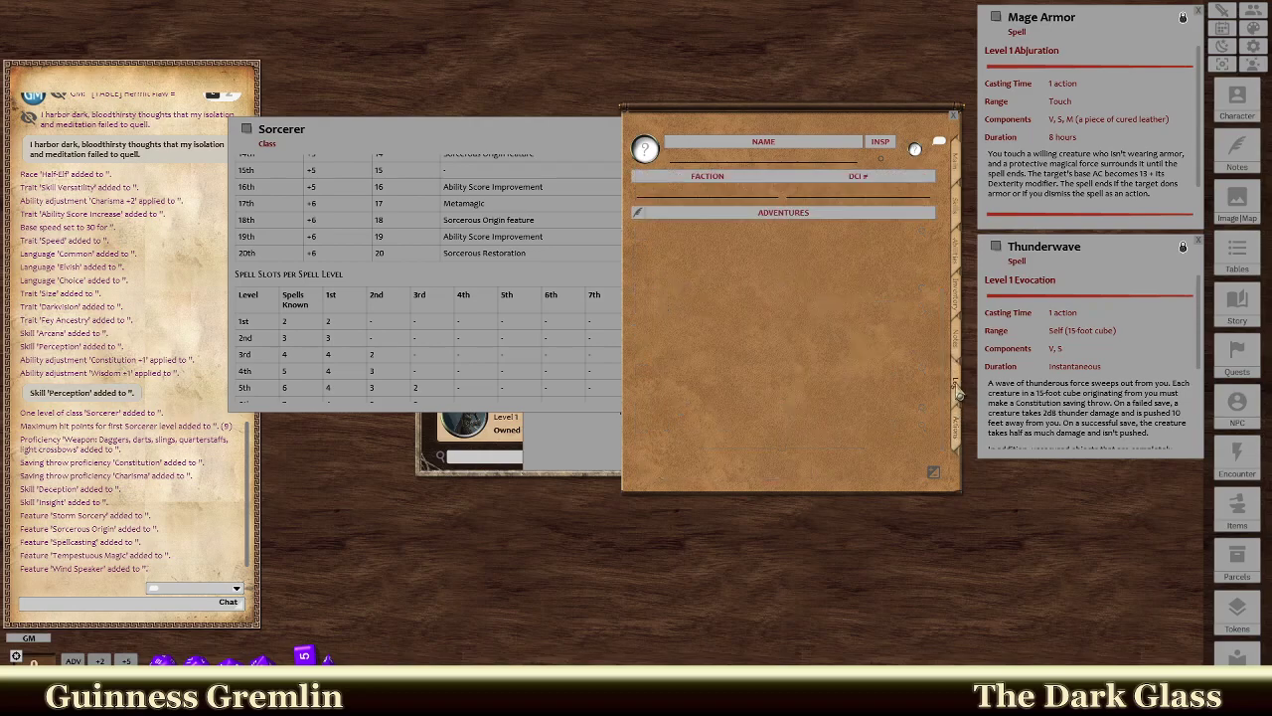
click(957, 338)
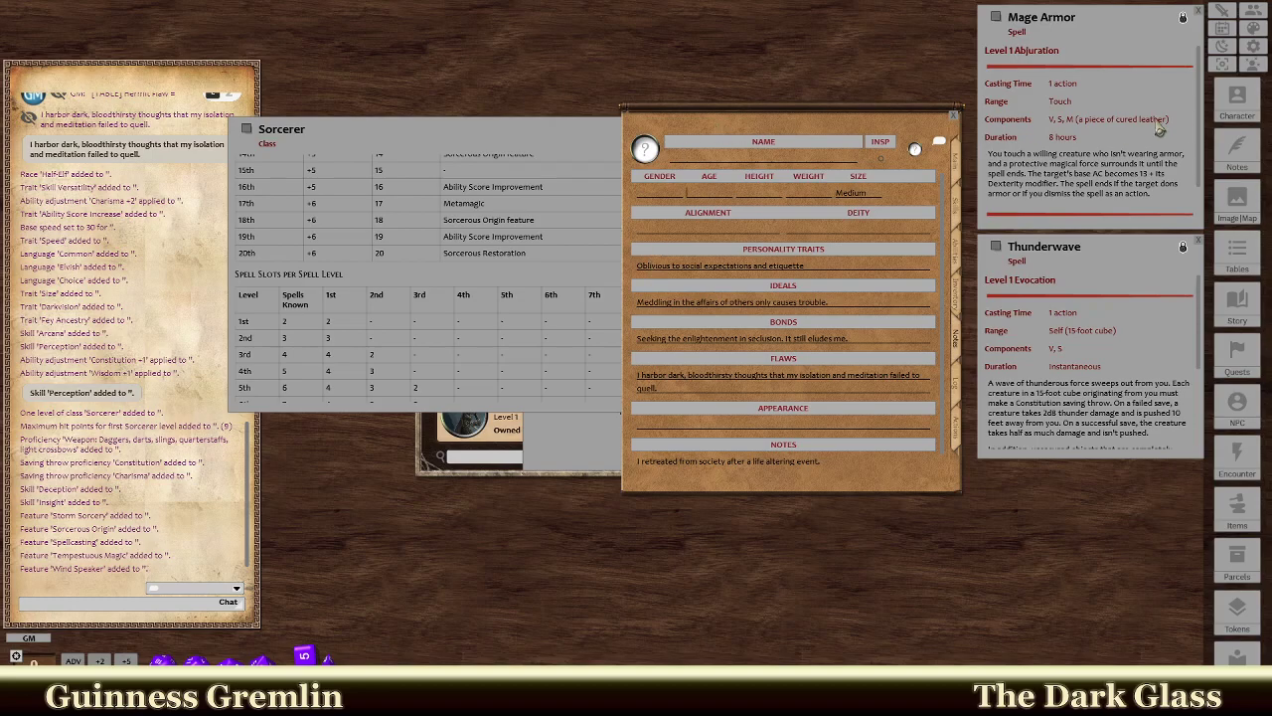
click(1238, 103)
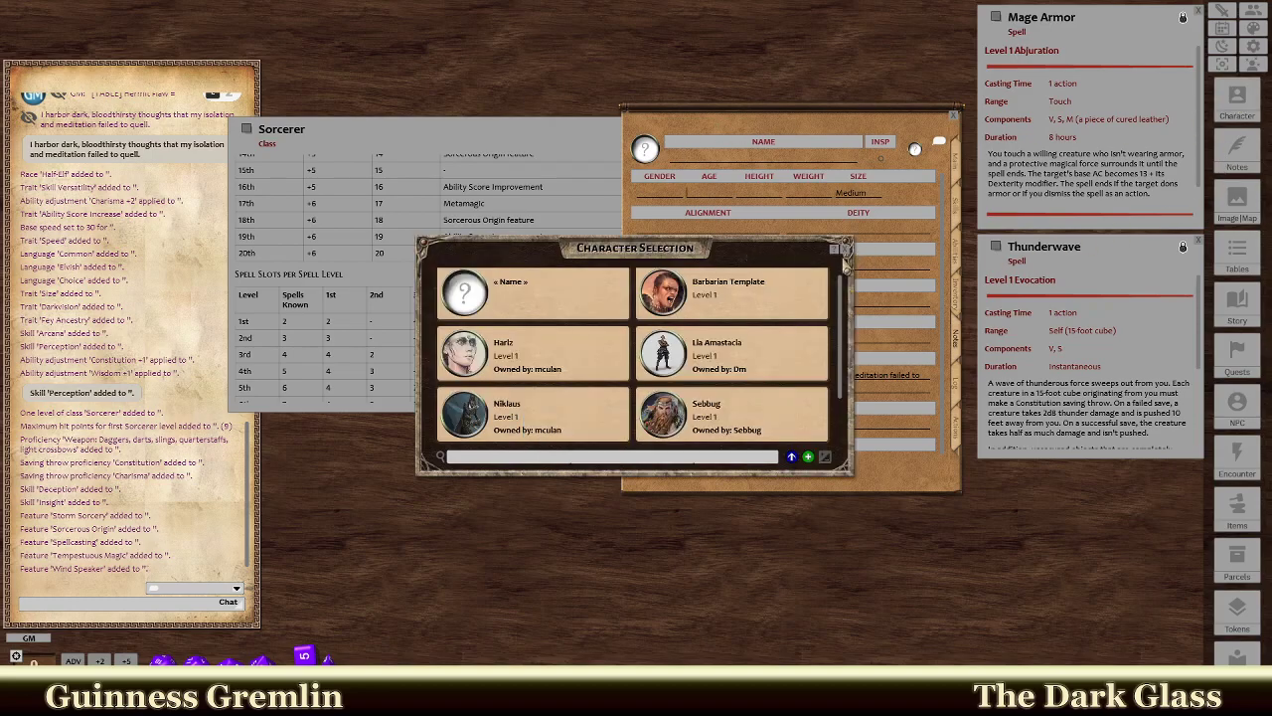
click(846, 257)
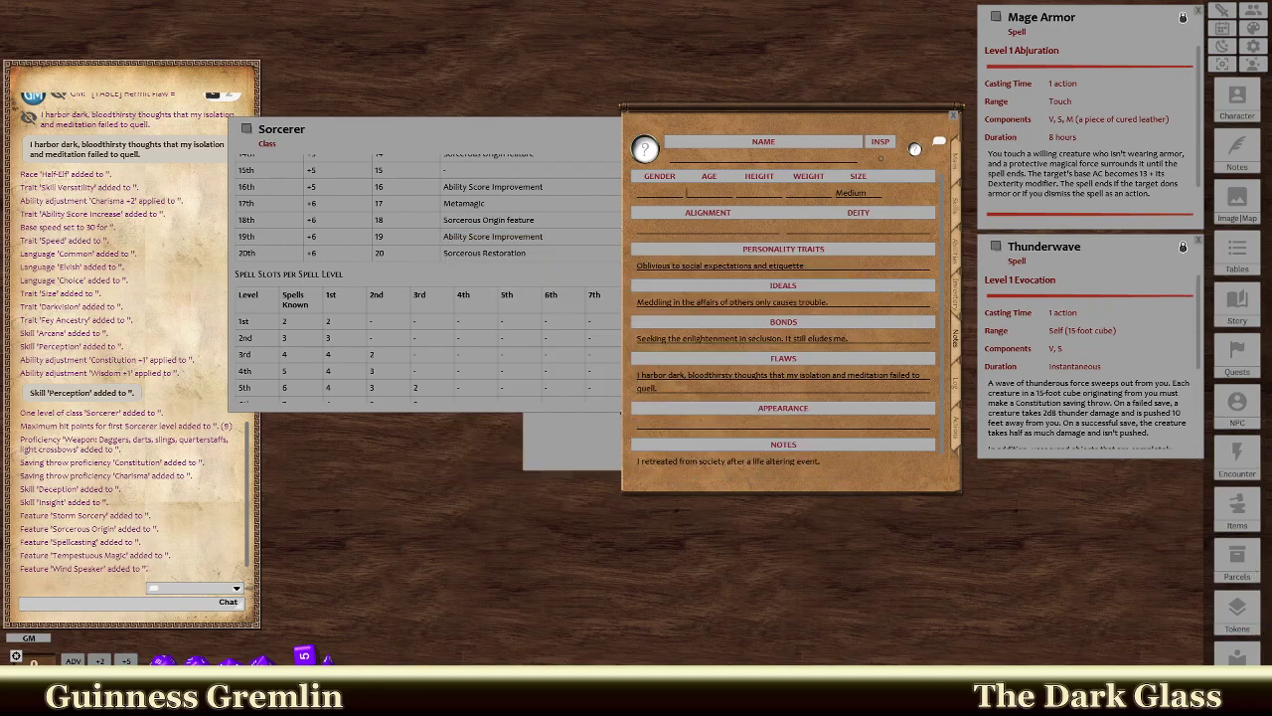
Open the Player's Handbook Half-Elf entry from the library's races and go to its Half-Elf Traits.
click(1238, 656)
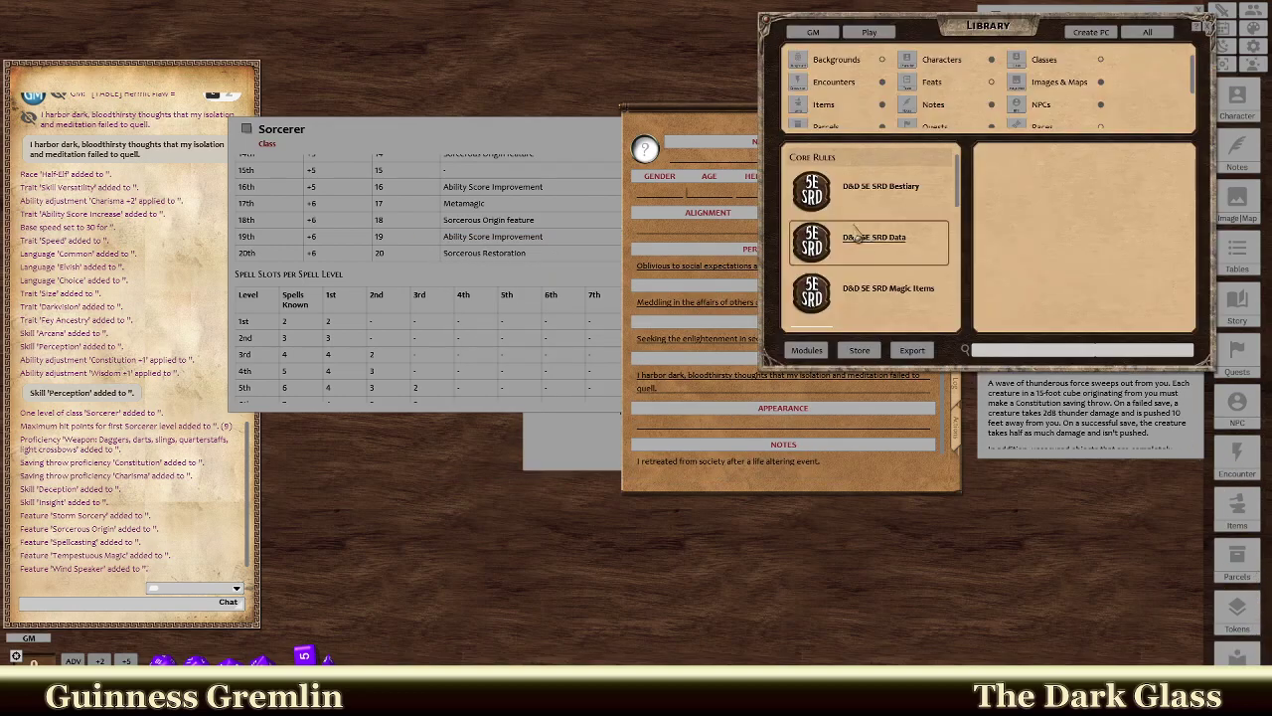
scroll(939, 103, down, 2)
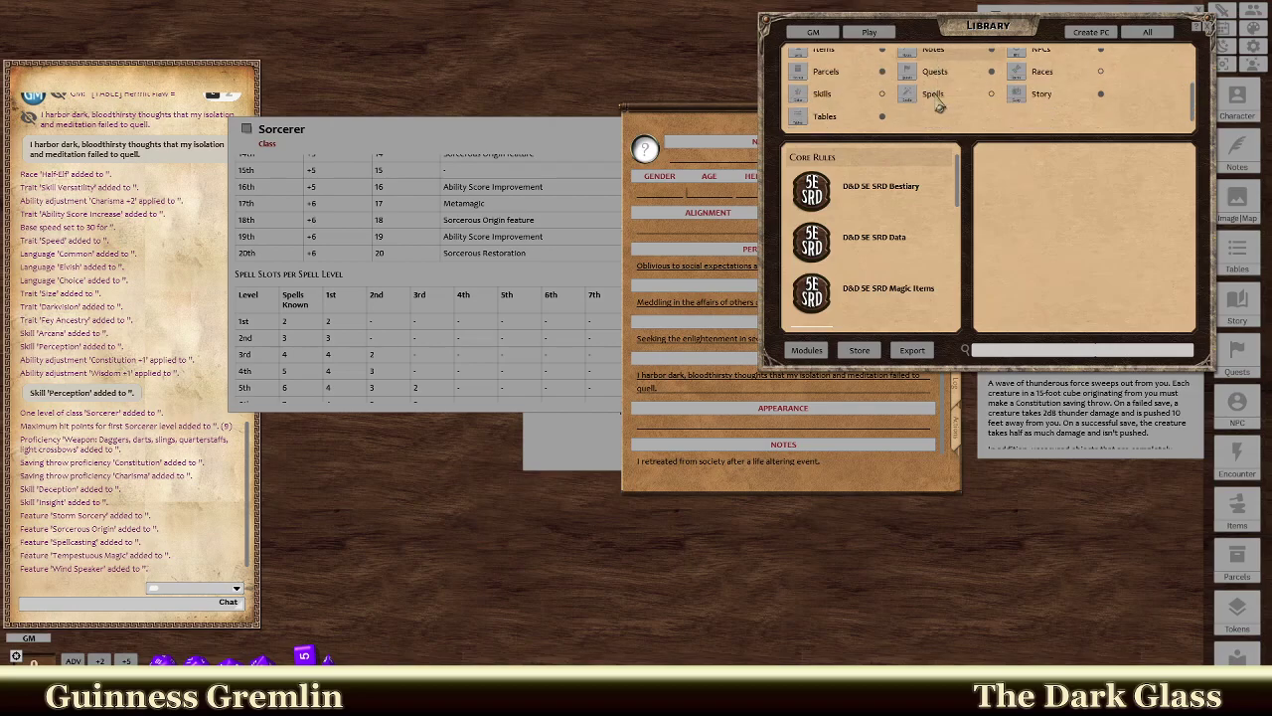
click(1025, 72)
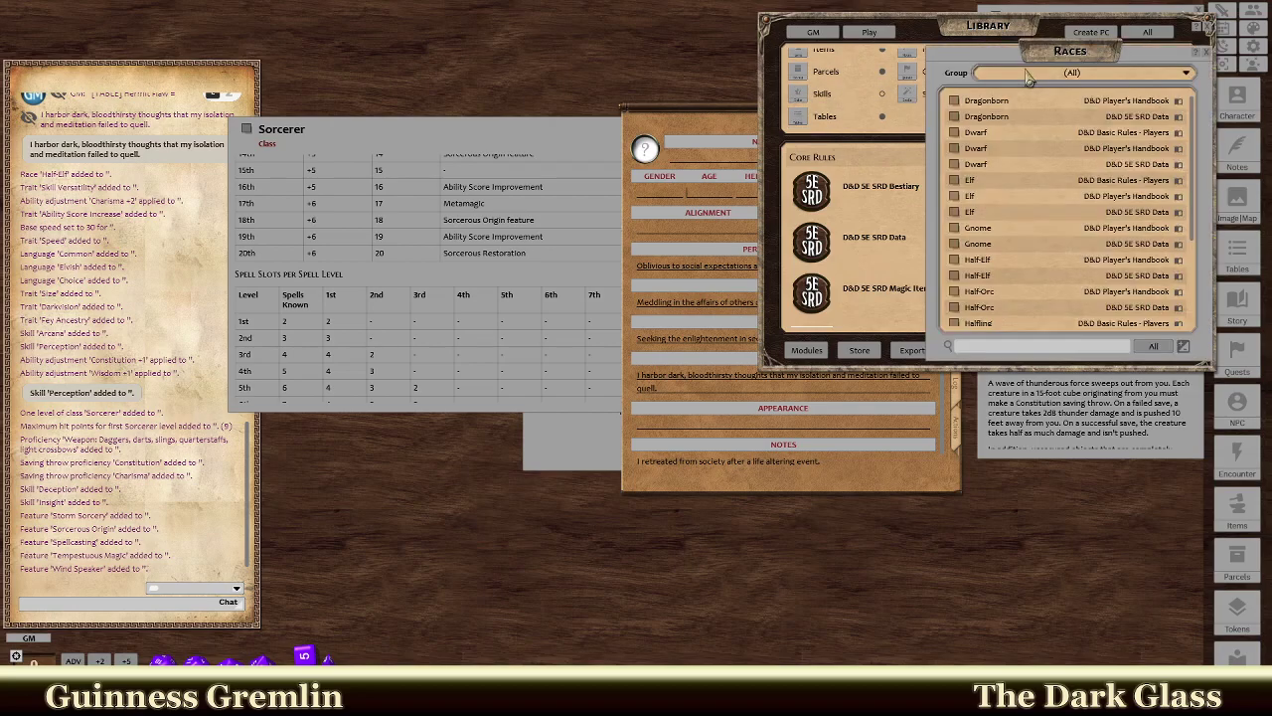
scroll(991, 149, down, 3)
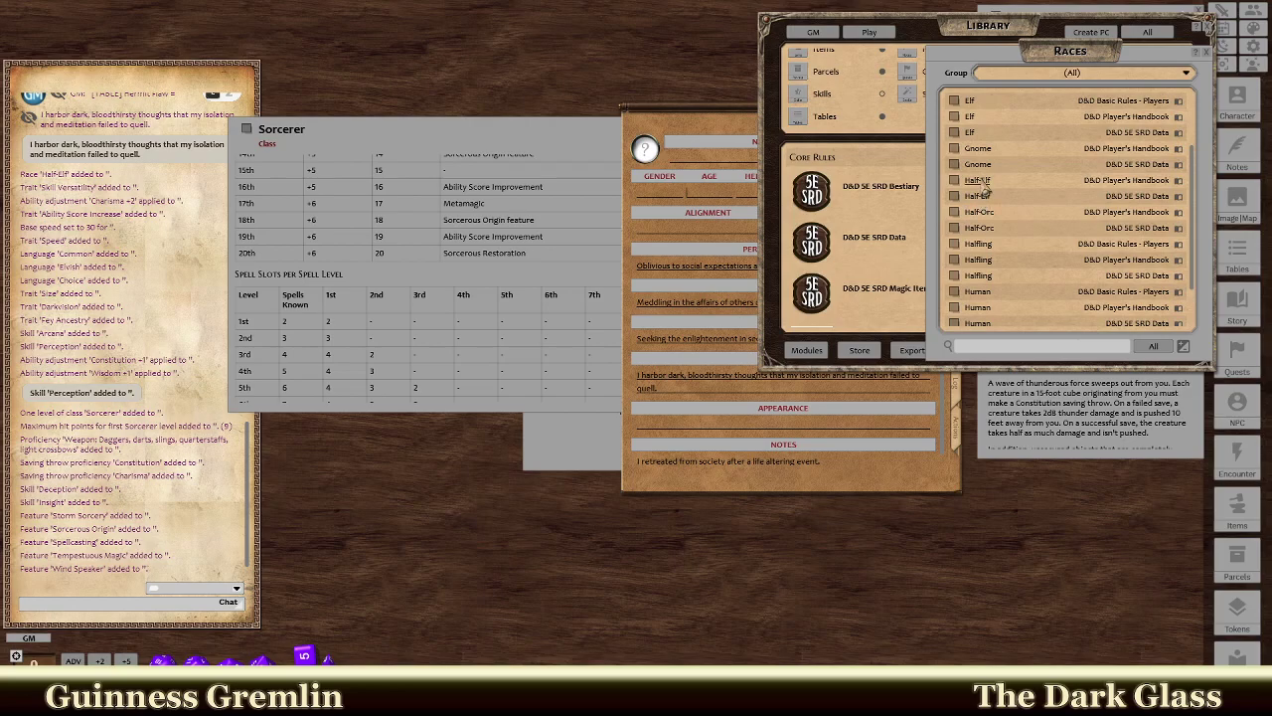
click(978, 180)
scroll(628, 340, down, 3)
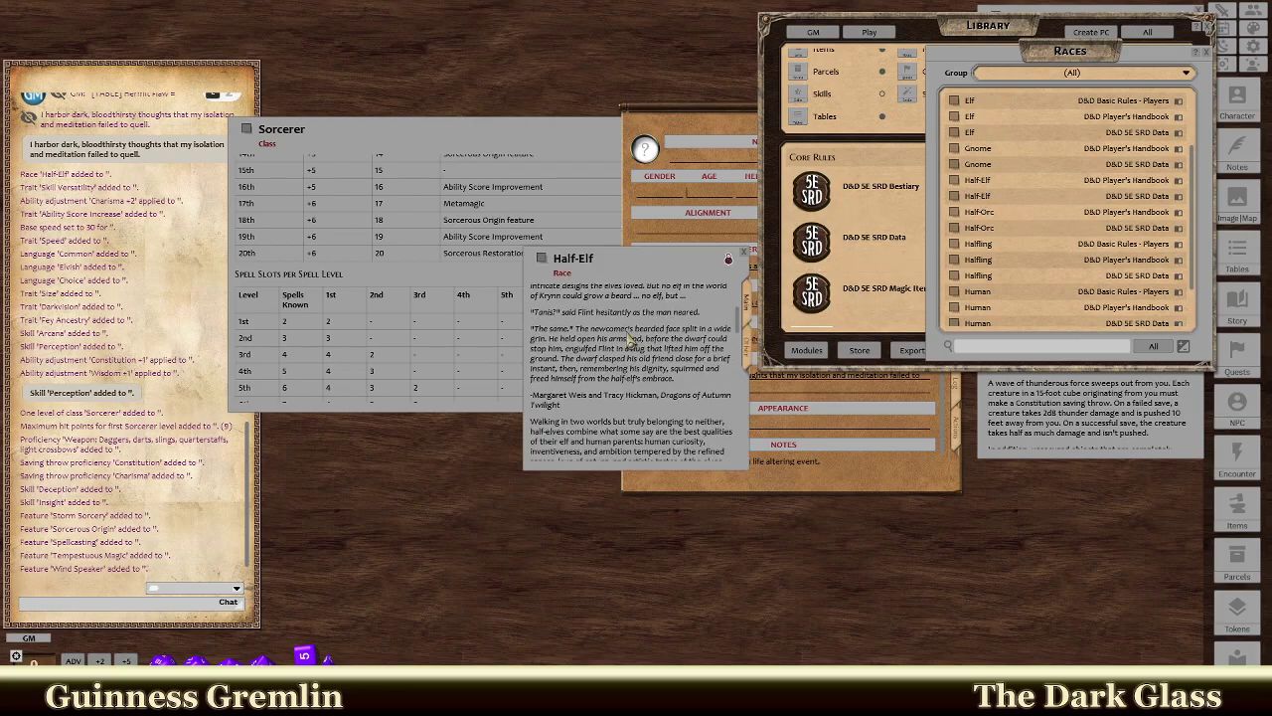
scroll(628, 340, down, 10)
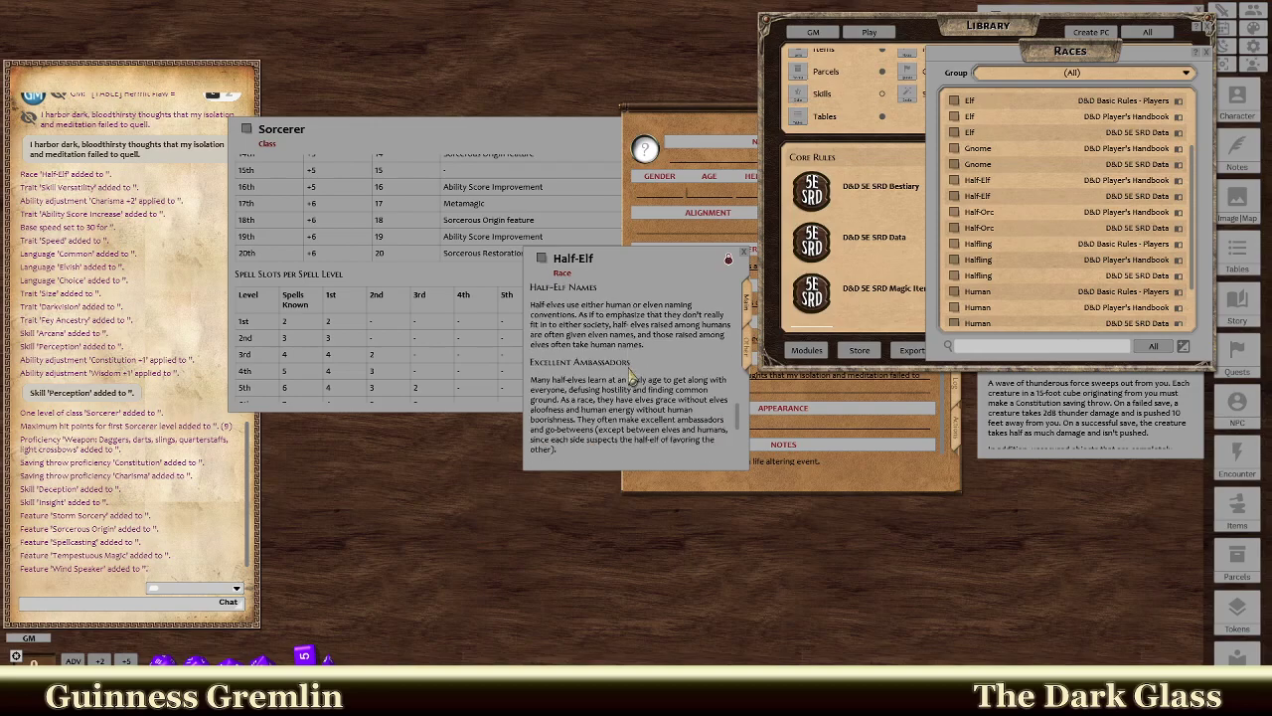
scroll(628, 381, down, 3)
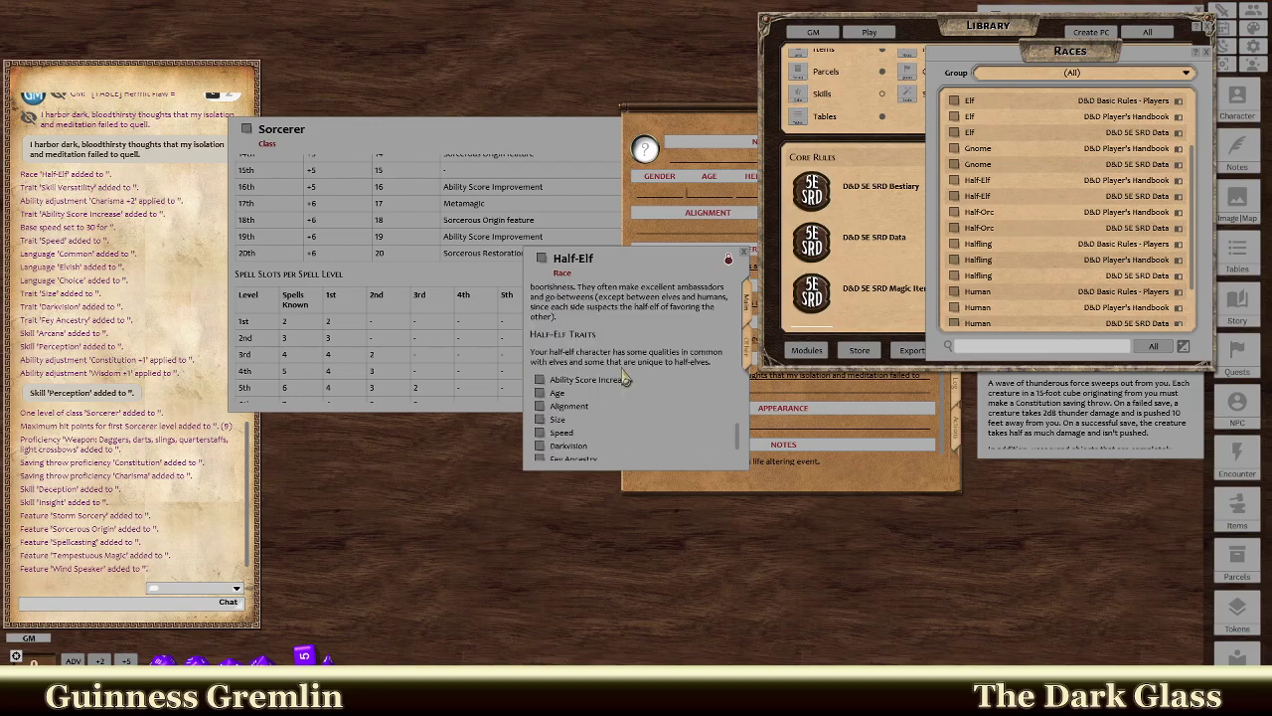
Open the Half-Elf Age trait and arrange it and the race entry clear of the character sheet.
click(548, 395)
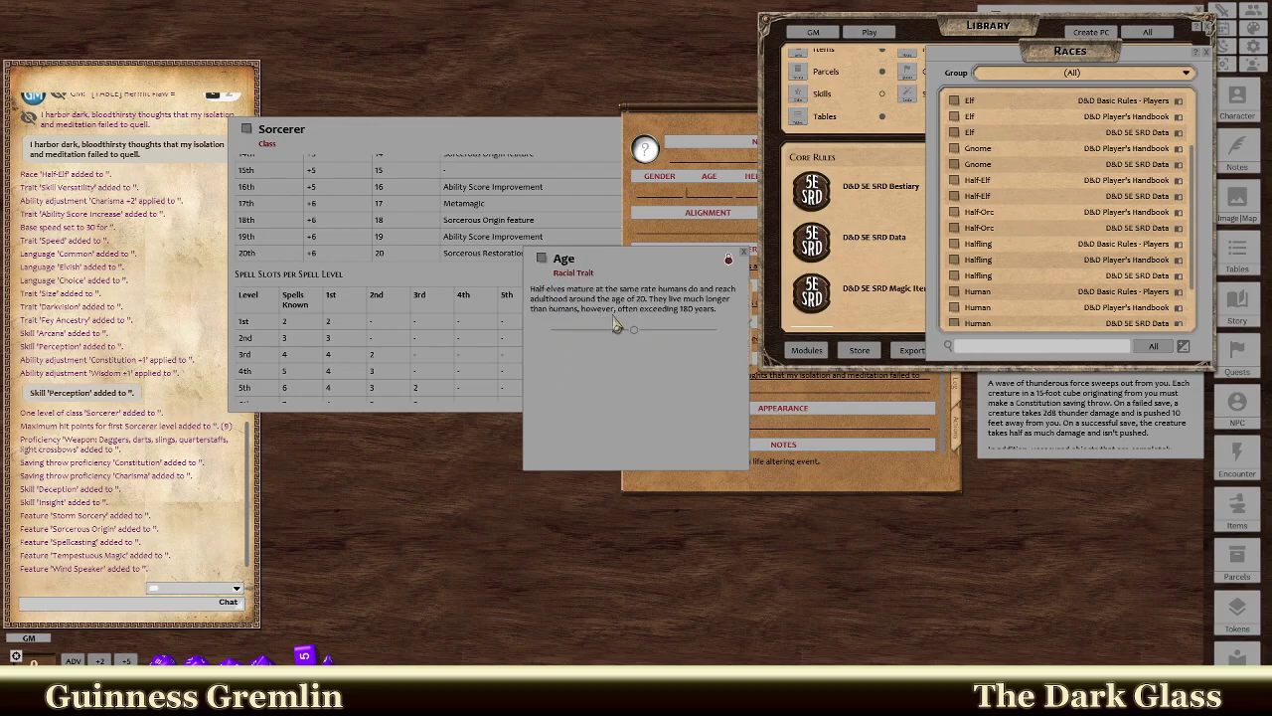
drag(678, 262, 436, 411)
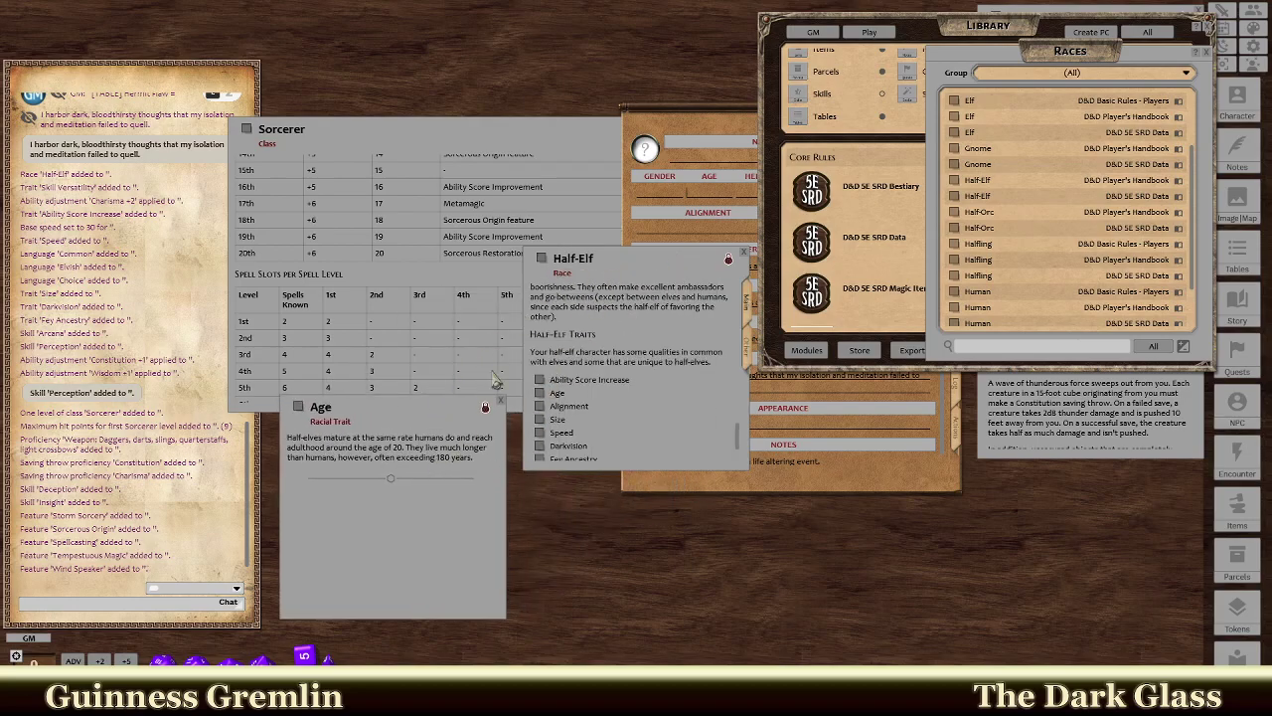
drag(626, 266, 381, 70)
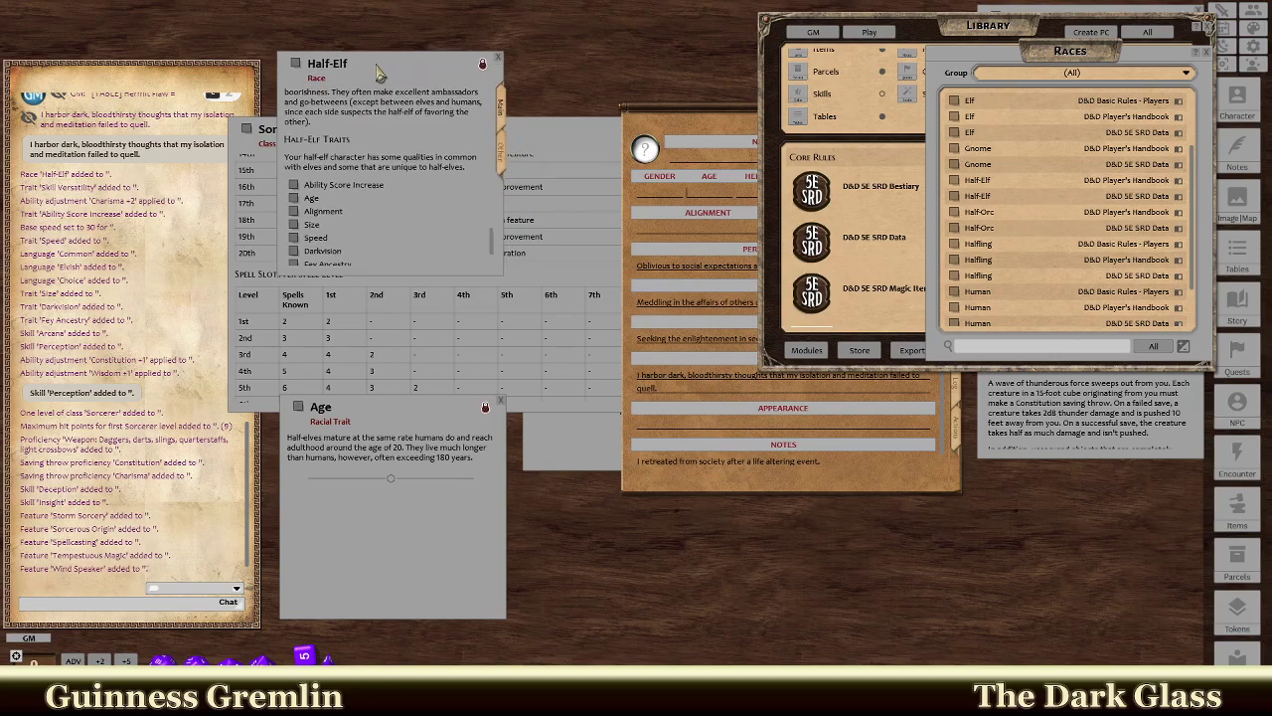
Set the character's gender to Male, roll percentile dice for the age and enter 26.
click(765, 483)
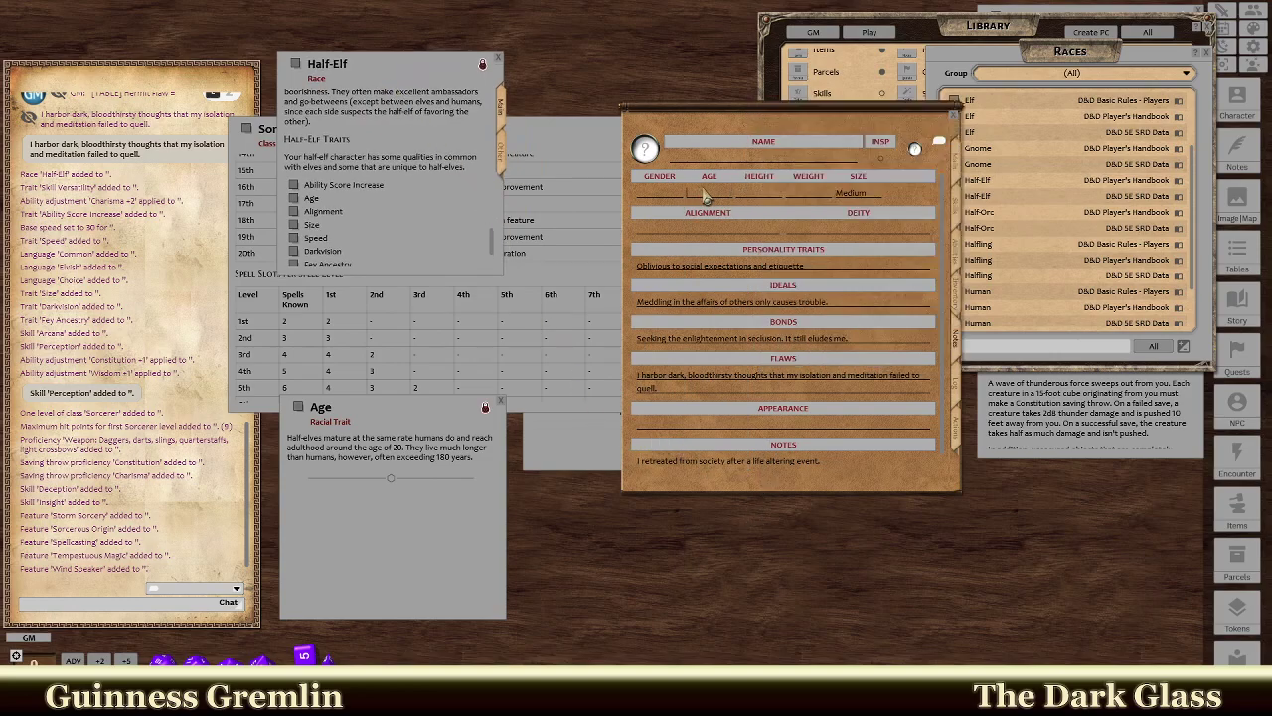
click(652, 196)
right_click(227, 656)
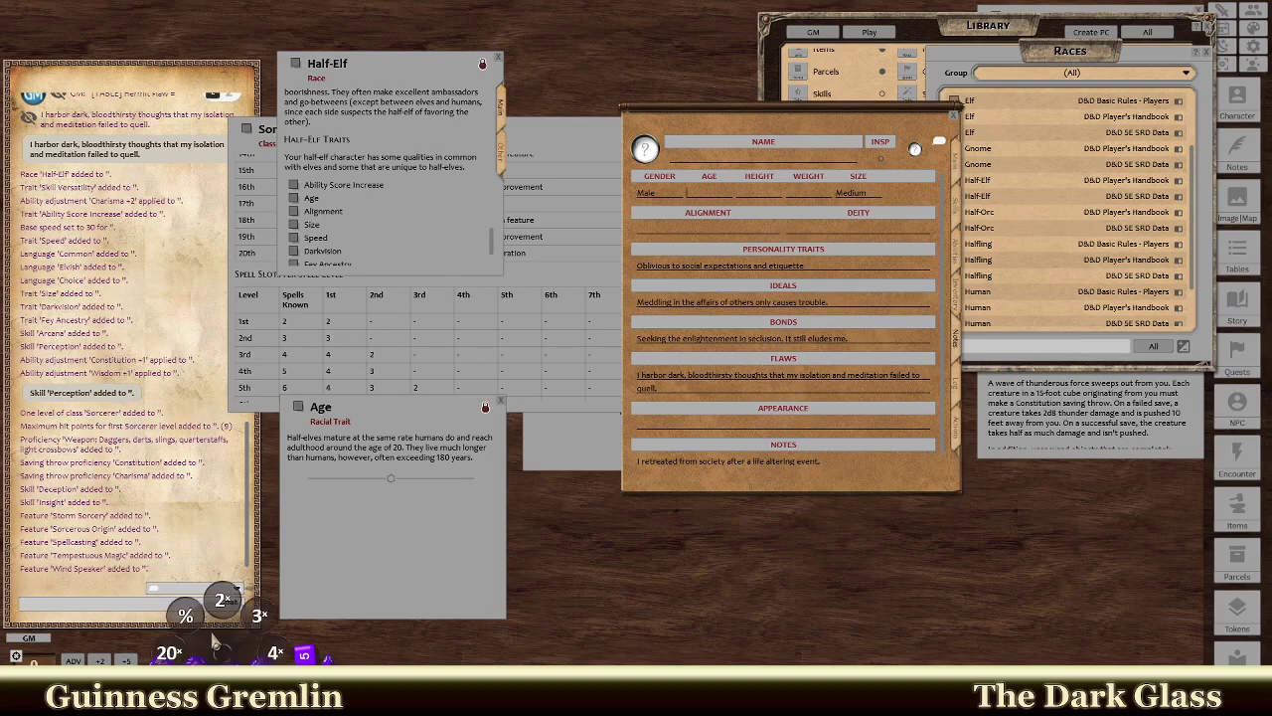
click(186, 624)
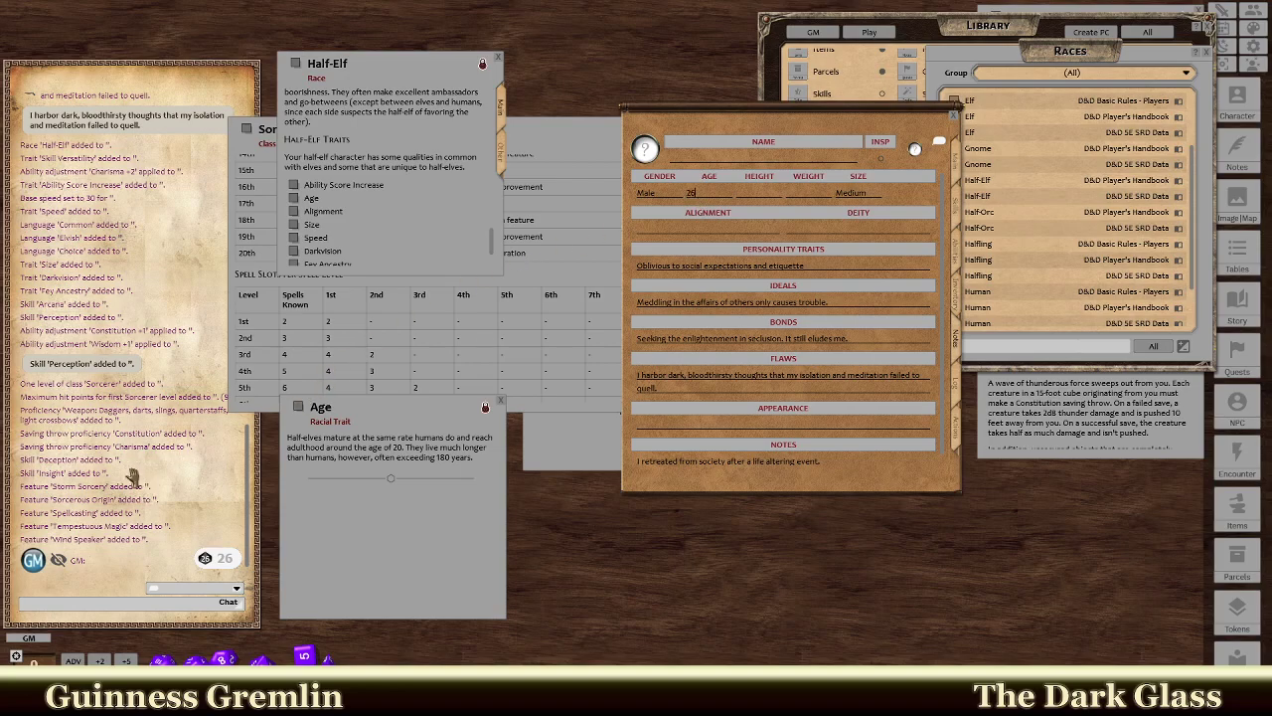
drag(217, 660, 199, 636)
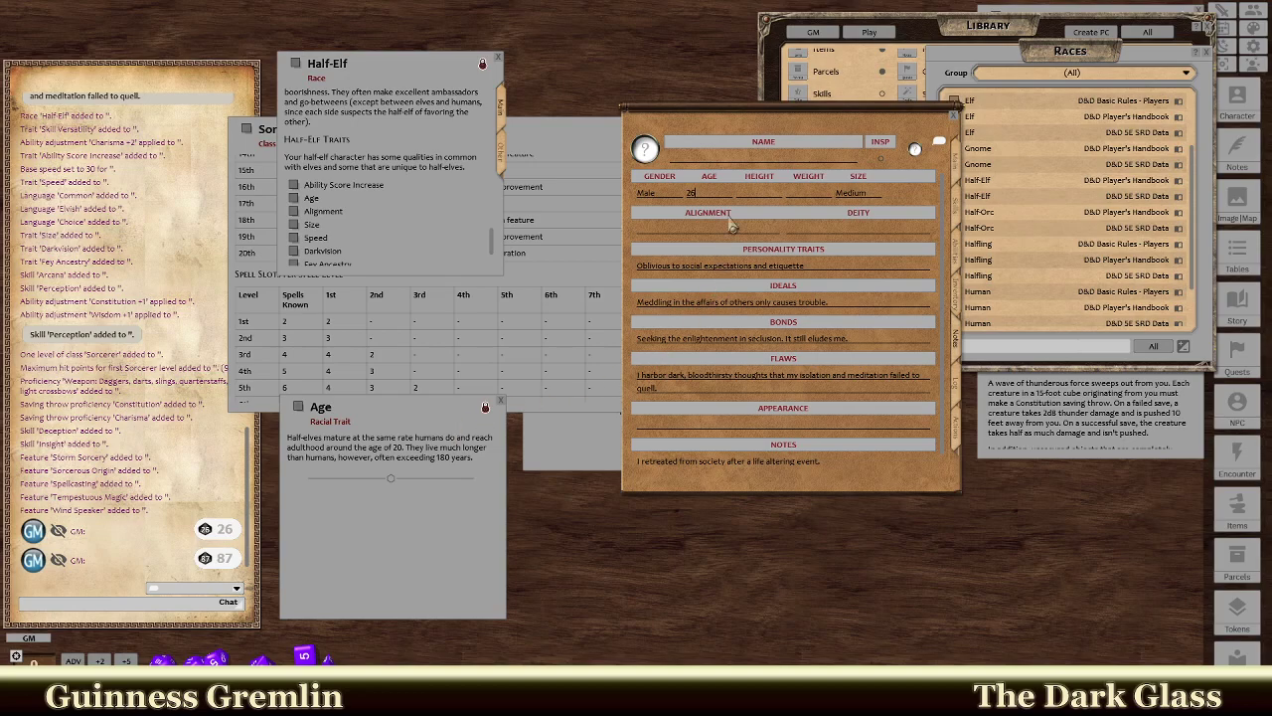
Look through the half-elf traits for height guidance, checking the Speed trait, and close the race entry.
click(751, 196)
scroll(320, 201, down, 2)
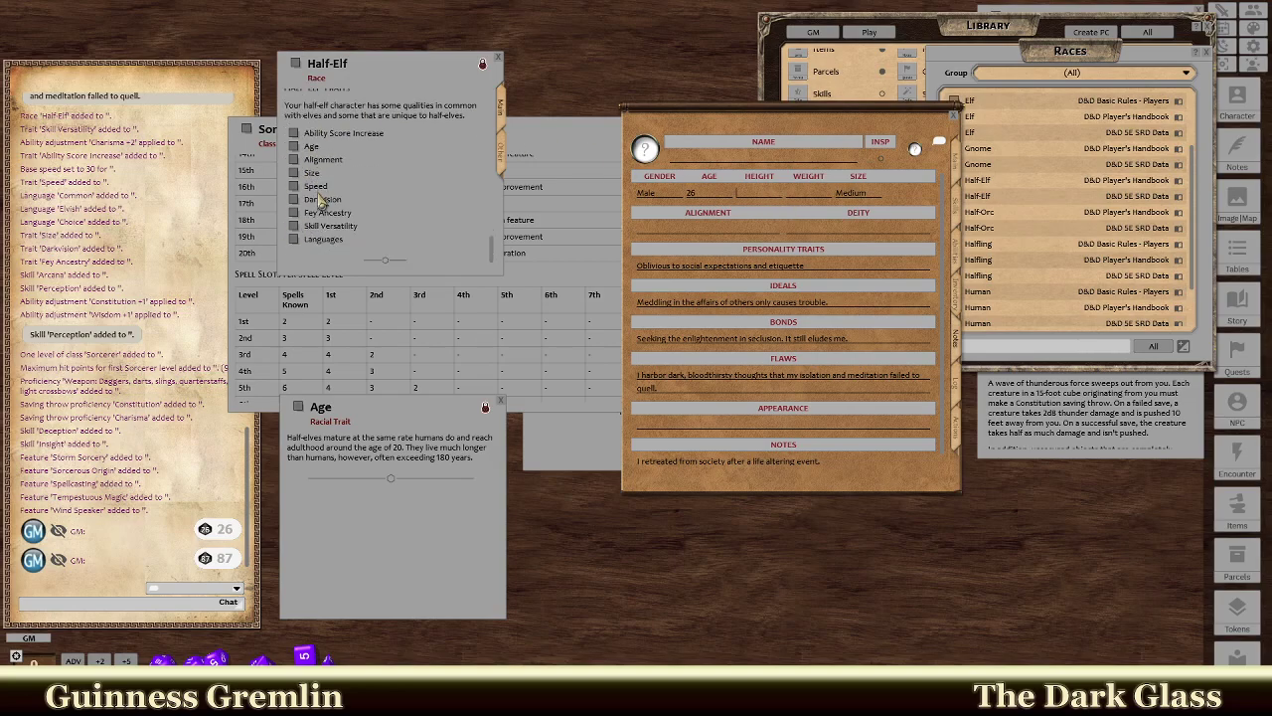
click(296, 186)
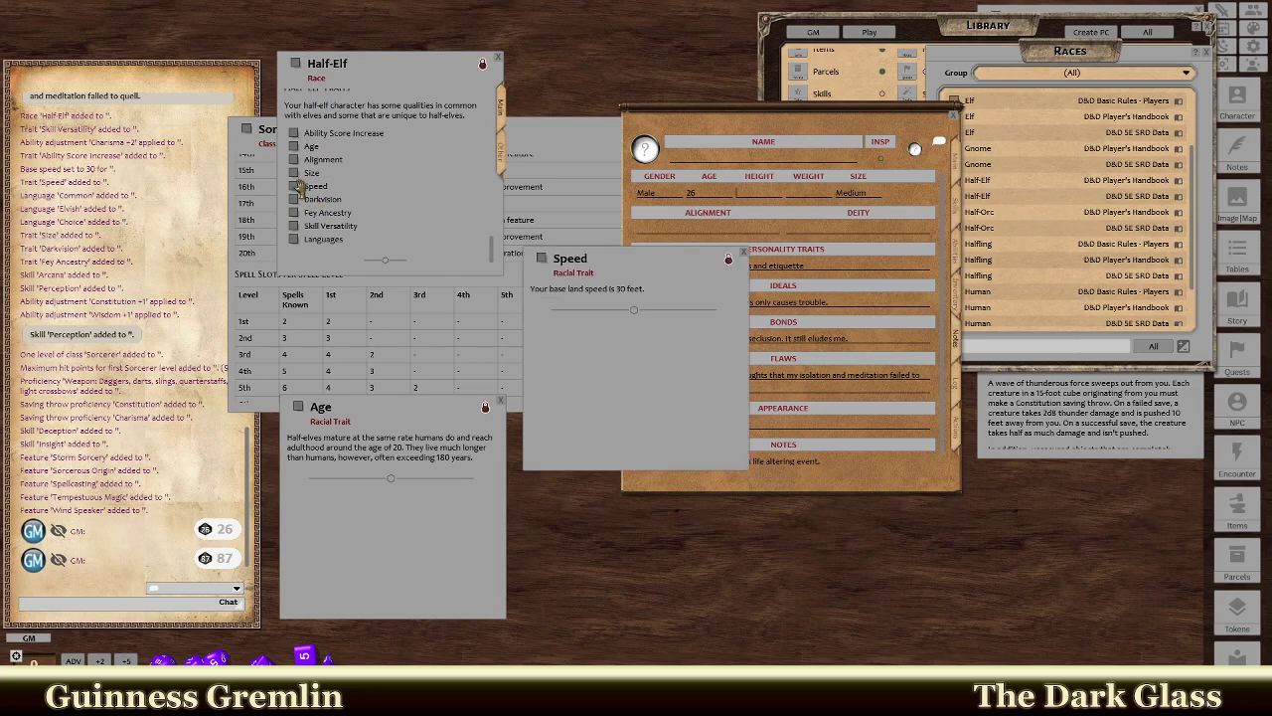
click(743, 251)
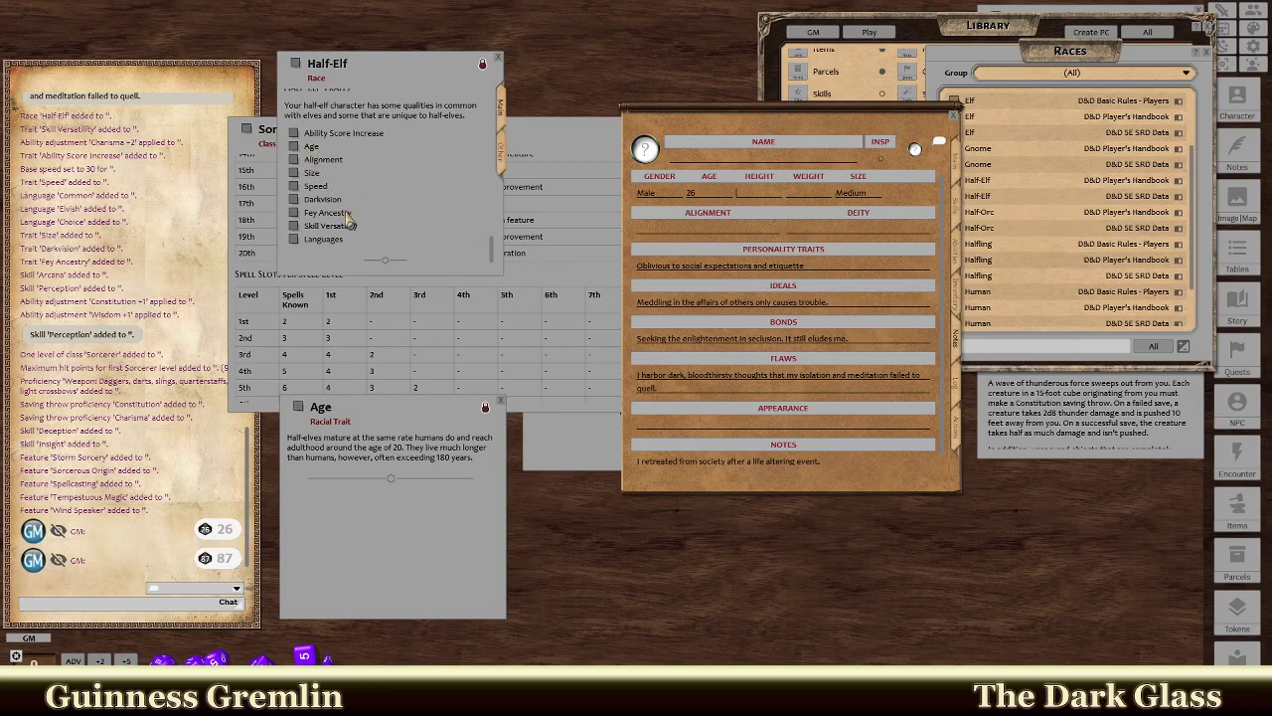
scroll(348, 216, up, 2)
scroll(360, 221, down, 2)
click(498, 57)
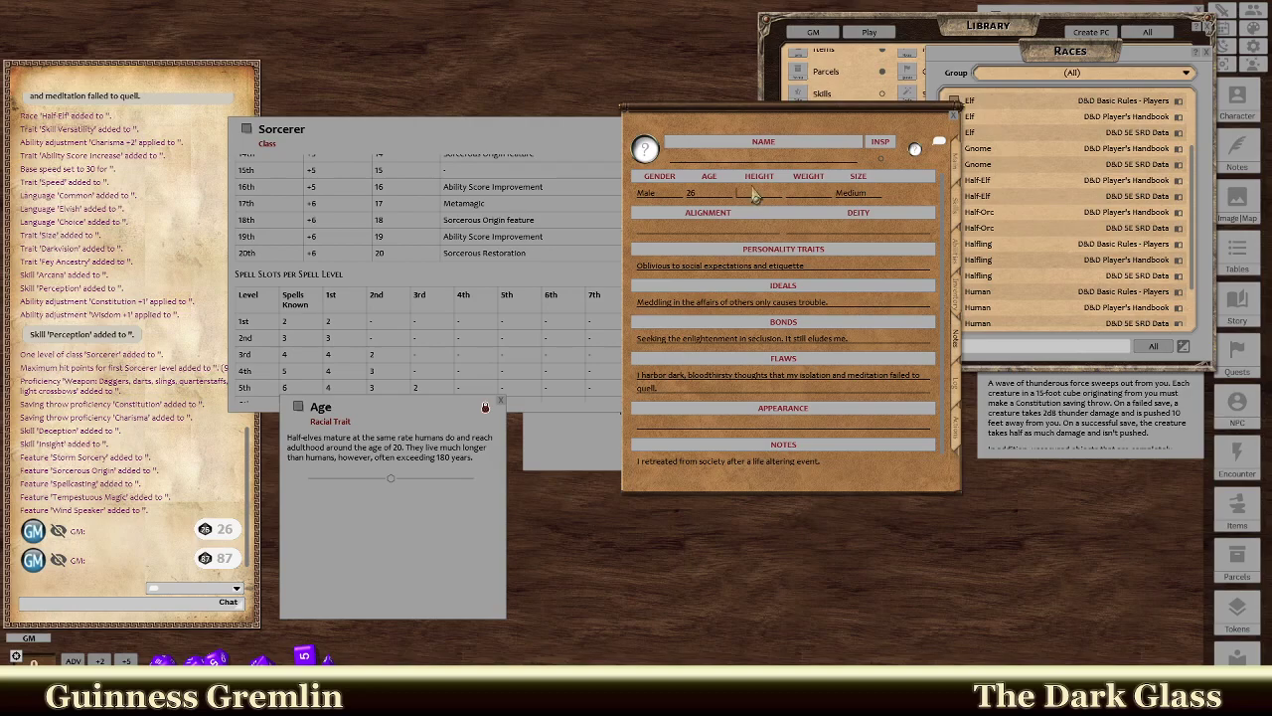
Set the character's height to 5'10" and weight to 130.
text(5)
text('10)
text(1)
text(30)
Enter the character's full name in the name field of the sheet.
click(756, 154)
text(Bartlebus E)
key(BackSpace)
key(BackSpace)
text(E)
text(lvi)
text(nd)
Describe the character's appearance as "Roughshod, Travel worn, with grey eyes and long flowing raven hair. Thin but not frail".
click(846, 426)
text(Roughshod, tra)
key(BackSpace)
key(BackSpace)
key(BackSpace)
text(Travell)
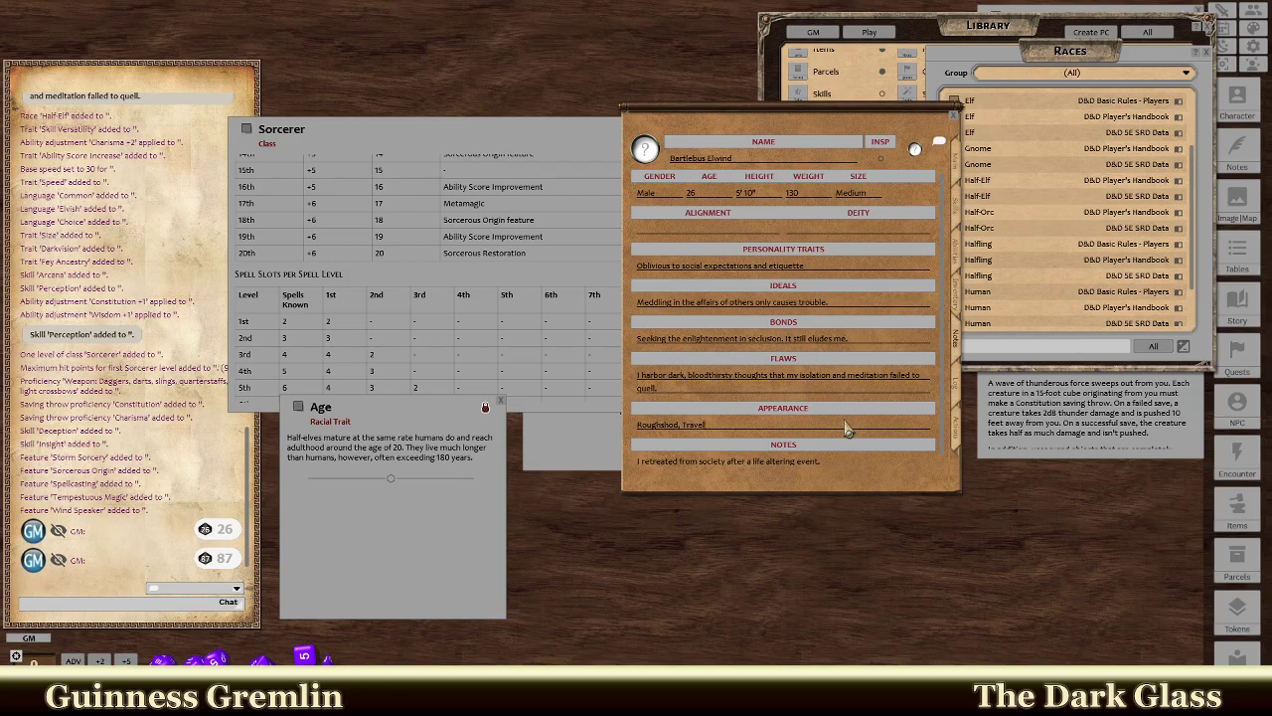
text( wron)
key(BackSpace)
key(BackSpace)
key(BackSpace)
text(orn, with)
text(ge)
text(ey)
text( eye)
text(s and long flow)
text(ing)
text( black)
key(BackSpace)
key(BackSpace)
key(BackSpace)
key(BackSpace)
text(raven hair. I)
text(hin but not r)
key(BackSpace)
text(frail,)
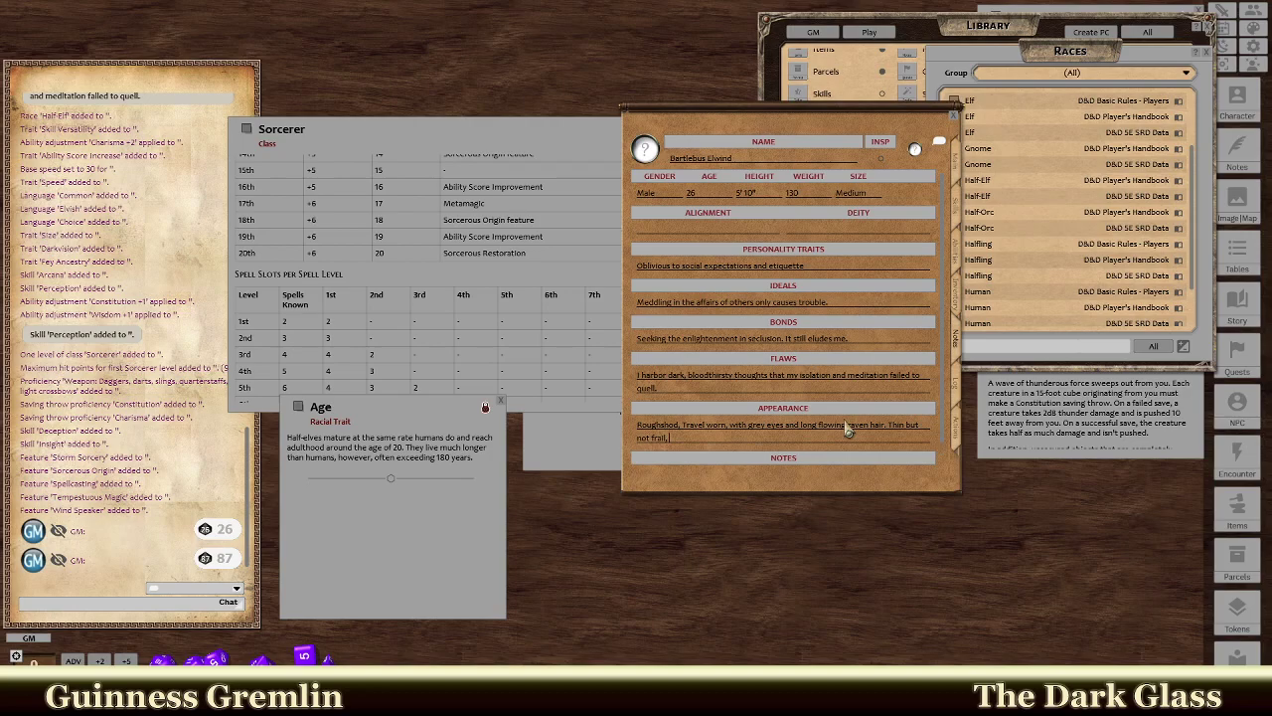
Finish the appearance description with "Angular features and nubbed elven ears." as a new sentence.
text(.)
key(BackSpace)
text(. Hollowed f)
key(BackSpace)
key(BackSpace)
key(BackSpace)
key(BackSpace)
key(BackSpace)
key(BackSpace)
key(BackSpace)
key(BackSpace)
text(a)
key(BackSpace)
text(Angula)
text(r features)
text( and nub)
text(be)
text(e)
text(d alven ears.)
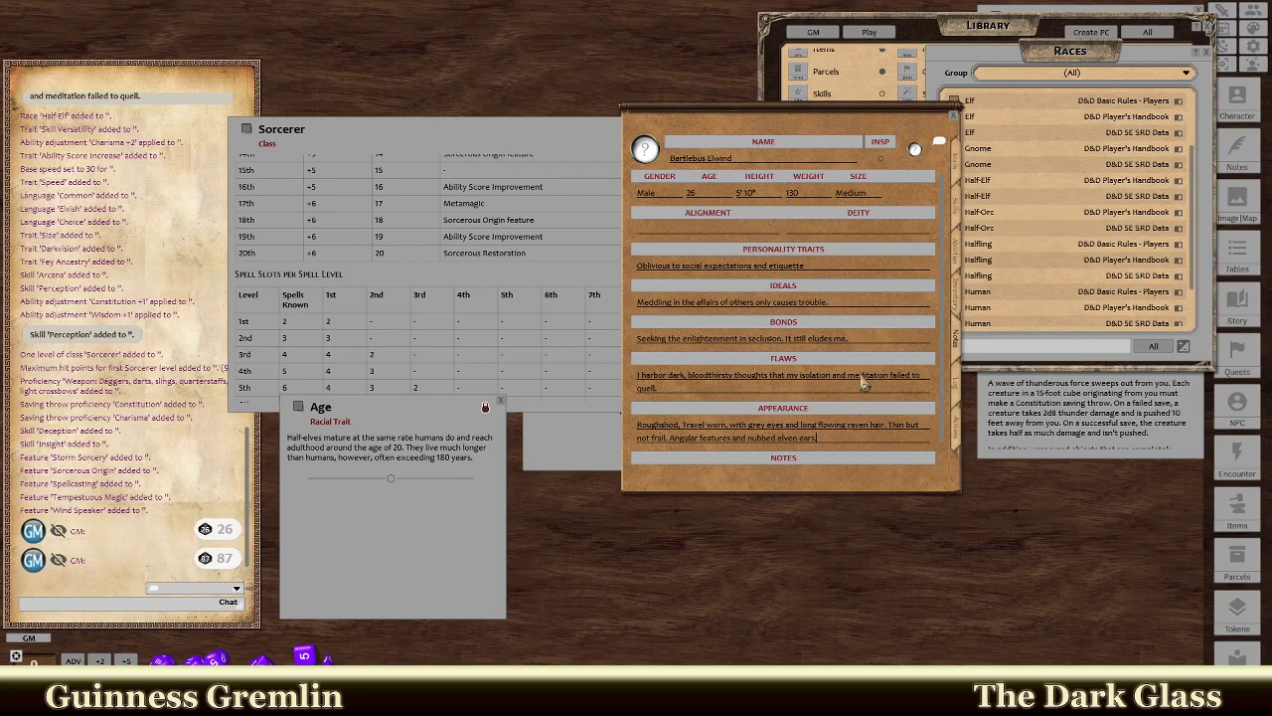
Set the character's portrait on the main page to Half-Elf_Male2.jpg from the supplied portrait images.
click(963, 171)
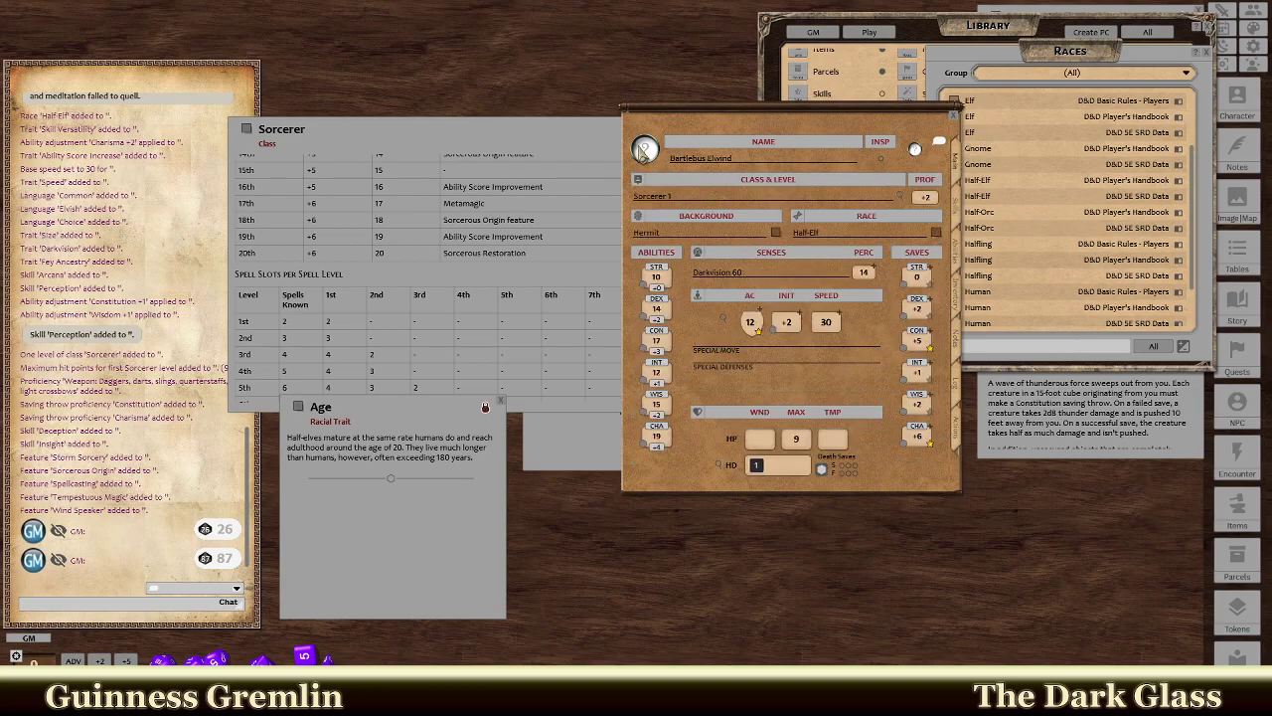
click(644, 151)
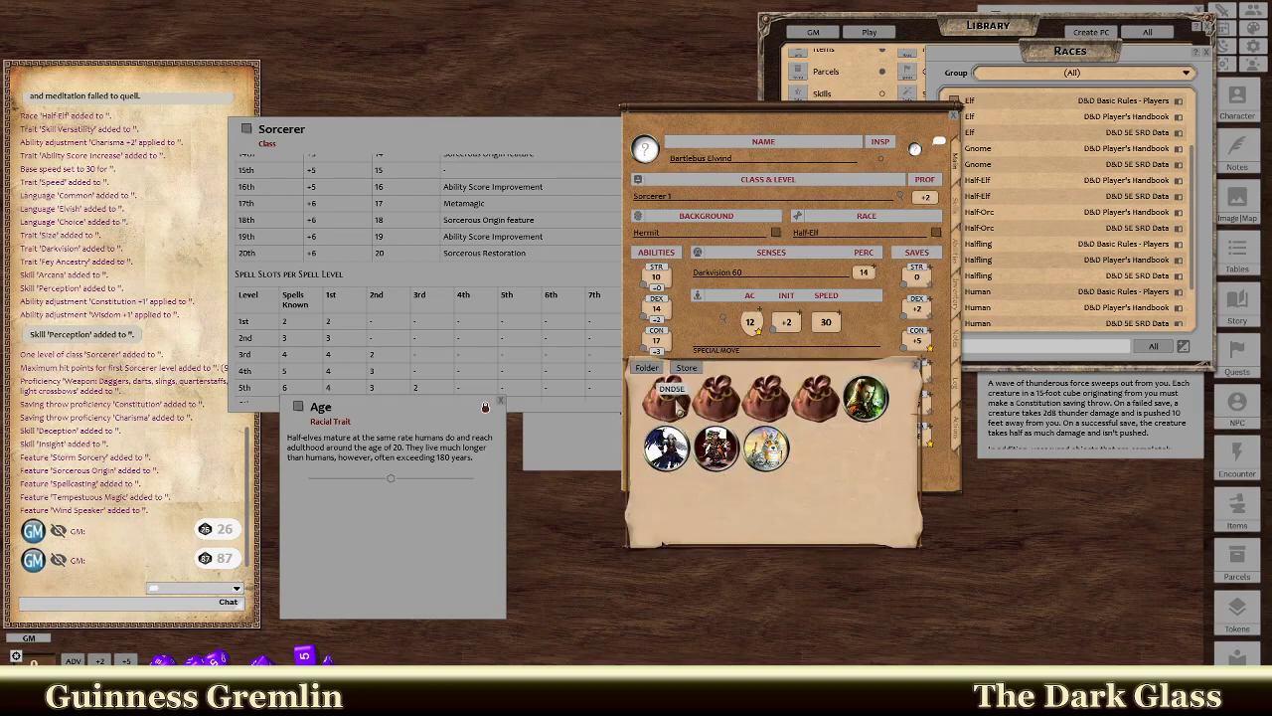
drag(690, 408, 675, 410)
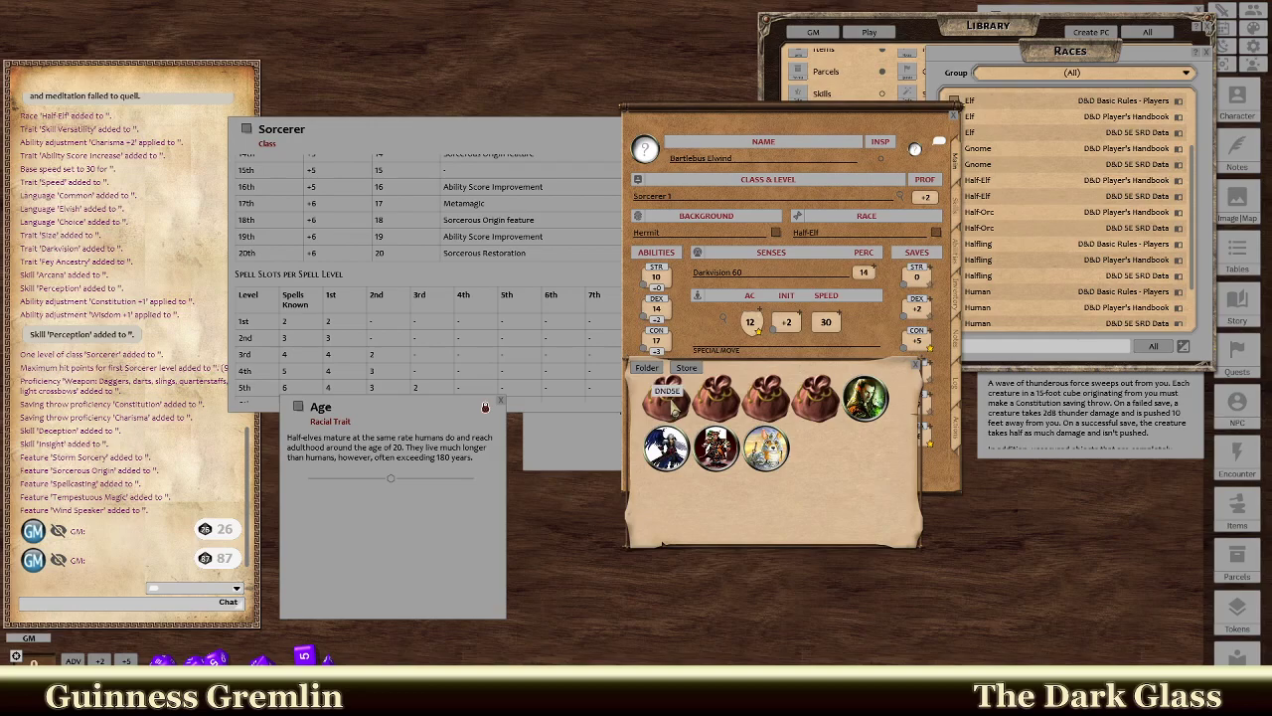
click(673, 409)
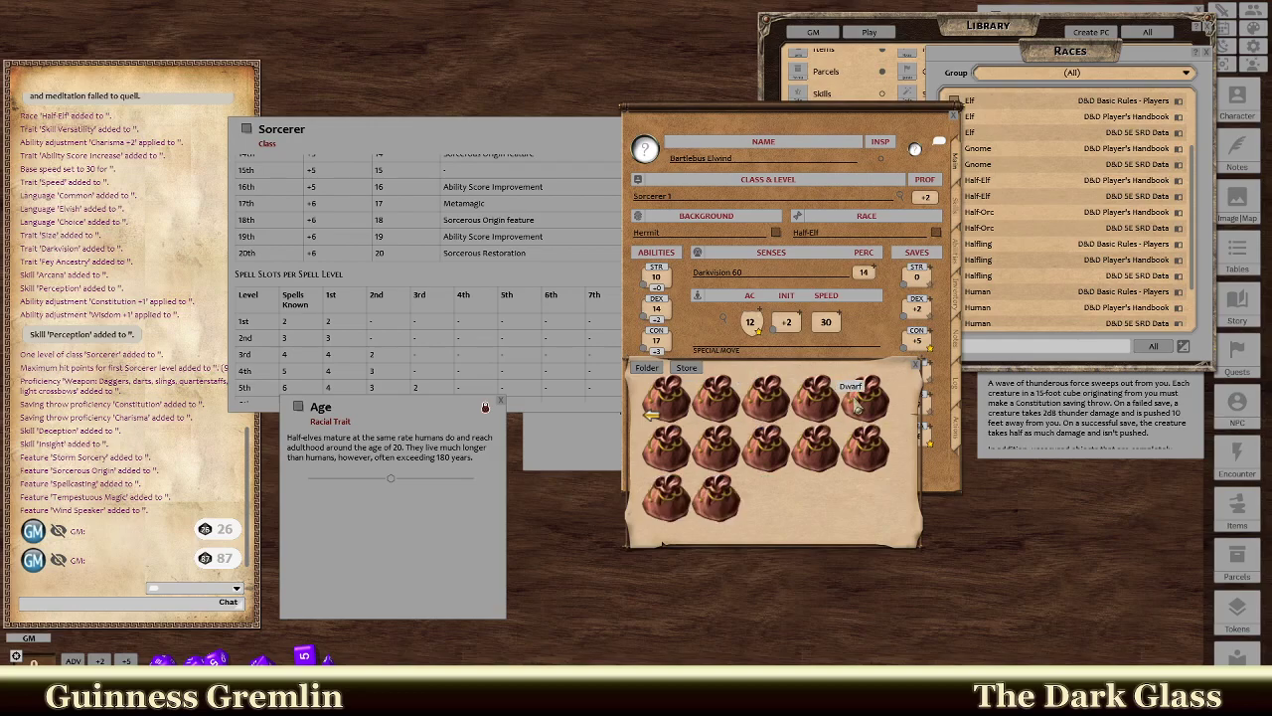
click(765, 453)
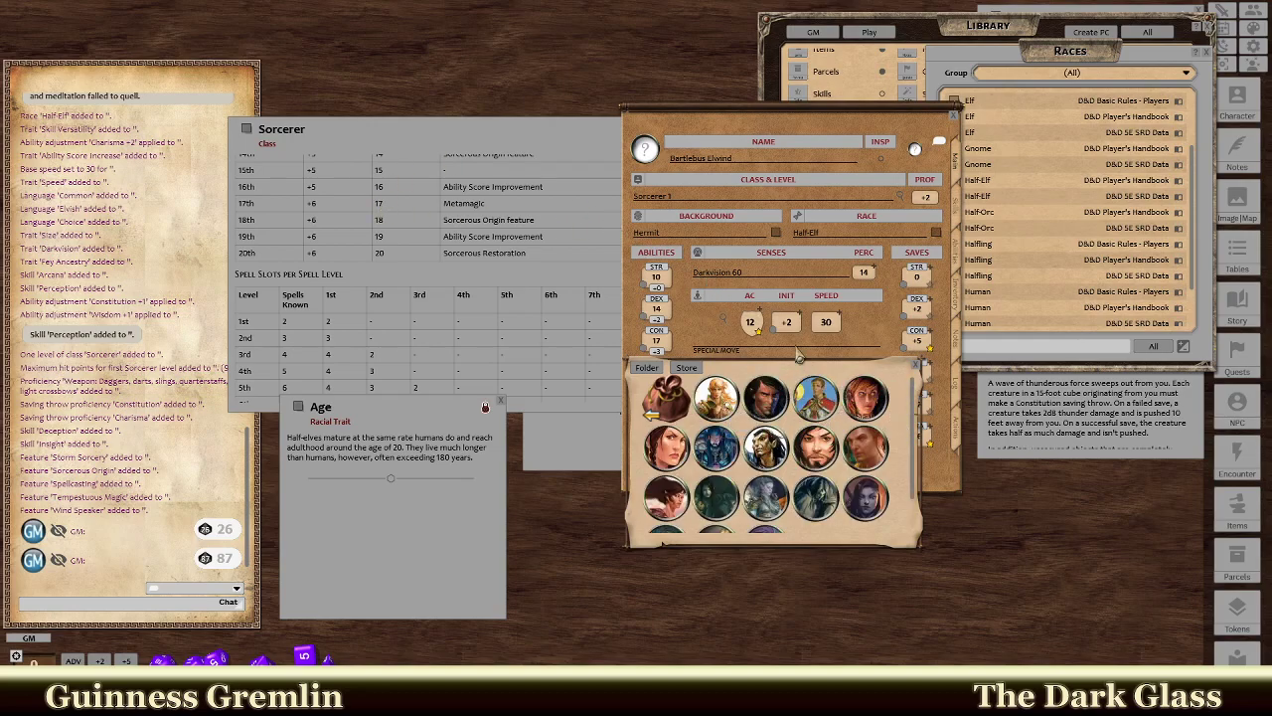
scroll(801, 475, down, 1)
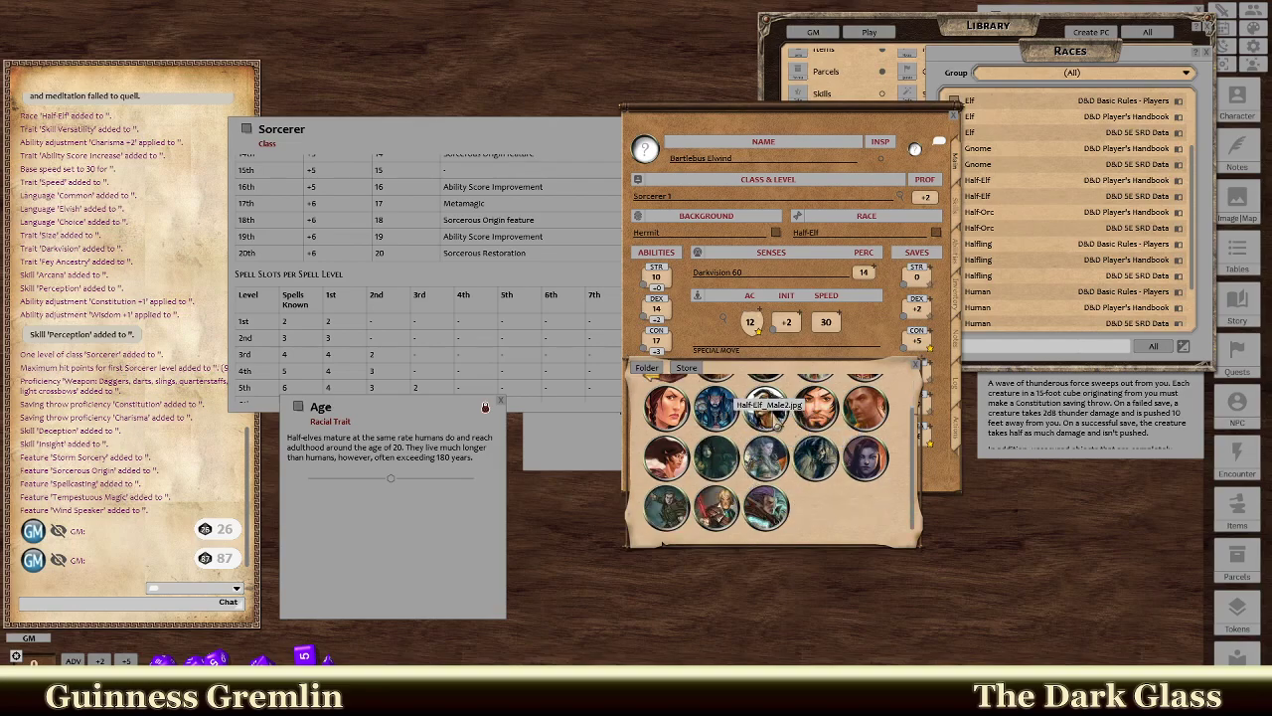
scroll(778, 425, up, 1)
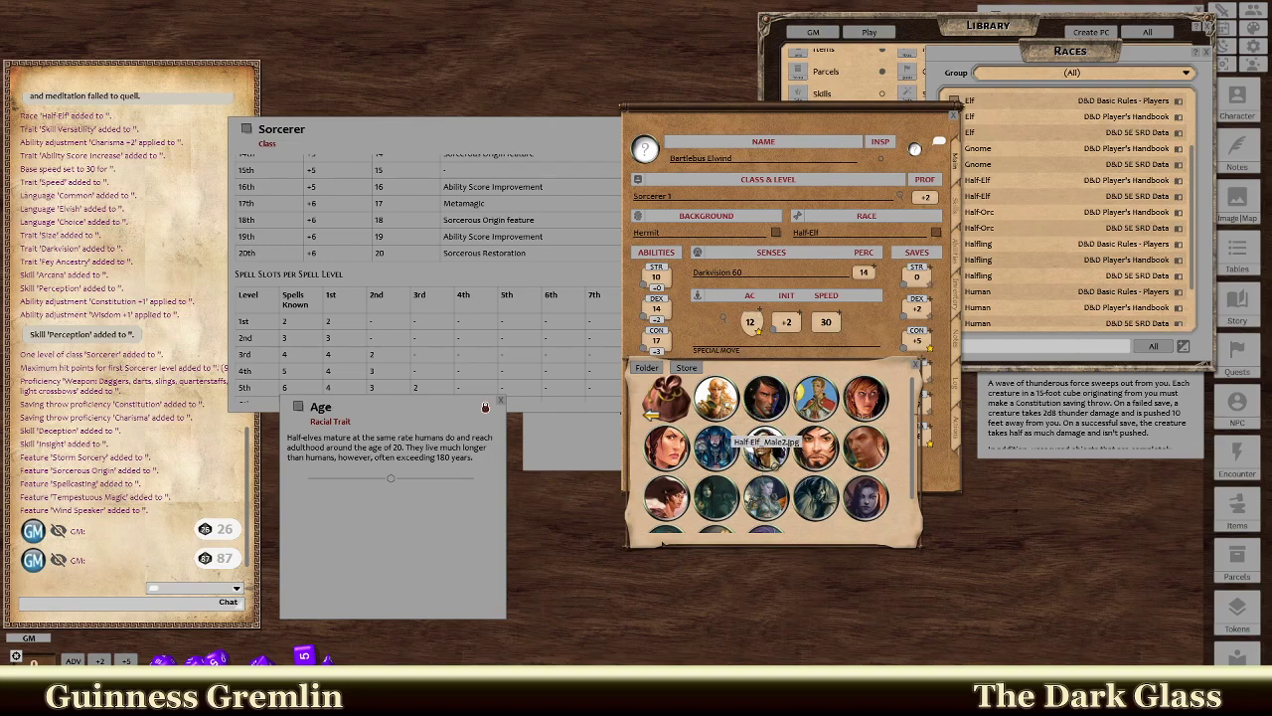
scroll(766, 457, down, 1)
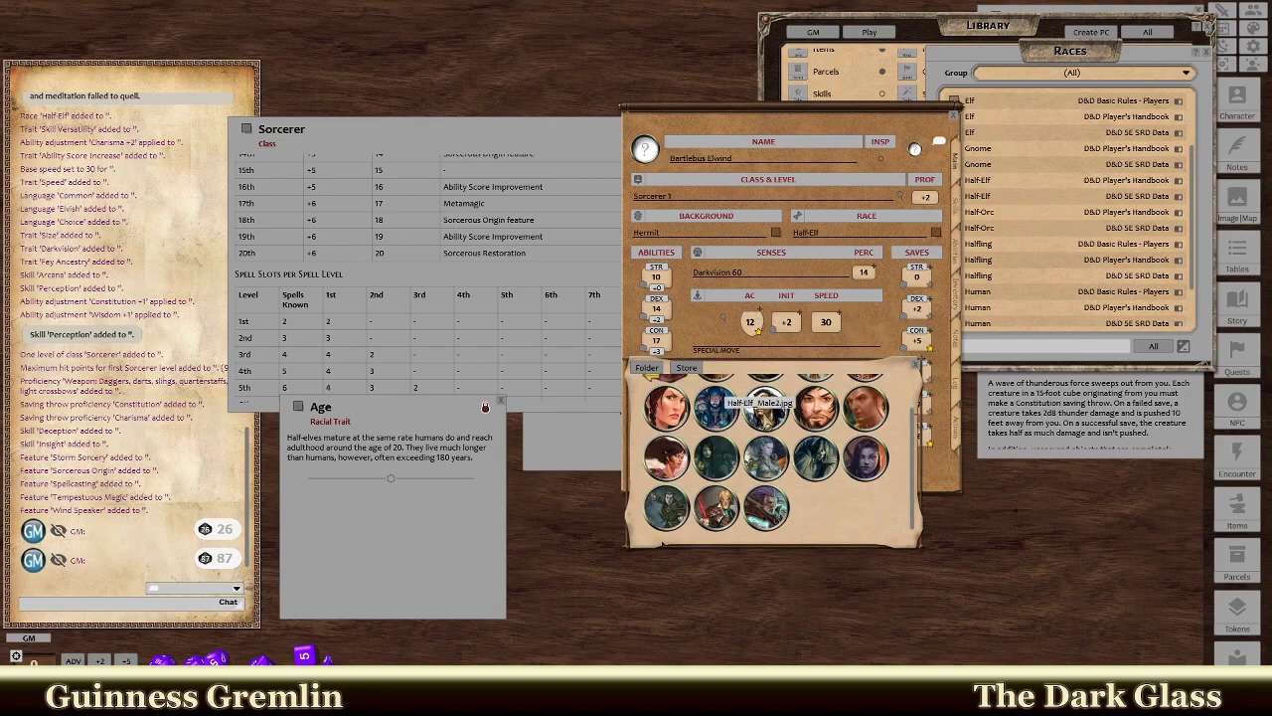
click(766, 405)
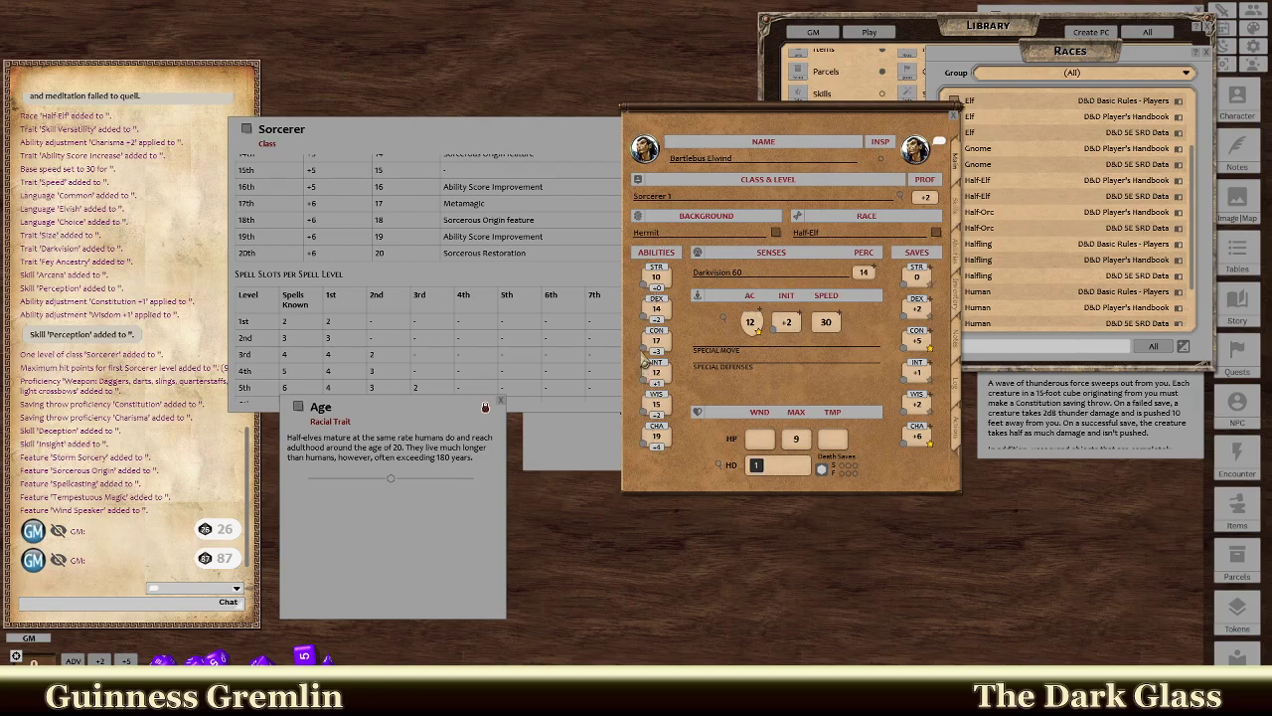
Close the Sorcerer class entry and roll a Dexterity check for the character in the chat.
click(606, 154)
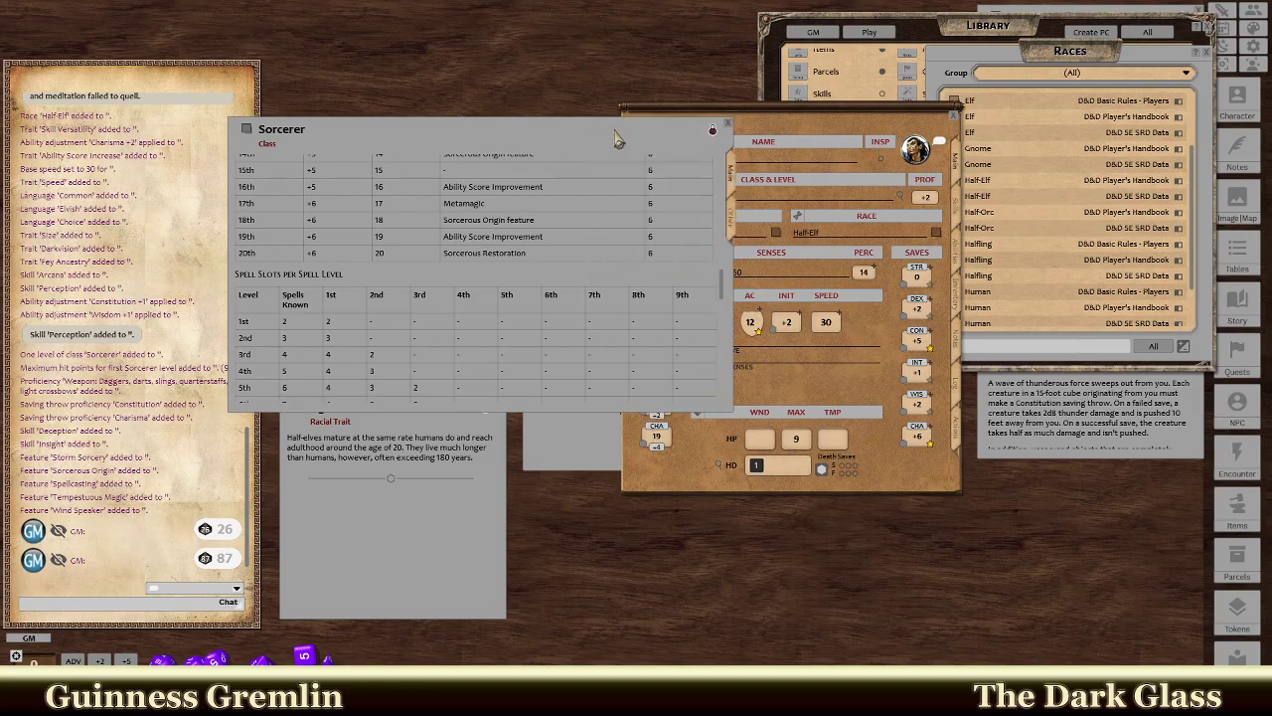
click(729, 124)
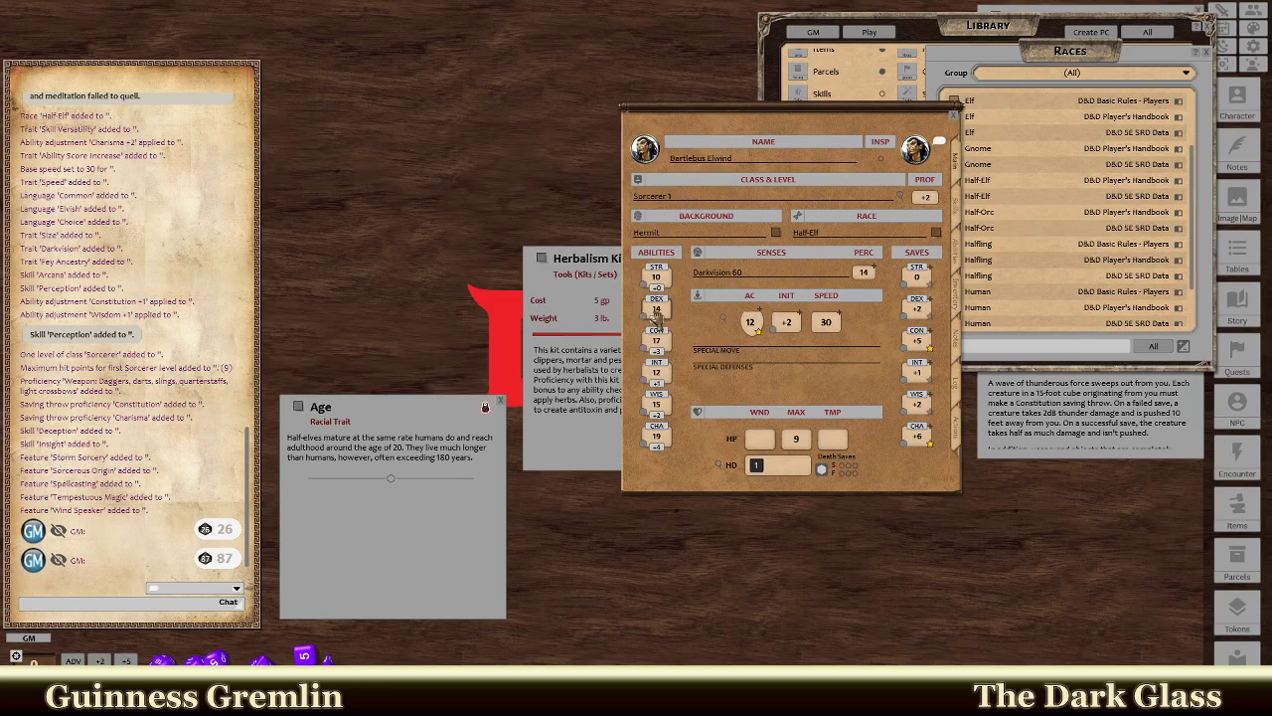
drag(642, 320, 159, 602)
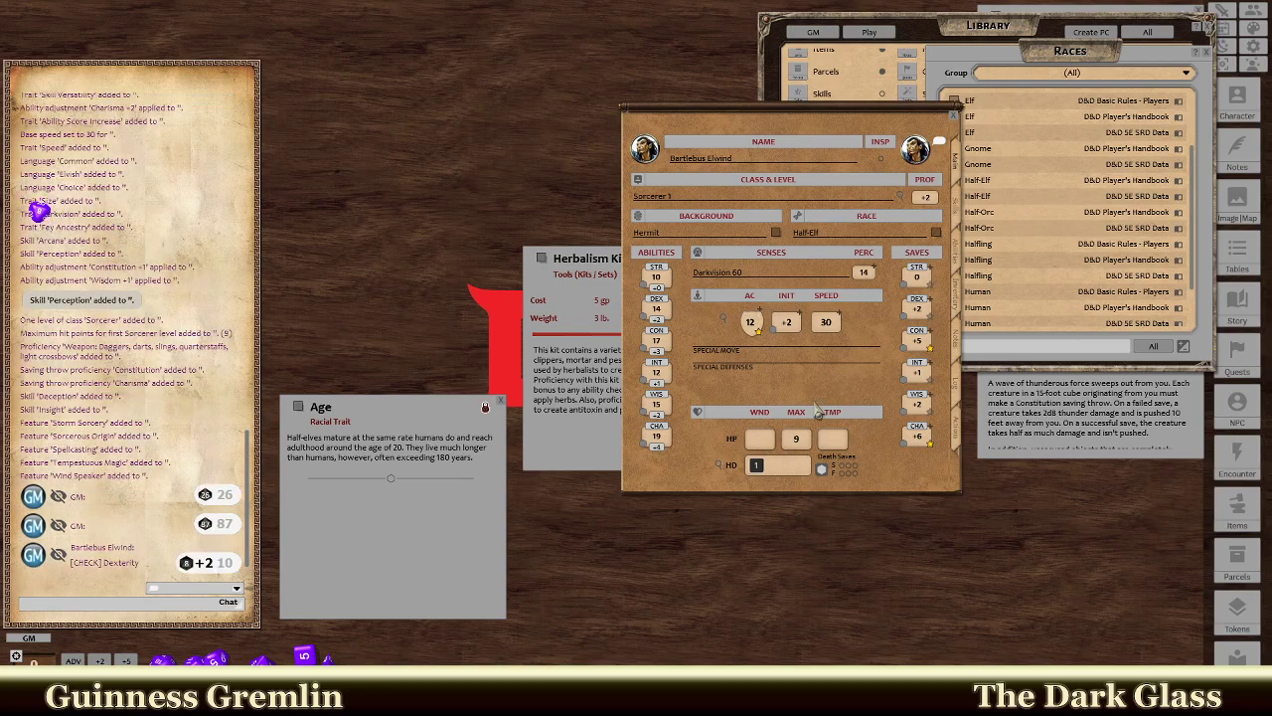
Roll attack and damage for the light crossbow and the Fire Bolt cantrip from the character's actions page.
click(960, 439)
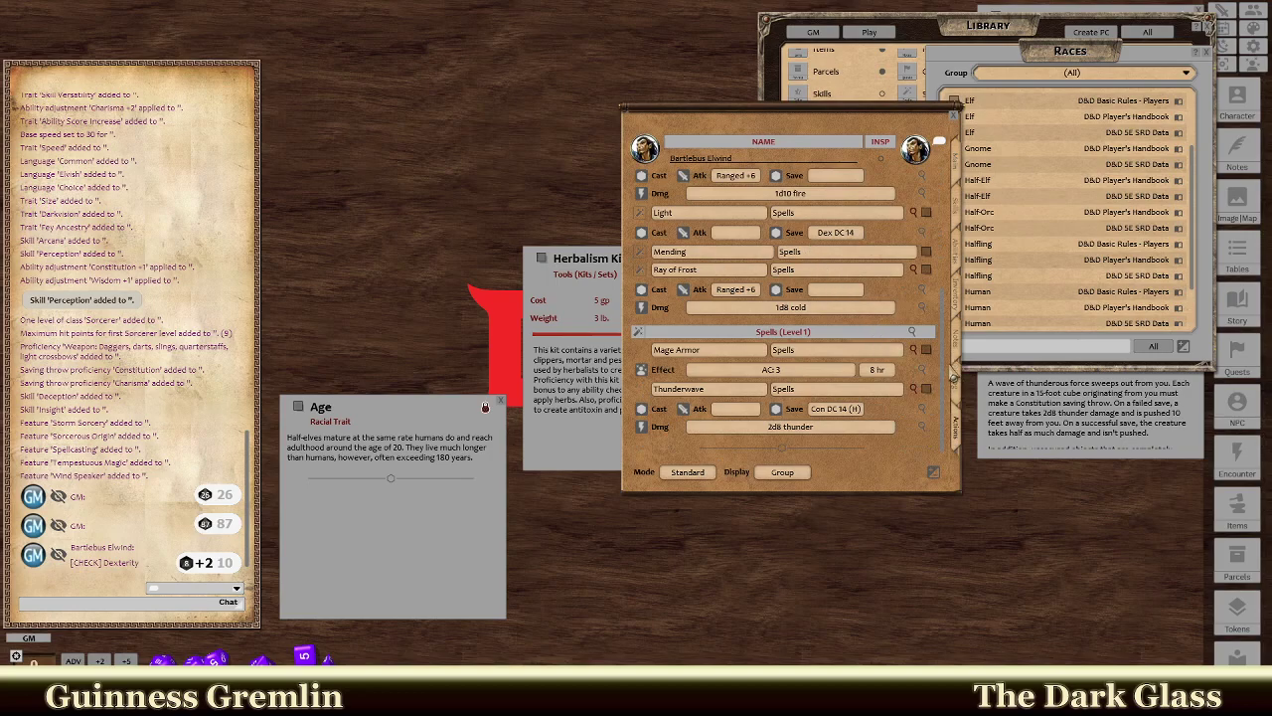
scroll(685, 283, up, 5)
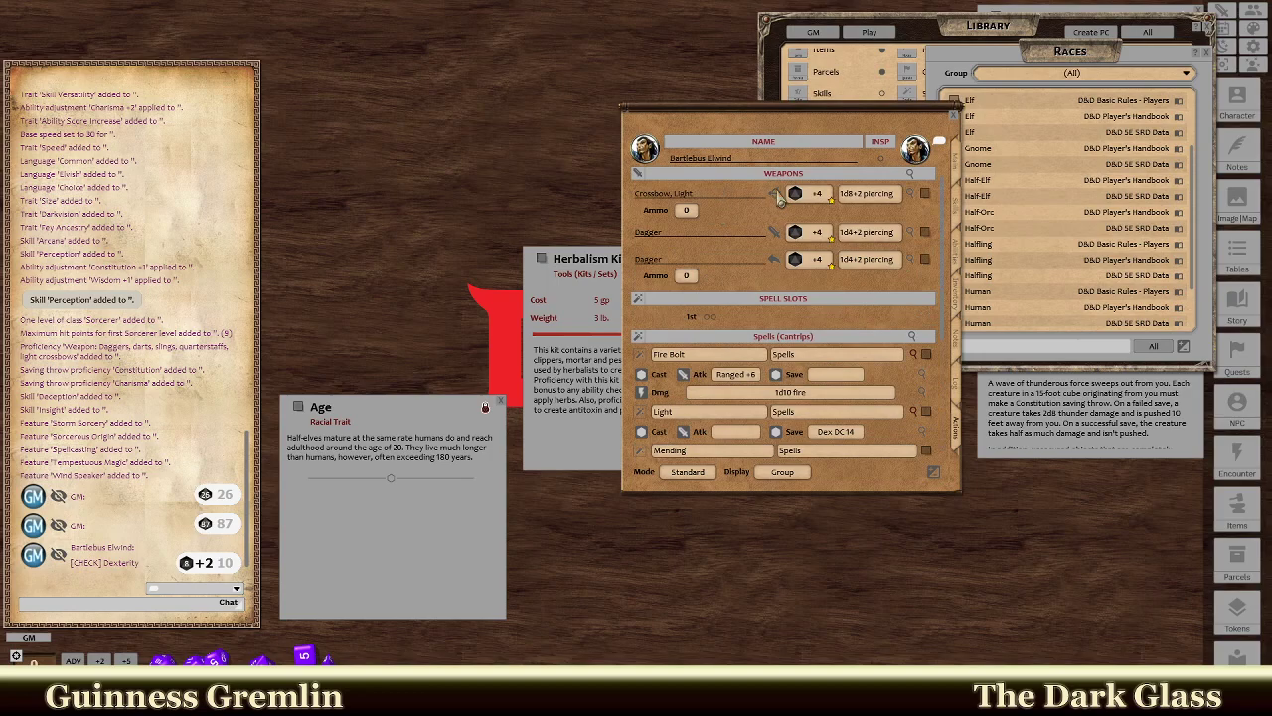
double_click(795, 194)
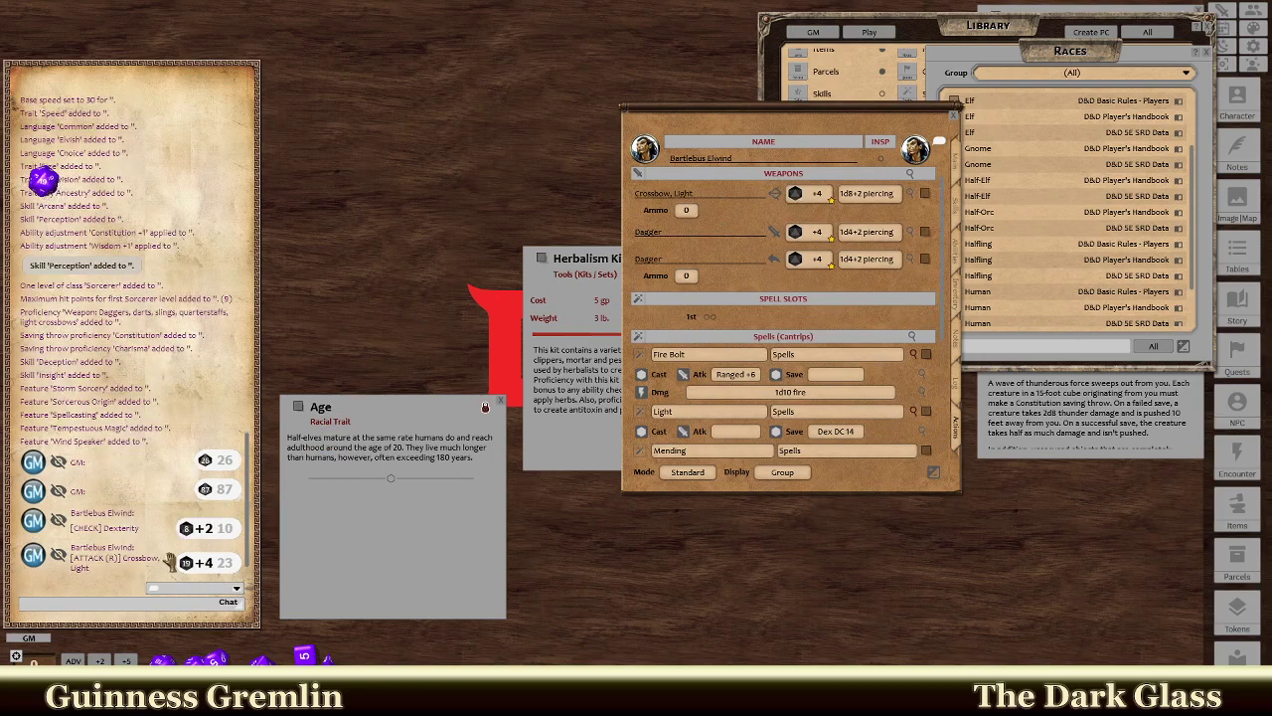
drag(795, 258, 164, 562)
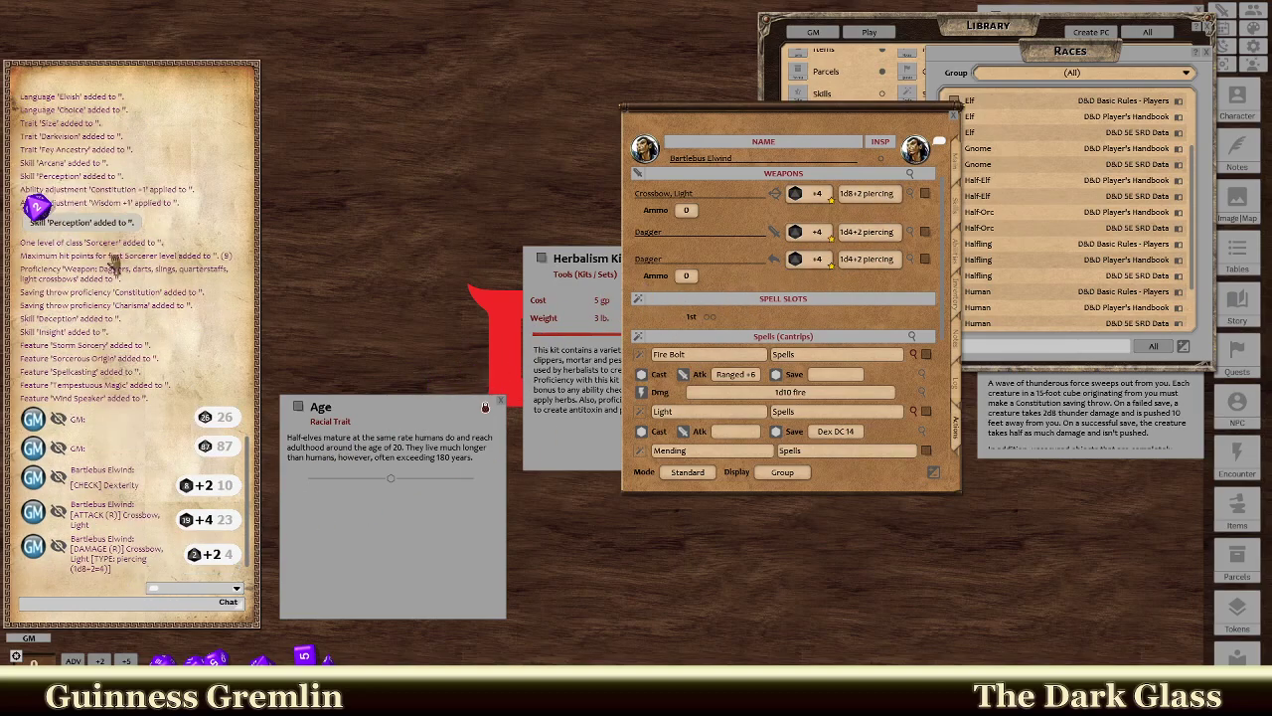
double_click(867, 193)
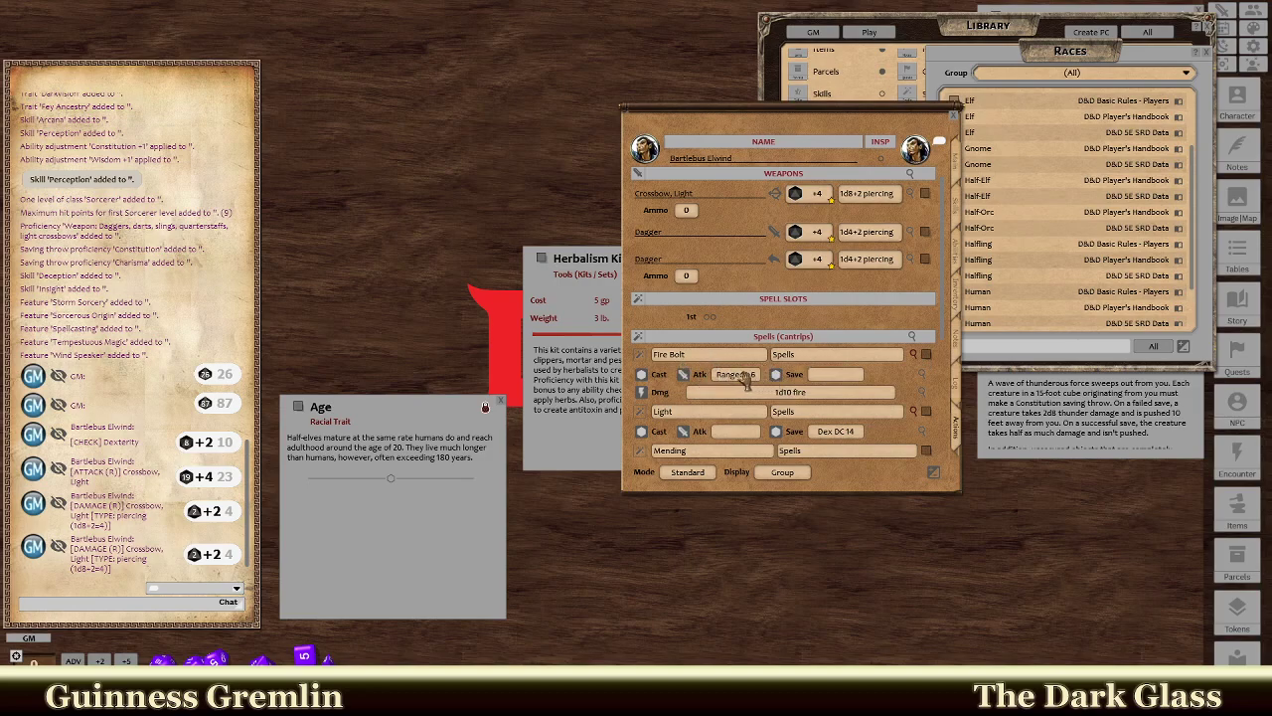
drag(744, 381, 52, 561)
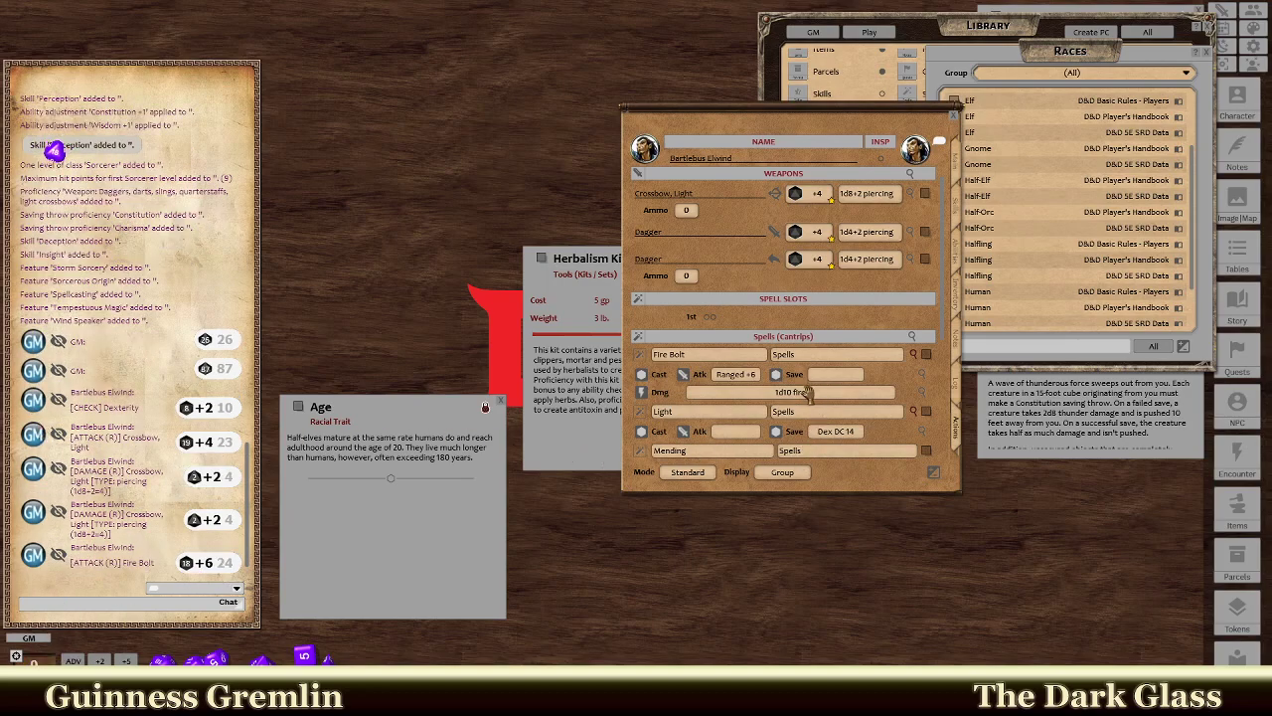
drag(813, 395, 164, 422)
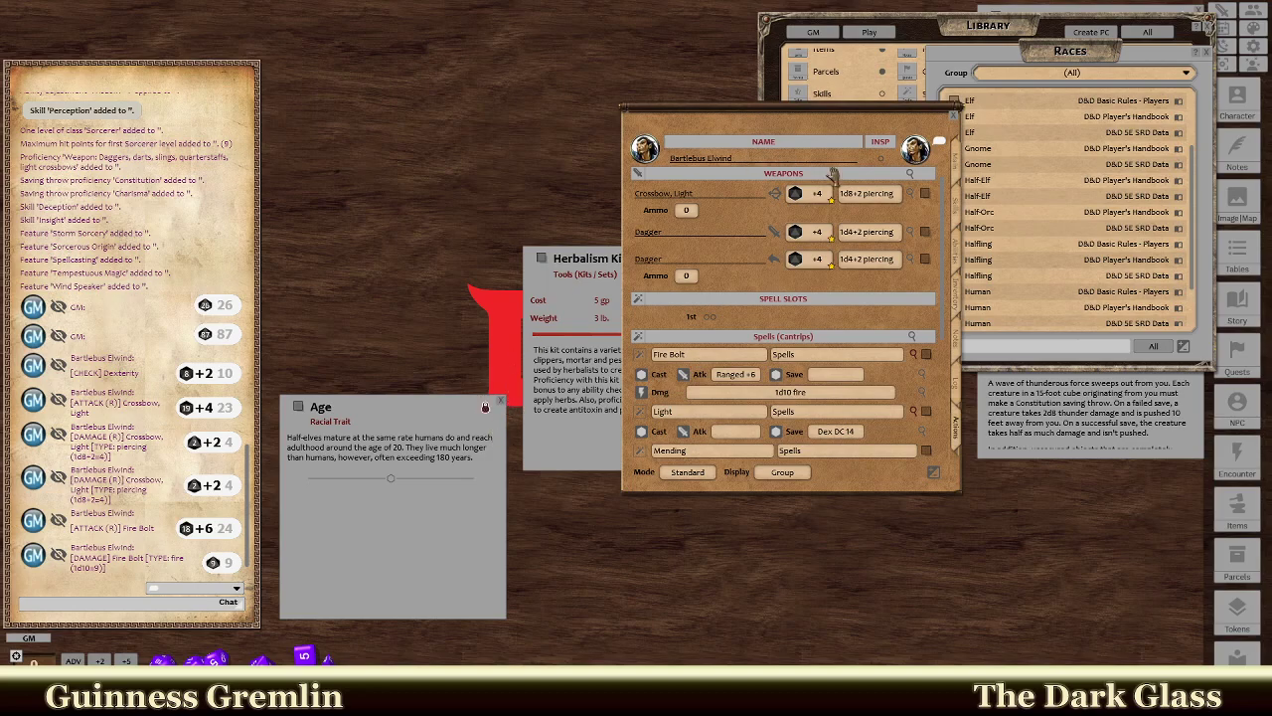
Roll the character's initiative and a hit die recovery from the main page.
click(955, 167)
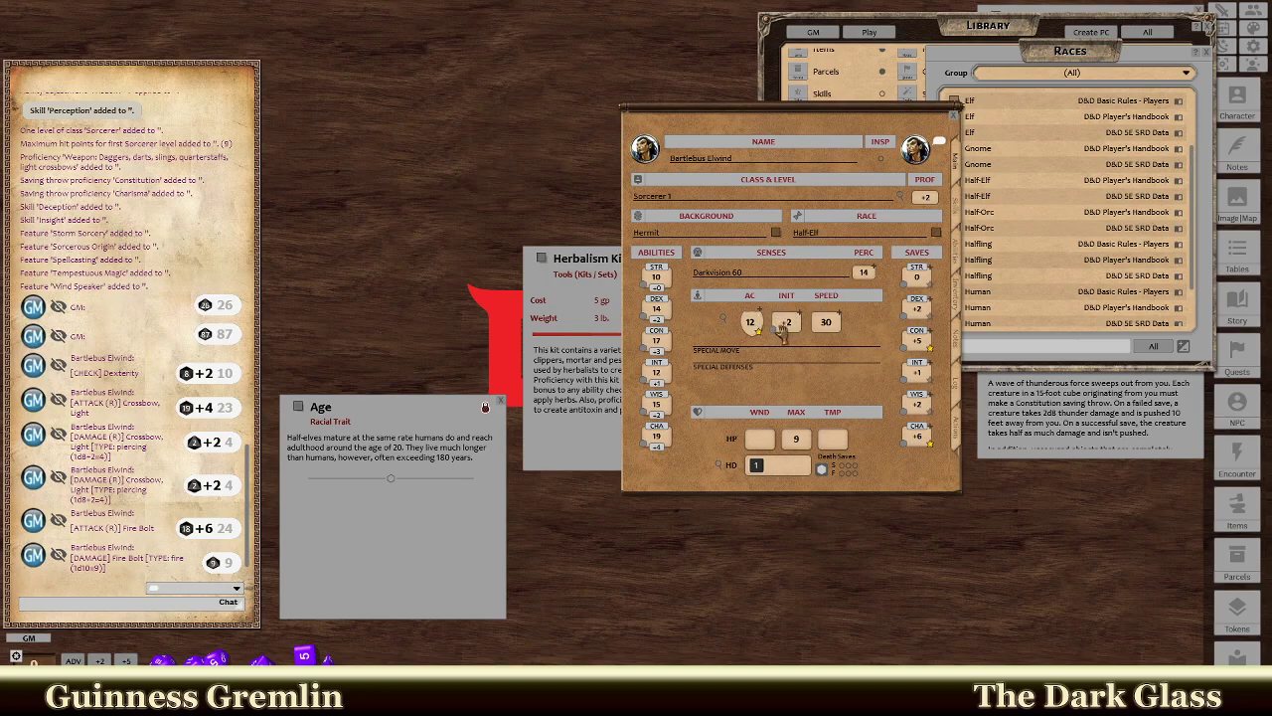
drag(782, 332, 170, 553)
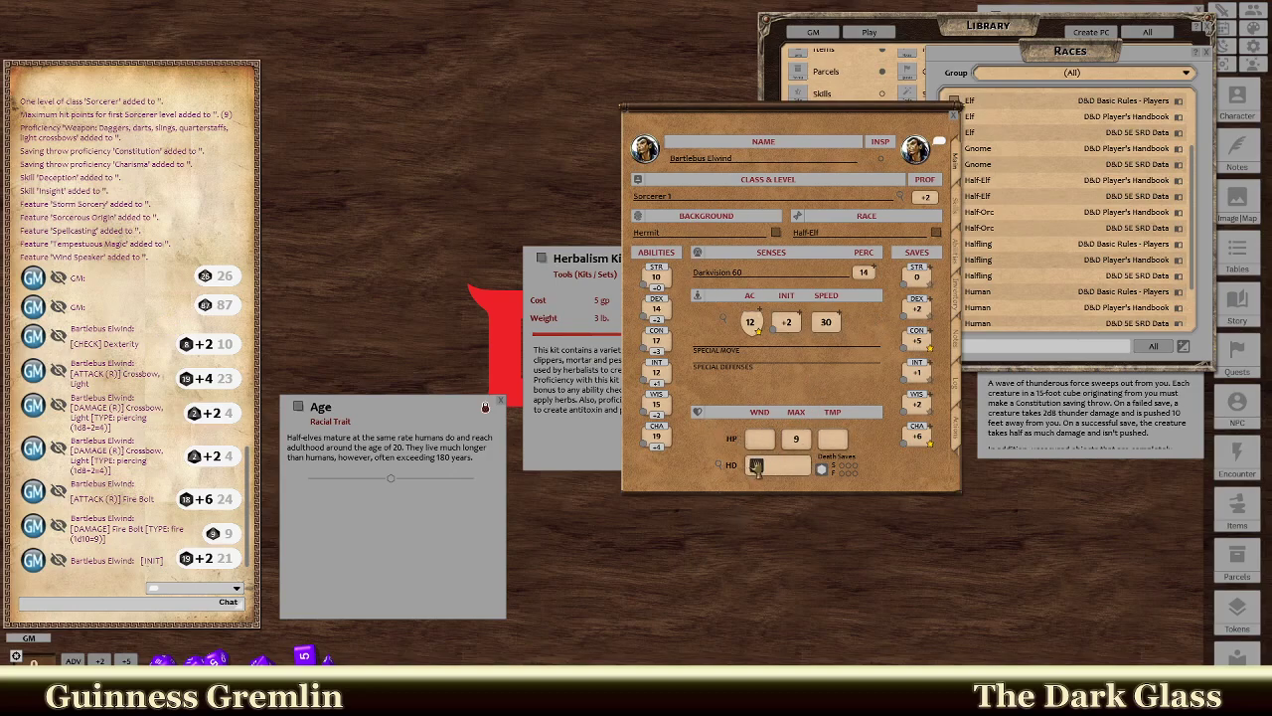
double_click(756, 465)
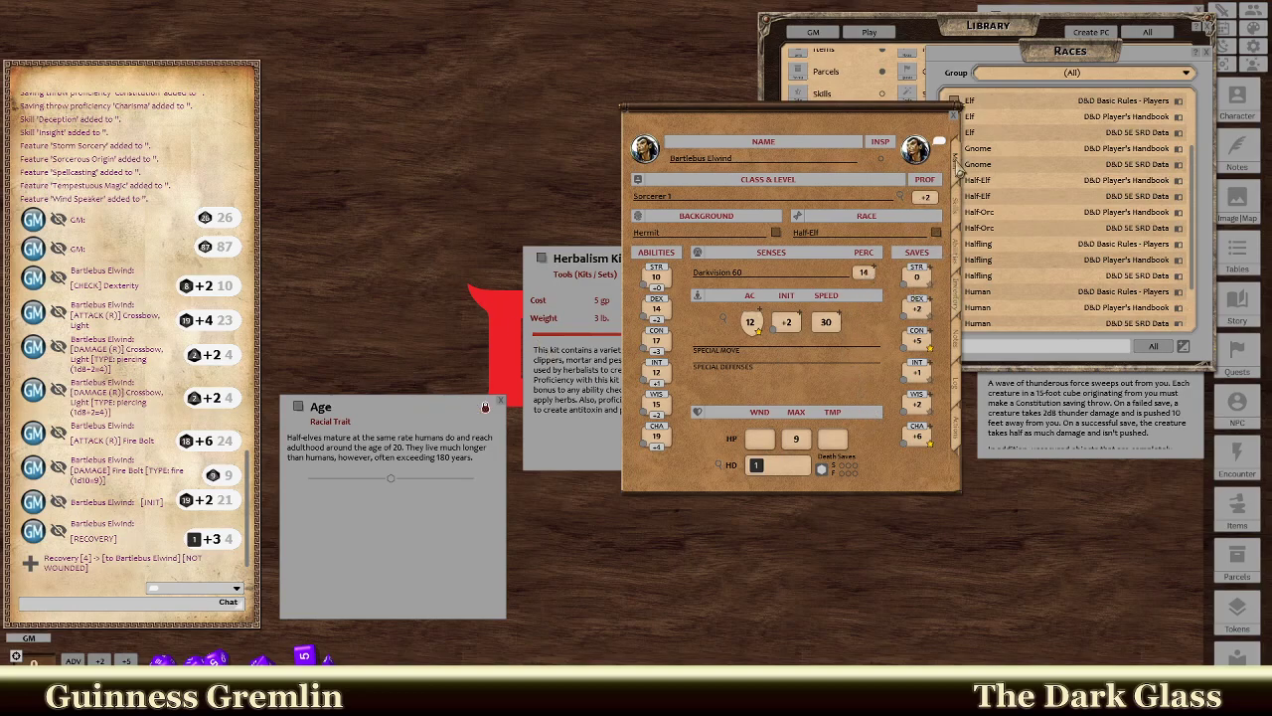
Review the finished character's skills, abilities, inventory, notes, log and actions pages down to the level 1 spells.
click(958, 206)
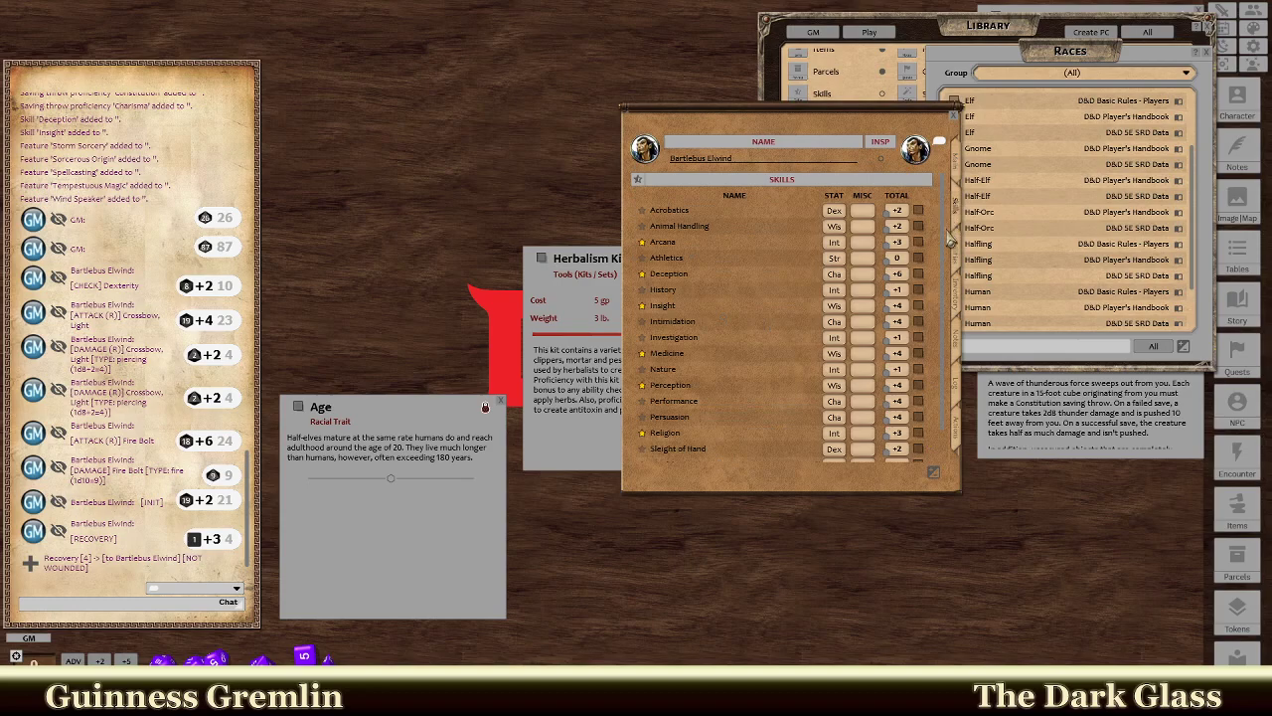
click(962, 261)
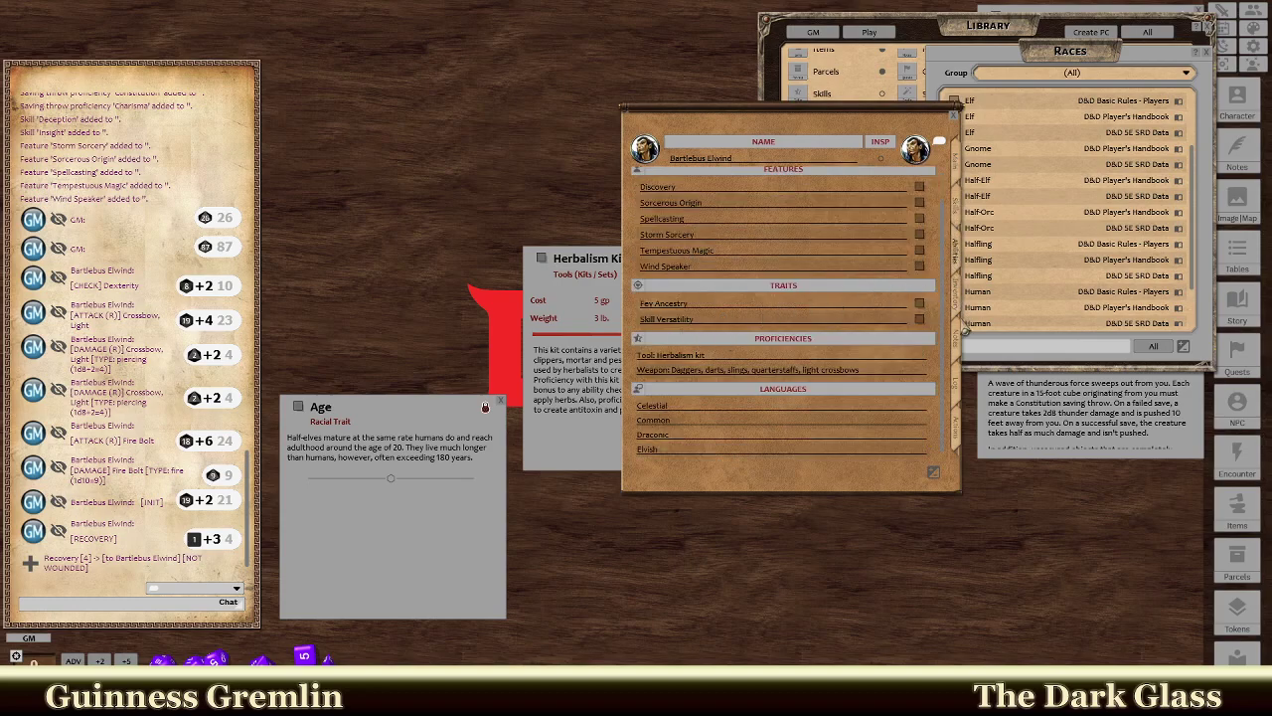
click(959, 311)
click(958, 352)
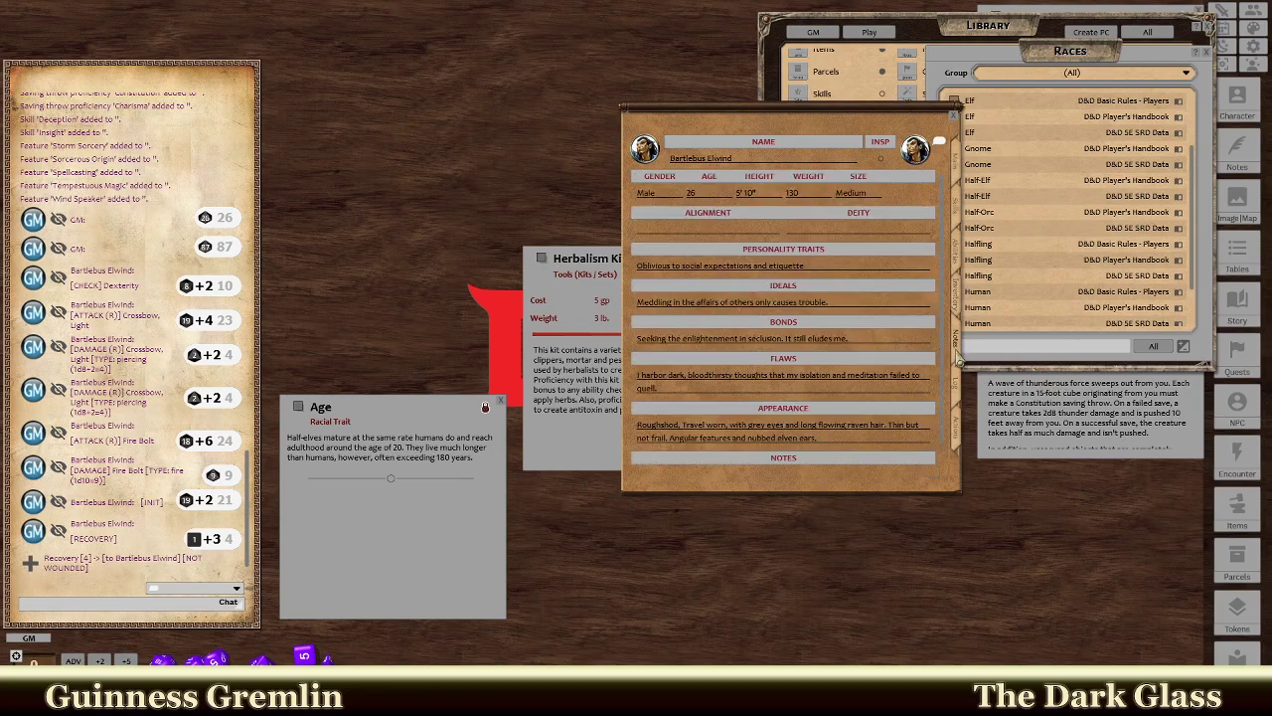
click(959, 396)
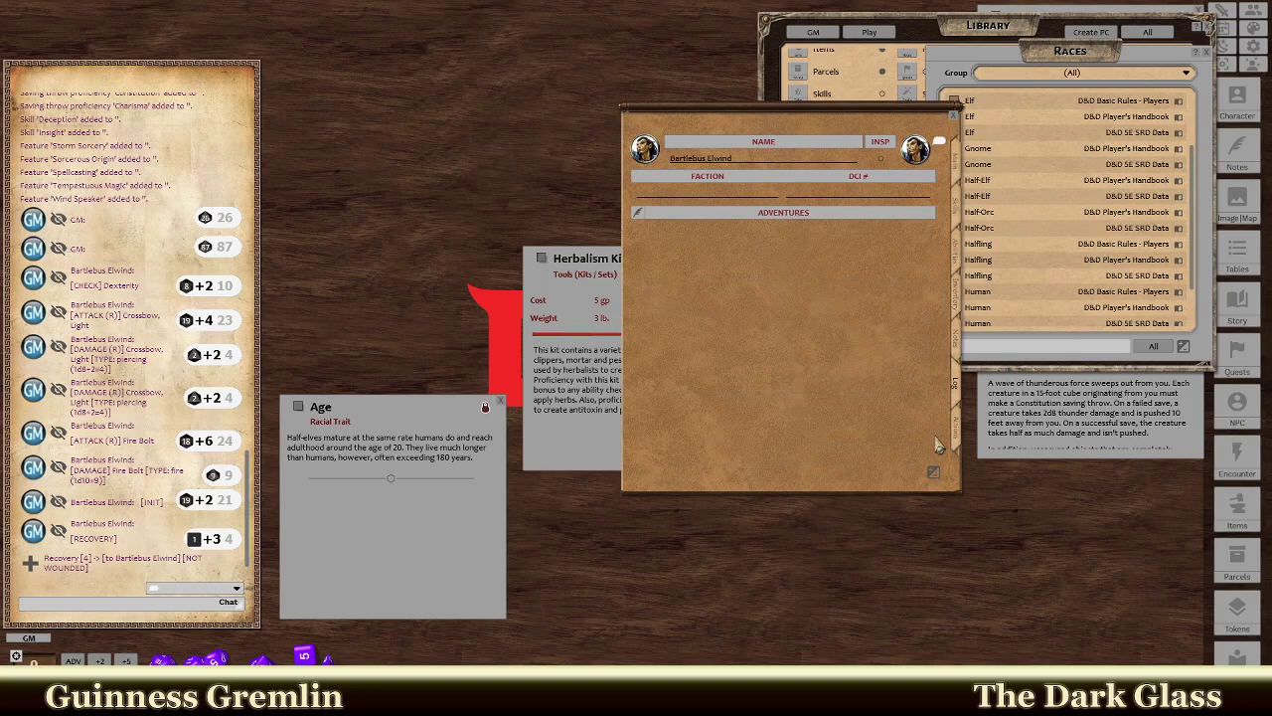
click(956, 445)
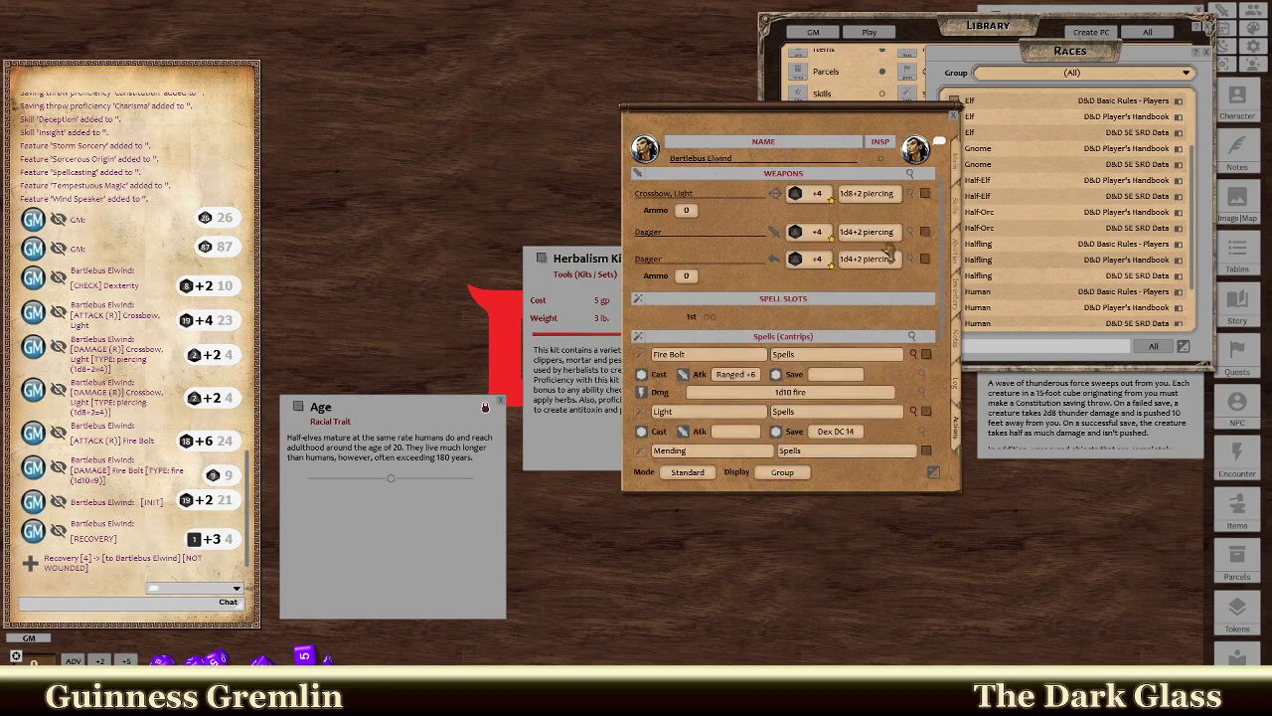
scroll(892, 256, down, 5)
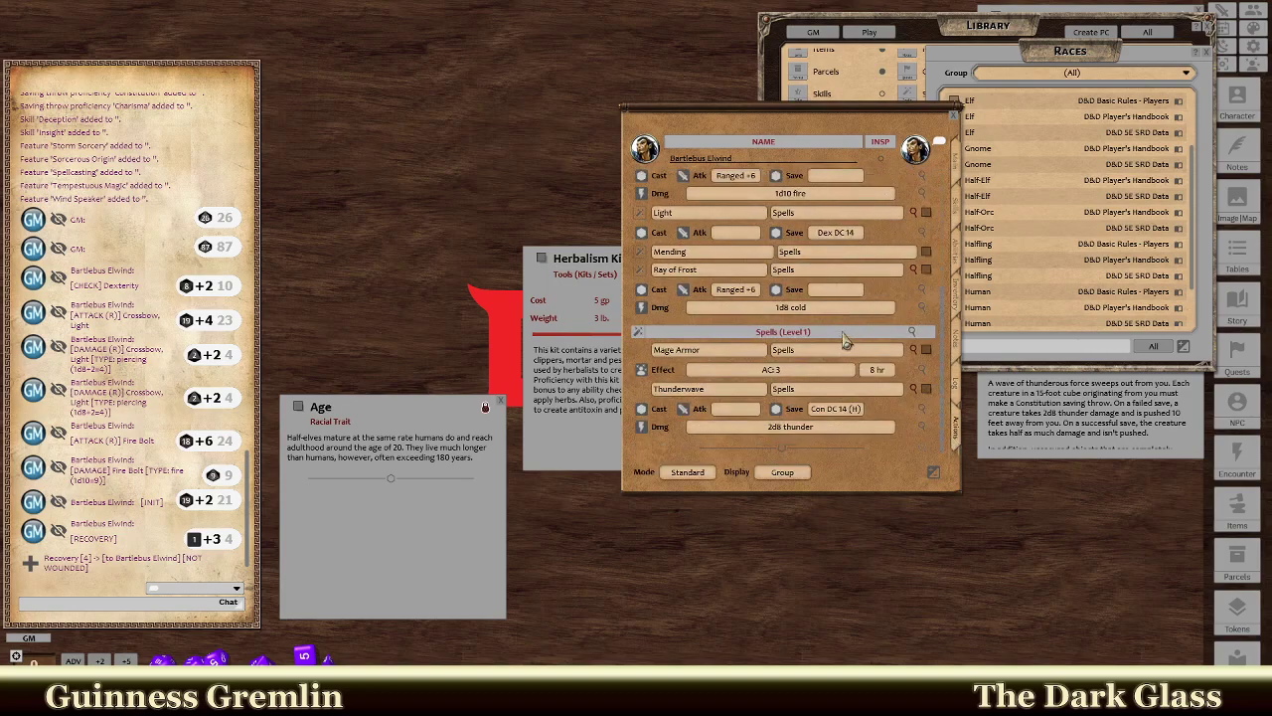
Review the character sheet back from the actions page through notes and abilities to the main page.
scroll(831, 320, up, 5)
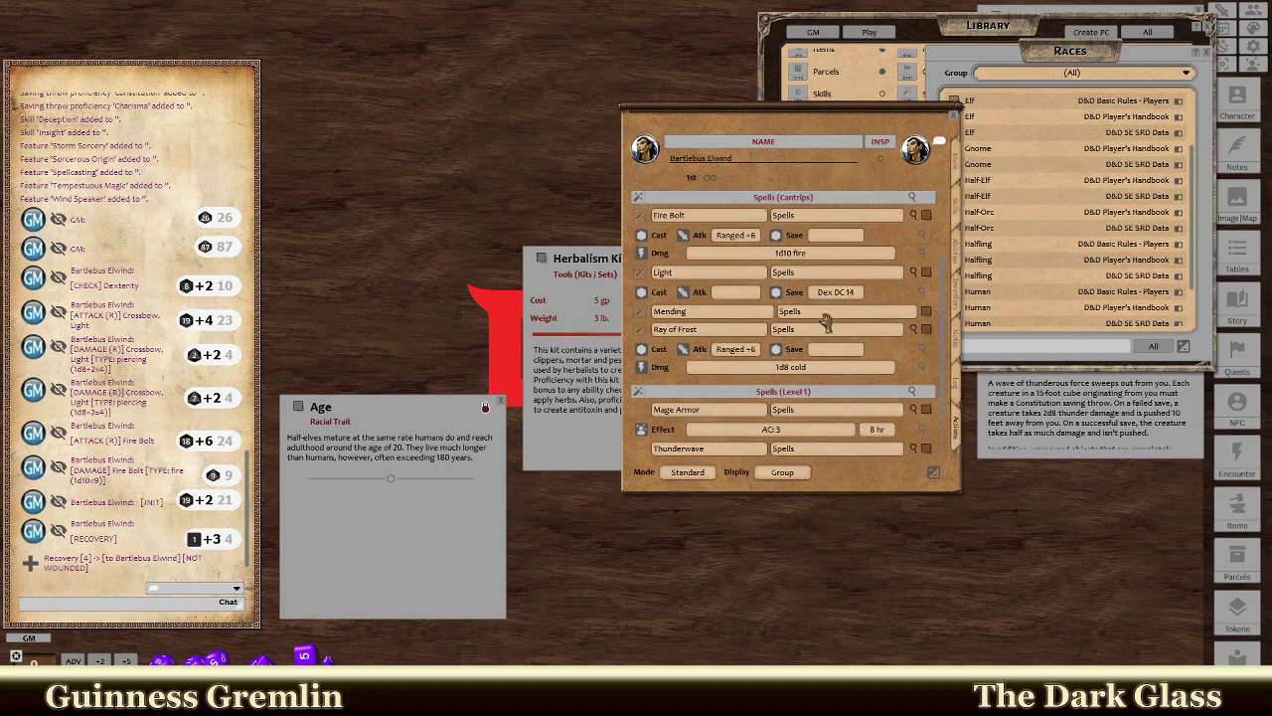
click(957, 381)
click(951, 316)
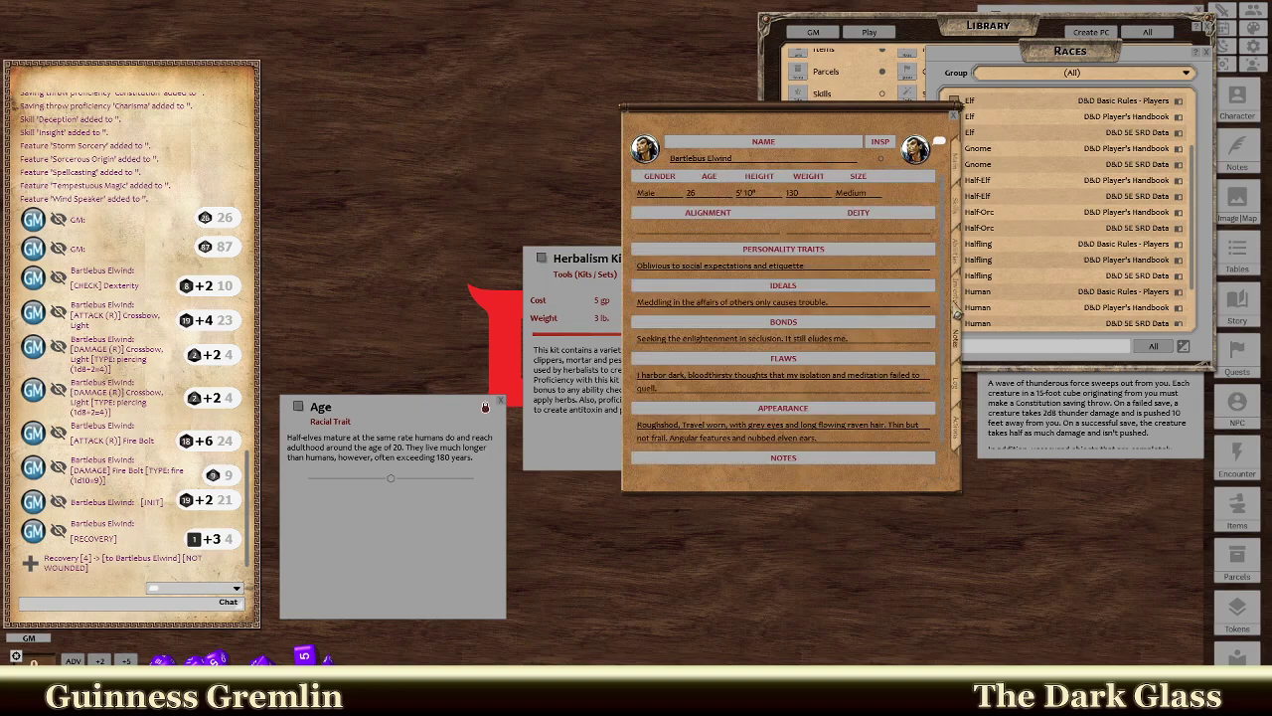
click(958, 311)
click(964, 249)
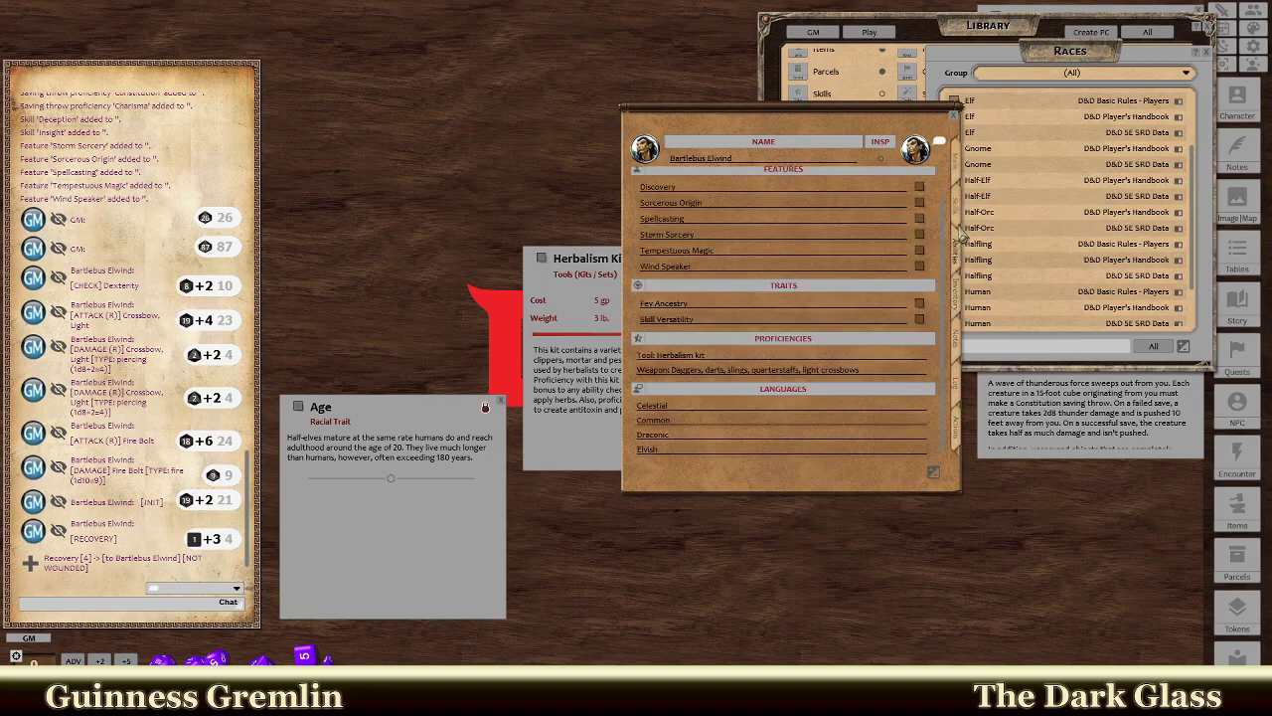
click(962, 206)
click(965, 159)
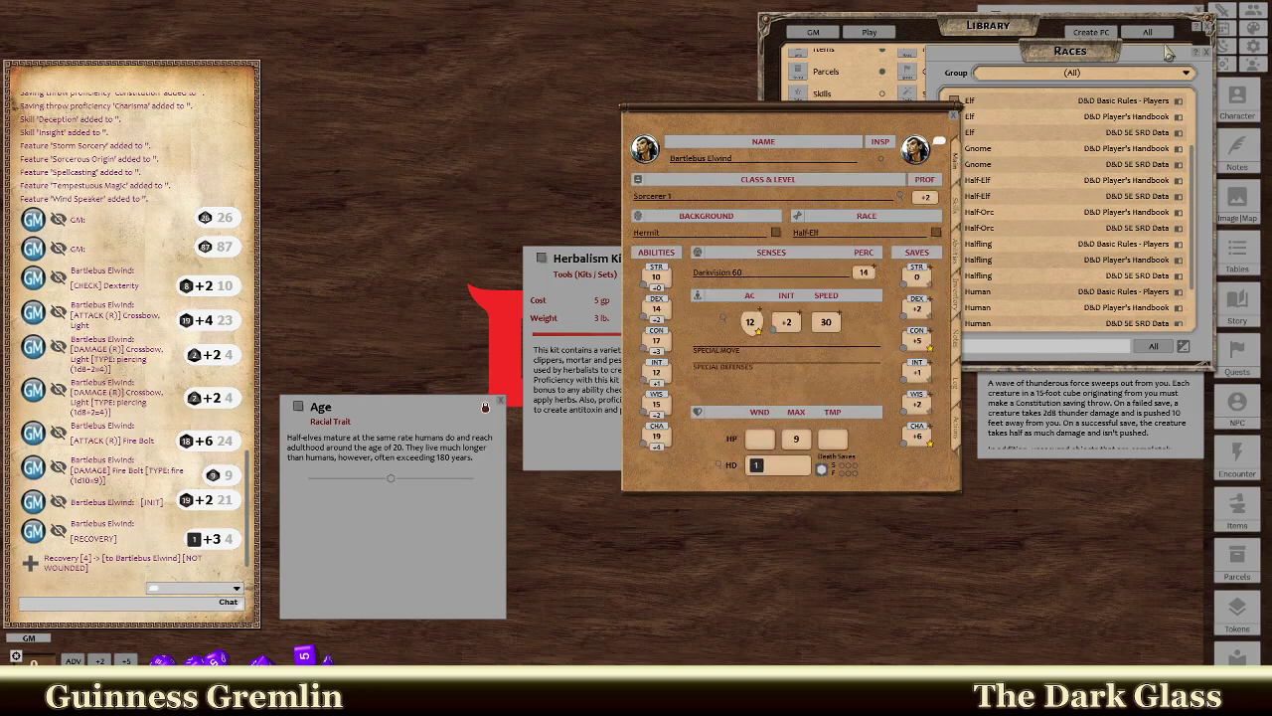
Close the Races list and open the Classes list from the library.
click(1205, 53)
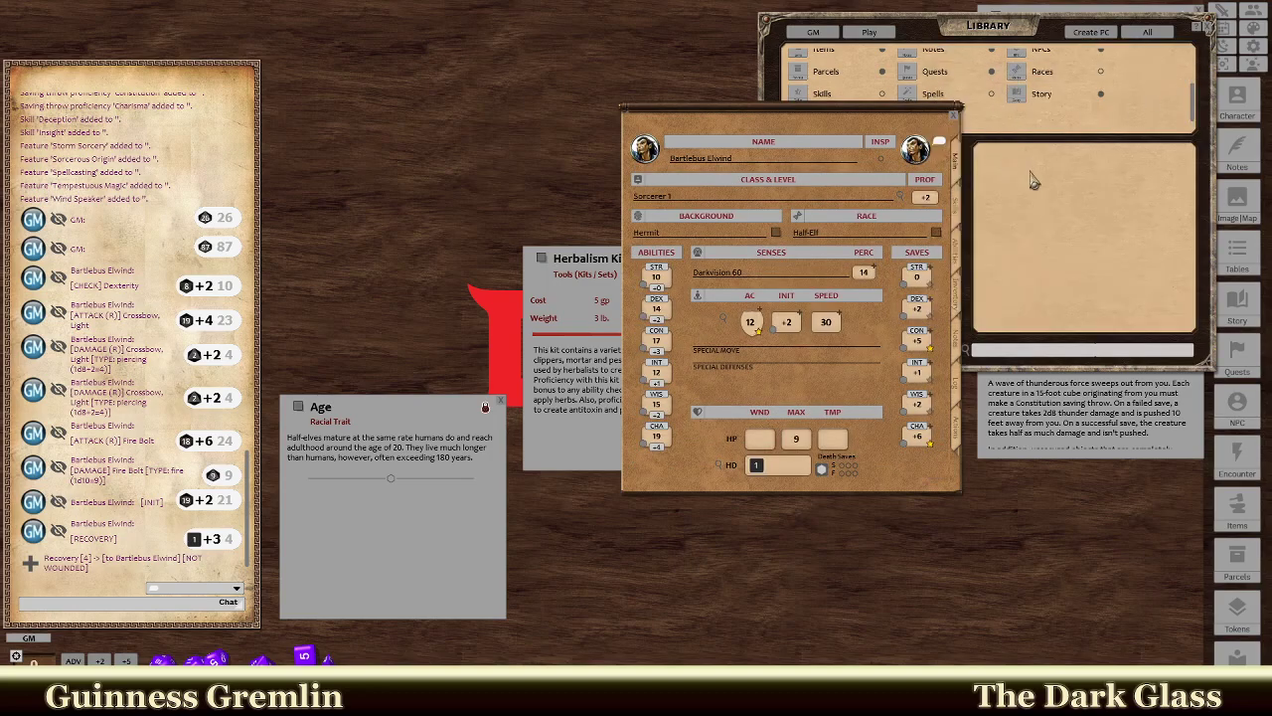
click(964, 105)
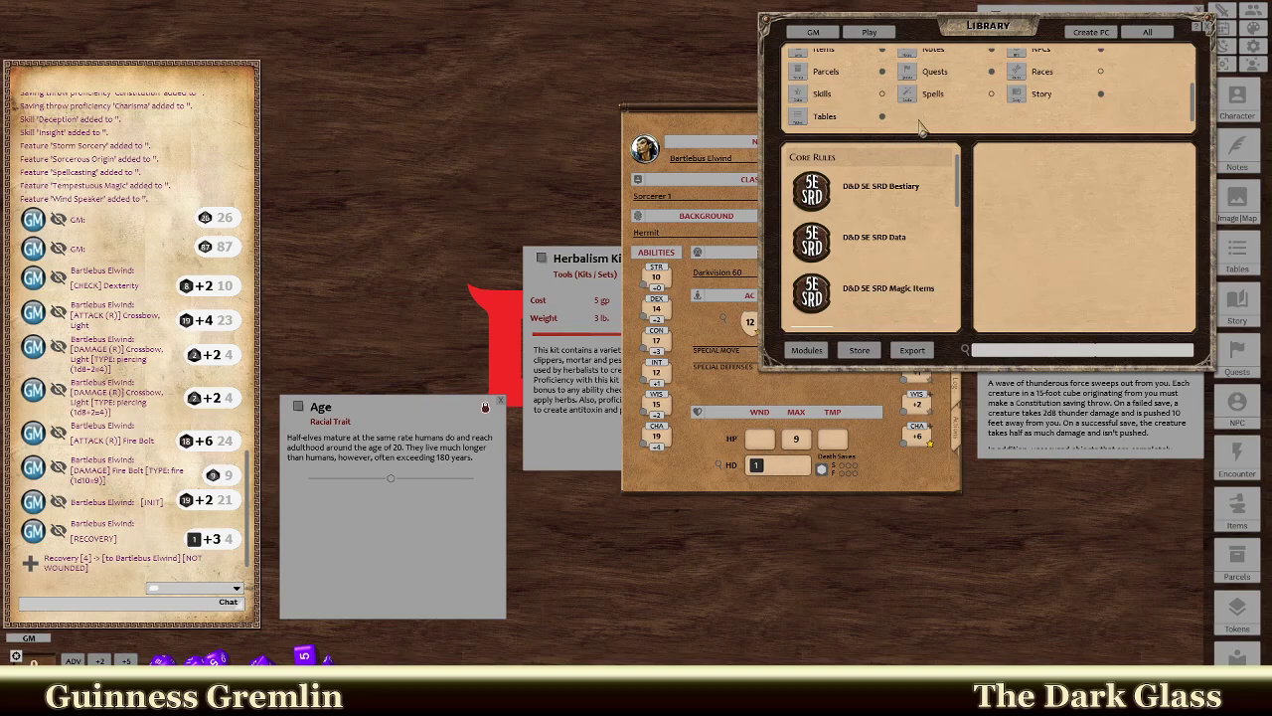
scroll(935, 127, up, 3)
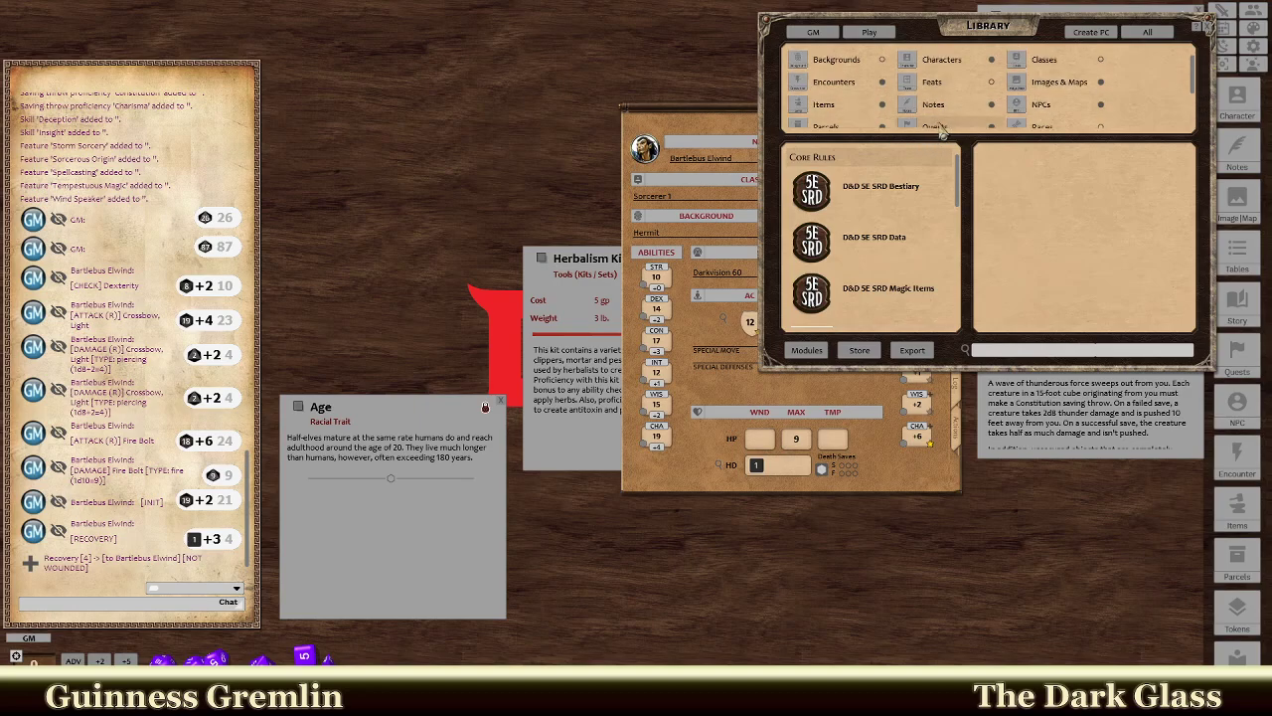
click(1030, 59)
Close the library and add a second Sorcerer level from the D&D Player's Handbook to the character sheet.
click(1211, 26)
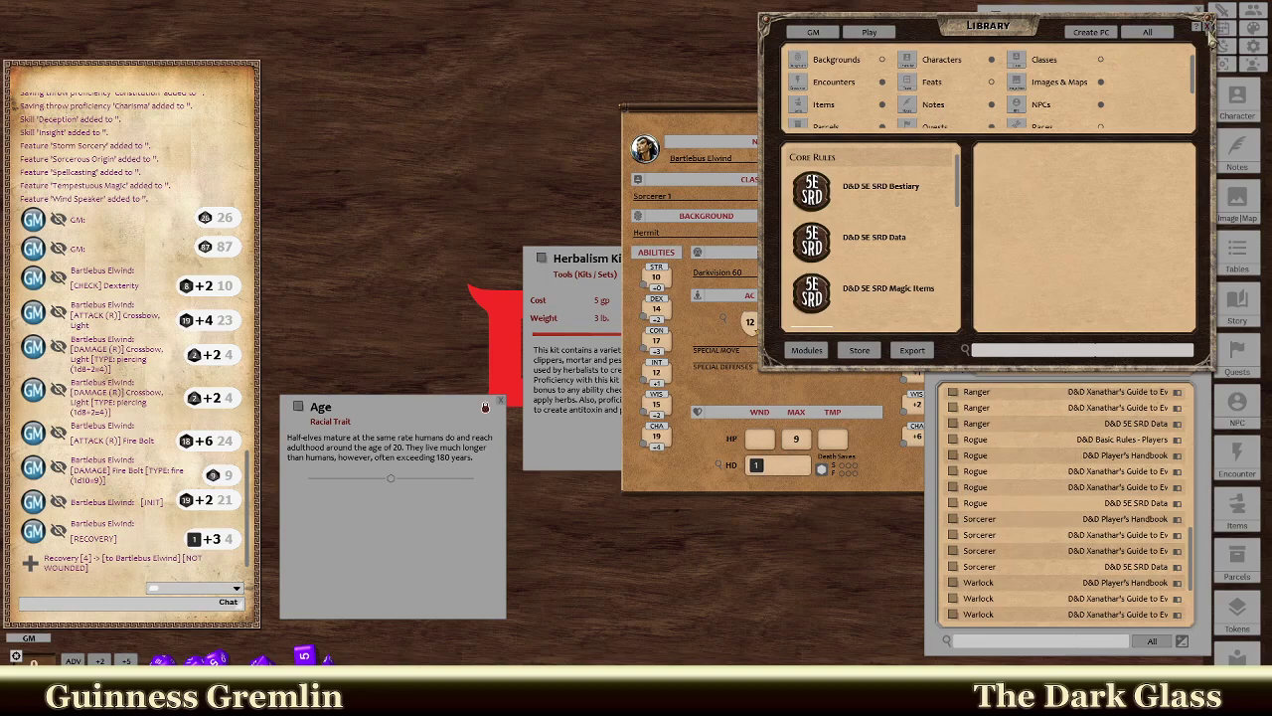
click(1209, 32)
scroll(1078, 485, down, 1)
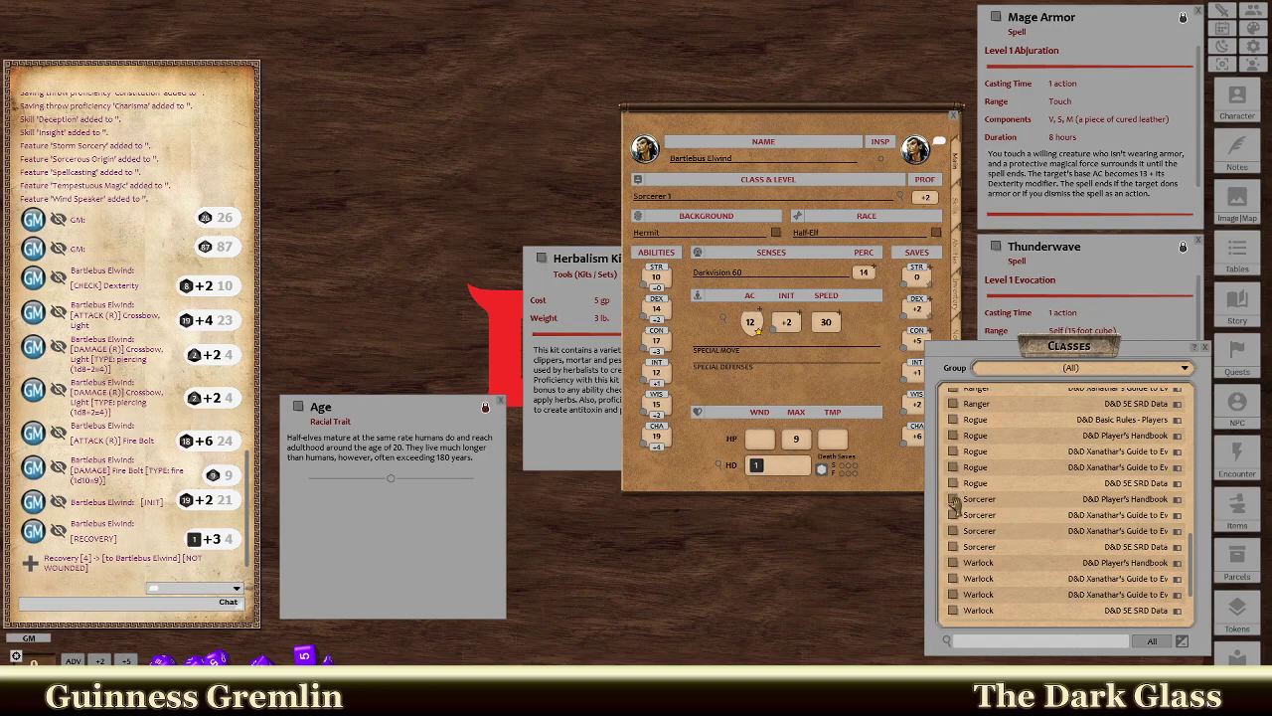
drag(963, 500, 786, 263)
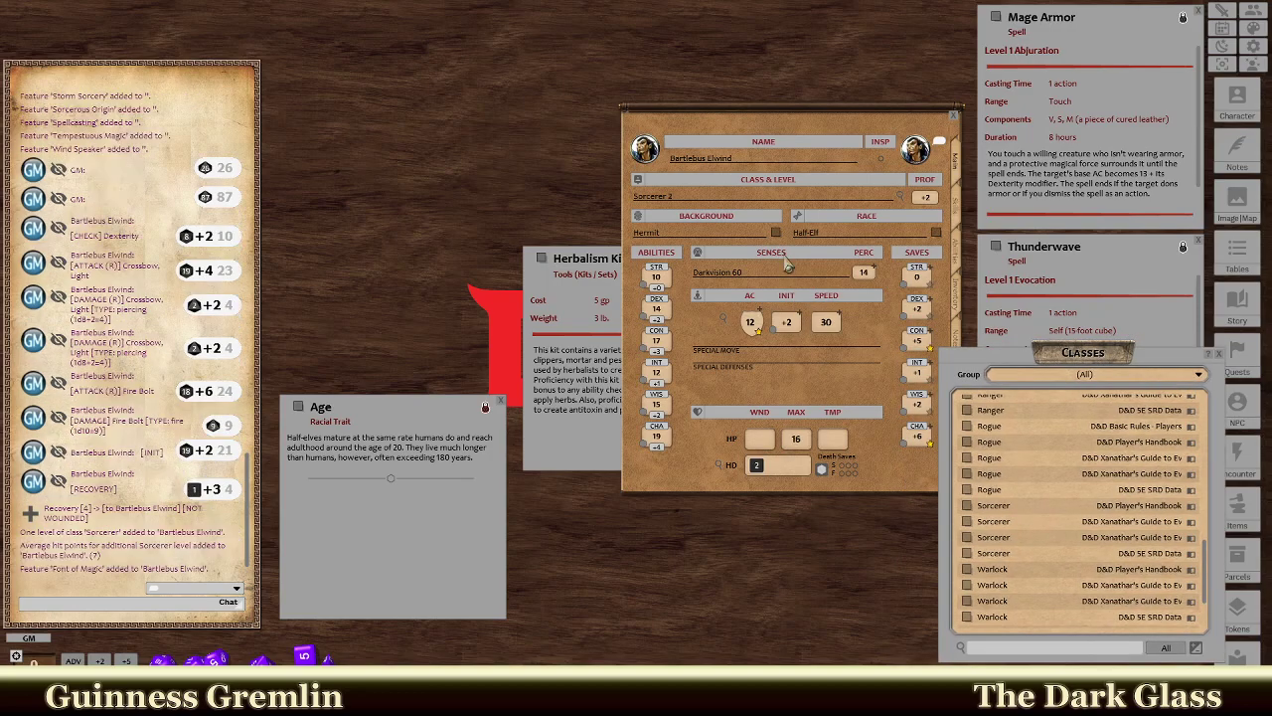
Open the Sorcerer class entry and examine its level progression table, spell slots per level and list of features.
click(986, 513)
scroll(601, 300, down, 10)
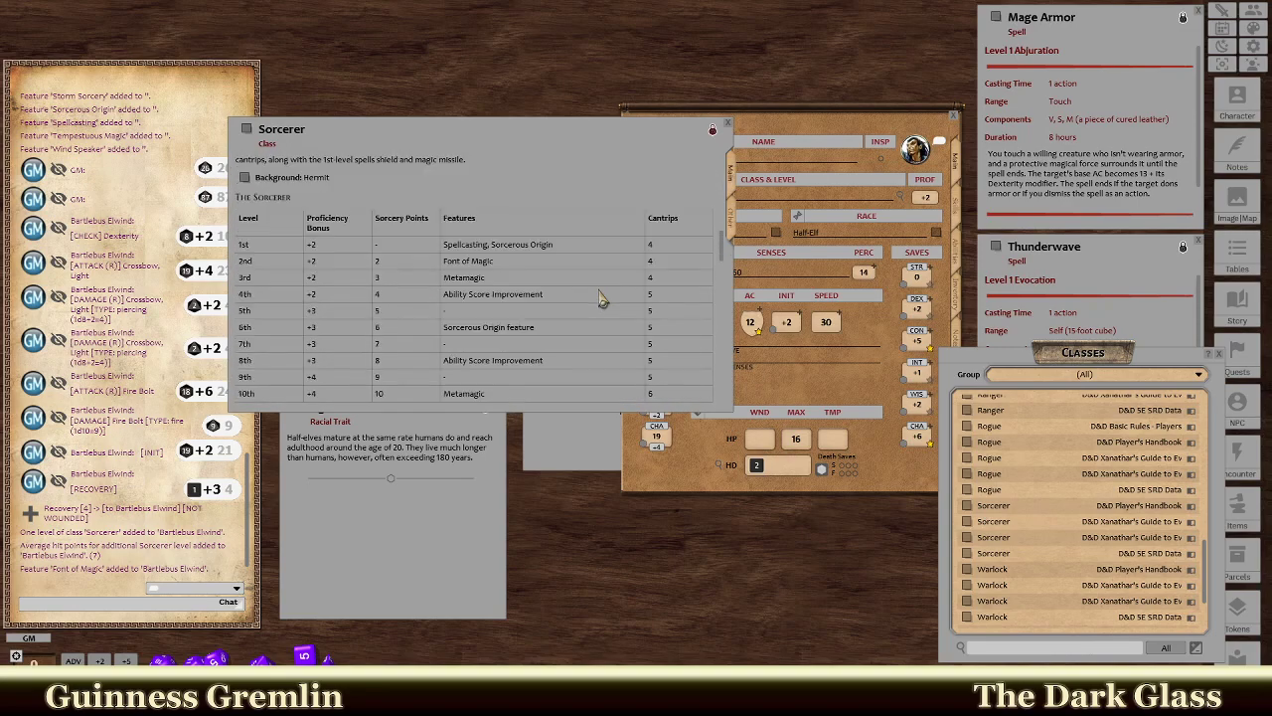
scroll(601, 300, down, 7)
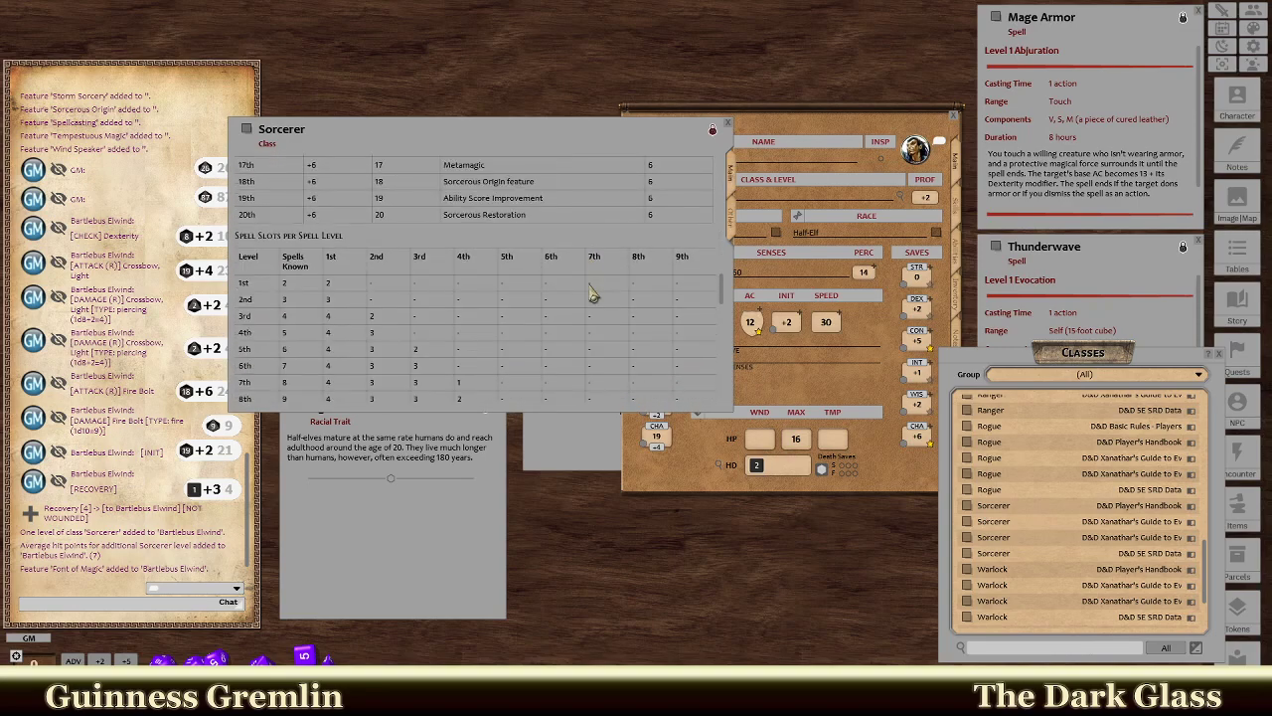
scroll(590, 293, down, 1)
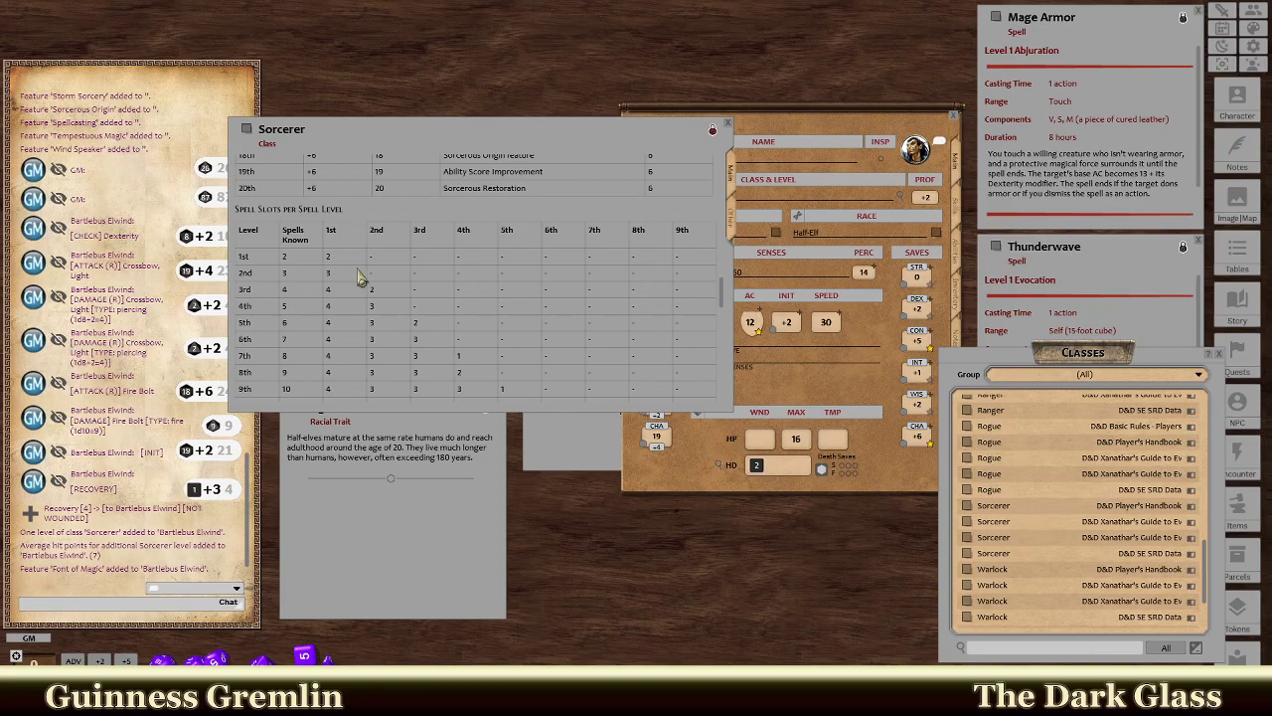
scroll(338, 281, up, 5)
scroll(345, 283, up, 6)
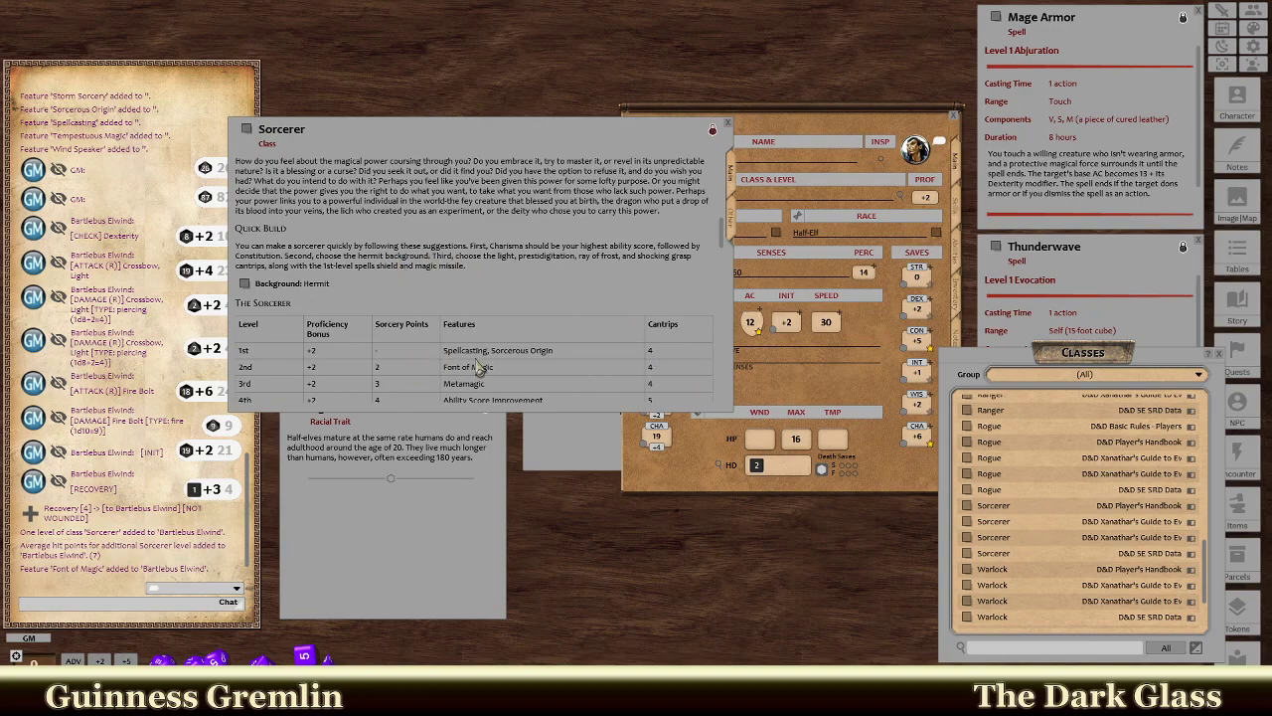
scroll(480, 368, down, 10)
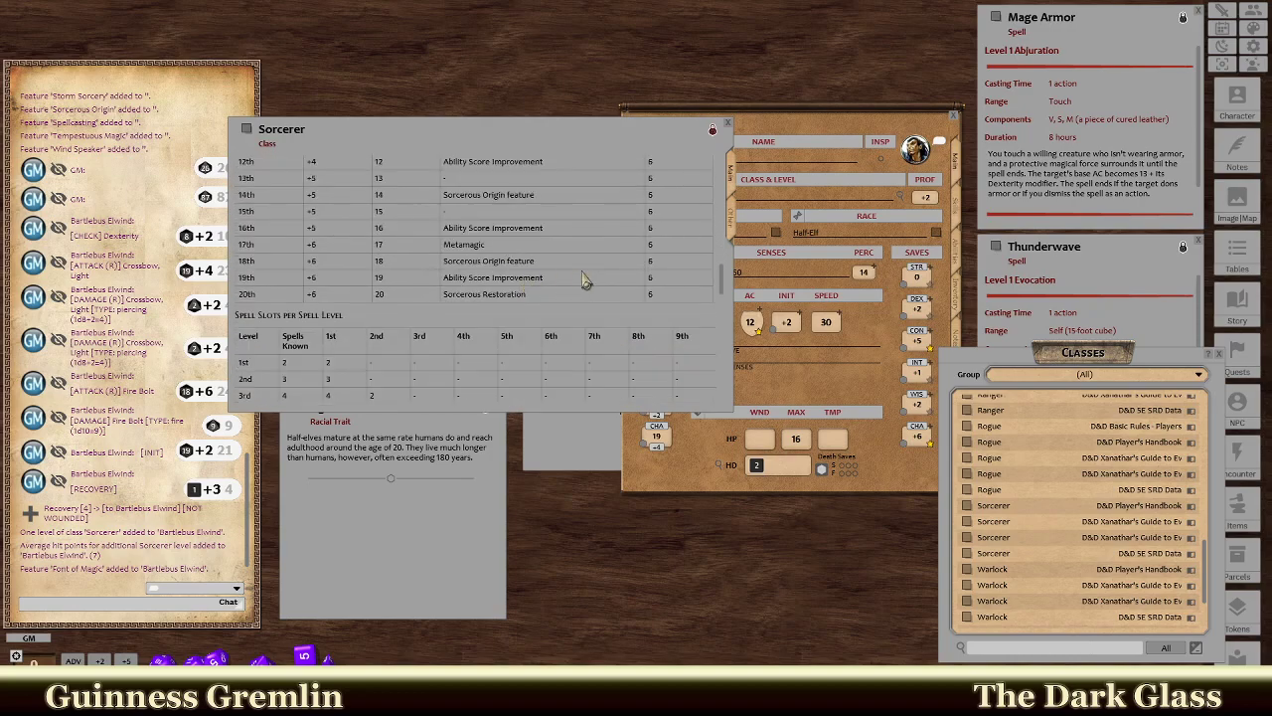
scroll(586, 279, down, 10)
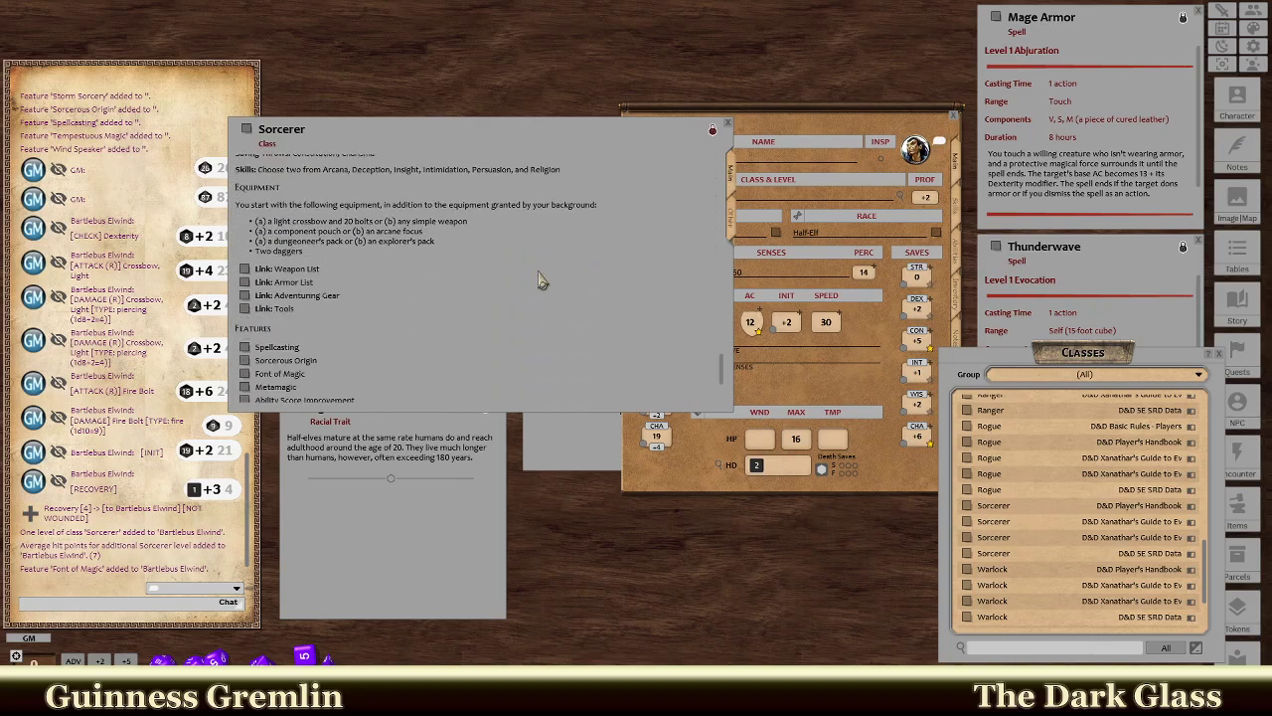
scroll(397, 298, down, 3)
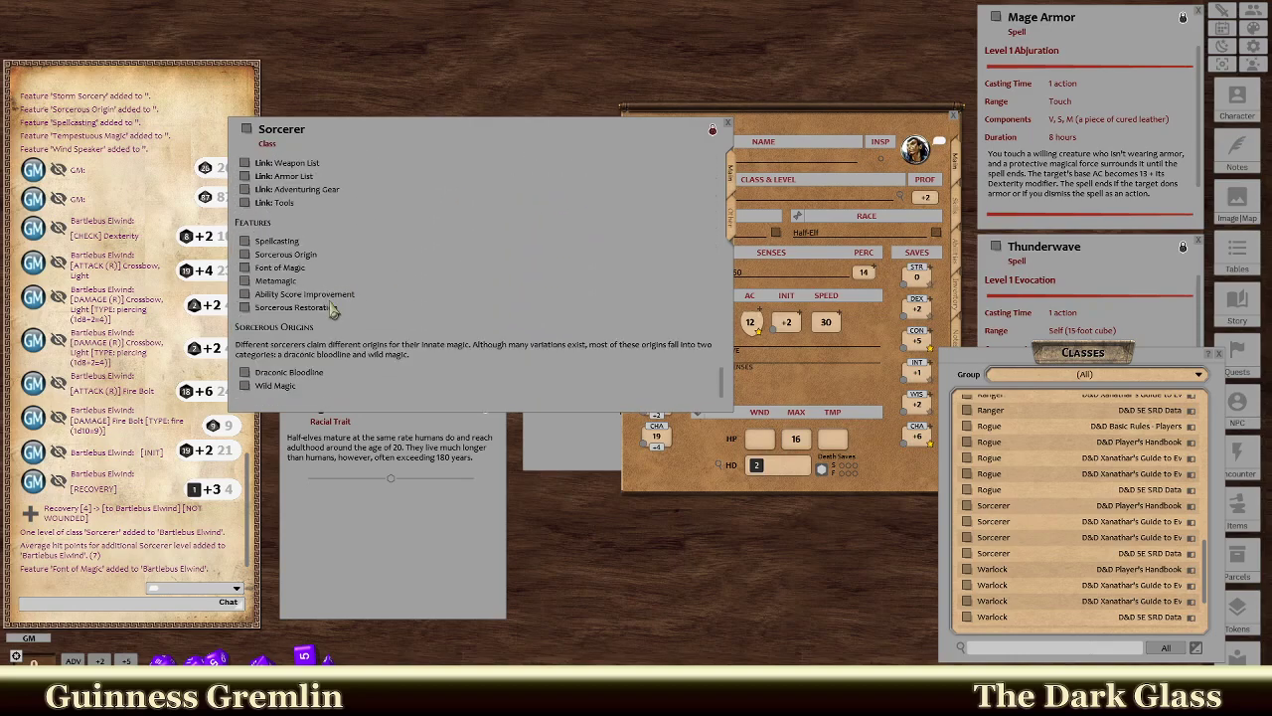
Read the full Font of Magic feature description, close it with the Sorcerer entry, and return to the character sheet.
click(251, 260)
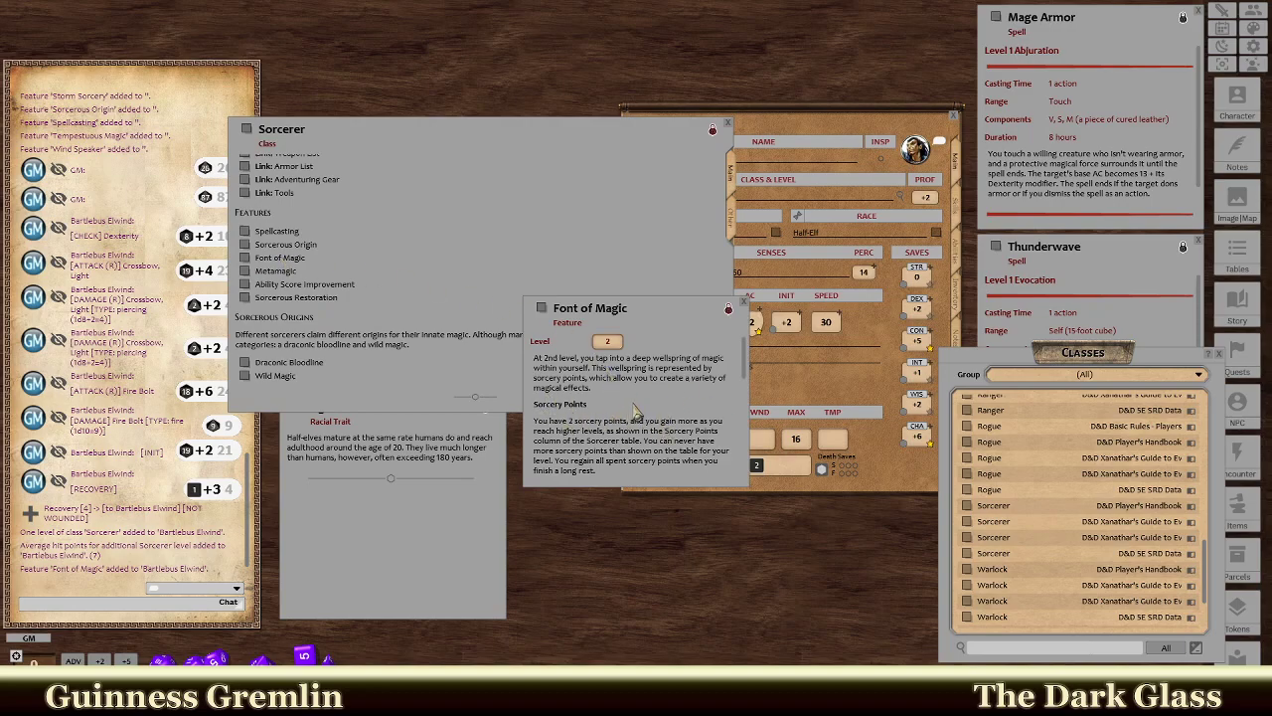
scroll(637, 409, down, 2)
scroll(633, 412, down, 2)
scroll(624, 397, down, 8)
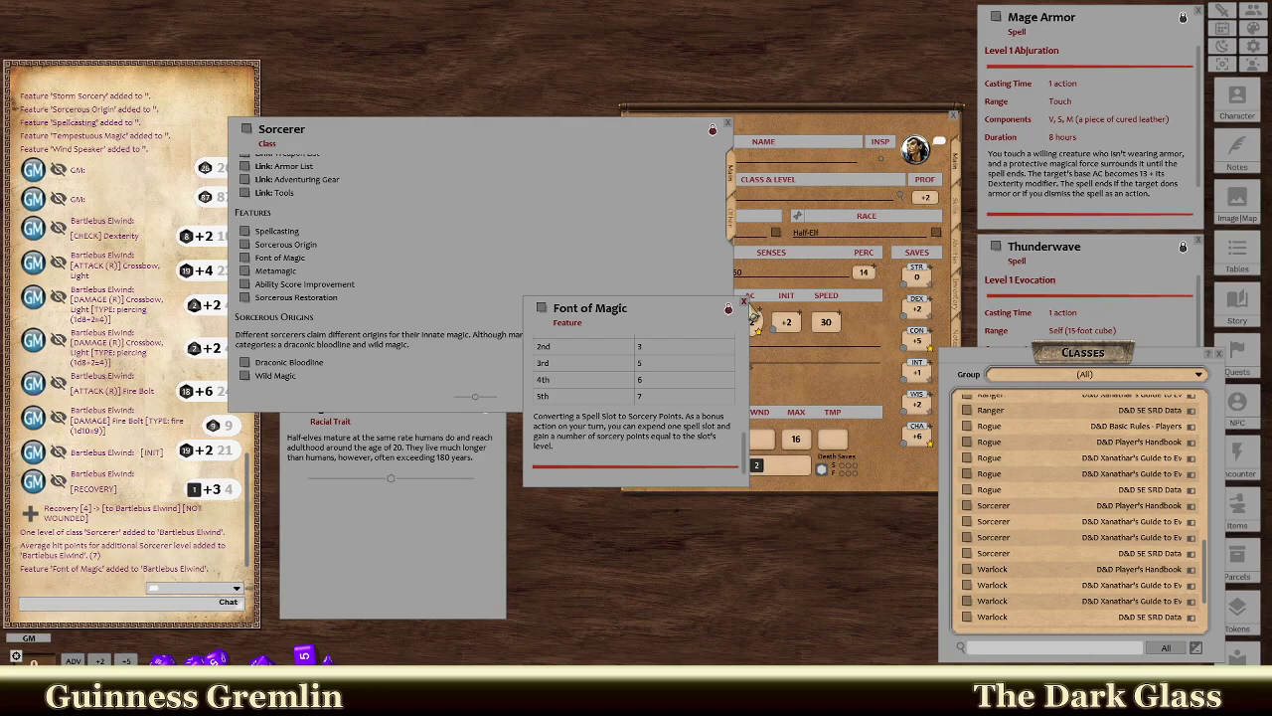
click(744, 301)
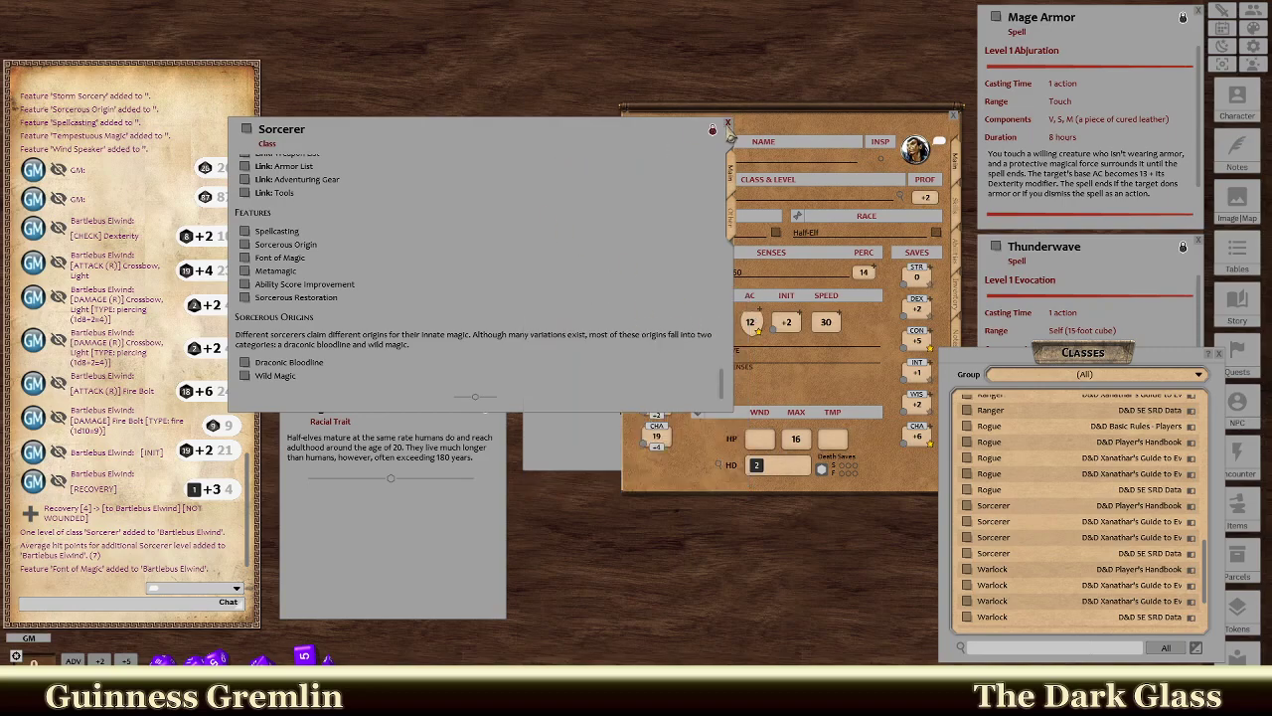
click(727, 124)
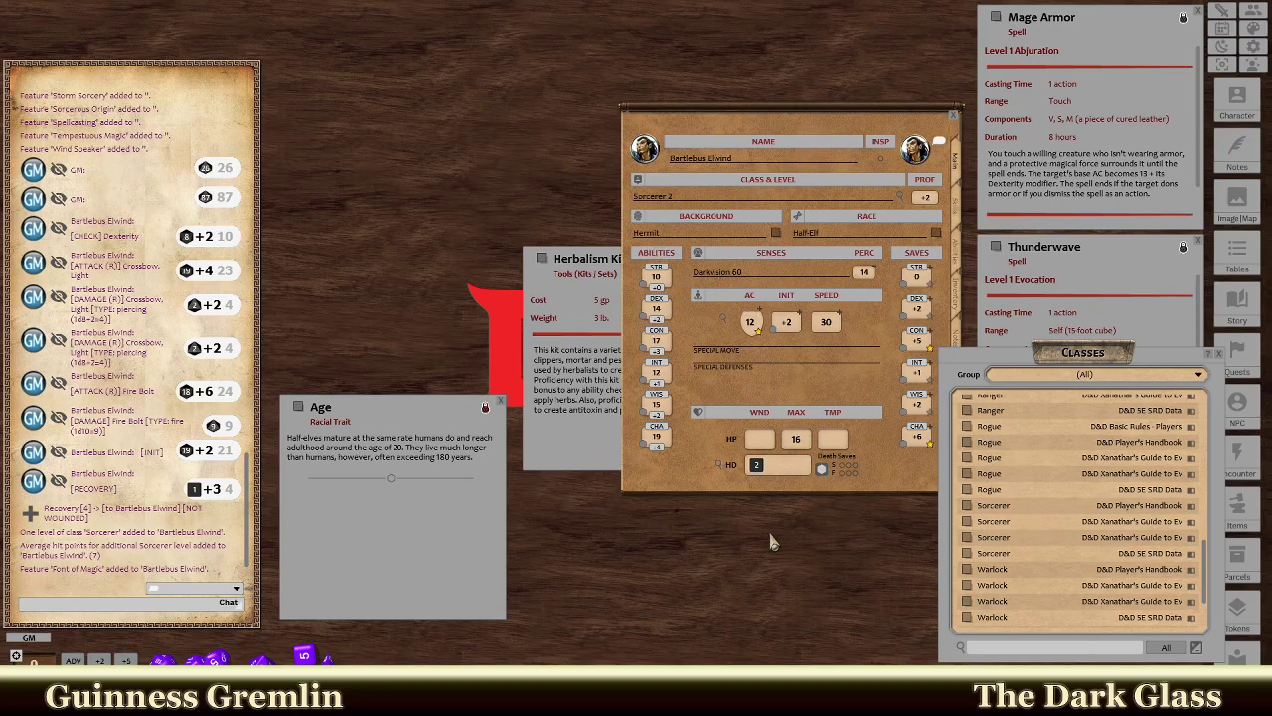
click(884, 479)
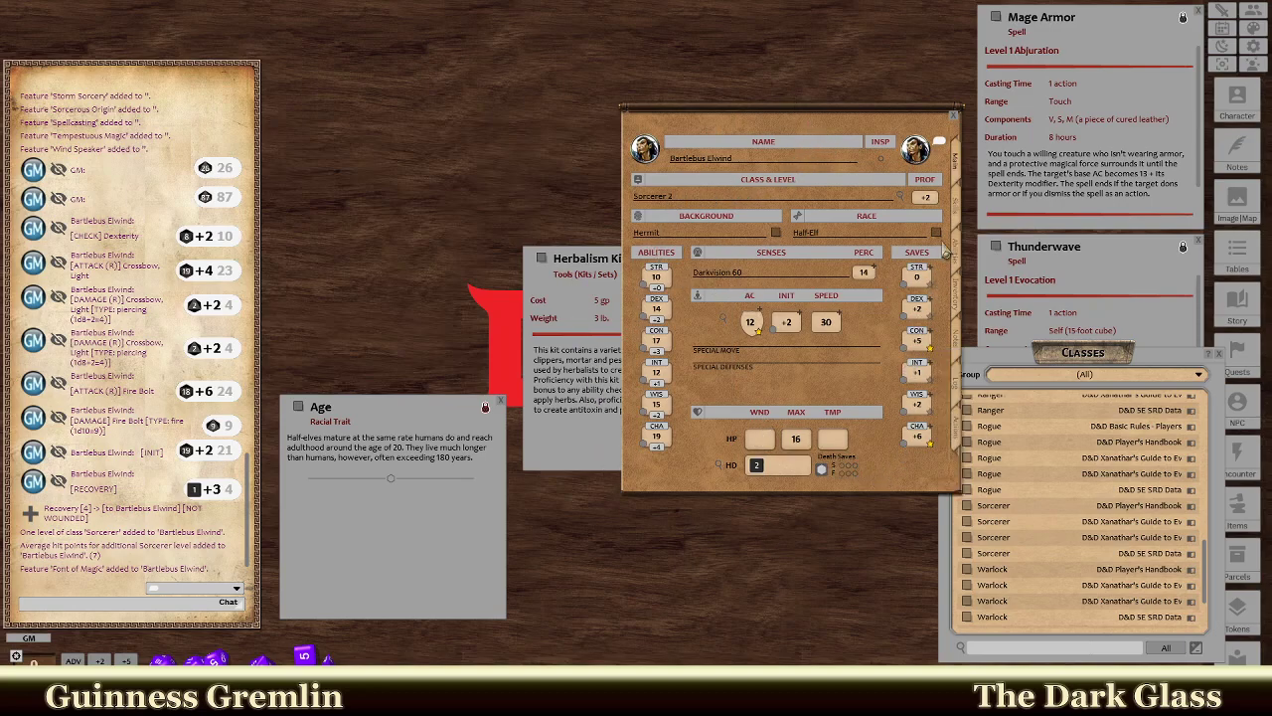